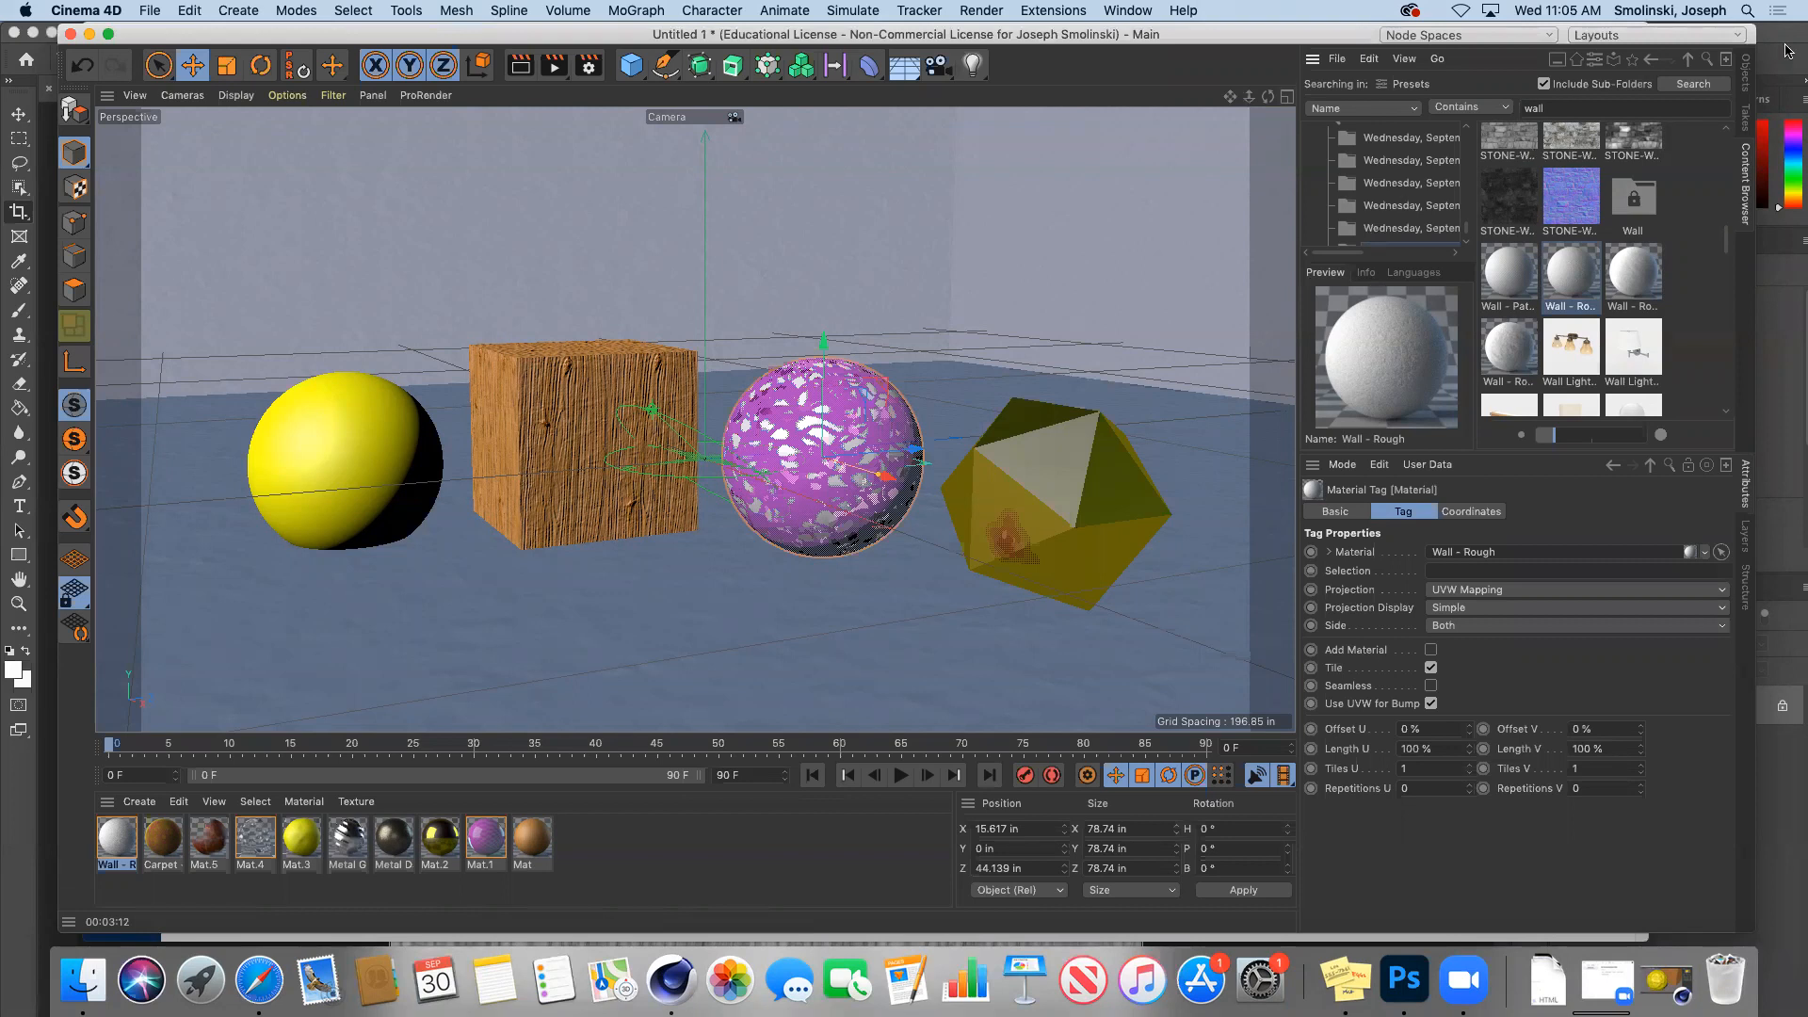
Step: Delete the Physical Sky object from the scene and run a test render of the view
{"action": "left_click", "coordinate": [1745, 73]}
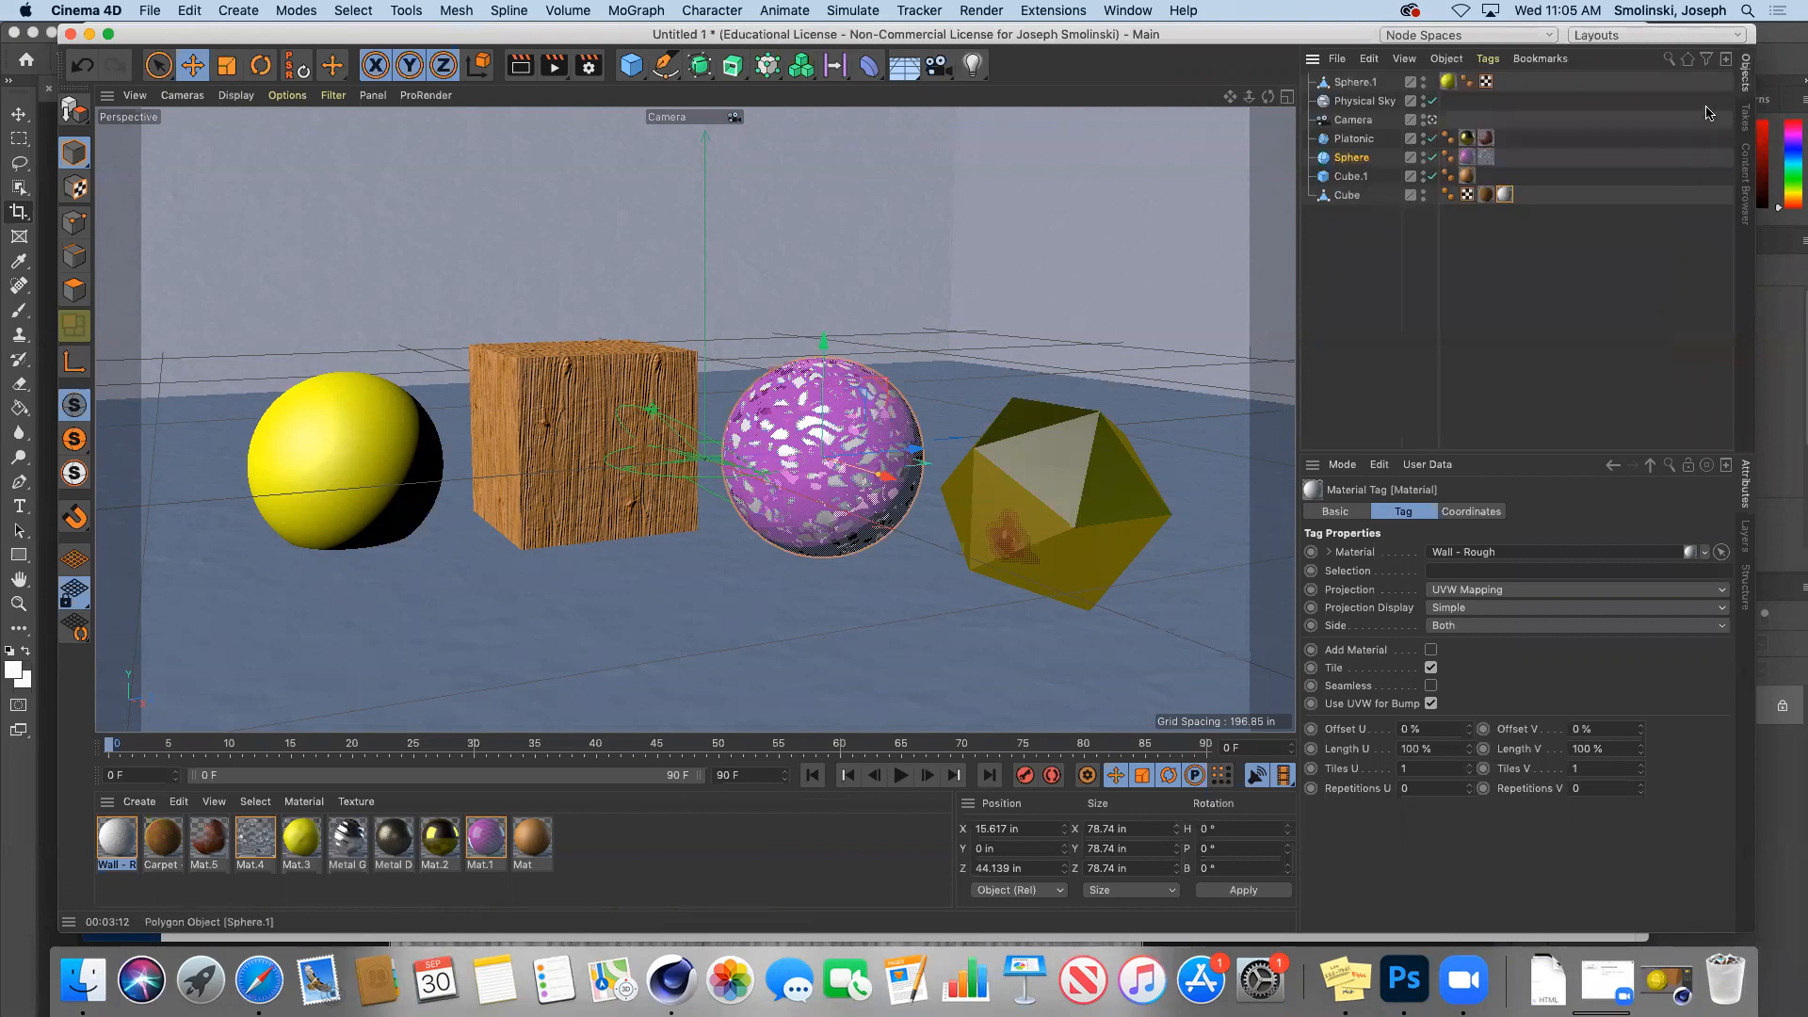
{"action": "left_click", "coordinate": [1365, 101]}
{"action": "key", "text": "Delete"}
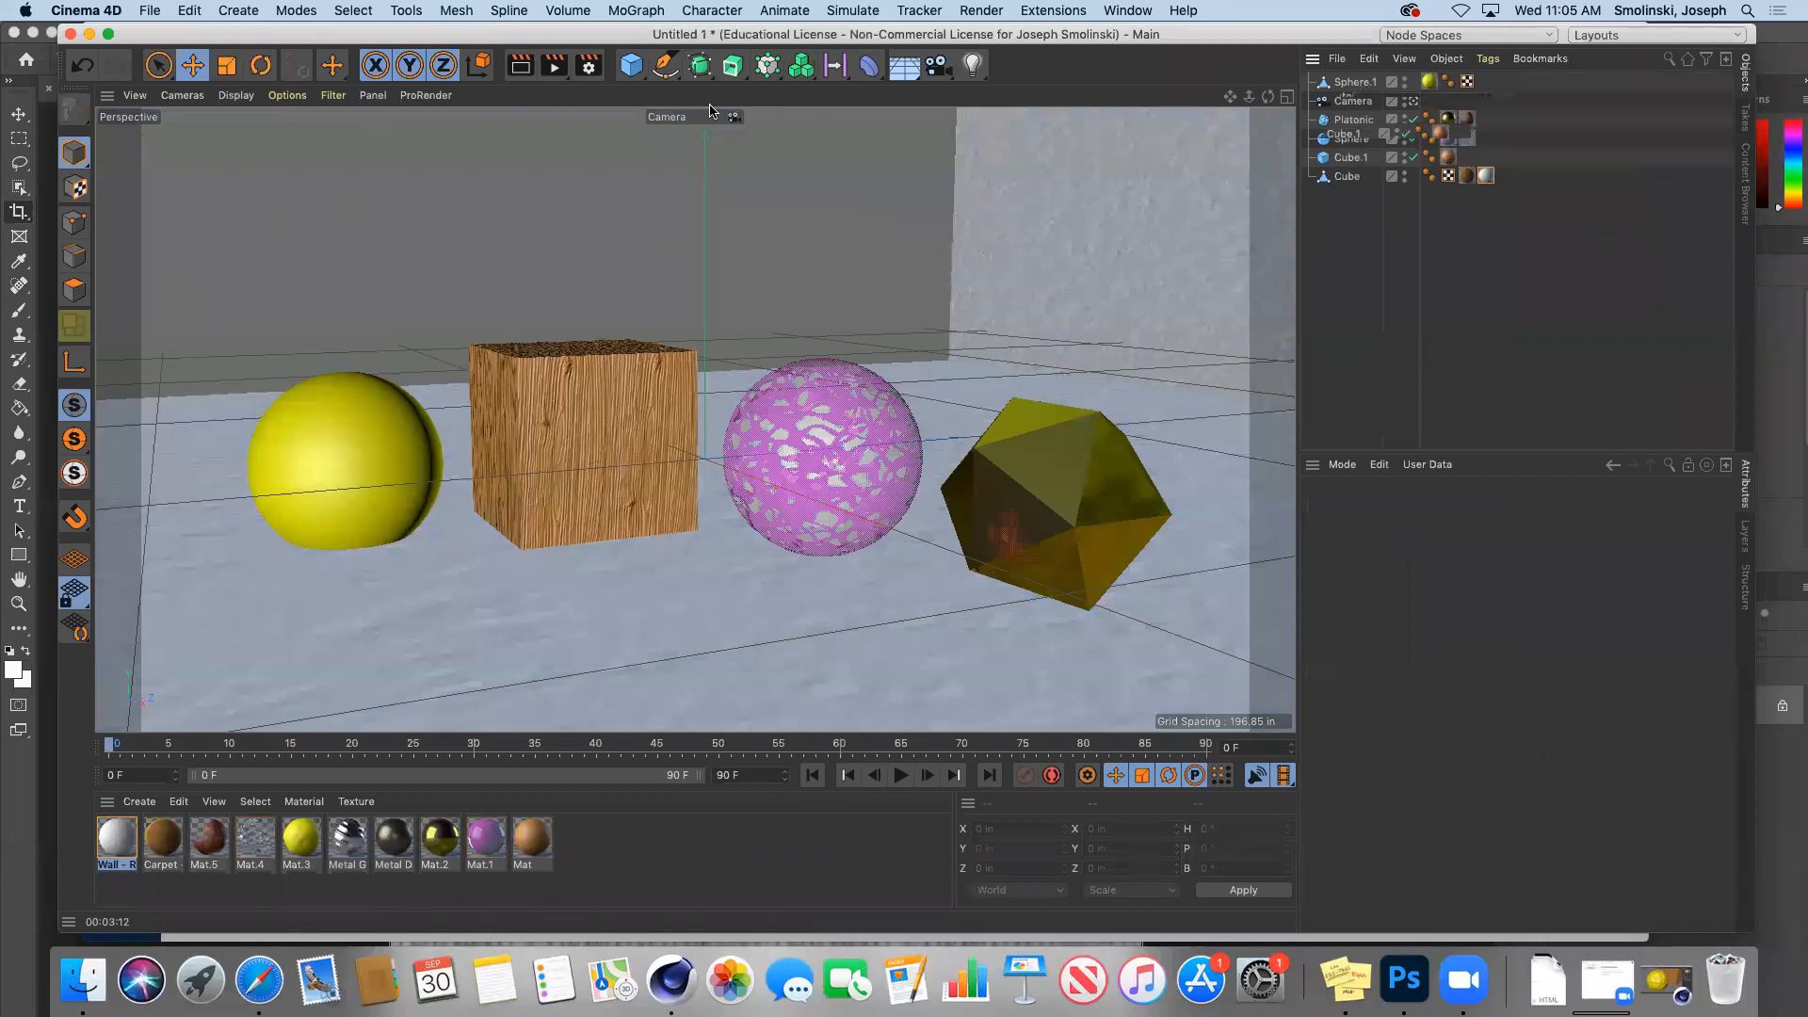
{"action": "left_click", "coordinate": [519, 67]}
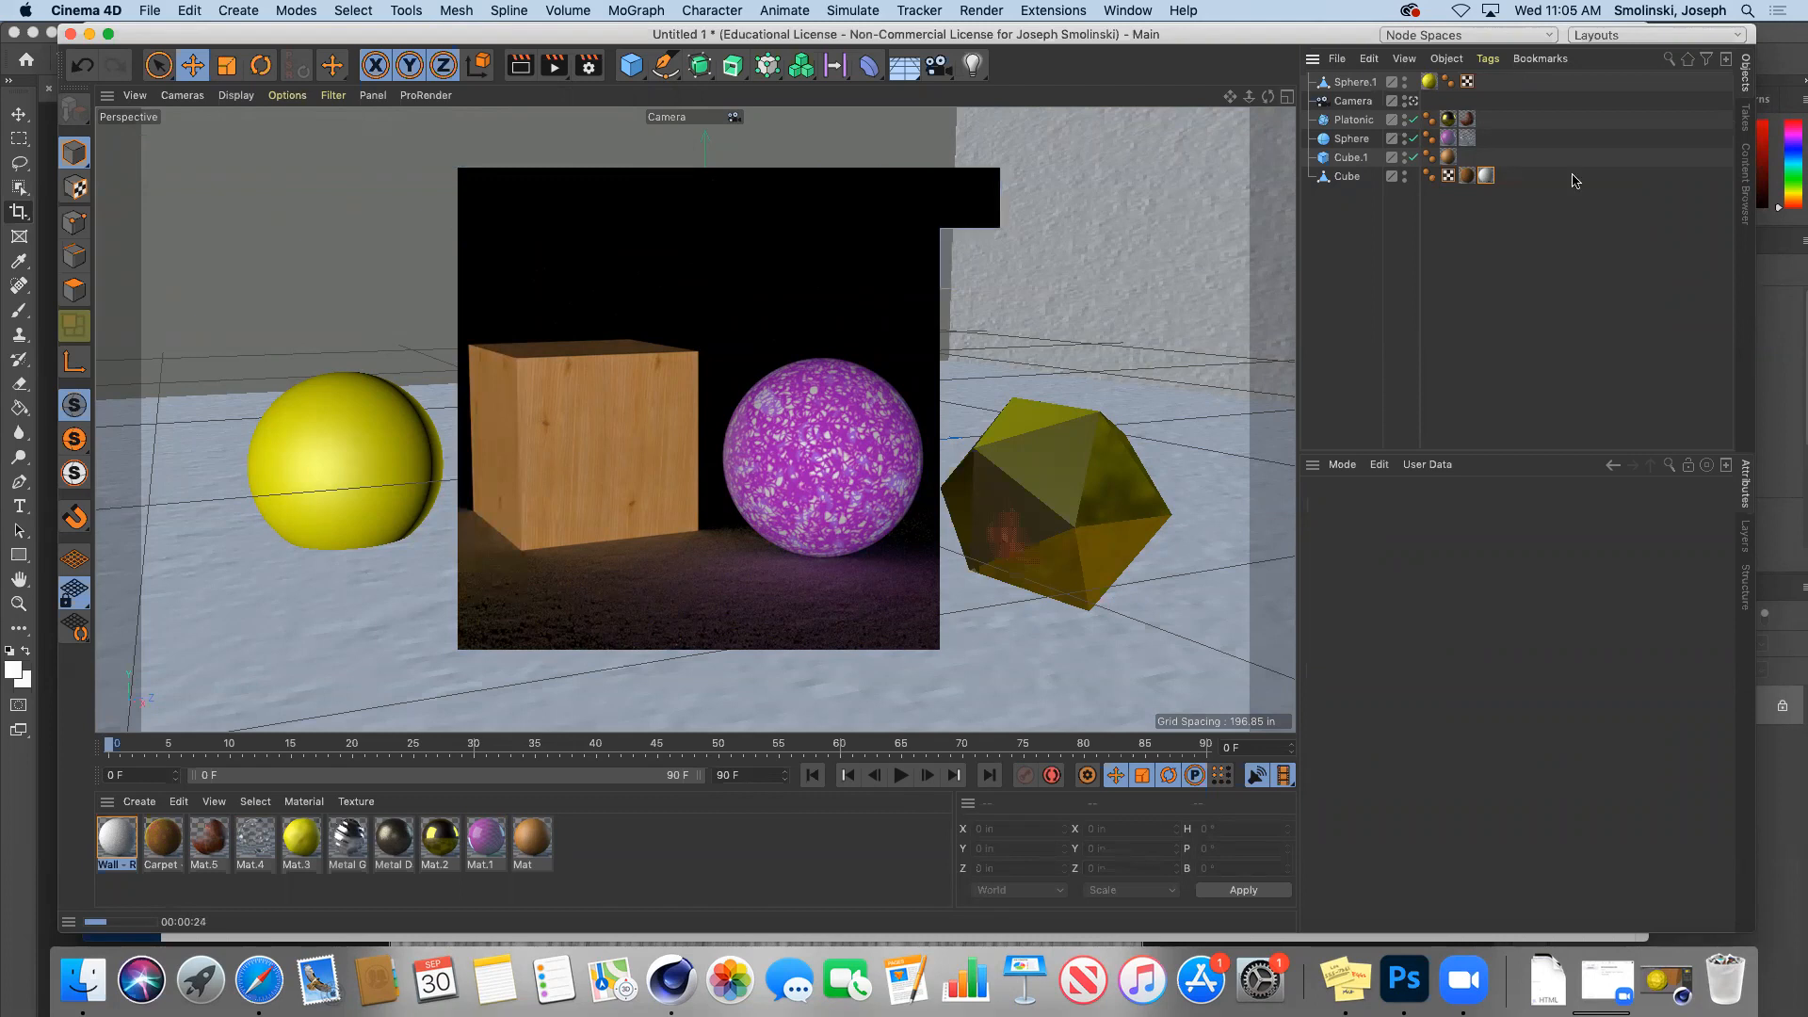
Step: Remove both existing material tags from the Cube
{"action": "left_click", "coordinate": [1486, 176]}
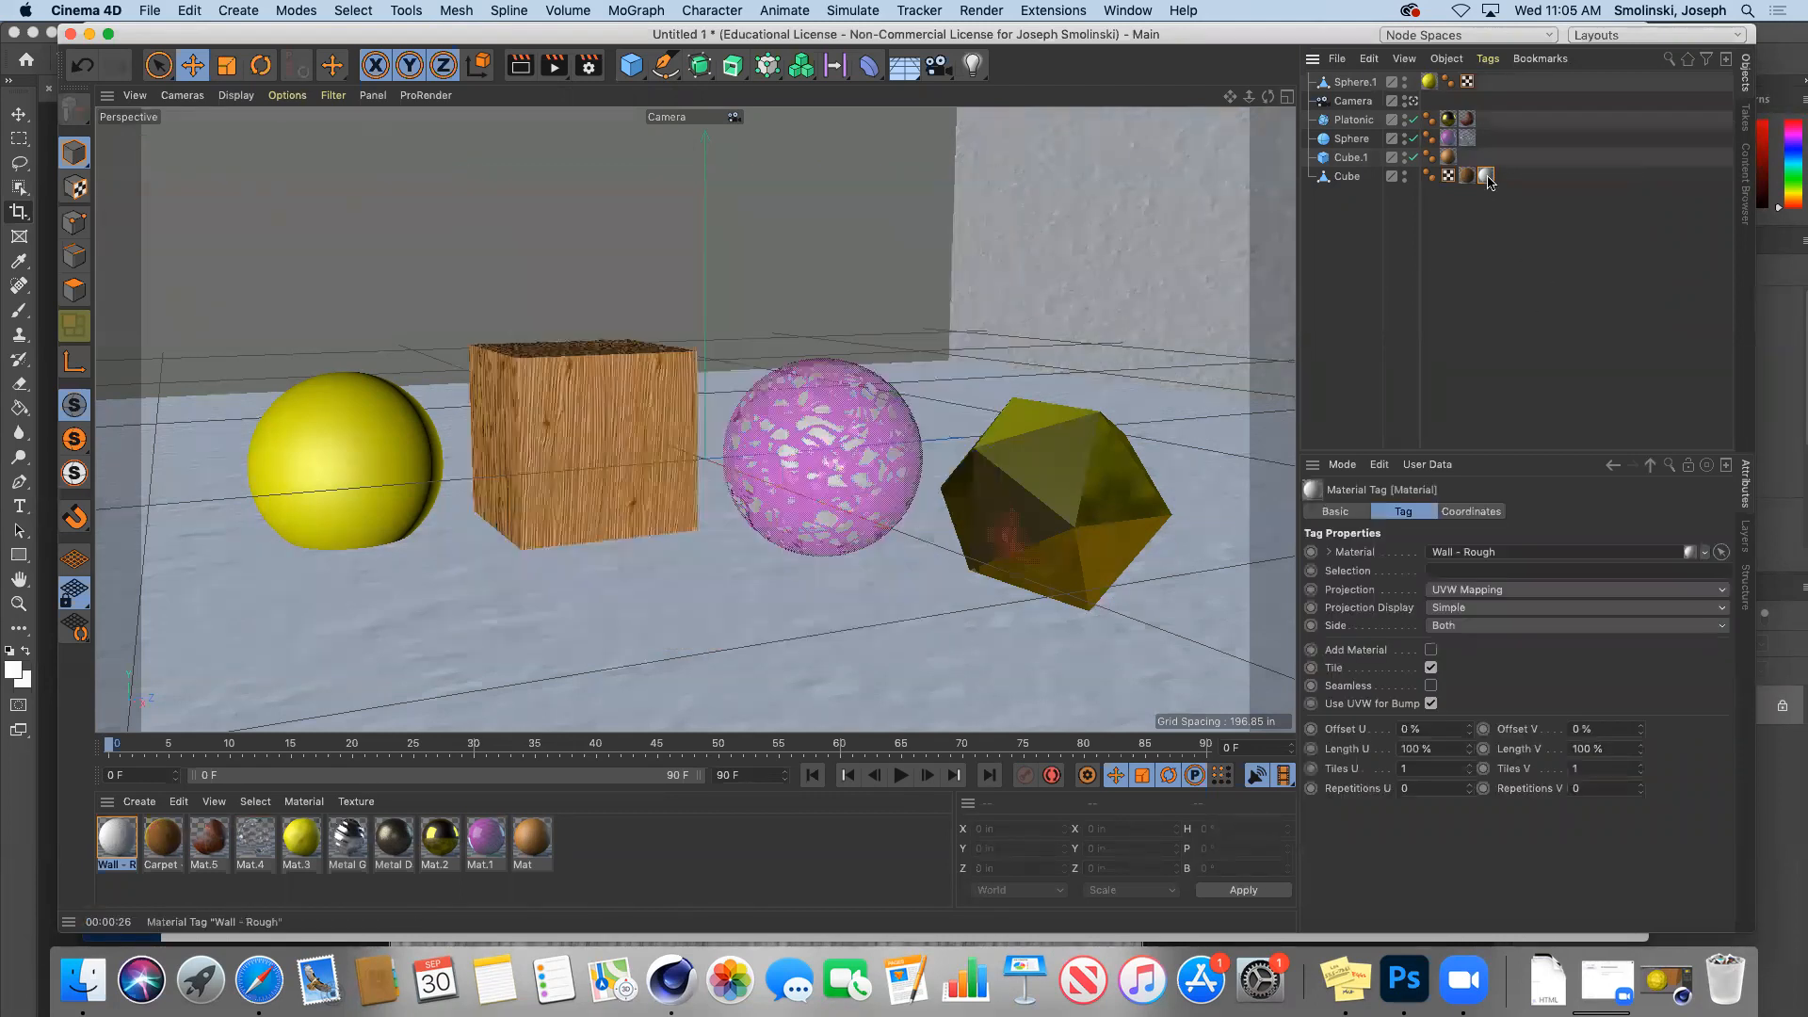
{"action": "key", "text": "Delete"}
{"action": "left_click", "coordinate": [1466, 176]}
{"action": "key", "text": "Delete"}
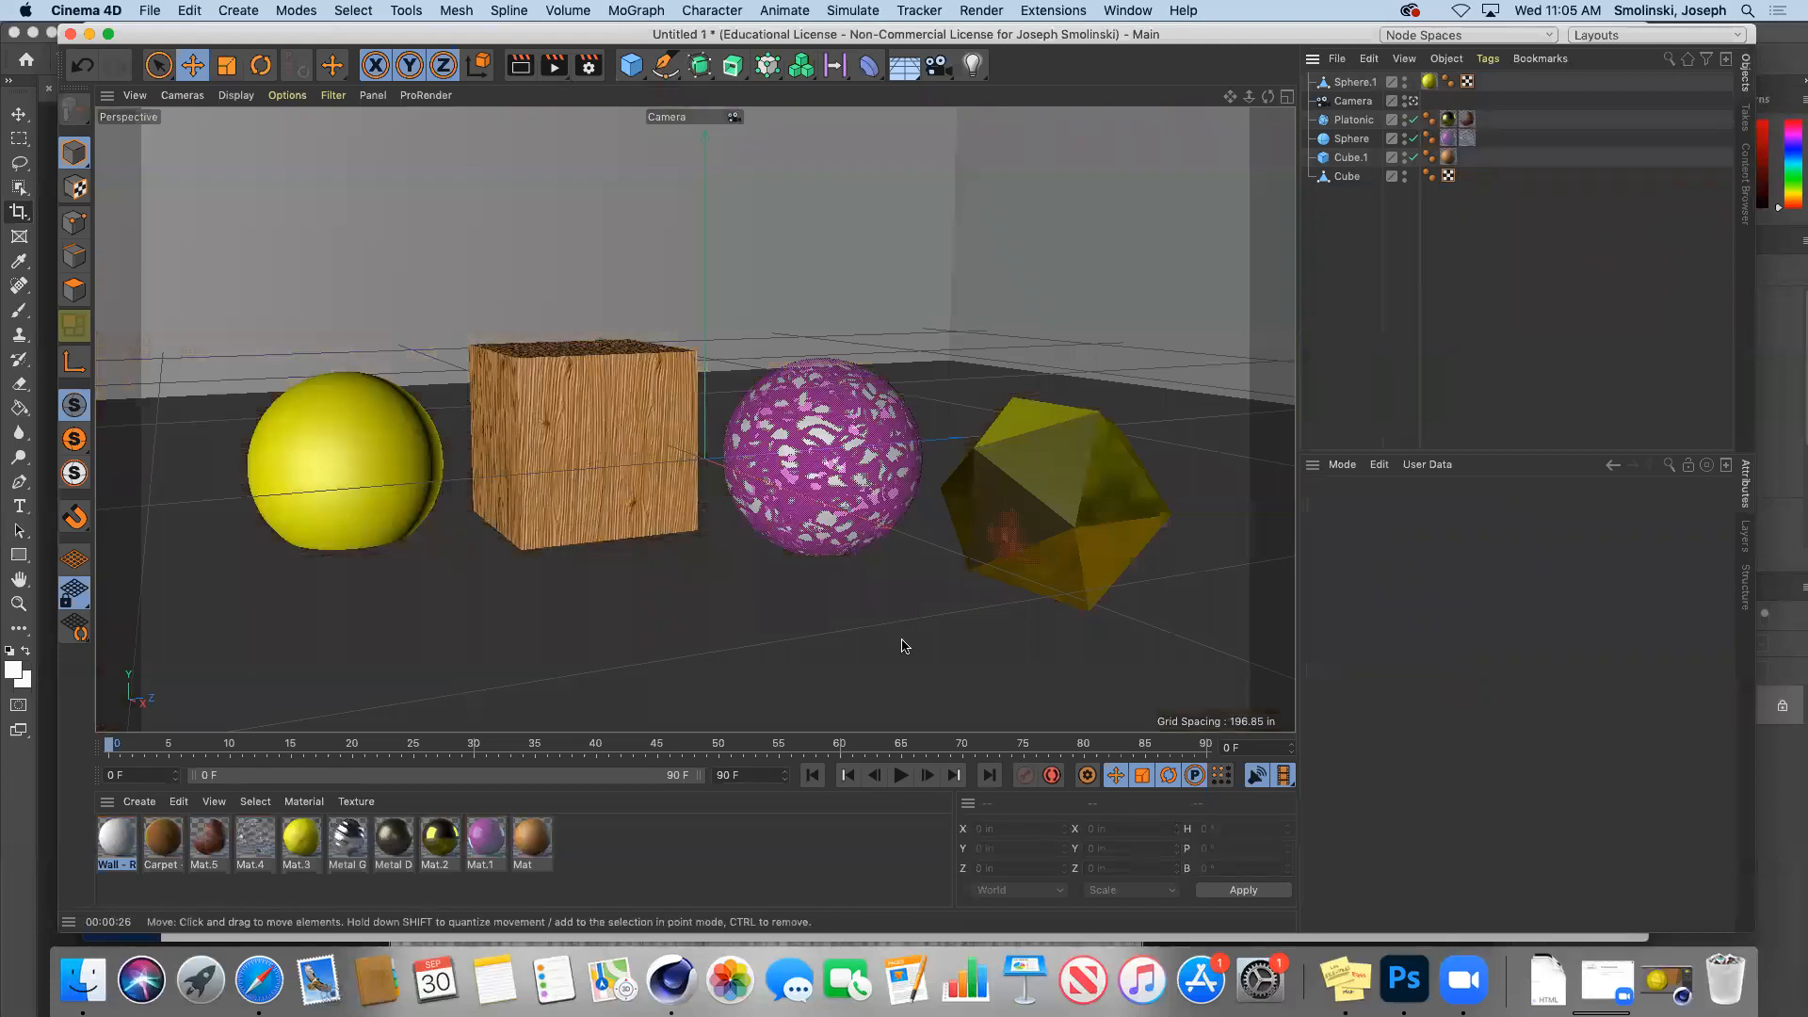
Step: Create new material Mat.6 with a pale cream colour of saturation 13% and value 95%
{"action": "left_click", "coordinate": [139, 802]}
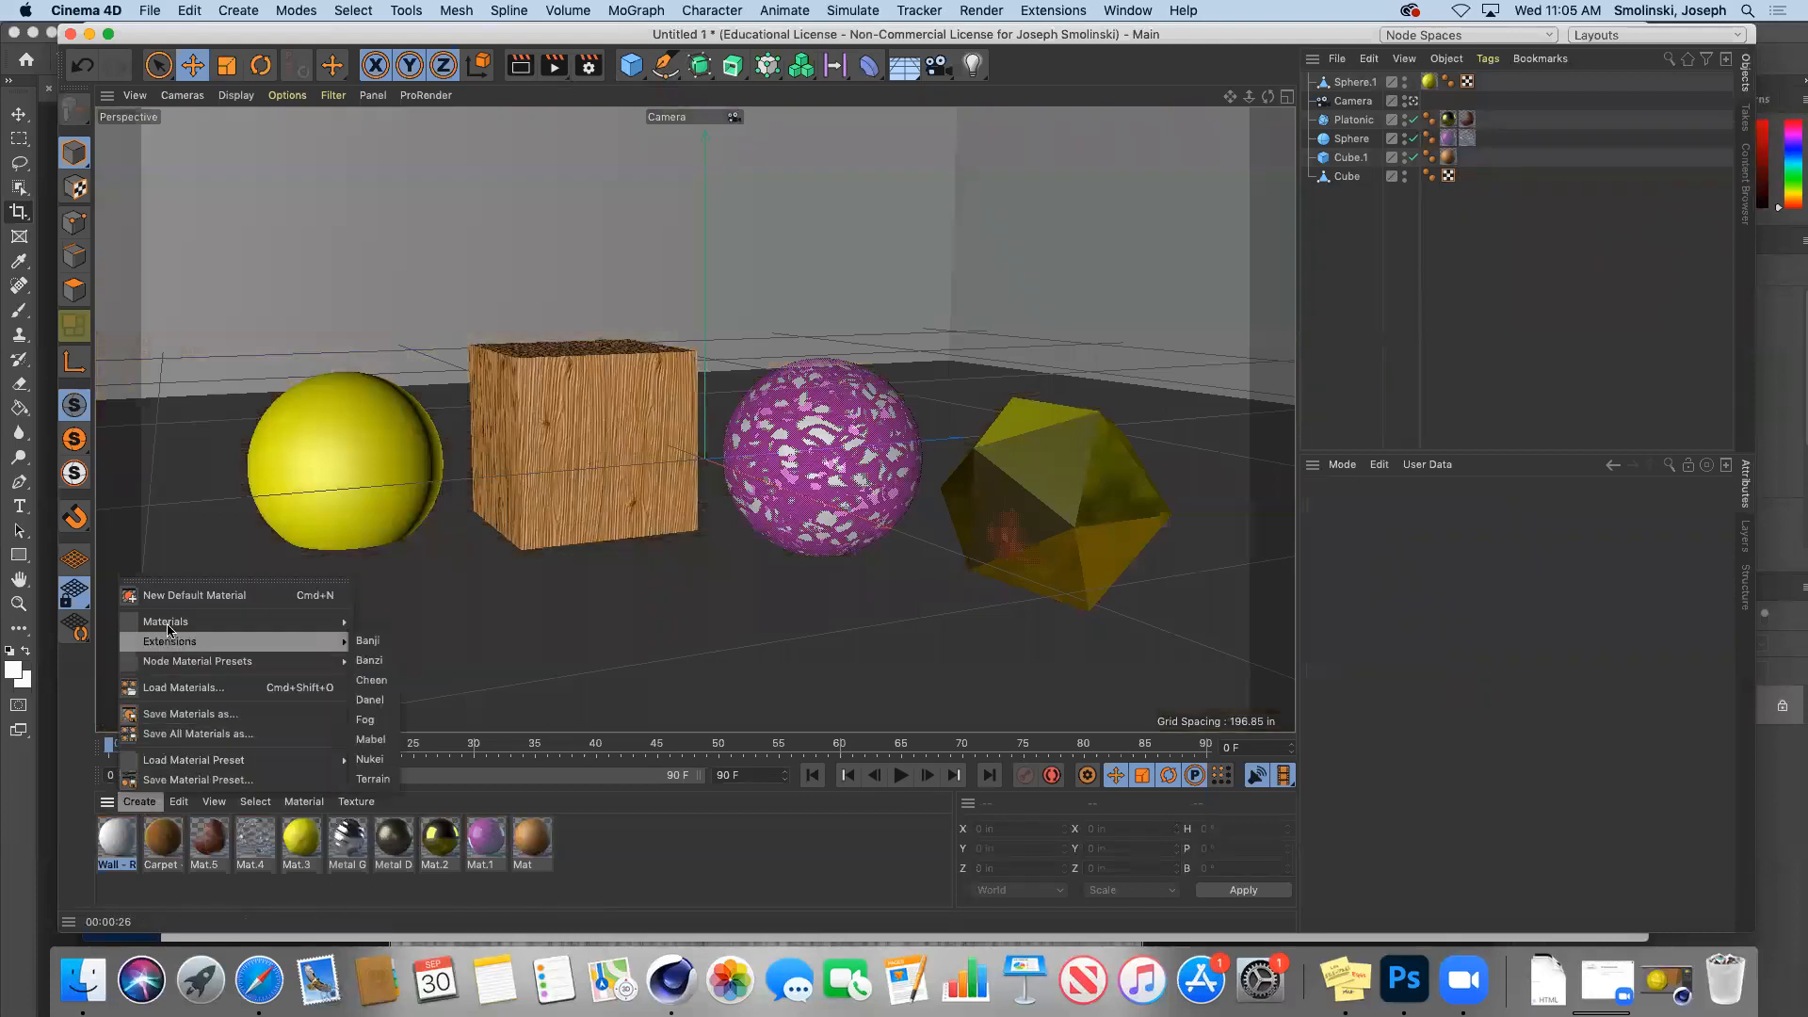
{"action": "mouse_move", "coordinate": [297, 631]}
{"action": "left_click", "coordinate": [424, 647]}
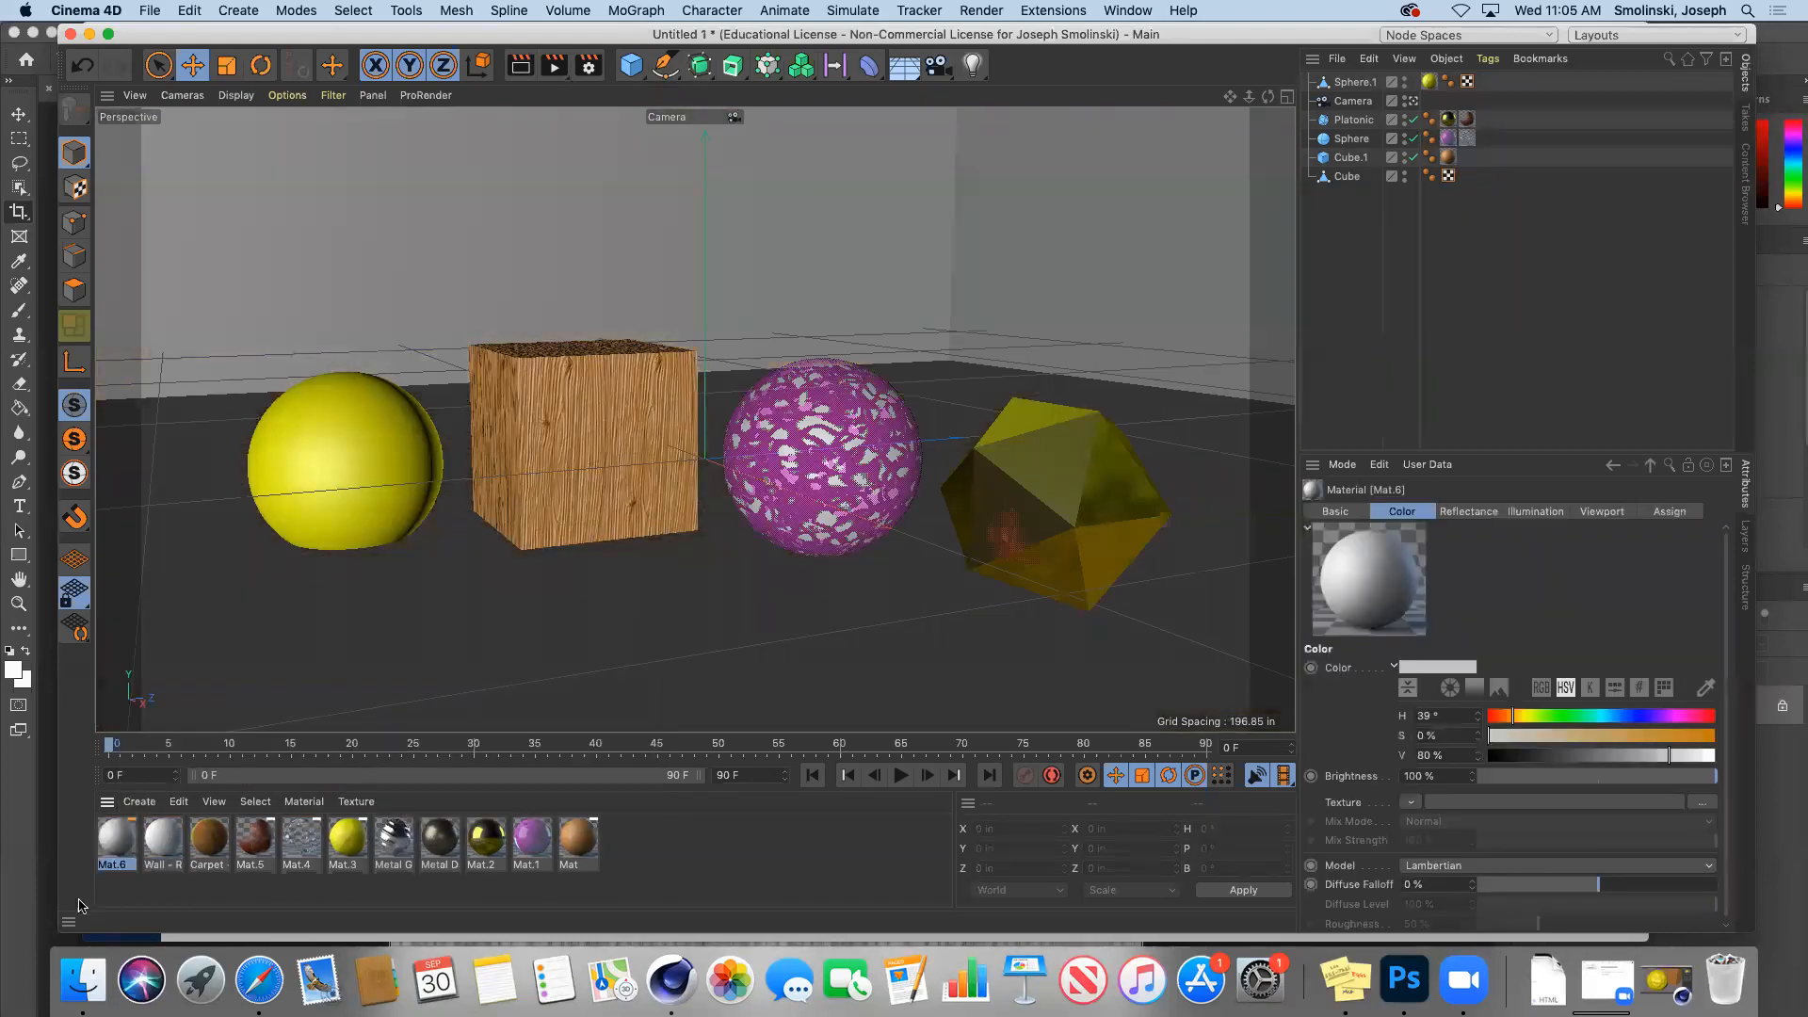
{"action": "double_click", "coordinate": [117, 840]}
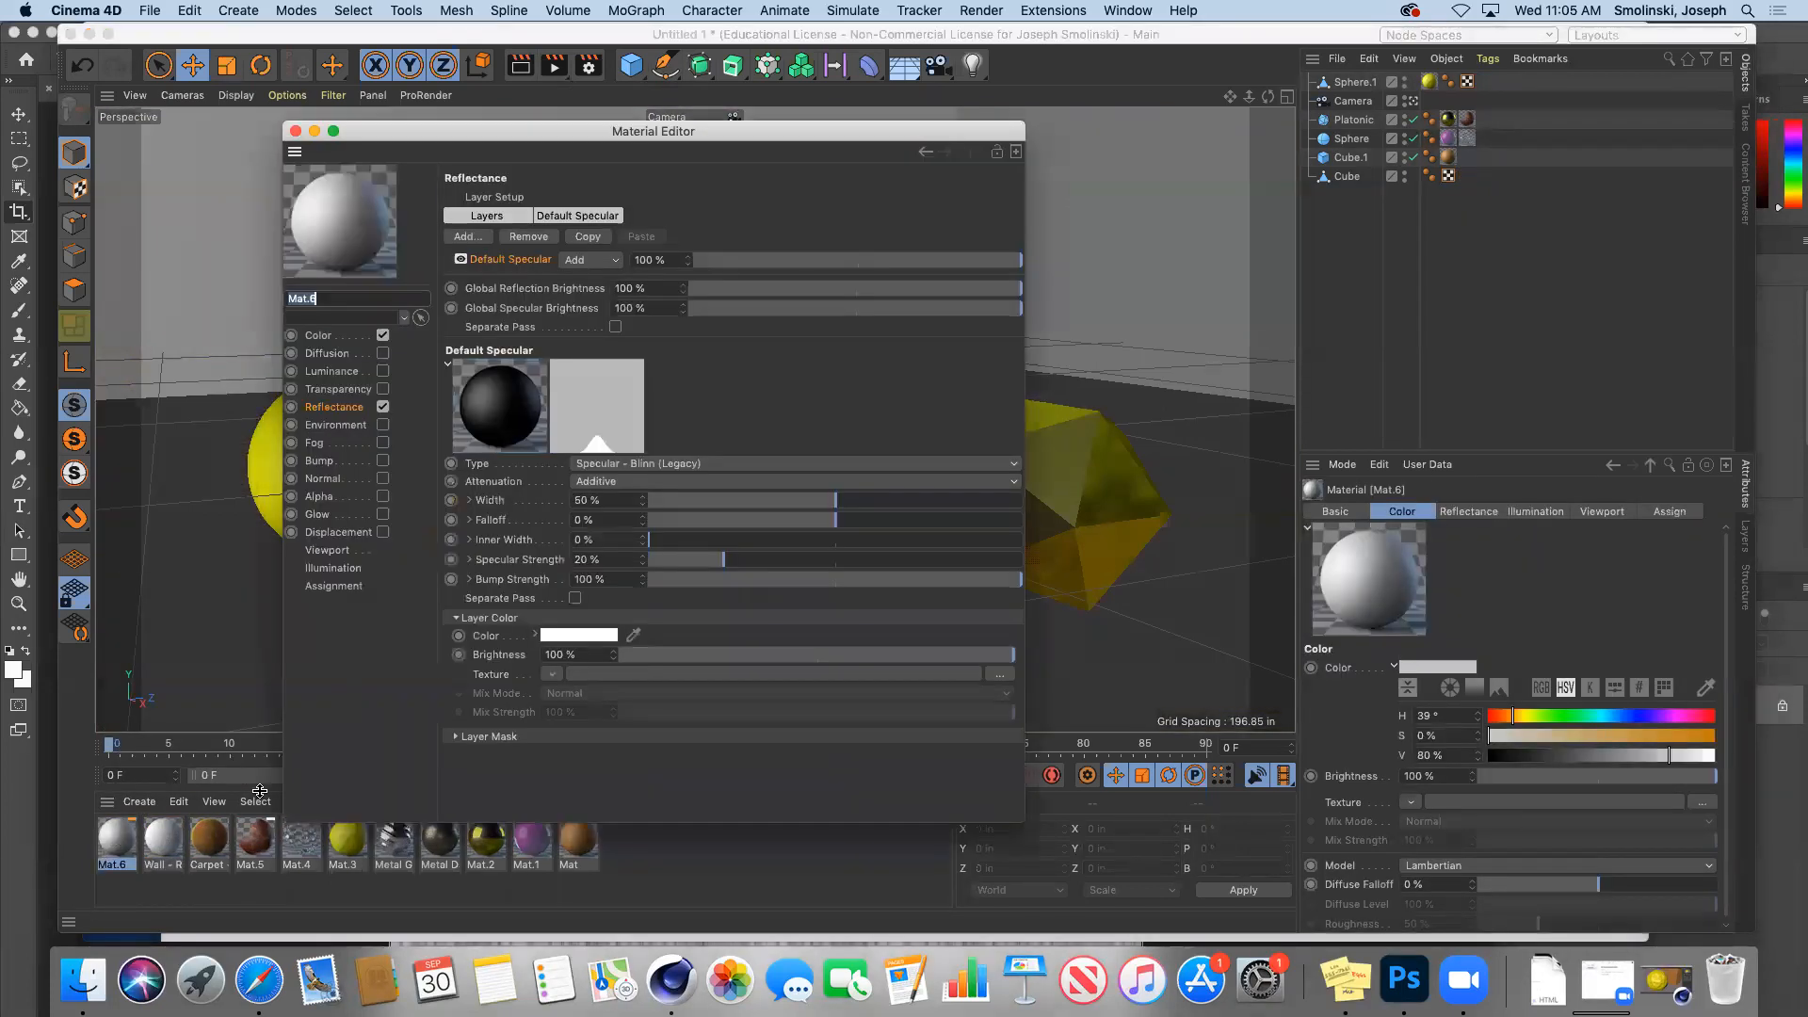
{"action": "left_click", "coordinate": [329, 337]}
{"action": "left_click", "coordinate": [680, 265]}
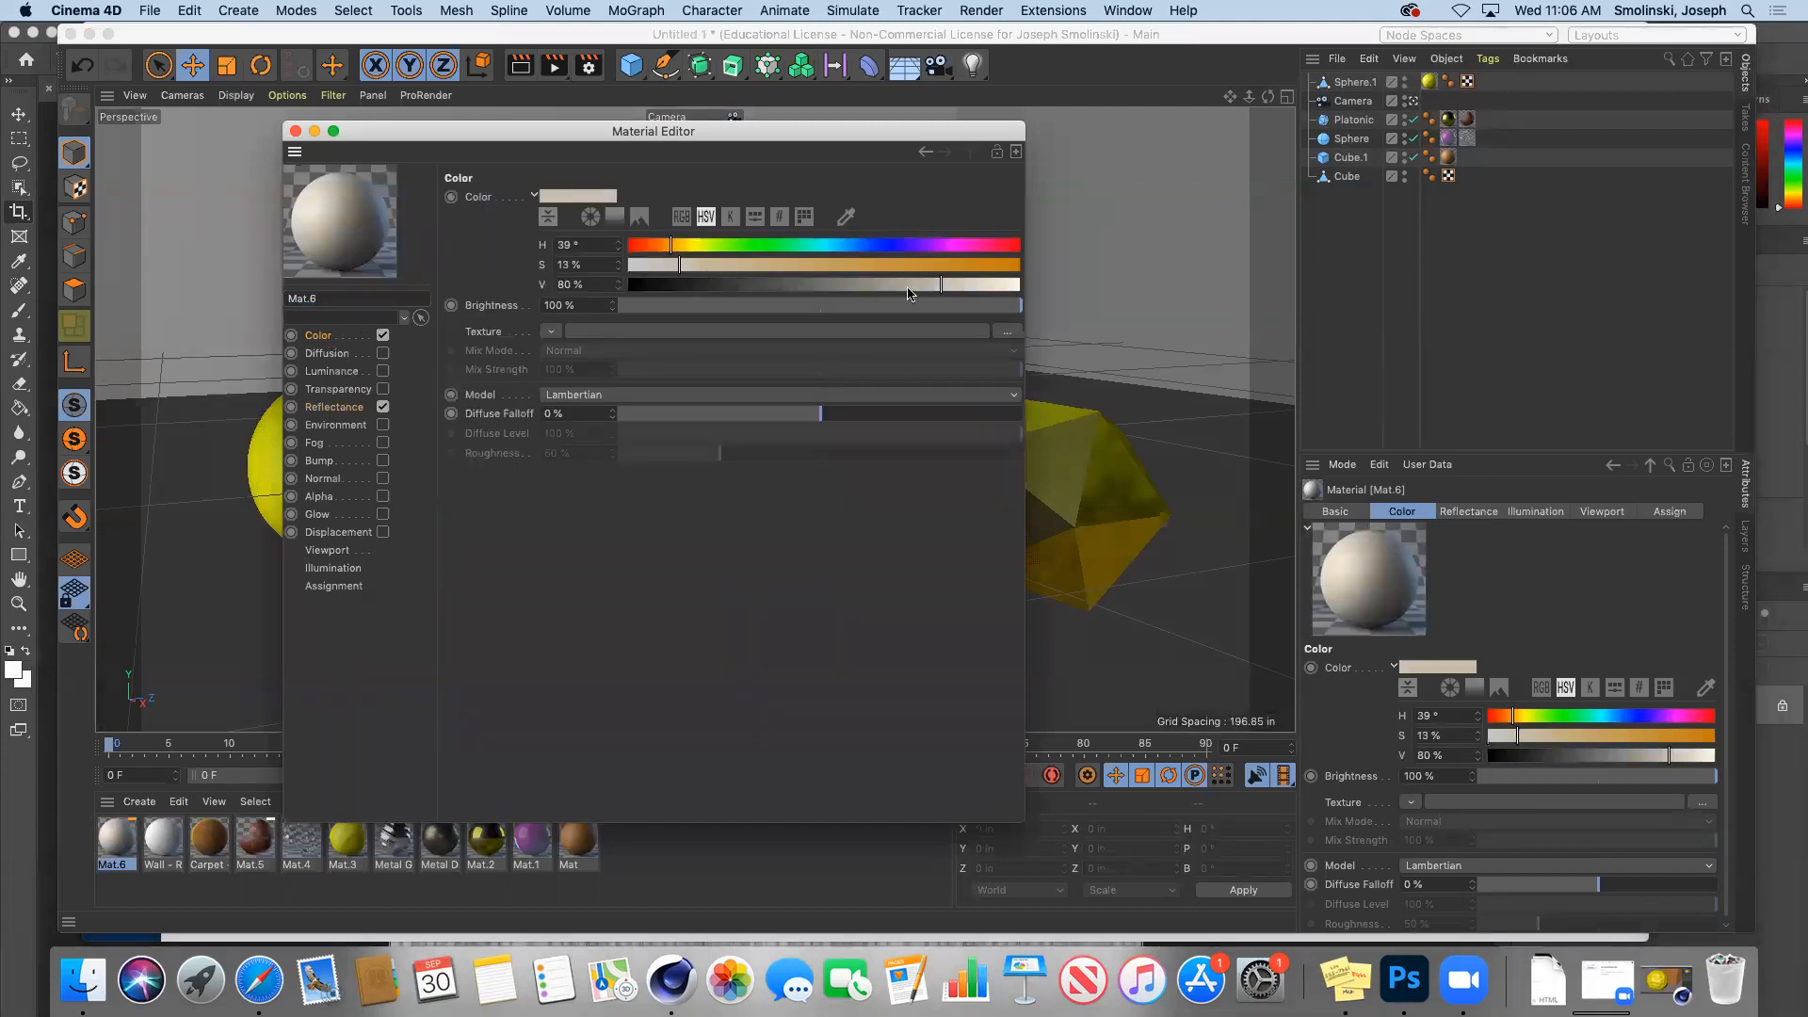
{"action": "left_click", "coordinate": [1000, 285]}
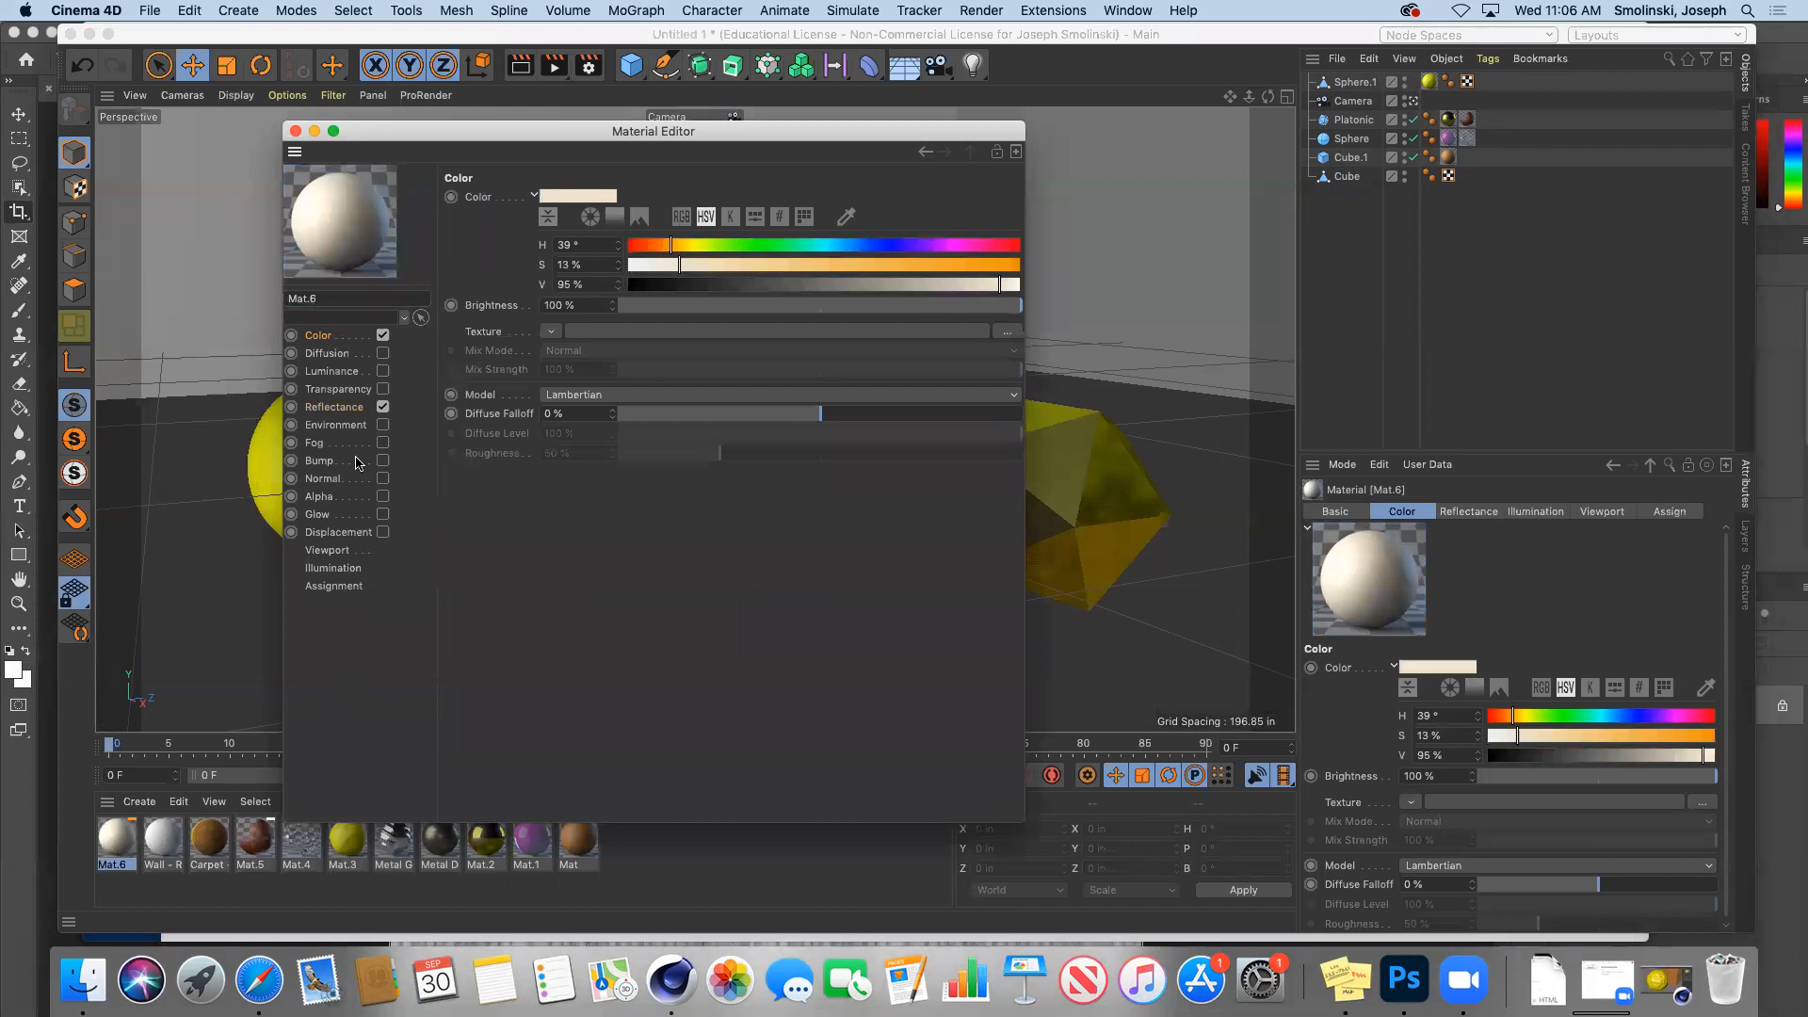
Step: Enable Mat.6's Bump with a Displaced Turbulence Noise shader at -2% strength
{"action": "left_click", "coordinate": [320, 461]}
{"action": "left_click", "coordinate": [383, 461]}
{"action": "left_click", "coordinate": [534, 242]}
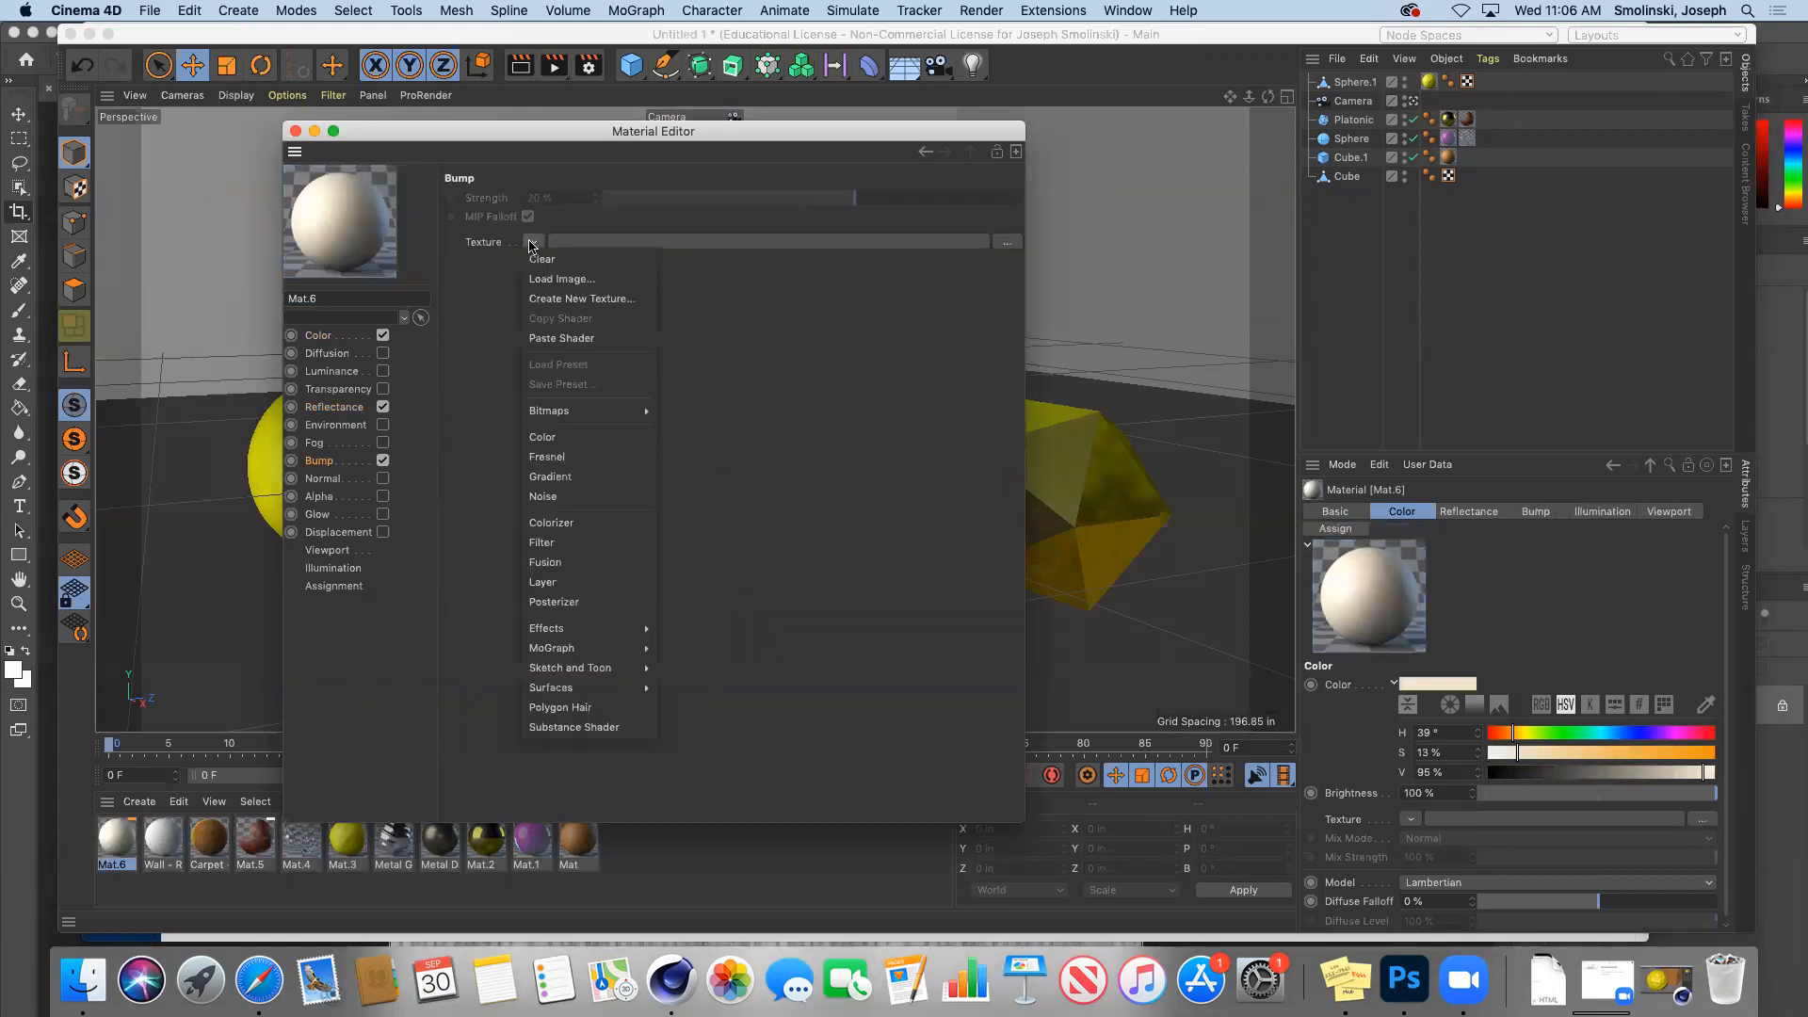
{"action": "left_click", "coordinate": [545, 496]}
{"action": "left_click", "coordinate": [547, 281]}
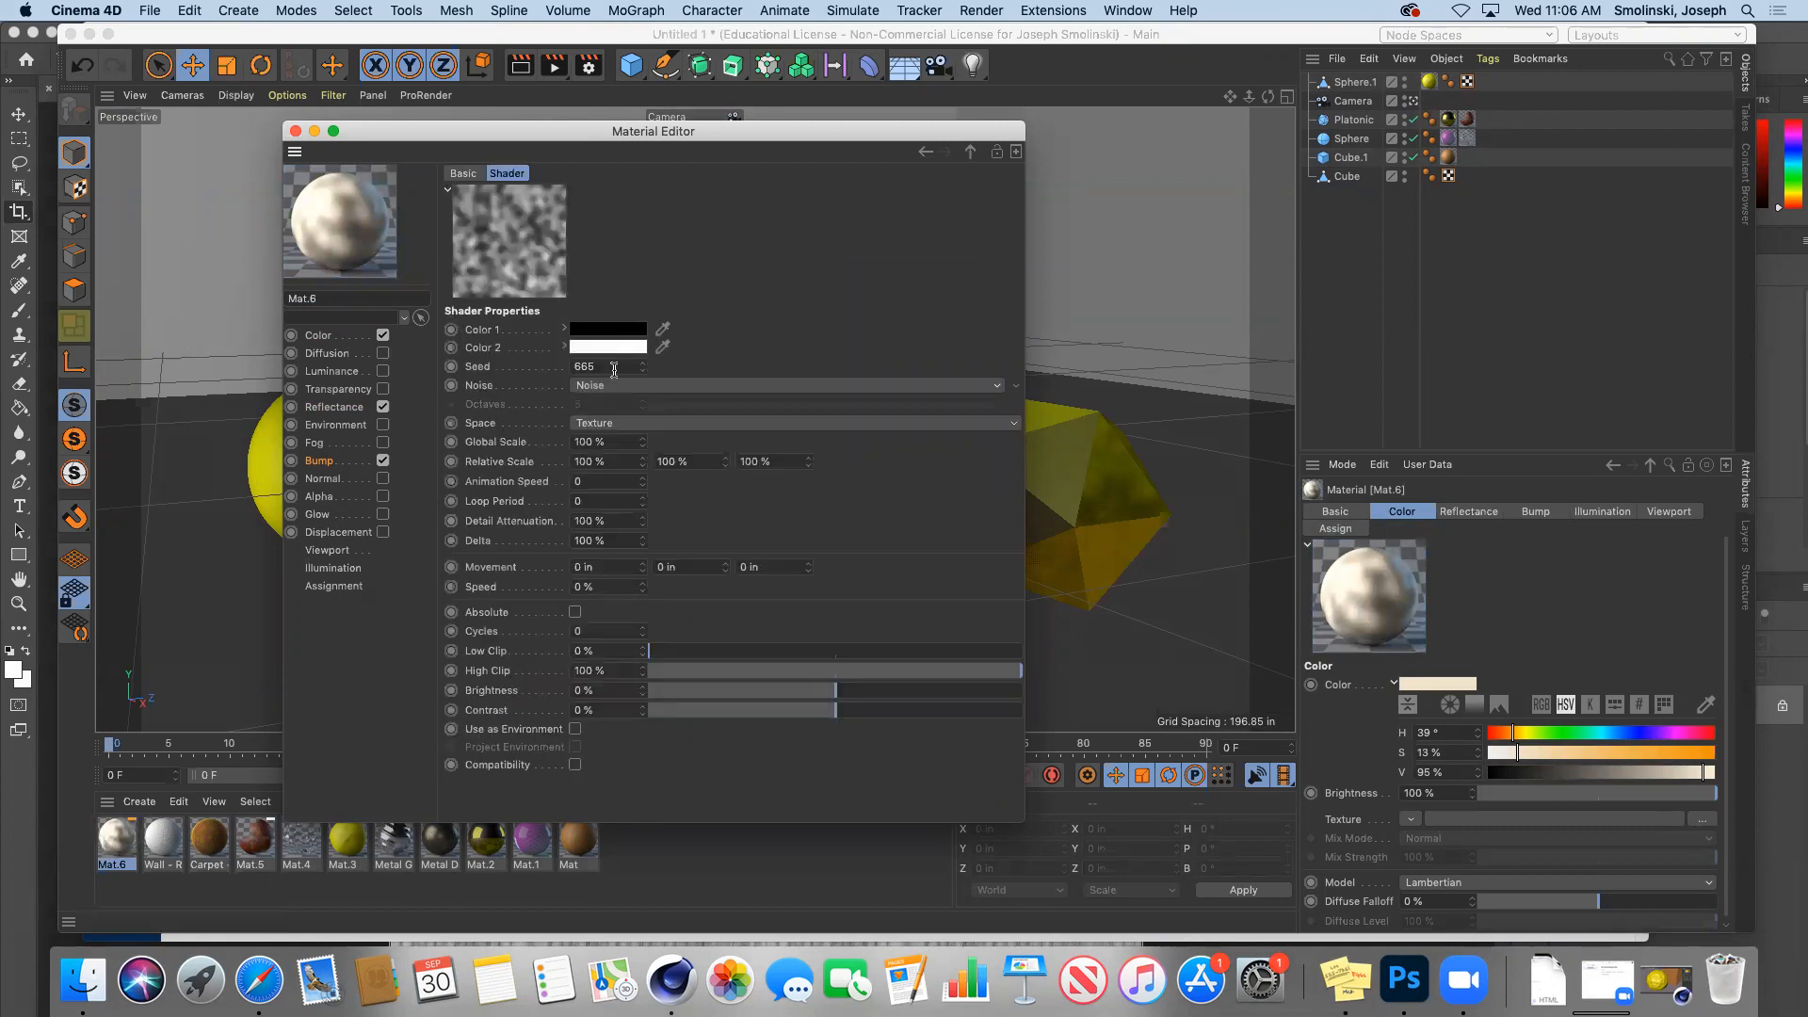
{"action": "left_click", "coordinate": [1017, 388]}
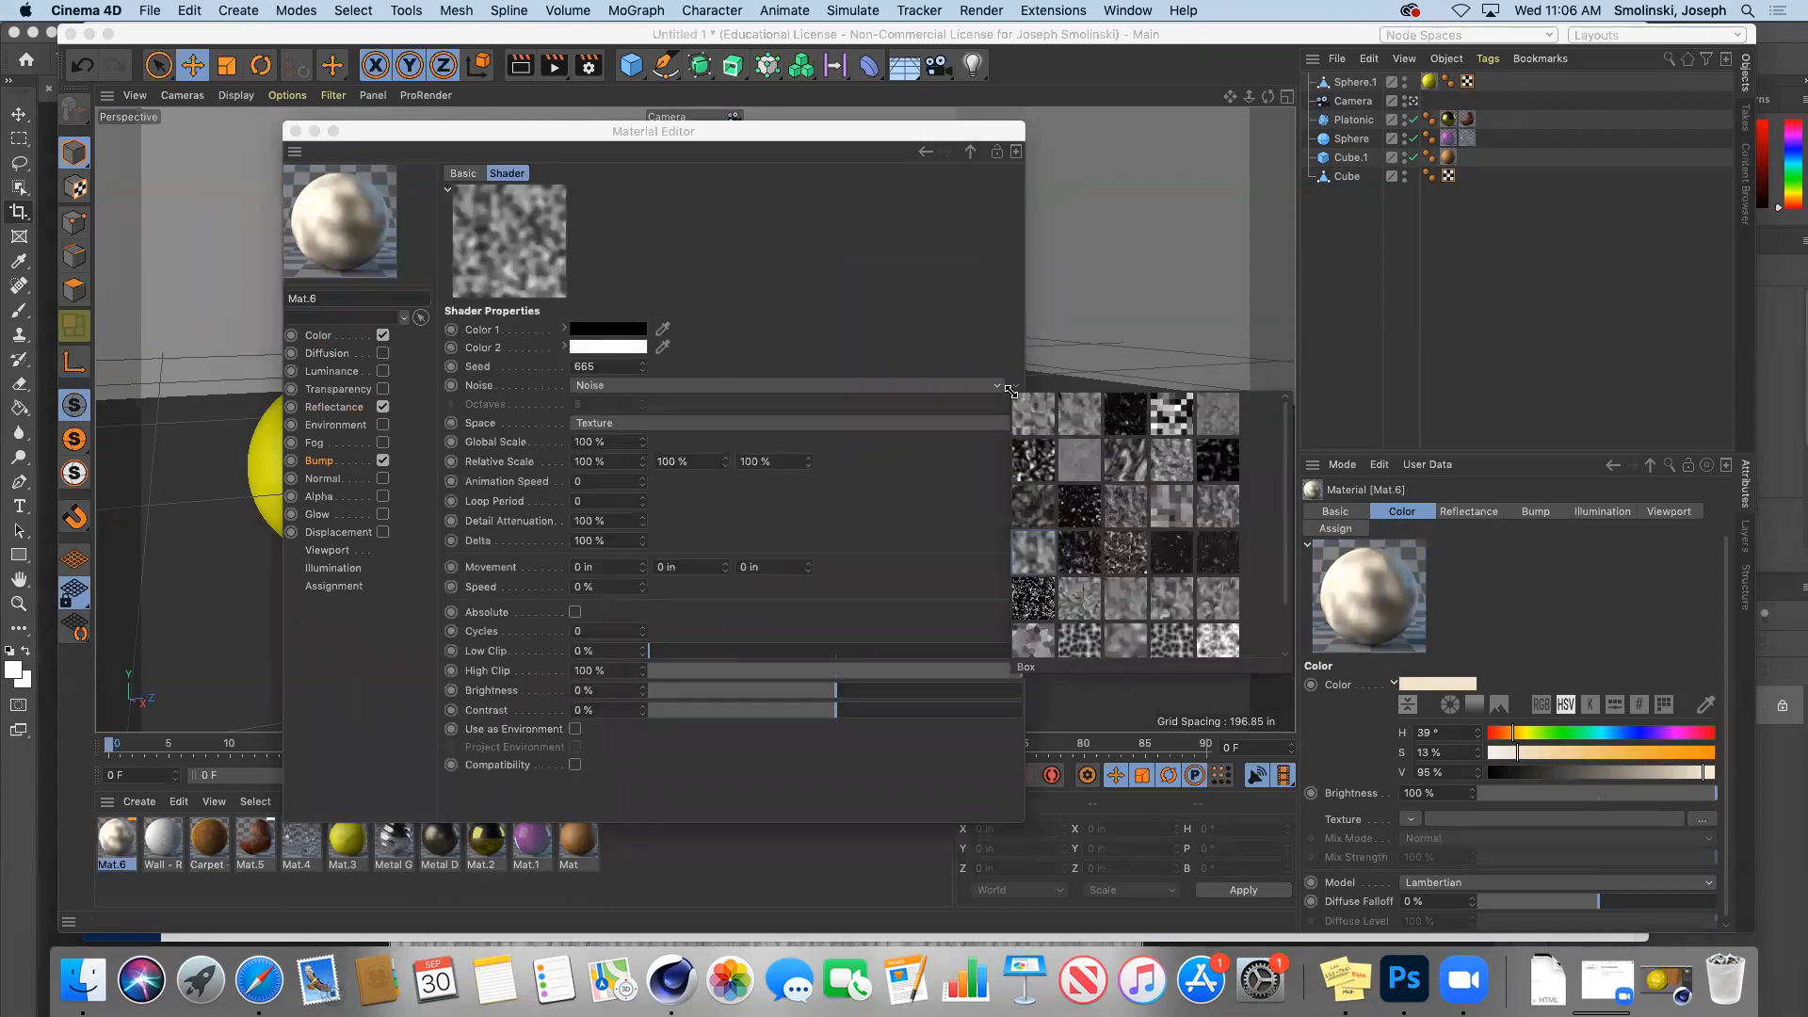
{"action": "left_click", "coordinate": [1069, 449]}
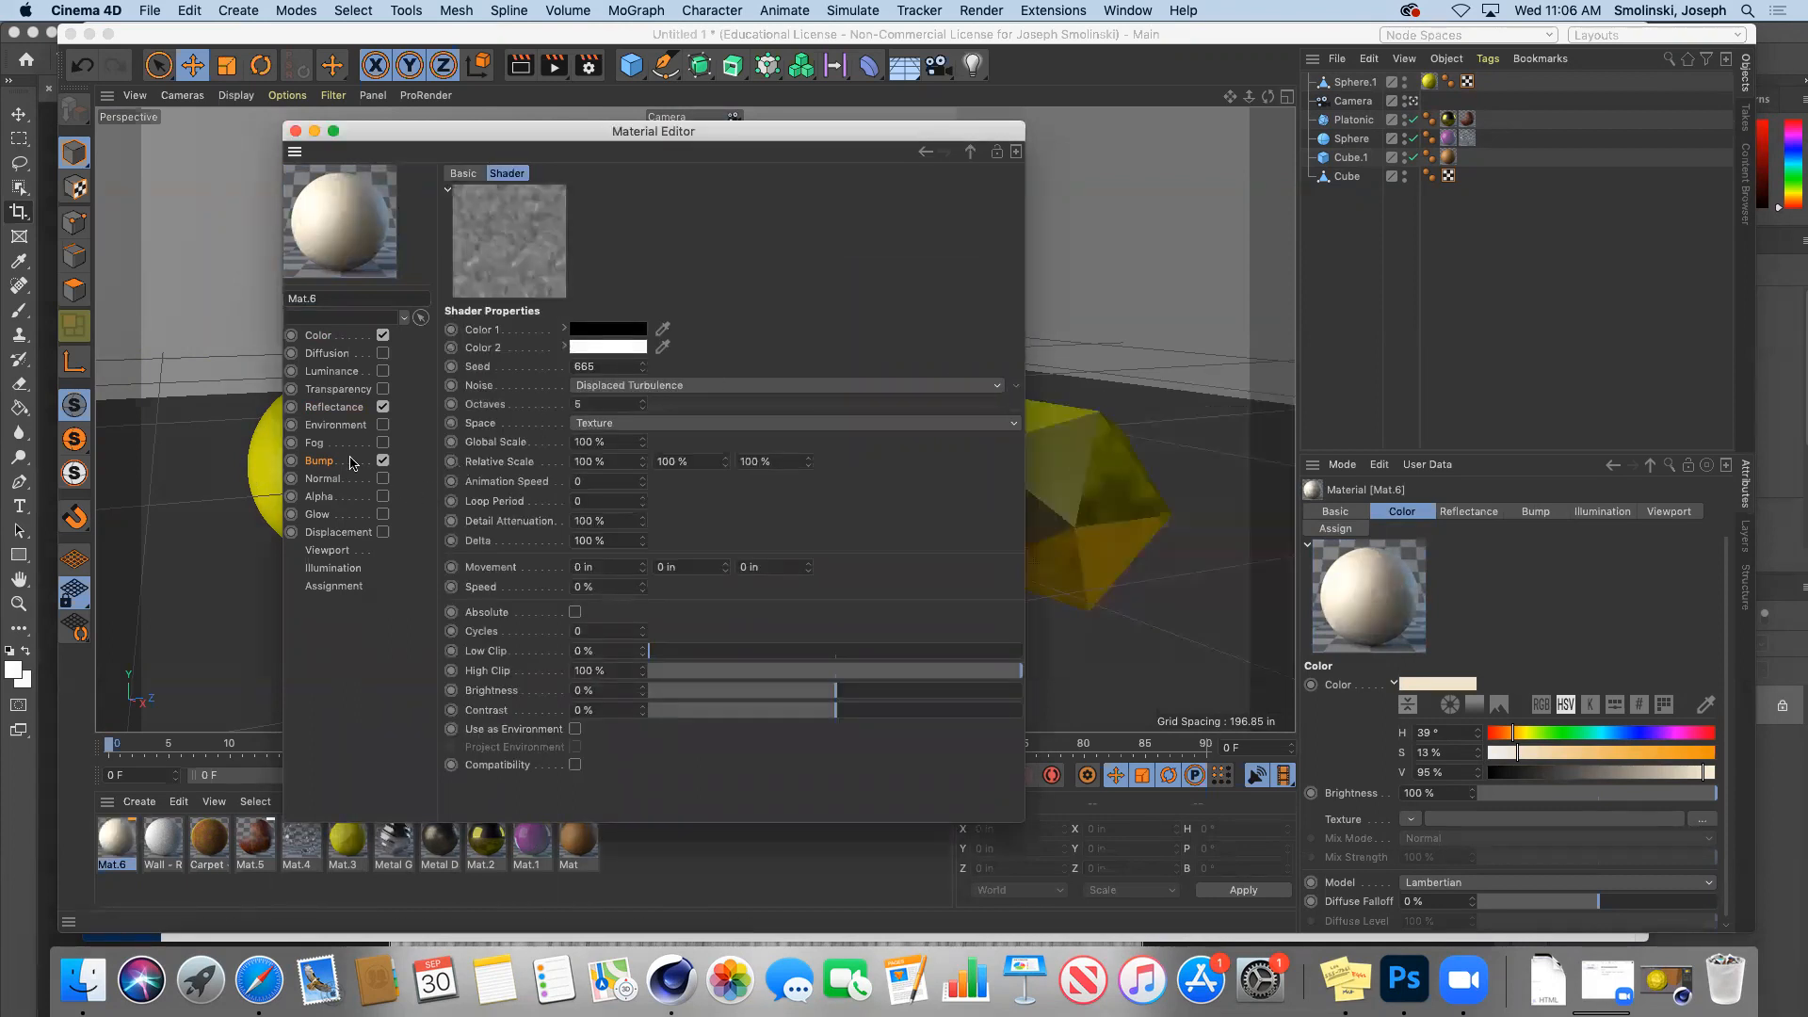
{"action": "left_click", "coordinate": [319, 460]}
{"action": "left_click", "coordinate": [807, 200]}
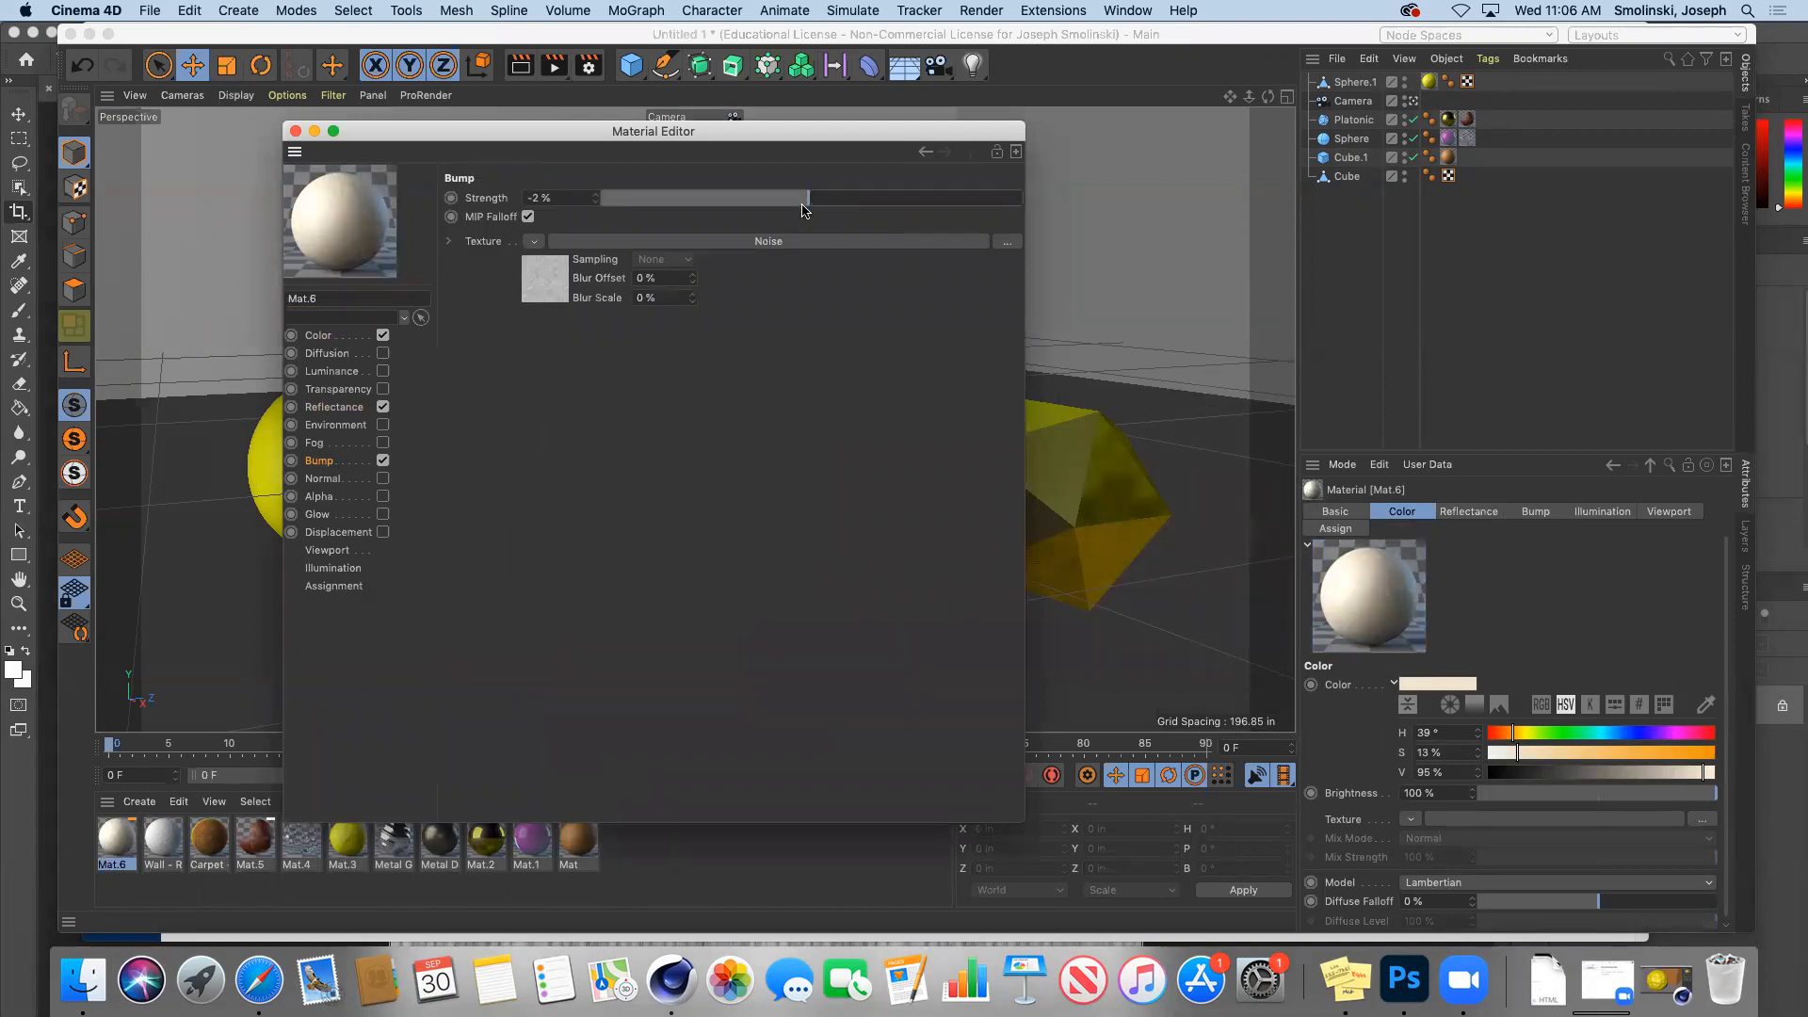
{"action": "left_click", "coordinate": [295, 131]}
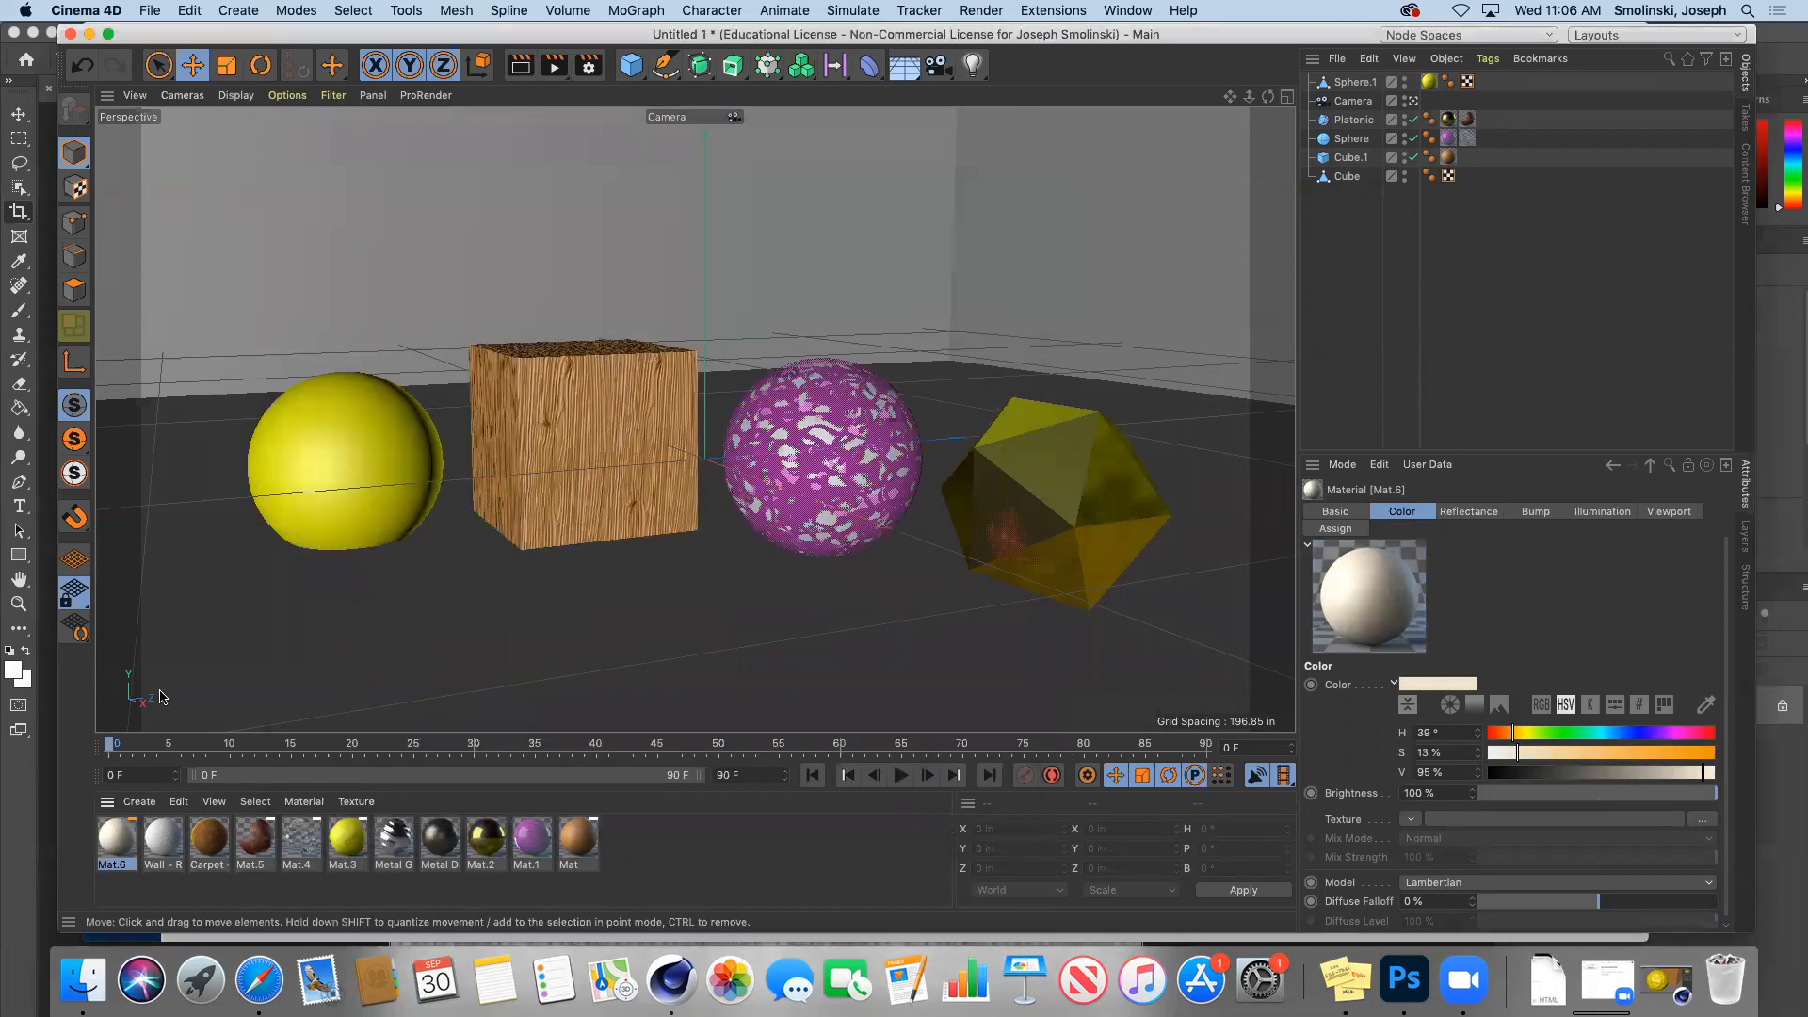
Step: Apply Mat.6 to the Cube object and render the view to check the result
{"action": "left_click_drag", "start_coordinate": [113, 834], "coordinate": [1348, 182]}
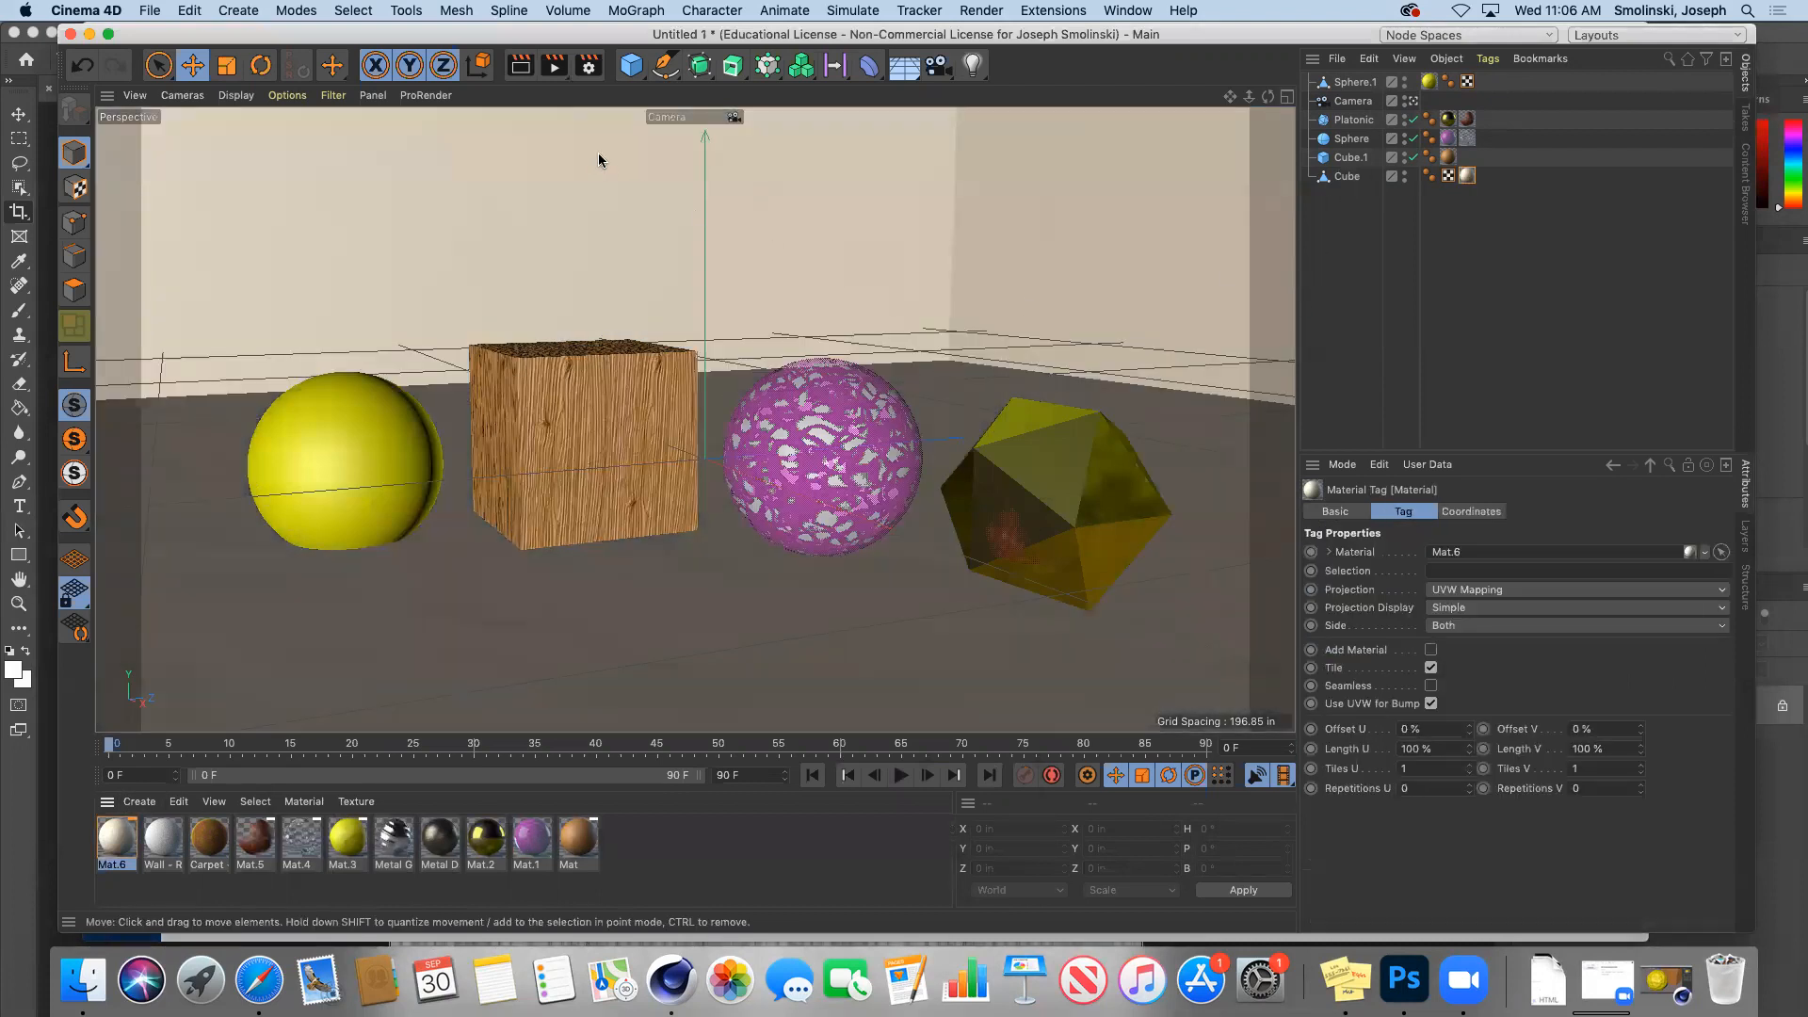
{"action": "left_click", "coordinate": [520, 68]}
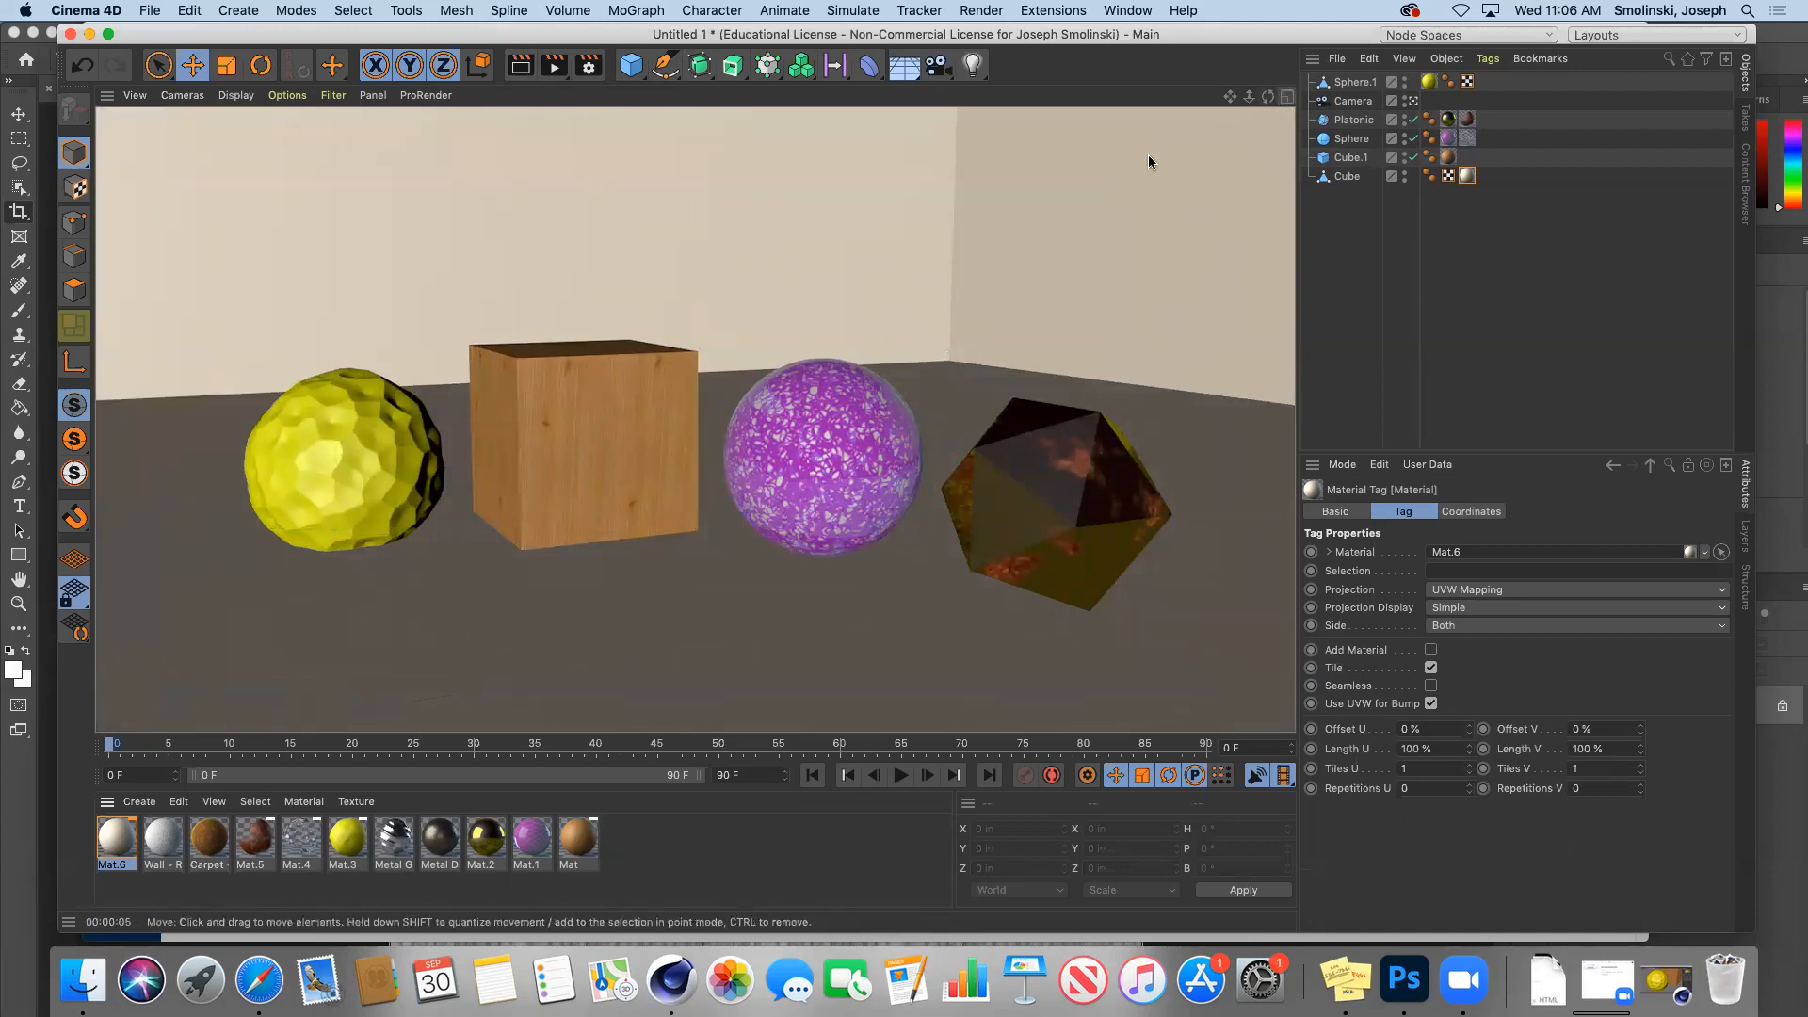
{"action": "left_click", "coordinate": [972, 66]}
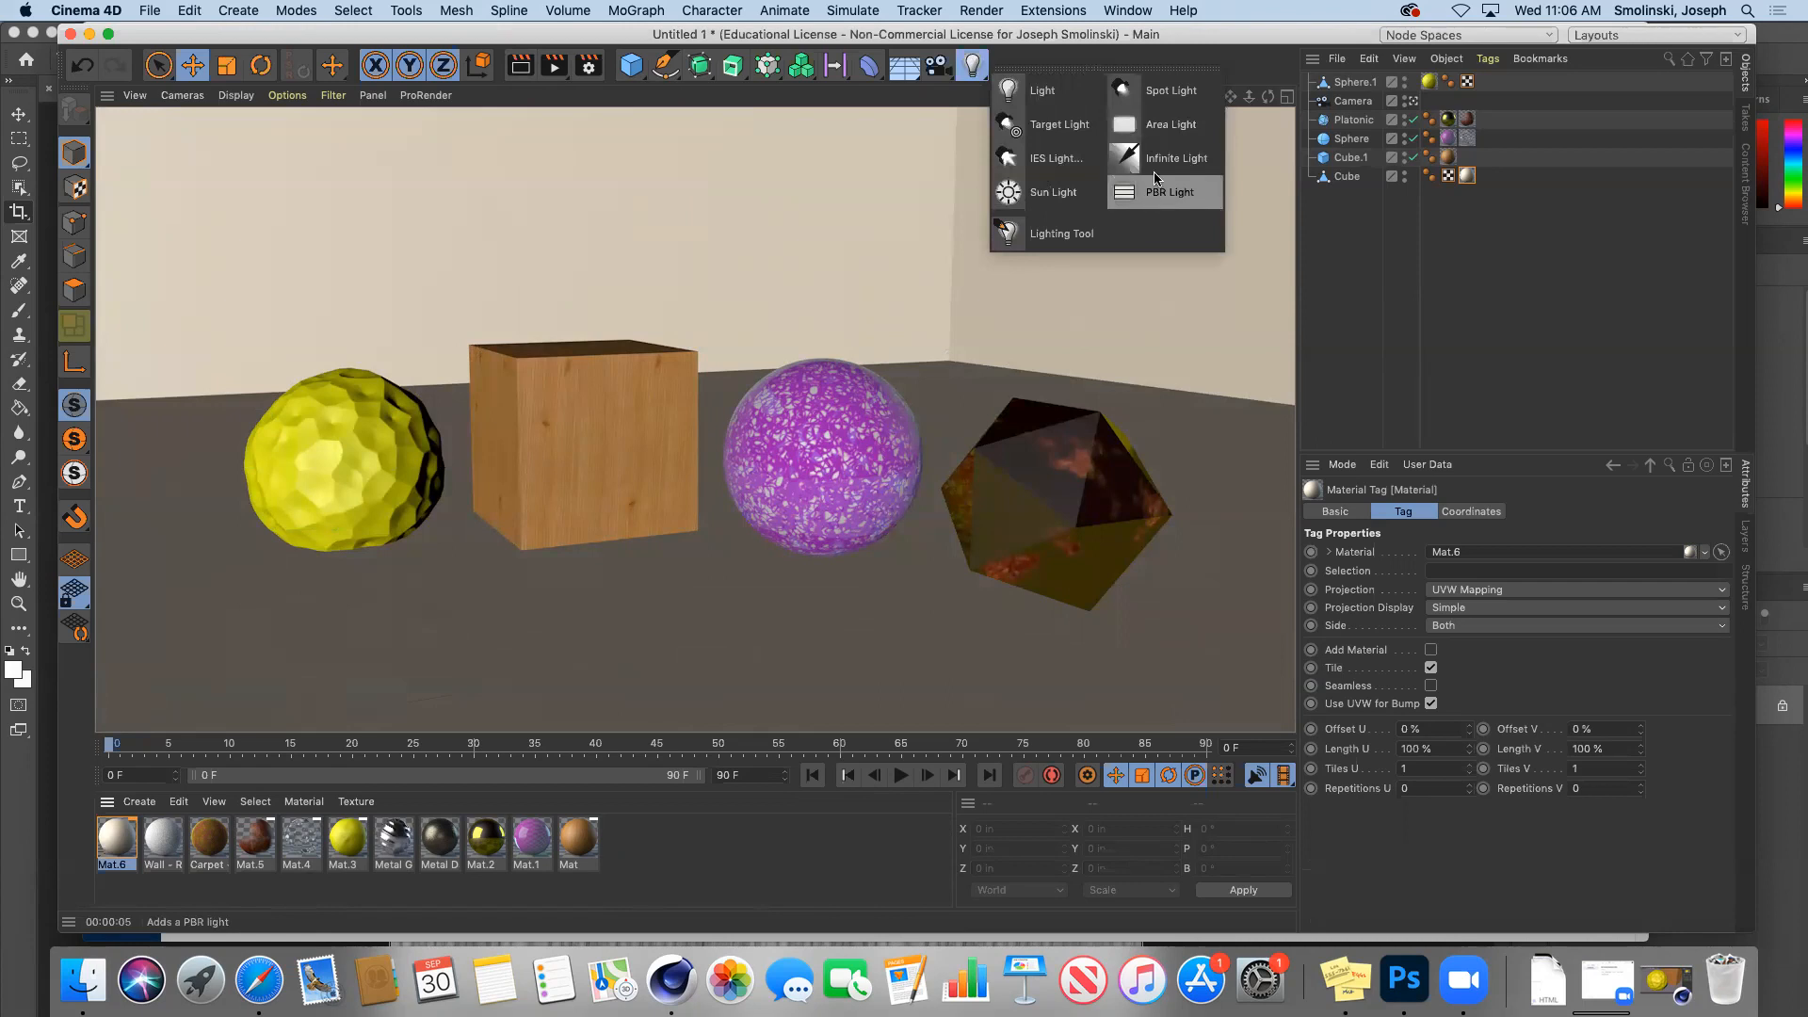
Step: Add an omni Light to the scene and render the view with it
{"action": "left_click", "coordinate": [1045, 94]}
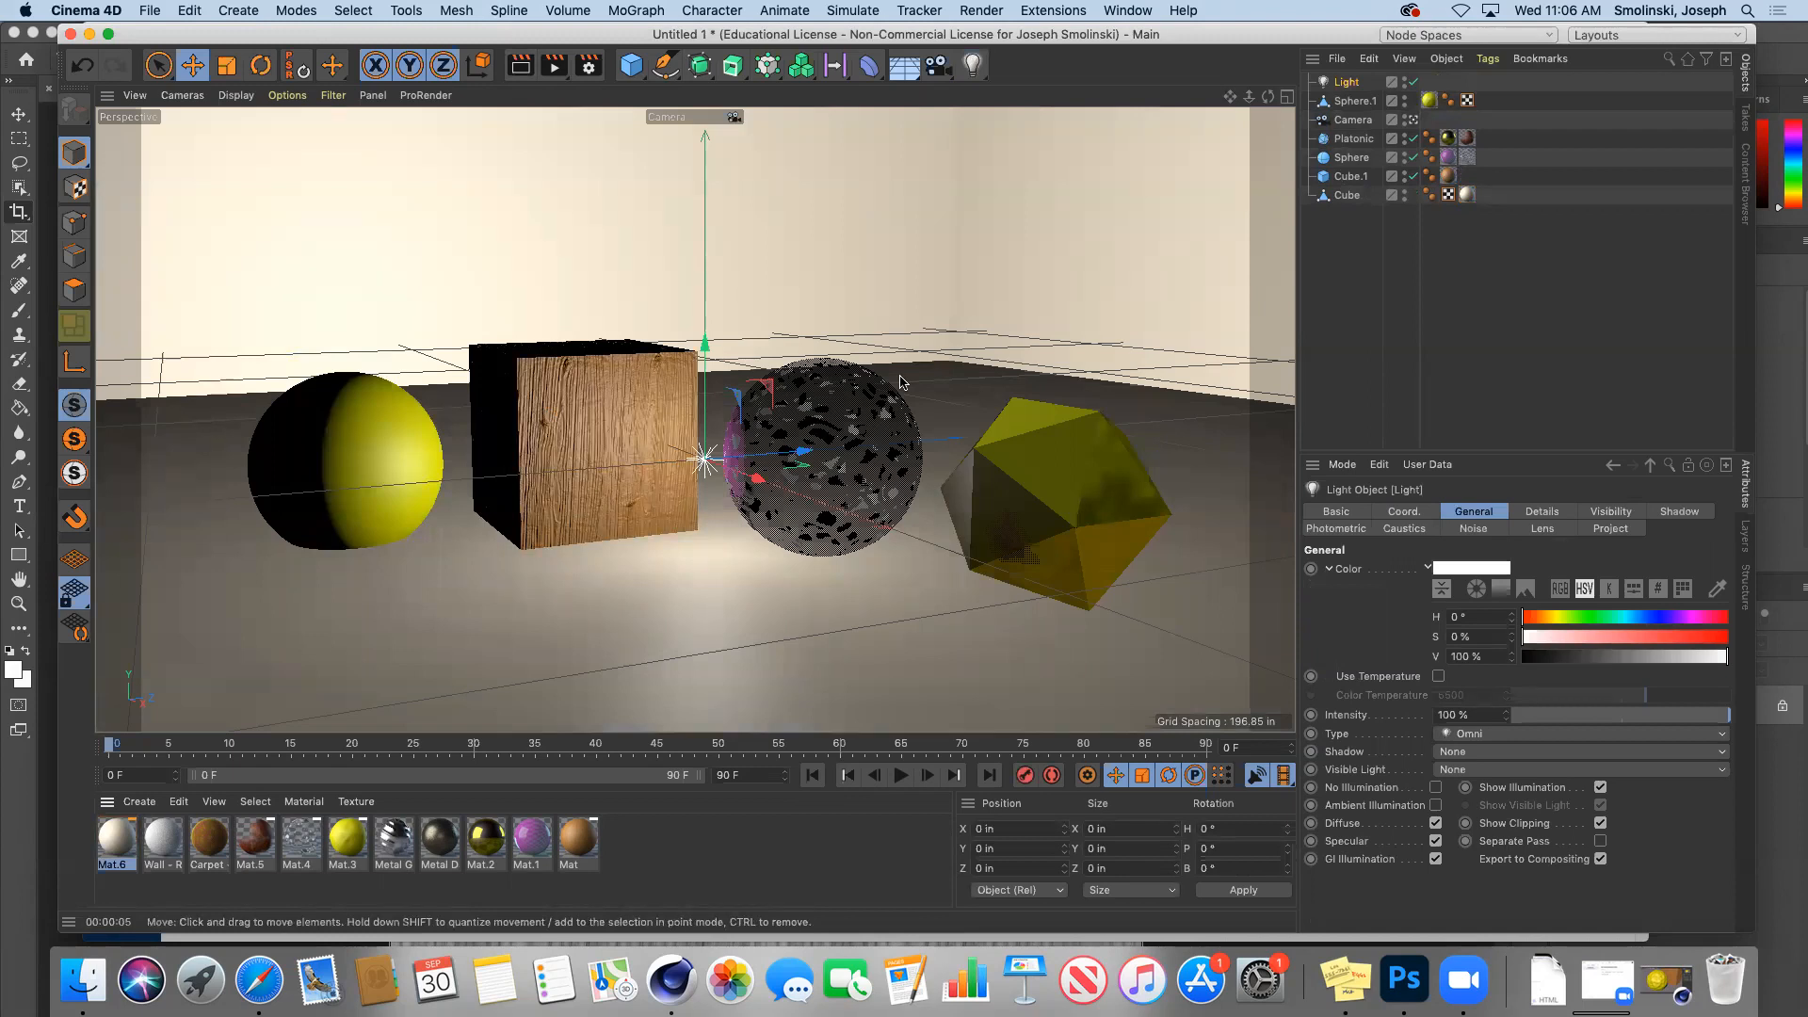
{"action": "left_click", "coordinate": [520, 68]}
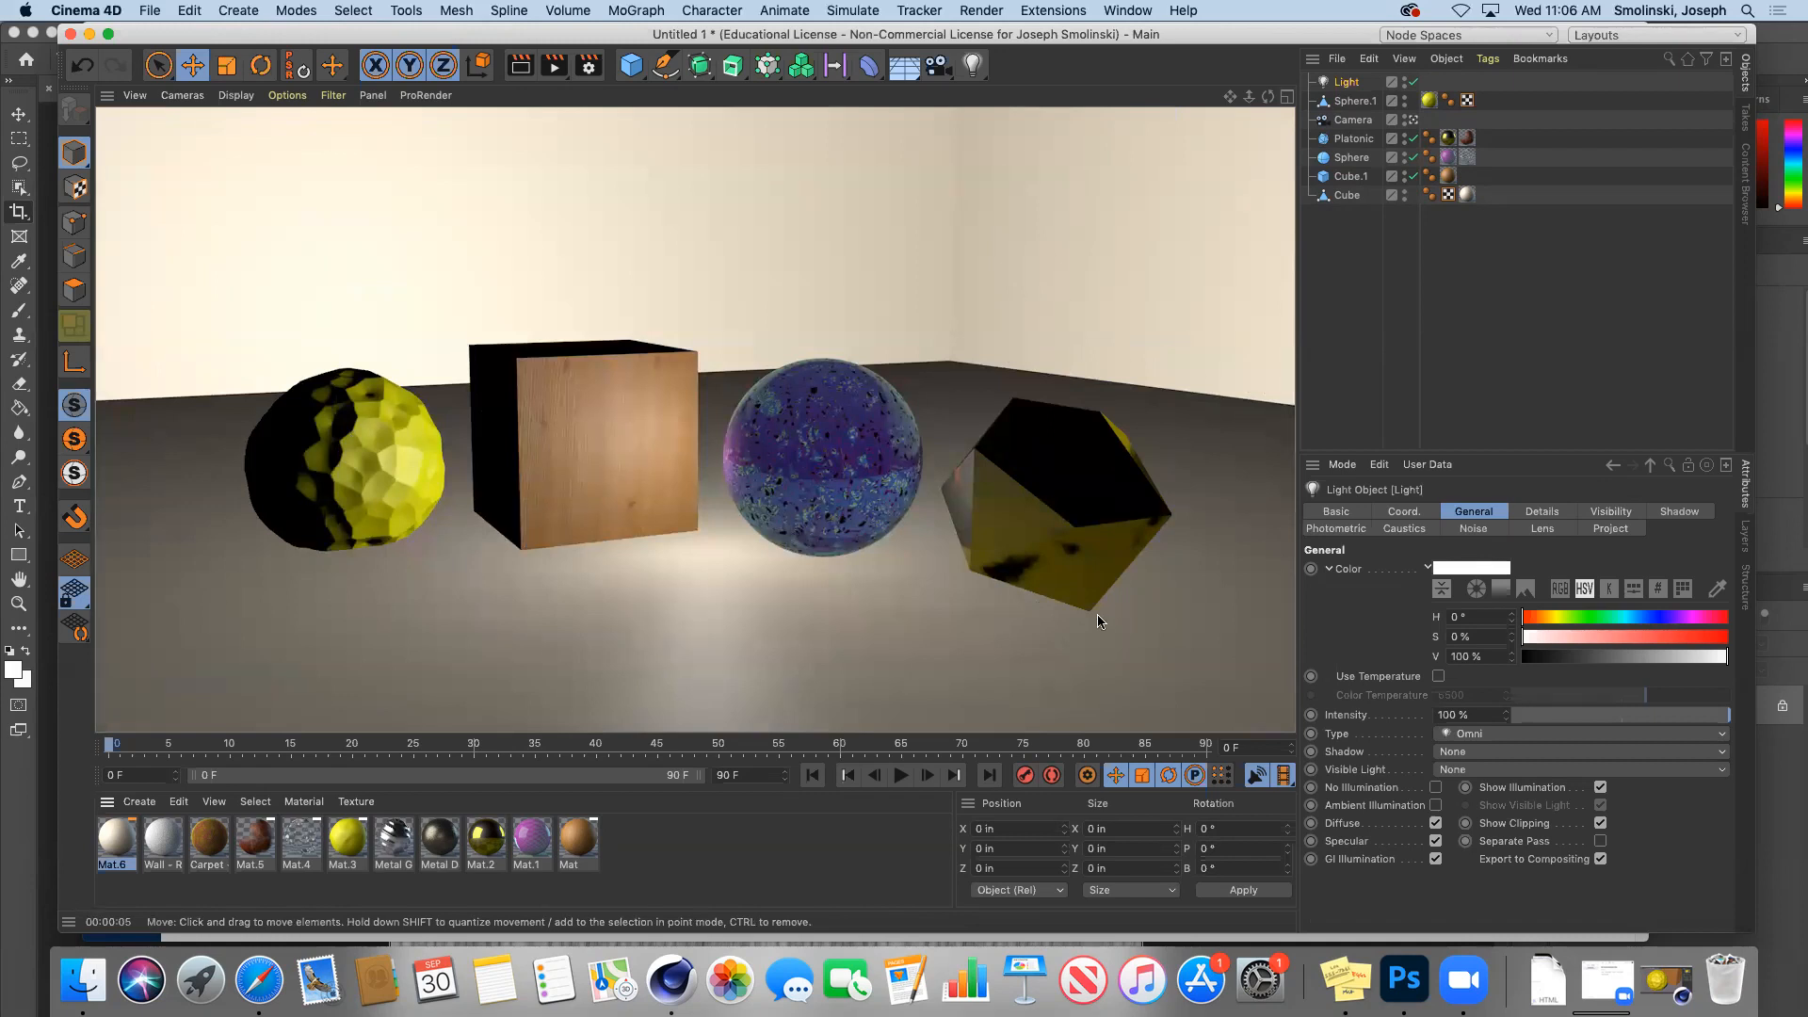
Step: Raise the Light above the objects, give it Raytraced (Hard) shadows, and render
{"action": "left_click", "coordinate": [1347, 83]}
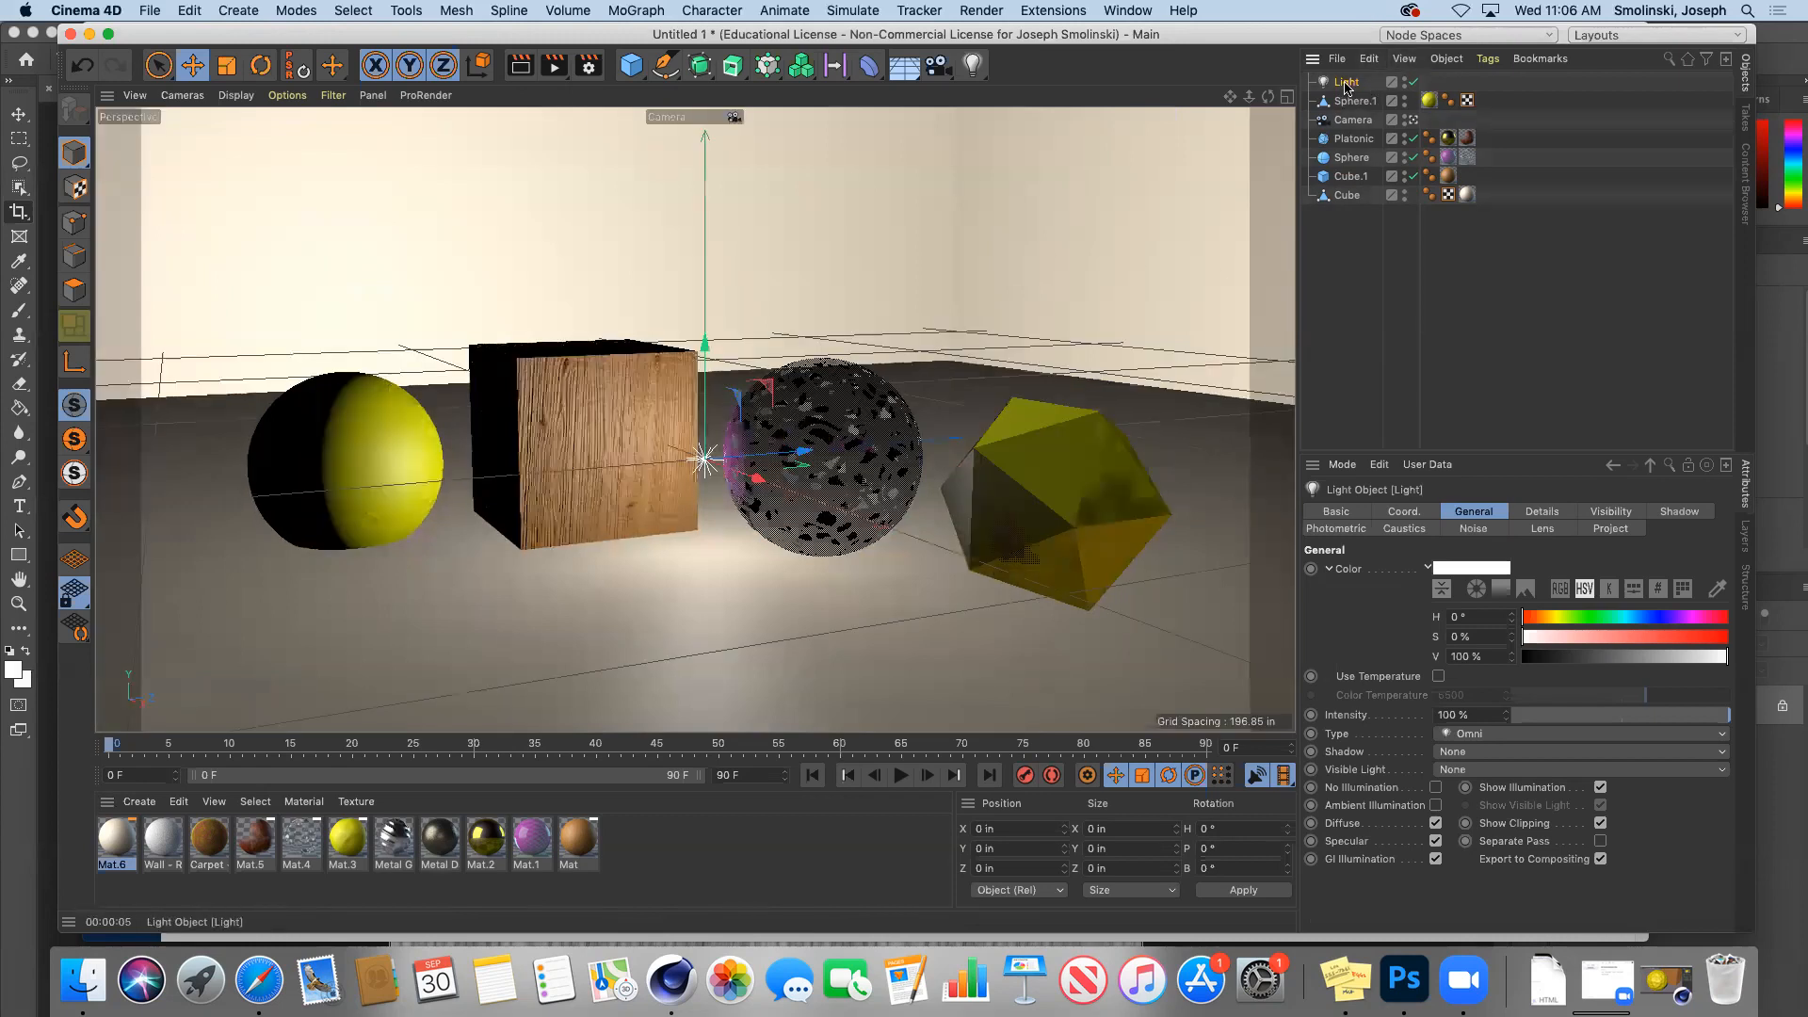
{"action": "left_click", "coordinate": [1681, 511]}
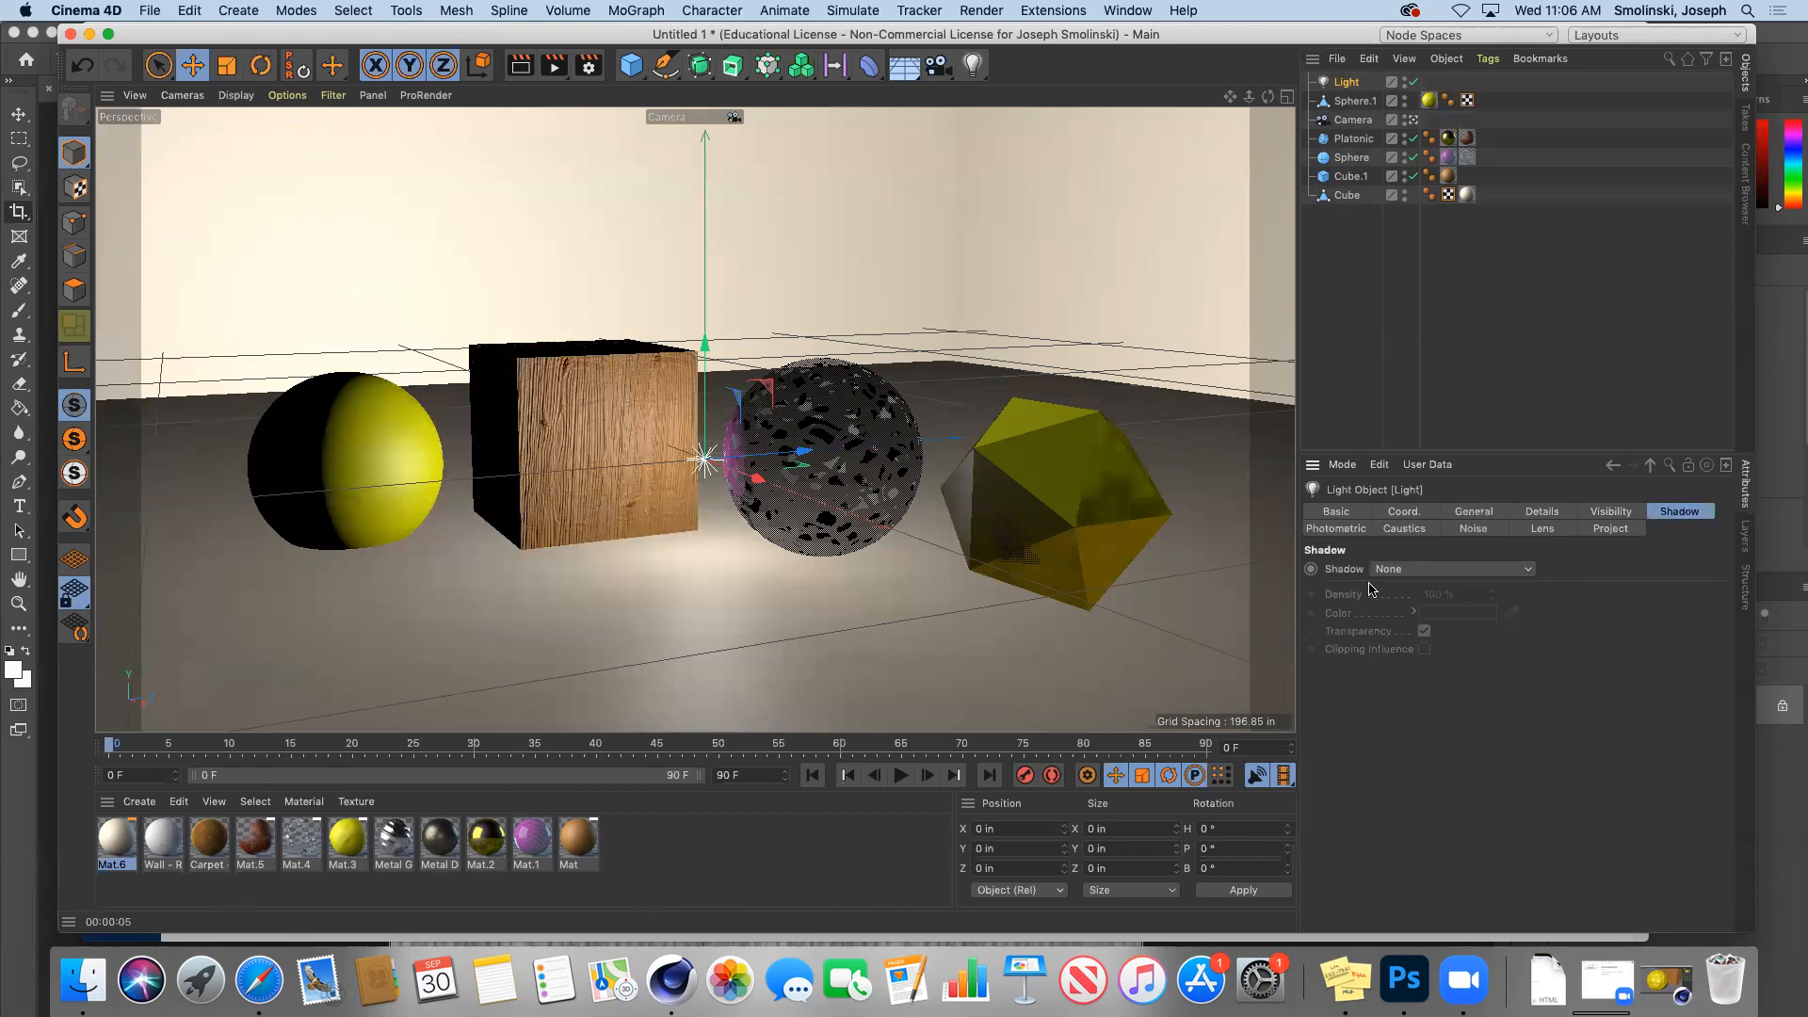
{"action": "left_click", "coordinate": [1413, 570]}
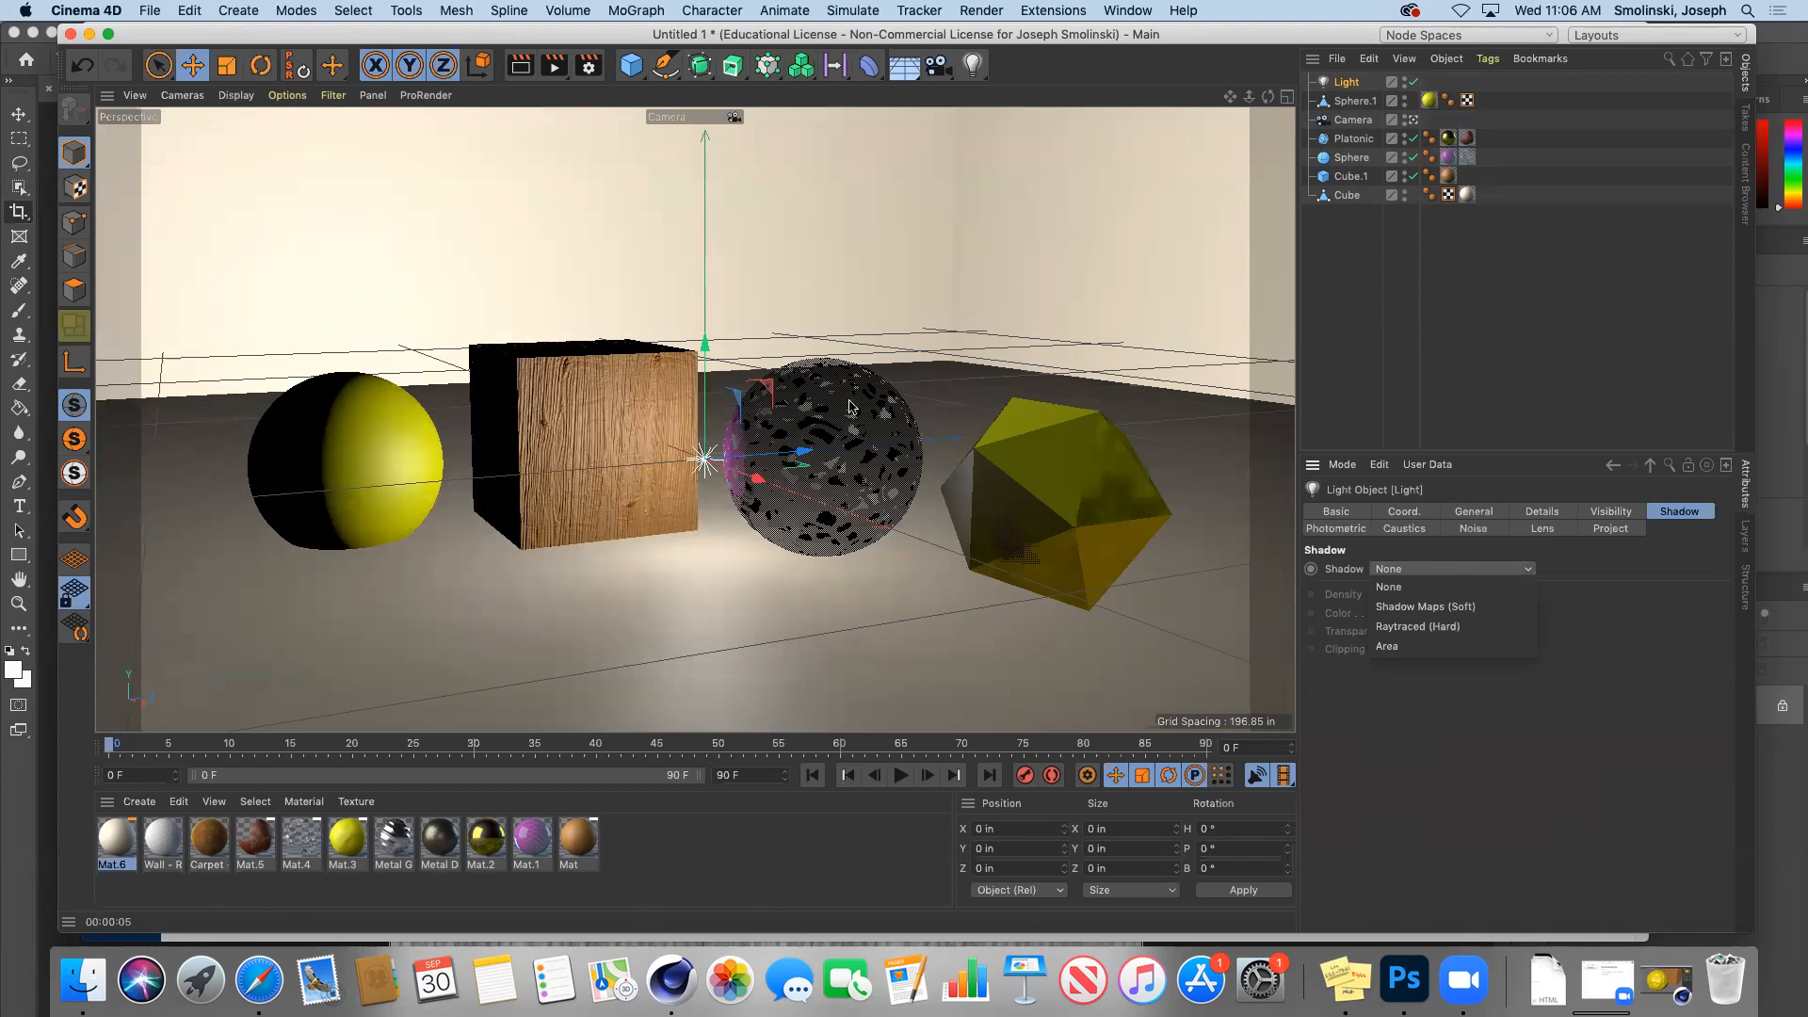
{"action": "left_click", "coordinate": [706, 345]}
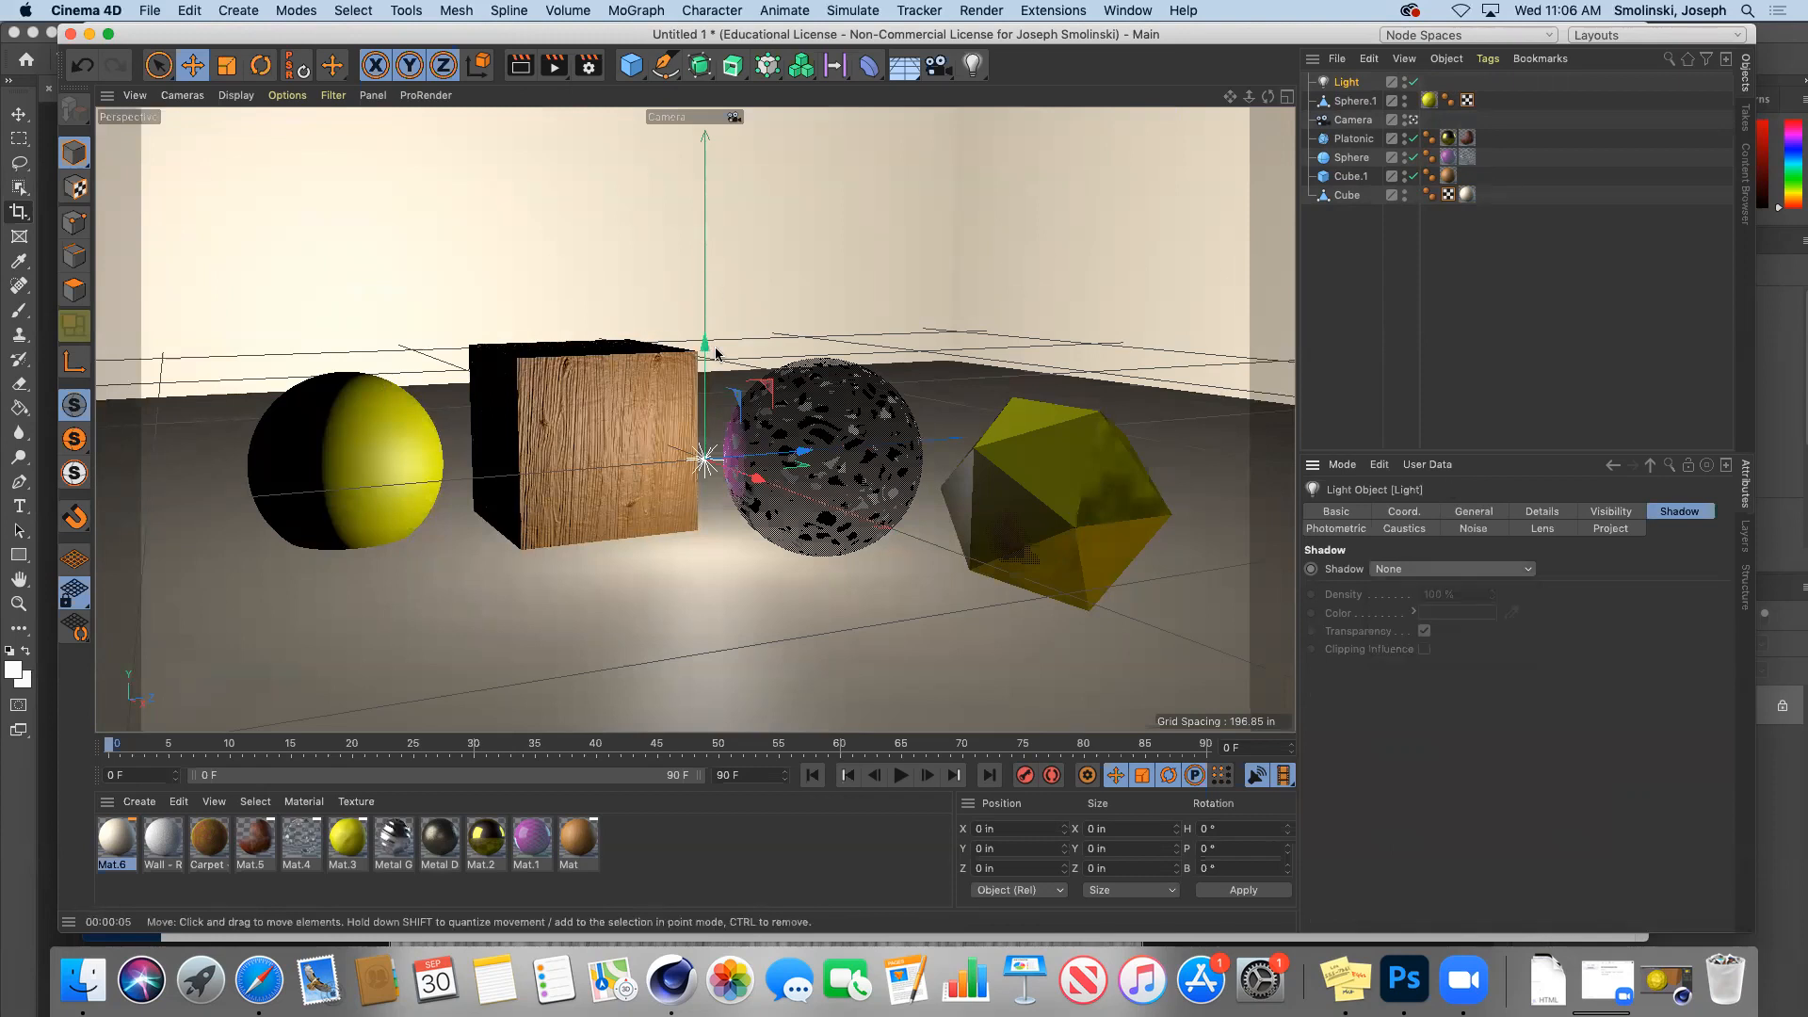
{"action": "left_click_drag", "start_coordinate": [698, 346], "coordinate": [701, 141]}
{"action": "left_click", "coordinate": [1399, 571]}
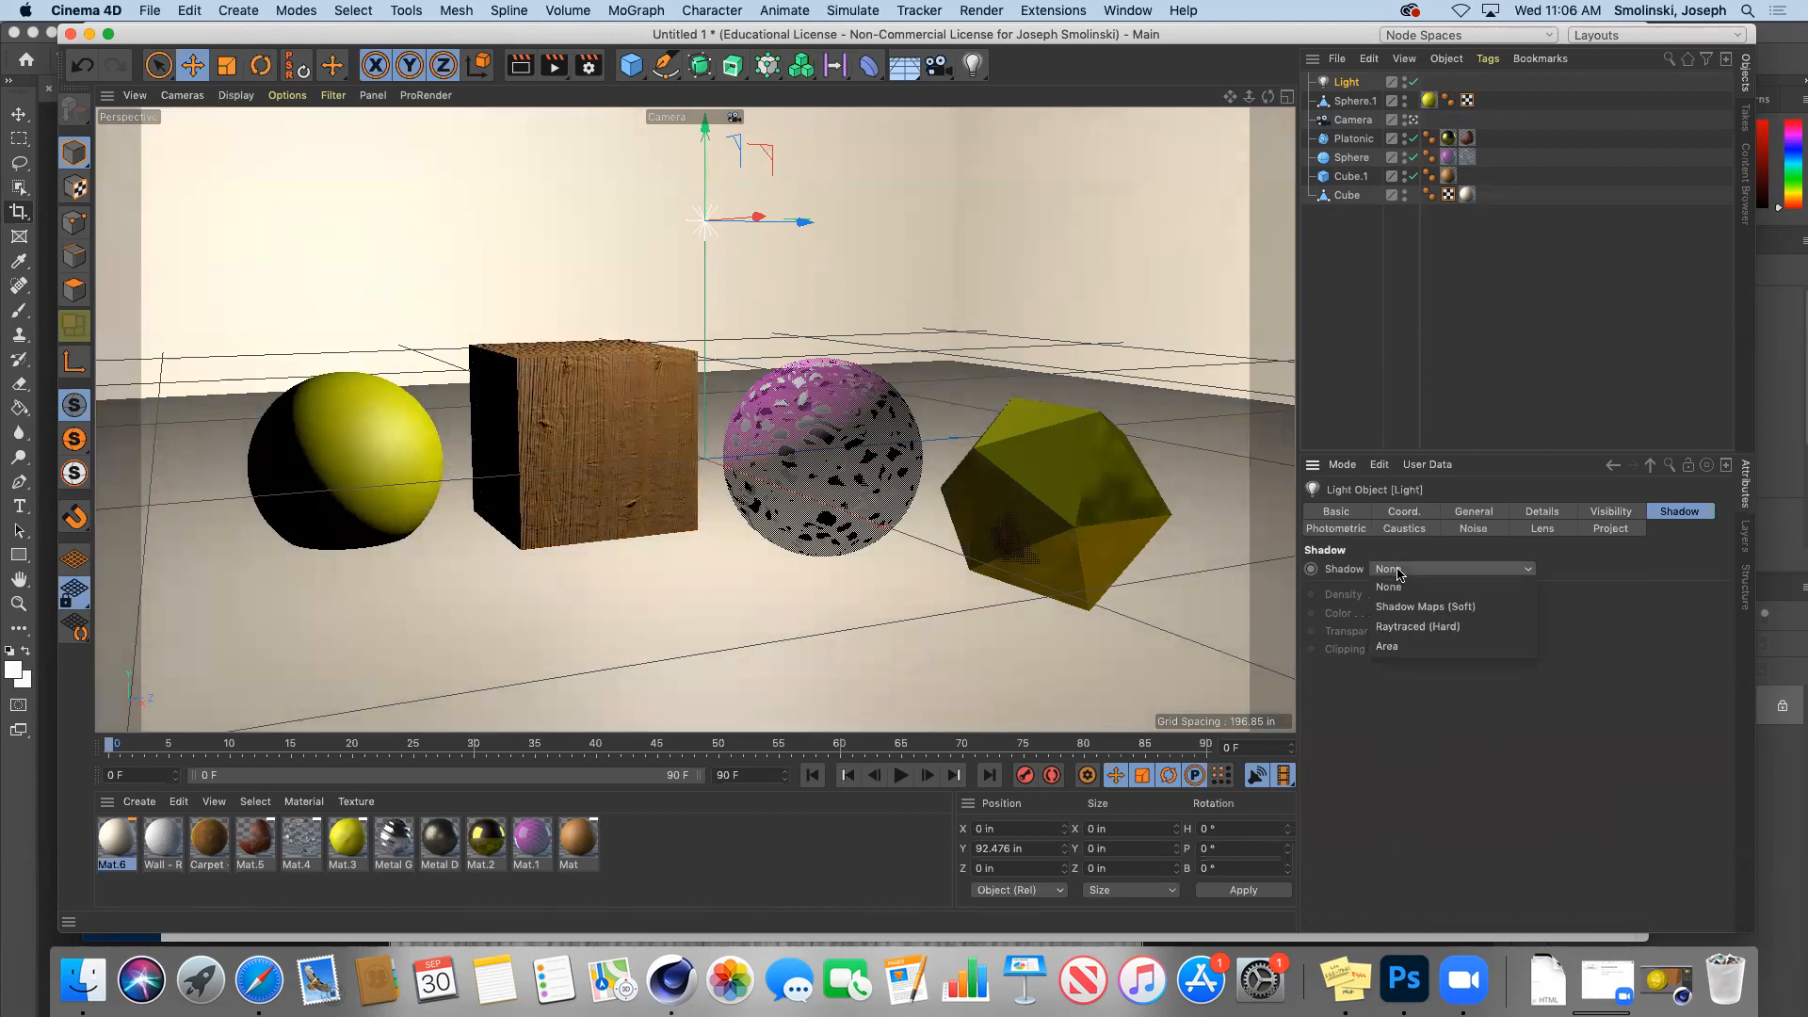
{"action": "left_click", "coordinate": [1435, 628]}
{"action": "left_click", "coordinate": [519, 68]}
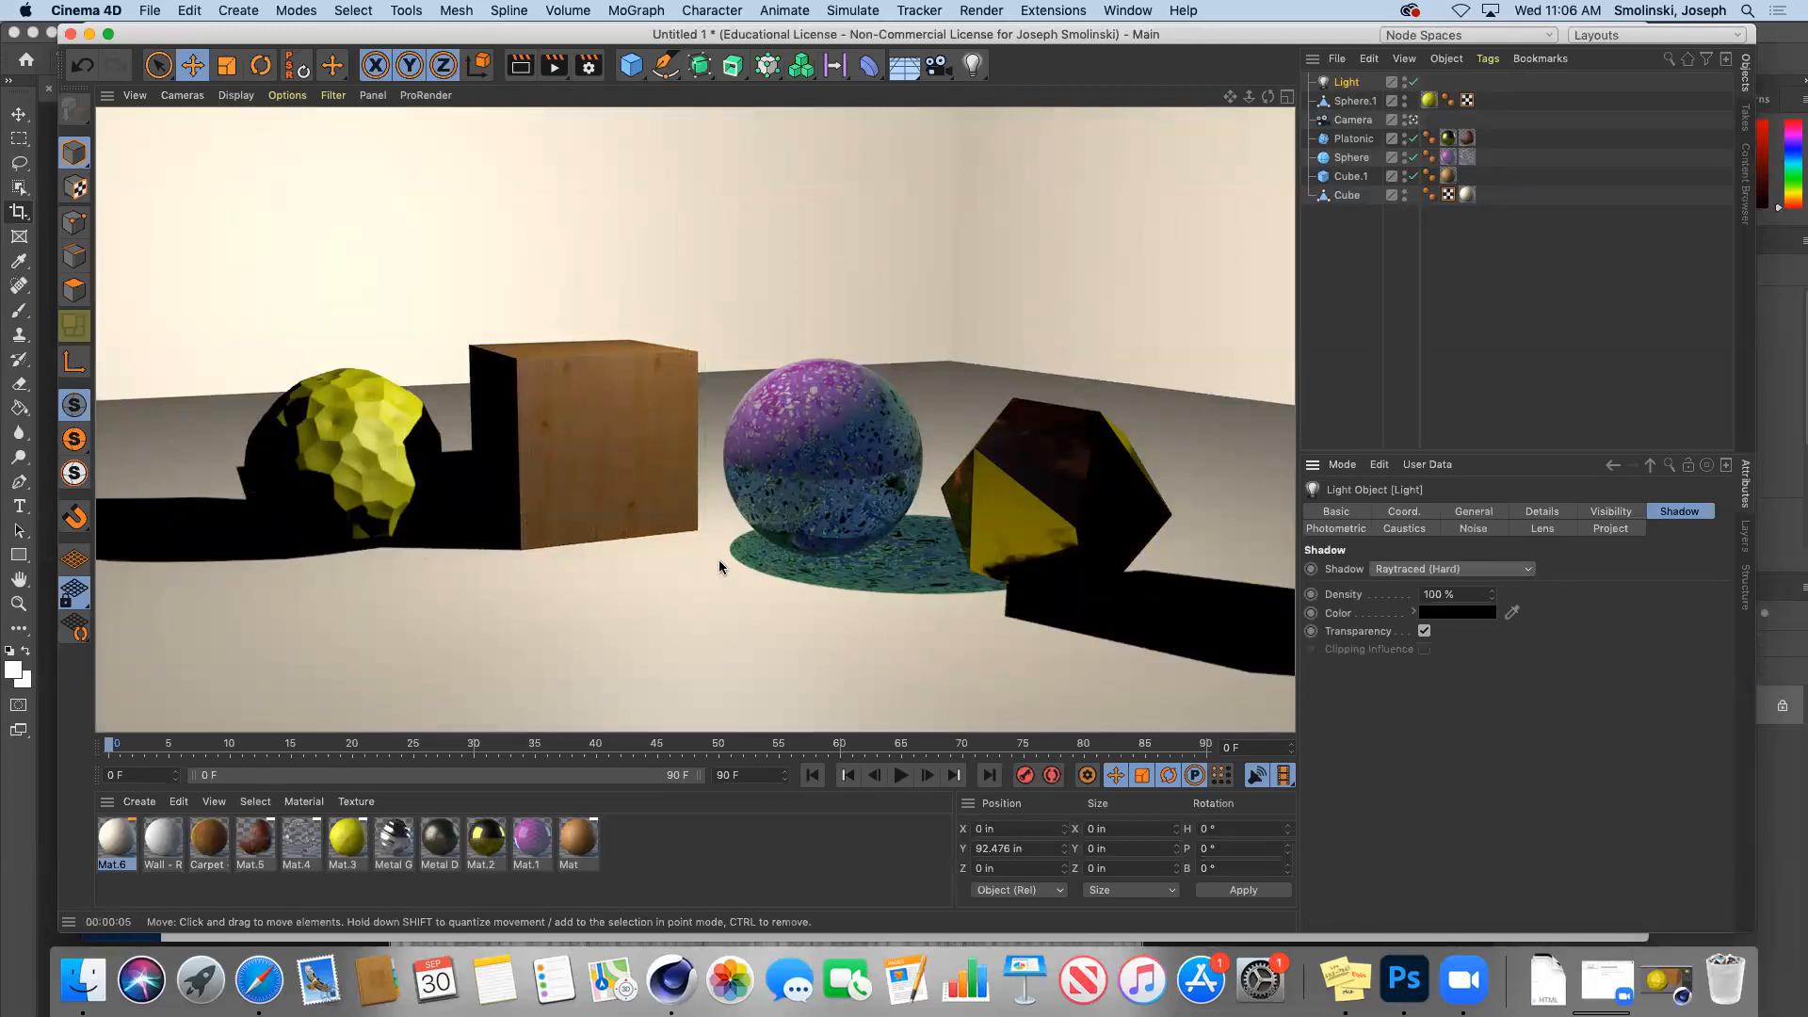
Step: Test-render with Shadow Maps (Soft), then switch the light's shadow type to Area
{"action": "left_click", "coordinate": [1410, 570]}
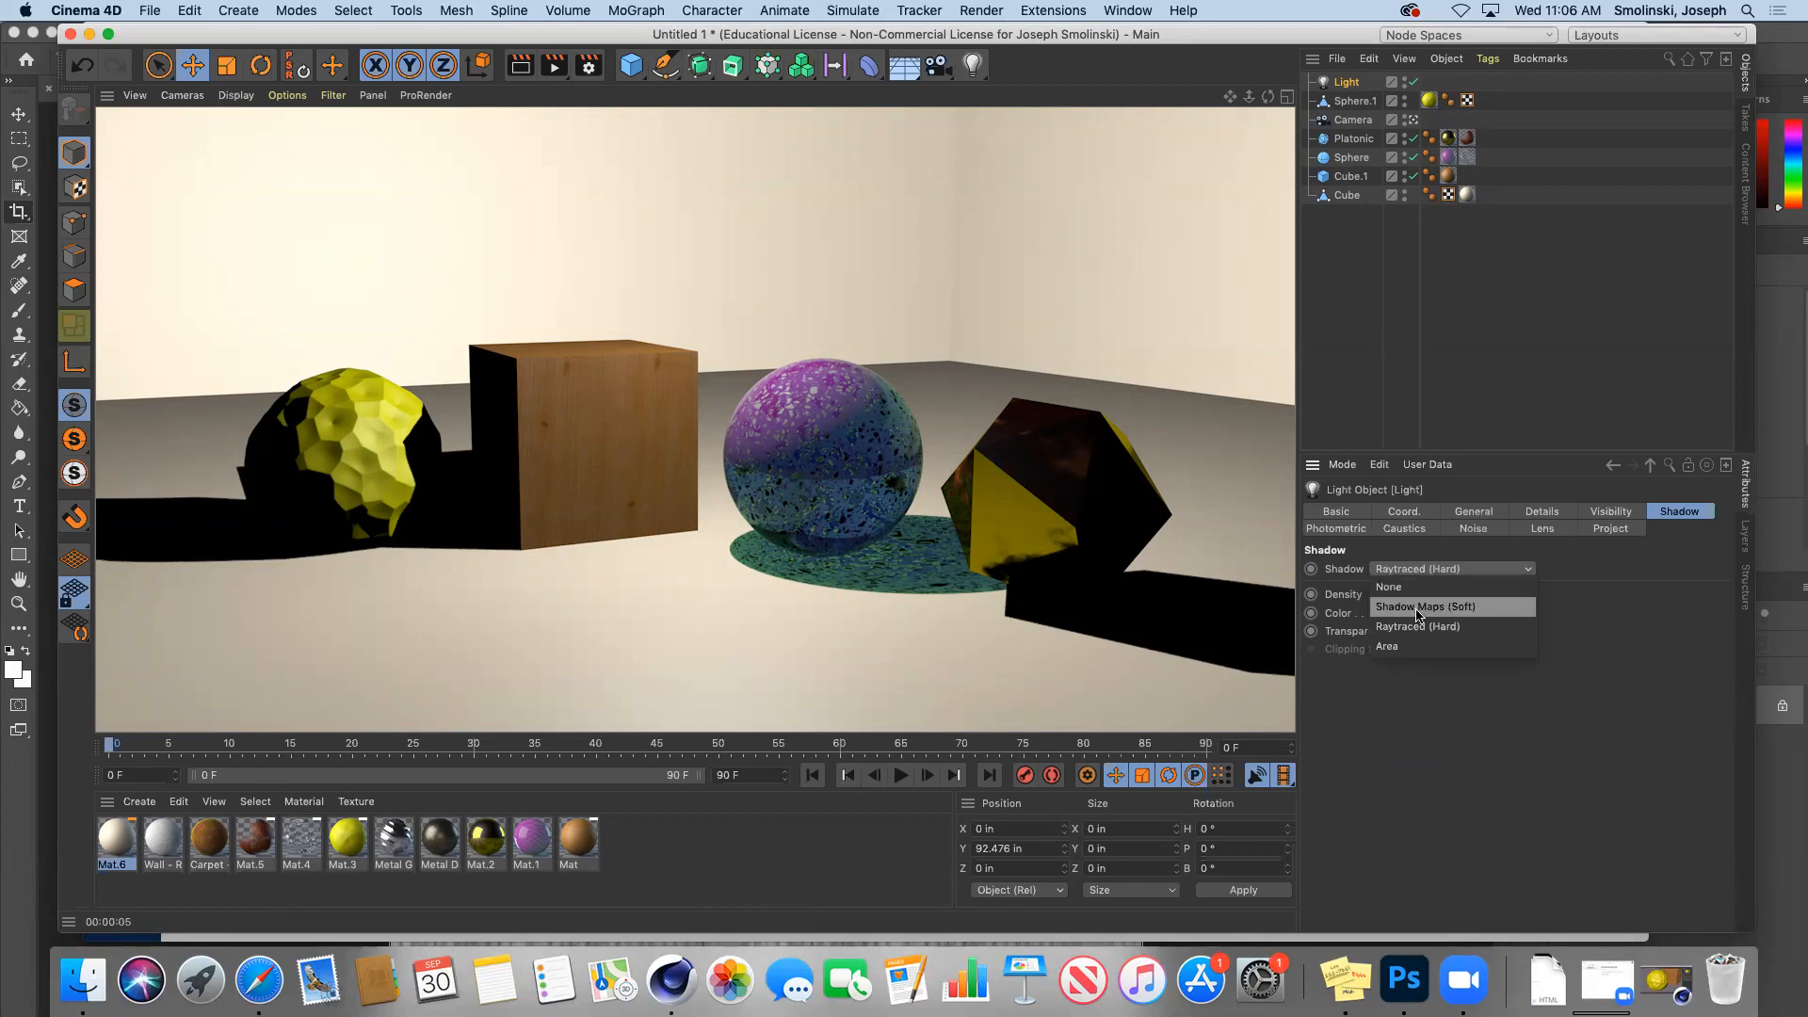
{"action": "left_click", "coordinate": [1418, 610]}
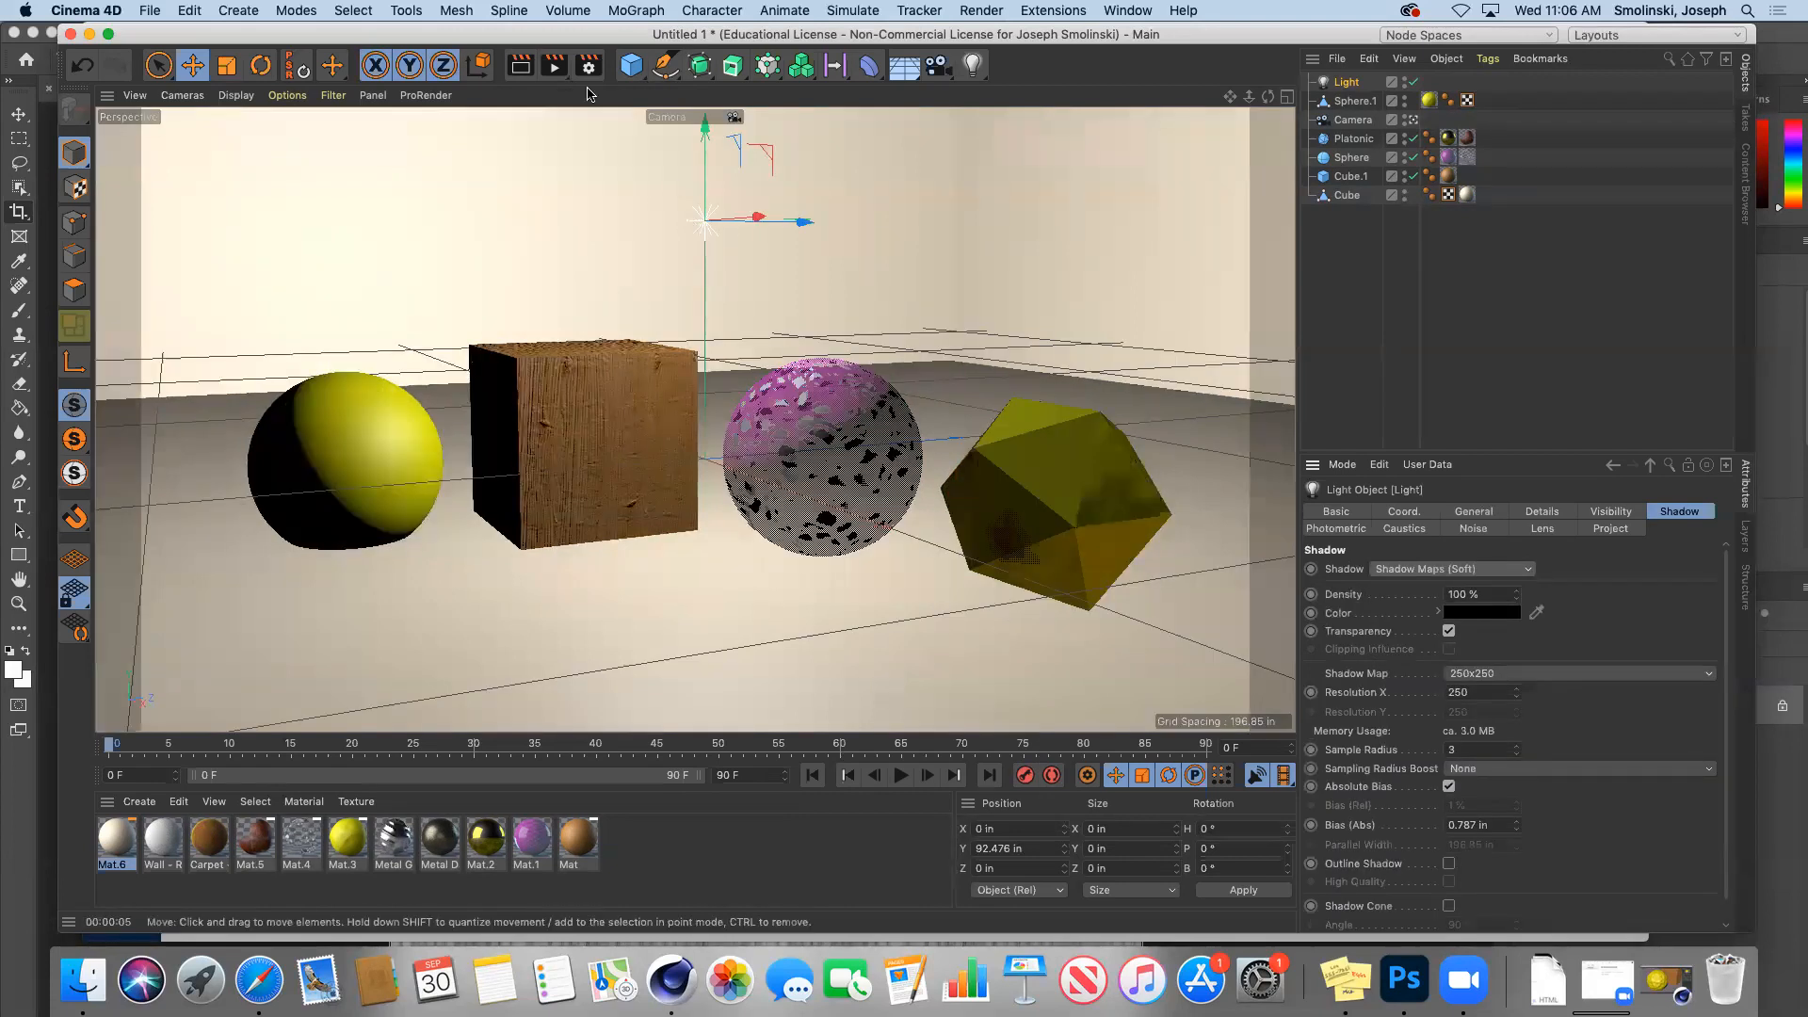
{"action": "left_click", "coordinate": [521, 67]}
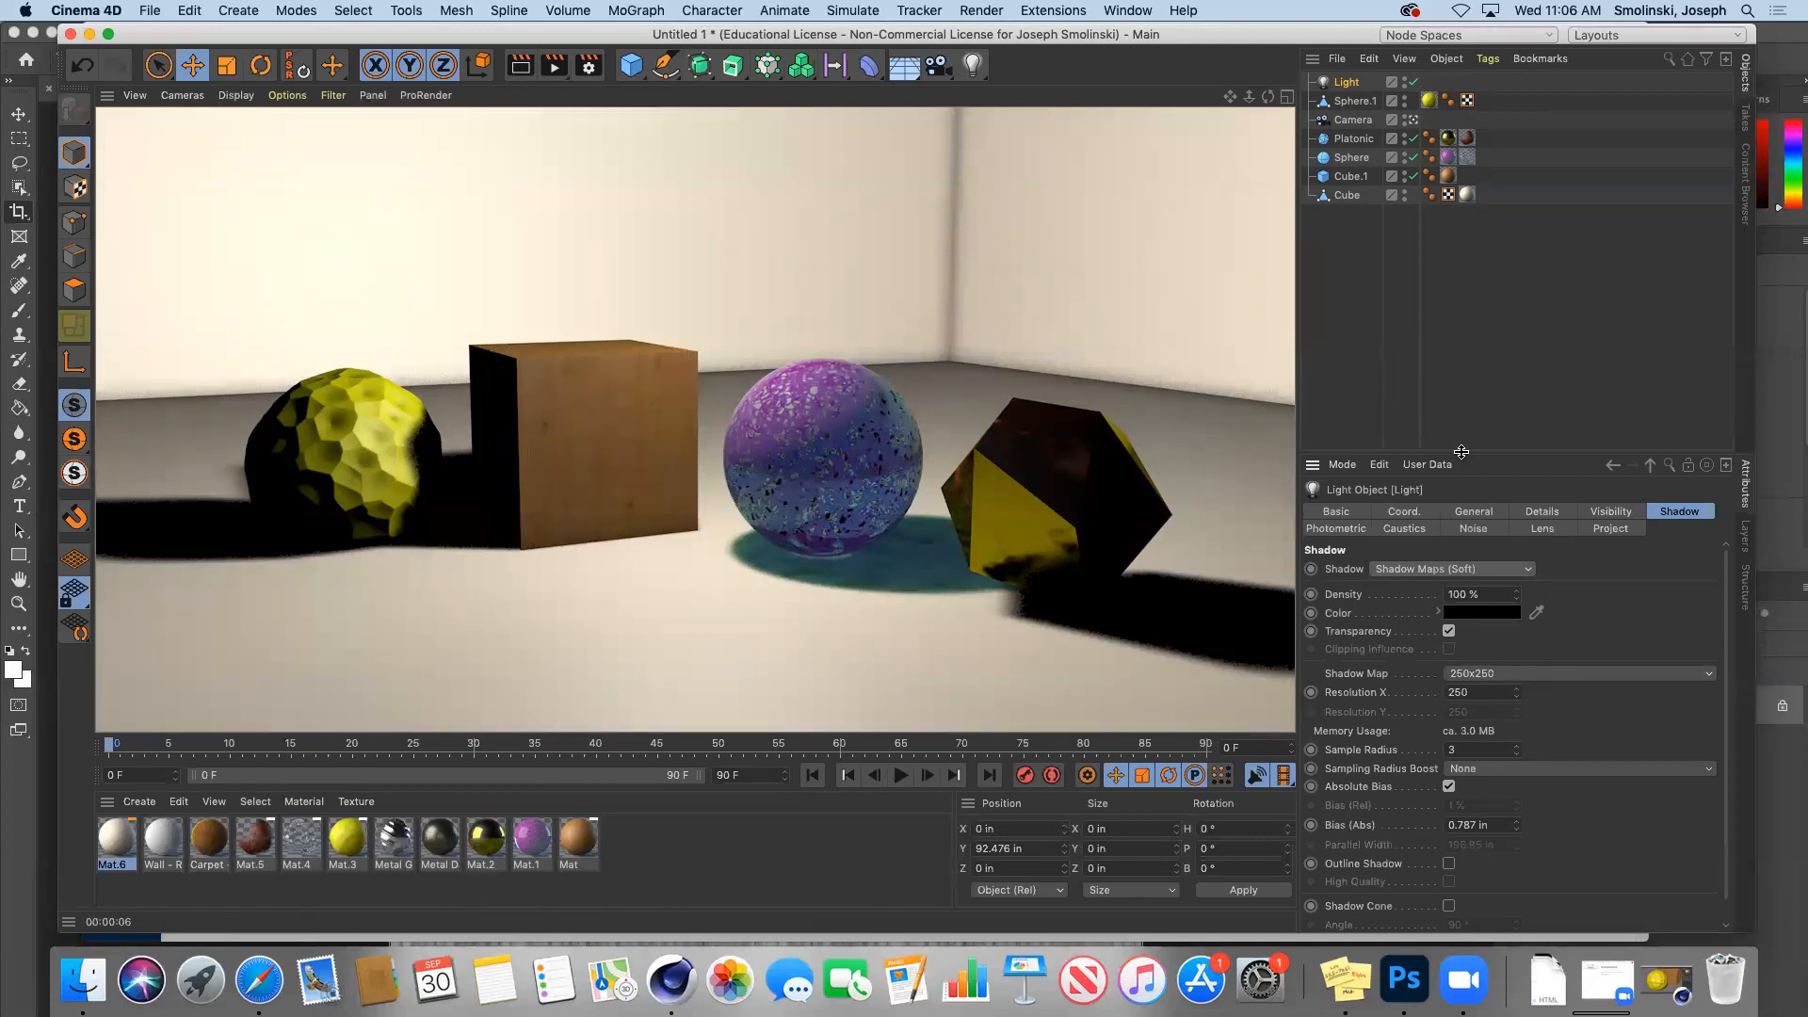
{"action": "left_click", "coordinate": [1439, 568]}
{"action": "left_click", "coordinate": [1441, 632]}
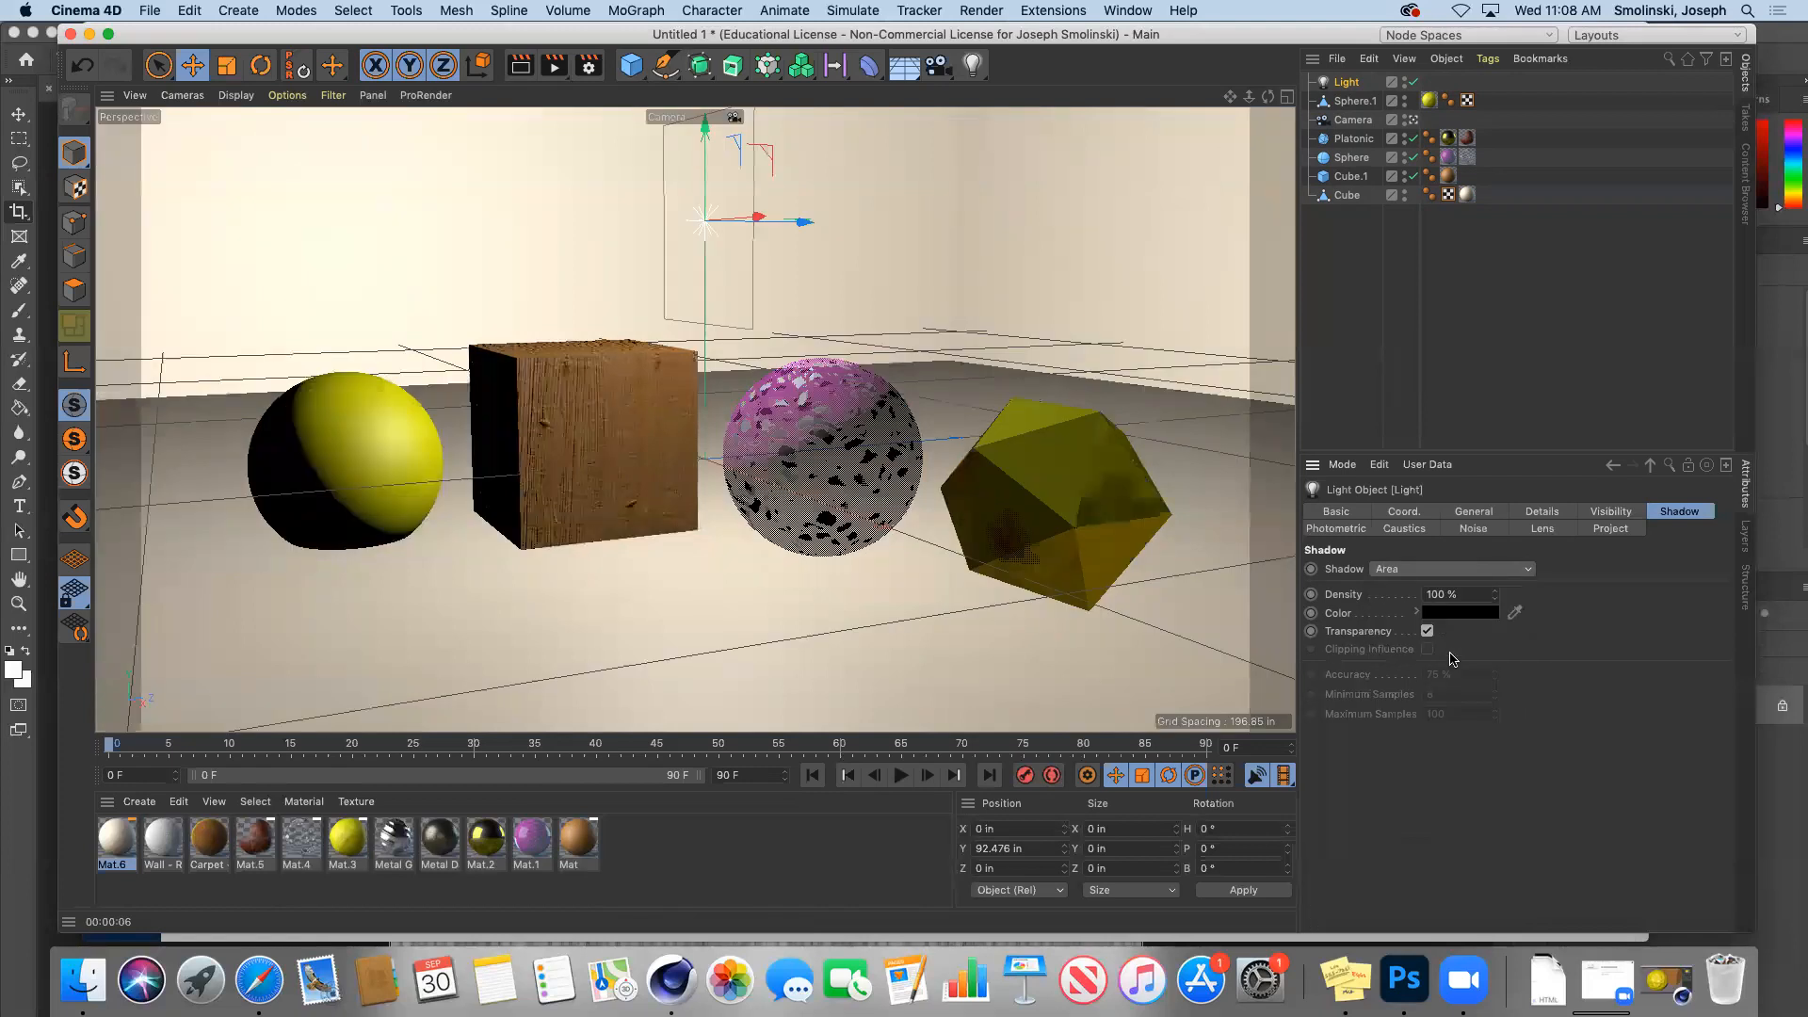
Step: Preview the Area-shadow render, then show Perspective, Top, Right and Front views together
{"action": "left_click", "coordinate": [521, 66]}
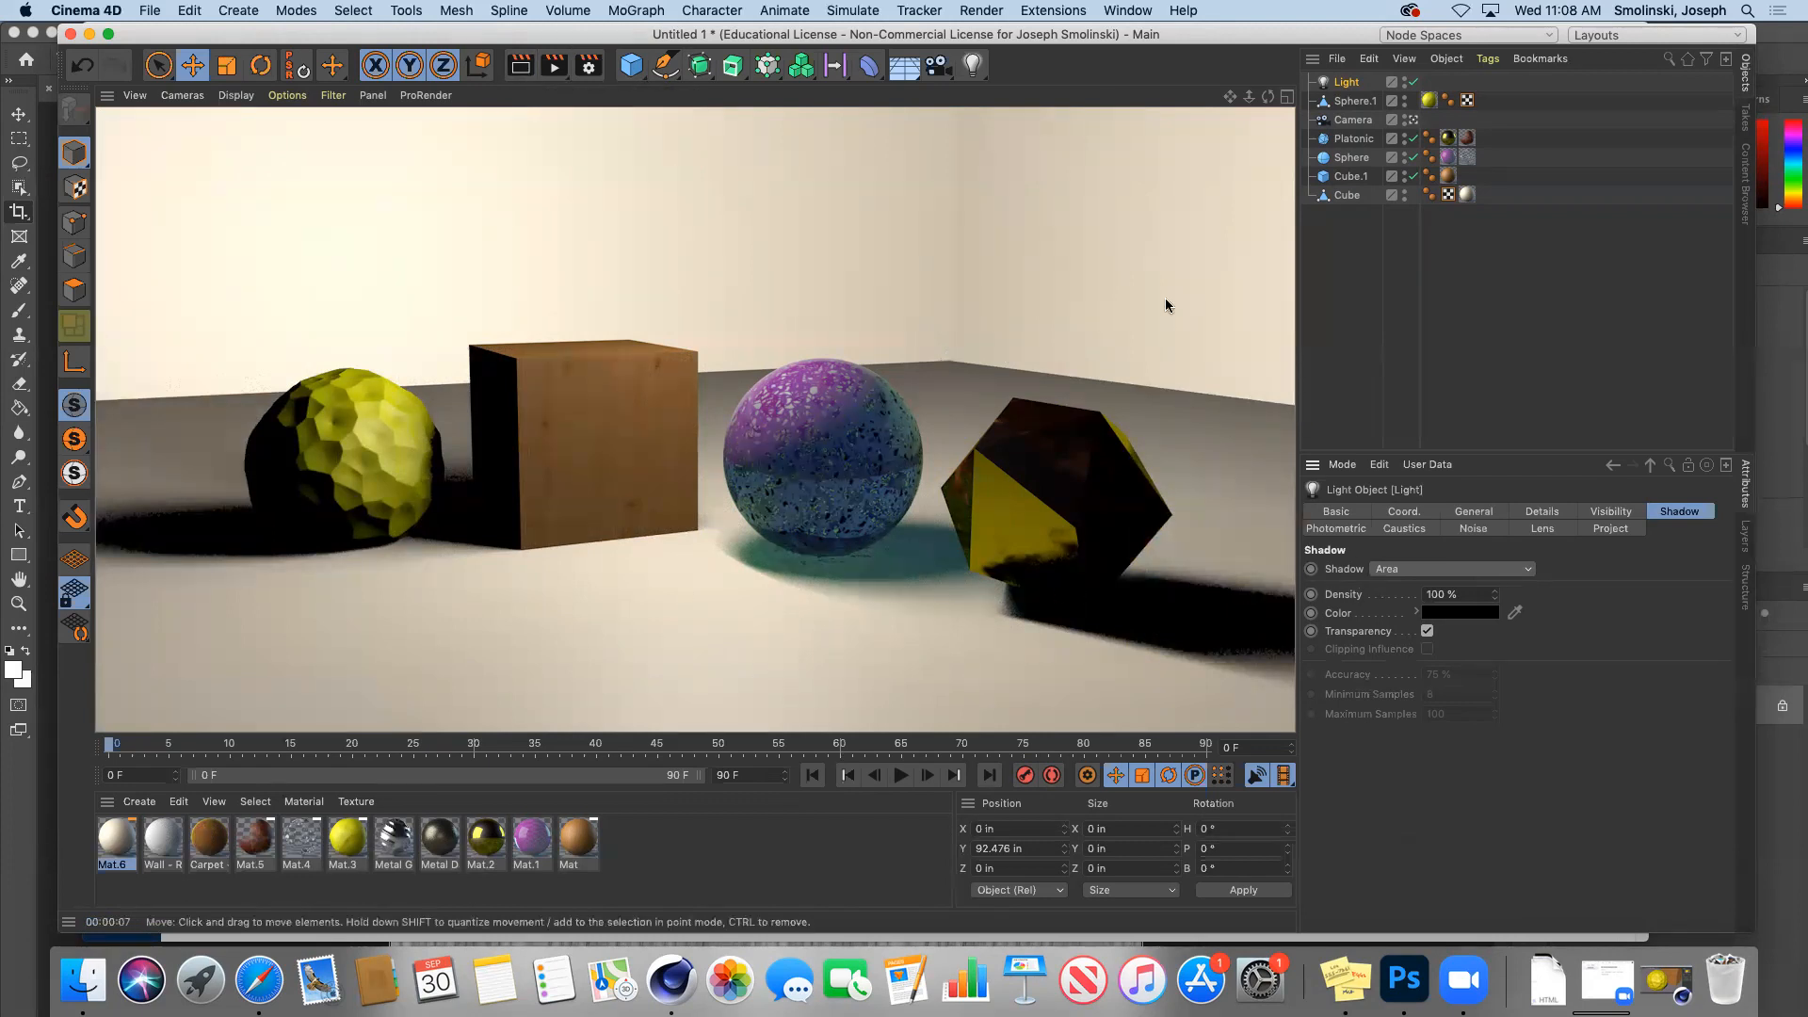
{"action": "left_click", "coordinate": [1286, 98]}
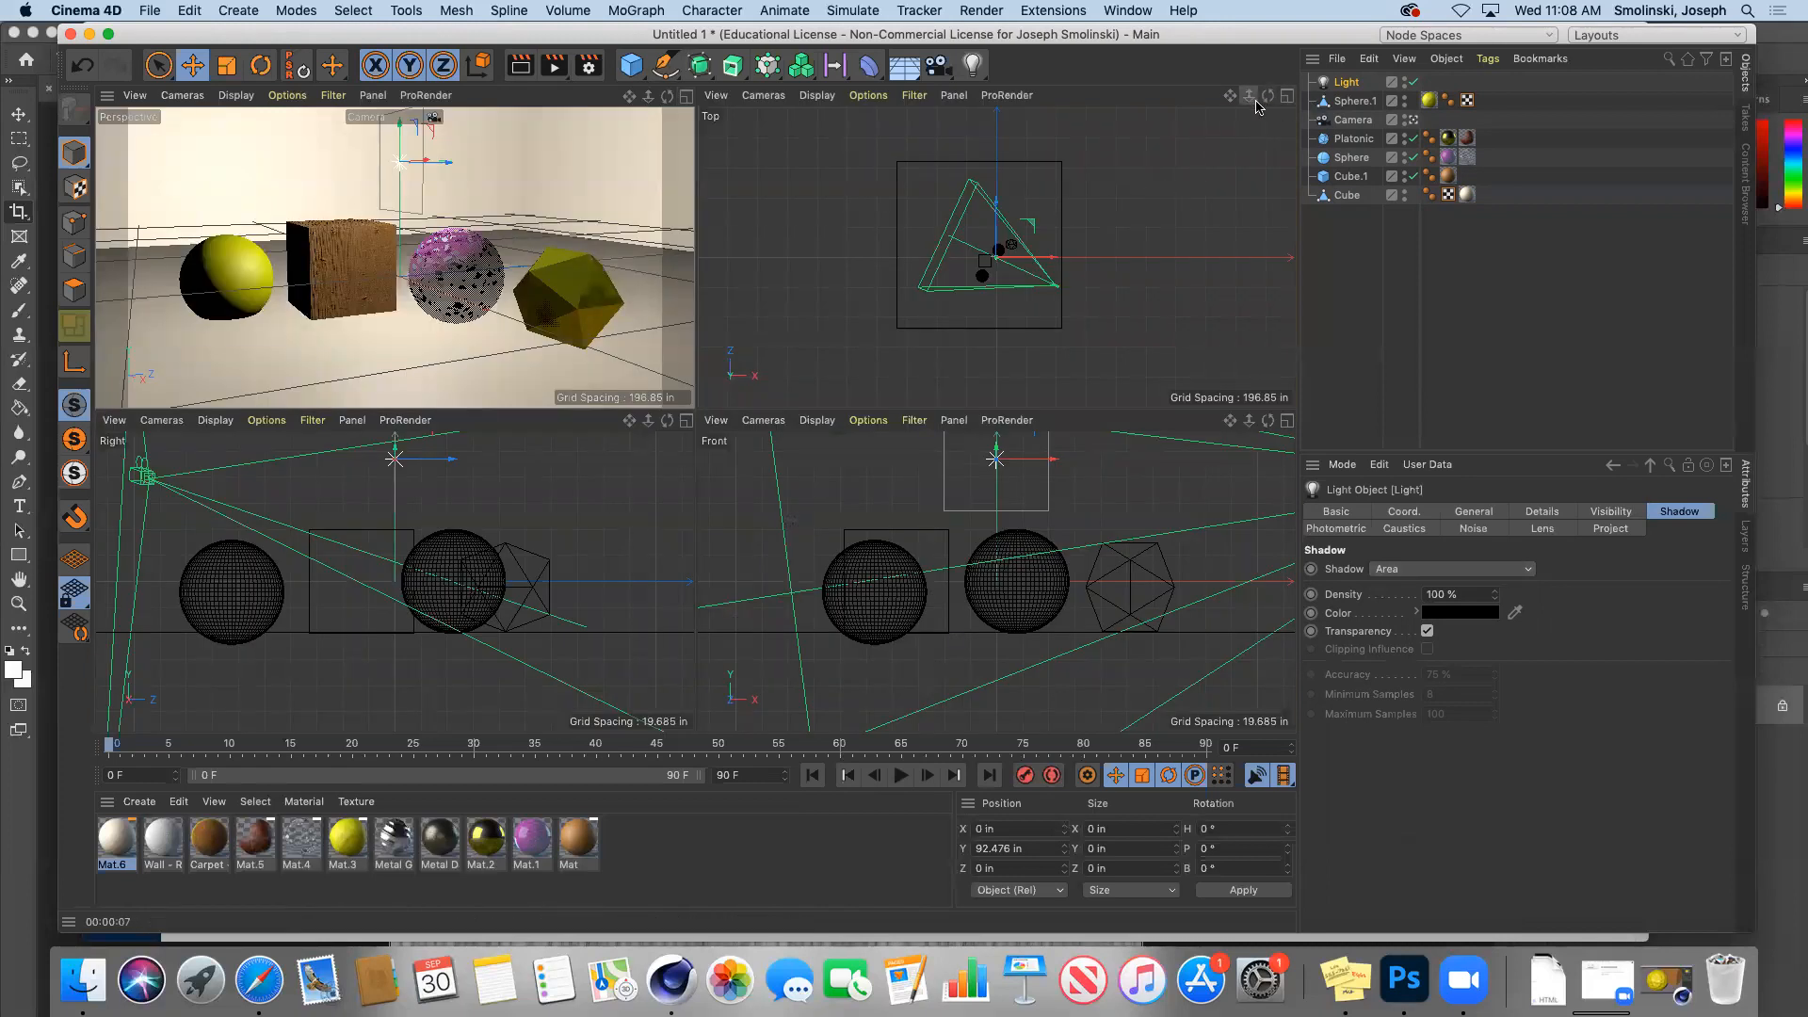
Step: Move the light to X 85.522, Y 162.874, Z -135.173 and render the Perspective view
{"action": "left_click_drag", "start_coordinate": [1047, 222], "coordinate": [1043, 245]}
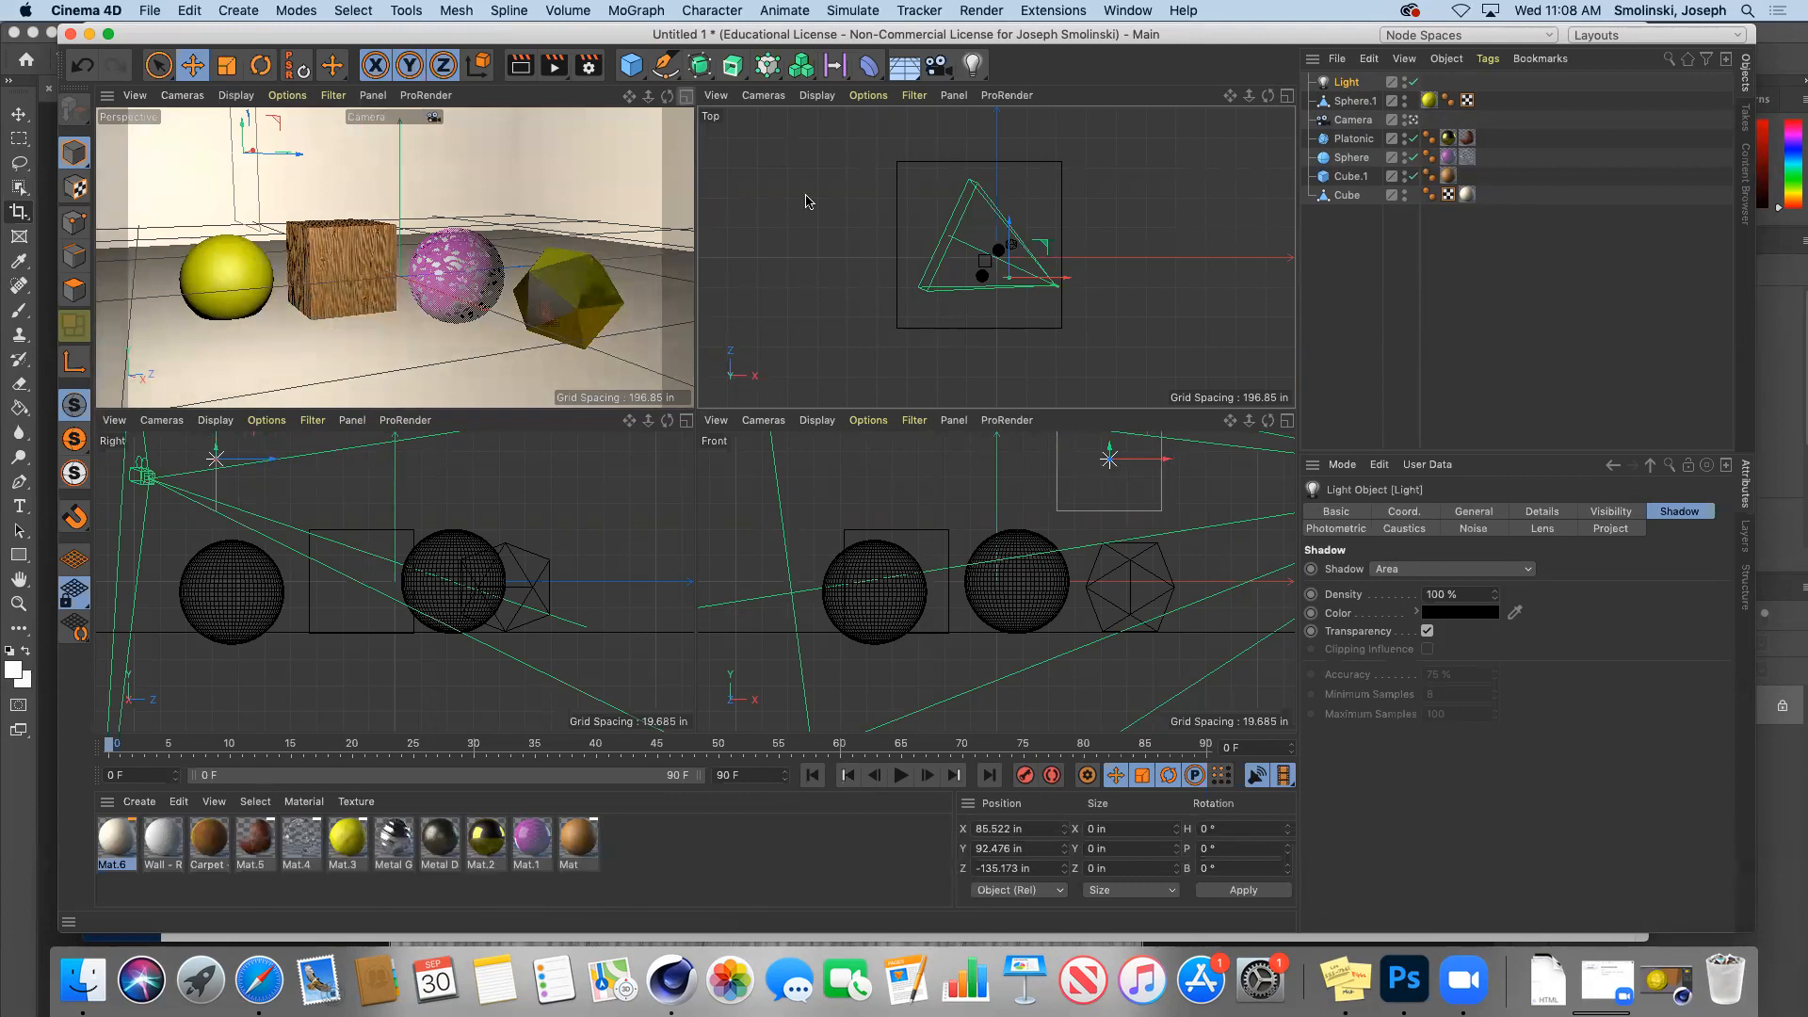
{"action": "left_click_drag", "start_coordinate": [1254, 421], "coordinate": [1181, 430]}
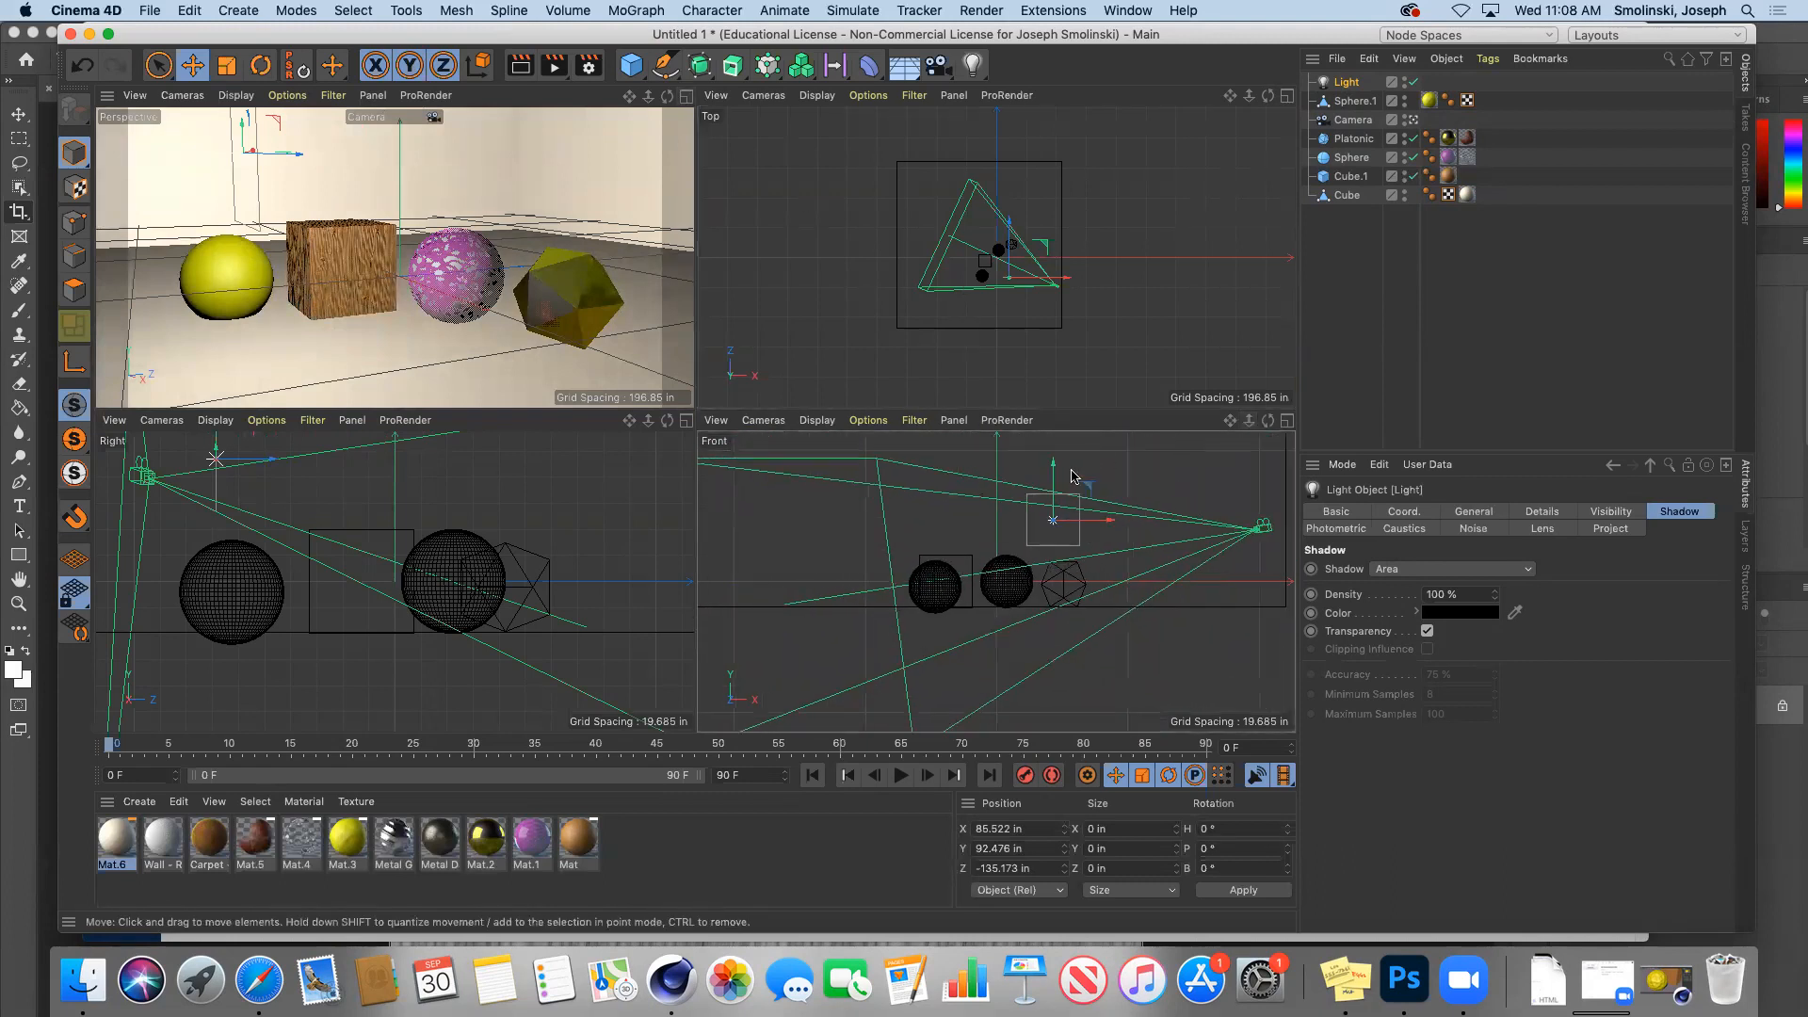
{"action": "left_click_drag", "start_coordinate": [1053, 460], "coordinate": [1052, 419]}
{"action": "left_click", "coordinate": [687, 97]}
{"action": "left_click", "coordinate": [521, 66]}
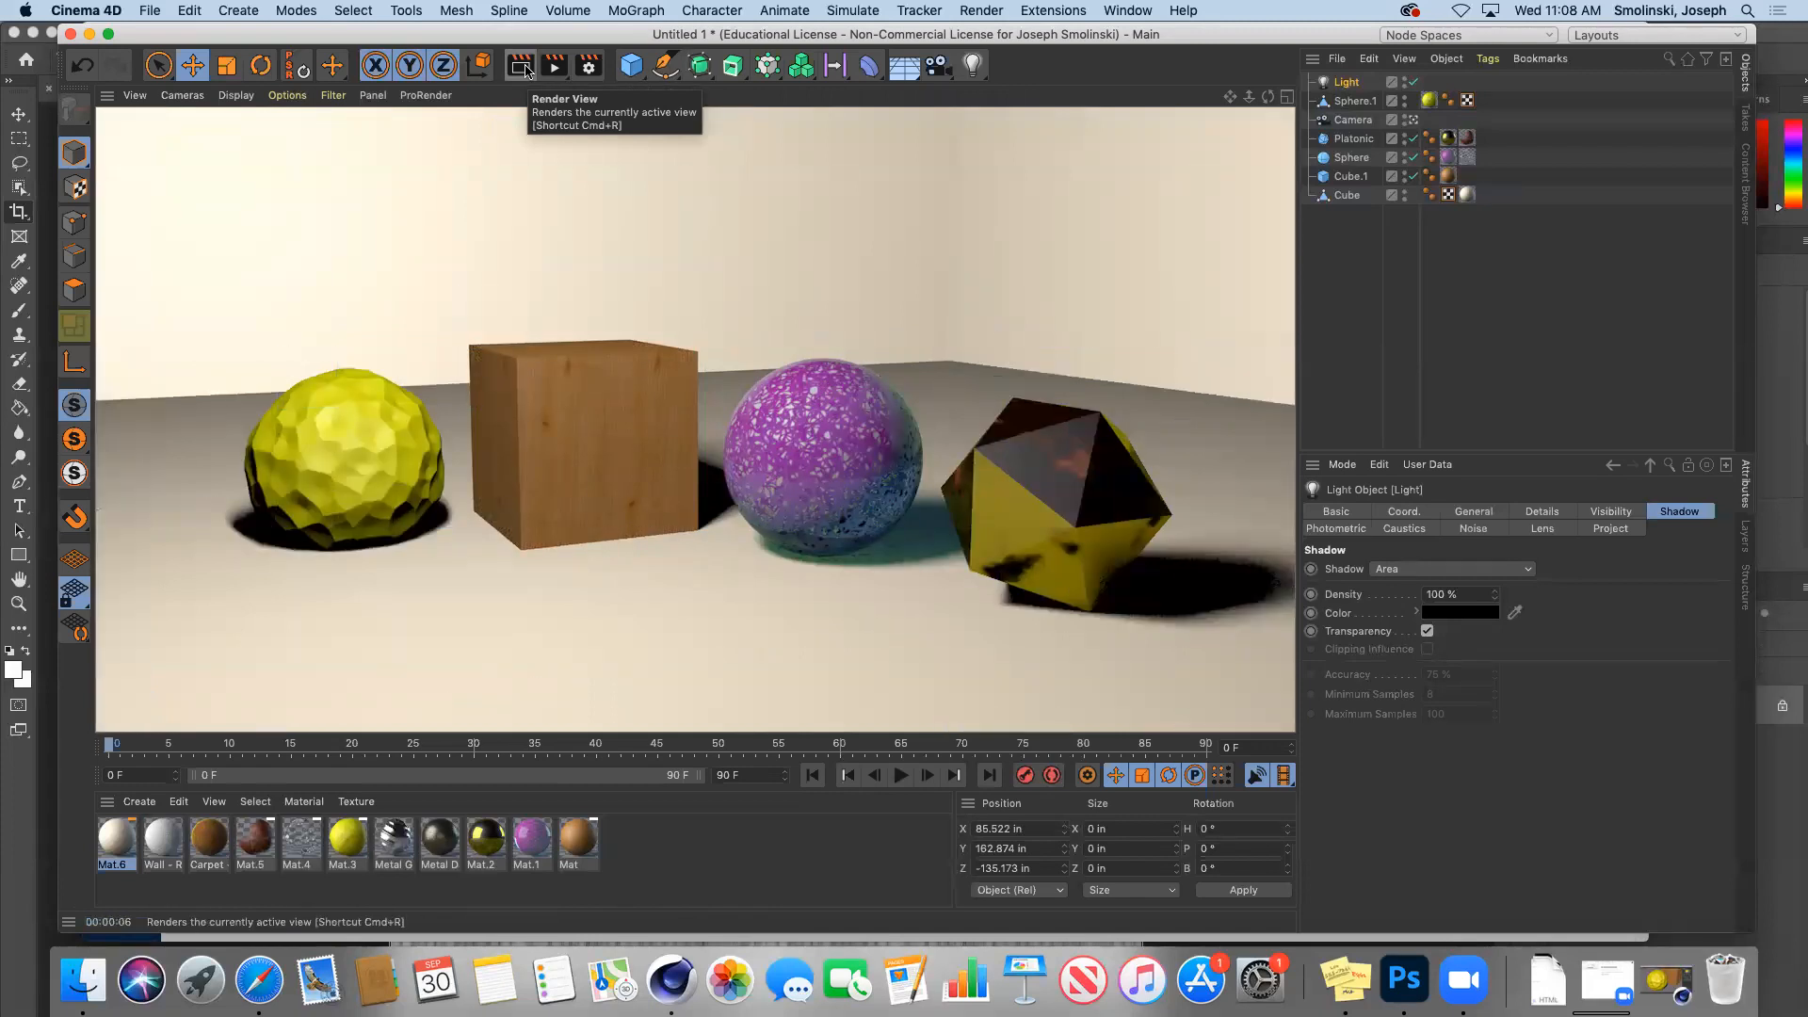
Step: Give the light a faint warm yellow colour of H 55°, S 5%, V 100%
{"action": "left_click", "coordinate": [1346, 83]}
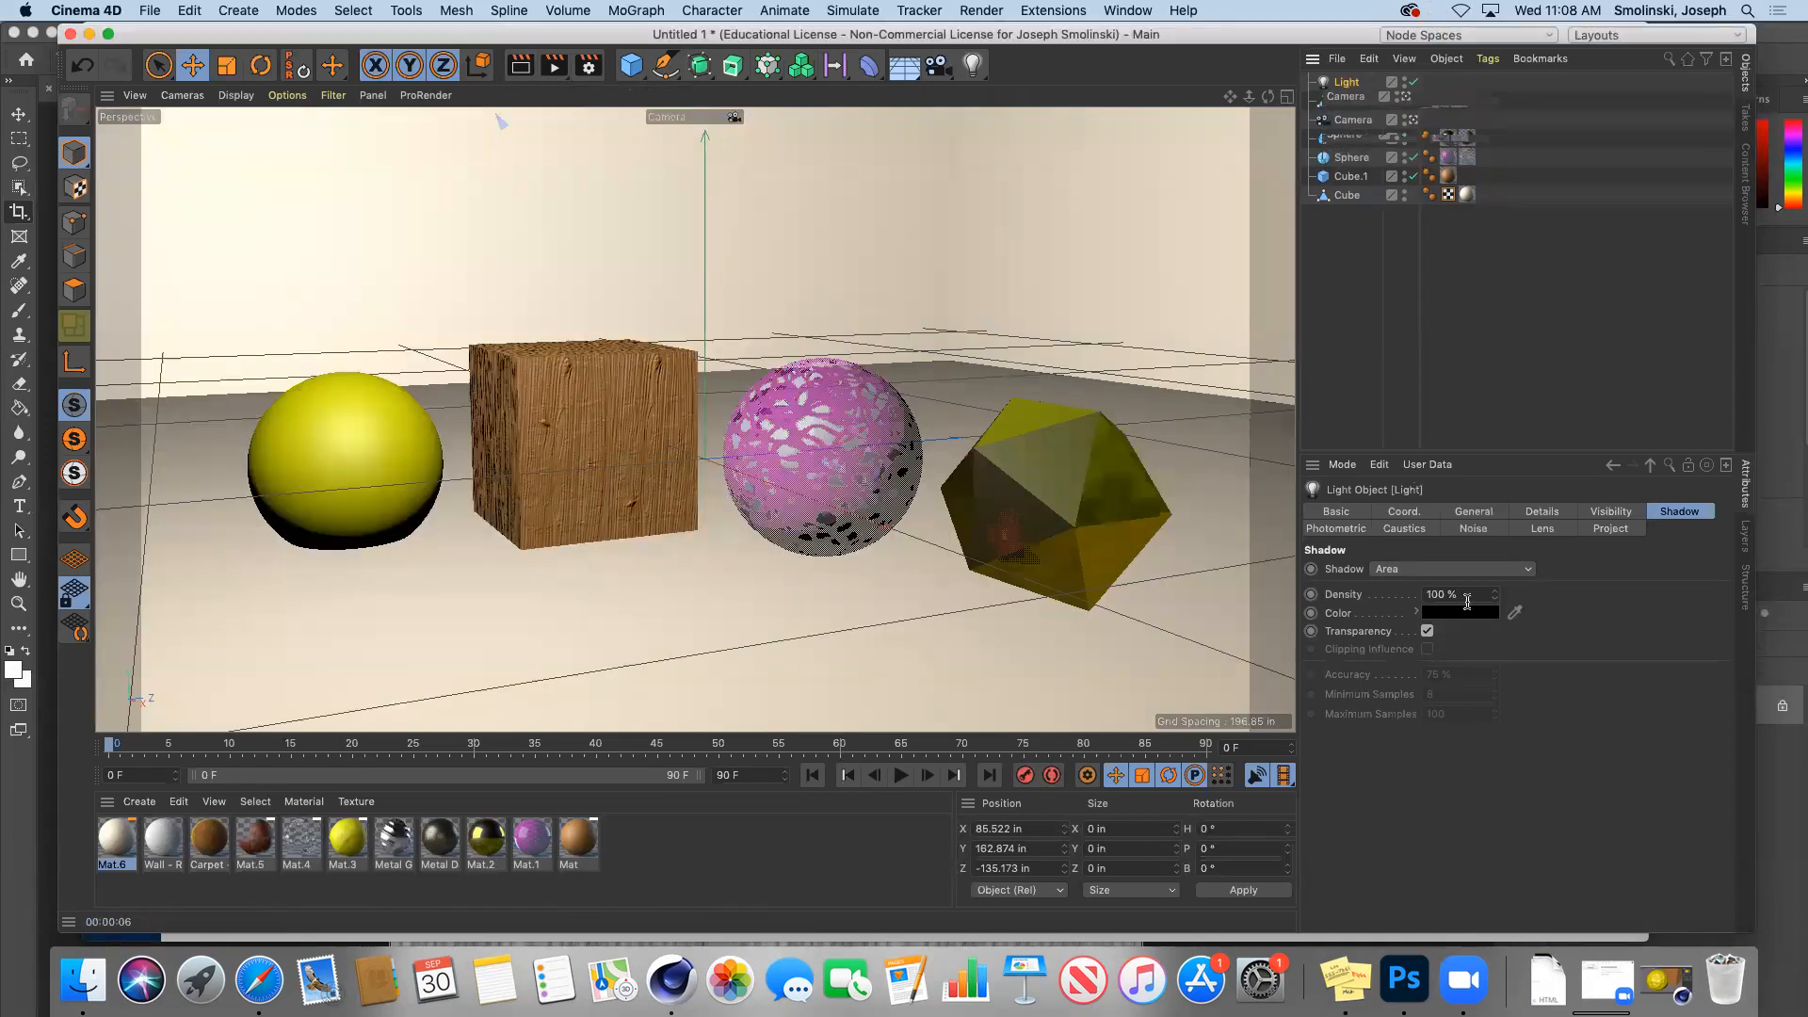
{"action": "left_click", "coordinate": [1475, 516]}
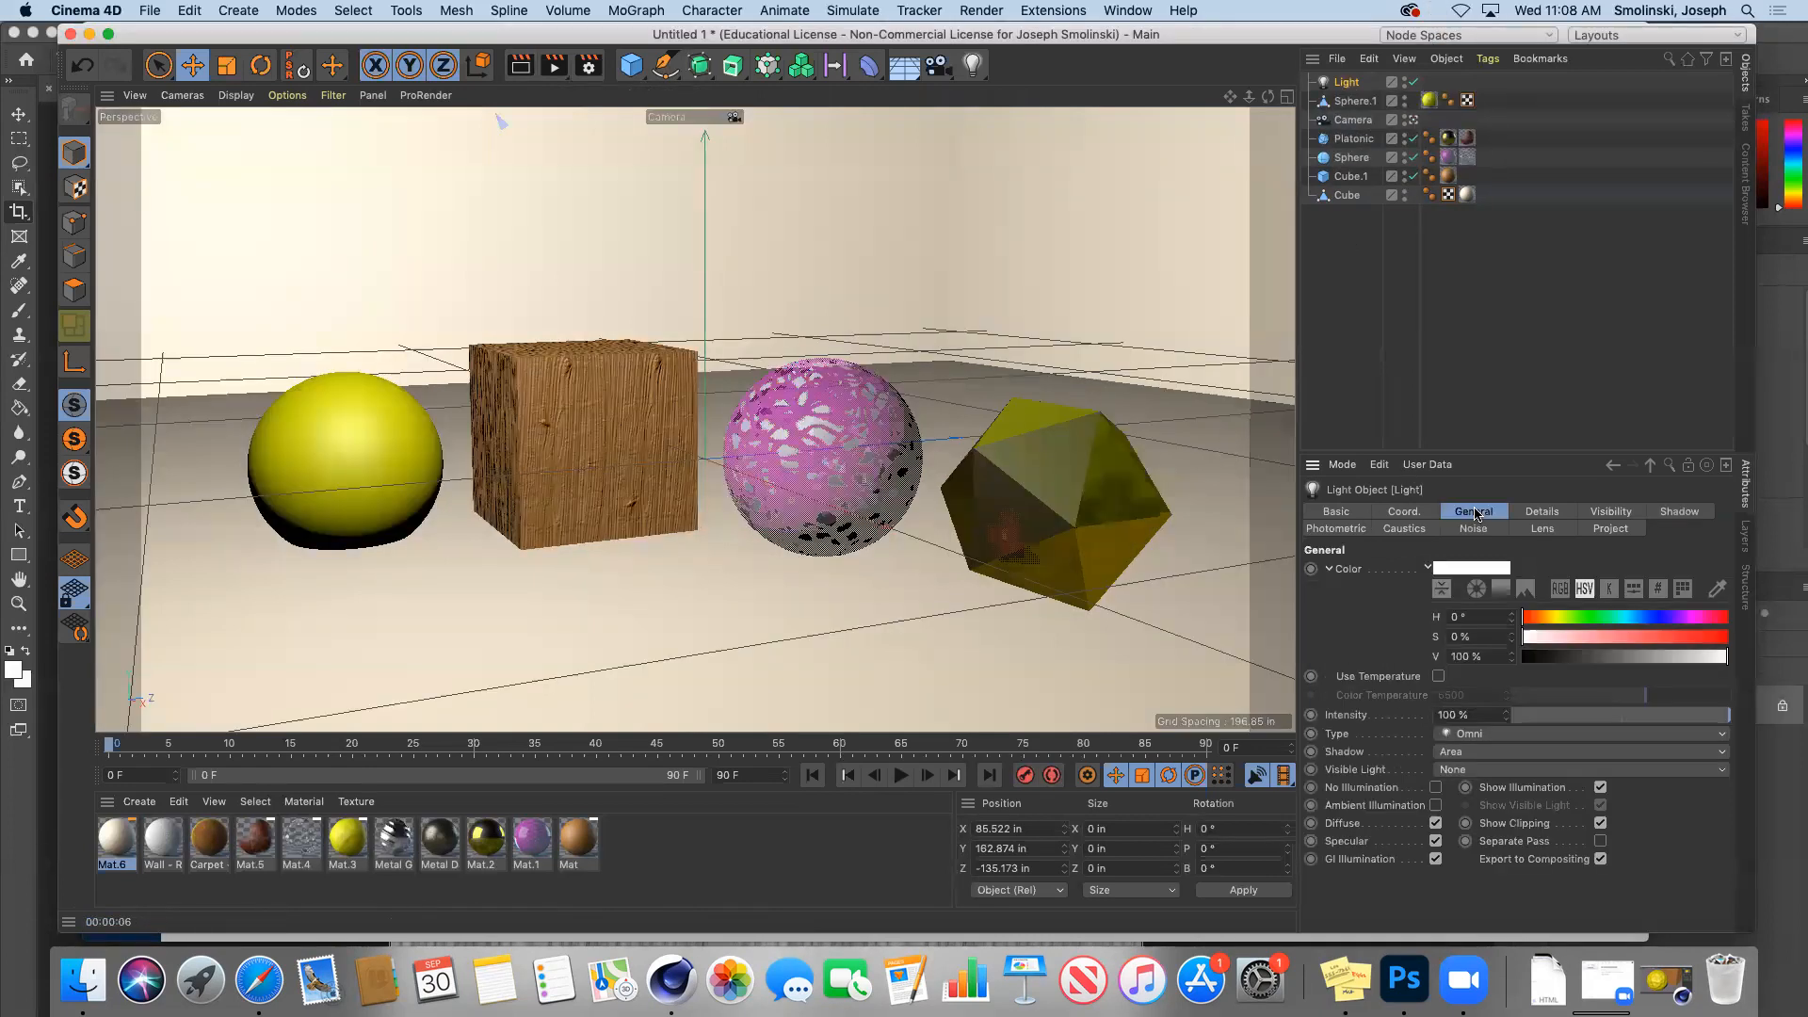
{"action": "left_click", "coordinate": [1462, 569]}
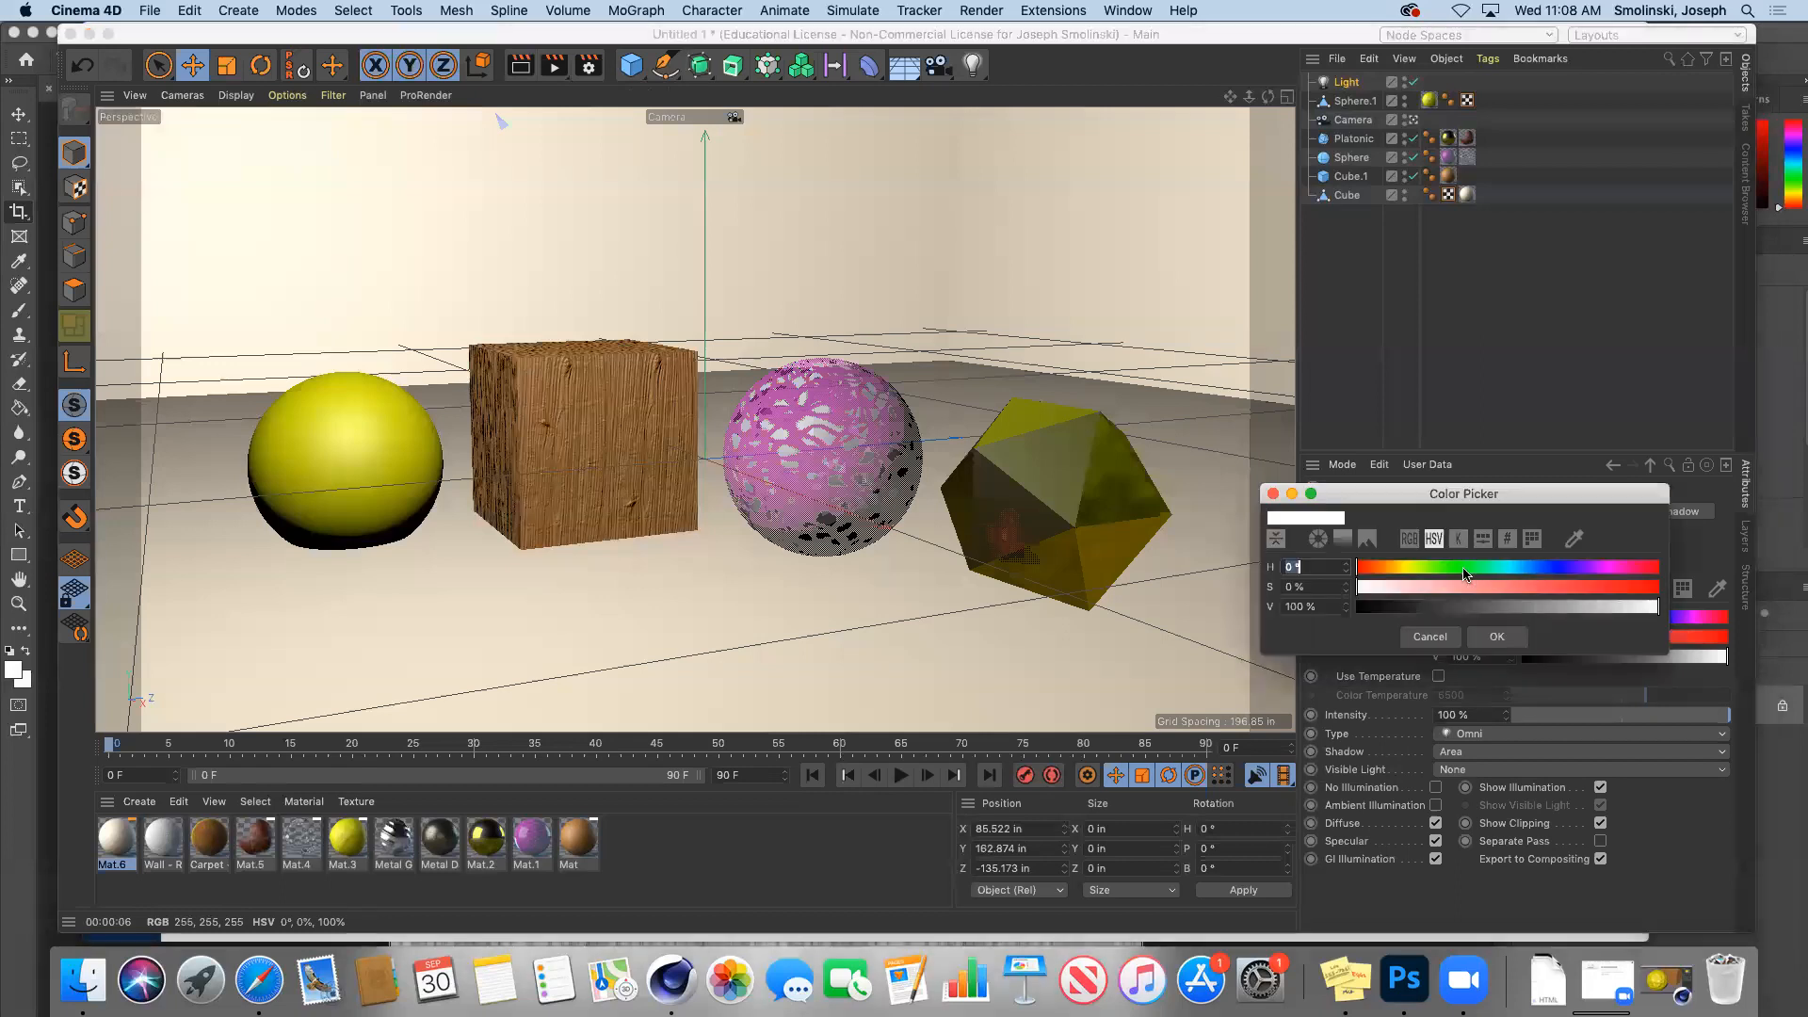
{"action": "left_click", "coordinate": [1401, 568]}
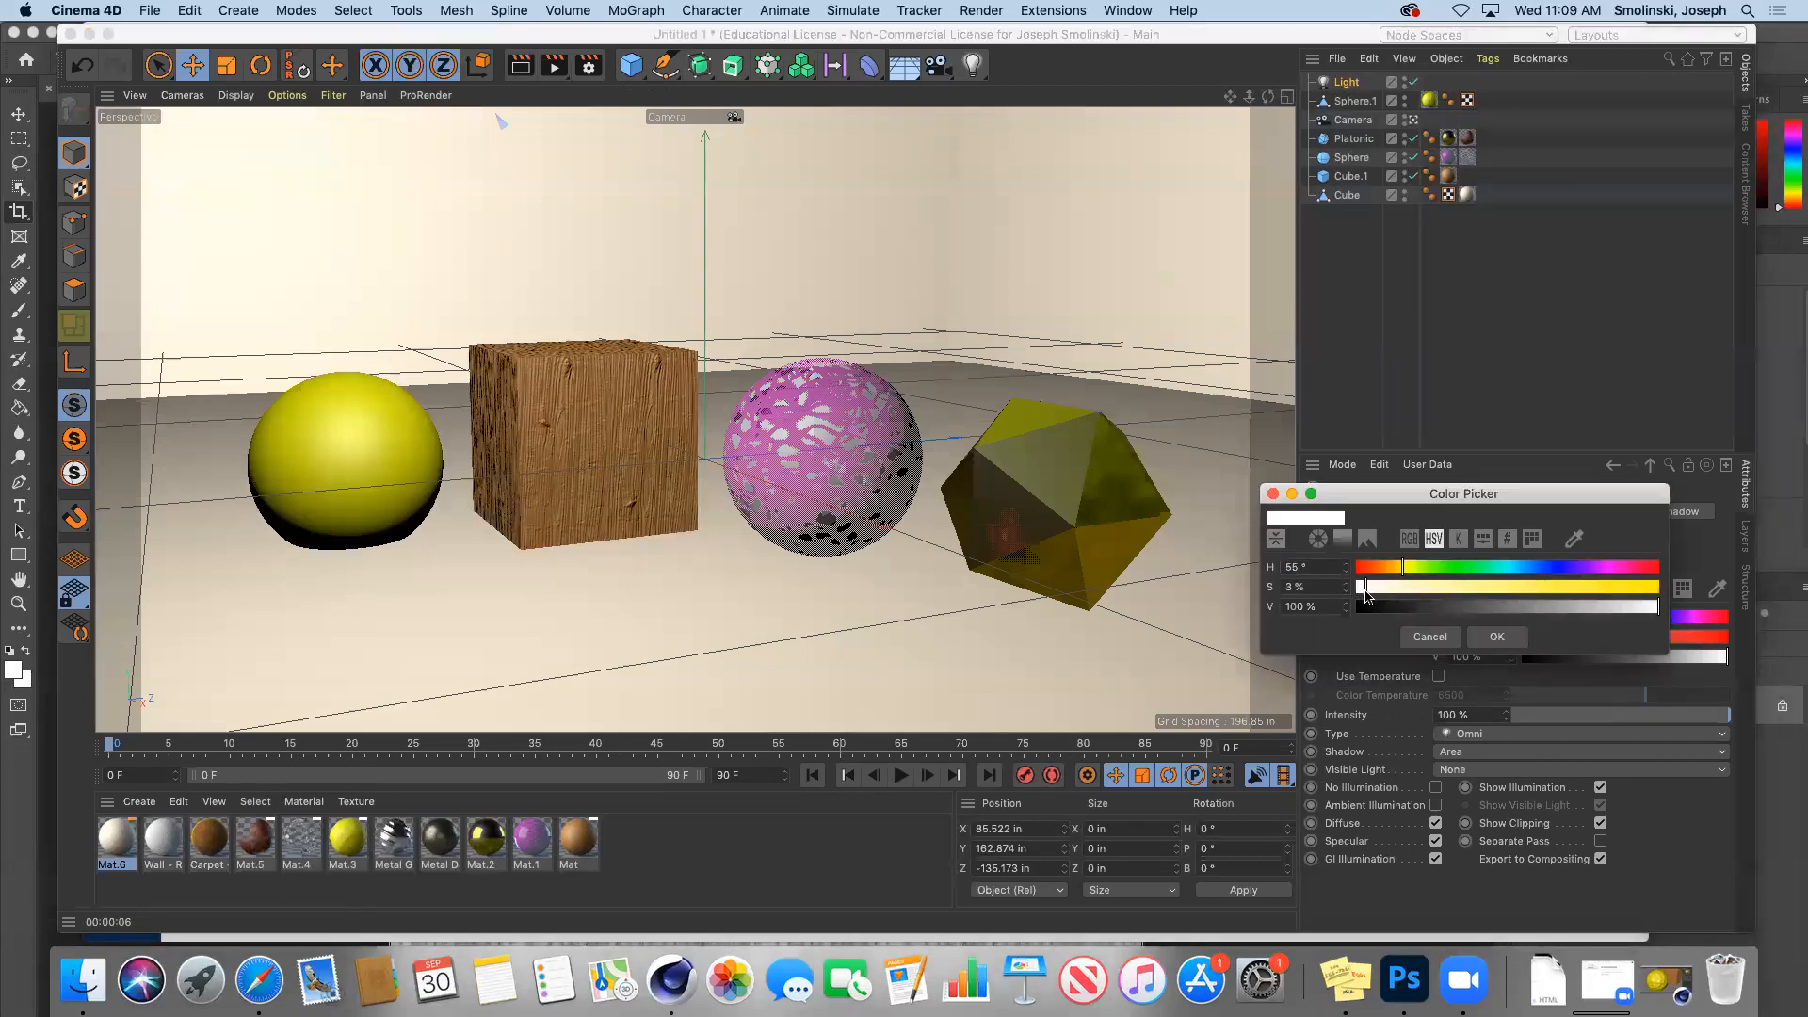
{"action": "left_click", "coordinate": [1371, 588]}
{"action": "left_click", "coordinate": [1496, 637]}
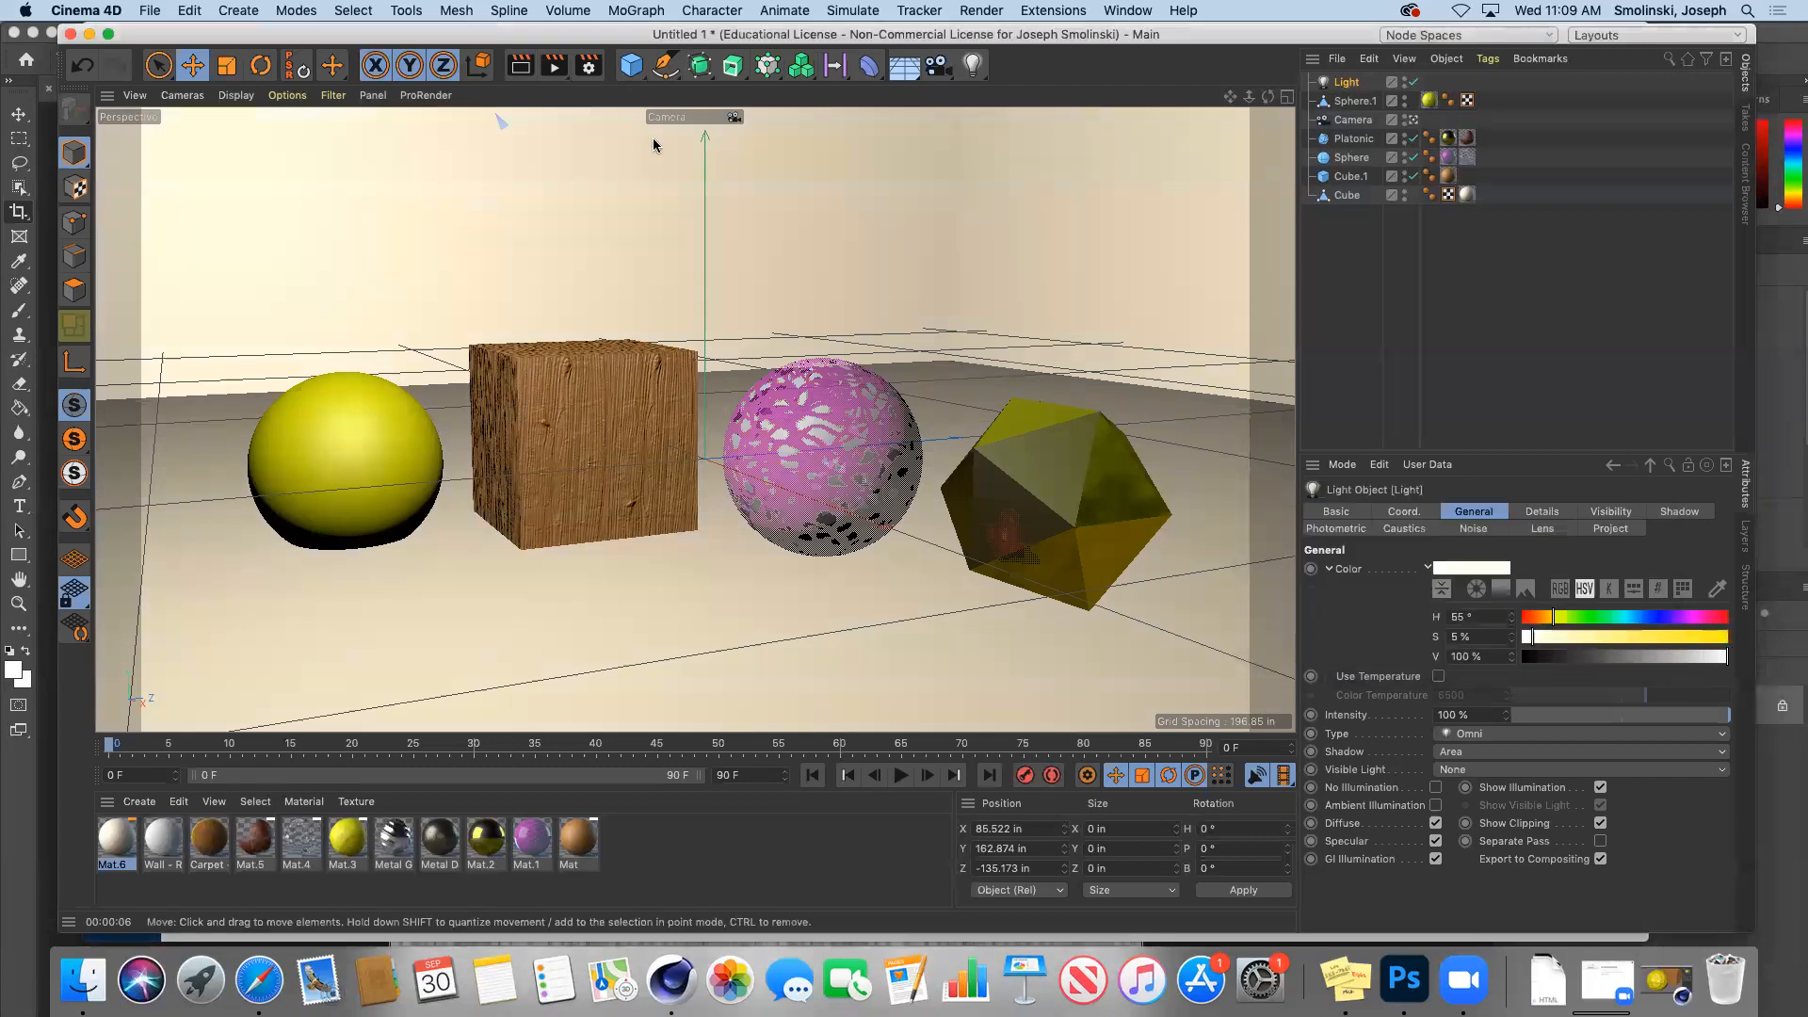
Step: Render the warm-lit scene to the Picture Viewer, then change the light's hue to 179° cyan
{"action": "left_click", "coordinate": [555, 71]}
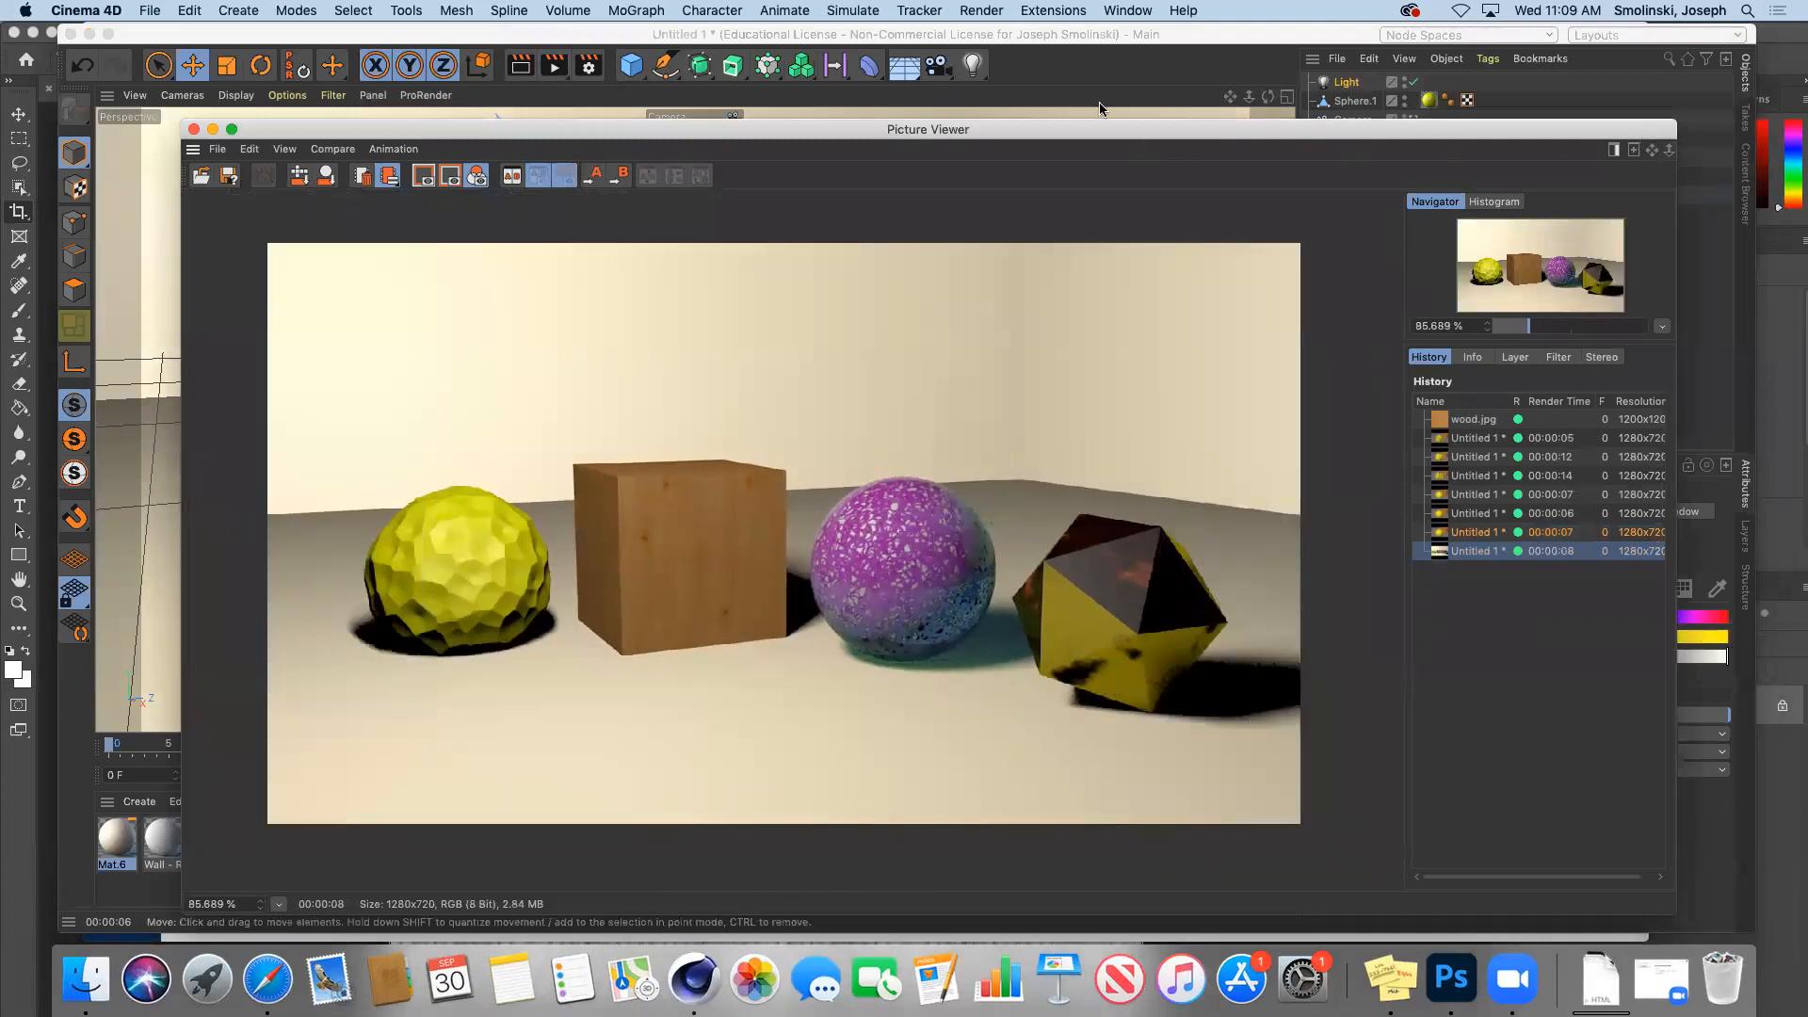
{"action": "left_click", "coordinate": [1198, 76]}
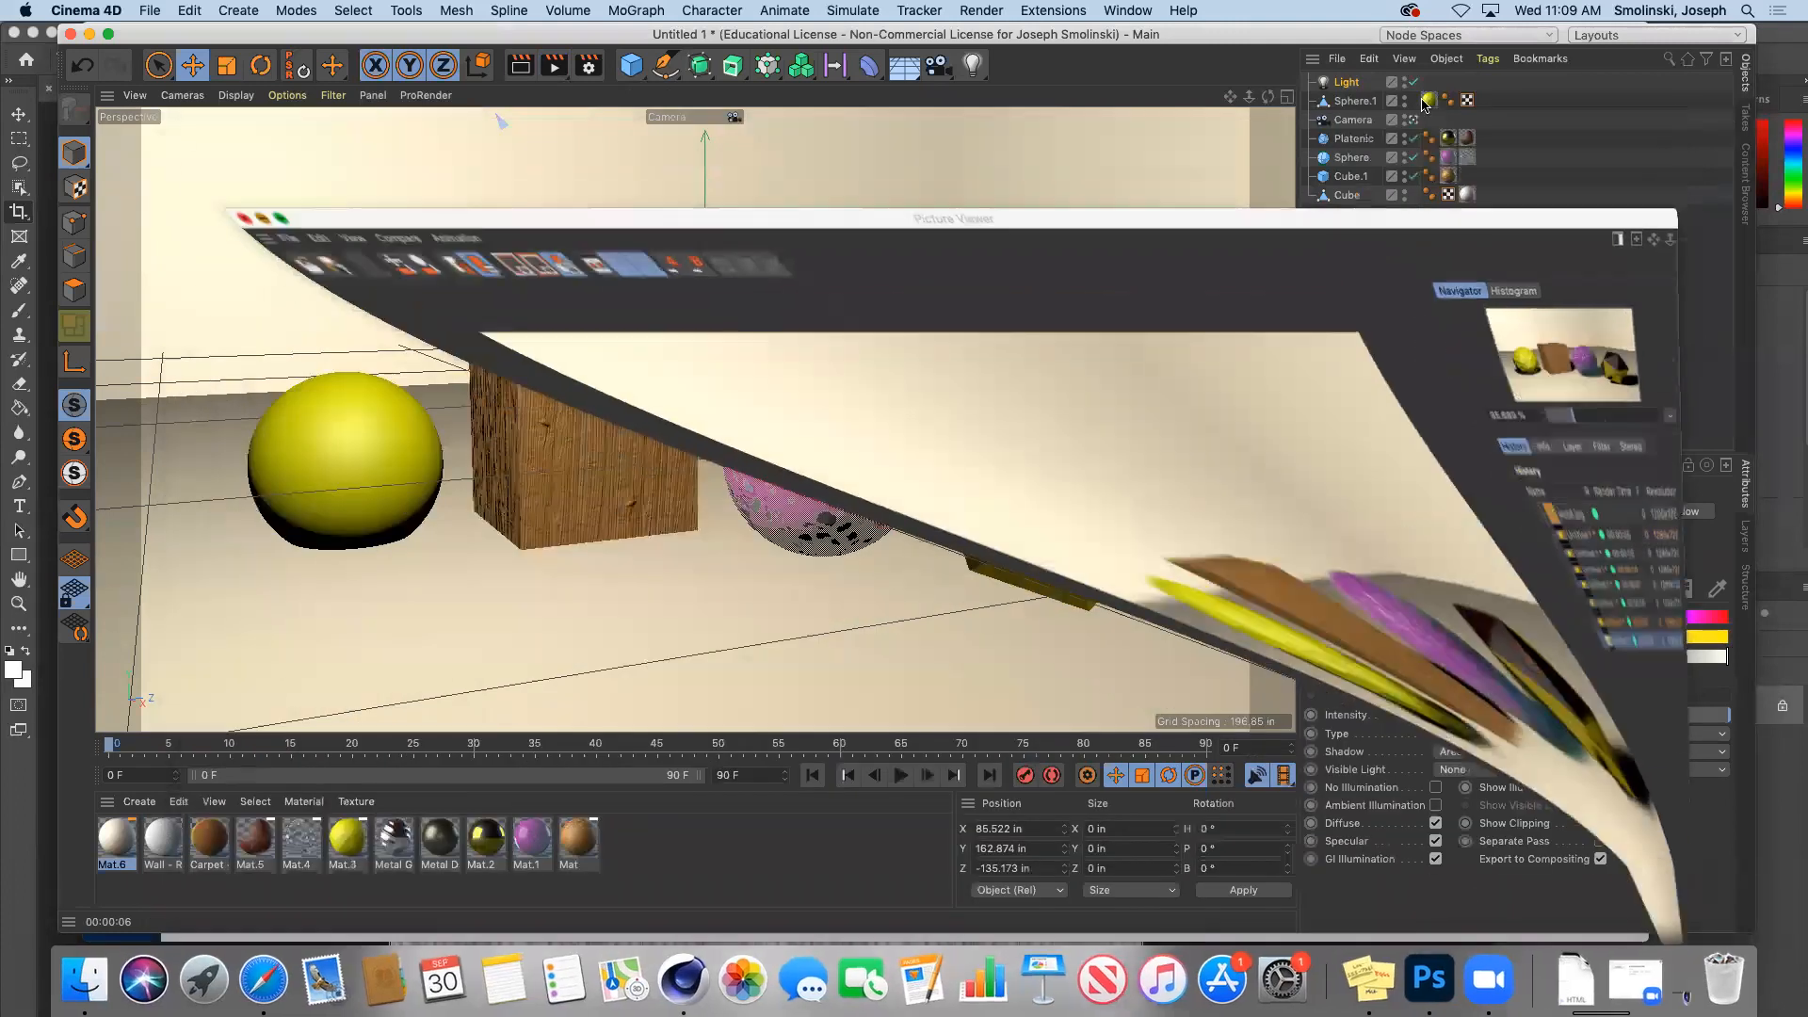
{"action": "left_click", "coordinate": [212, 129]}
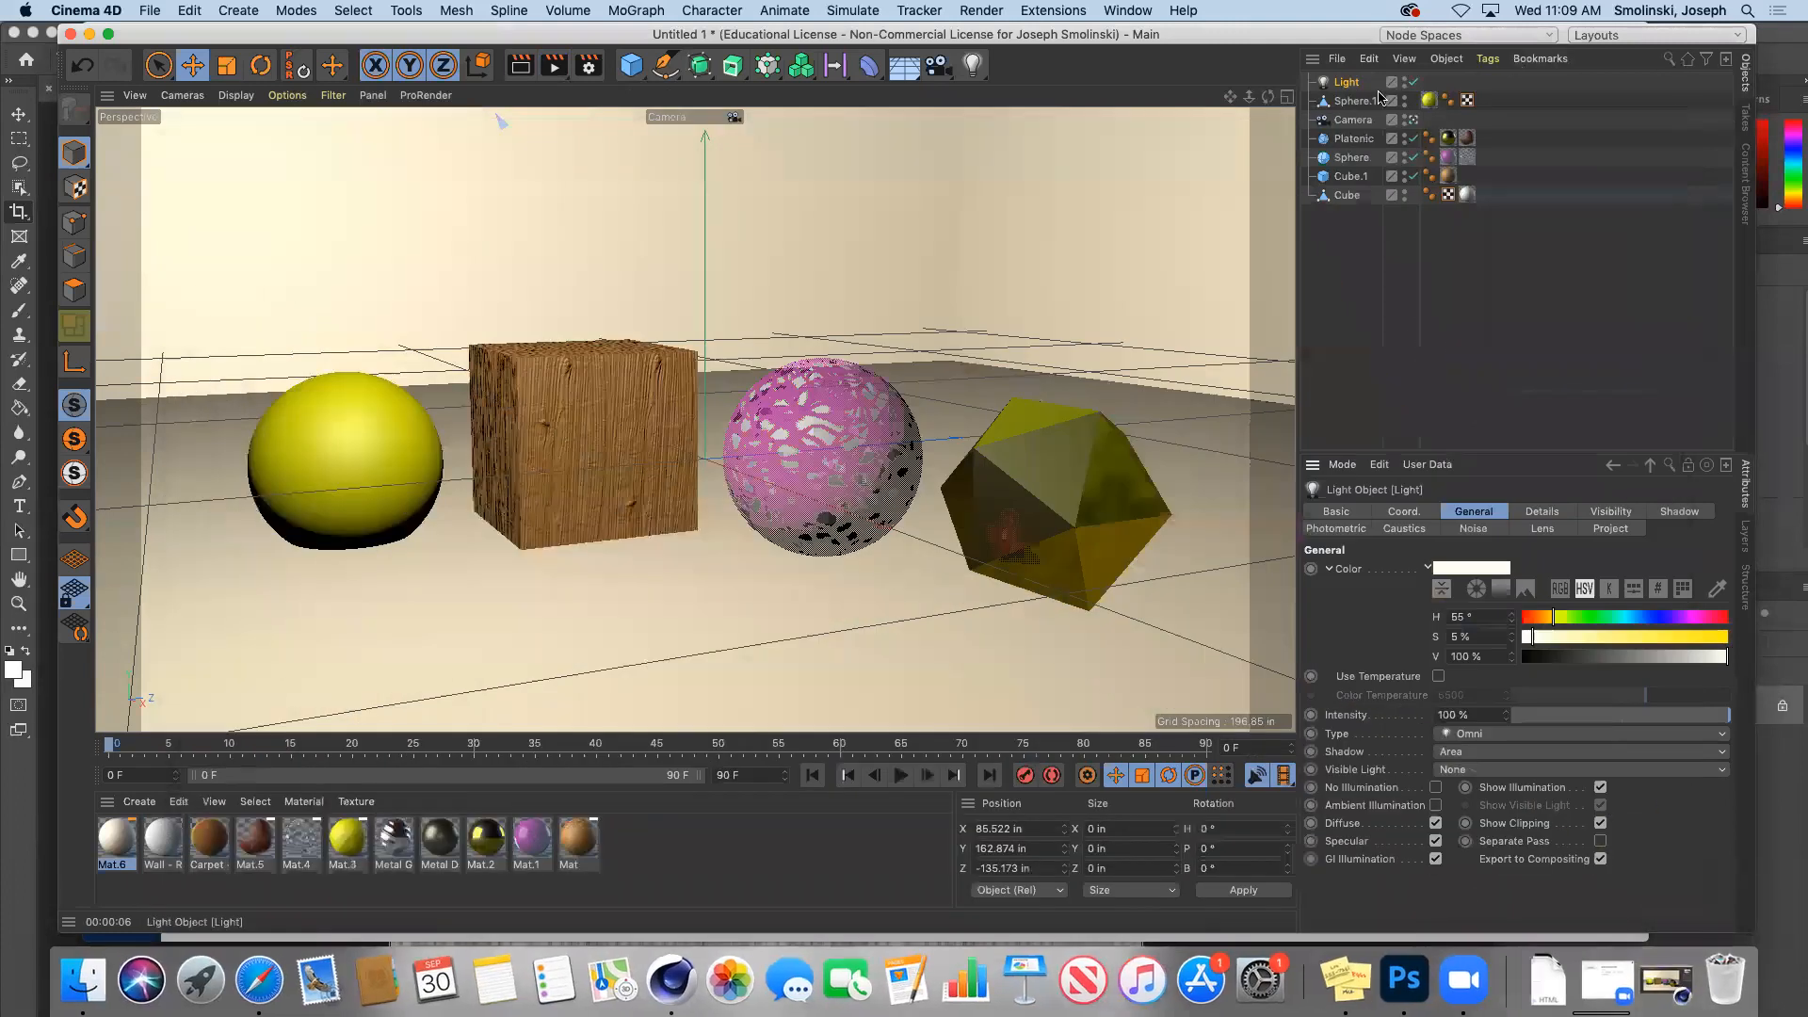
{"action": "left_click", "coordinate": [1623, 619]}
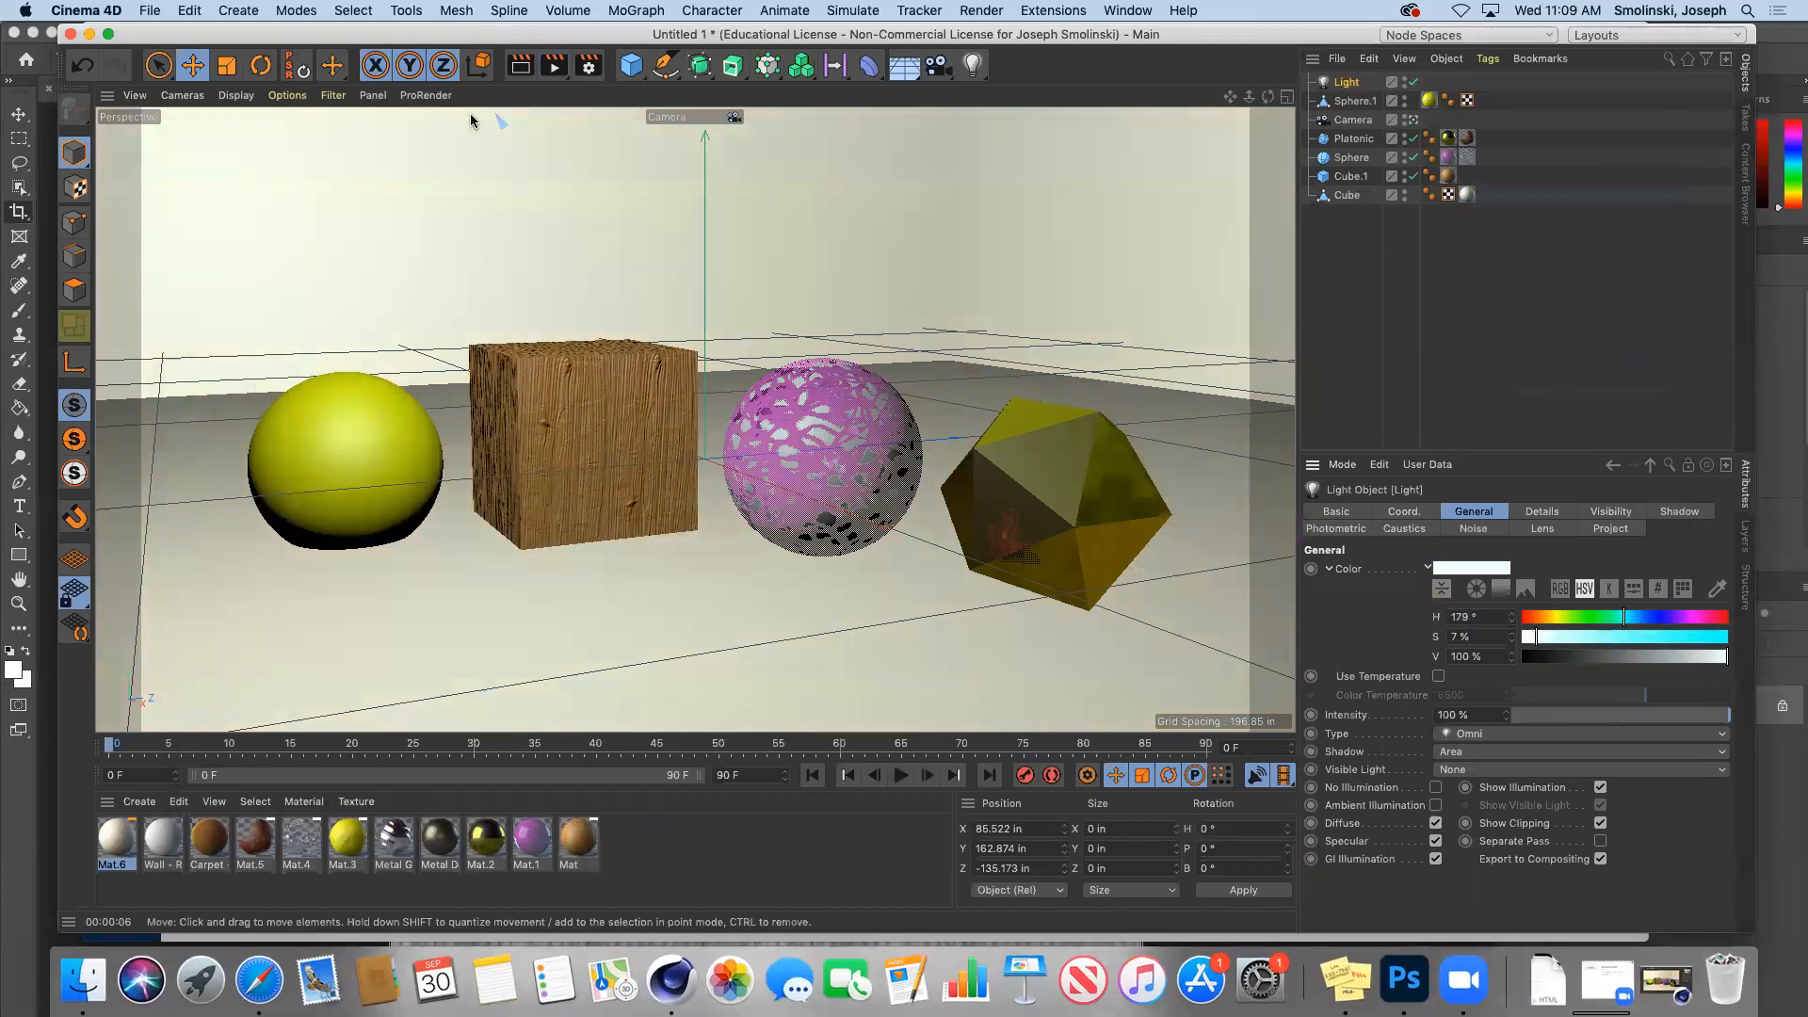
Step: Render the cyan-lit scene and compare it with the earlier warm render in the history
{"action": "left_click", "coordinate": [552, 66]}
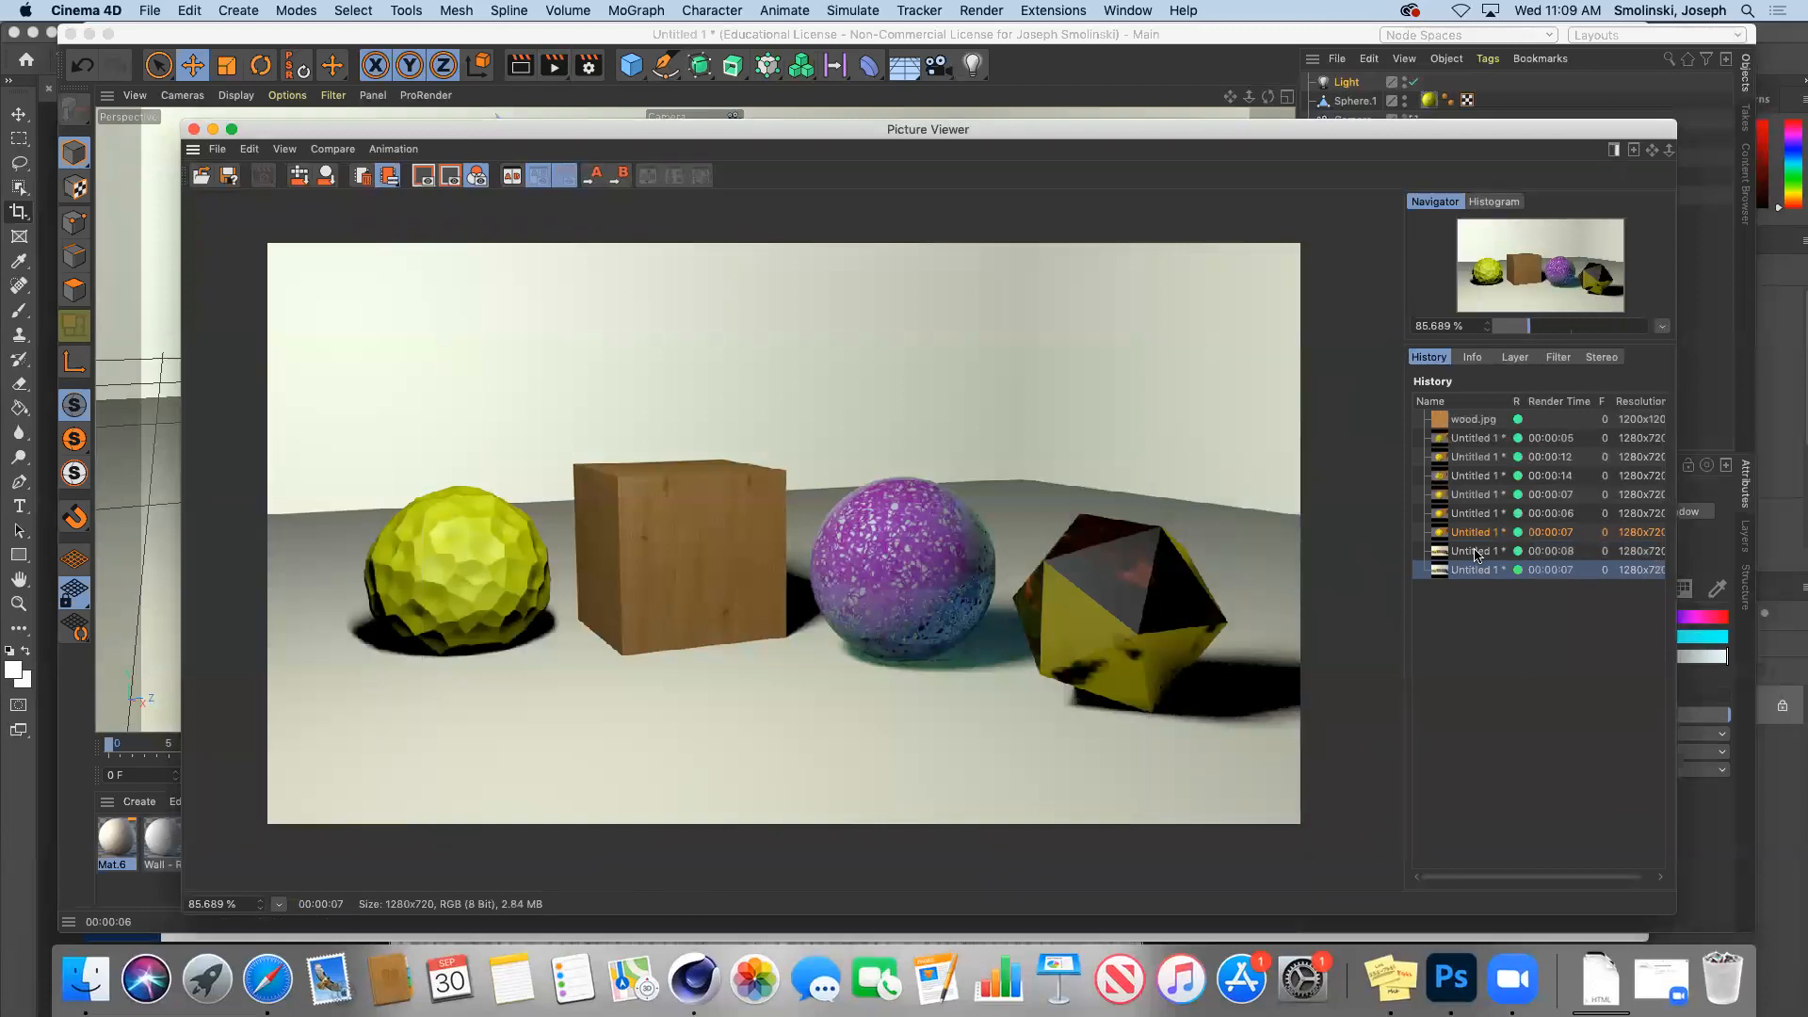
{"action": "left_click", "coordinate": [1476, 553]}
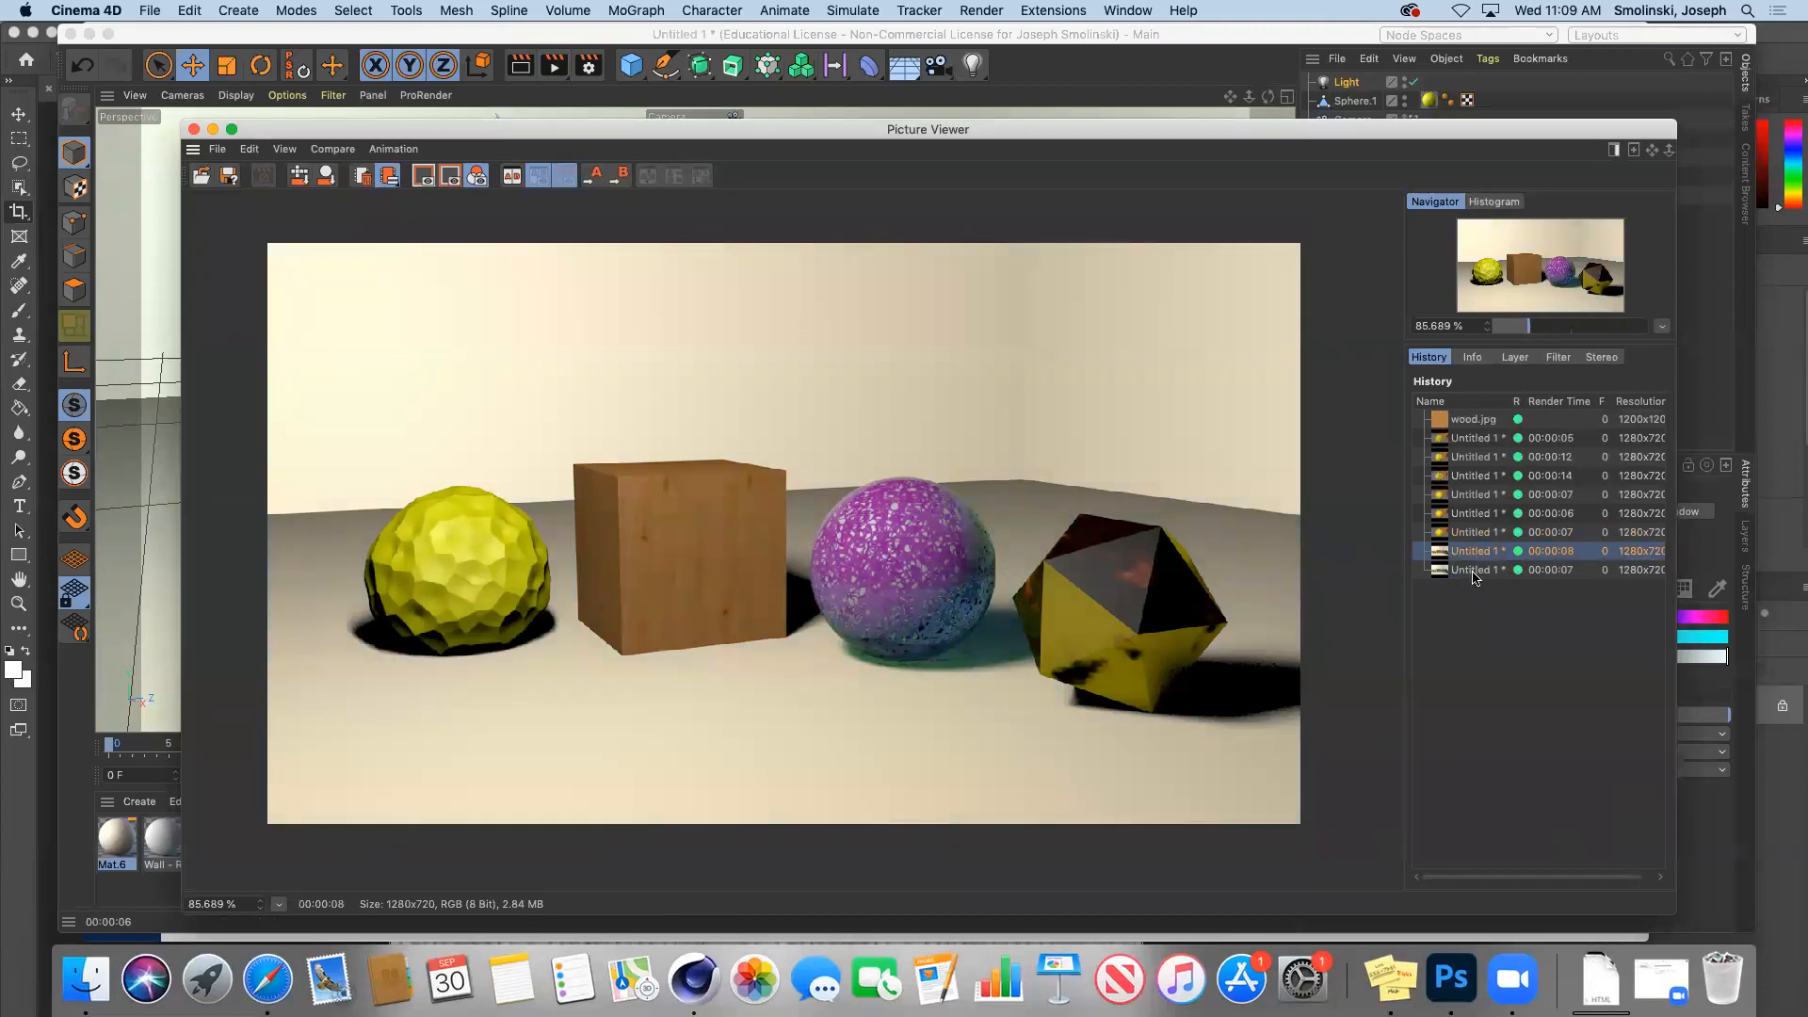
{"action": "left_click", "coordinate": [1475, 570]}
{"action": "left_click", "coordinate": [1475, 553]}
{"action": "left_click", "coordinate": [213, 129]}
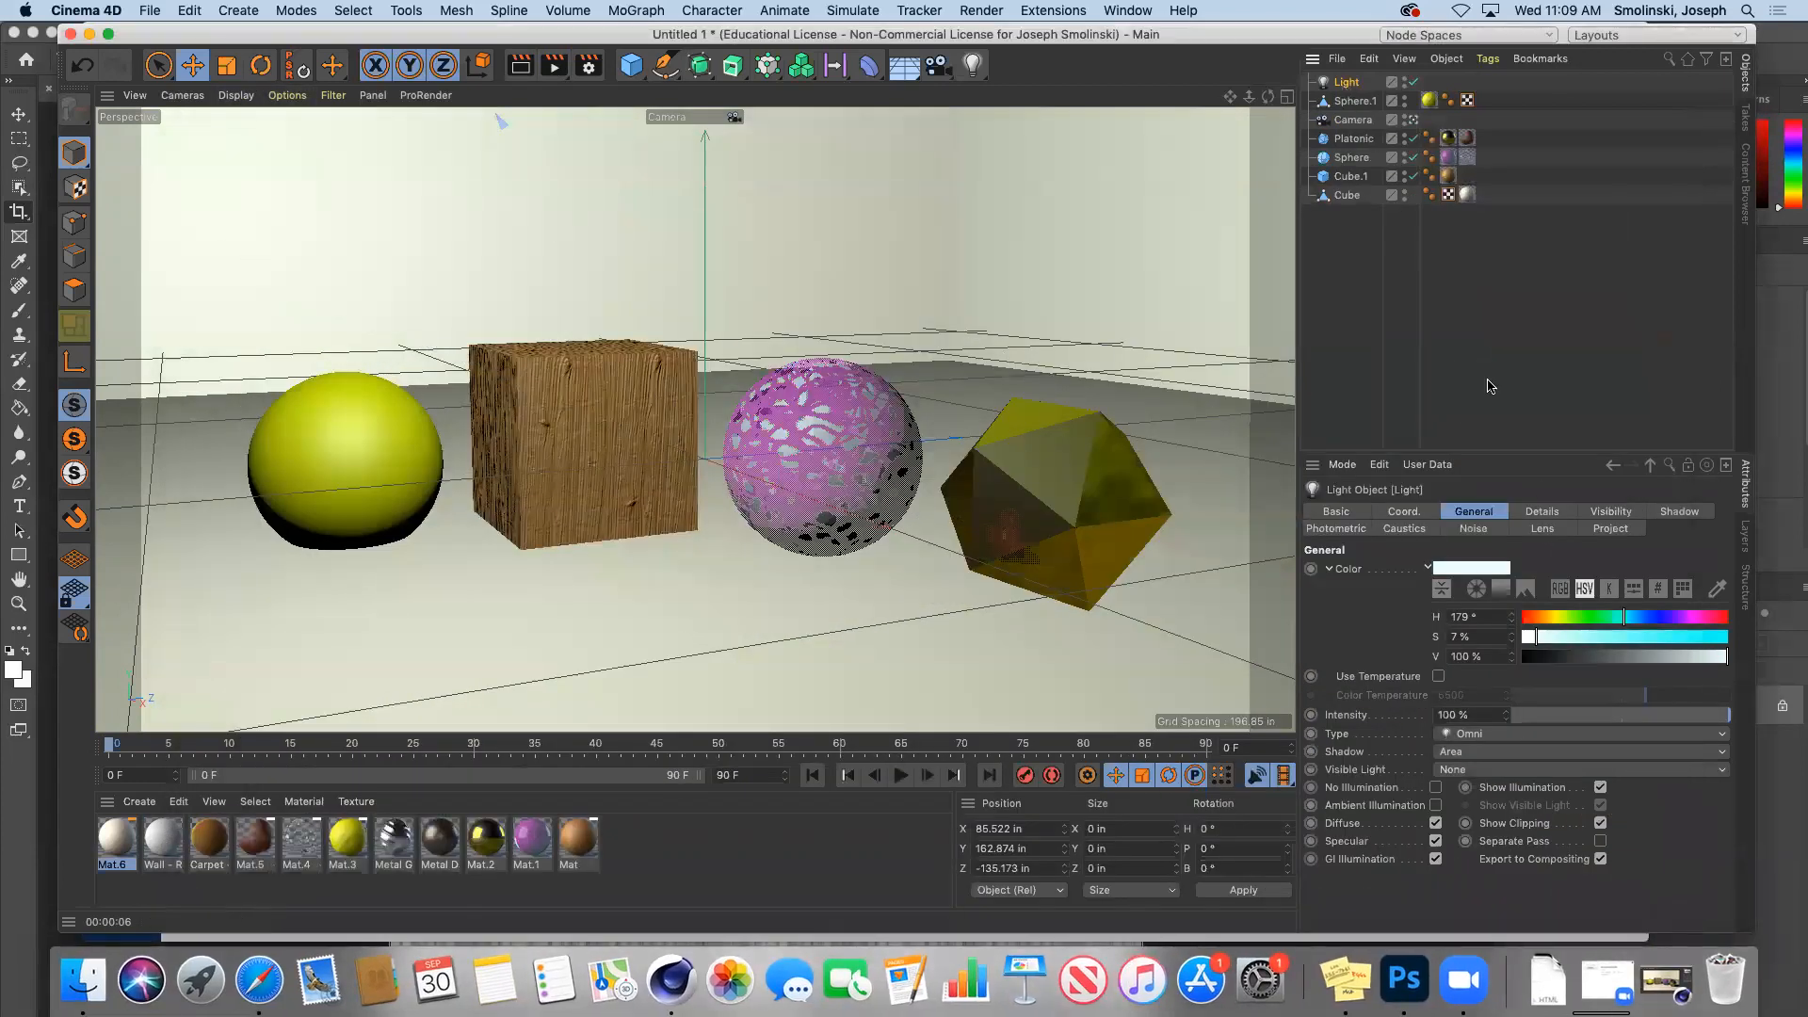
Step: Return the original light to faint yellow and add Light.1 at 50% intensity
{"action": "left_click", "coordinate": [1553, 618]}
{"action": "left_click_drag", "start_coordinate": [1534, 646], "coordinate": [1530, 646]}
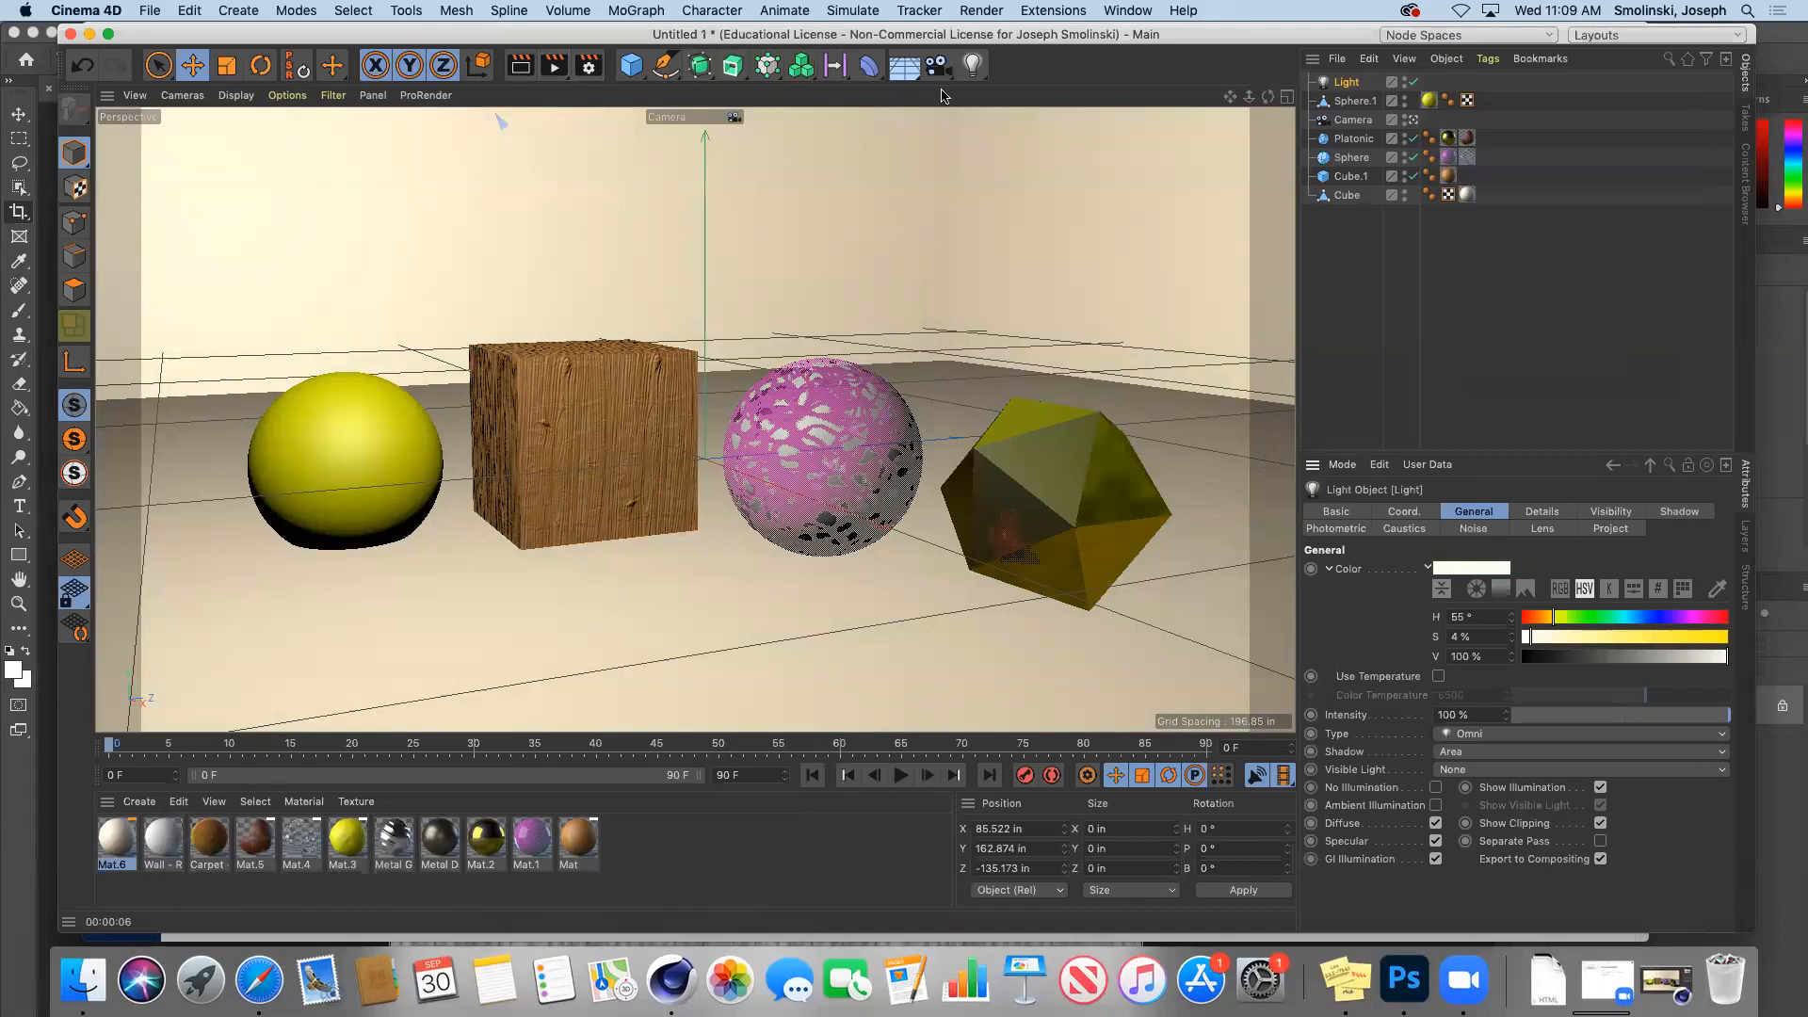
{"action": "left_click_drag", "start_coordinate": [972, 64], "coordinate": [1036, 94]}
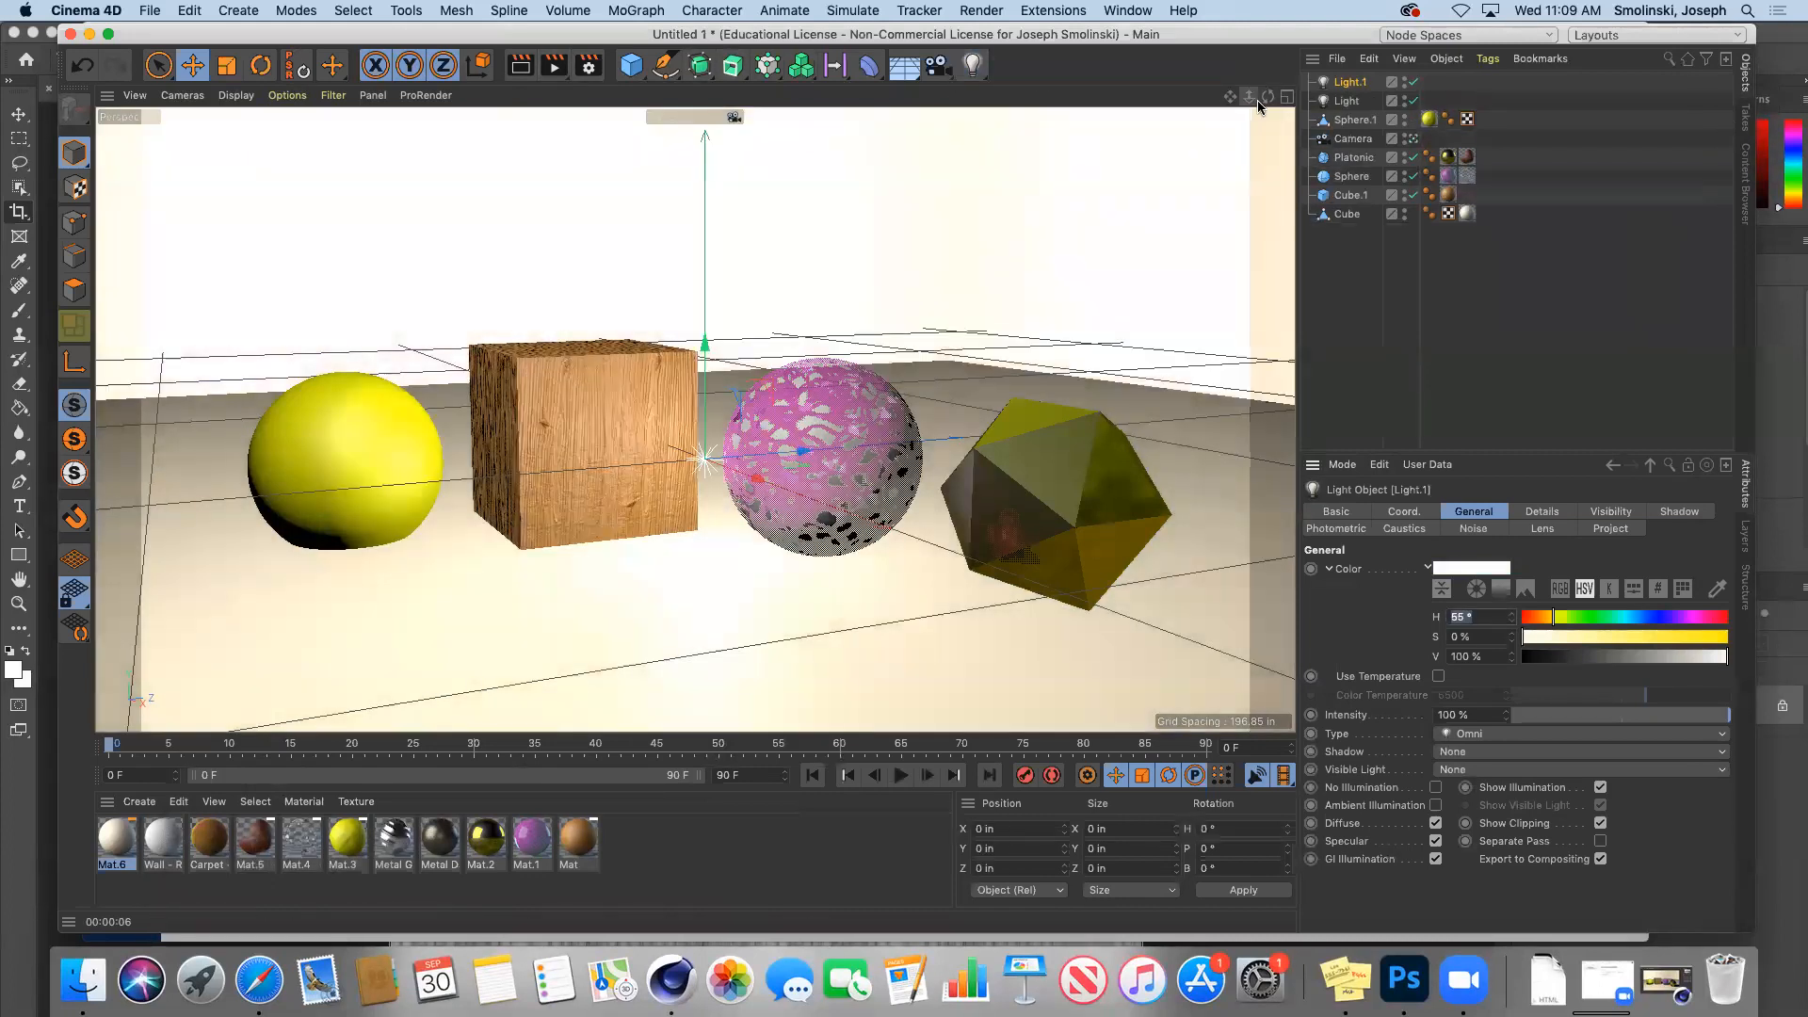
{"action": "left_click", "coordinate": [1354, 85]}
{"action": "left_click", "coordinate": [1622, 717]}
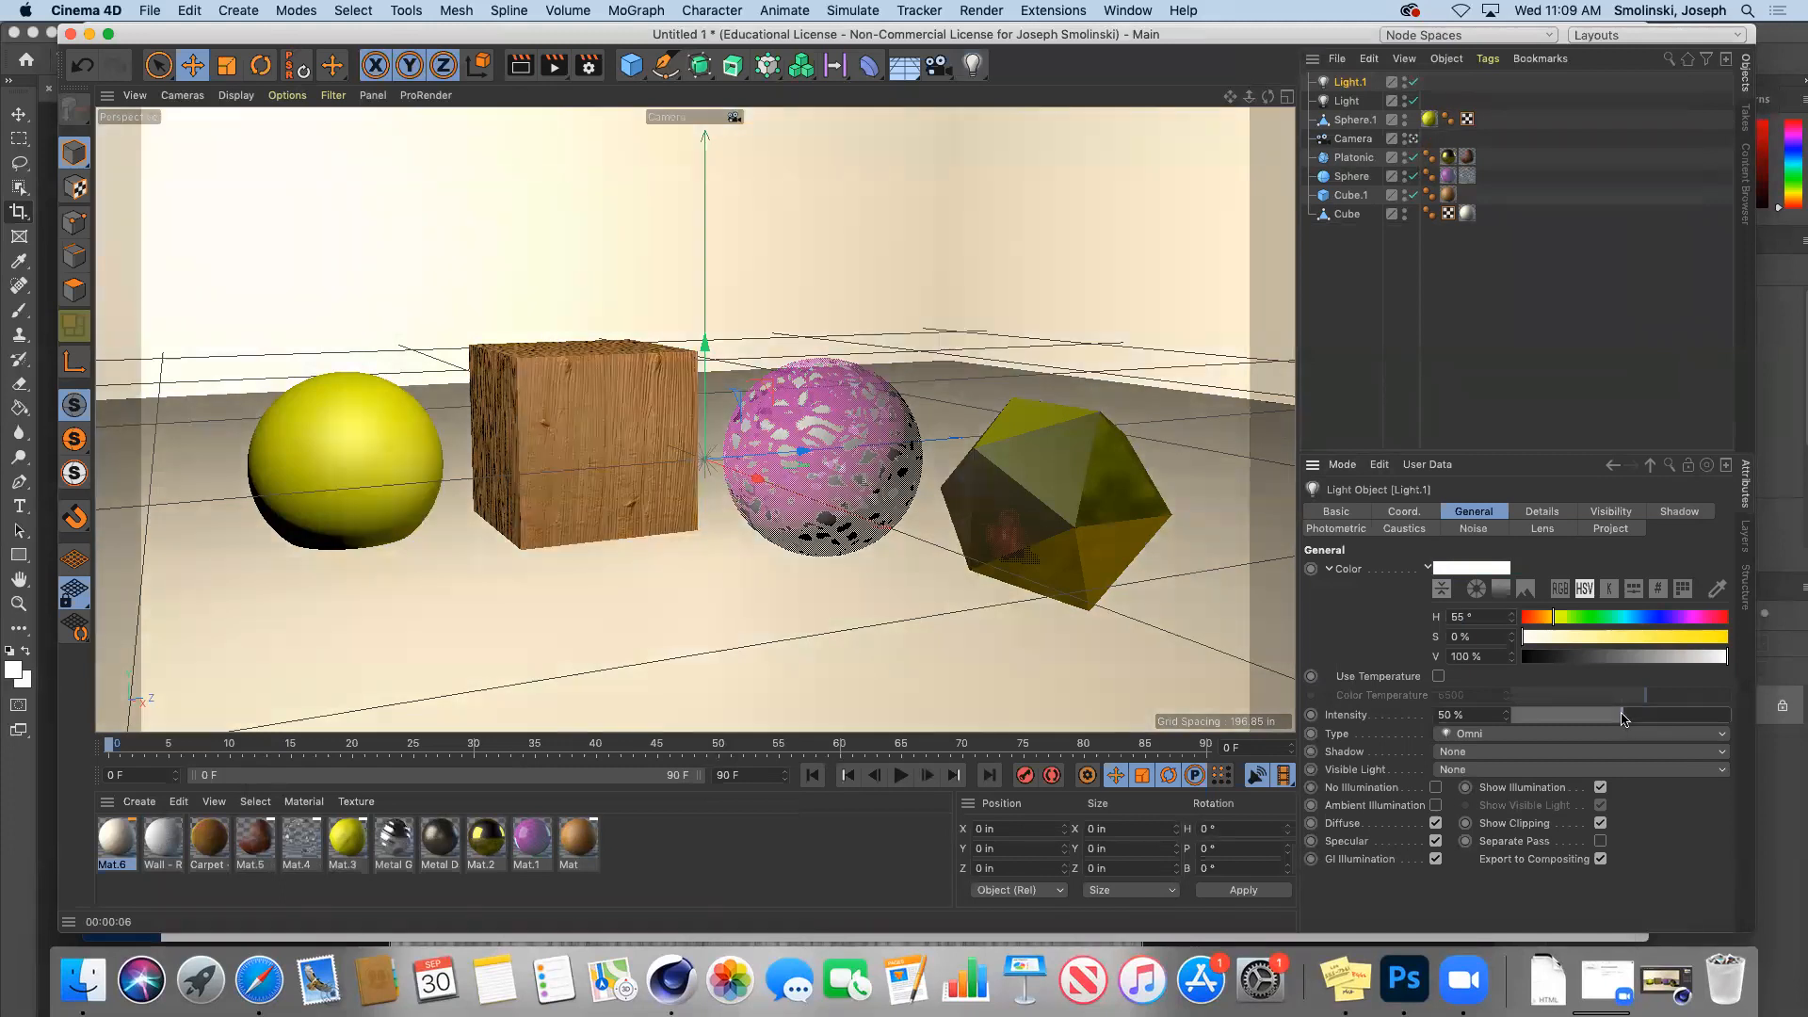
Step: Tint Light.1 cyan-blue at H 192°, S 61%, V 96%, and show four views
{"action": "left_click", "coordinate": [1462, 569]}
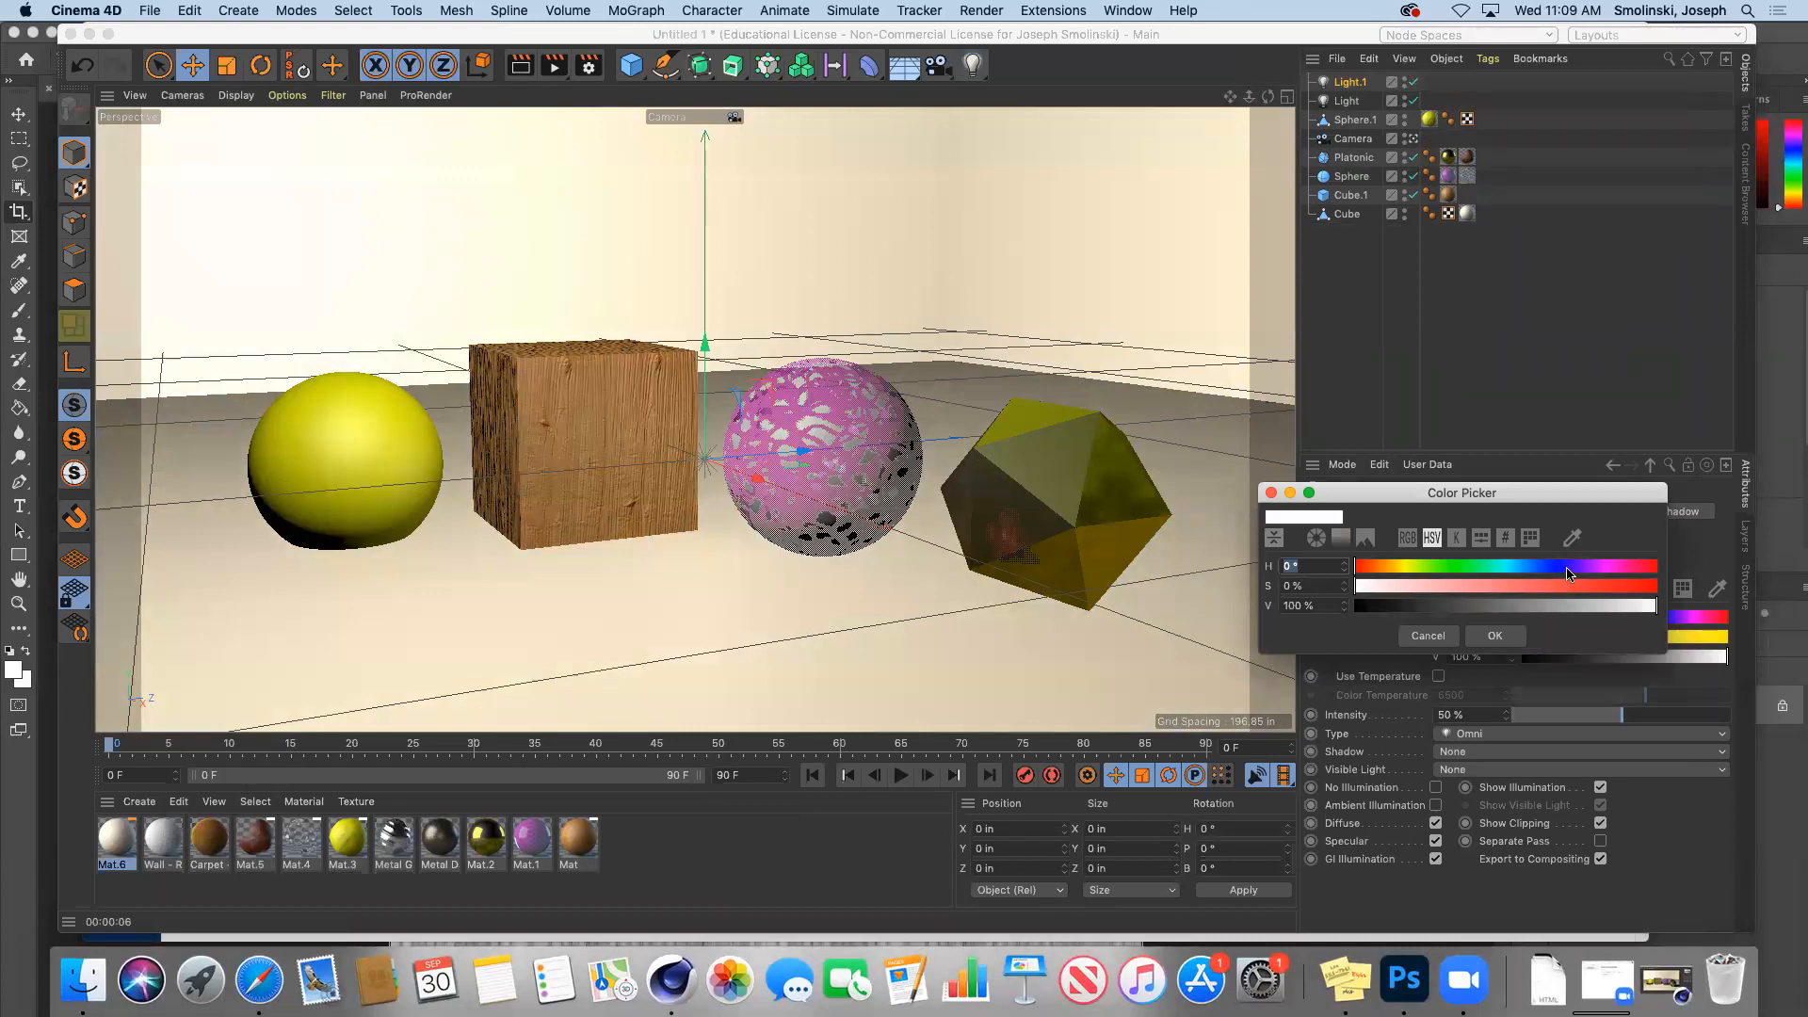
{"action": "left_click_drag", "start_coordinate": [1575, 571], "coordinate": [1537, 572]}
{"action": "left_click", "coordinate": [1539, 590]}
{"action": "left_click", "coordinate": [1517, 570]}
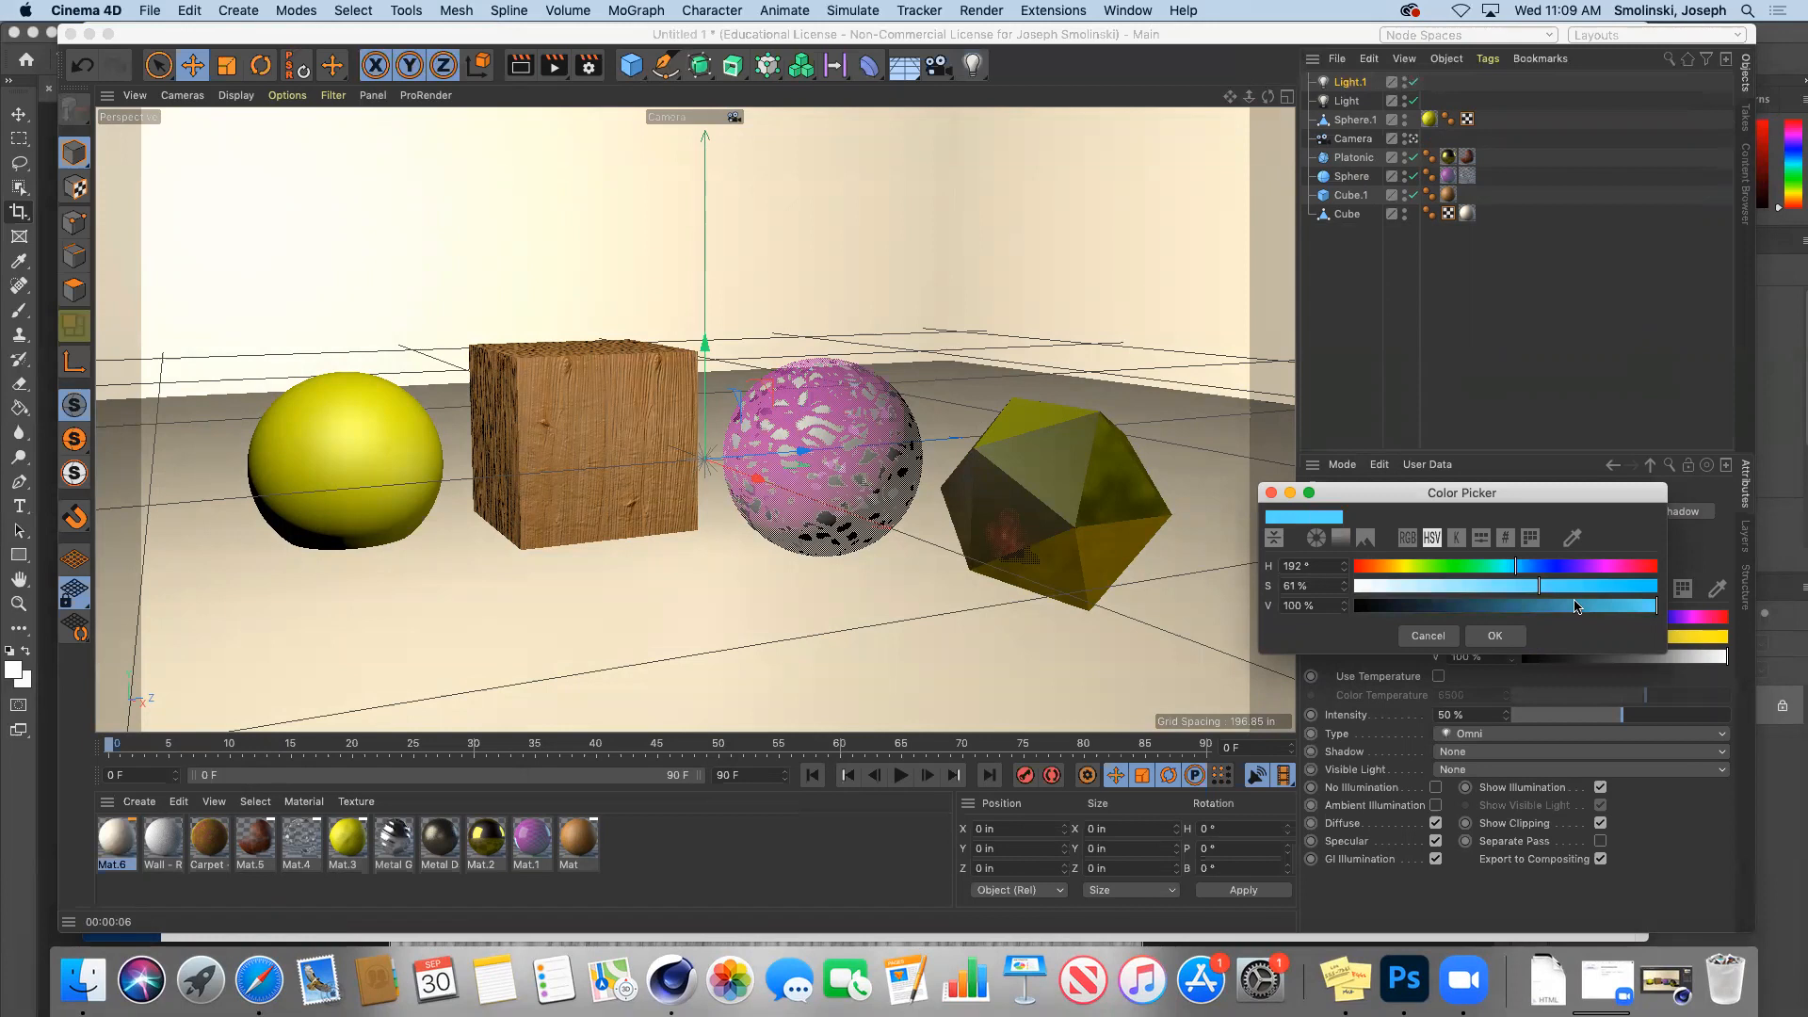
{"action": "left_click", "coordinate": [1631, 607]}
{"action": "left_click", "coordinate": [1644, 607]}
{"action": "left_click", "coordinate": [1496, 636]}
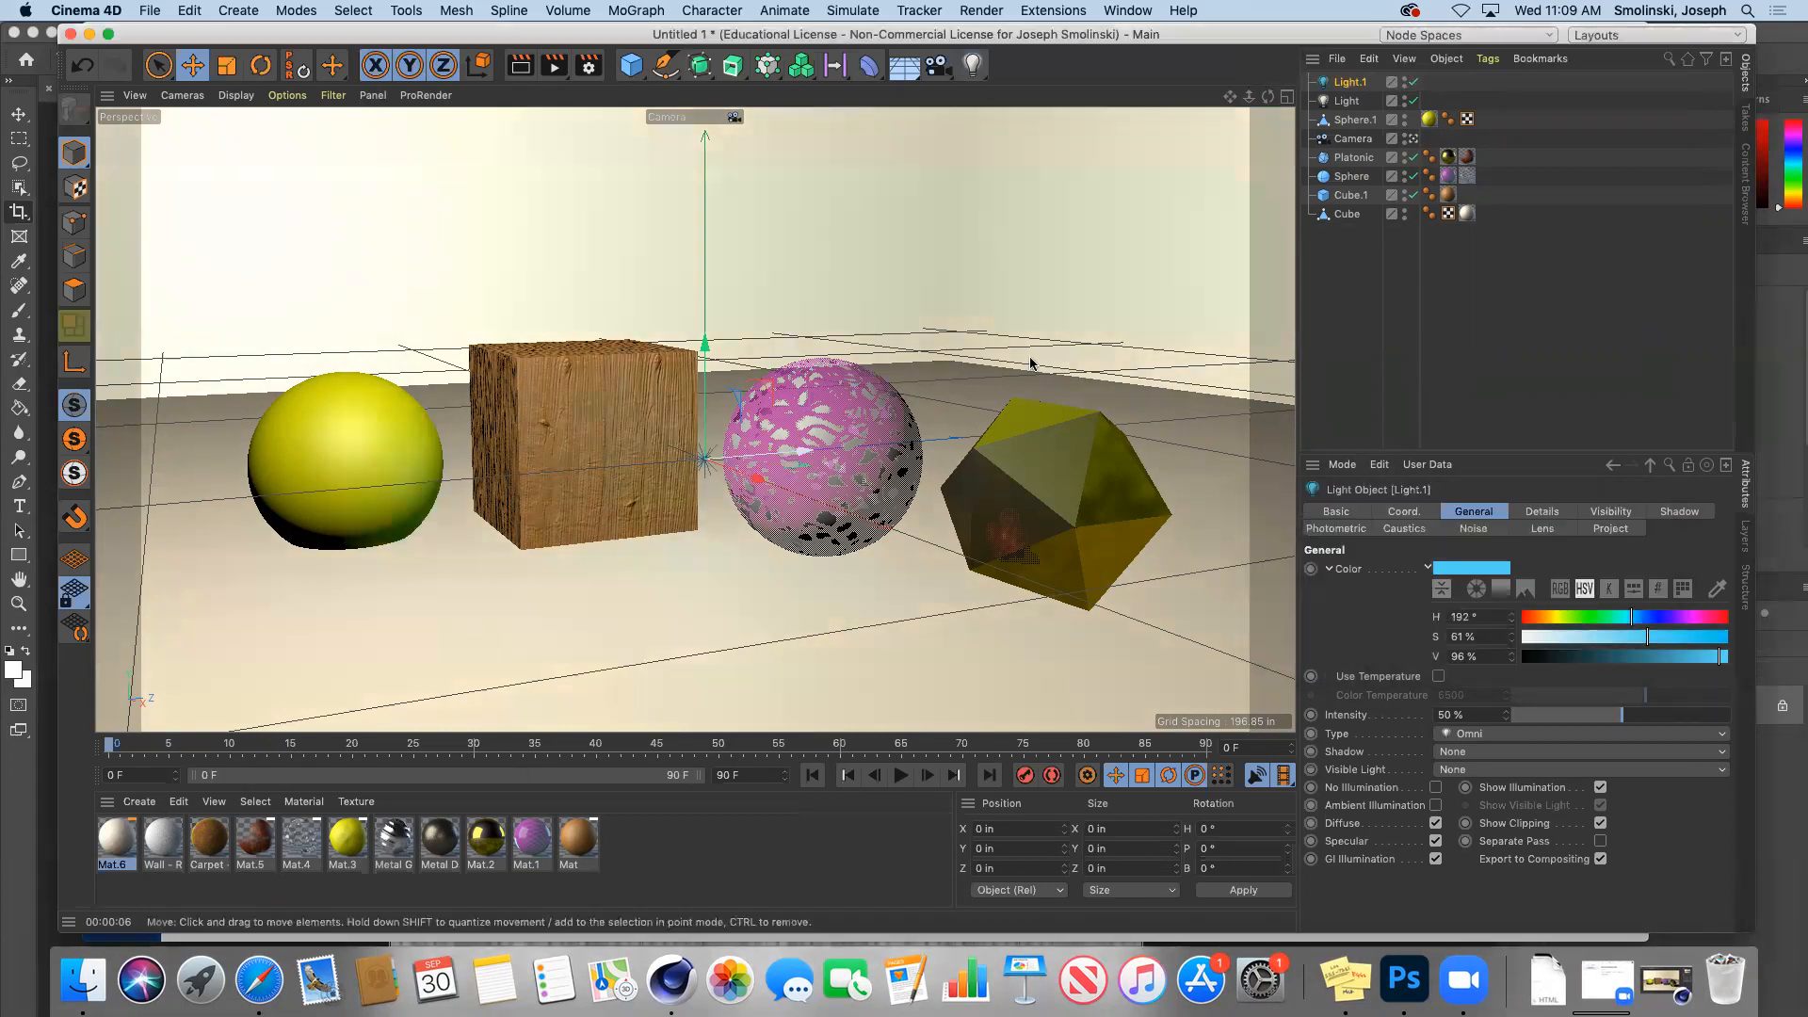
{"action": "left_click", "coordinate": [1286, 96]}
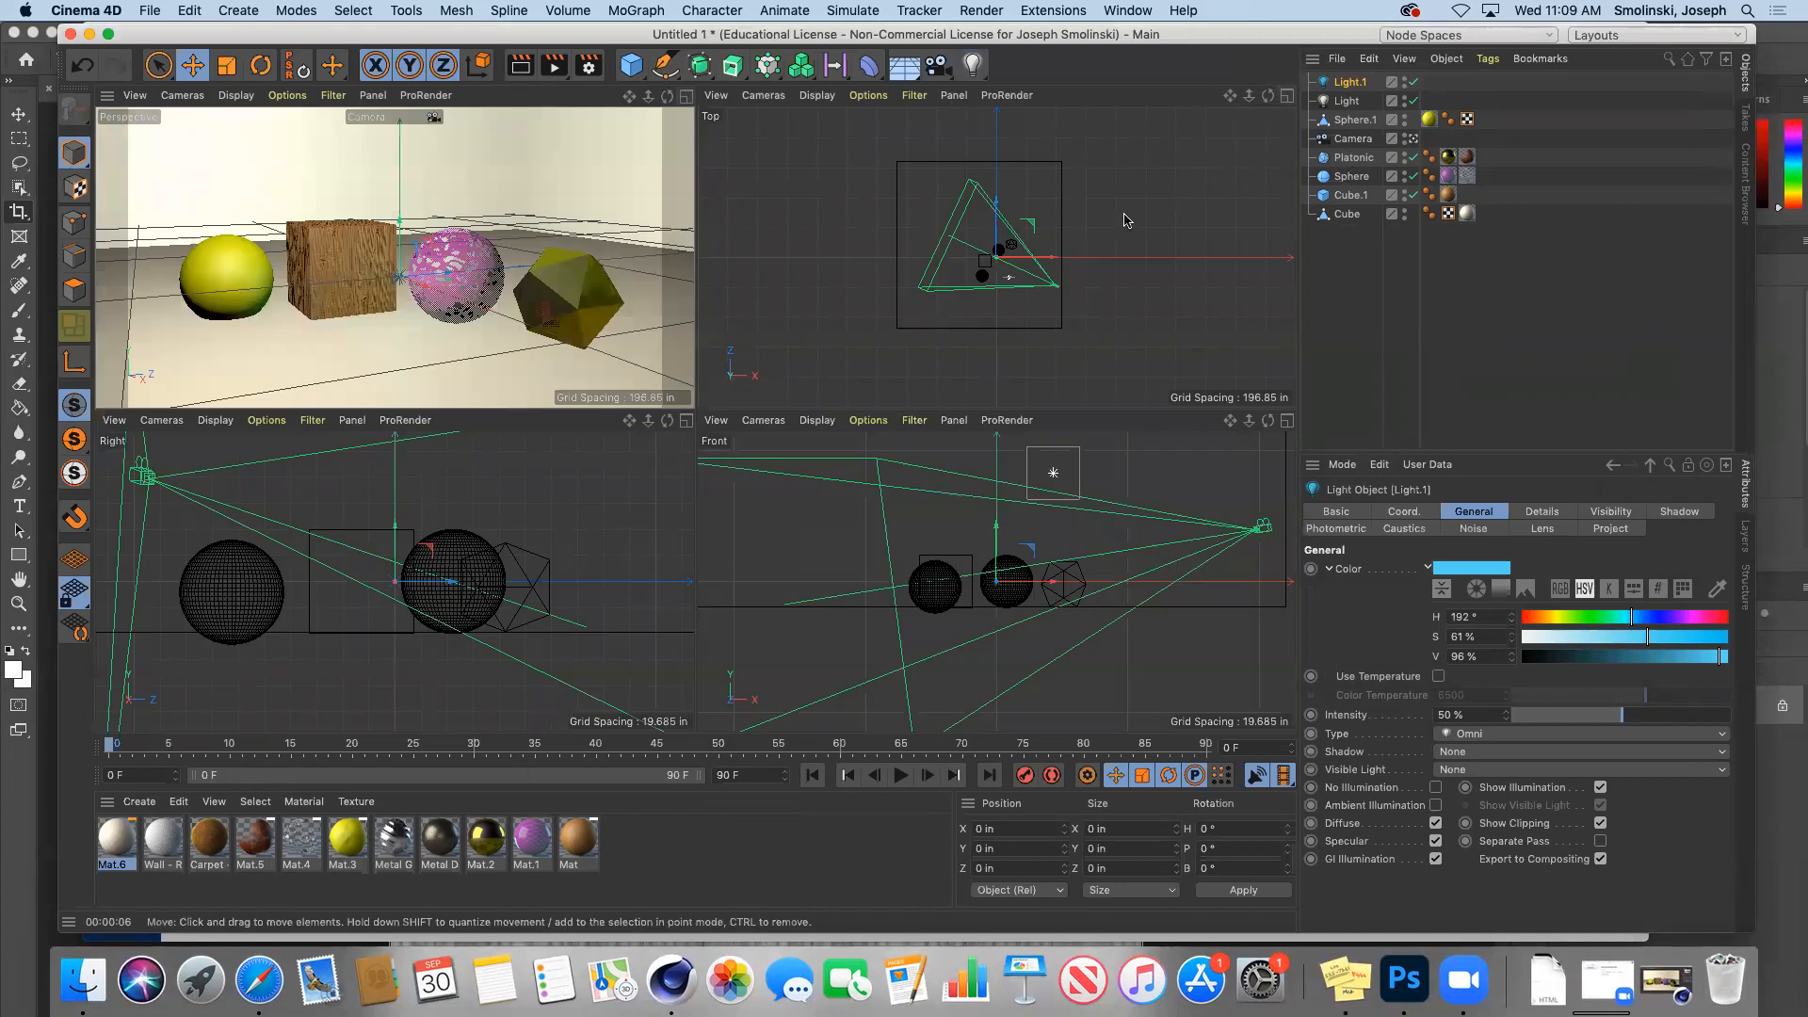
Step: Move Light.1 beside the objects at about Z -20 in and raise it above the floor
{"action": "left_click_drag", "start_coordinate": [1002, 203], "coordinate": [1000, 178]}
{"action": "left_click_drag", "start_coordinate": [1056, 234], "coordinate": [1096, 235]}
{"action": "left_click_drag", "start_coordinate": [1036, 184], "coordinate": [1064, 228]}
{"action": "left_click_drag", "start_coordinate": [1130, 526], "coordinate": [1129, 483]}
Step: Duplicate Light.1 as Light.2, make it pink at hue 320°, and move it elsewhere
{"action": "left_click", "coordinate": [1349, 86]}
{"action": "key", "text": "super+c"}
{"action": "key", "text": "super+v"}
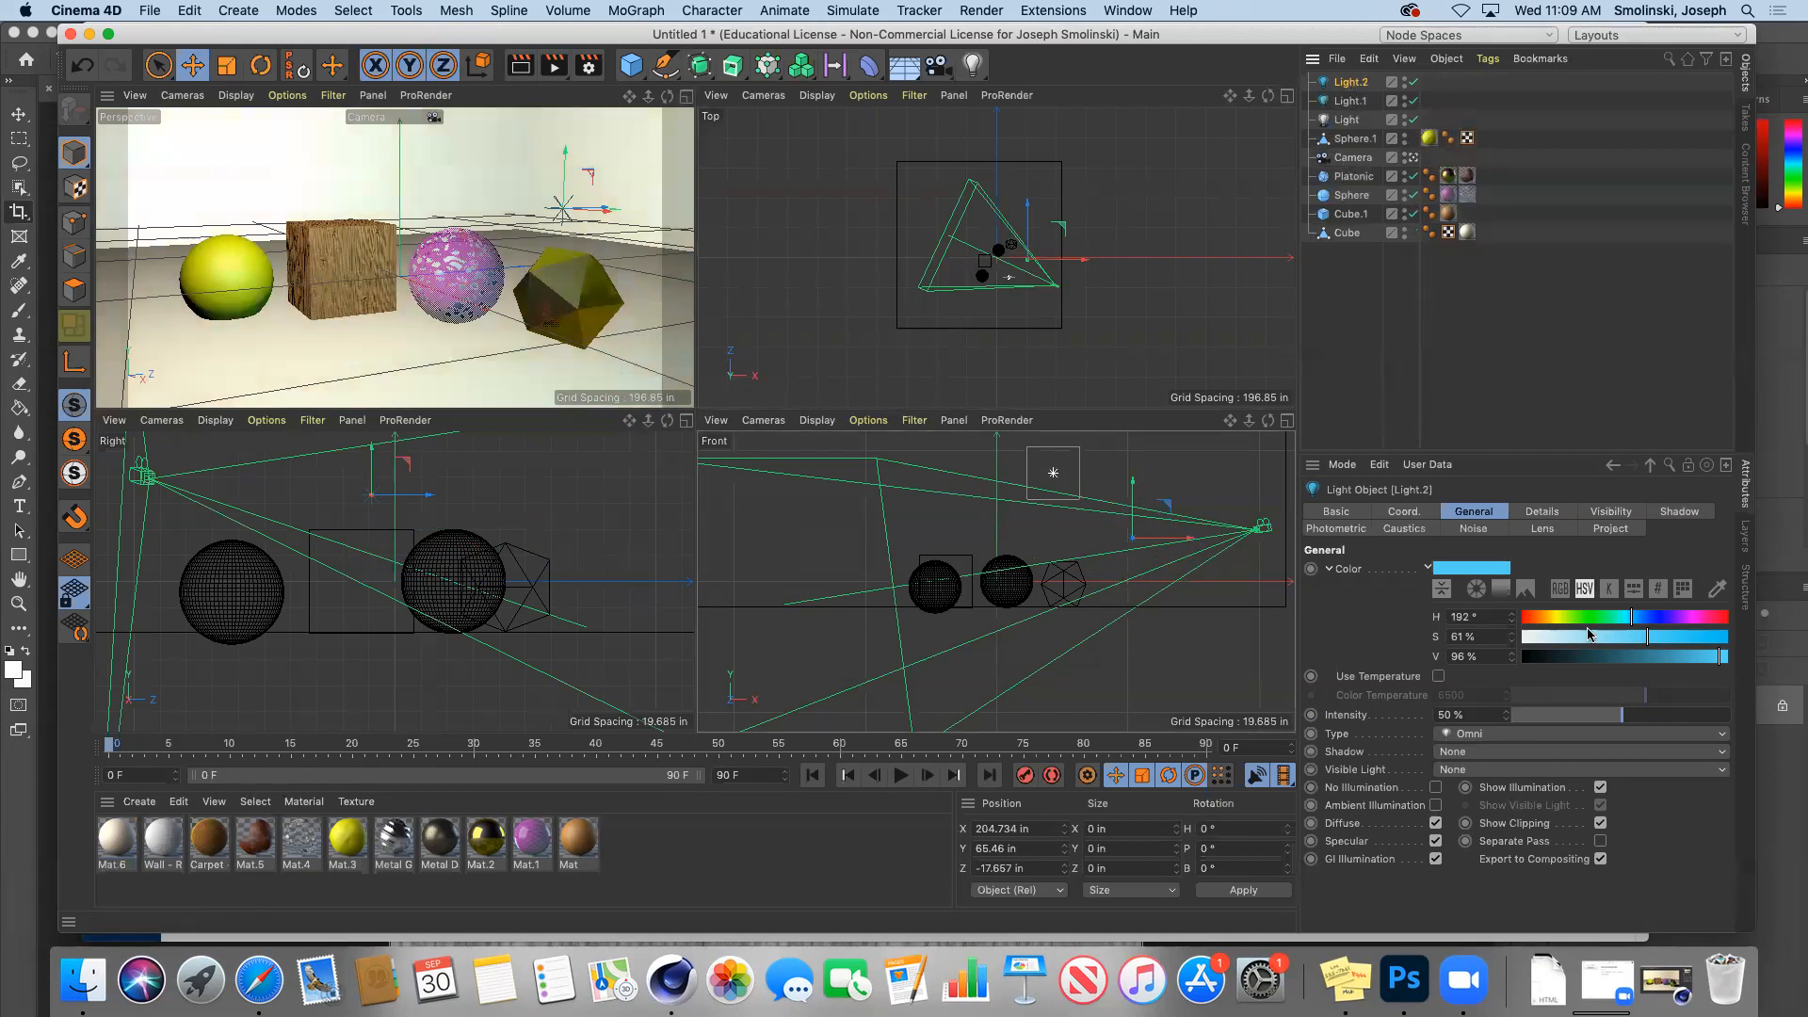
{"action": "left_click", "coordinate": [1690, 617]}
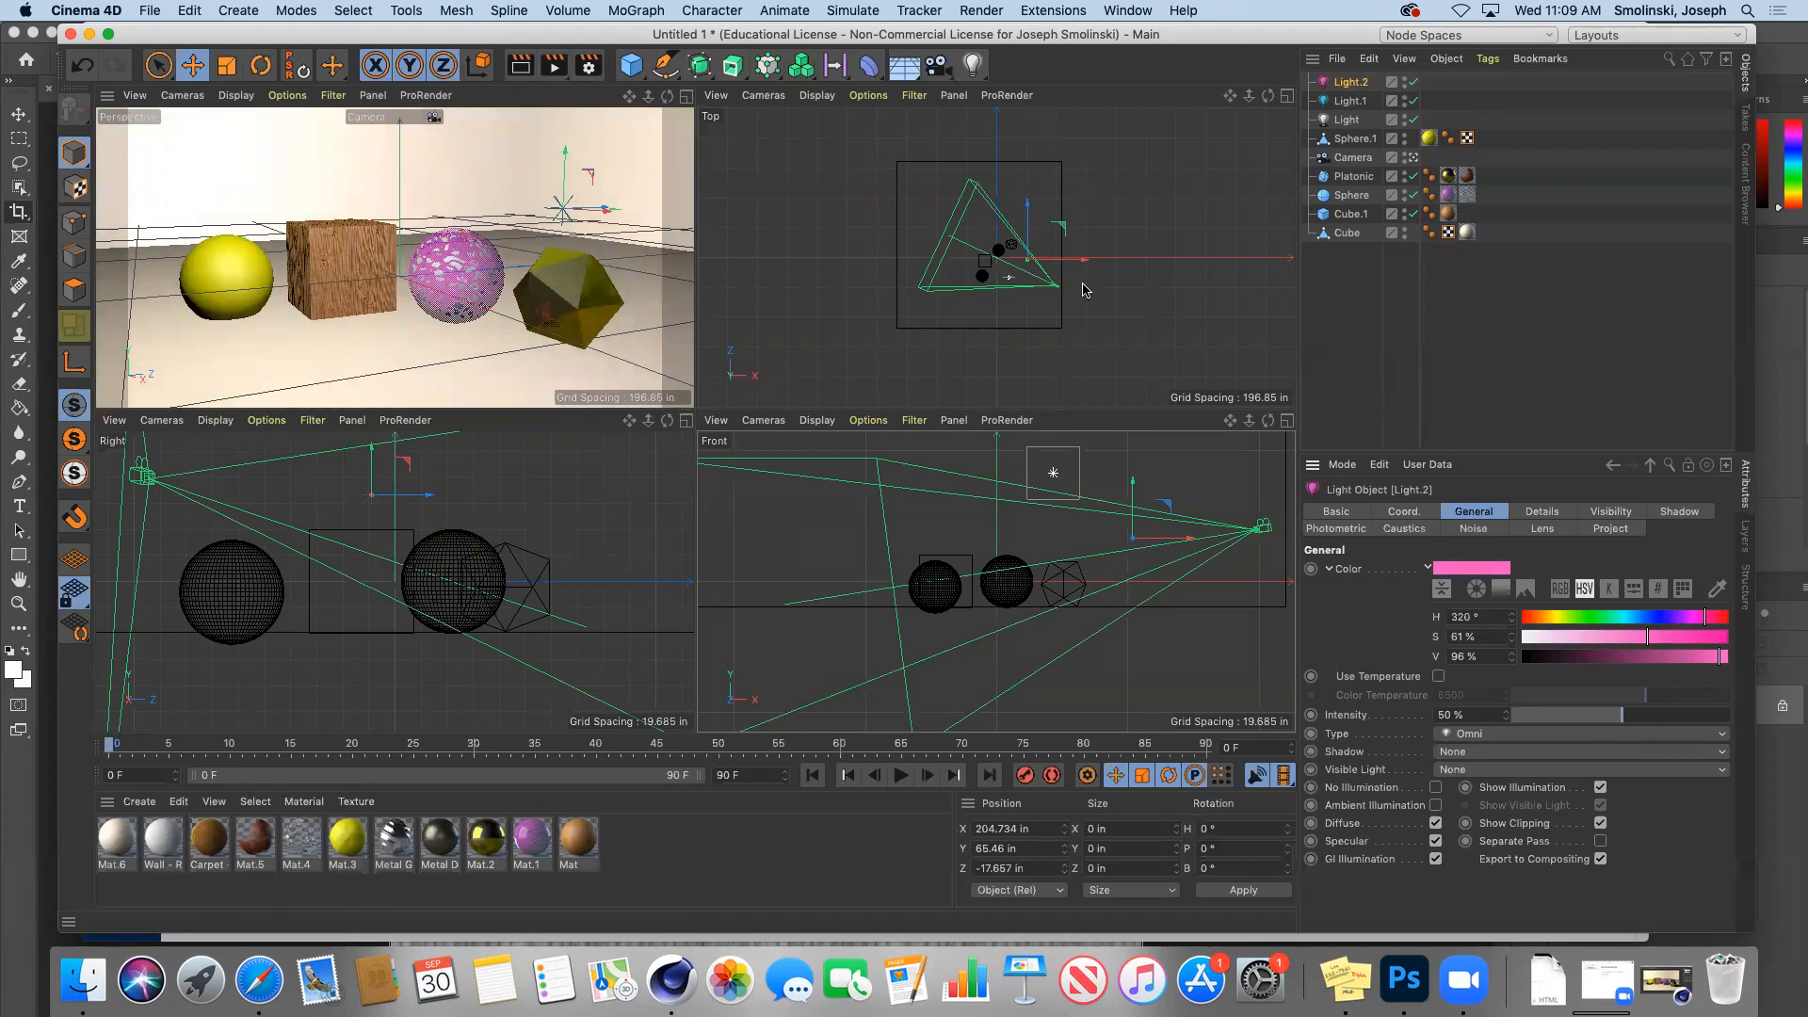
{"action": "left_click_drag", "start_coordinate": [1064, 229], "coordinate": [1037, 263]}
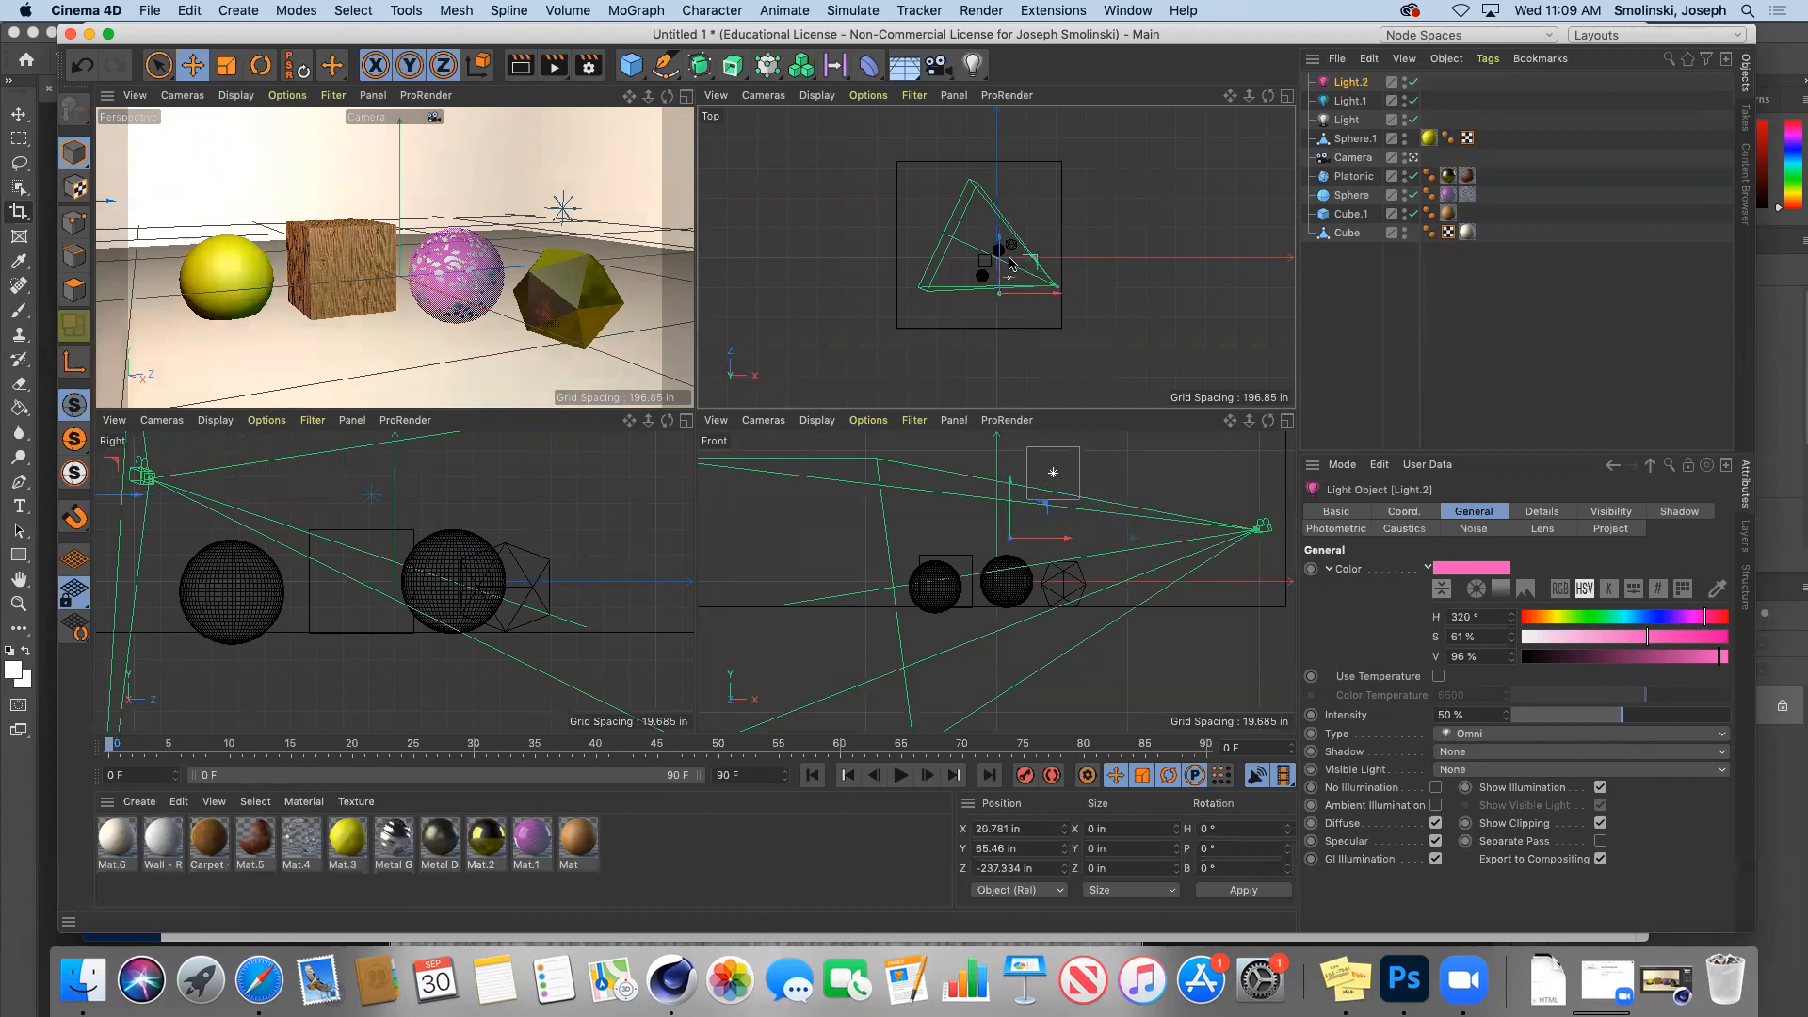
Step: Maximise the Perspective view and render the scene lit by the pink and blue lights
{"action": "left_click", "coordinate": [687, 97]}
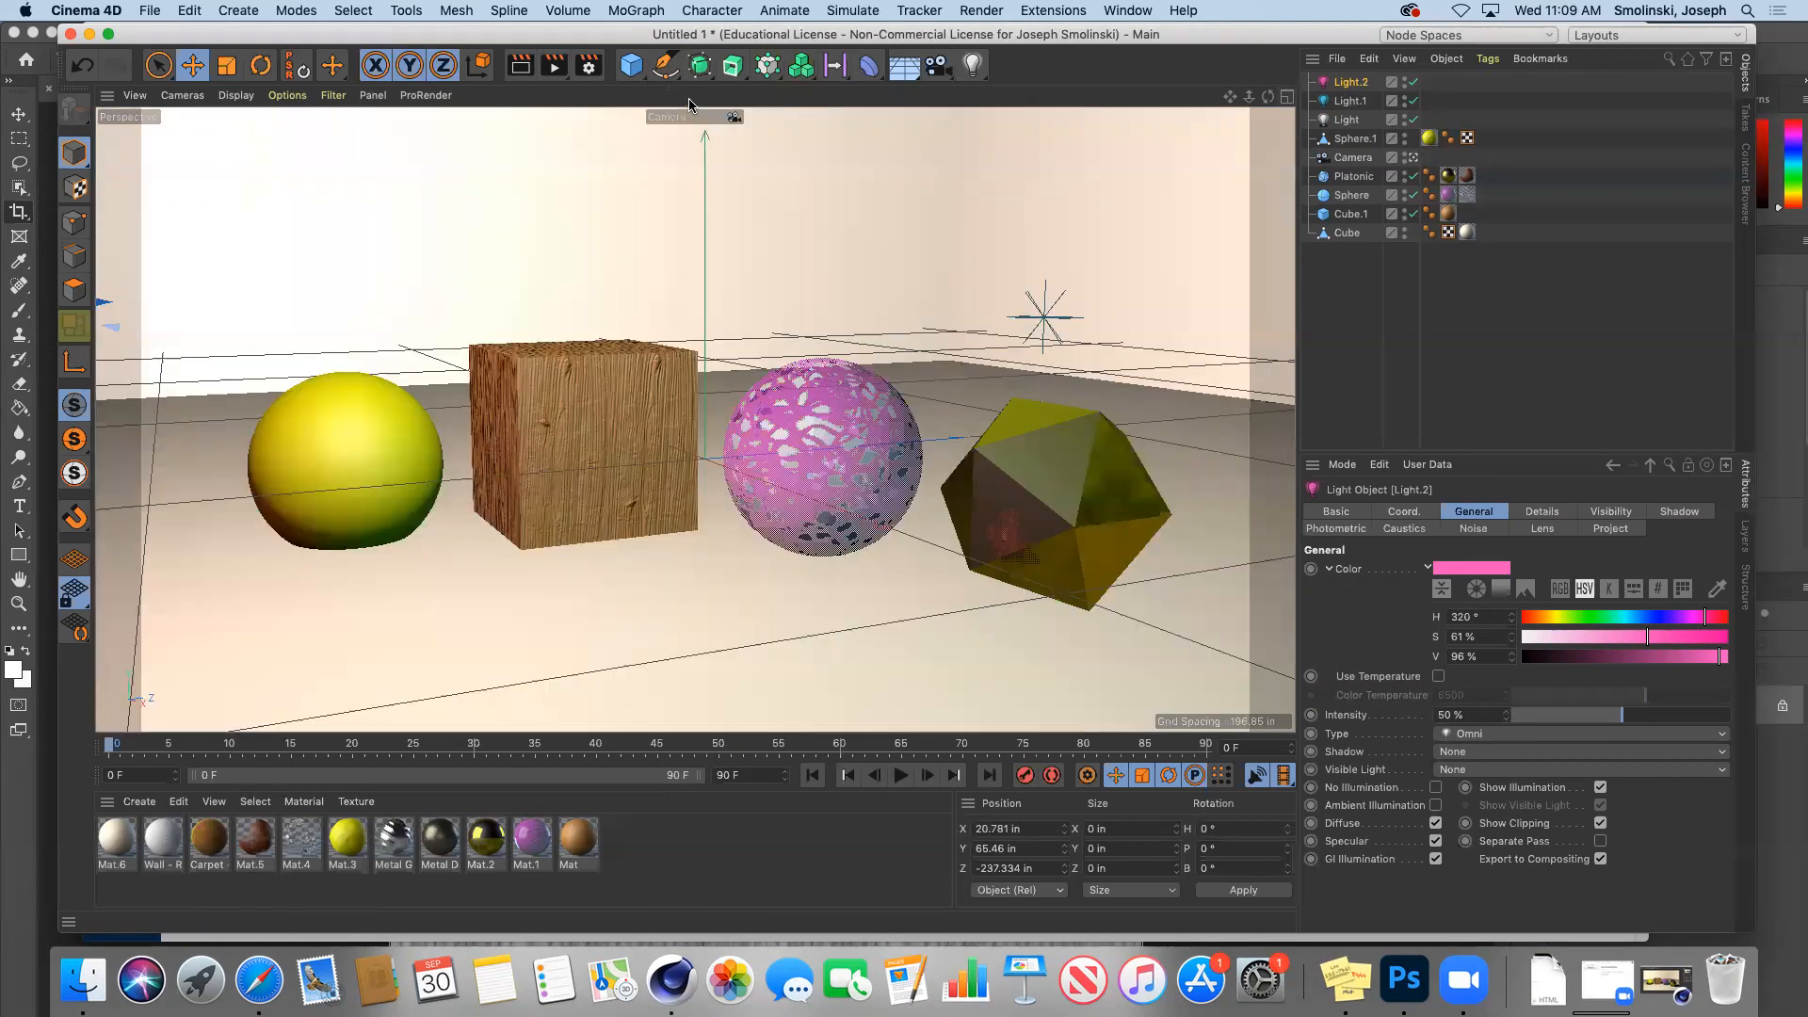
{"action": "left_click", "coordinate": [519, 69]}
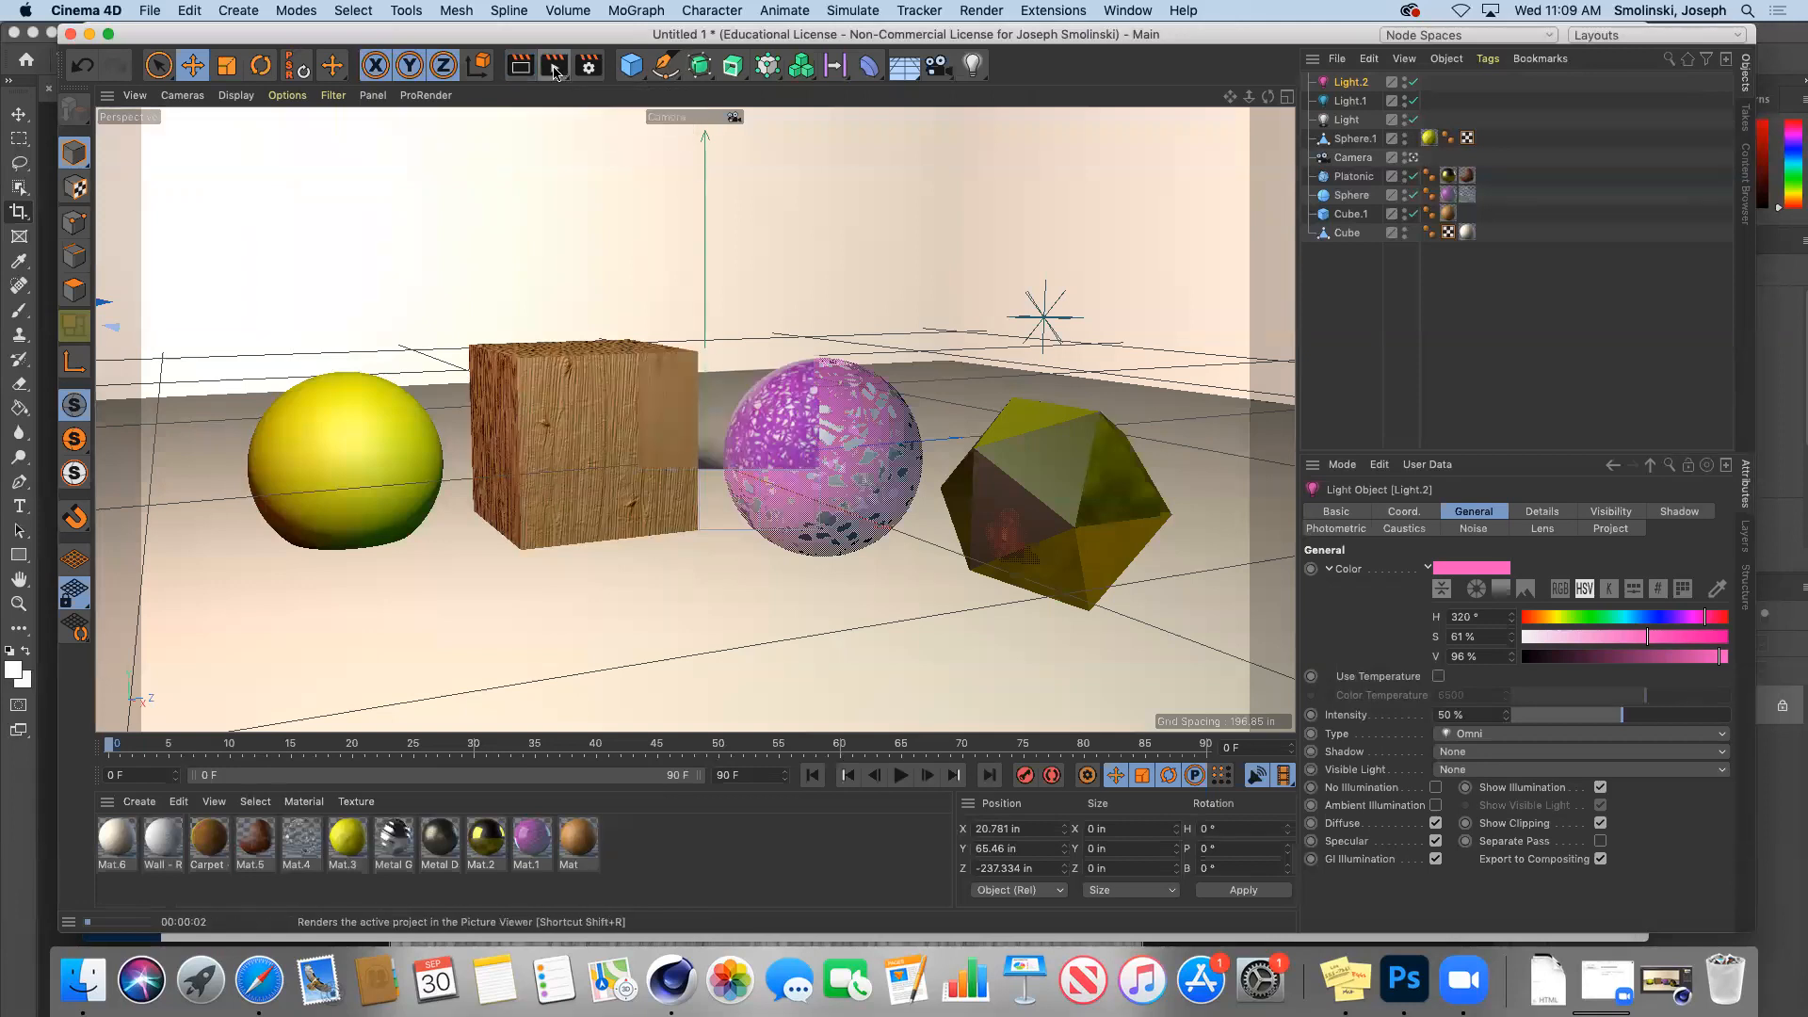
{"action": "left_click", "coordinate": [554, 66]}
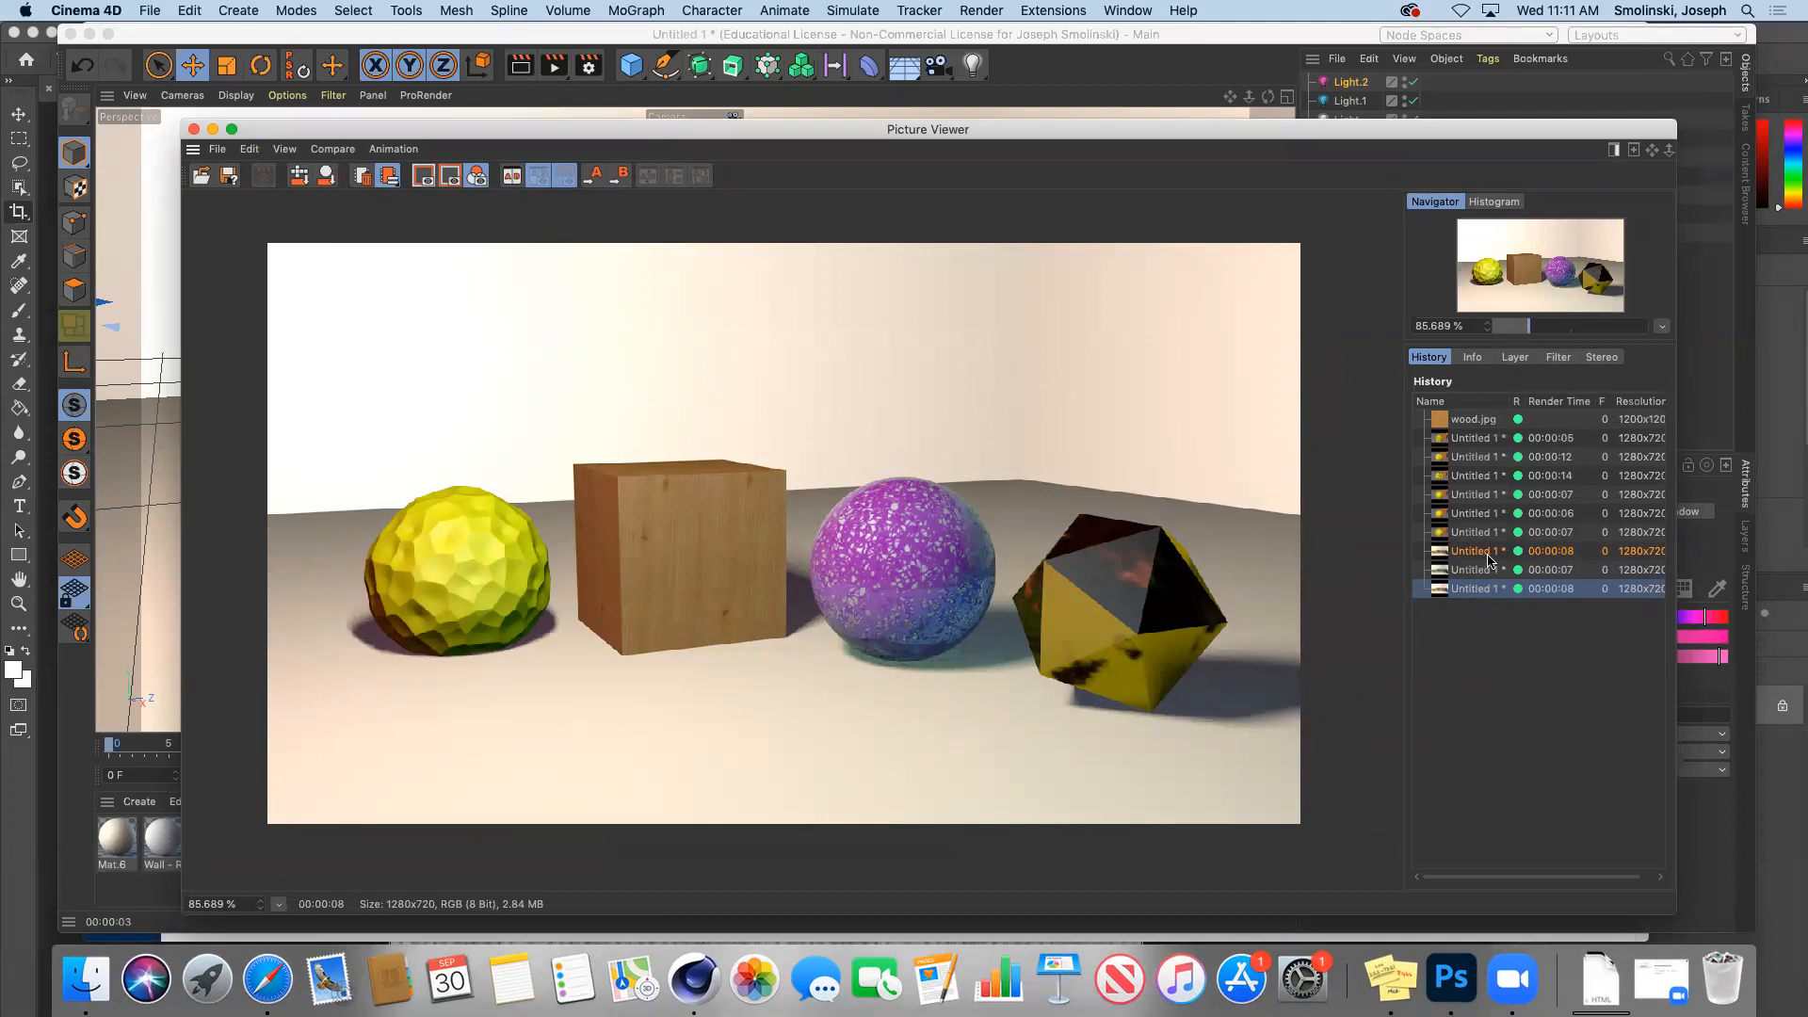
Step: Compare the latest render with the earlier darker-shadow render, then put the viewer away
{"action": "left_click", "coordinate": [1487, 554]}
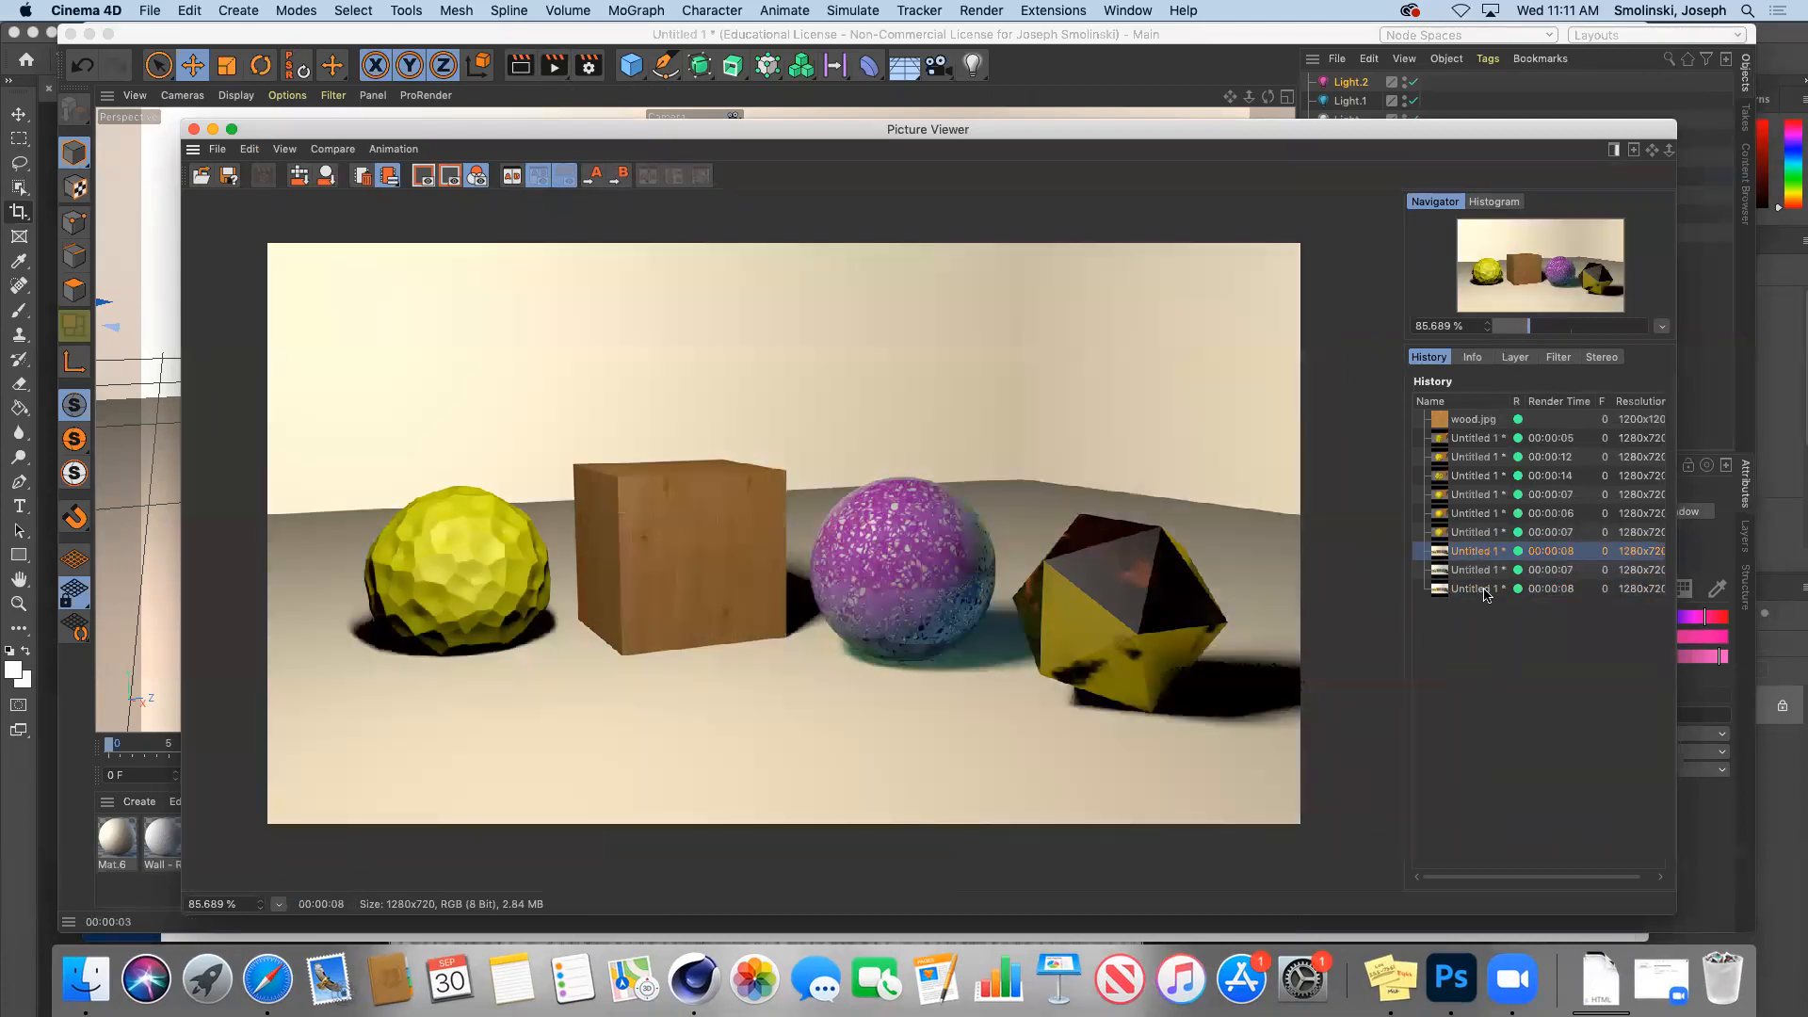
{"action": "left_click", "coordinate": [1485, 590]}
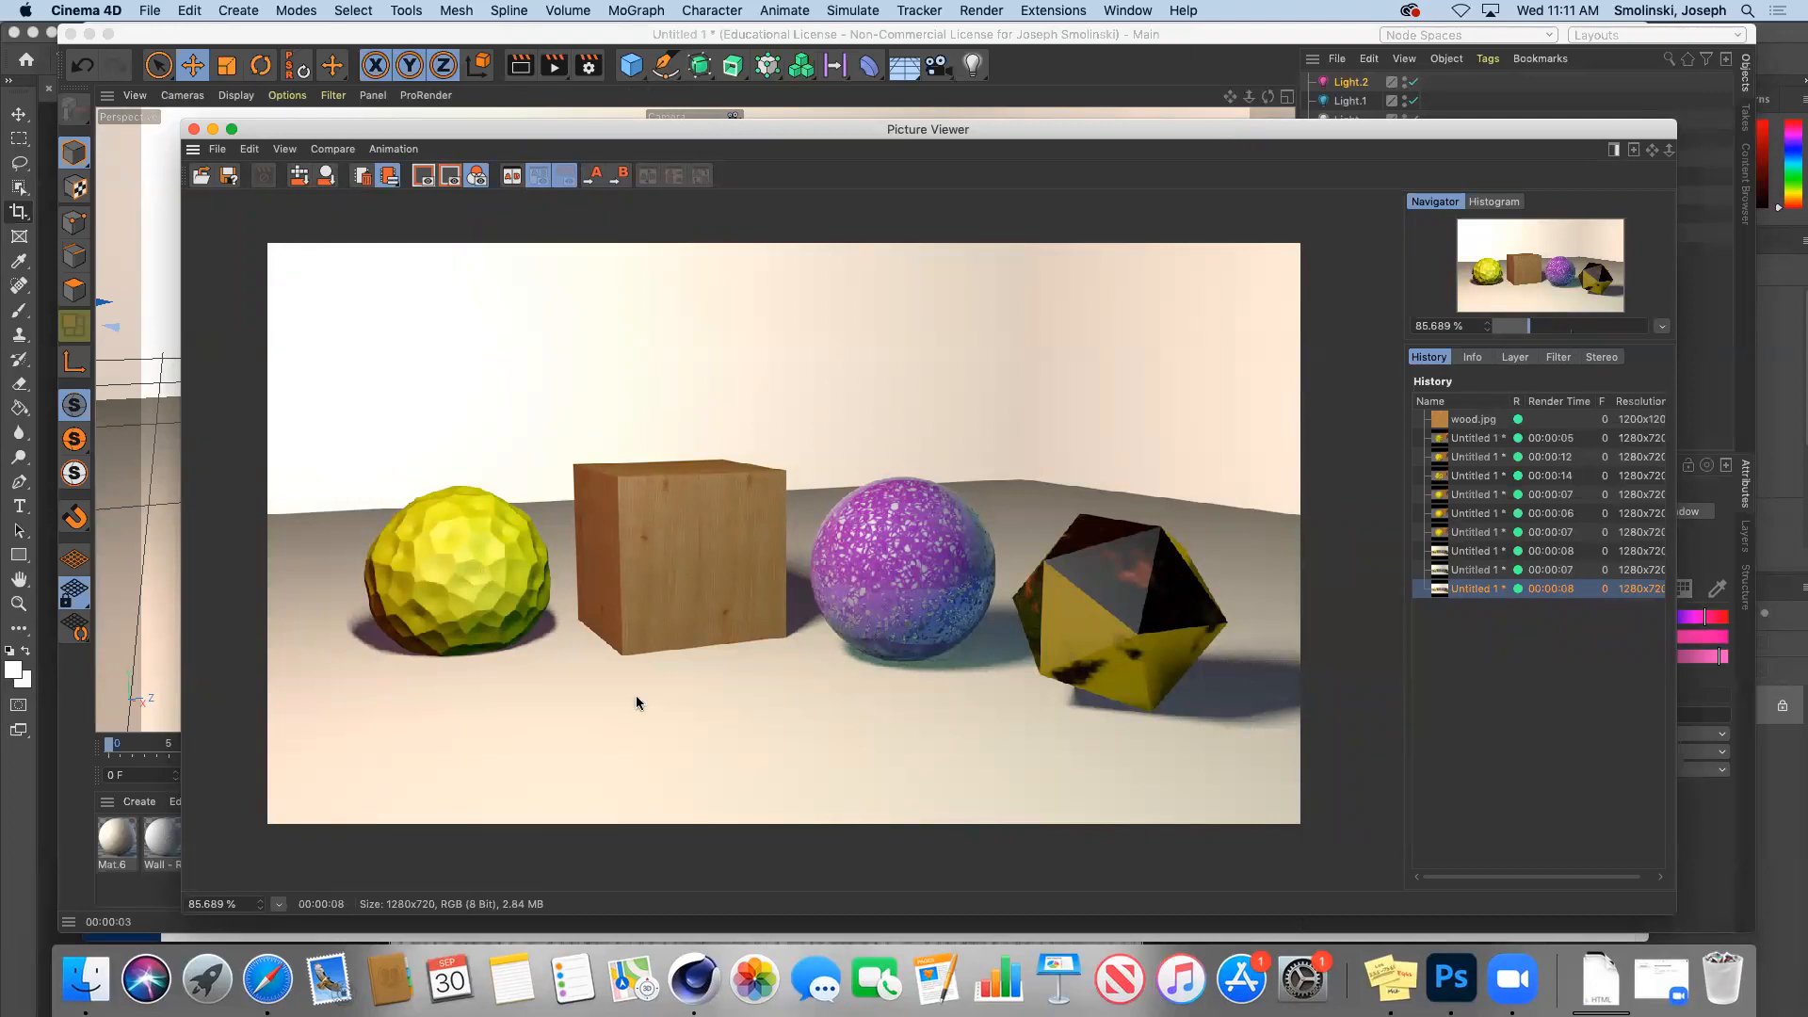
{"action": "left_click", "coordinate": [1465, 551]}
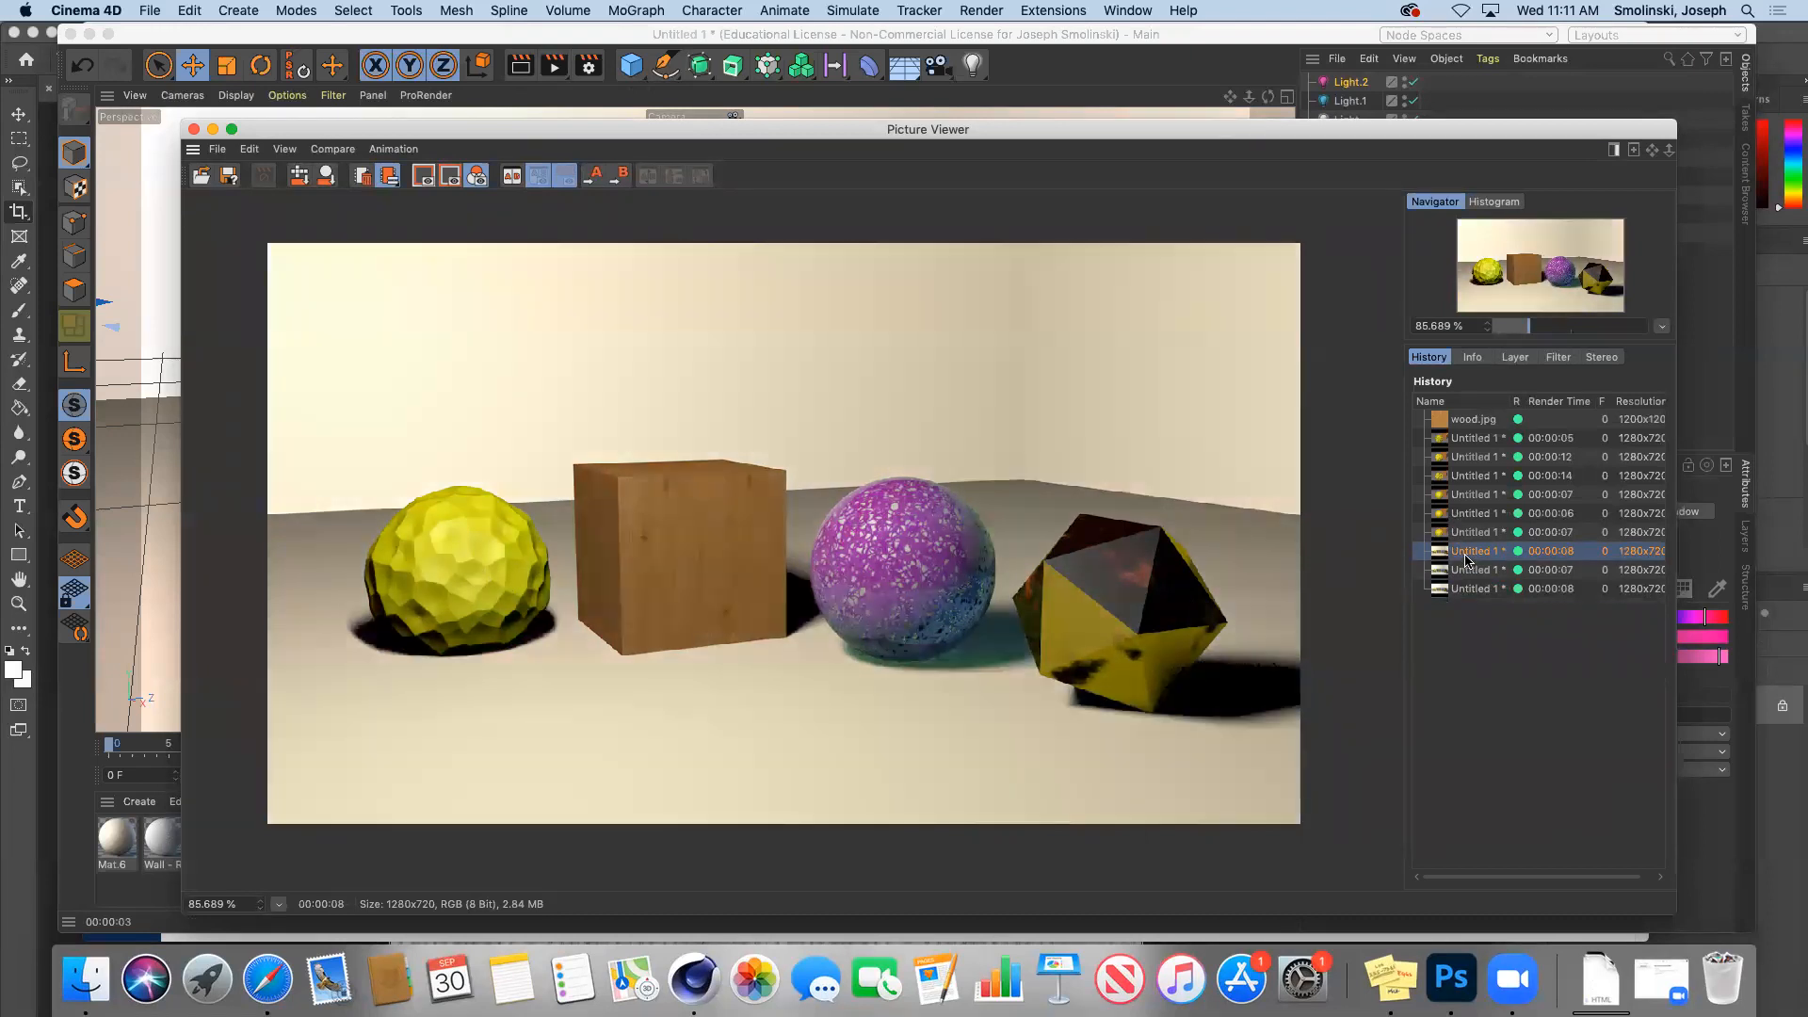
{"action": "left_click", "coordinate": [1472, 590]}
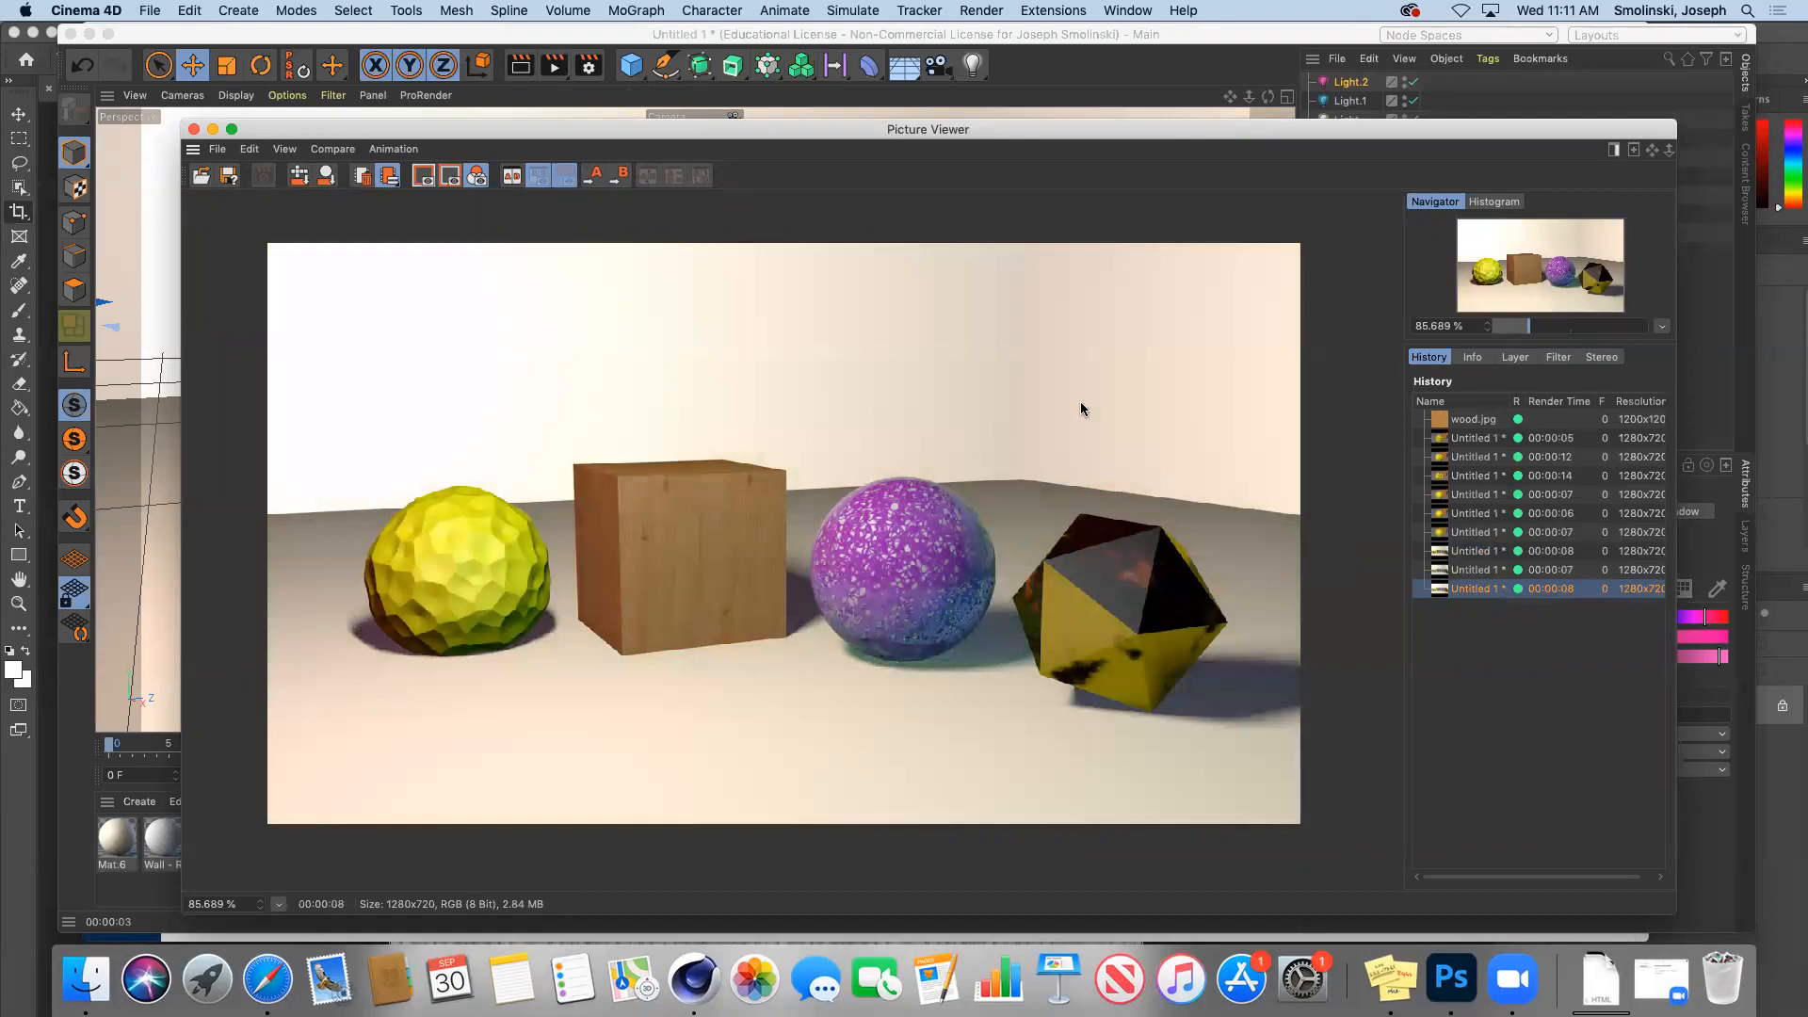
{"action": "left_click", "coordinate": [213, 129]}
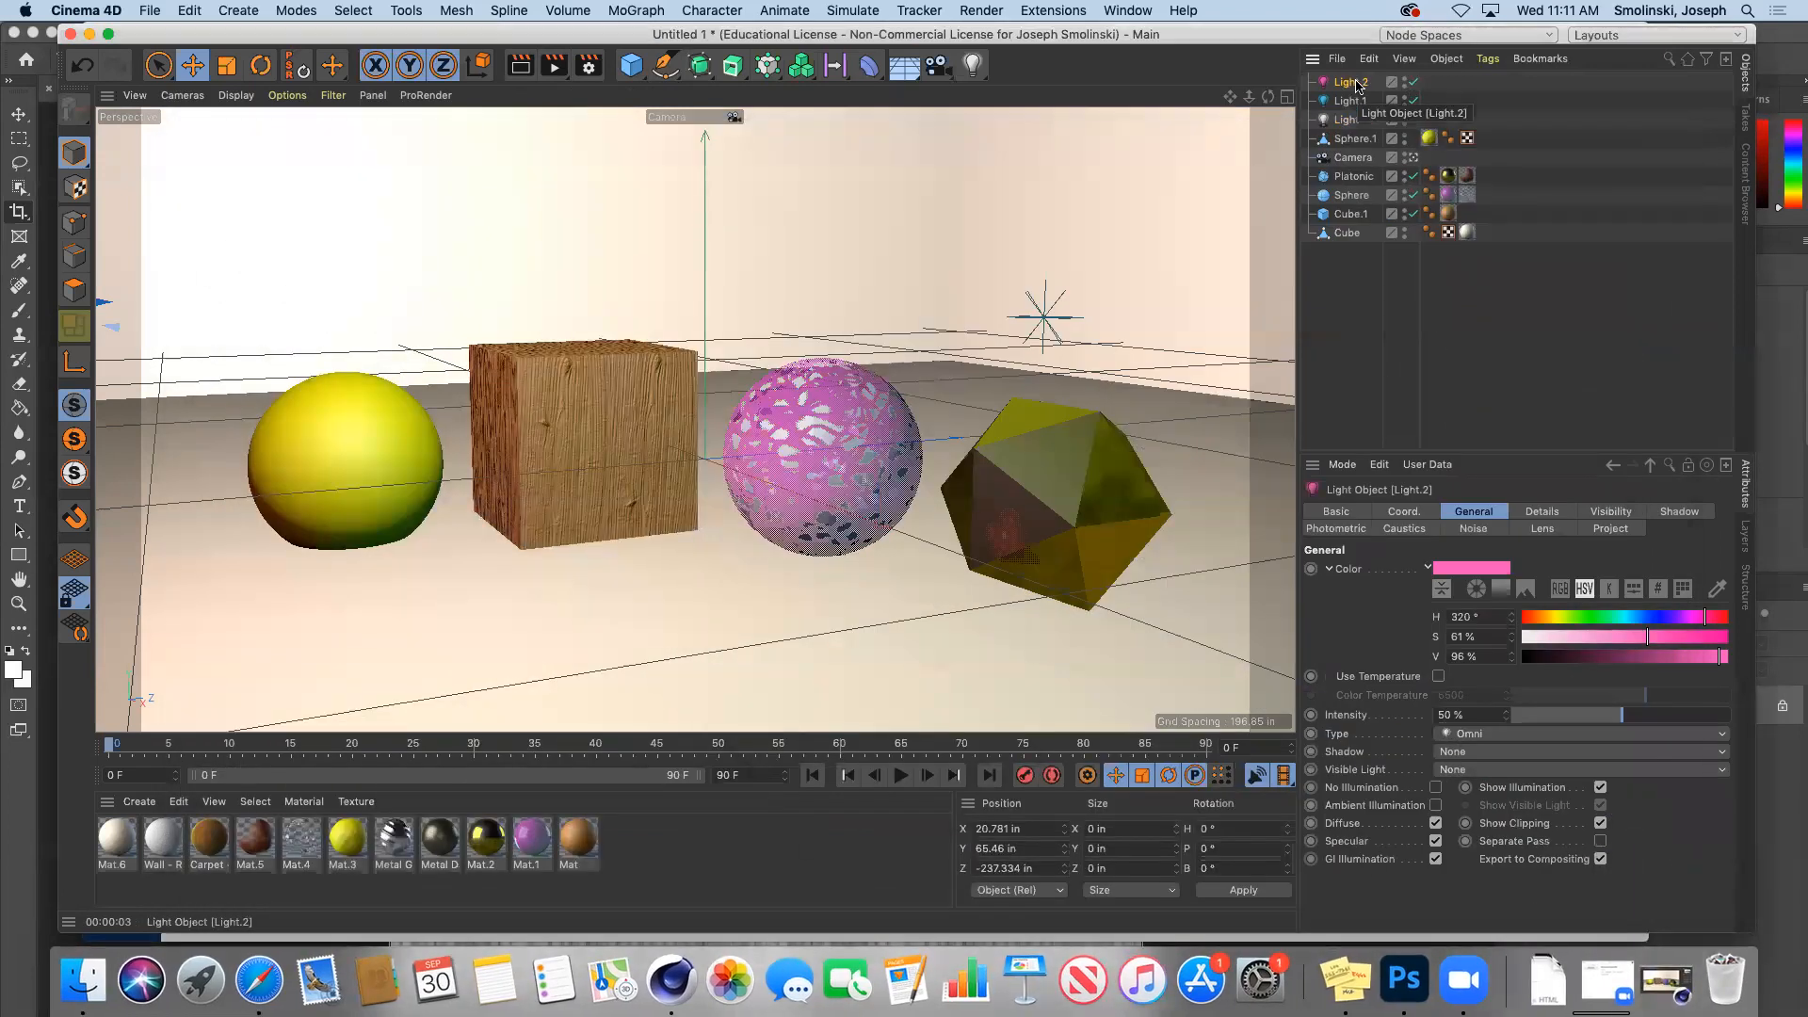
Step: Give Light.2 and Light.1 Shadow Maps (Soft) shadows and render the scene
{"action": "left_click", "coordinate": [1685, 514]}
{"action": "left_click", "coordinate": [1422, 570]}
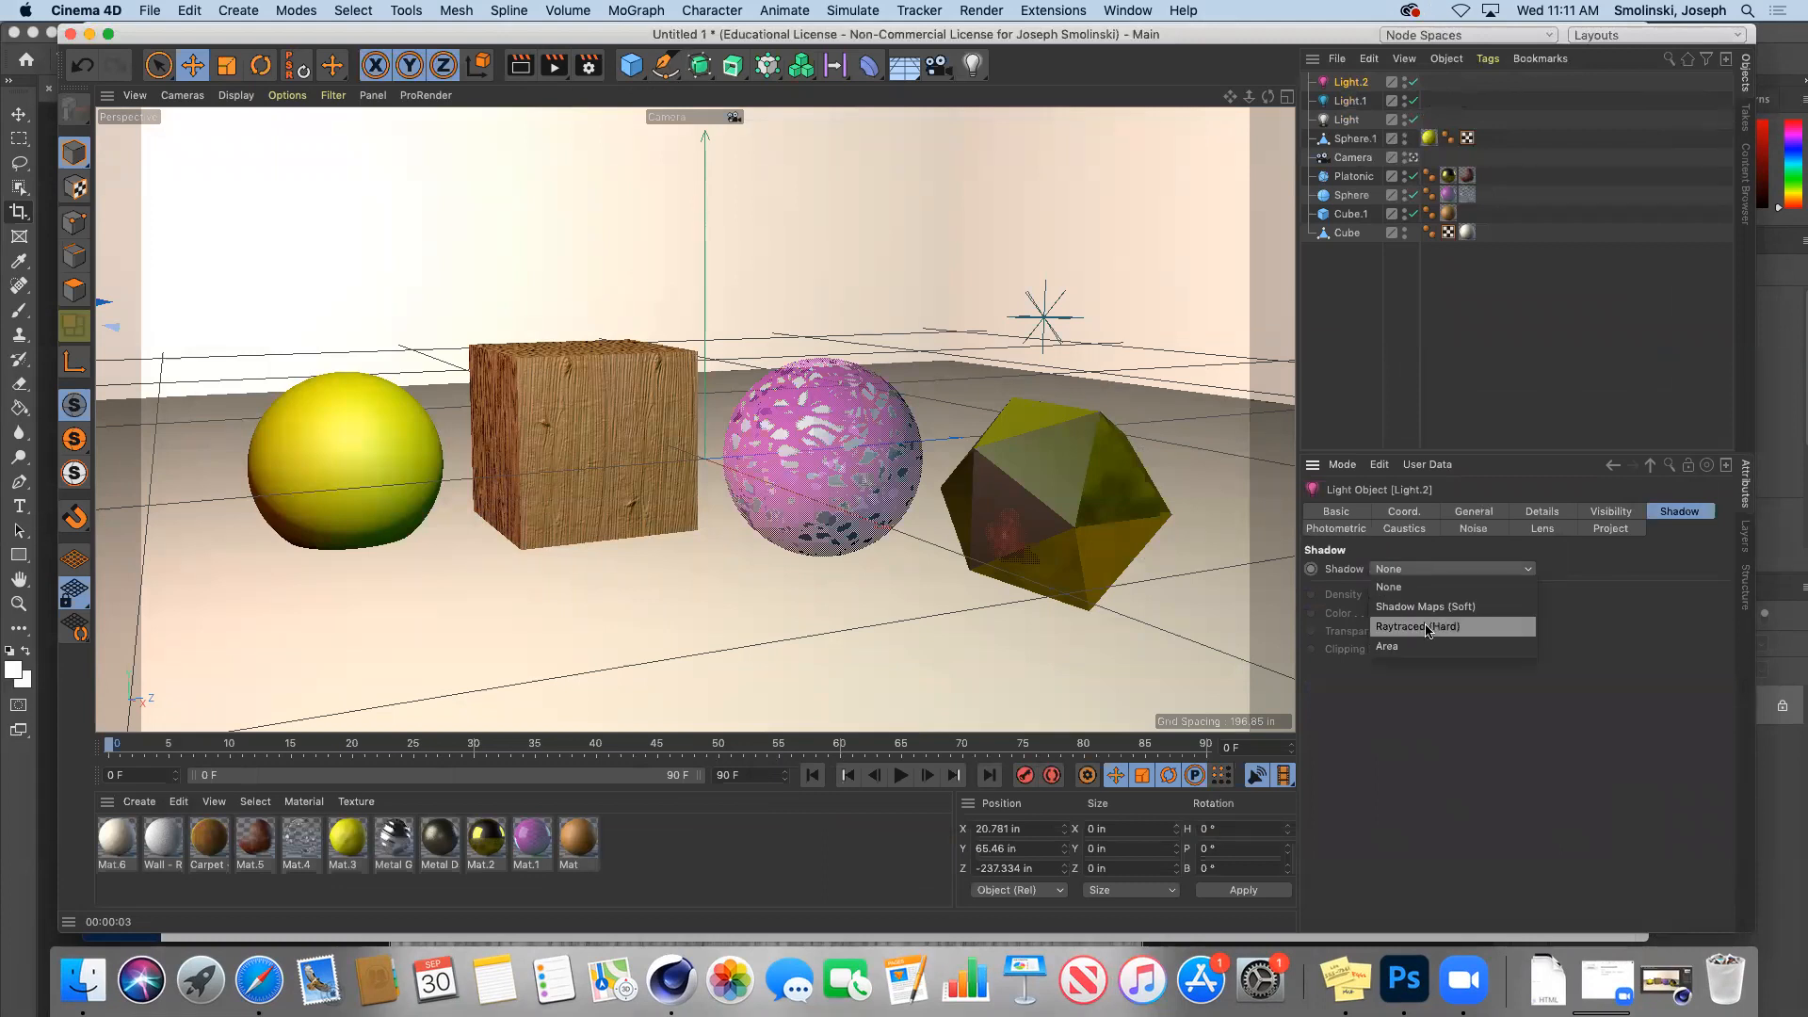
{"action": "left_click", "coordinate": [1412, 607]}
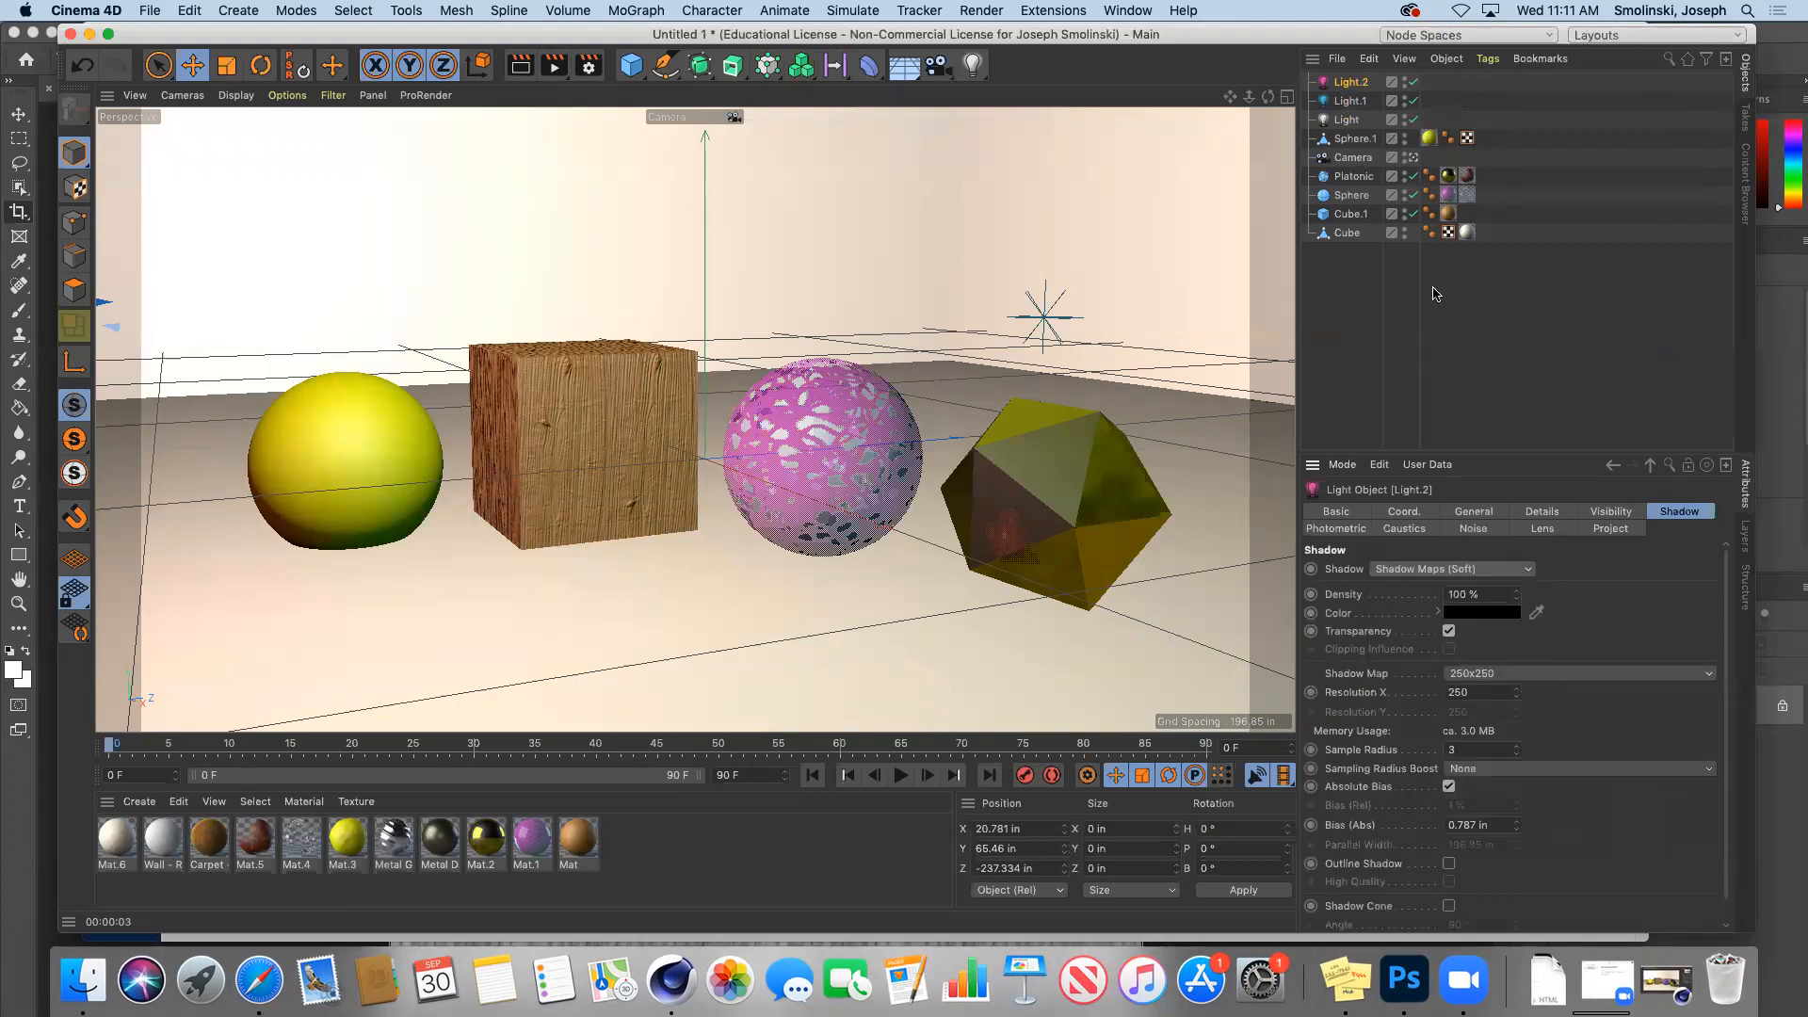
{"action": "left_click", "coordinate": [1349, 101]}
{"action": "left_click", "coordinate": [1442, 570]}
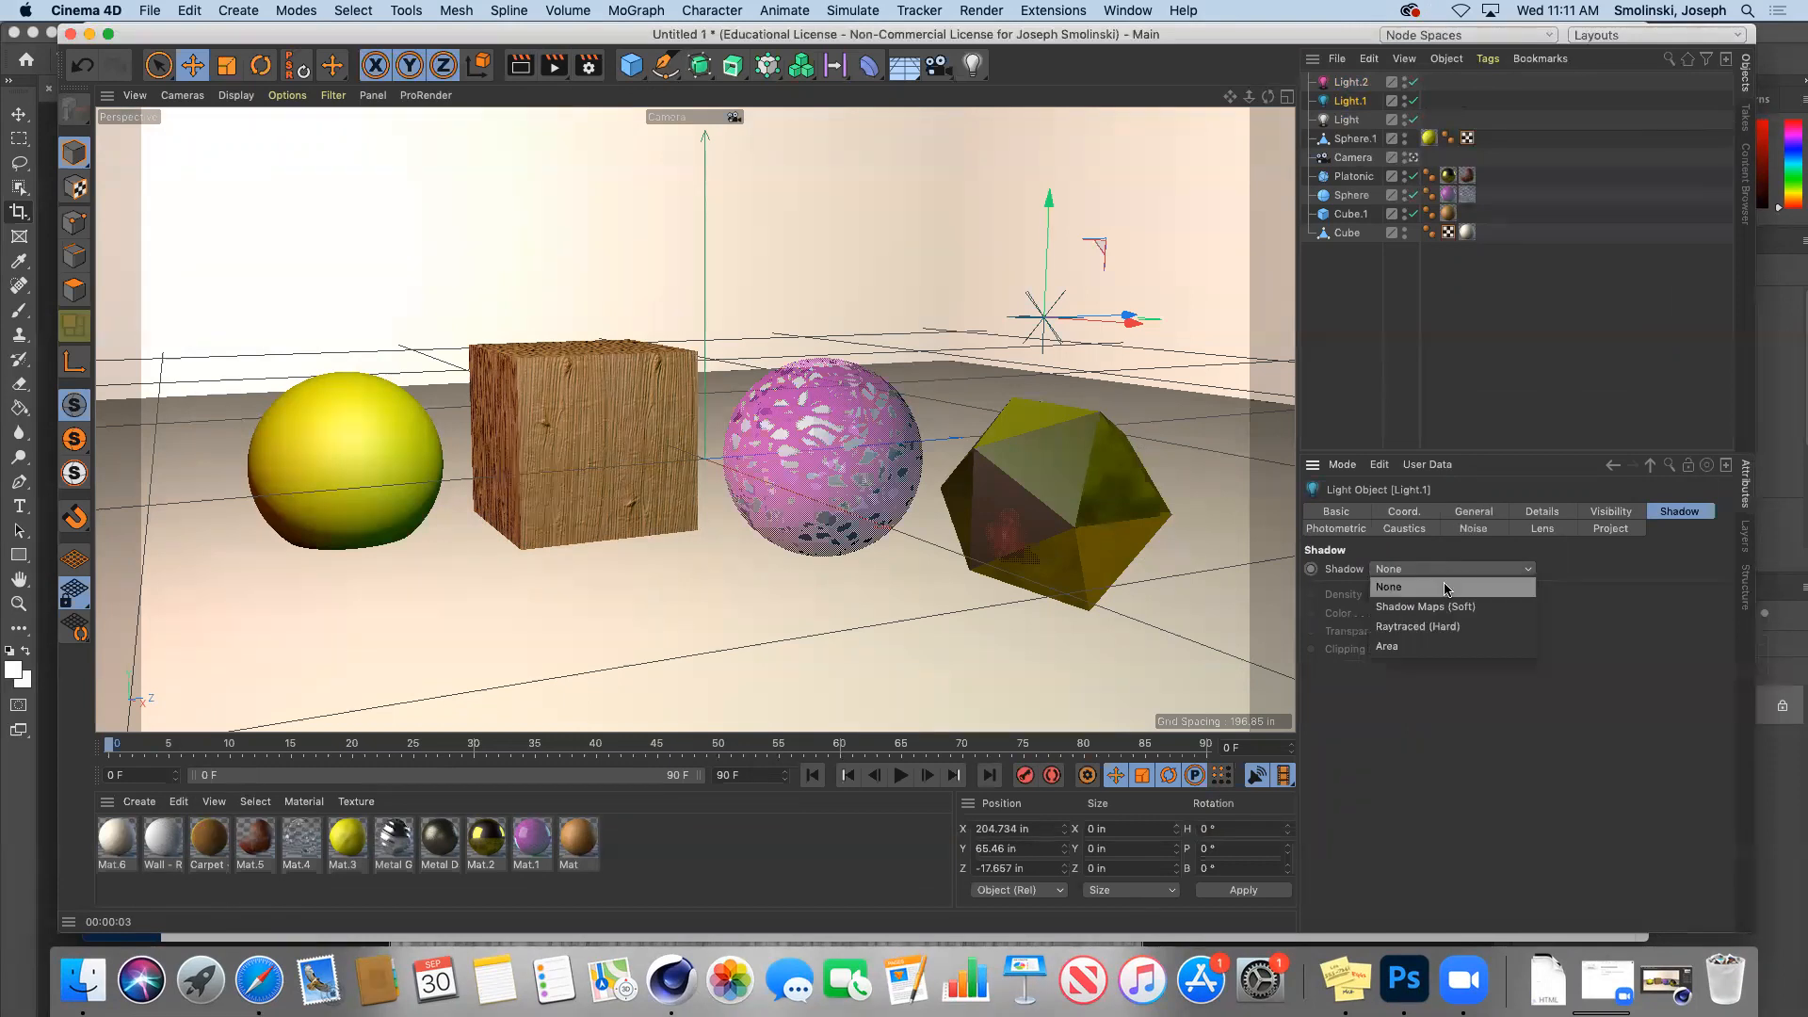
{"action": "left_click", "coordinate": [1451, 613]}
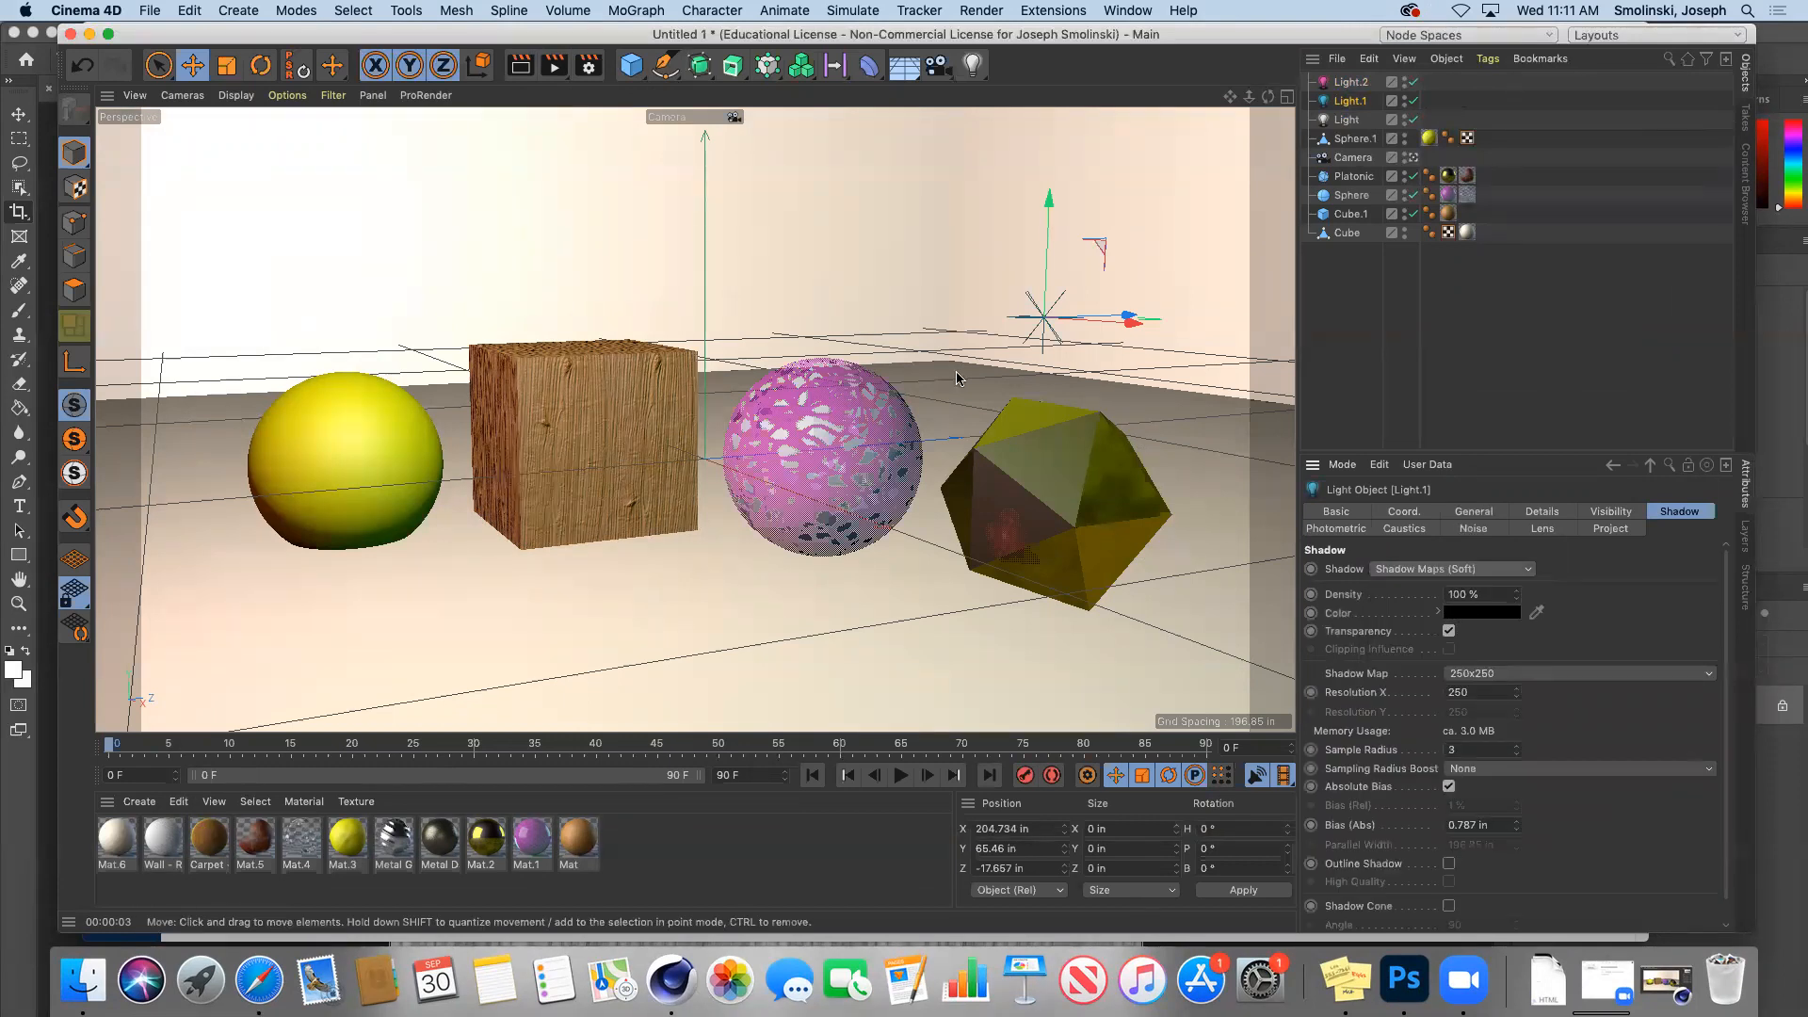
{"action": "left_click", "coordinate": [557, 70]}
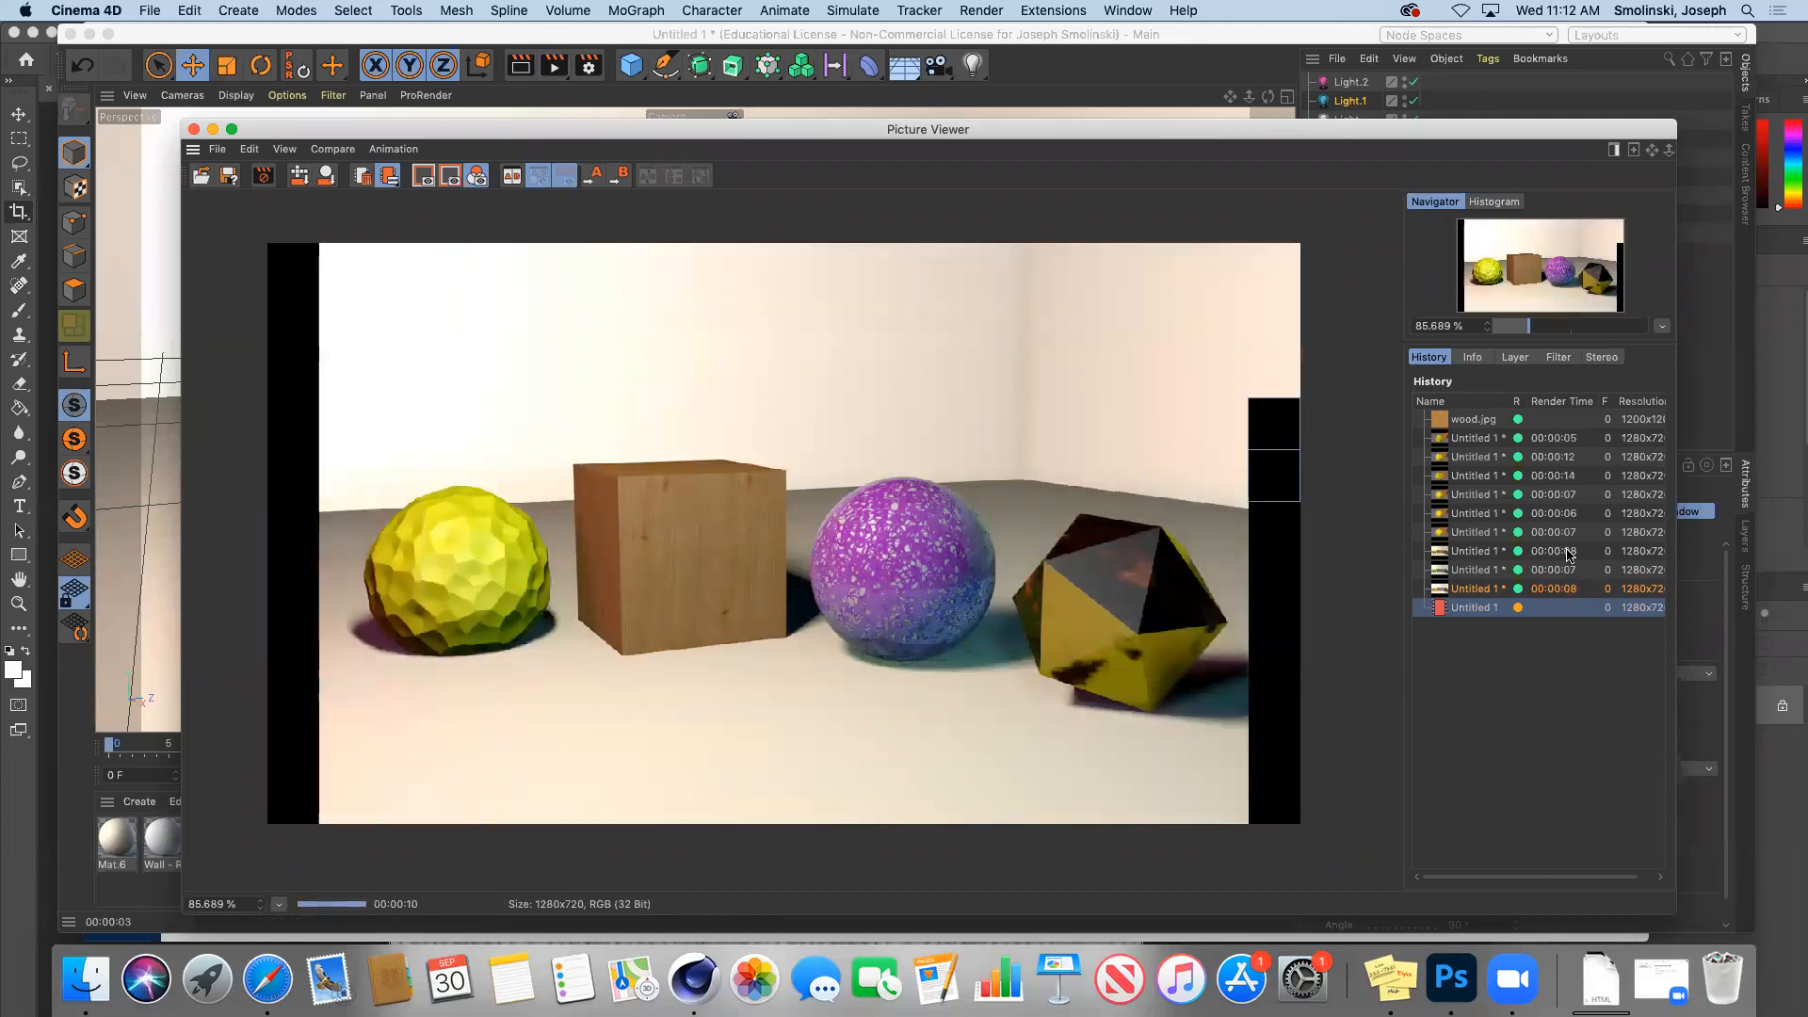
Step: Compare the new soft-shadow render with the earlier 00:00:08 renders, then put the viewer away
{"action": "left_click", "coordinate": [1476, 555]}
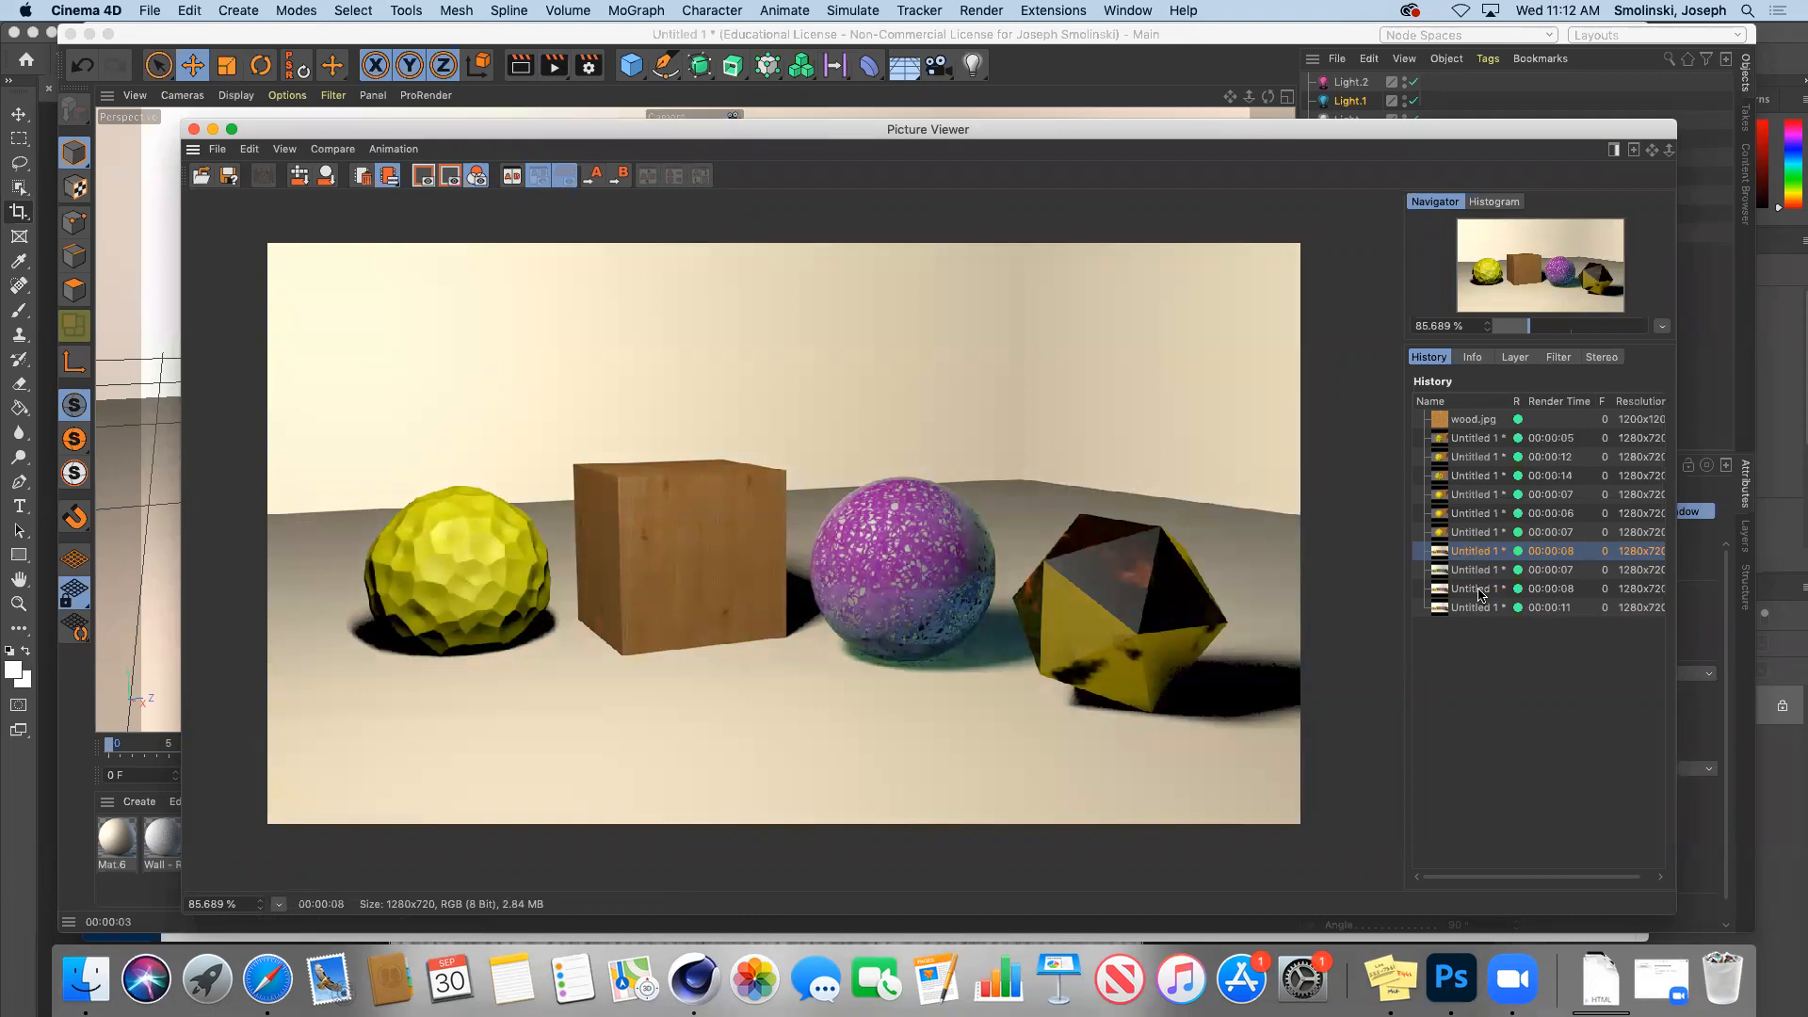
{"action": "left_click", "coordinate": [1478, 590]}
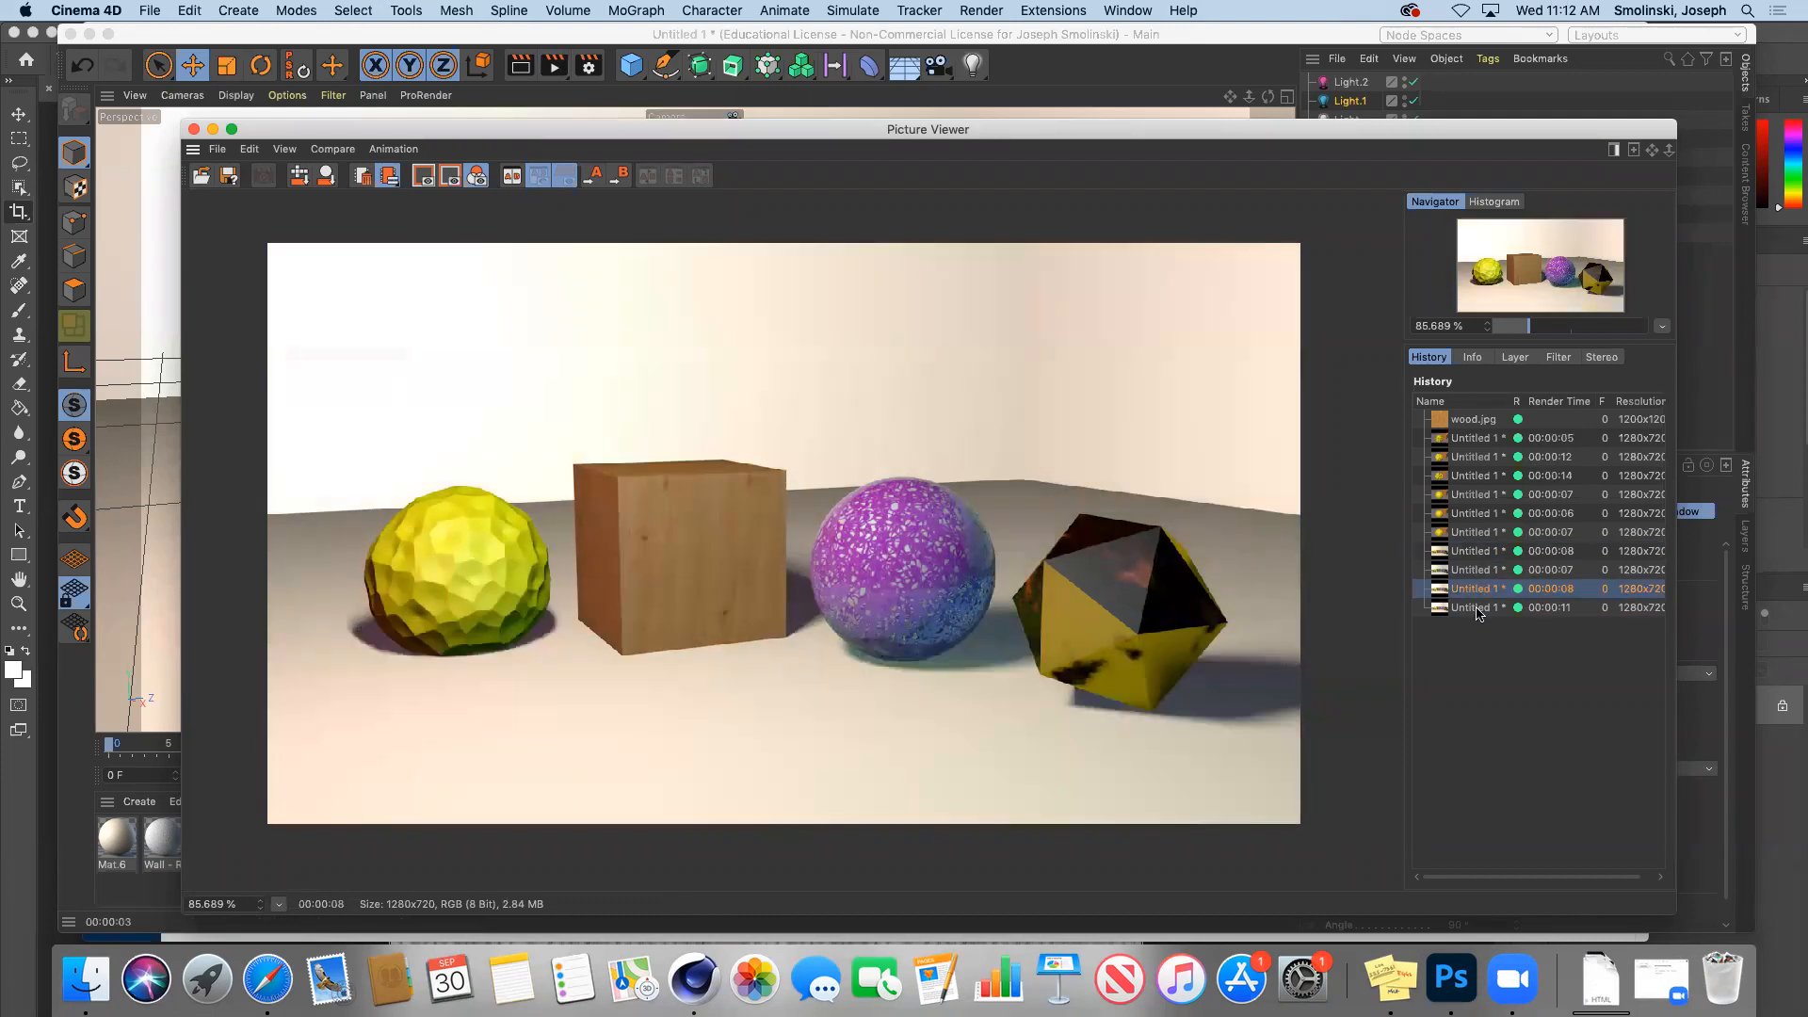
{"action": "left_click", "coordinate": [1476, 610]}
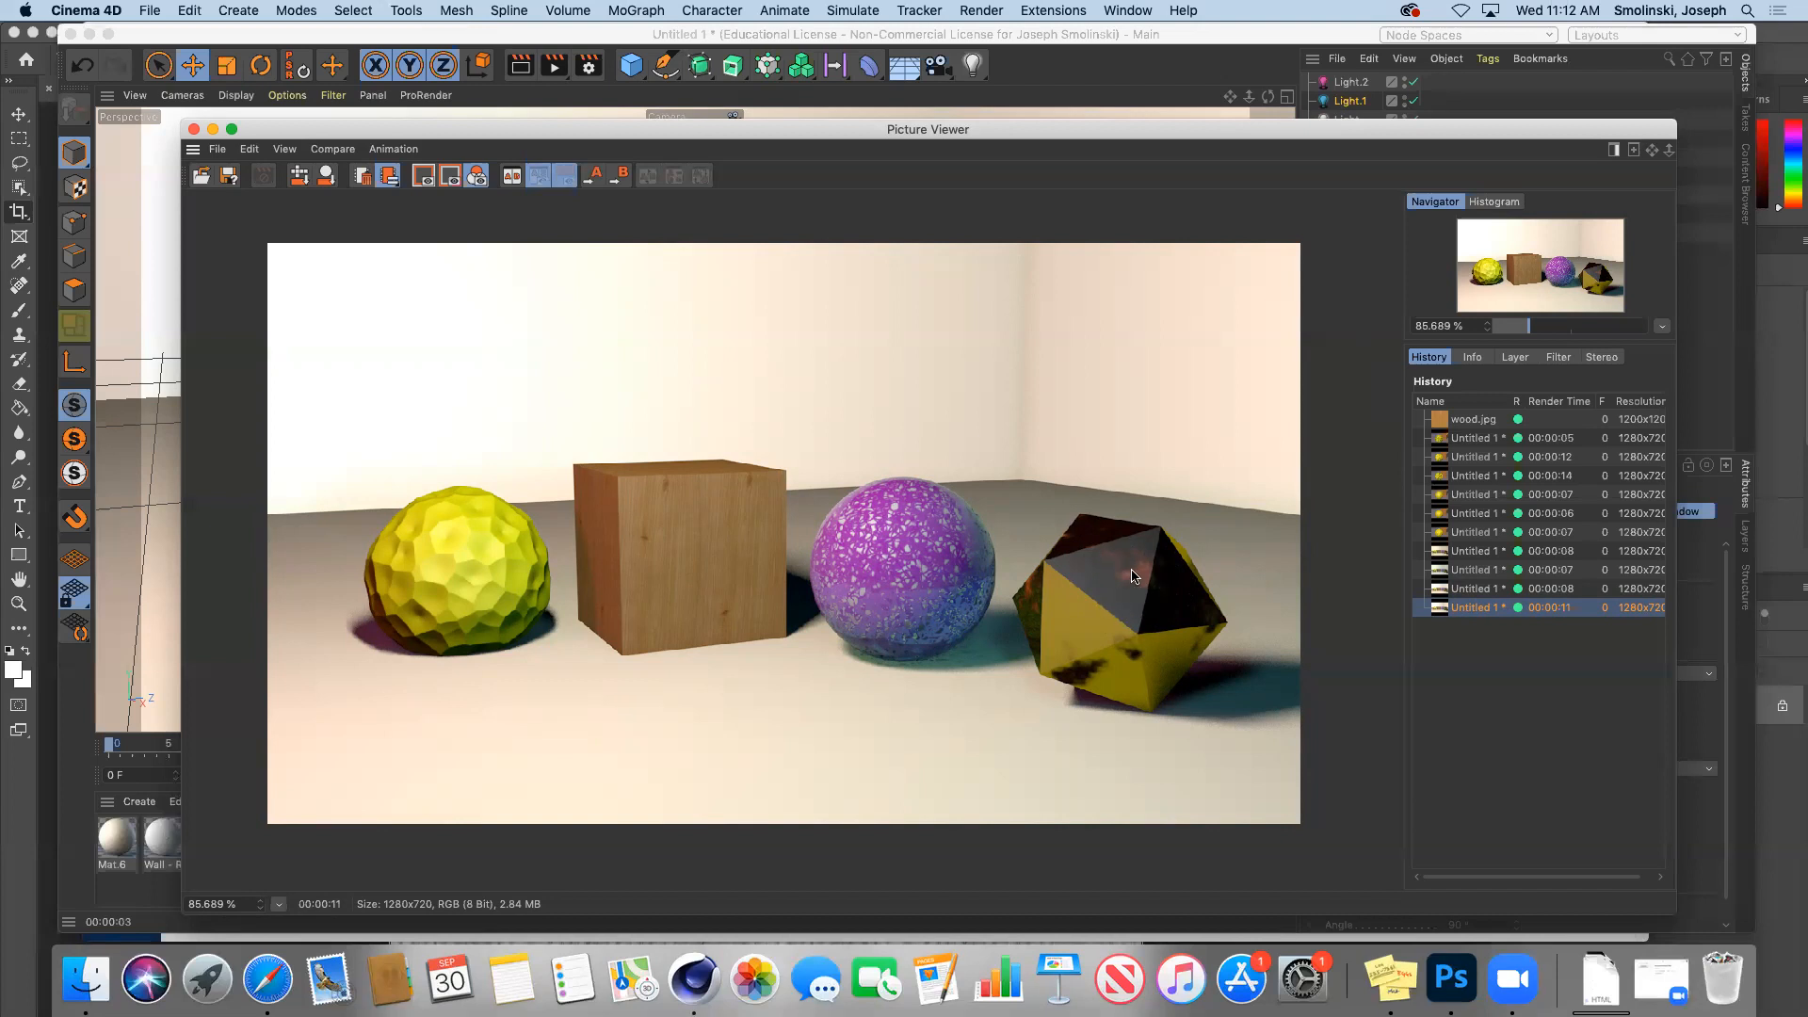
{"action": "left_click", "coordinate": [212, 133]}
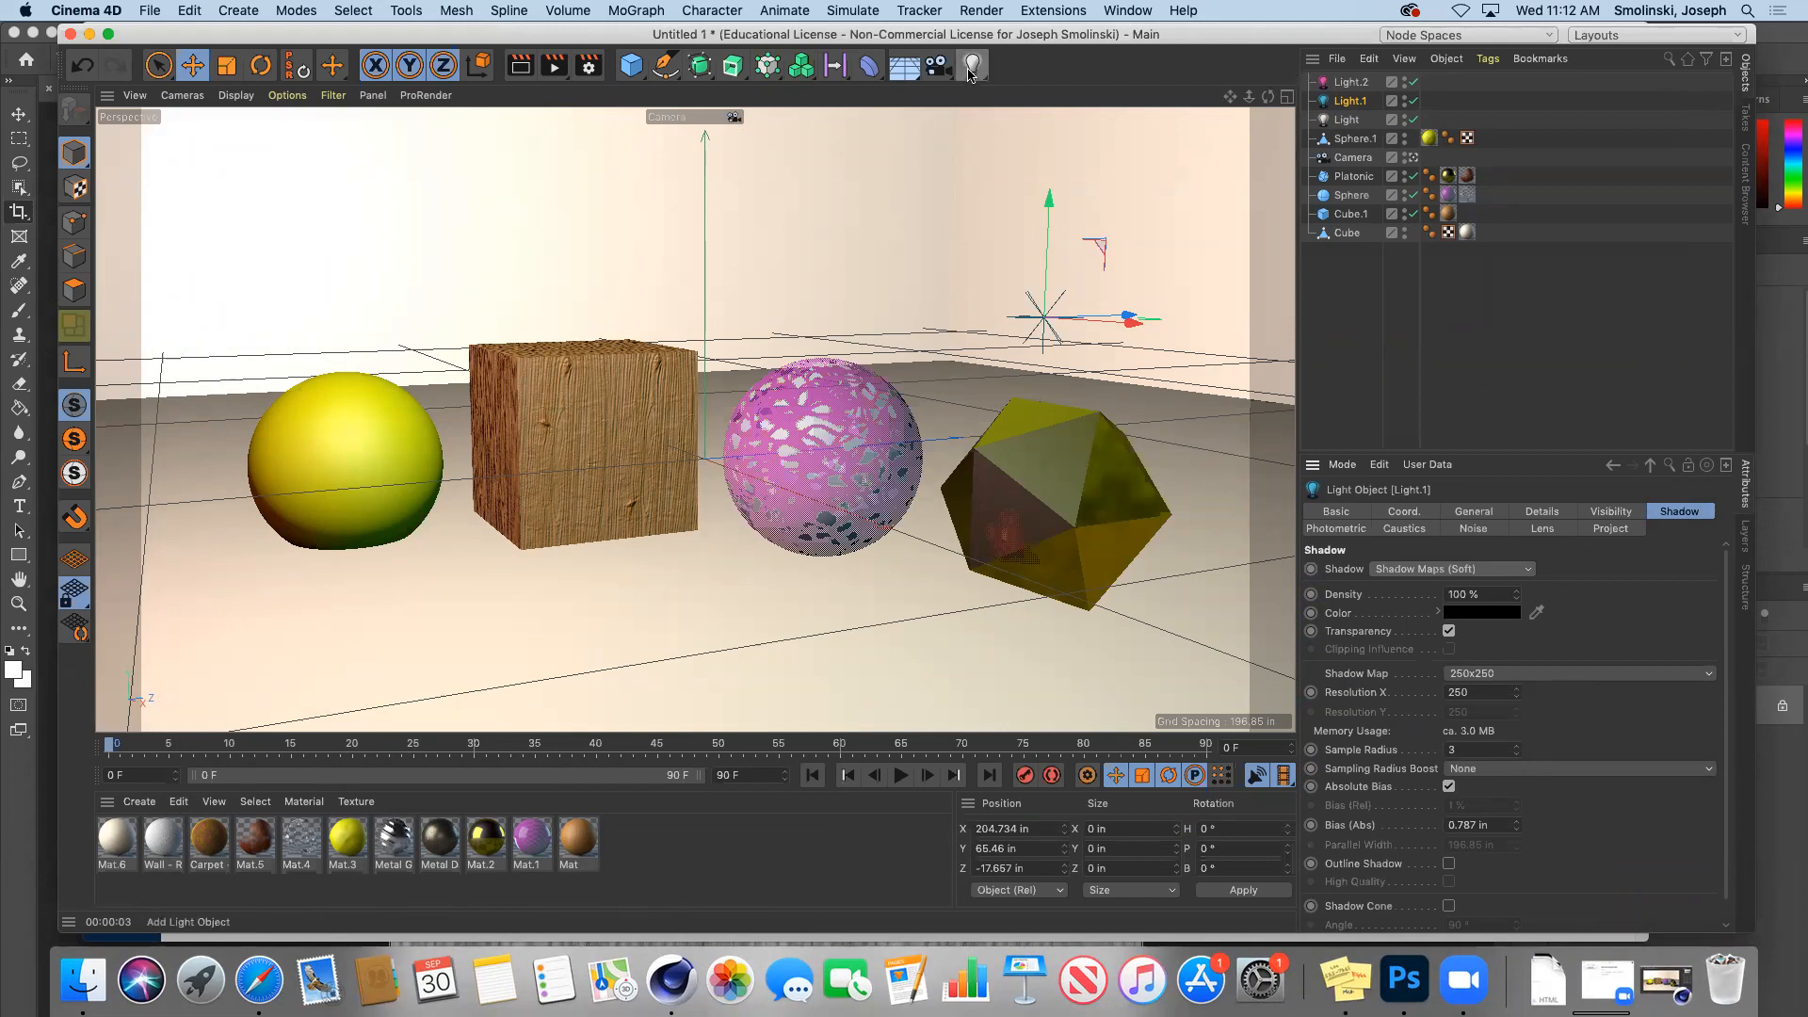
Step: Add Light.3 and colour it orange at H 36°, S 100%
{"action": "left_click_drag", "start_coordinate": [970, 72], "coordinate": [1025, 97]}
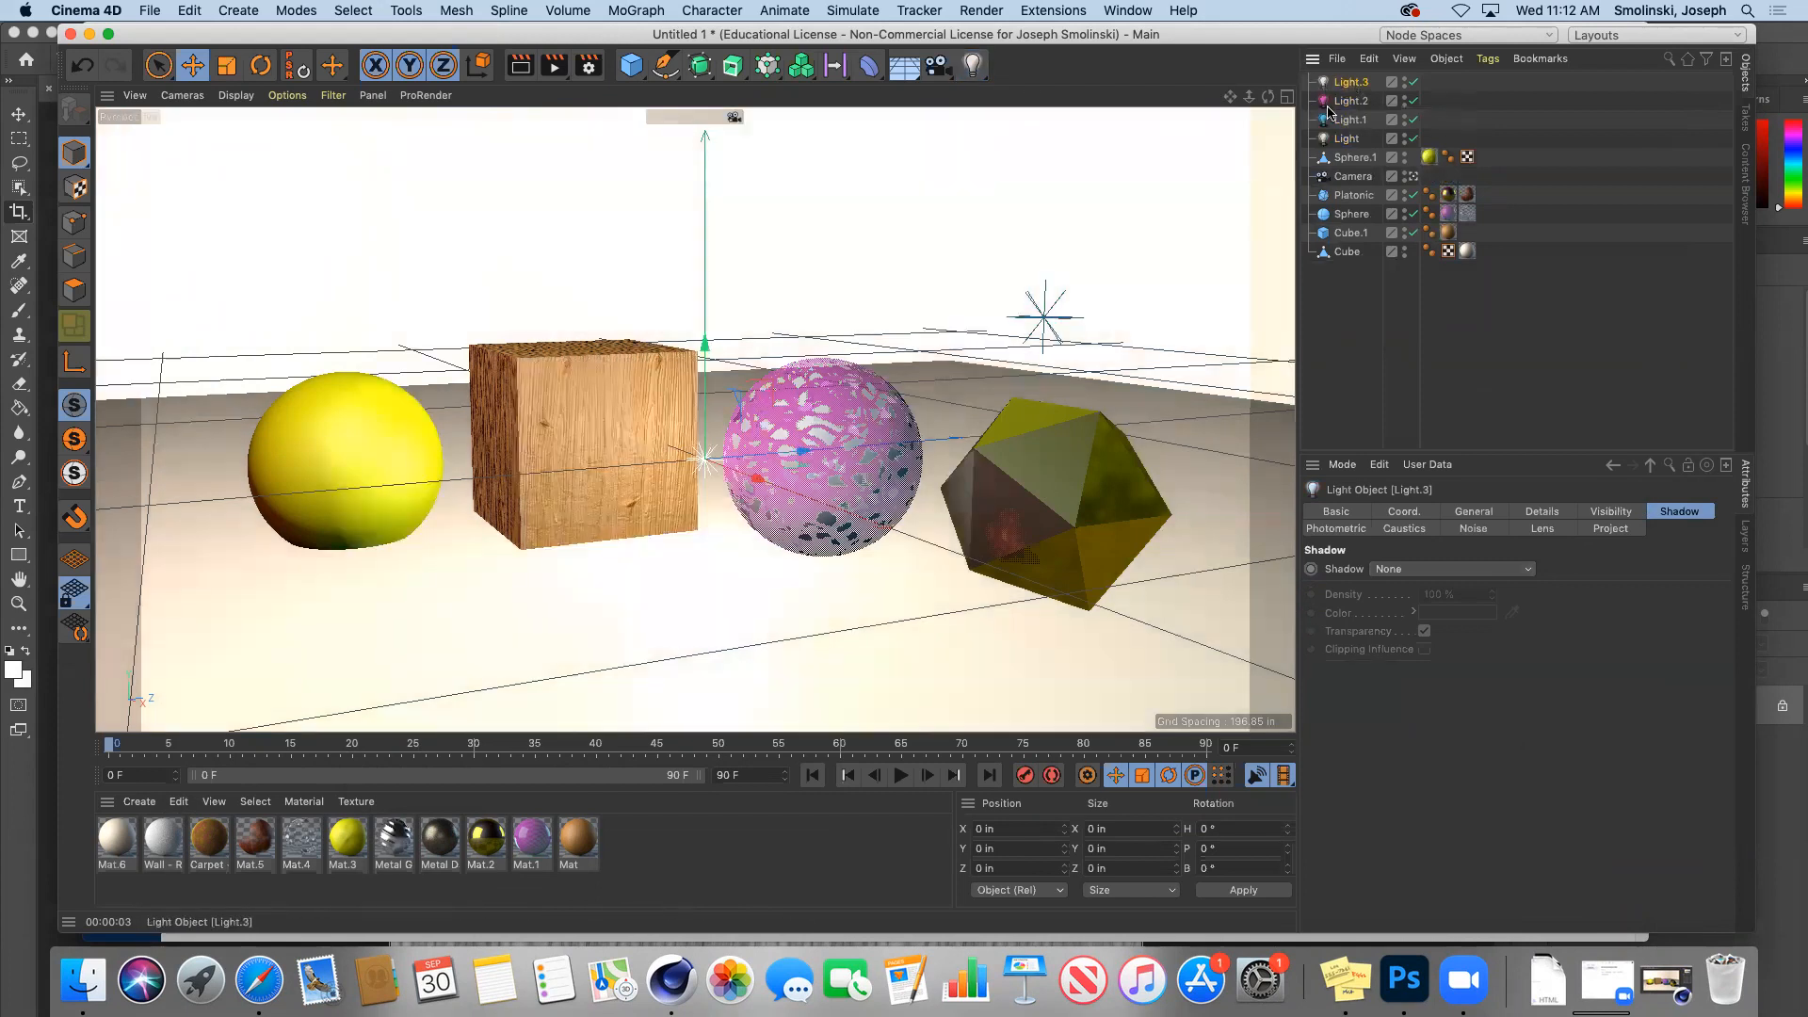
{"action": "left_click", "coordinate": [1474, 511]}
{"action": "left_click", "coordinate": [1583, 618]}
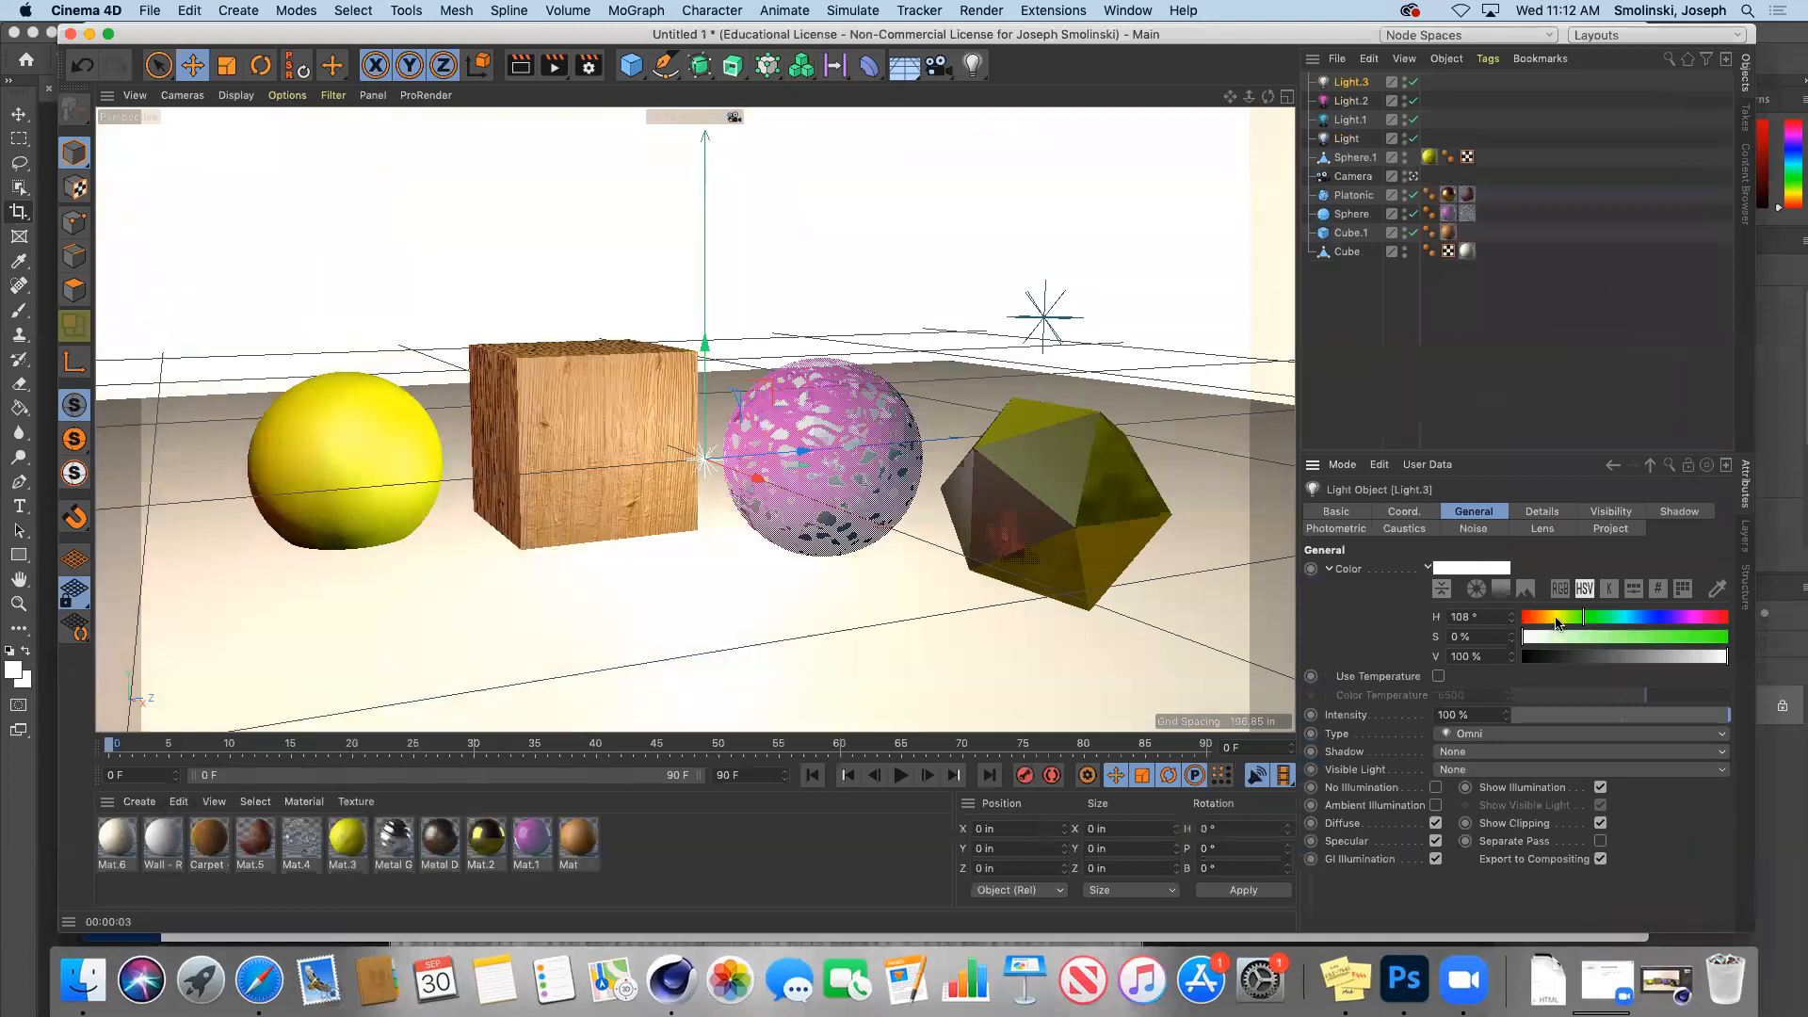
{"action": "left_click", "coordinate": [1557, 620]}
{"action": "left_click", "coordinate": [1543, 618]}
{"action": "left_click", "coordinate": [1720, 640]}
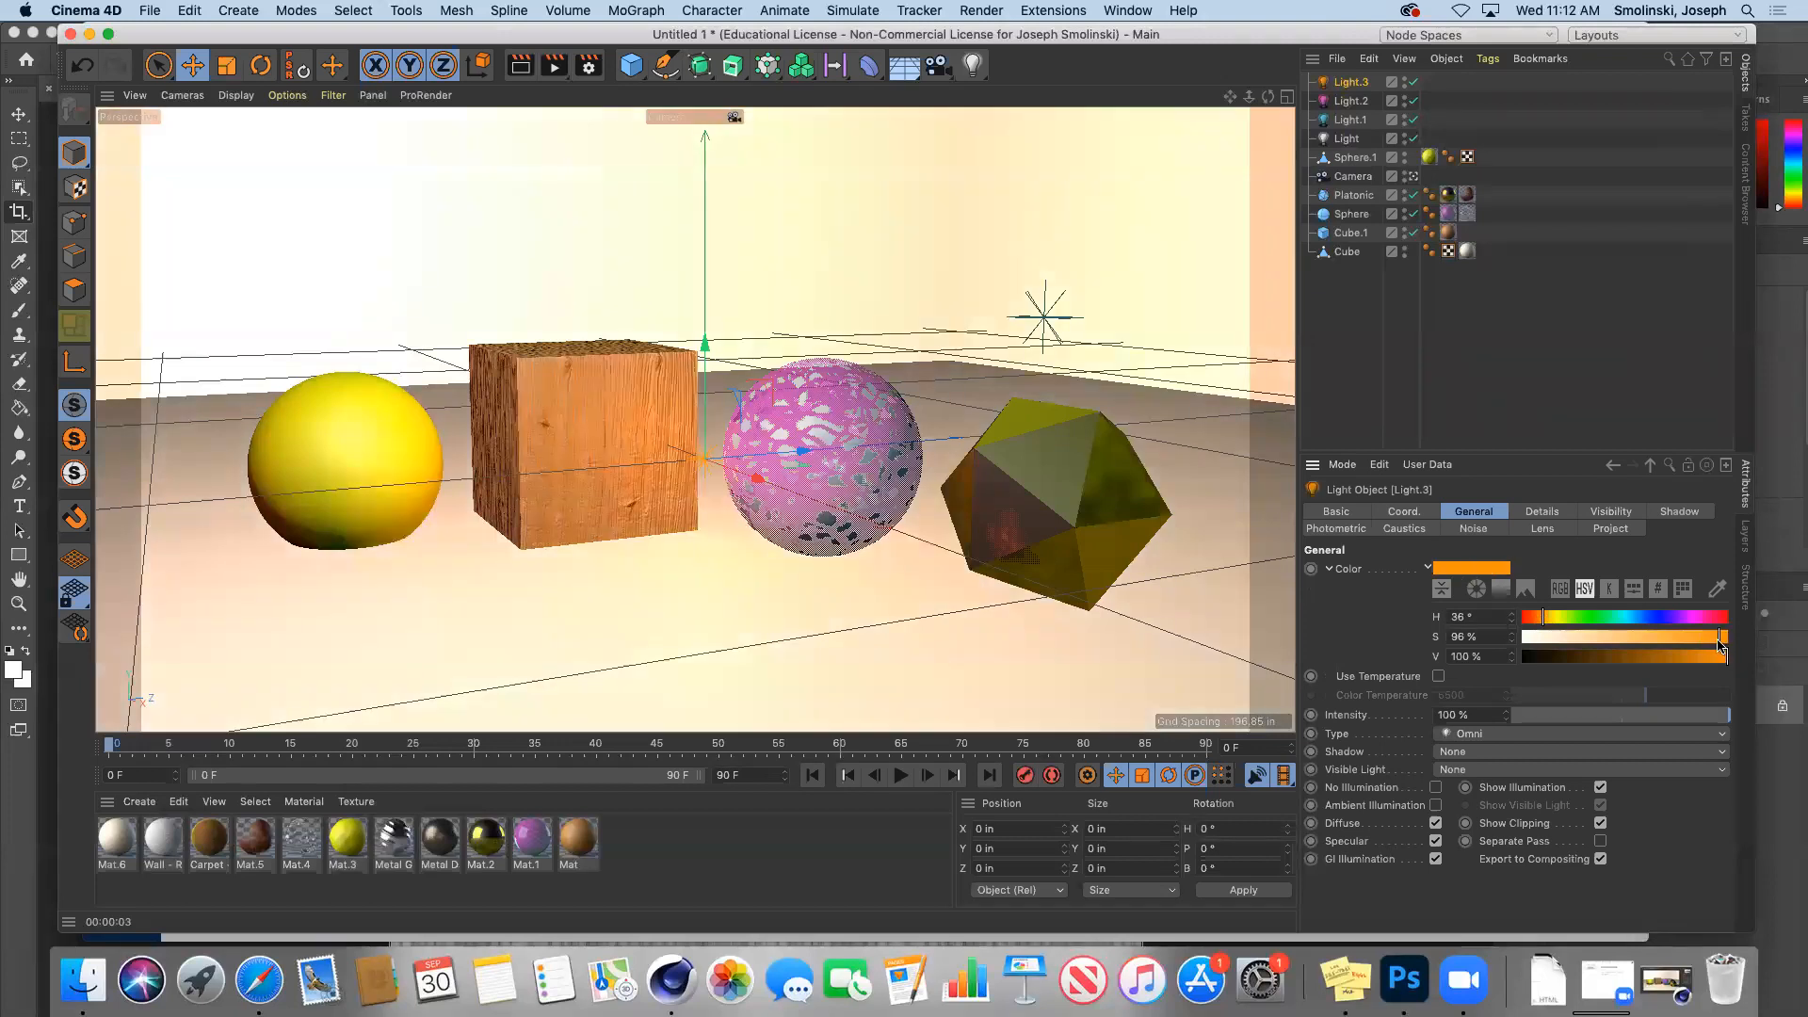
{"action": "left_click", "coordinate": [1720, 640]}
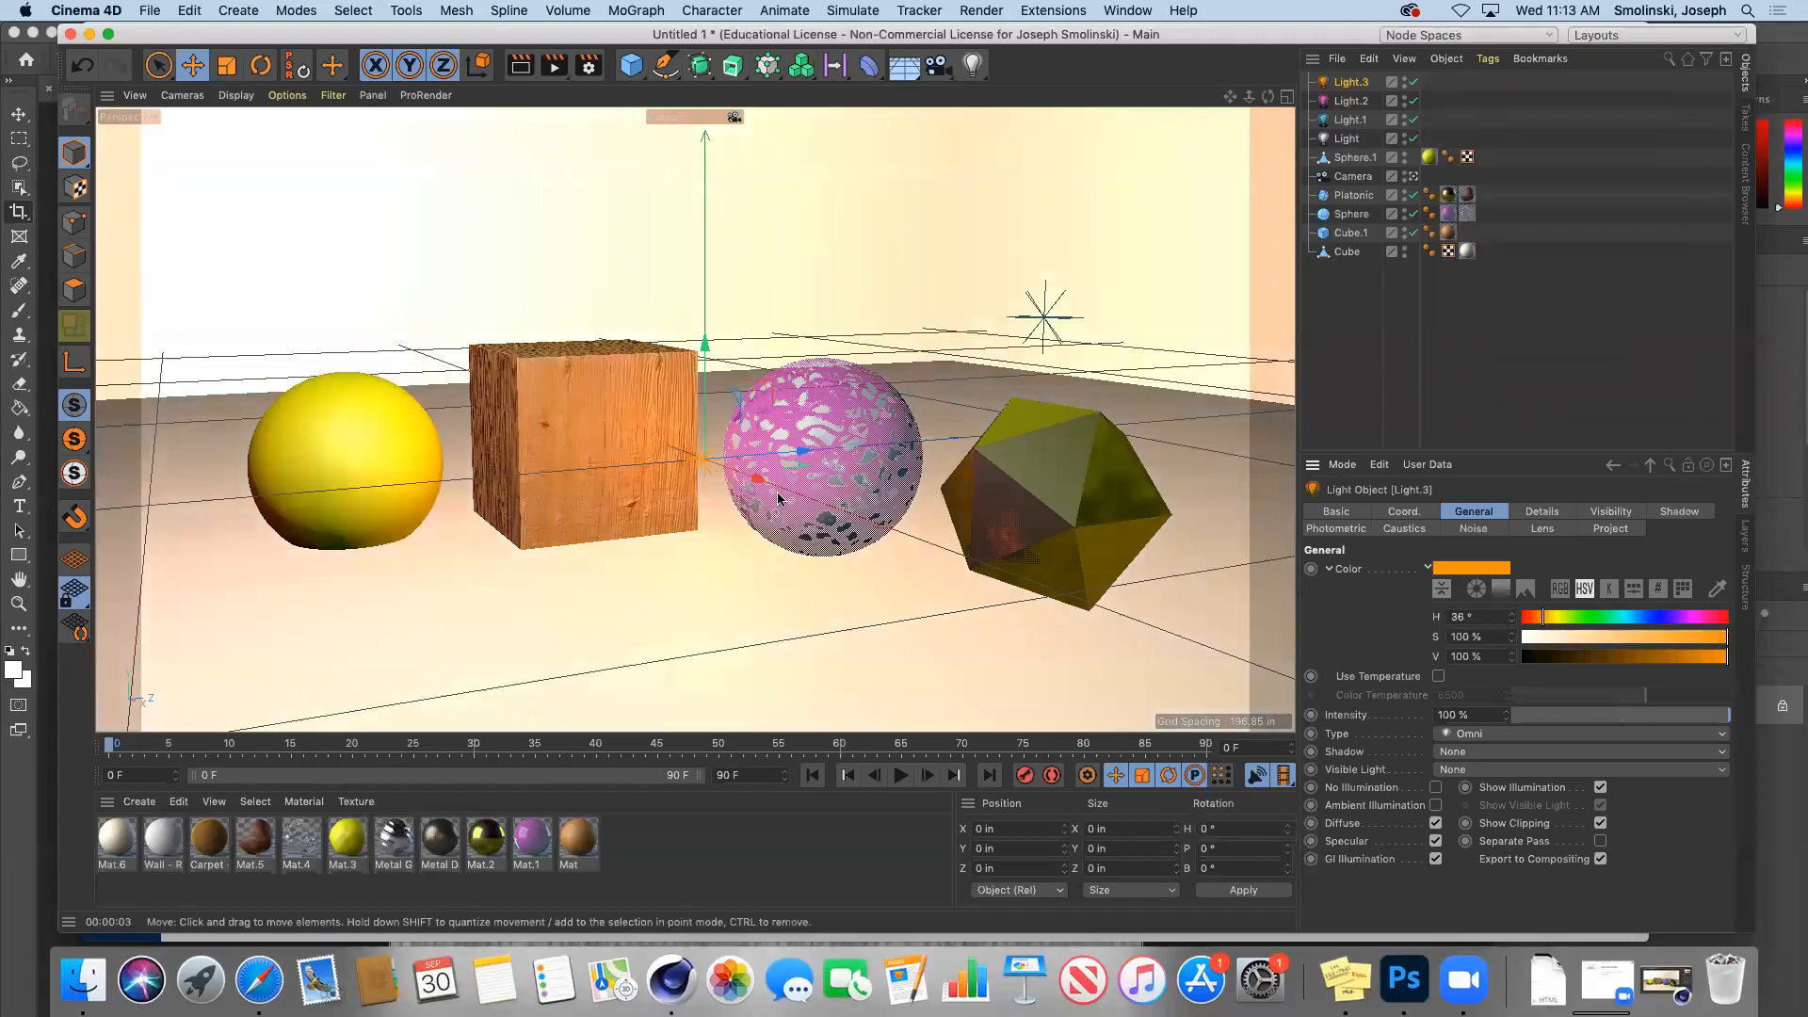
Step: Place Light.3 beside the icosahedron at X 102.058 in, Y -5.939 in
{"action": "left_click_drag", "start_coordinate": [758, 479], "coordinate": [904, 544]}
{"action": "left_click_drag", "start_coordinate": [846, 406], "coordinate": [843, 424]}
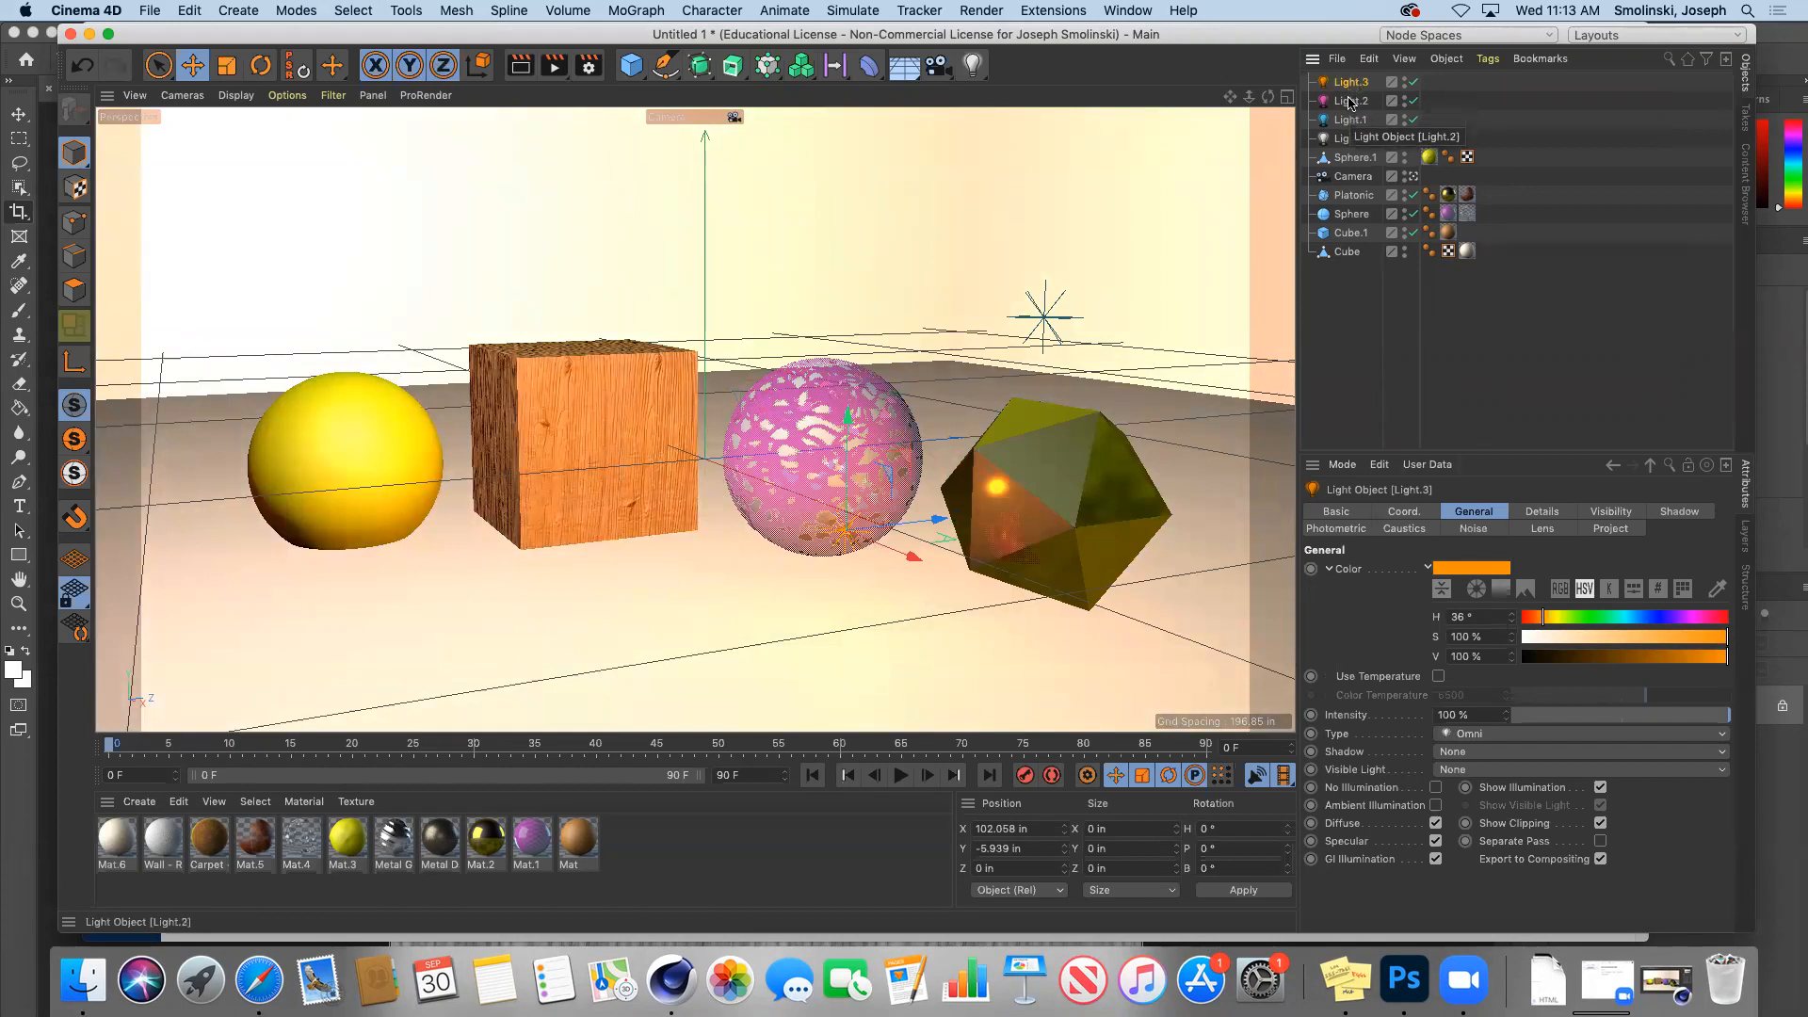
{"action": "left_click", "coordinate": [1609, 531]}
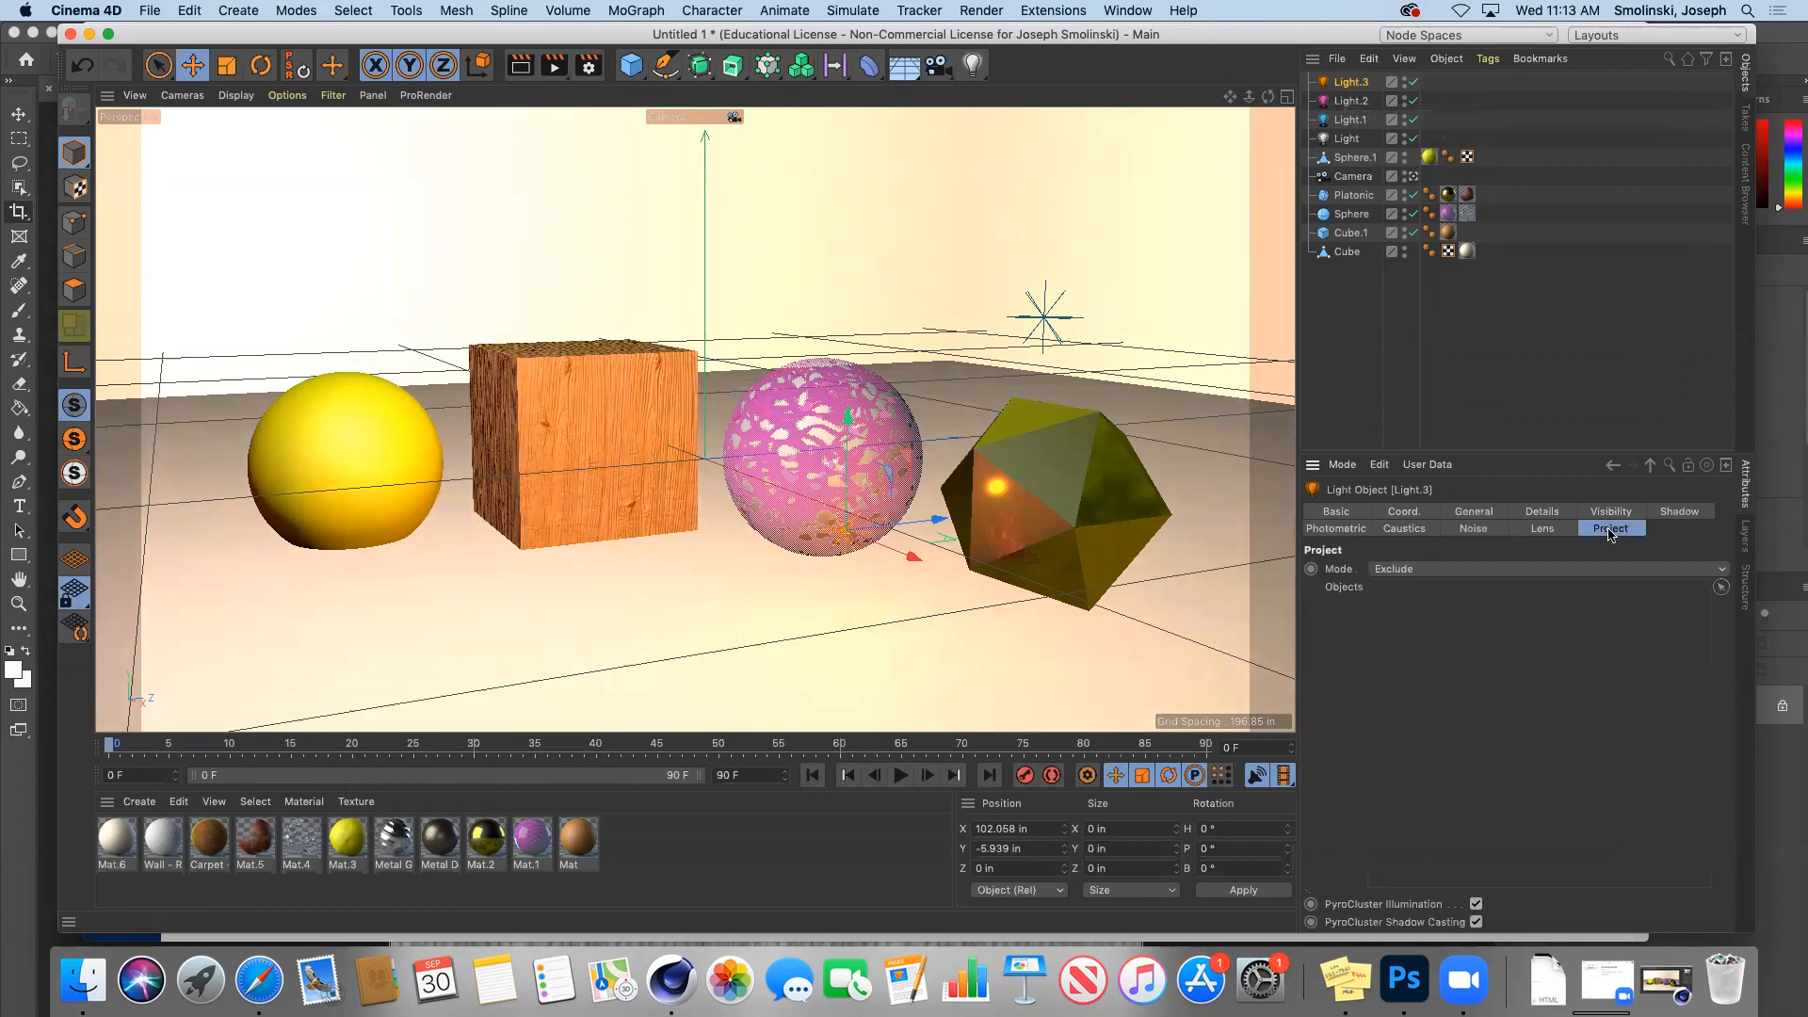
Step: Set Light.3's Project mode to Include with only the Platonic, then render the scene
{"action": "left_click", "coordinate": [1404, 570]}
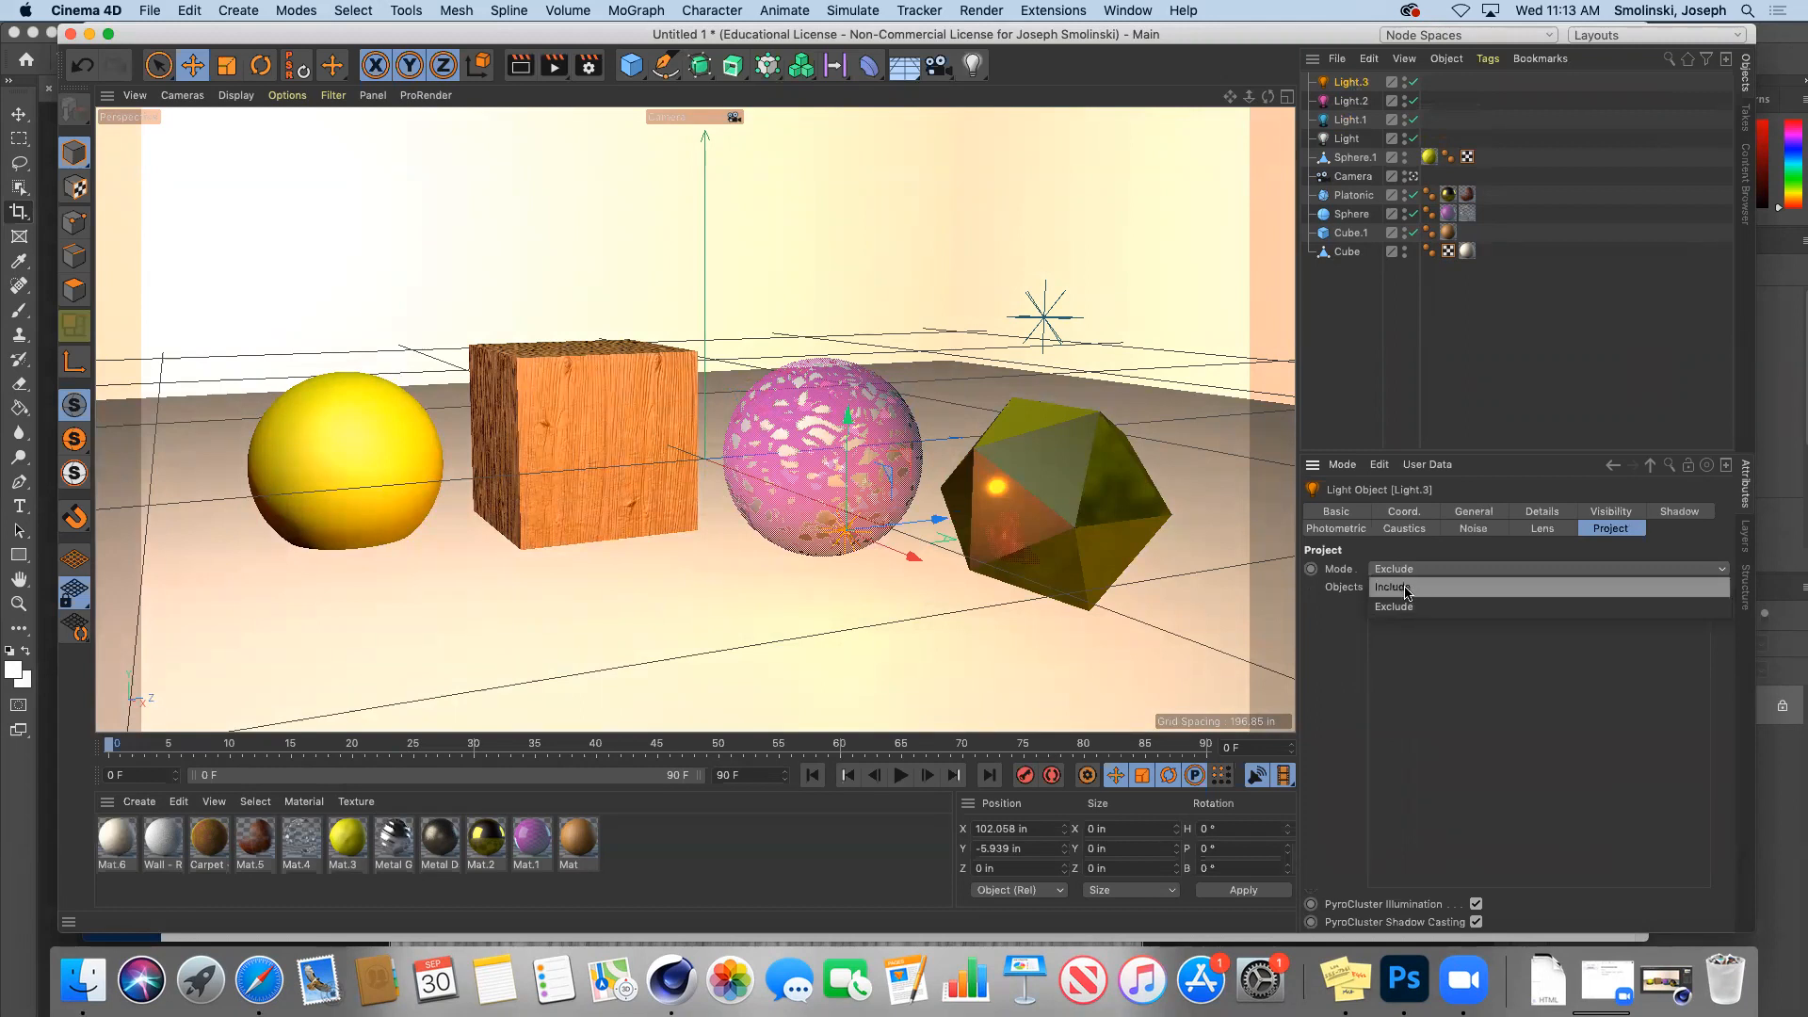
{"action": "left_click", "coordinate": [1407, 588]}
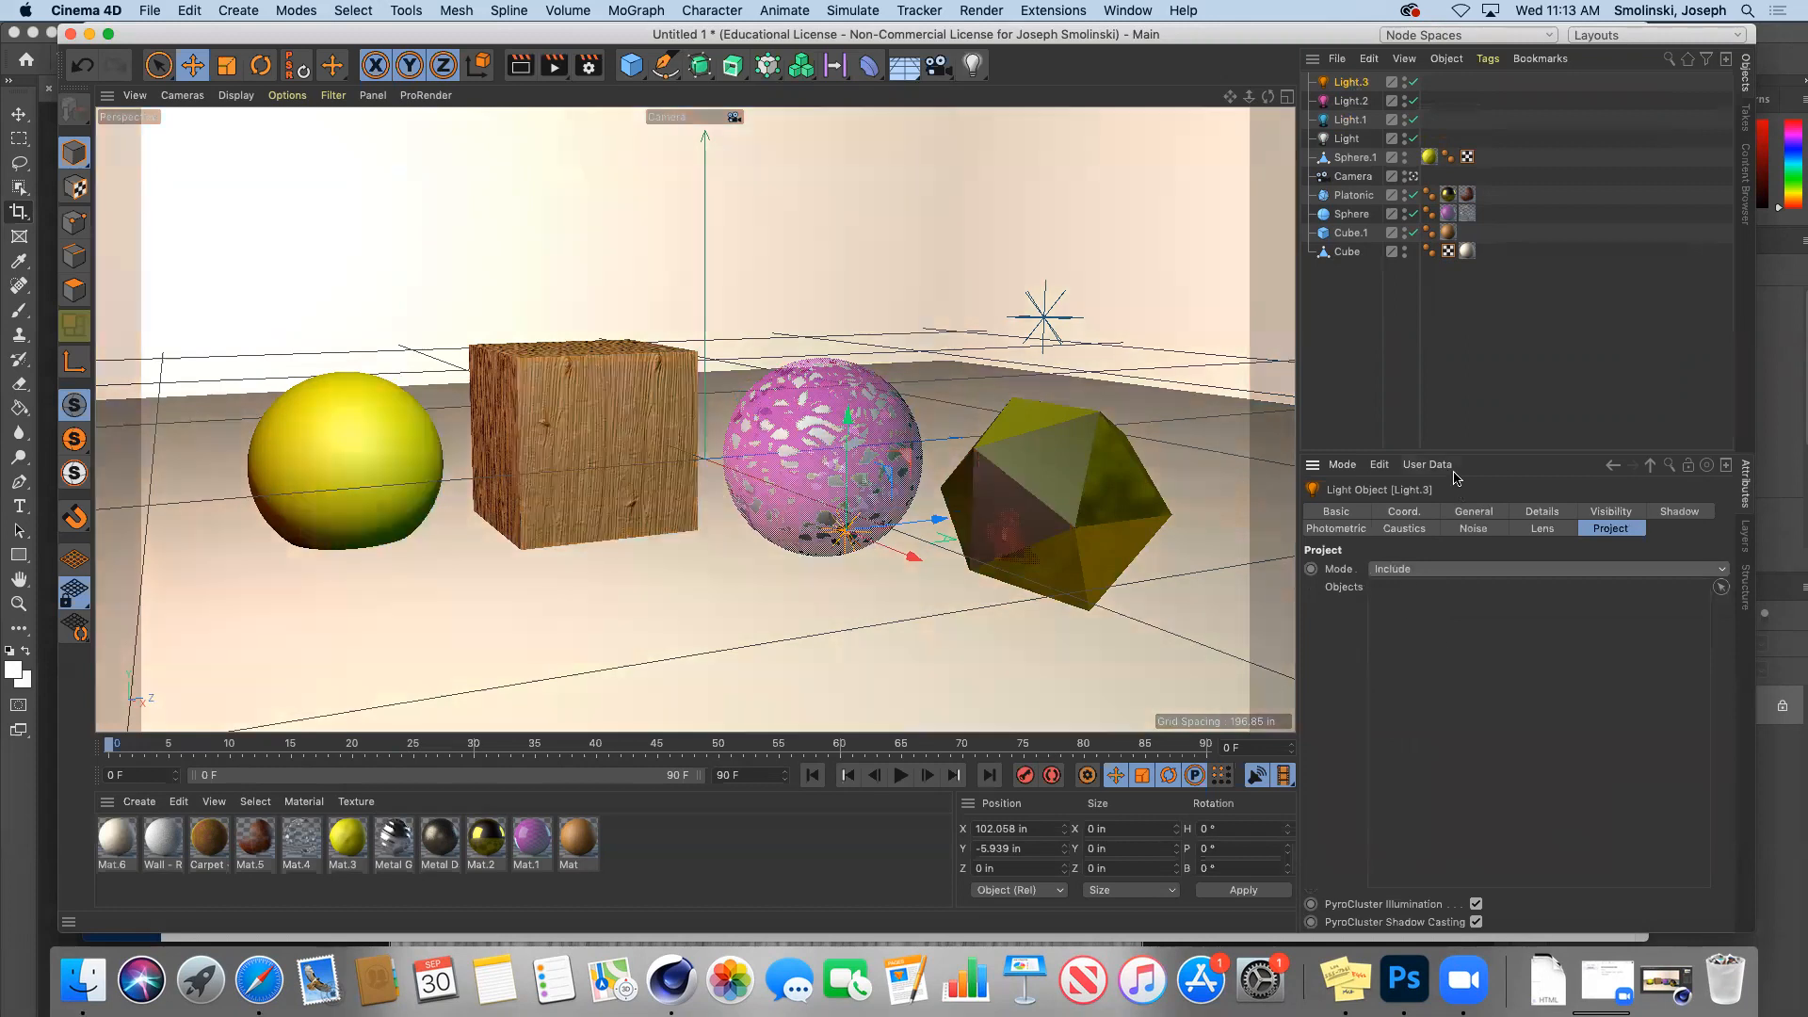
{"action": "left_click_drag", "start_coordinate": [1353, 195], "coordinate": [1481, 637]}
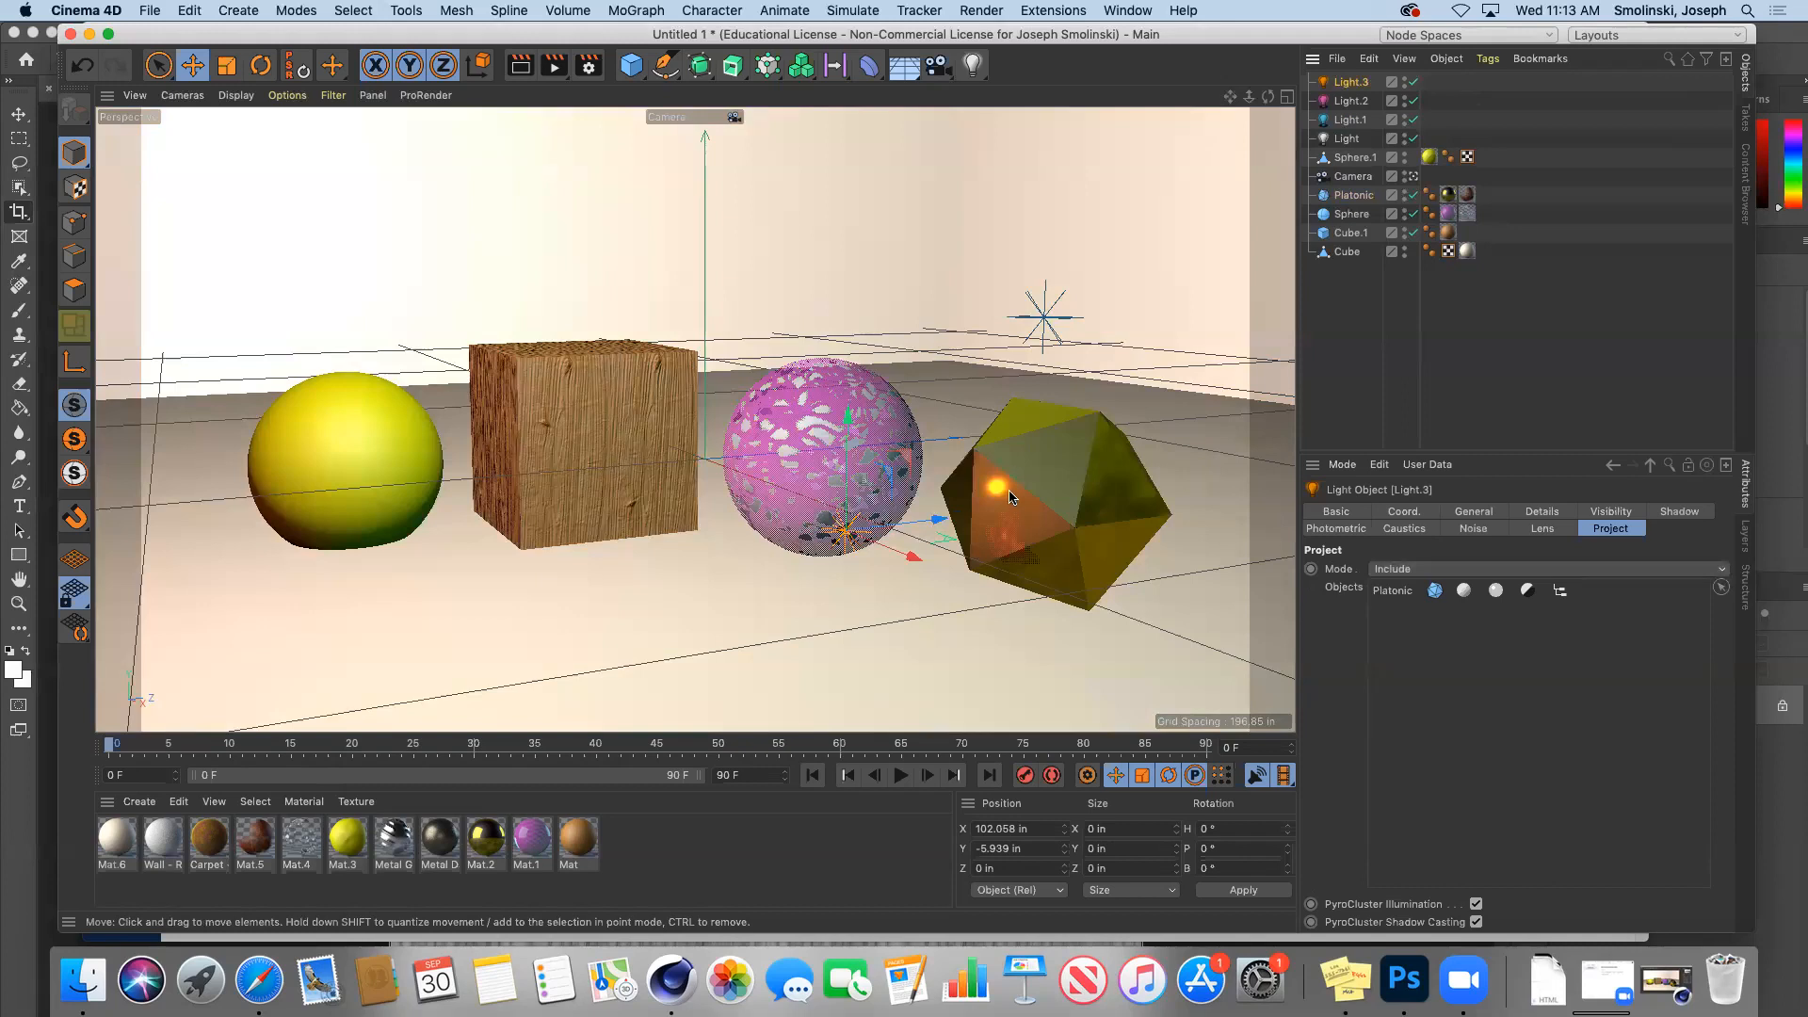
{"action": "left_click", "coordinate": [554, 71]}
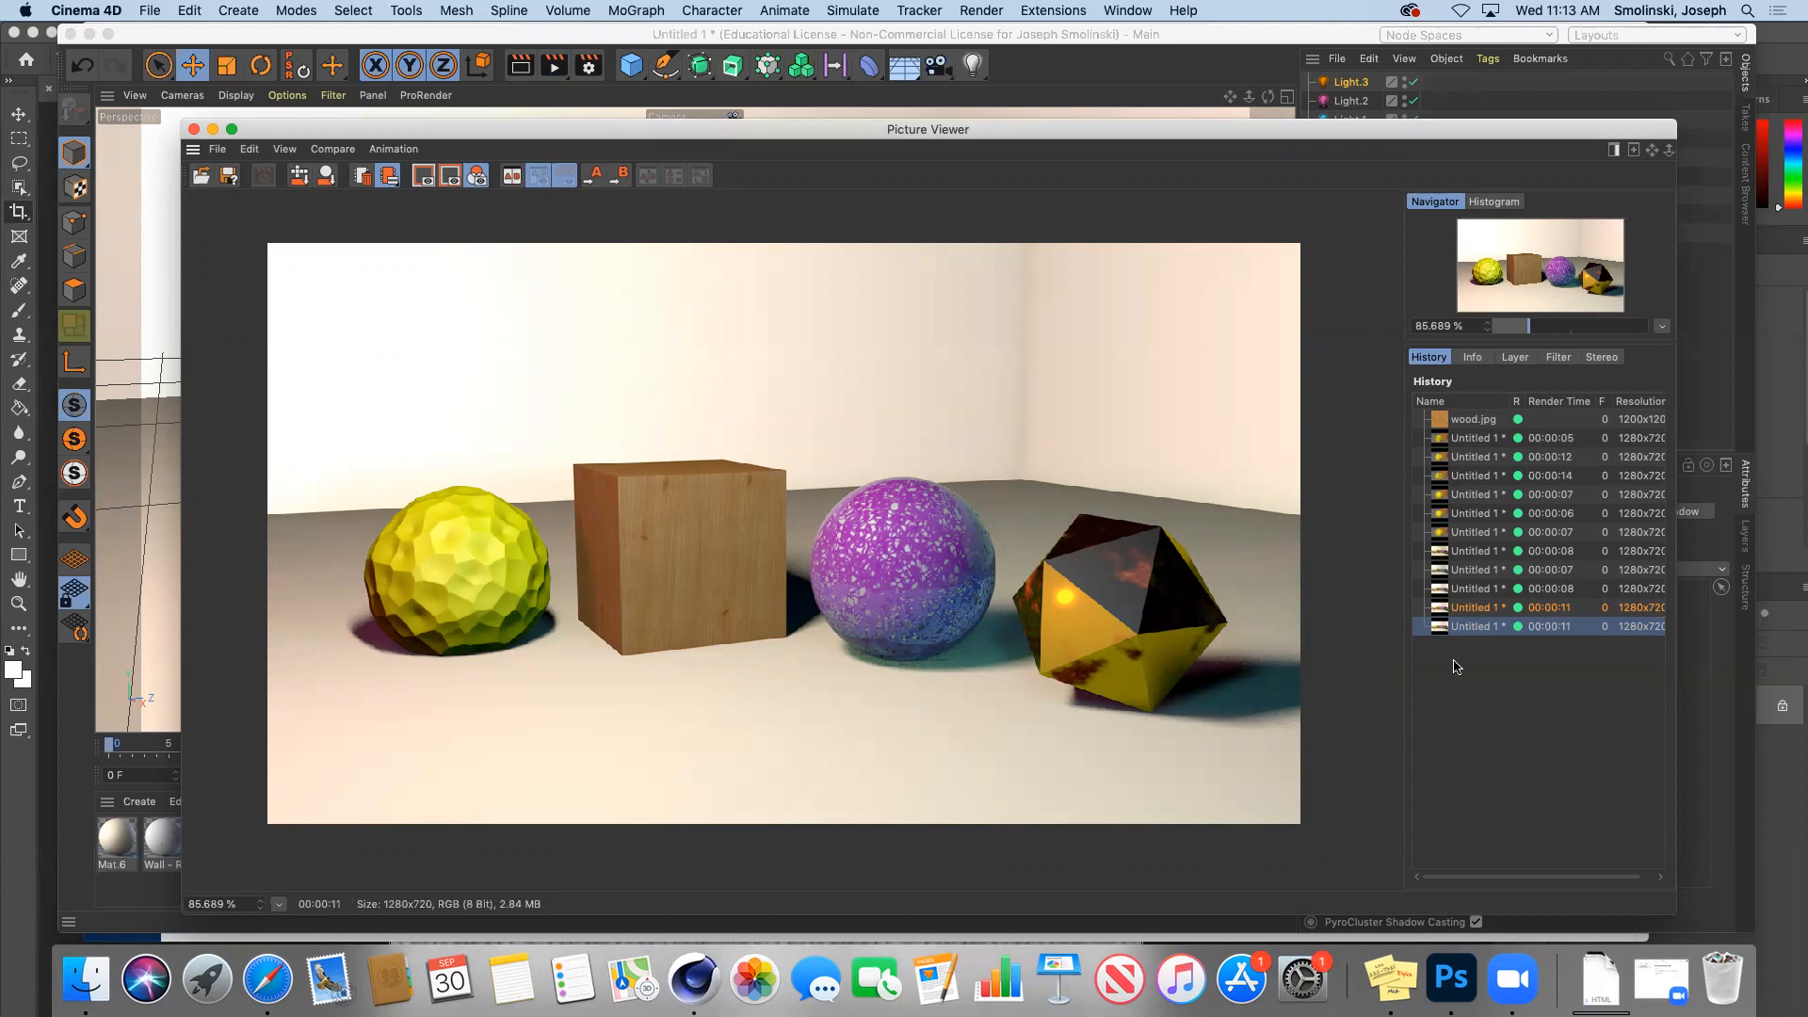
Step: Compare the orange-glow render with the previous one, then put the viewer away
{"action": "left_click", "coordinate": [1481, 609]}
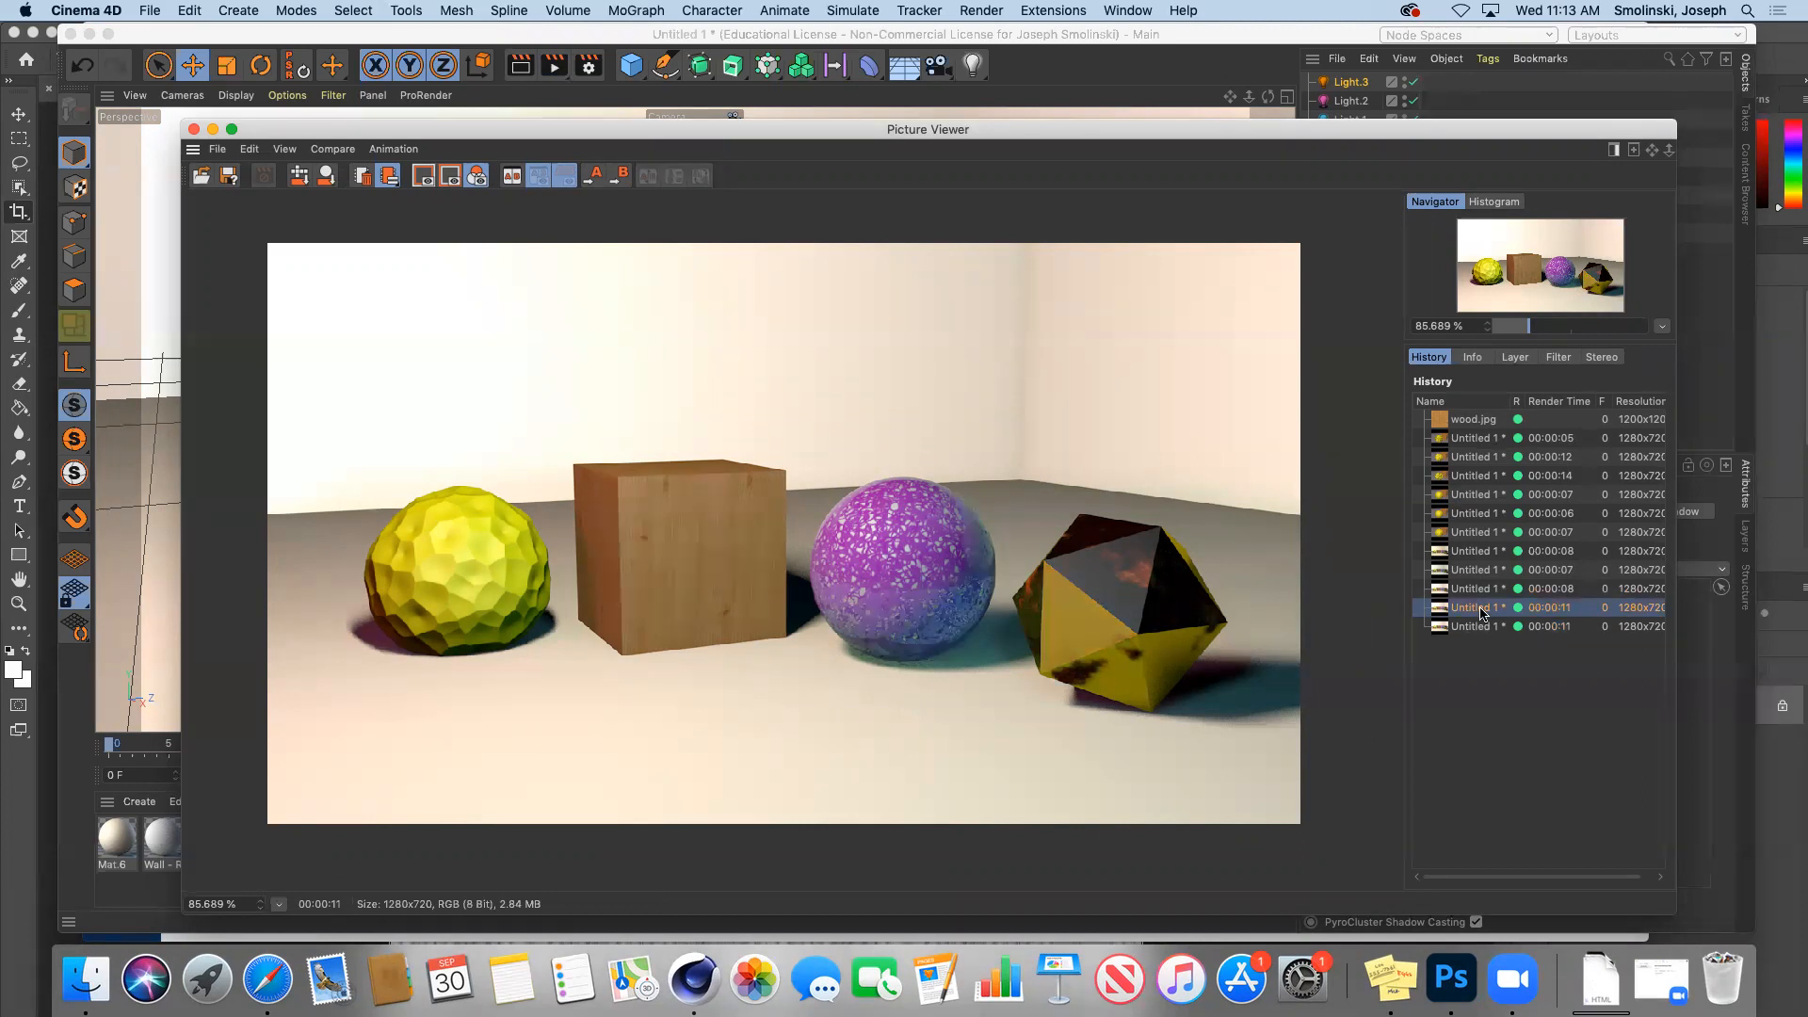
{"action": "left_click", "coordinate": [1482, 627]}
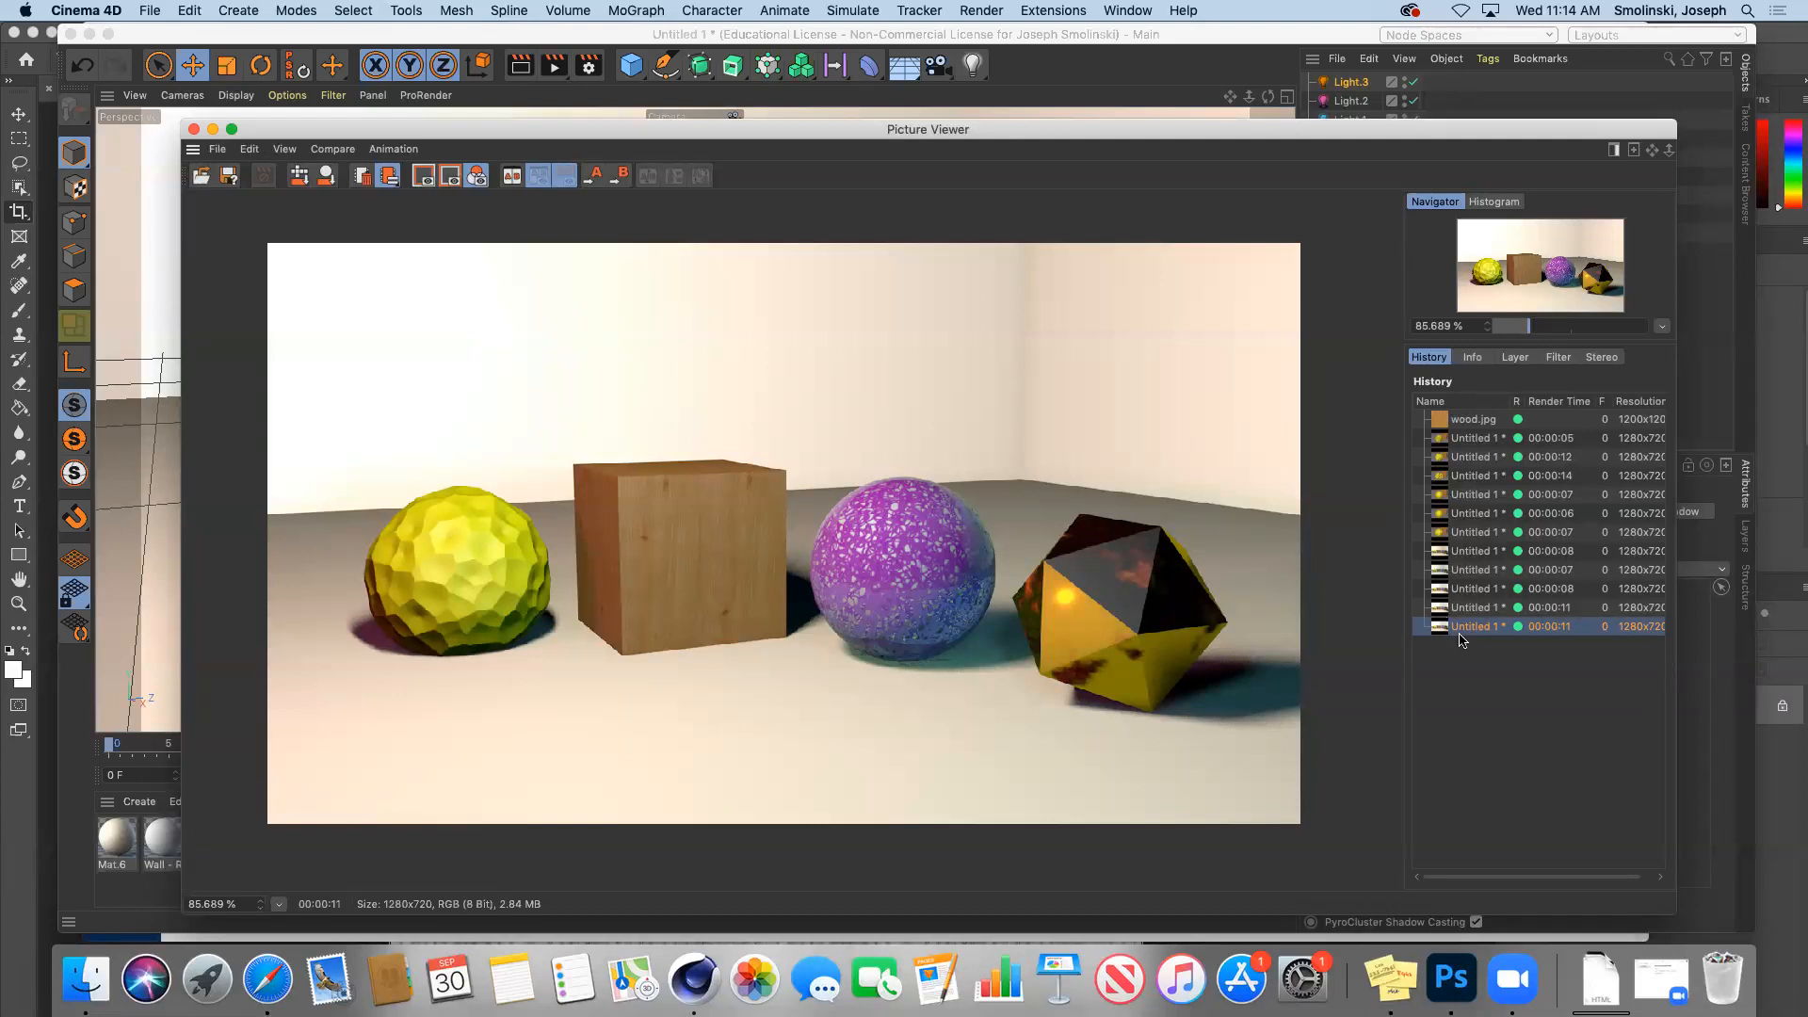
{"action": "left_click", "coordinate": [214, 131]}
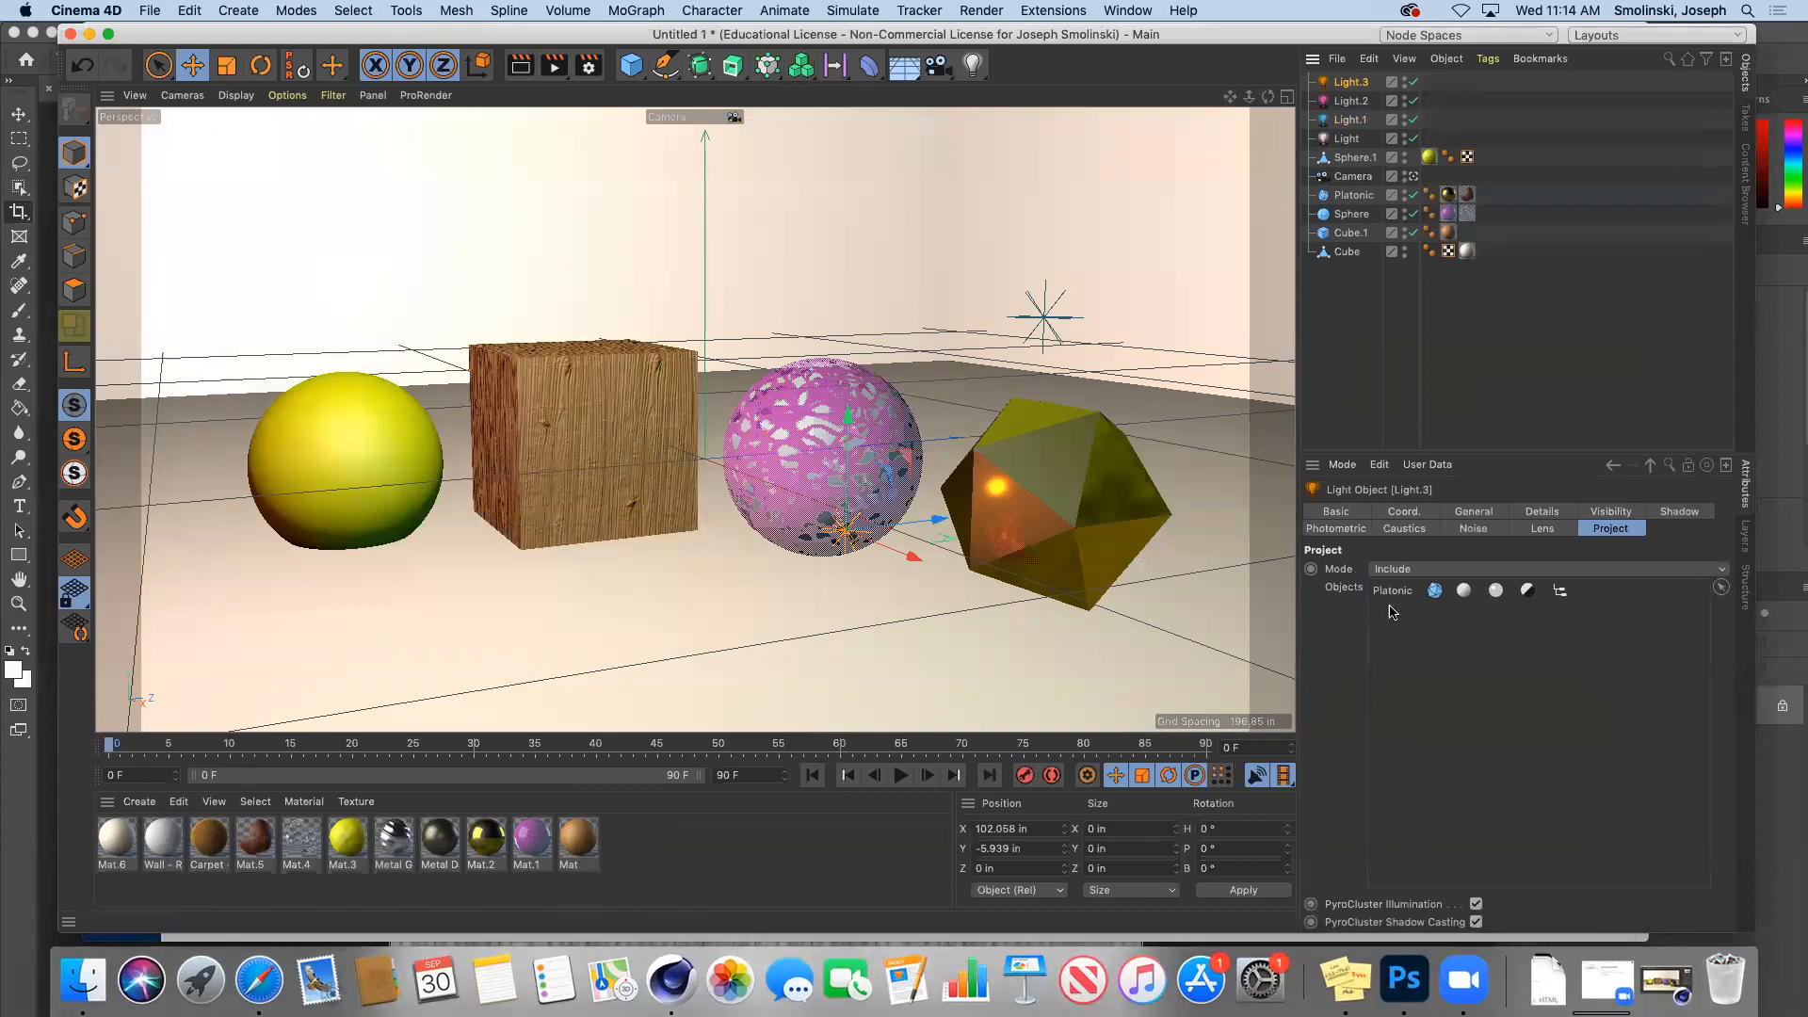
Step: Remove the Platonic from Light.3's object list and render the scene again
{"action": "left_click", "coordinate": [1393, 597]}
{"action": "key", "text": "BackSpace"}
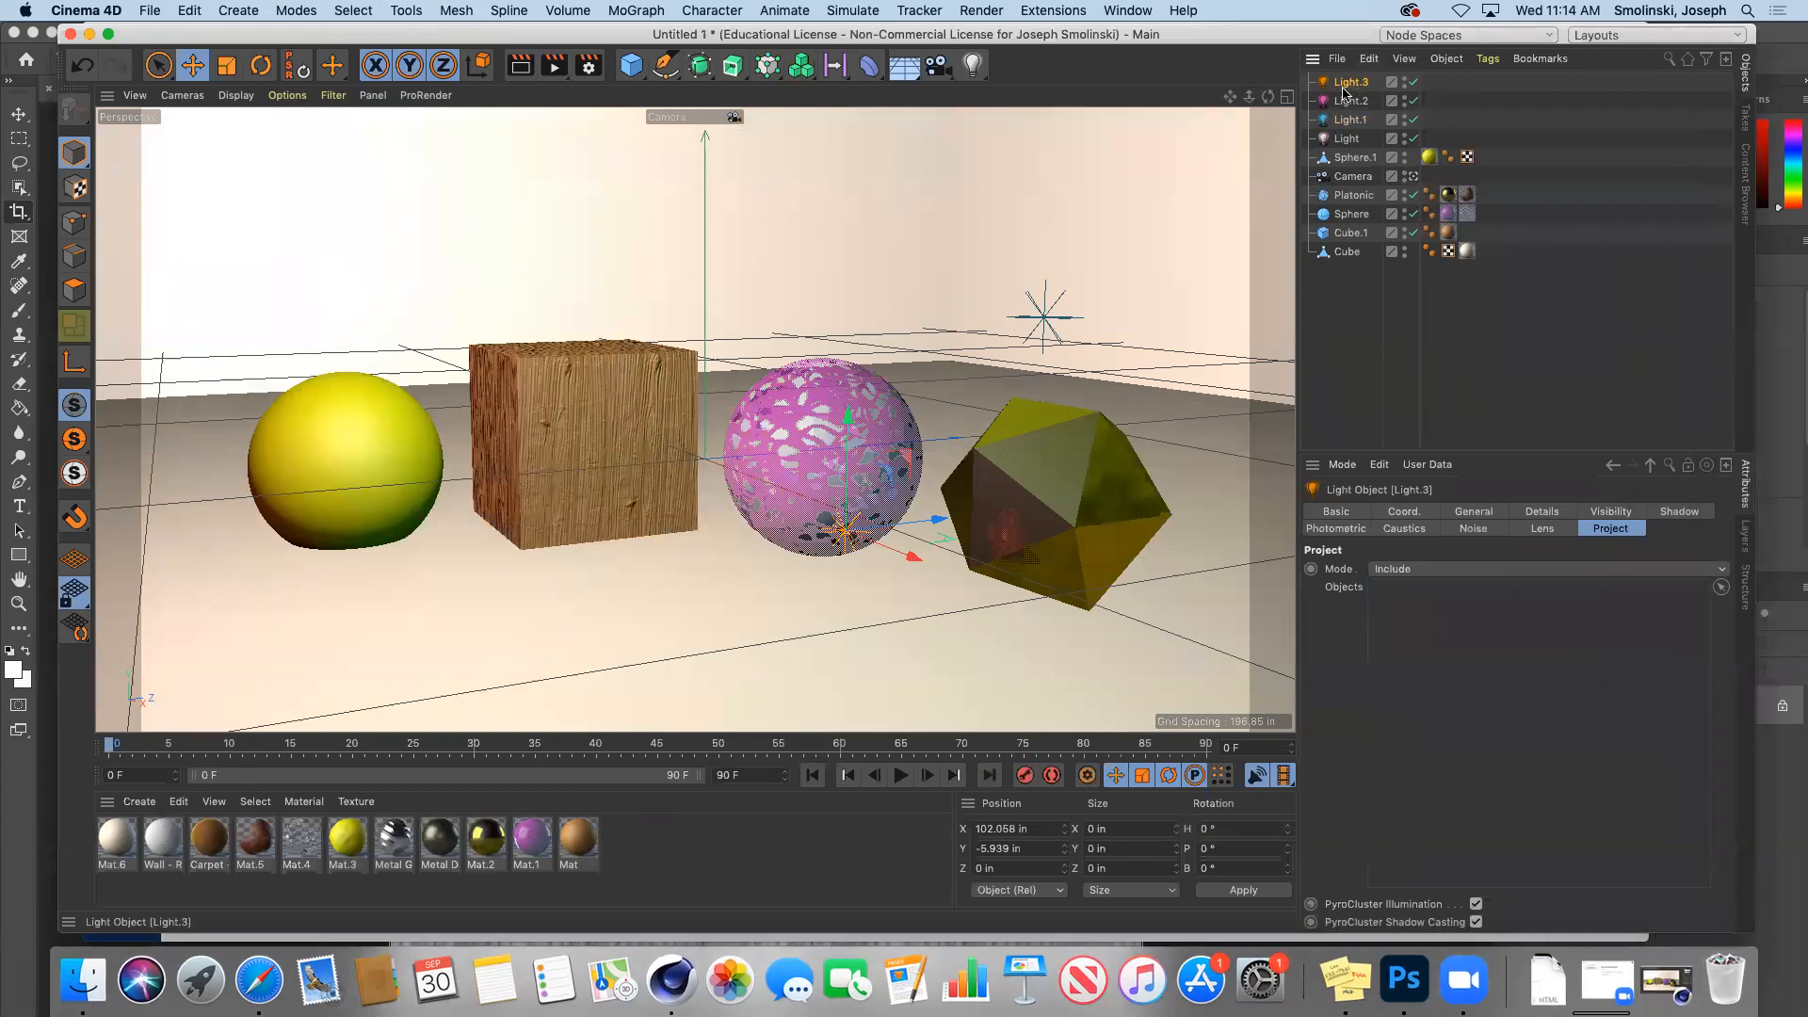
{"action": "left_click", "coordinate": [1474, 512]}
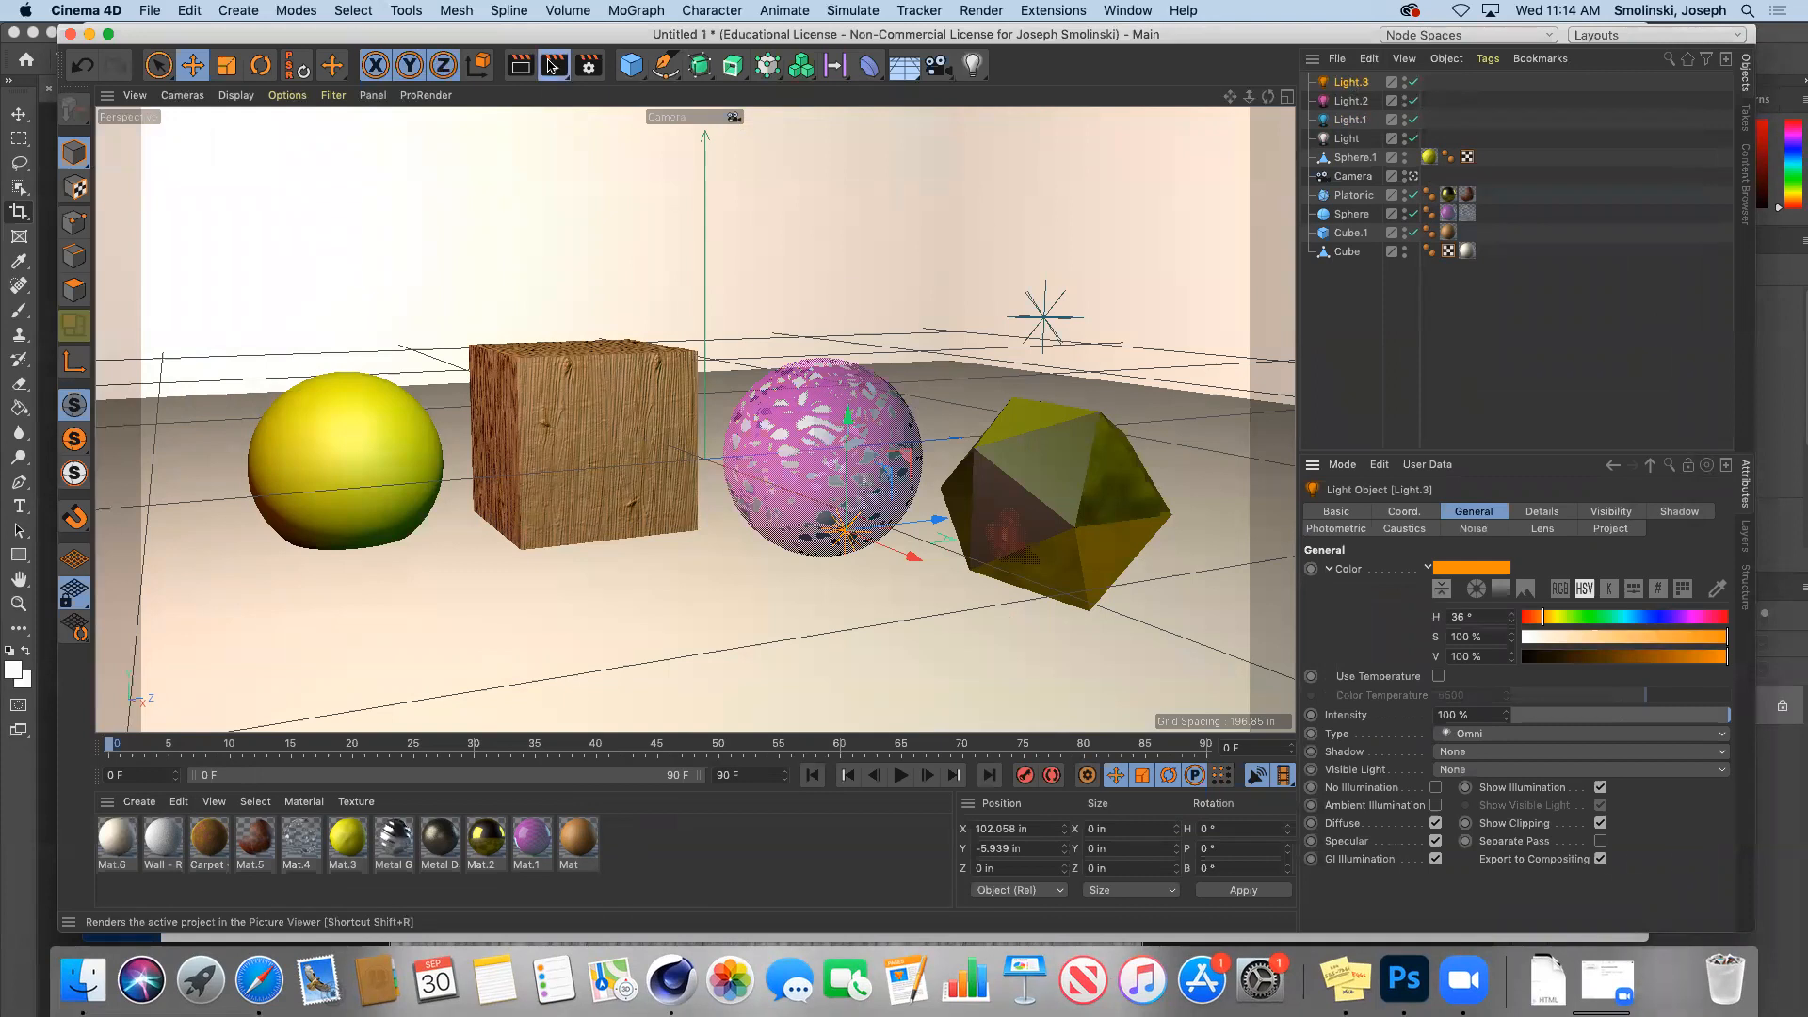
{"action": "left_click", "coordinate": [553, 66]}
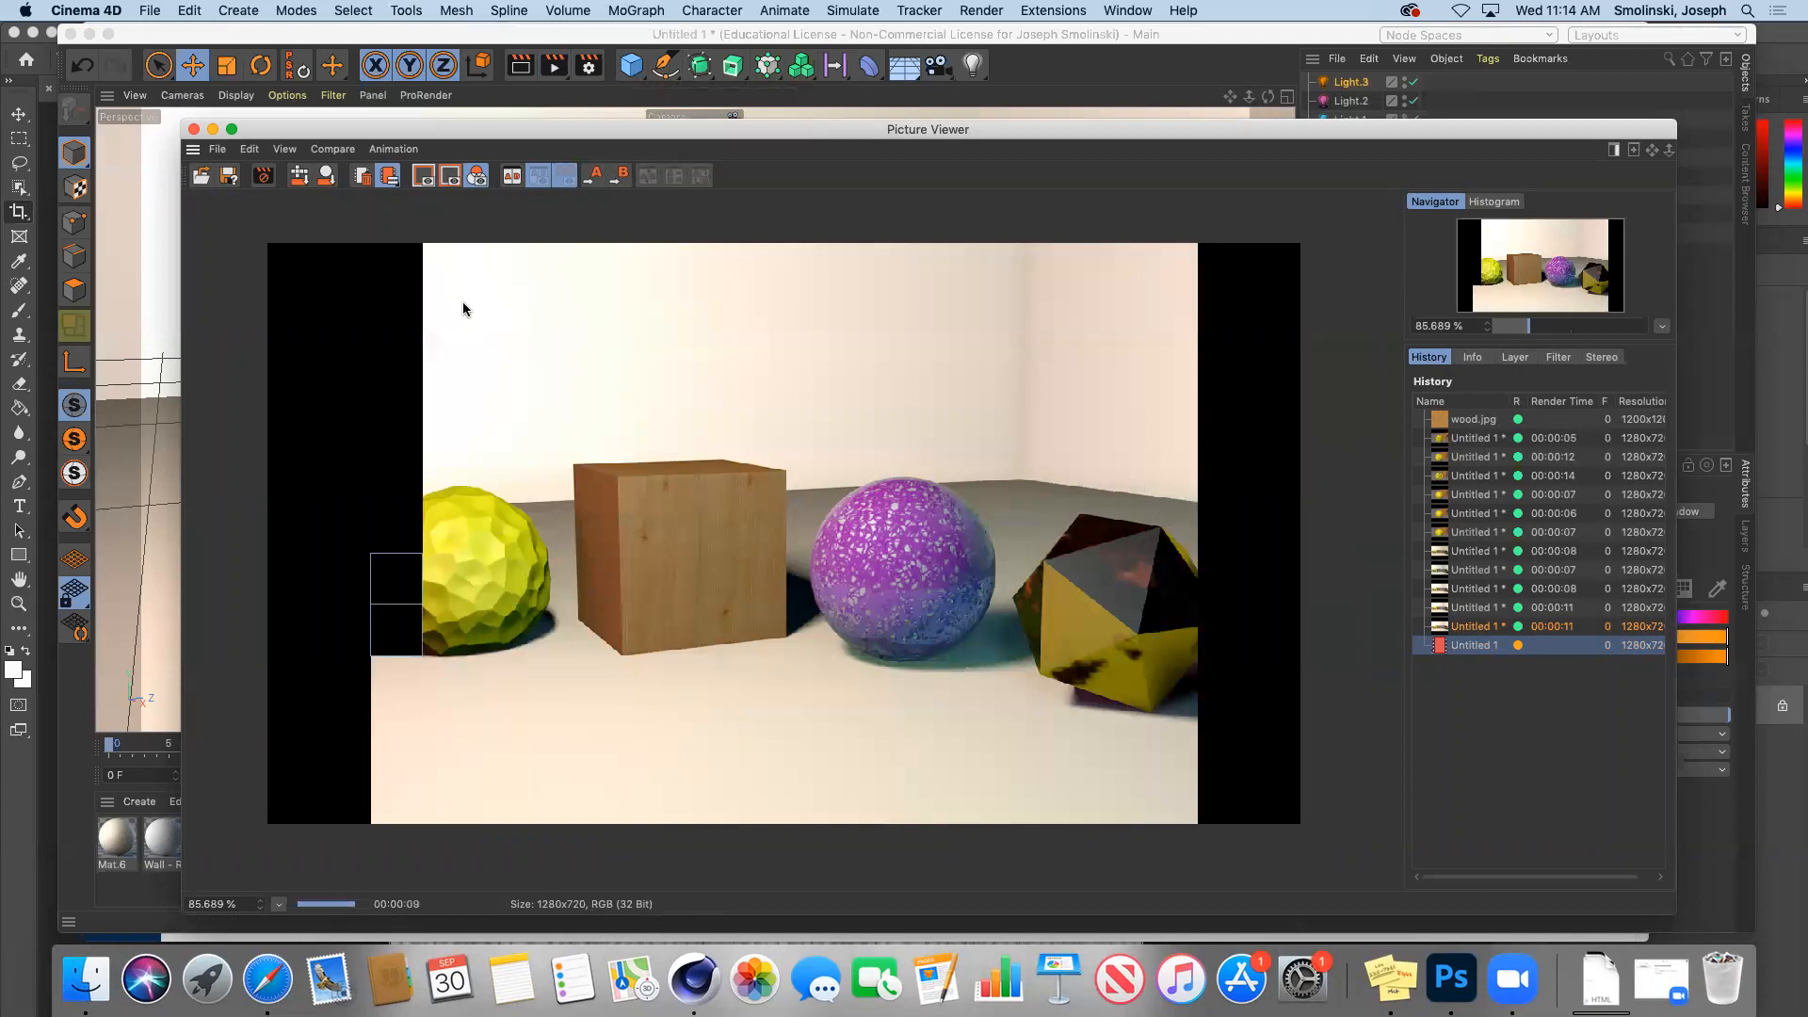
{"action": "left_click", "coordinate": [213, 132]}
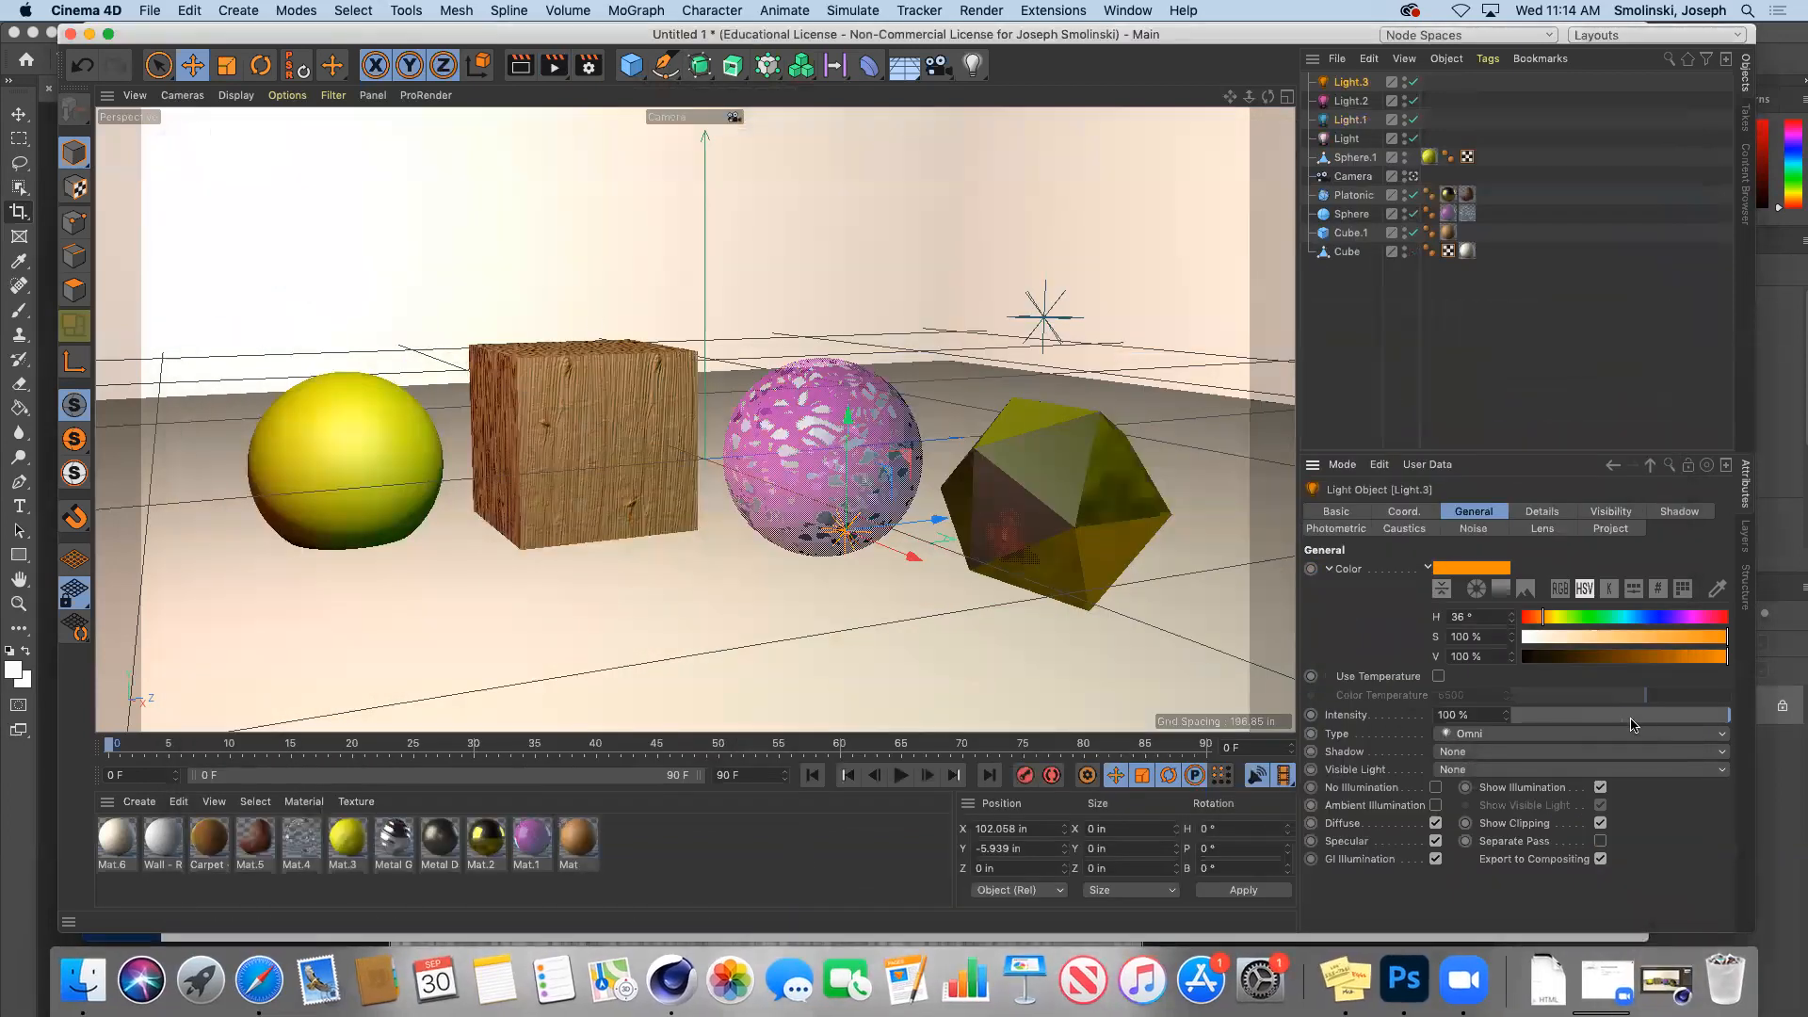
Step: Set Light.3's Project mode to Exclude and add the Sphere to its Objects list
{"action": "left_click", "coordinate": [1619, 529]}
{"action": "left_click", "coordinate": [1469, 570]}
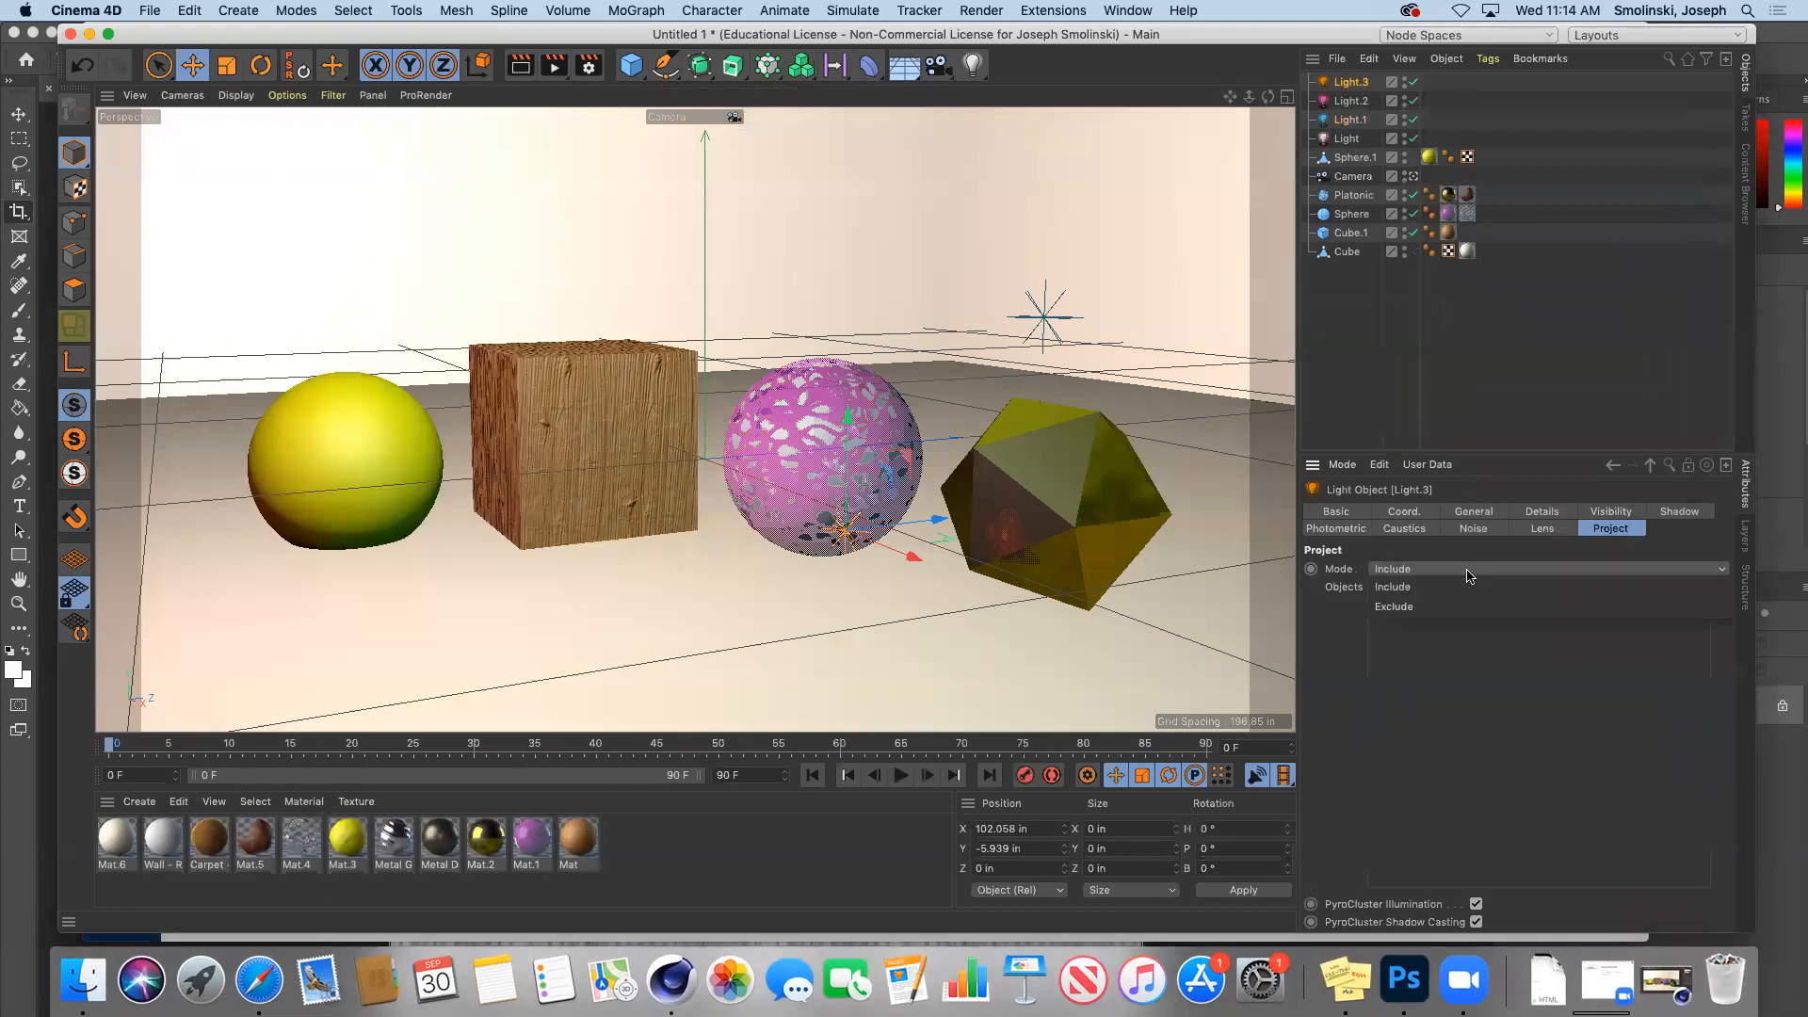
{"action": "left_click", "coordinate": [1465, 574]}
{"action": "left_click", "coordinate": [1398, 576]}
{"action": "left_click", "coordinate": [1403, 606]}
{"action": "left_click", "coordinate": [1401, 573]}
{"action": "left_click", "coordinate": [1475, 563]}
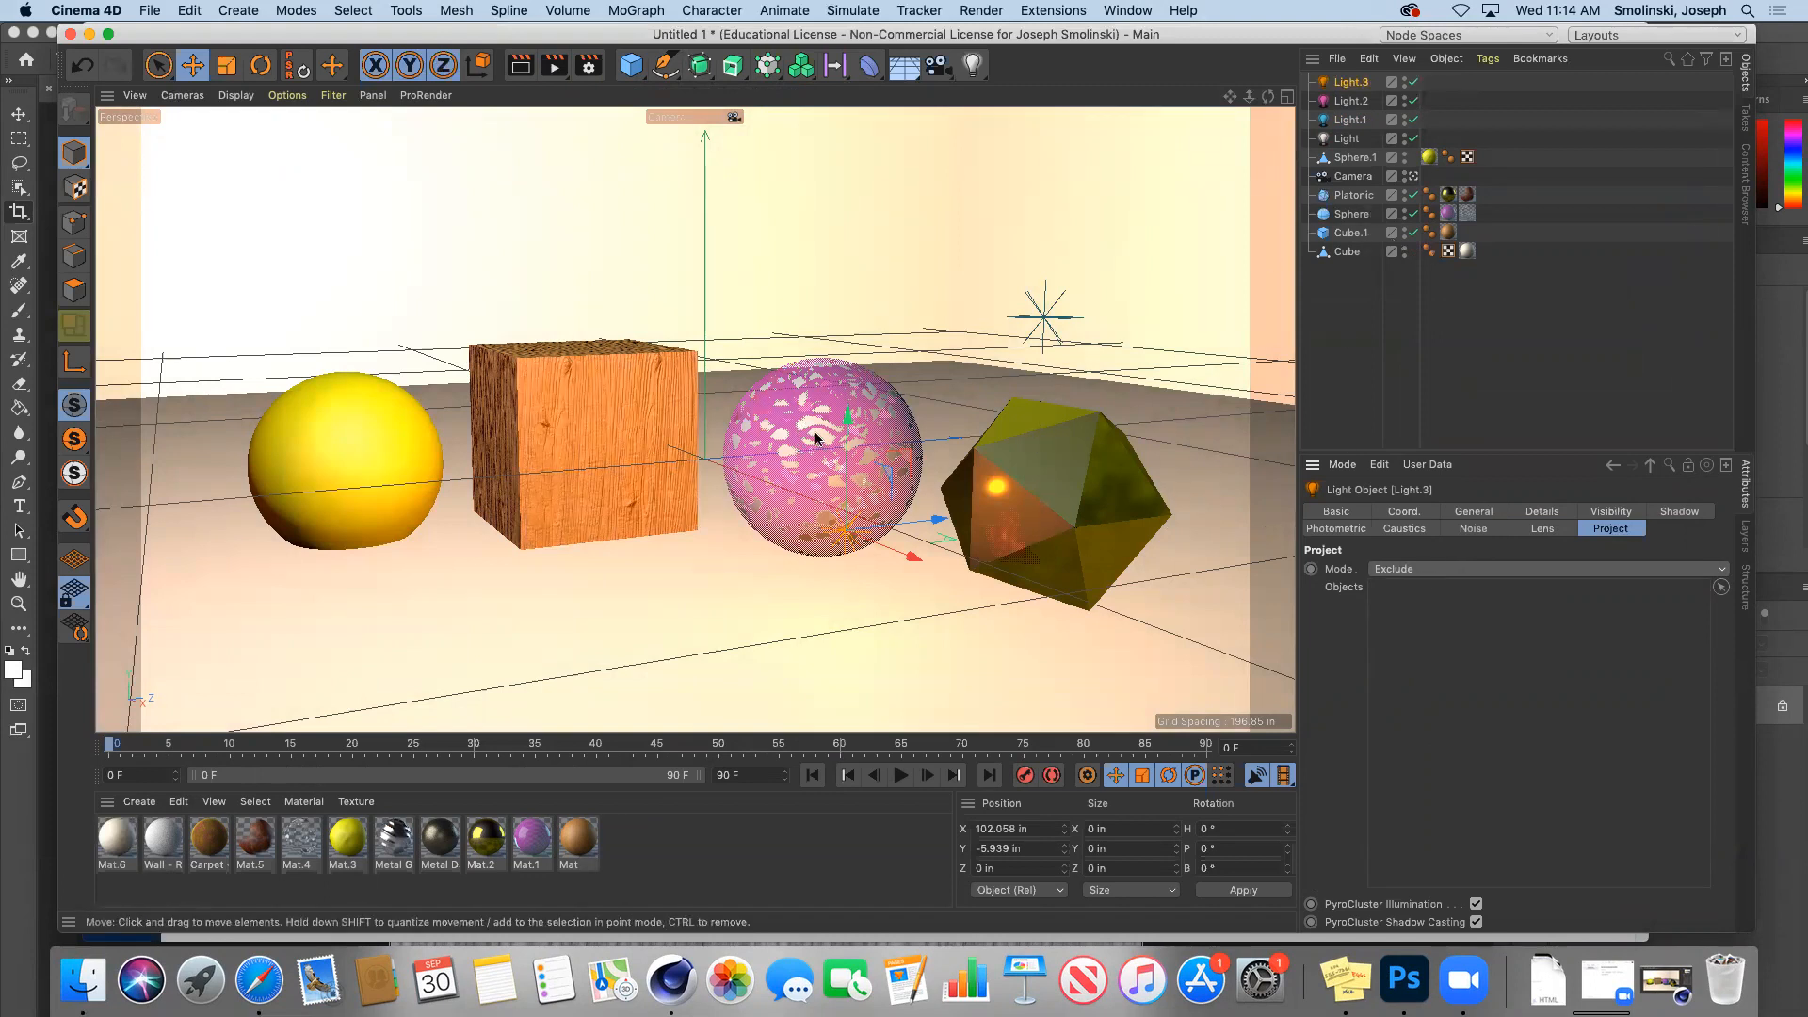
{"action": "left_click", "coordinate": [1410, 571]}
{"action": "left_click", "coordinate": [1348, 216]}
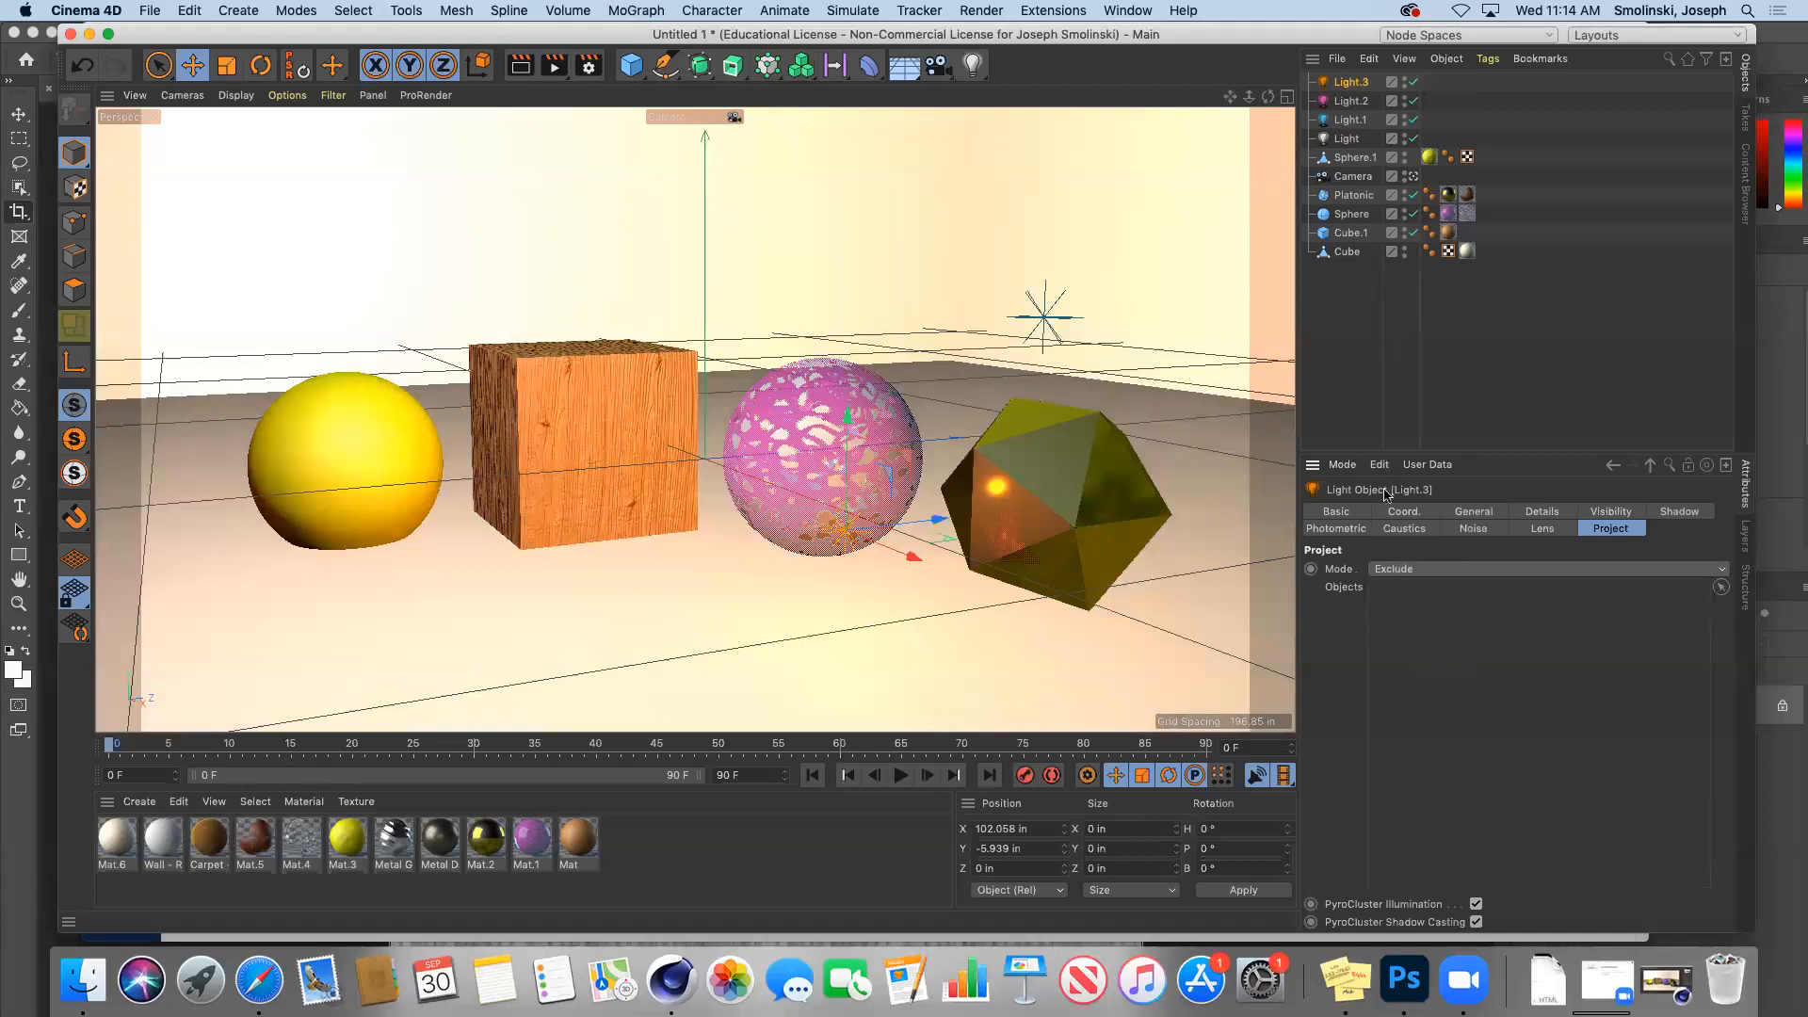
{"action": "left_click_drag", "start_coordinate": [1354, 216], "coordinate": [1454, 641]}
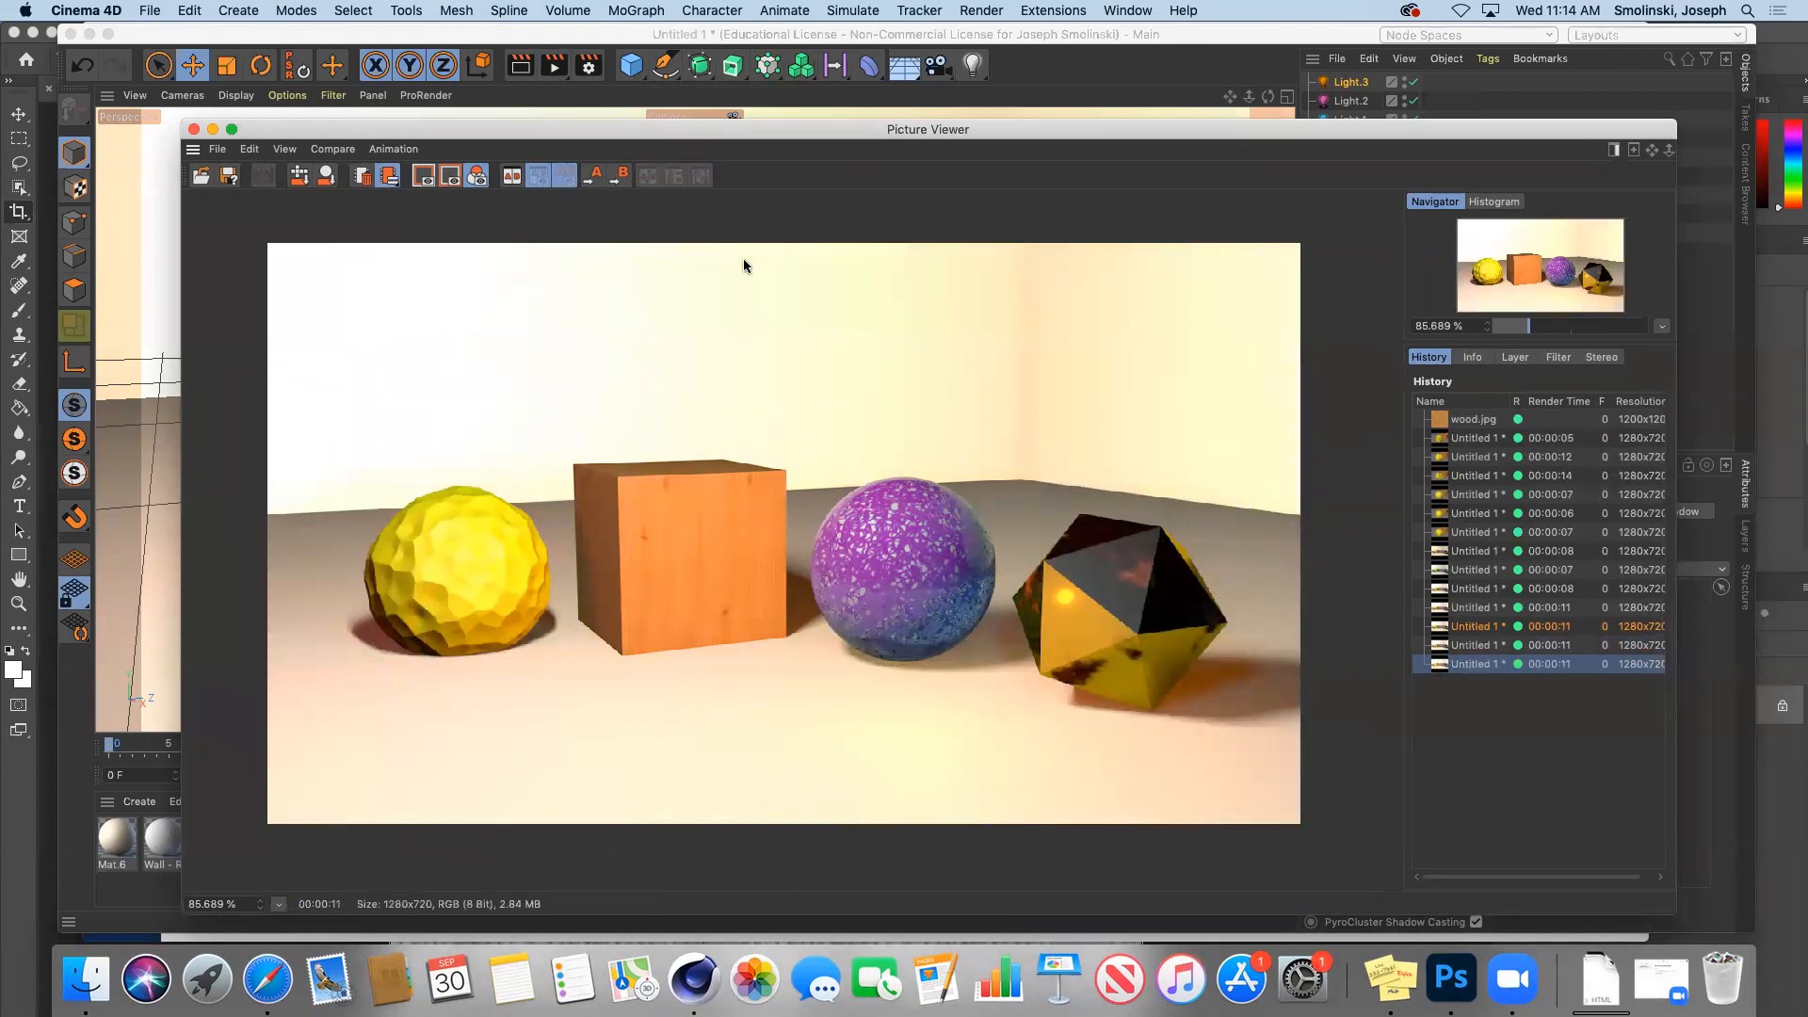
Step: Compare the earlier renders in the Picture Viewer history, then minimize the viewer
{"action": "left_click", "coordinate": [1477, 646]}
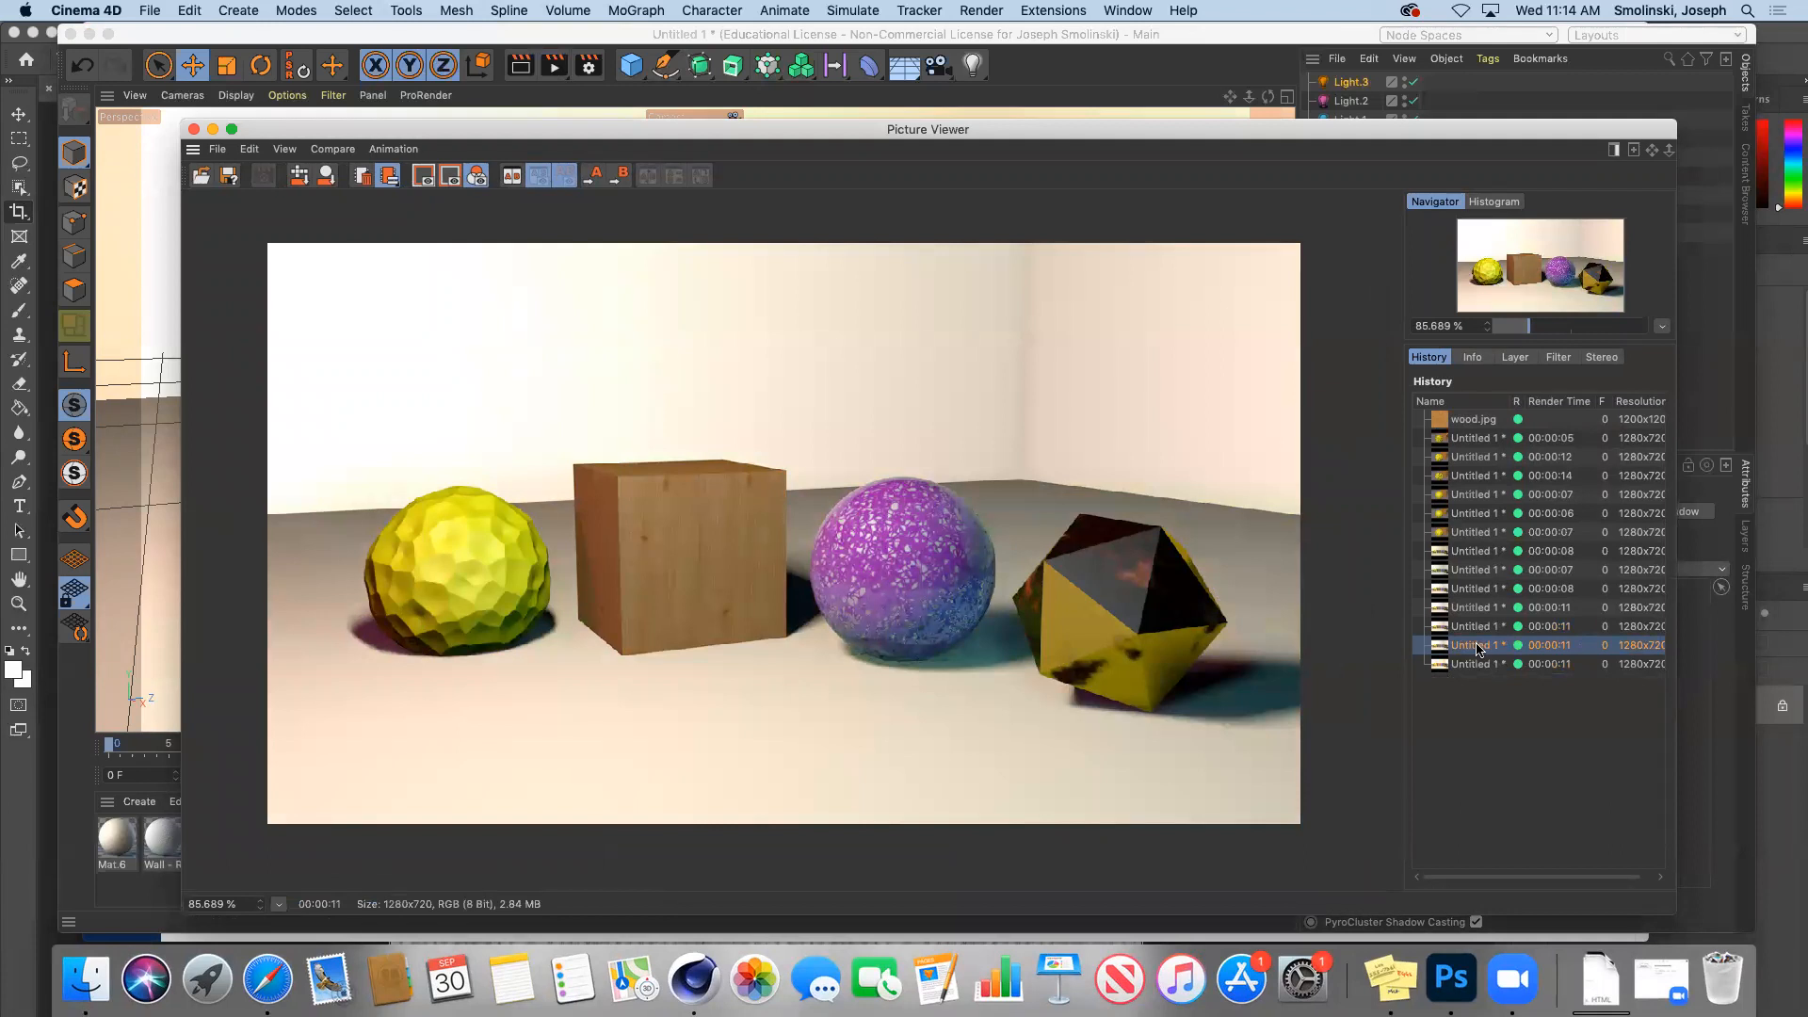
{"action": "left_click", "coordinate": [1482, 628]}
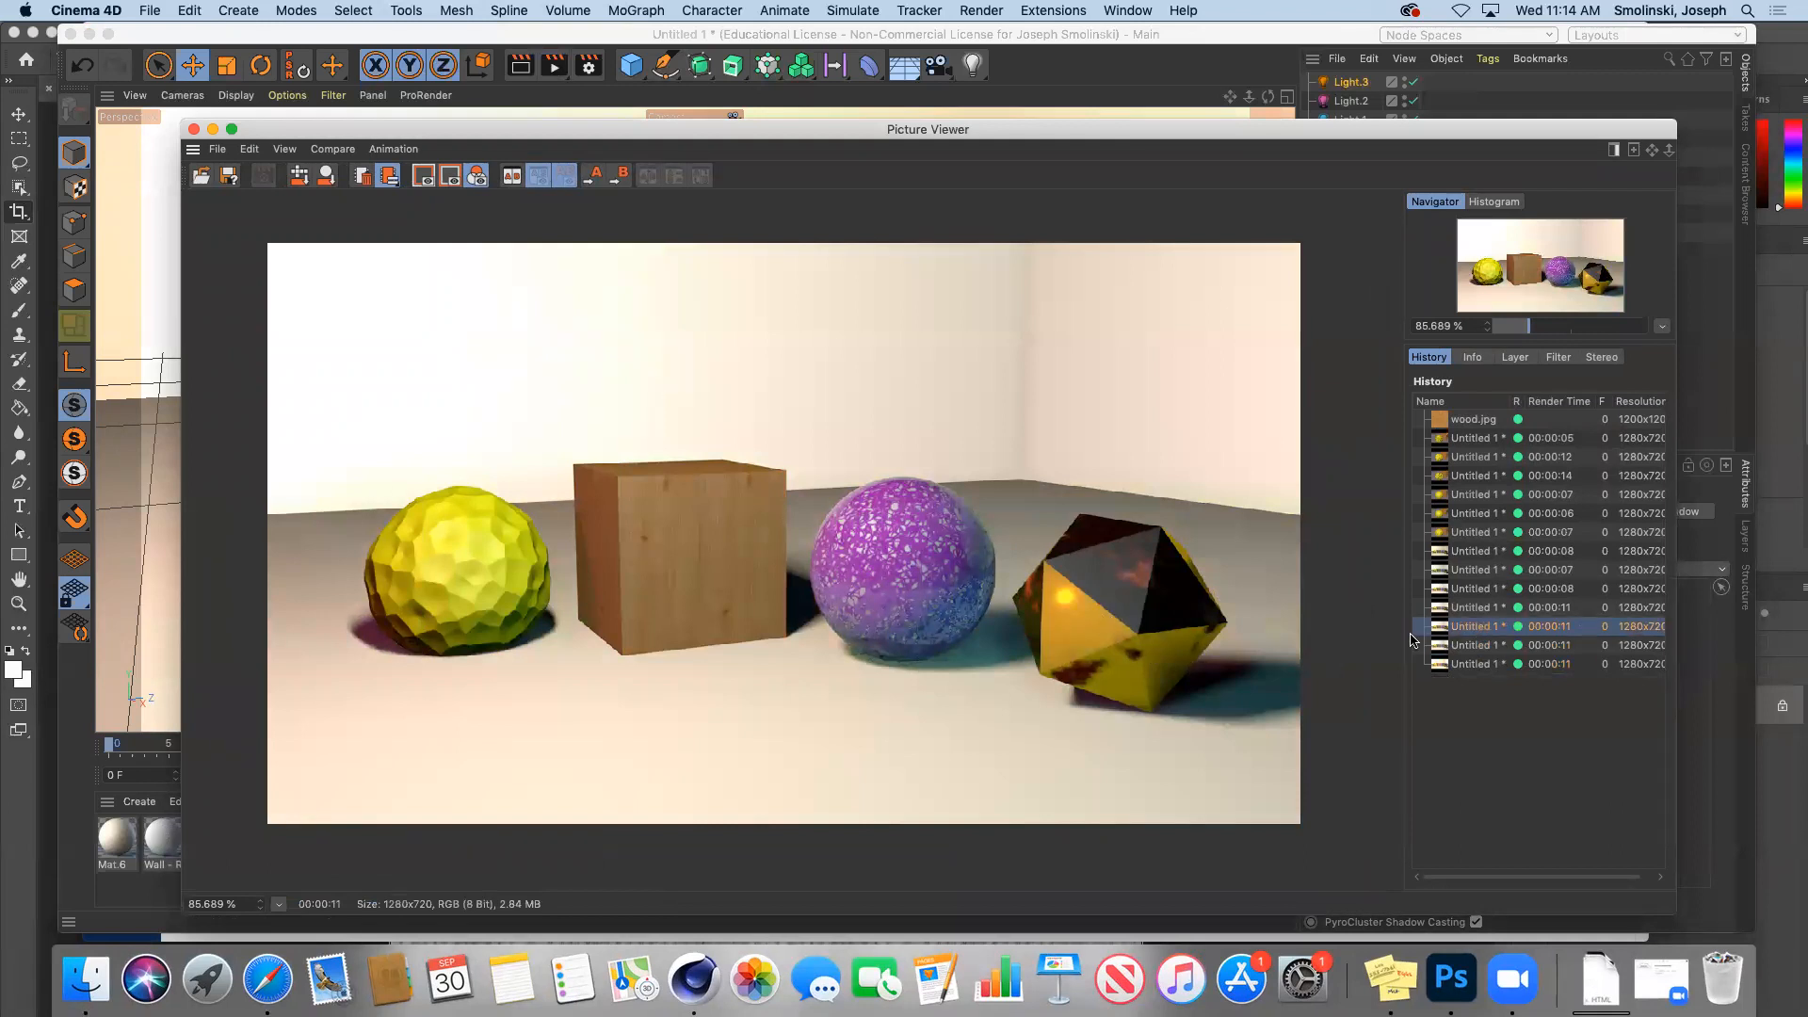
{"action": "left_click", "coordinate": [1480, 609]}
{"action": "left_click", "coordinate": [1487, 645]}
{"action": "left_click", "coordinate": [1481, 665]}
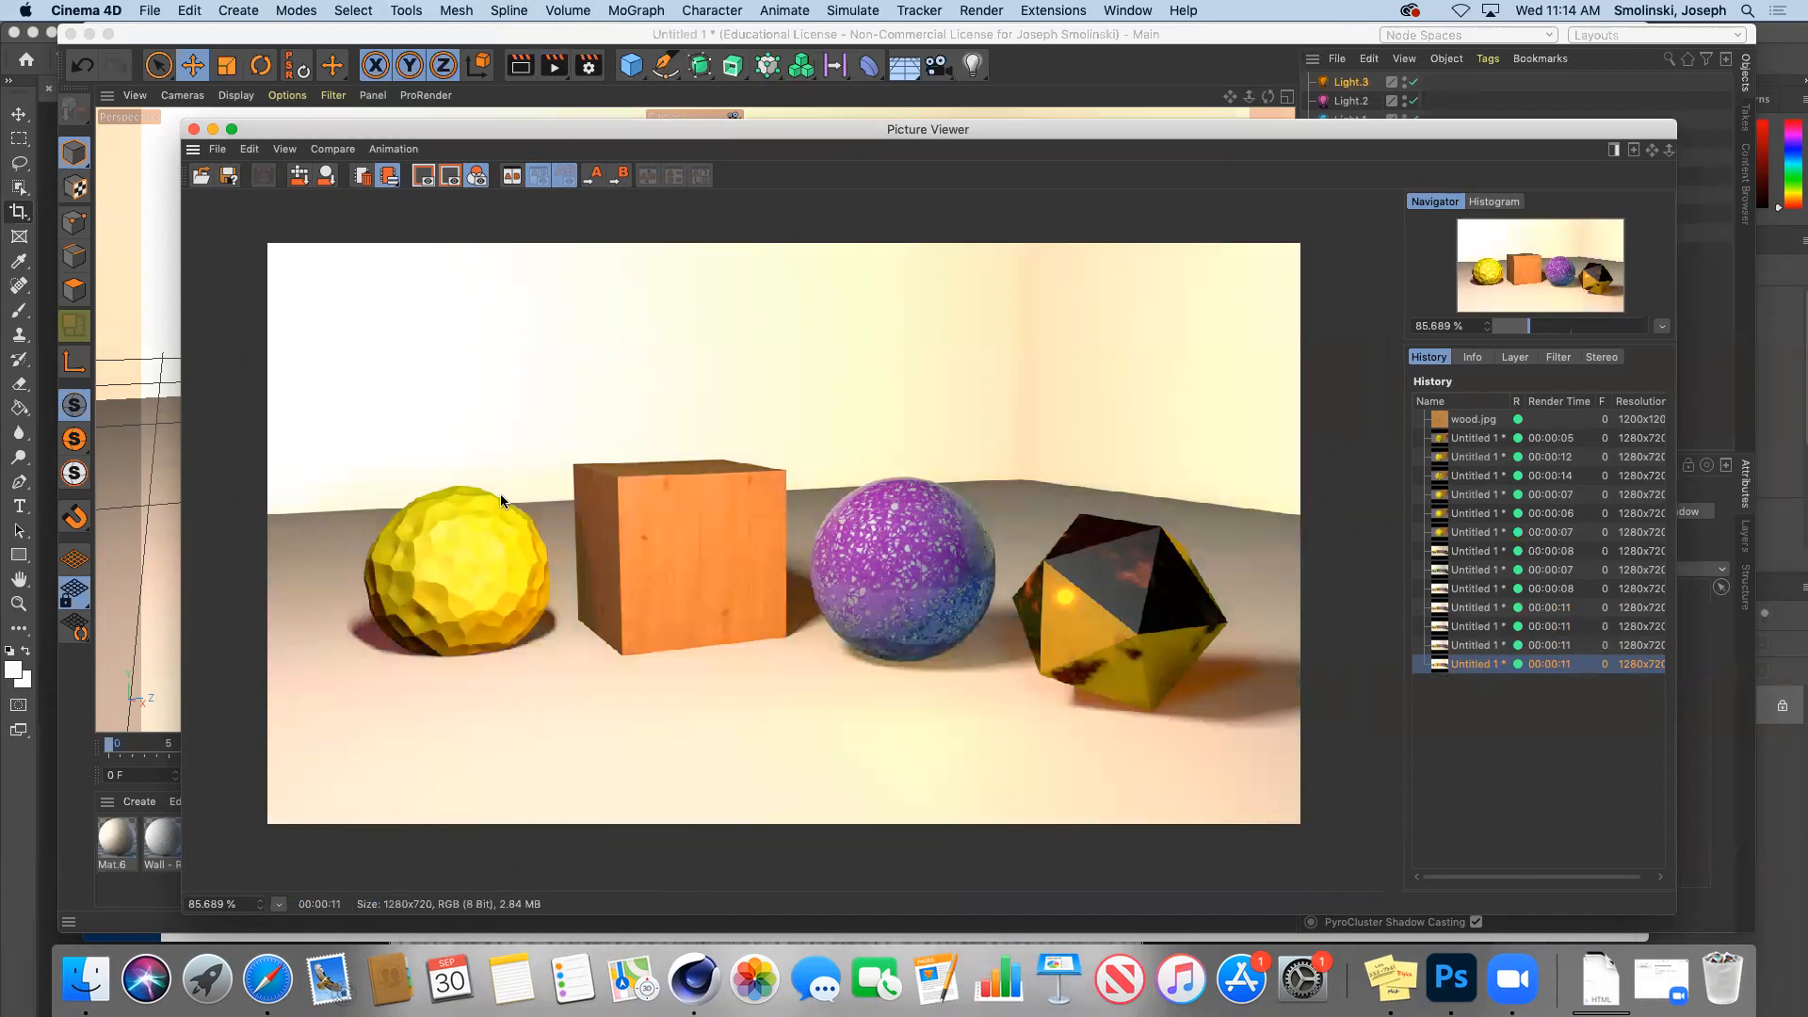
{"action": "left_click", "coordinate": [212, 131]}
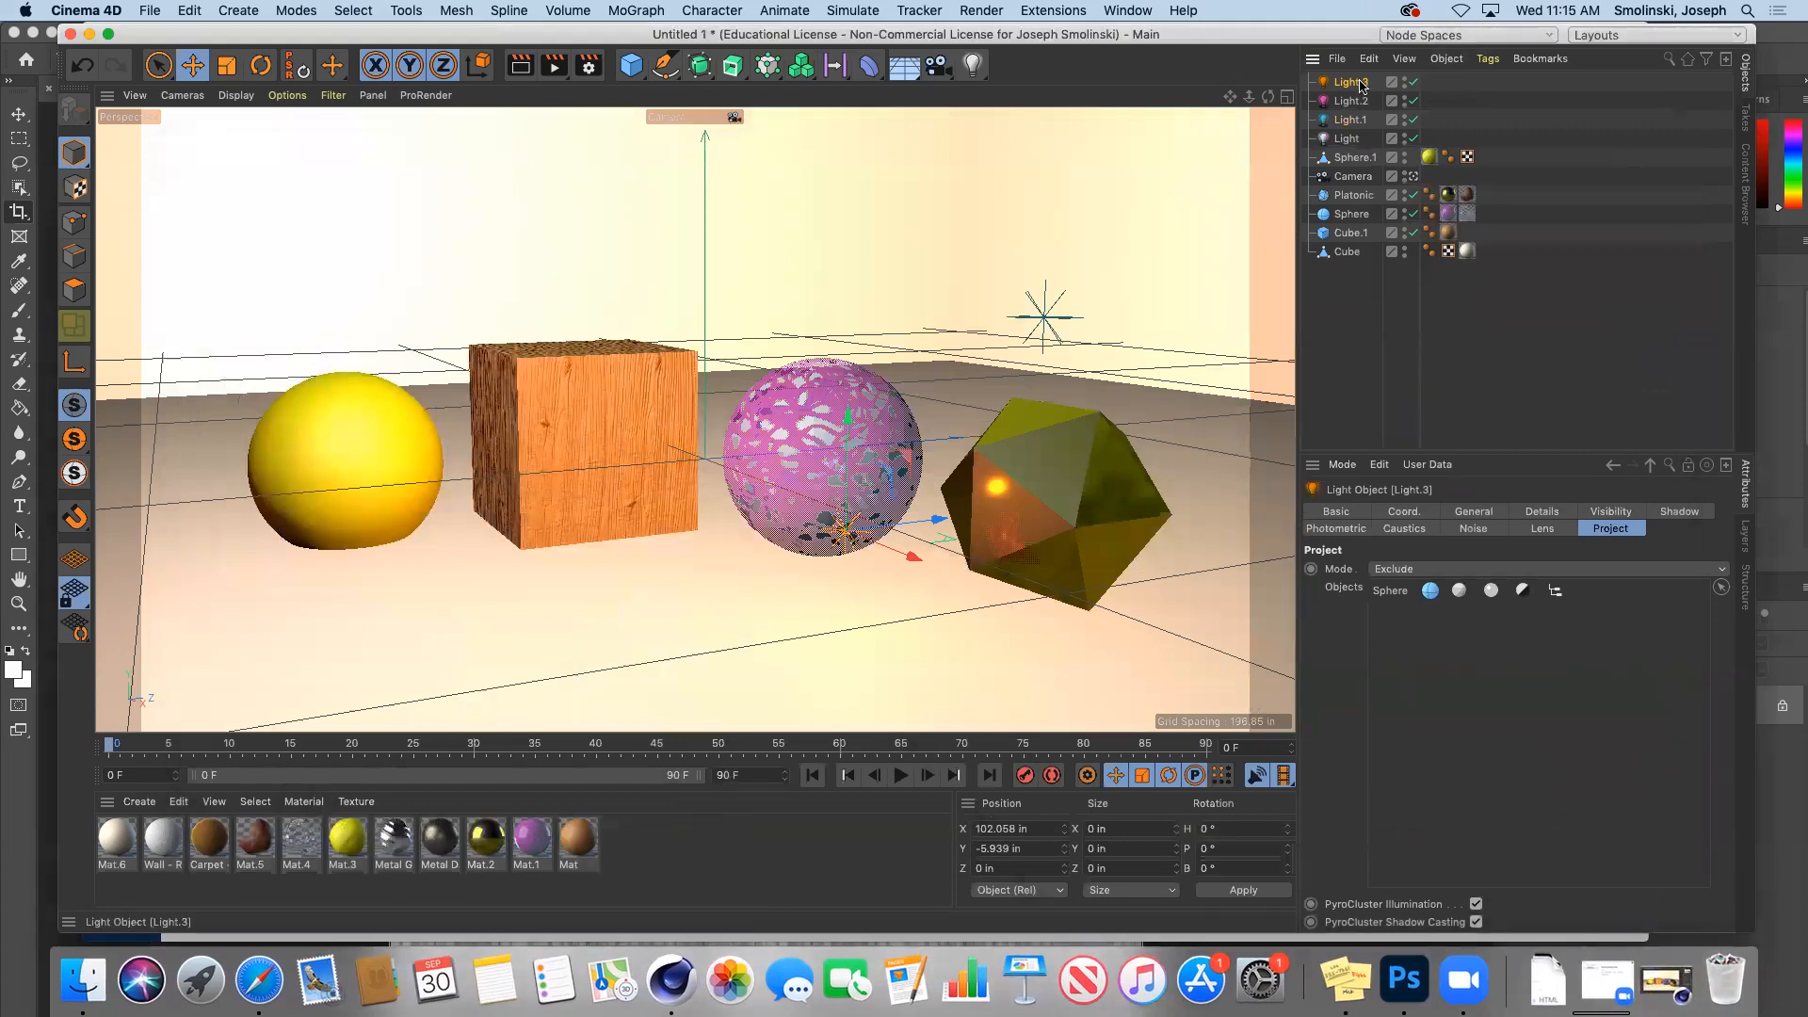
Step: Delete Light.3 and switch off Light.2, Light.1 and Light
{"action": "key", "text": "Delete"}
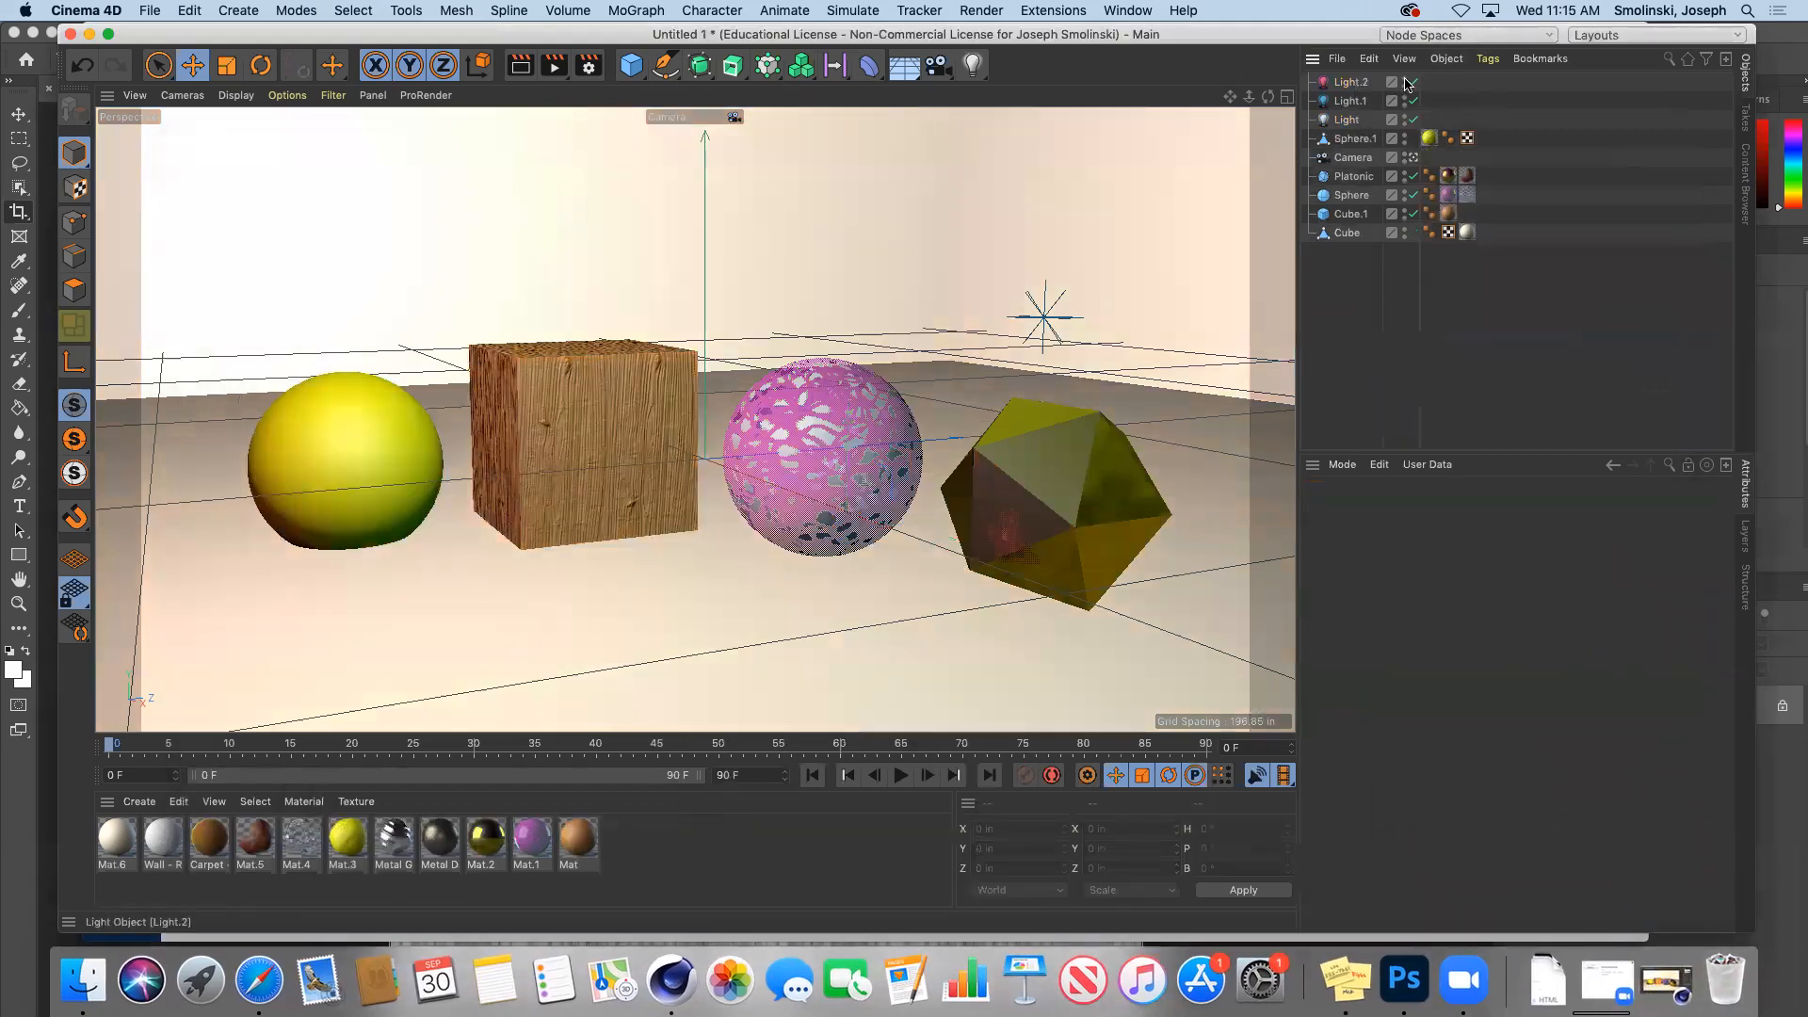
{"action": "left_click", "coordinate": [1404, 96]}
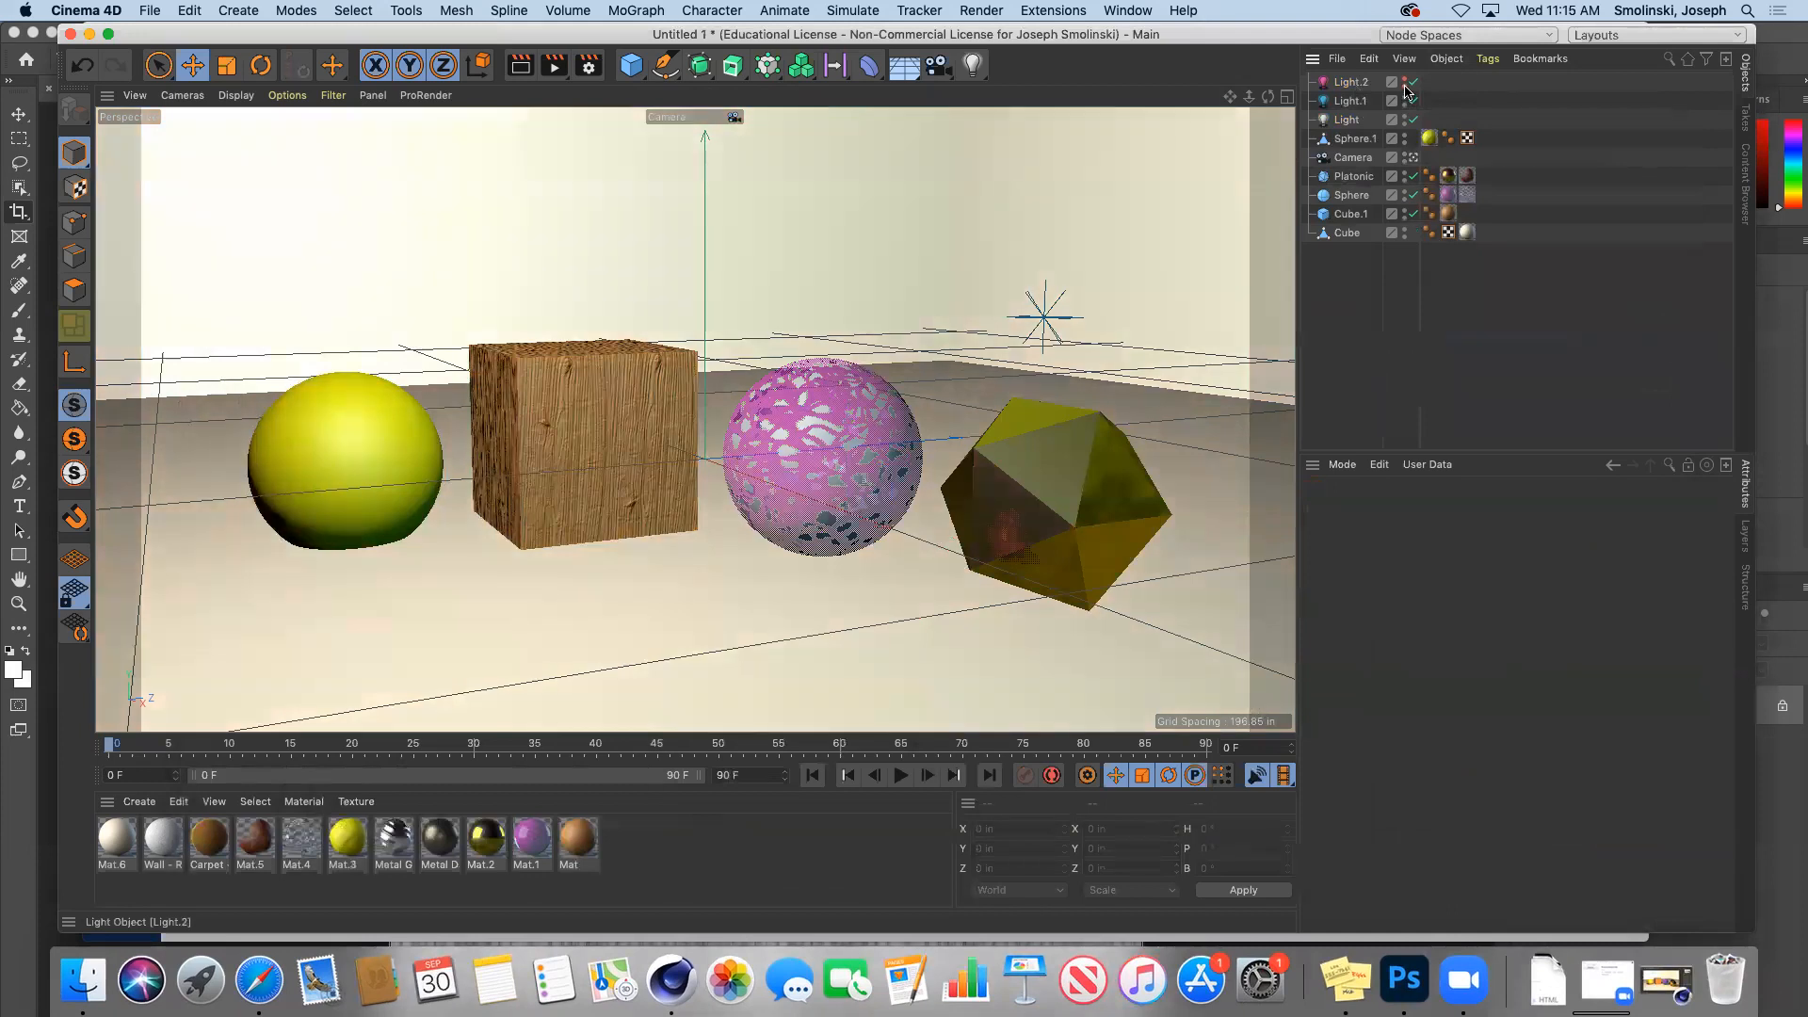
{"action": "left_click", "coordinate": [1405, 114]}
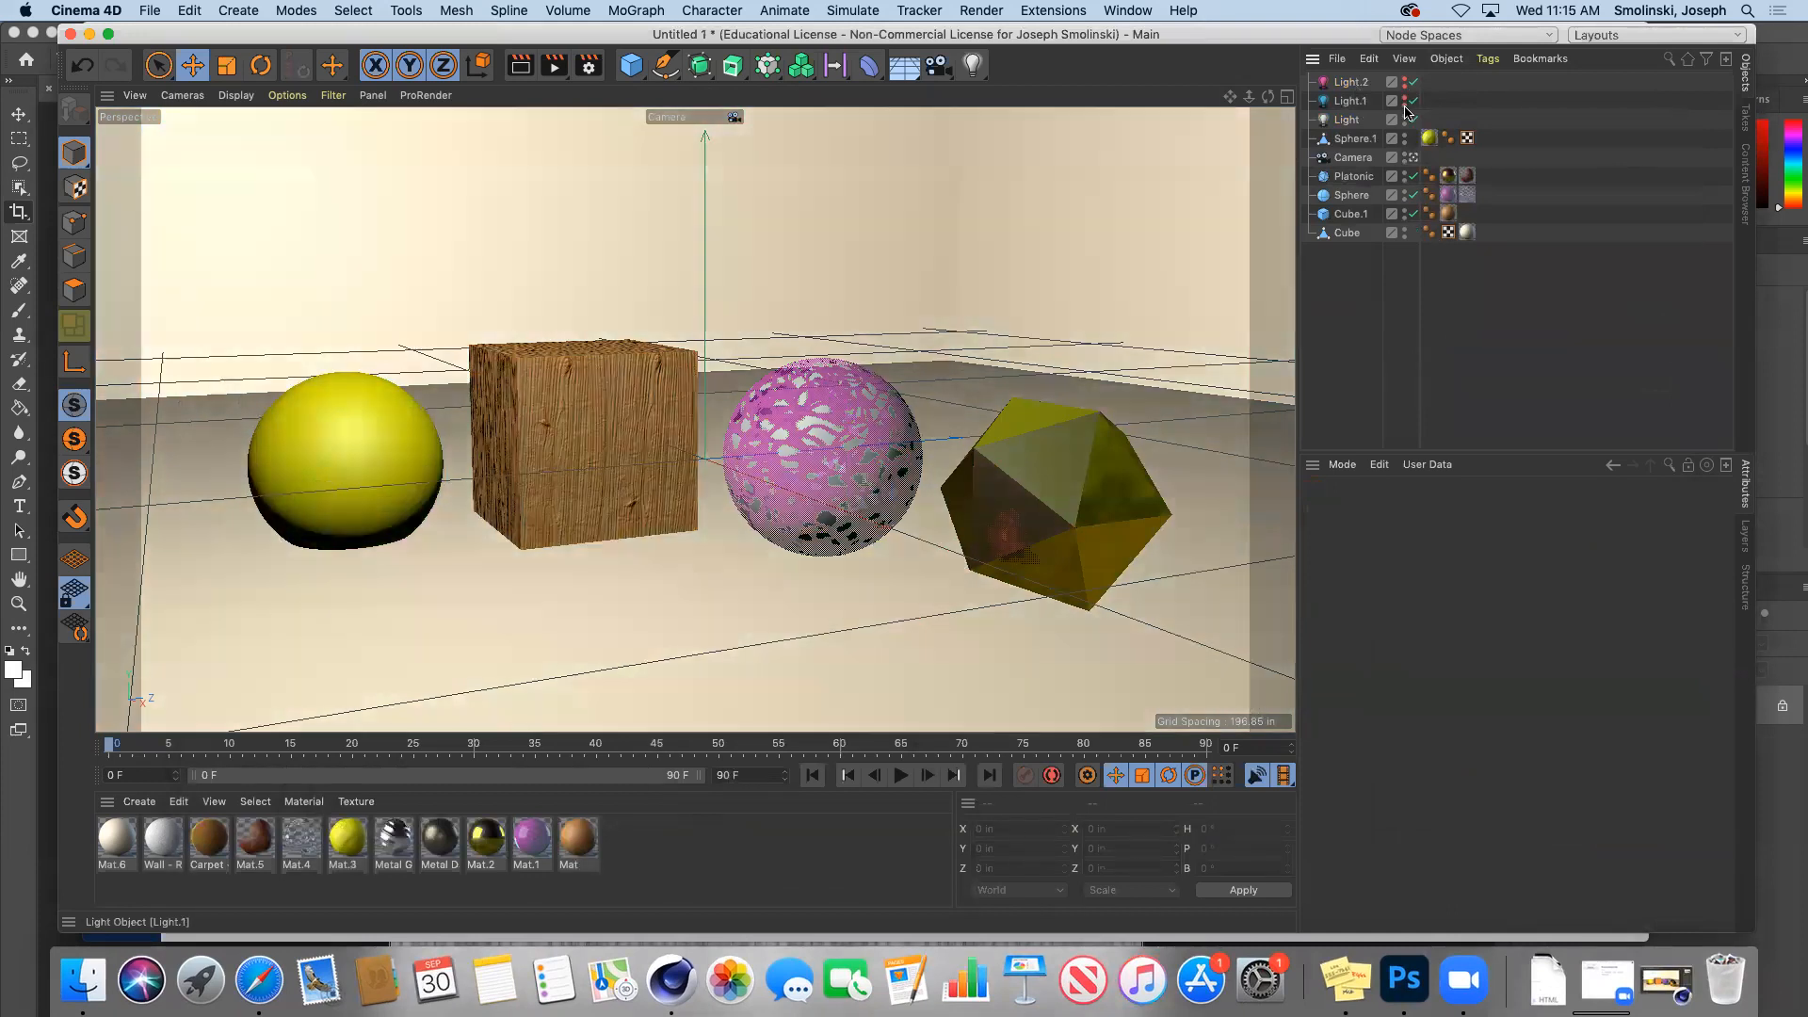
{"action": "left_click", "coordinate": [1405, 115]}
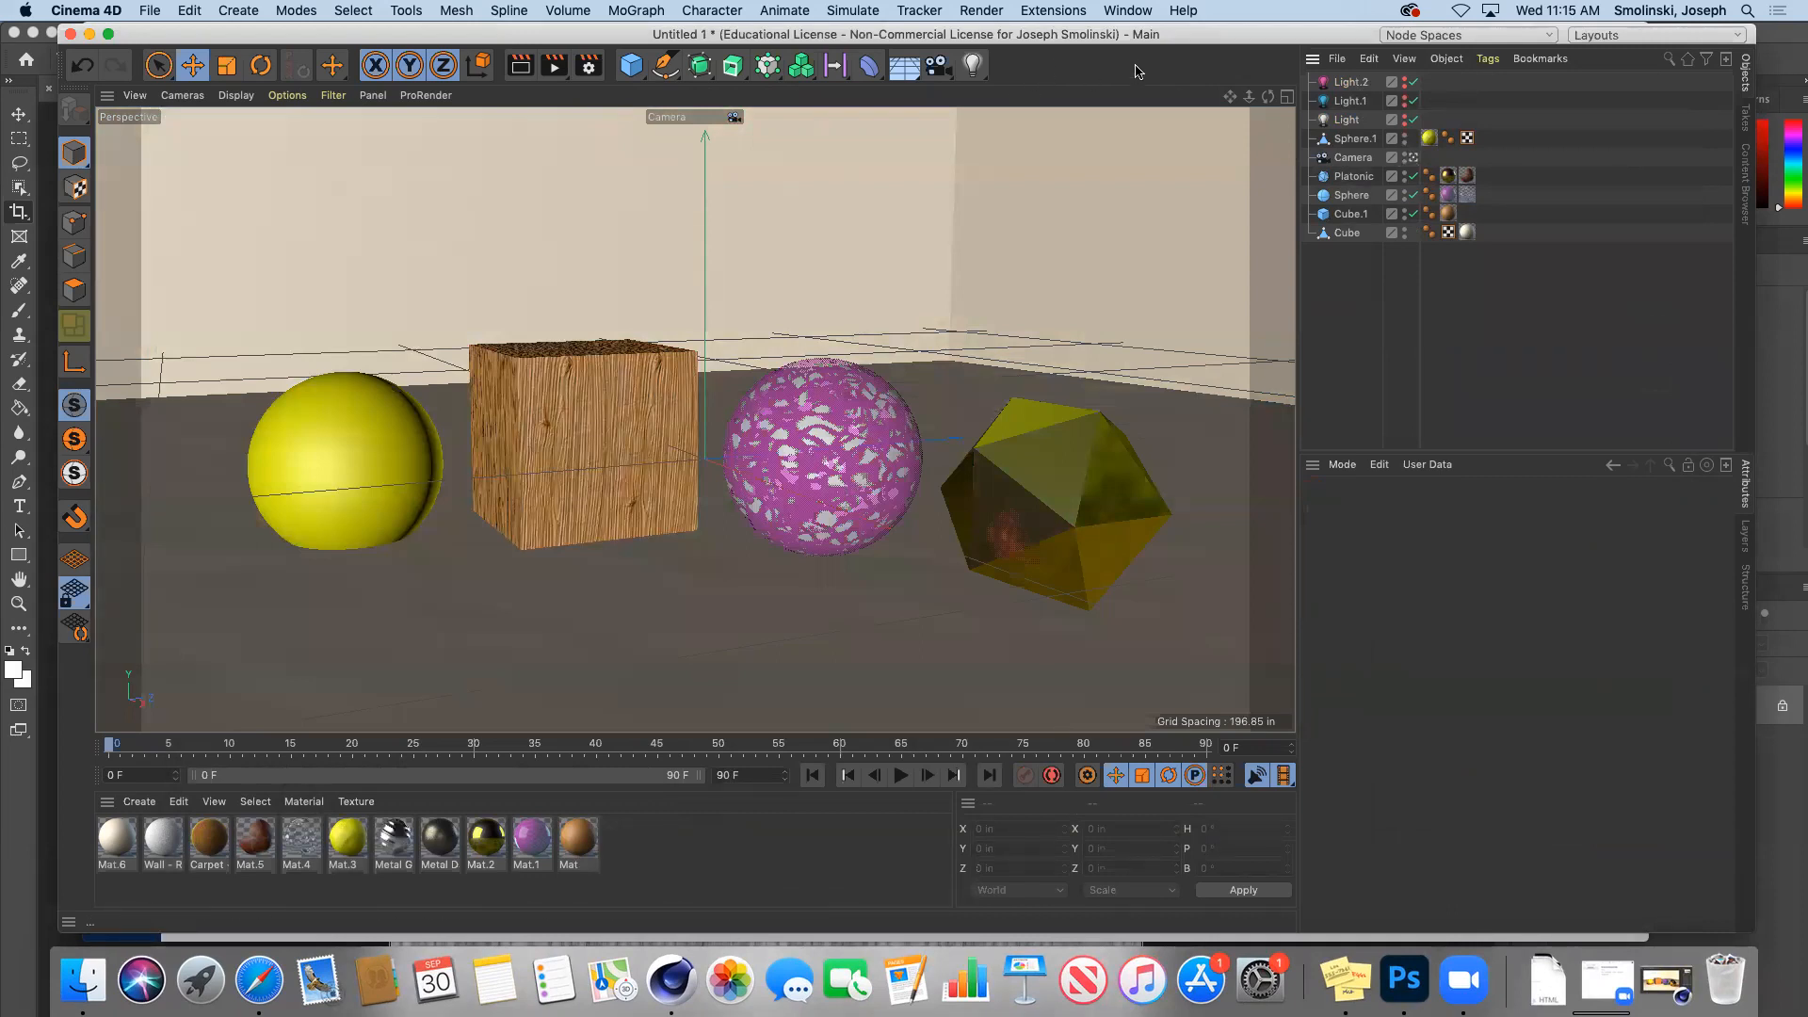
Step: Switch to the default camera looking down on the four objects and bring up the light palette
{"action": "left_click", "coordinate": [1413, 158]}
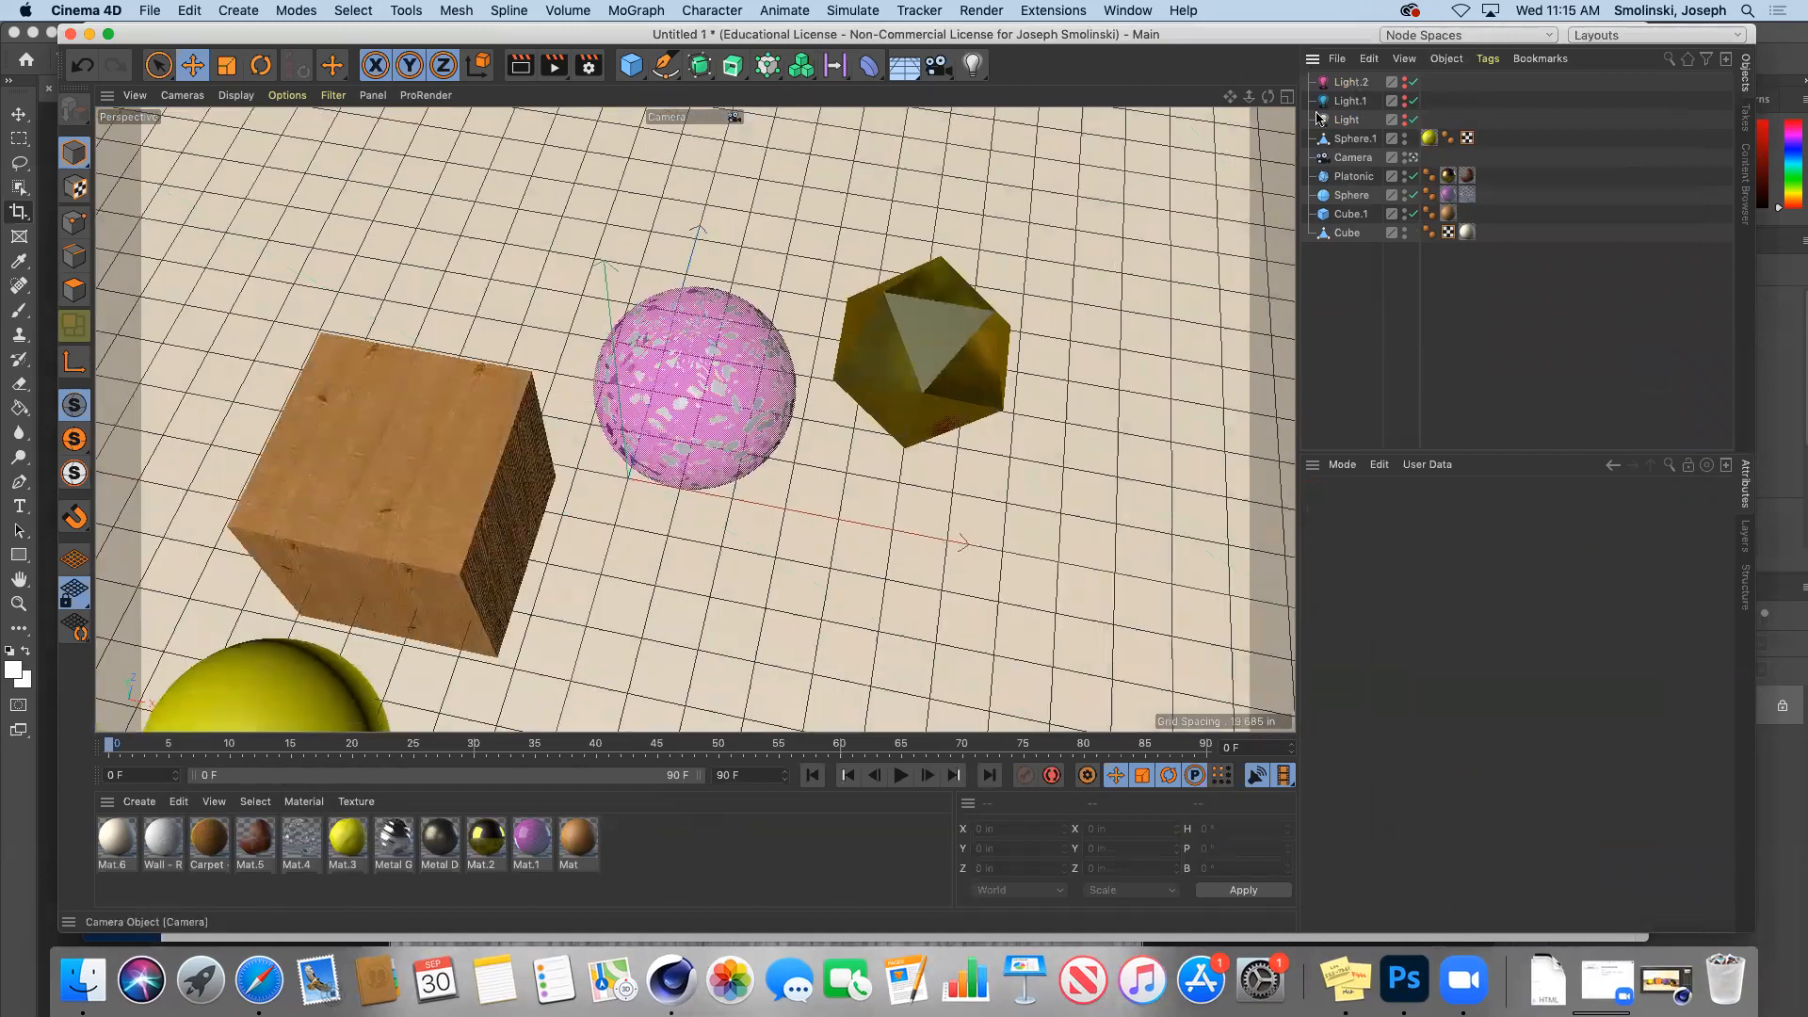
{"action": "left_click_drag", "start_coordinate": [1268, 98], "coordinate": [1247, 99]}
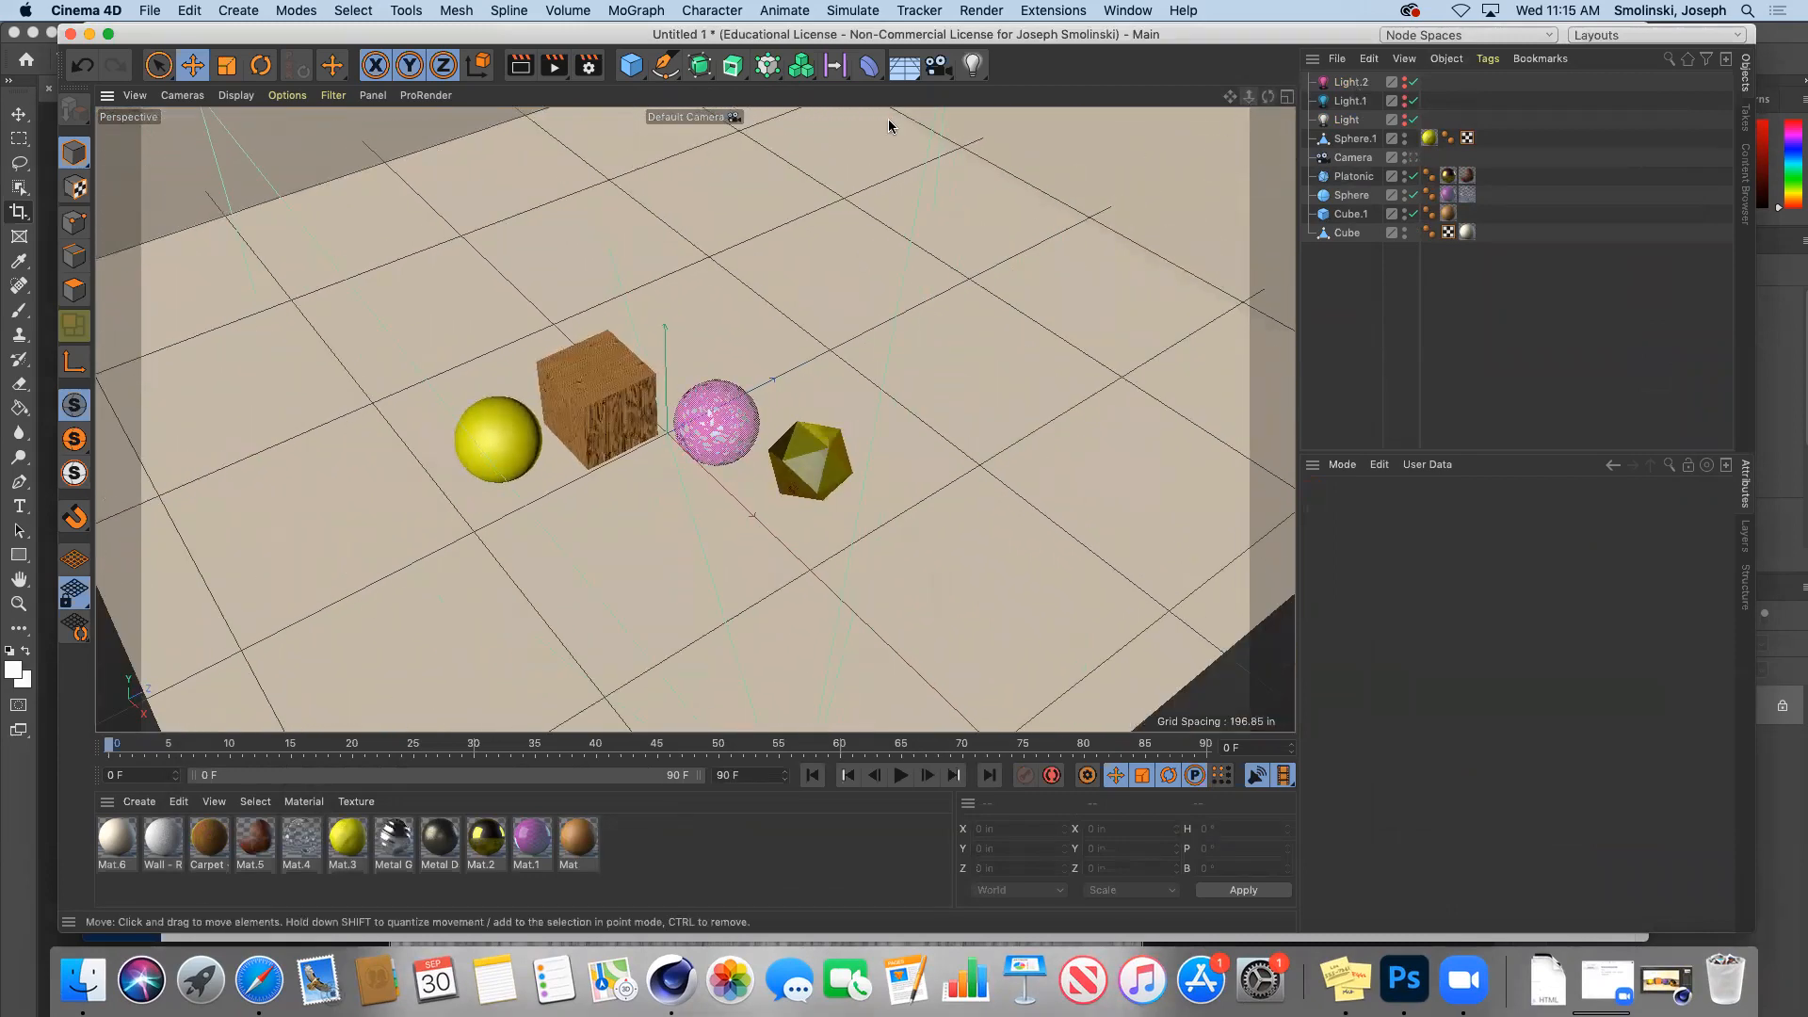
{"action": "left_click", "coordinate": [972, 65]}
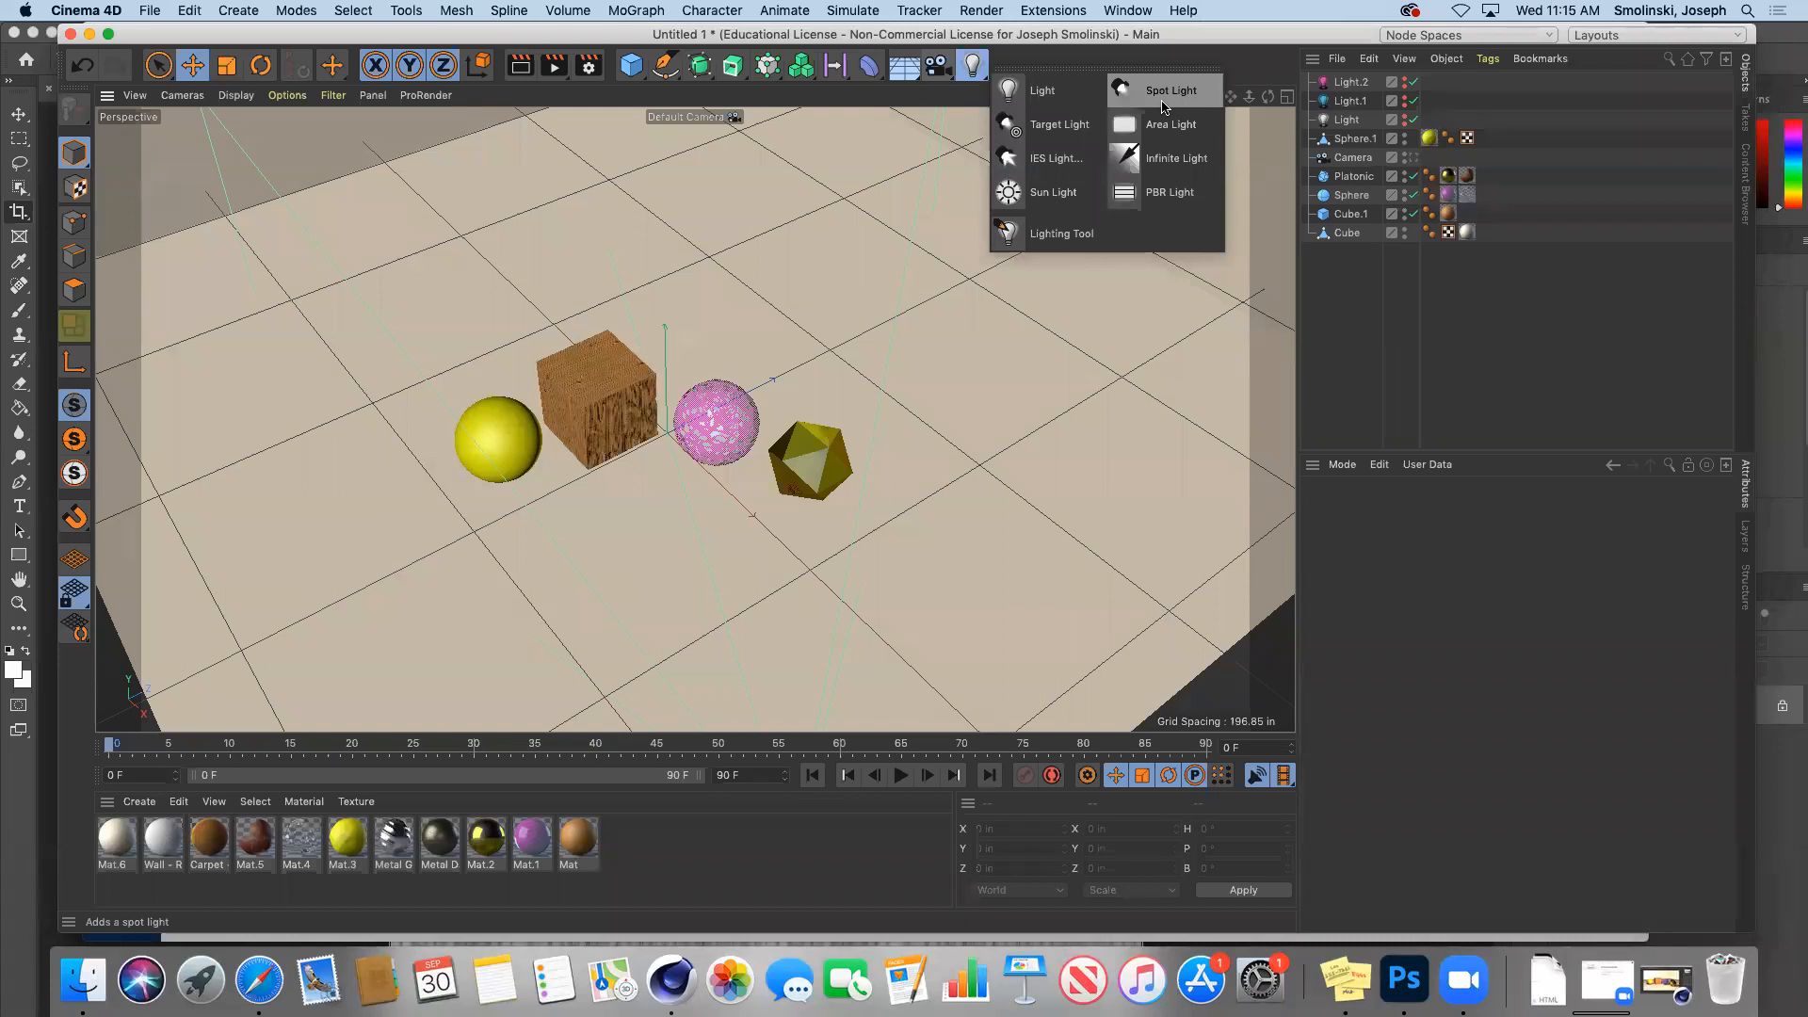
Step: Add a Target Light and move its Light.Target.1 along Z and X near the sphere
{"action": "left_click", "coordinate": [1058, 127]}
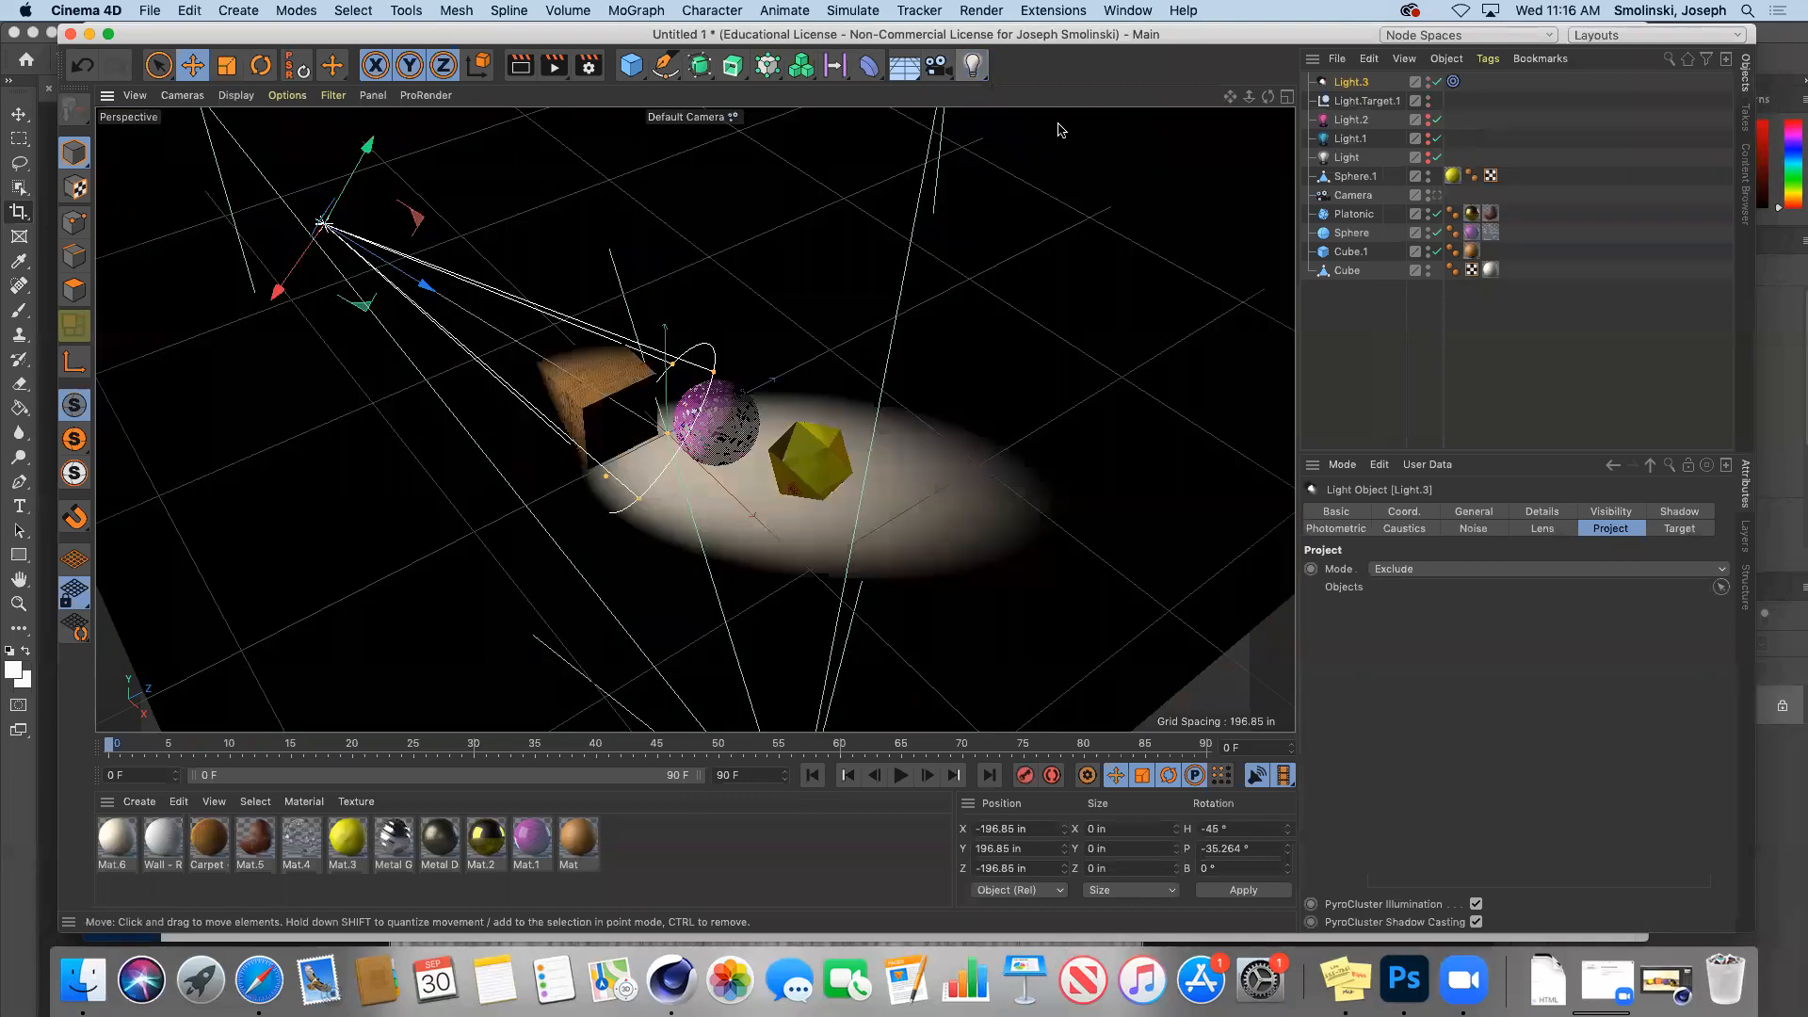
{"action": "left_click", "coordinate": [1374, 101]}
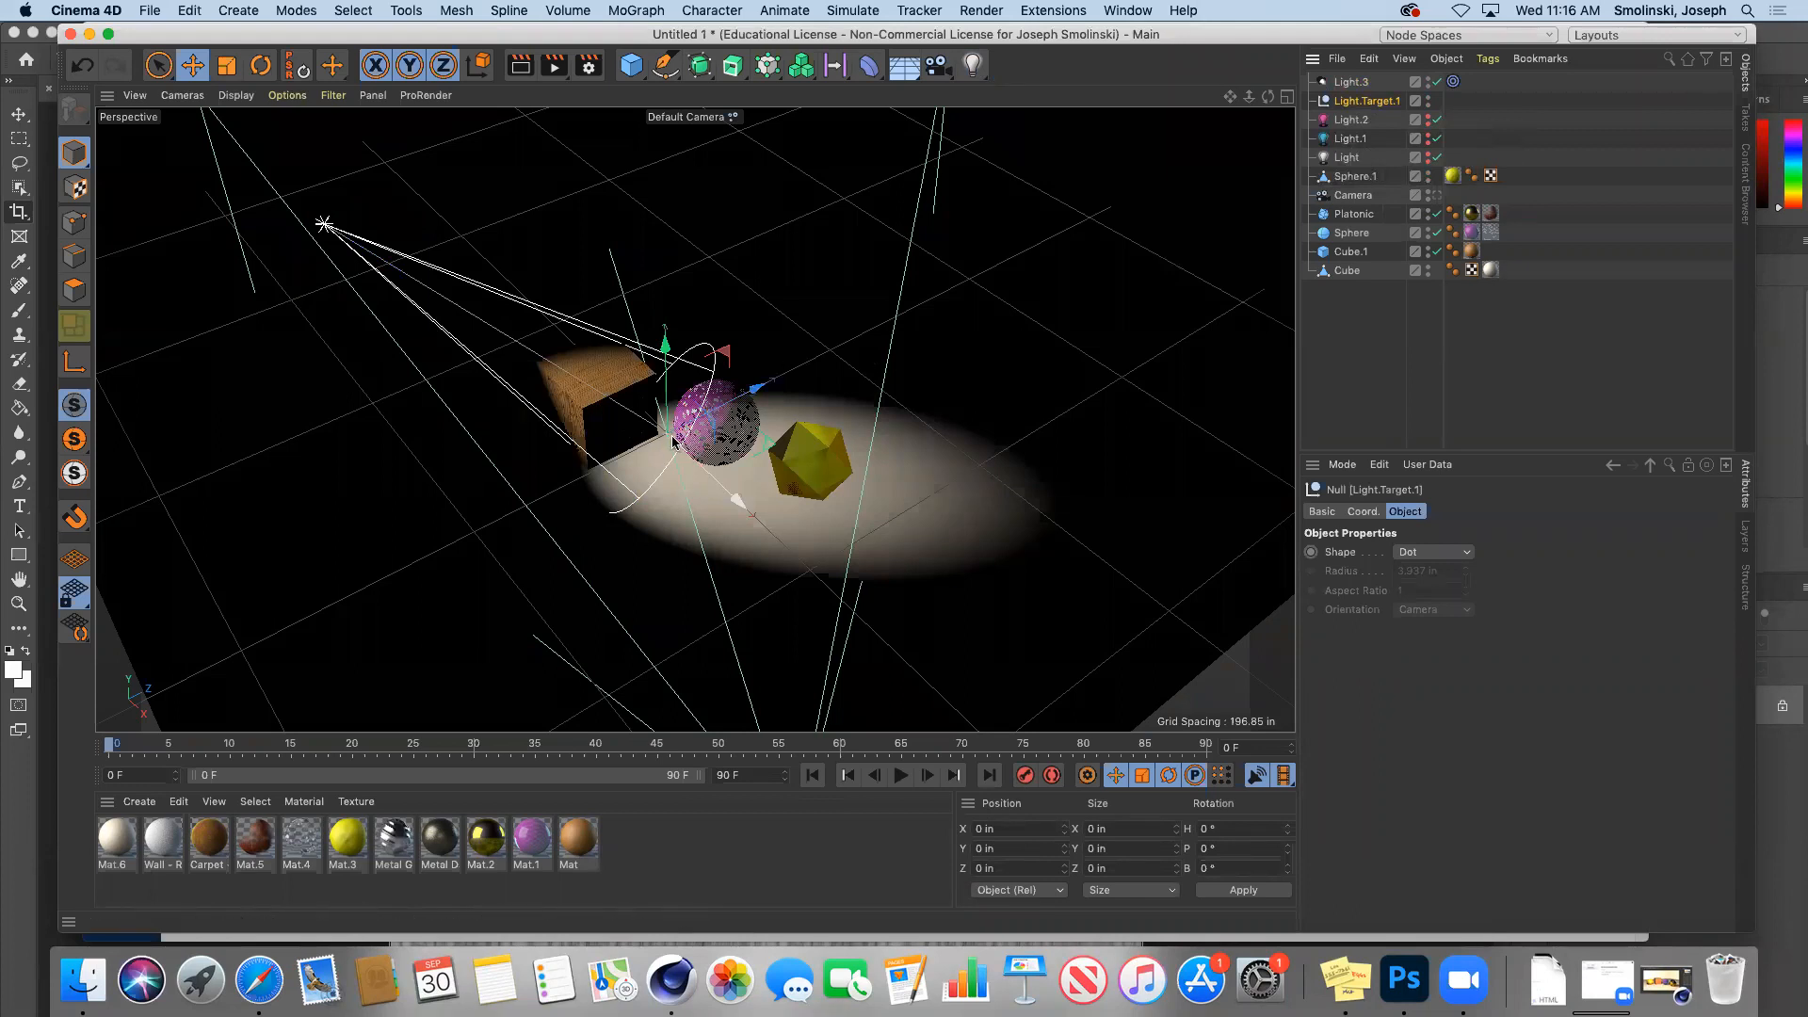
{"action": "left_click_drag", "start_coordinate": [757, 392], "coordinate": [777, 341]}
{"action": "left_click_drag", "start_coordinate": [779, 478], "coordinate": [790, 488]}
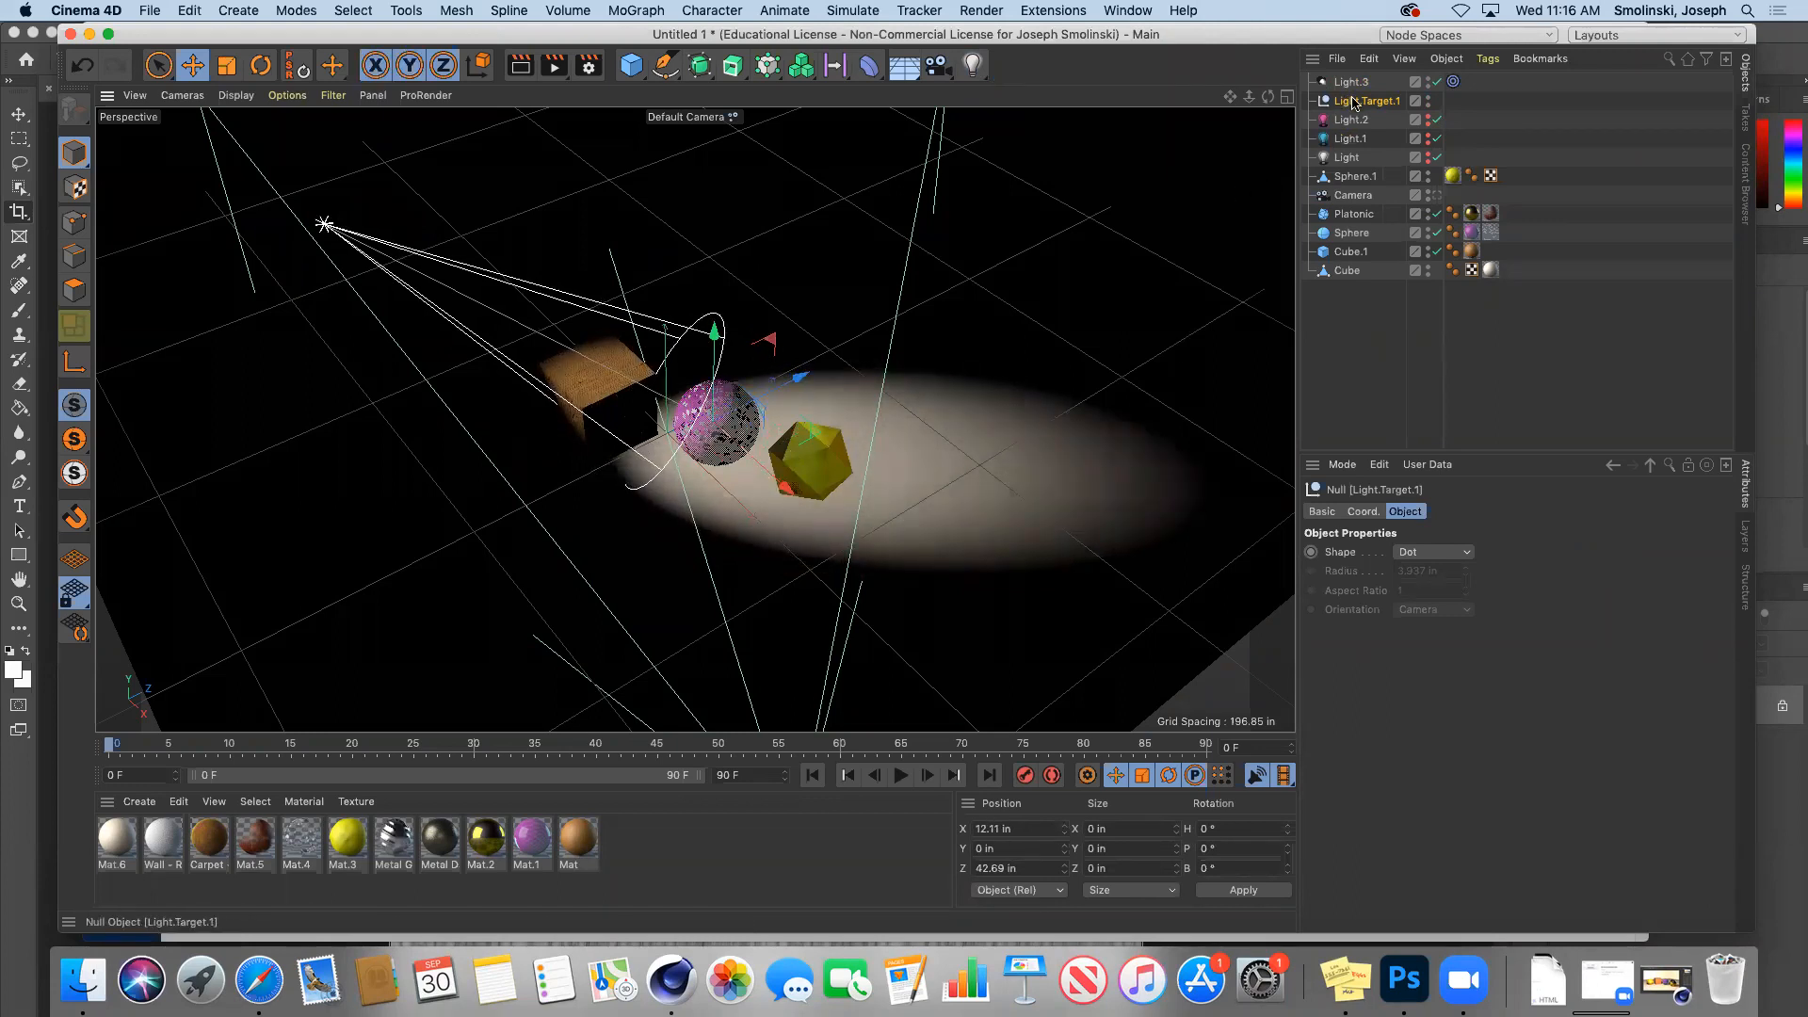
Step: Test parenting the target under Sphere, undo the sphere move, and return Light.Target.1 to top level
{"action": "left_click_drag", "start_coordinate": [1353, 101], "coordinate": [1356, 235]}
{"action": "left_click", "coordinate": [1359, 215]}
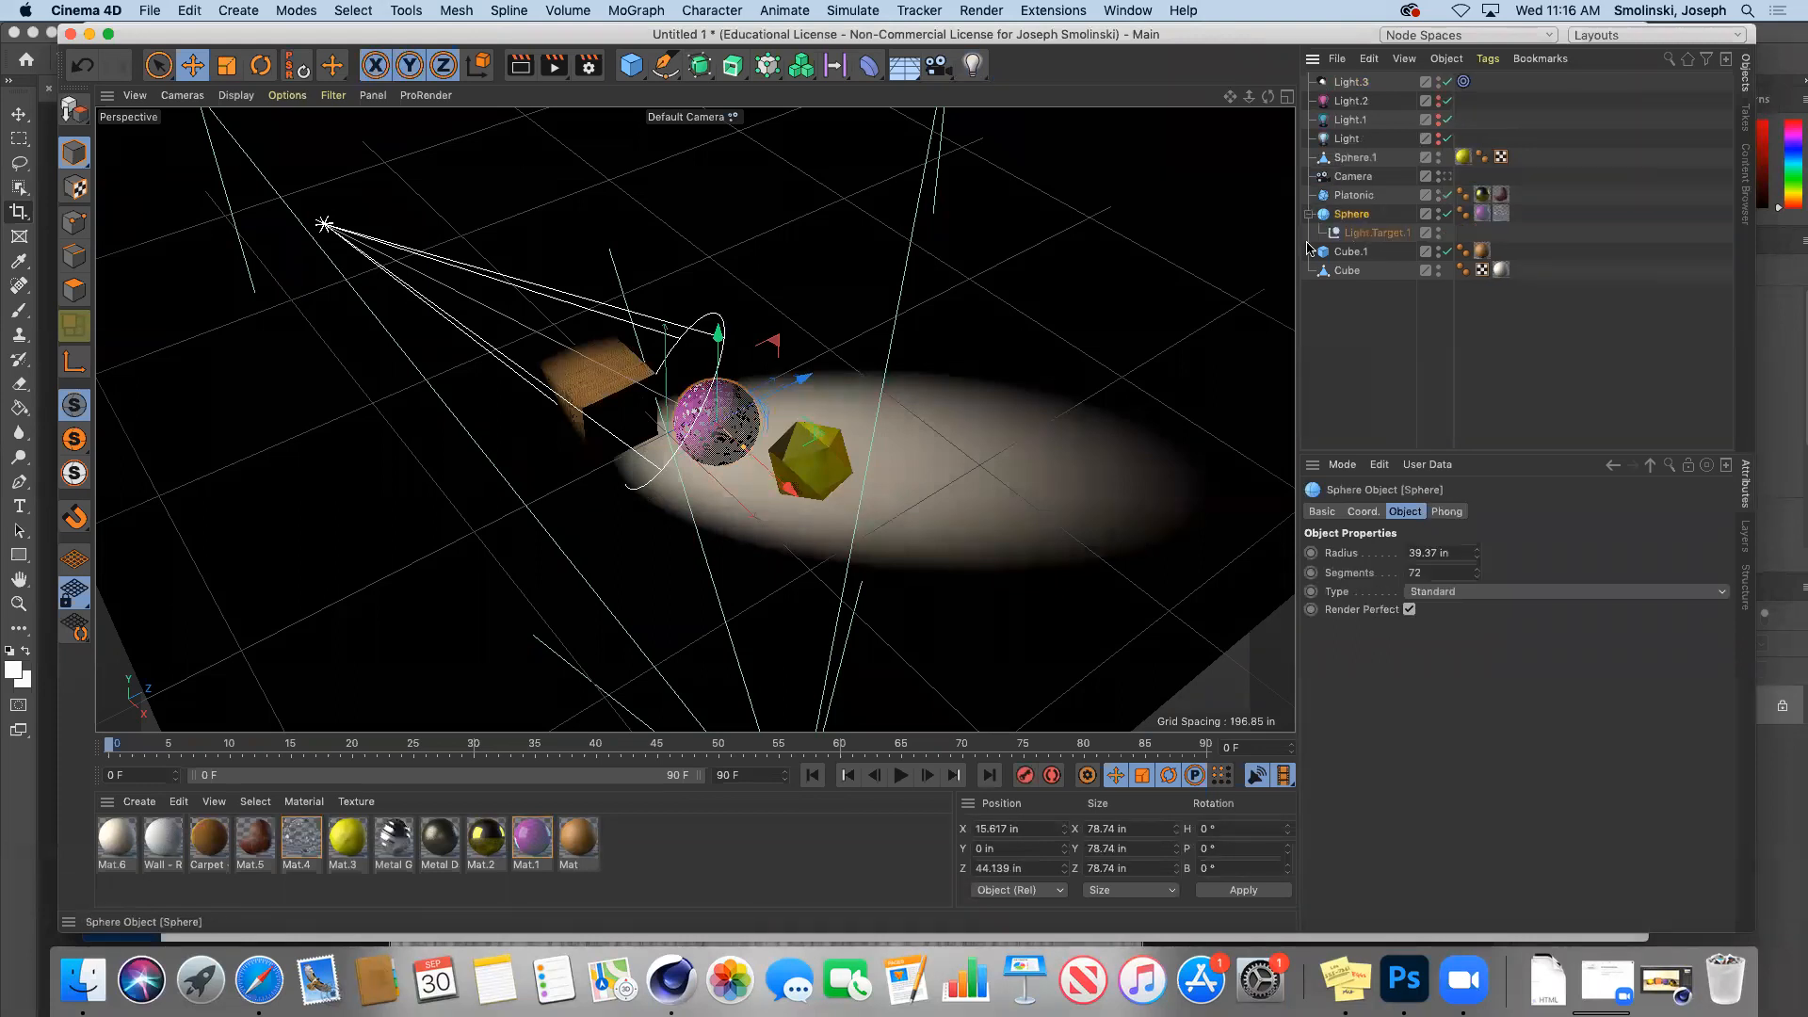
{"action": "left_click_drag", "start_coordinate": [800, 380], "coordinate": [852, 478]}
{"action": "key", "text": "super+z"}
{"action": "left_click", "coordinate": [1385, 235]}
{"action": "left_click_drag", "start_coordinate": [1382, 238], "coordinate": [1364, 91]}
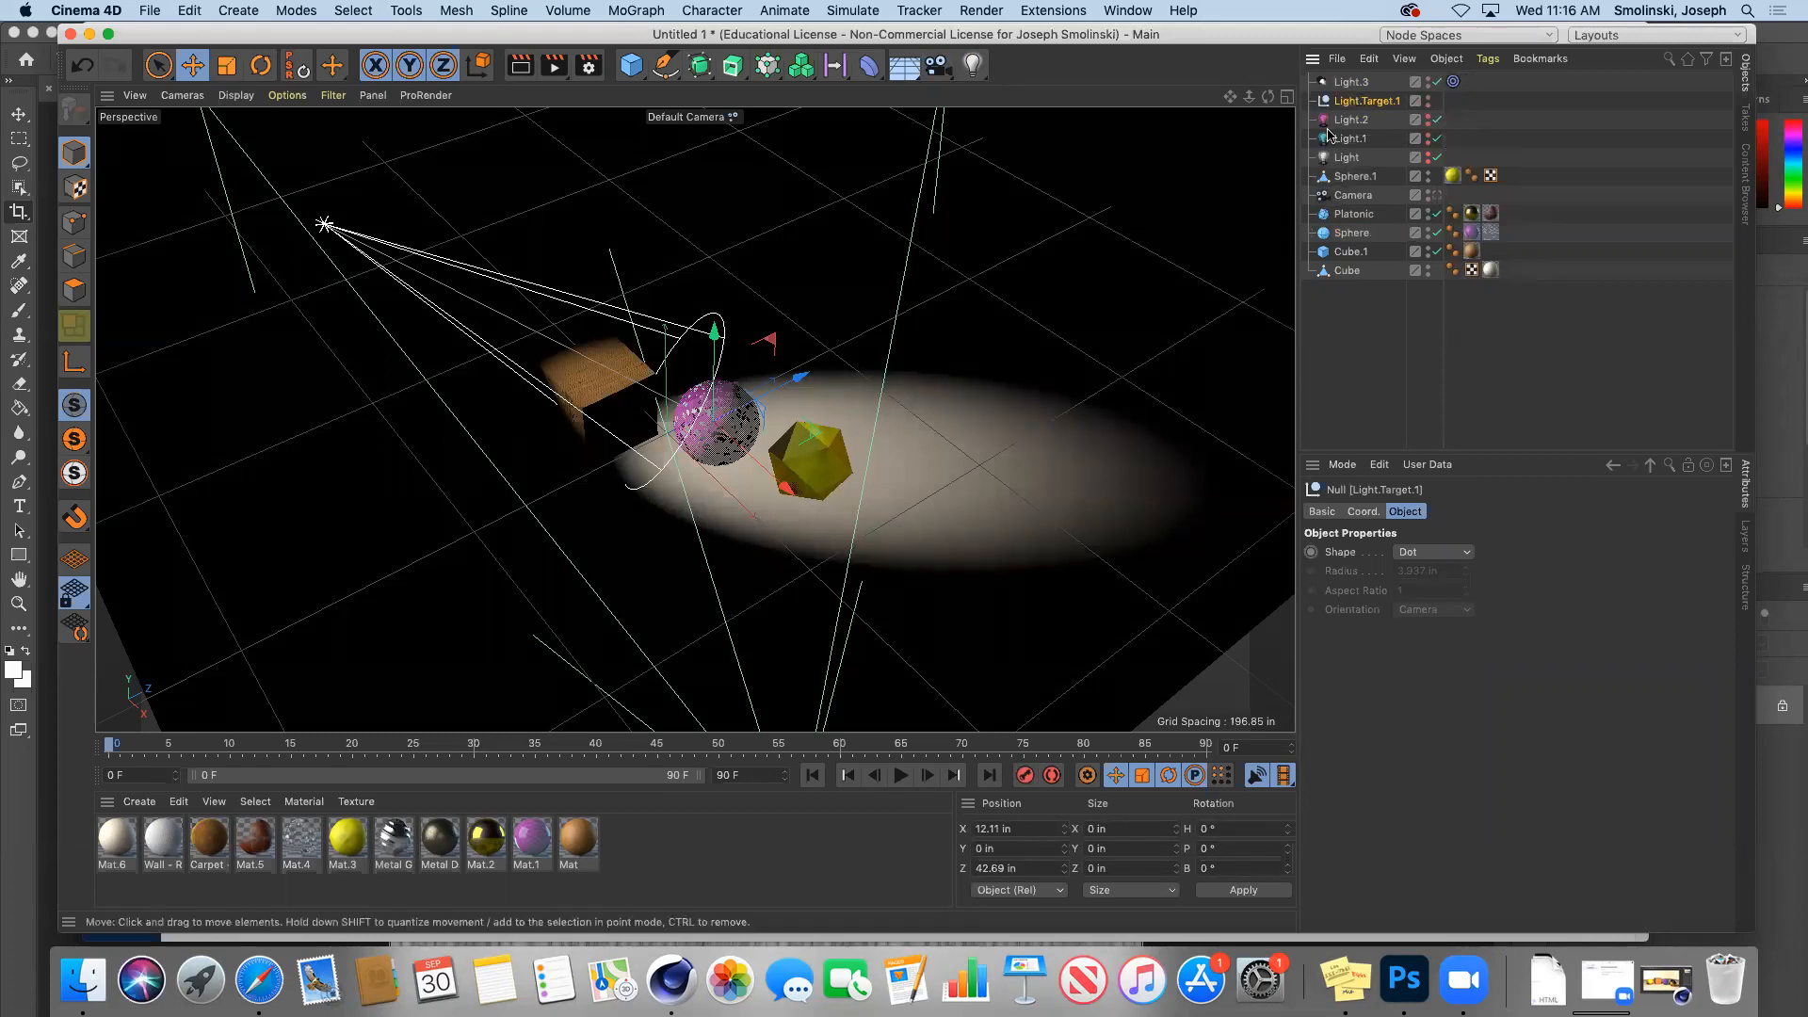
Step: Move the Light.3 spotlight to the front right of the objects
{"action": "left_click", "coordinate": [1356, 83]}
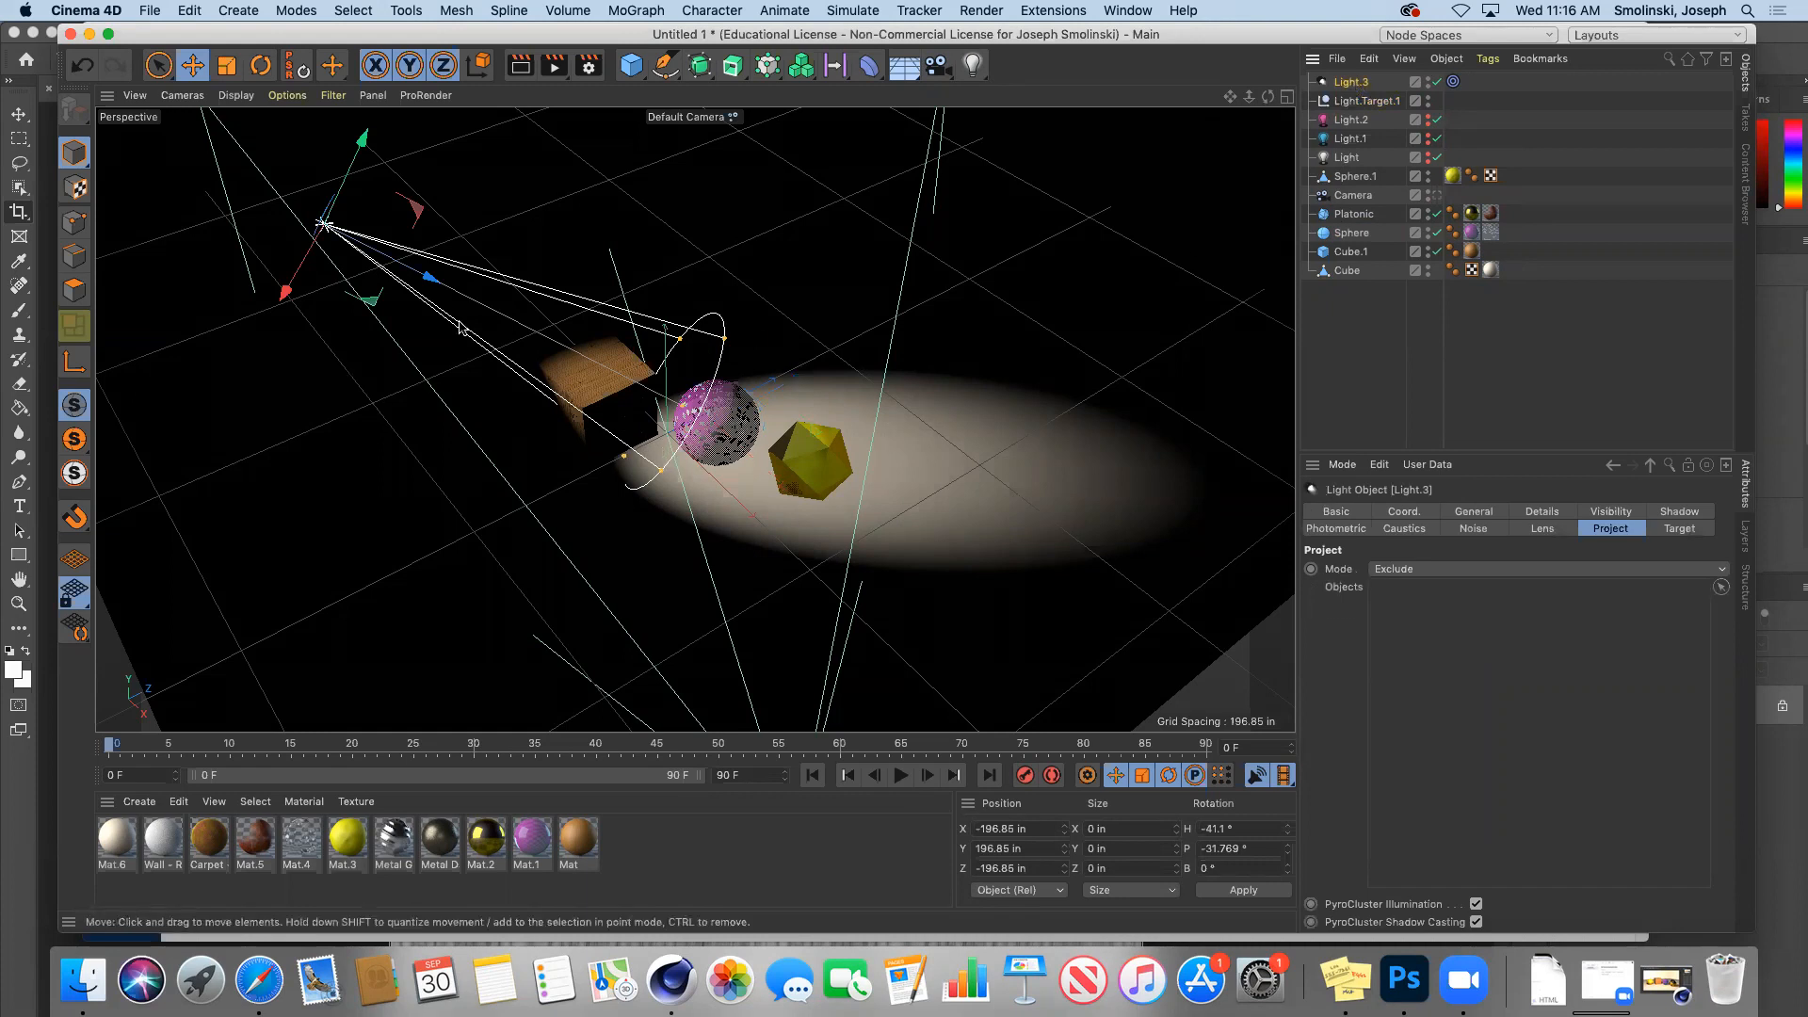
{"action": "left_click_drag", "start_coordinate": [1249, 97], "coordinate": [911, 237]}
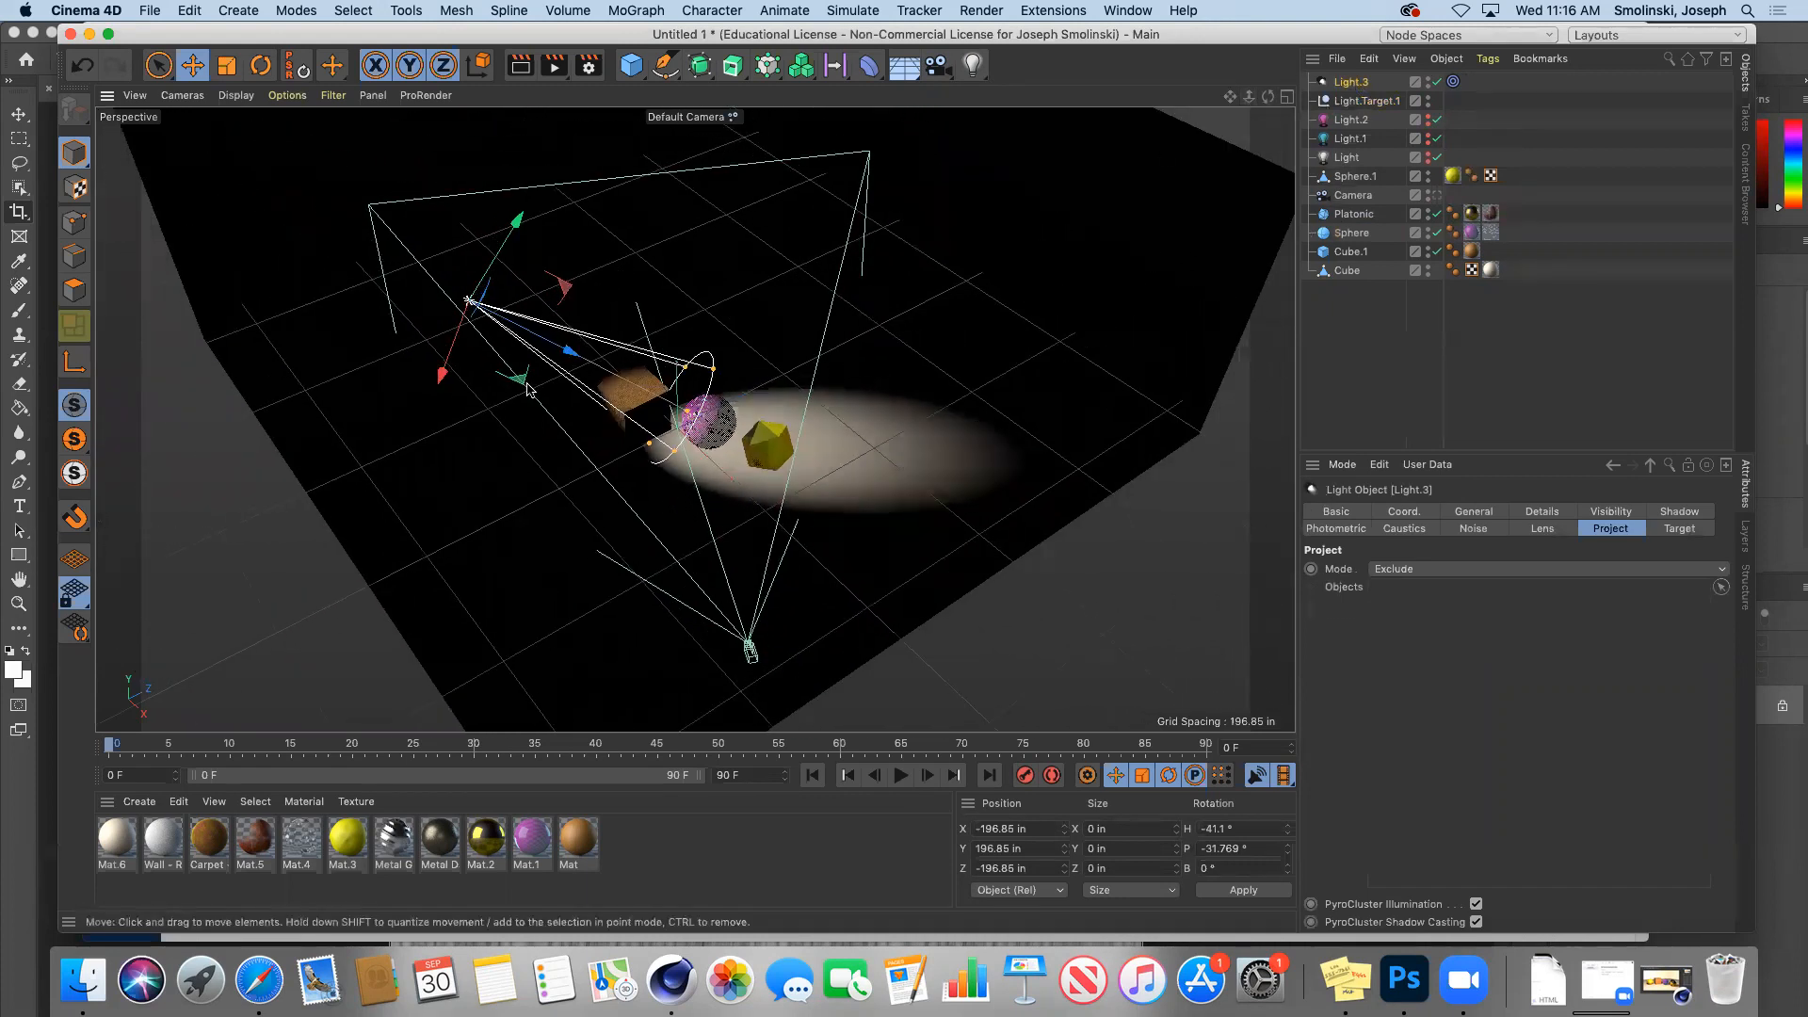
{"action": "left_click_drag", "start_coordinate": [1268, 97], "coordinate": [1358, 101]}
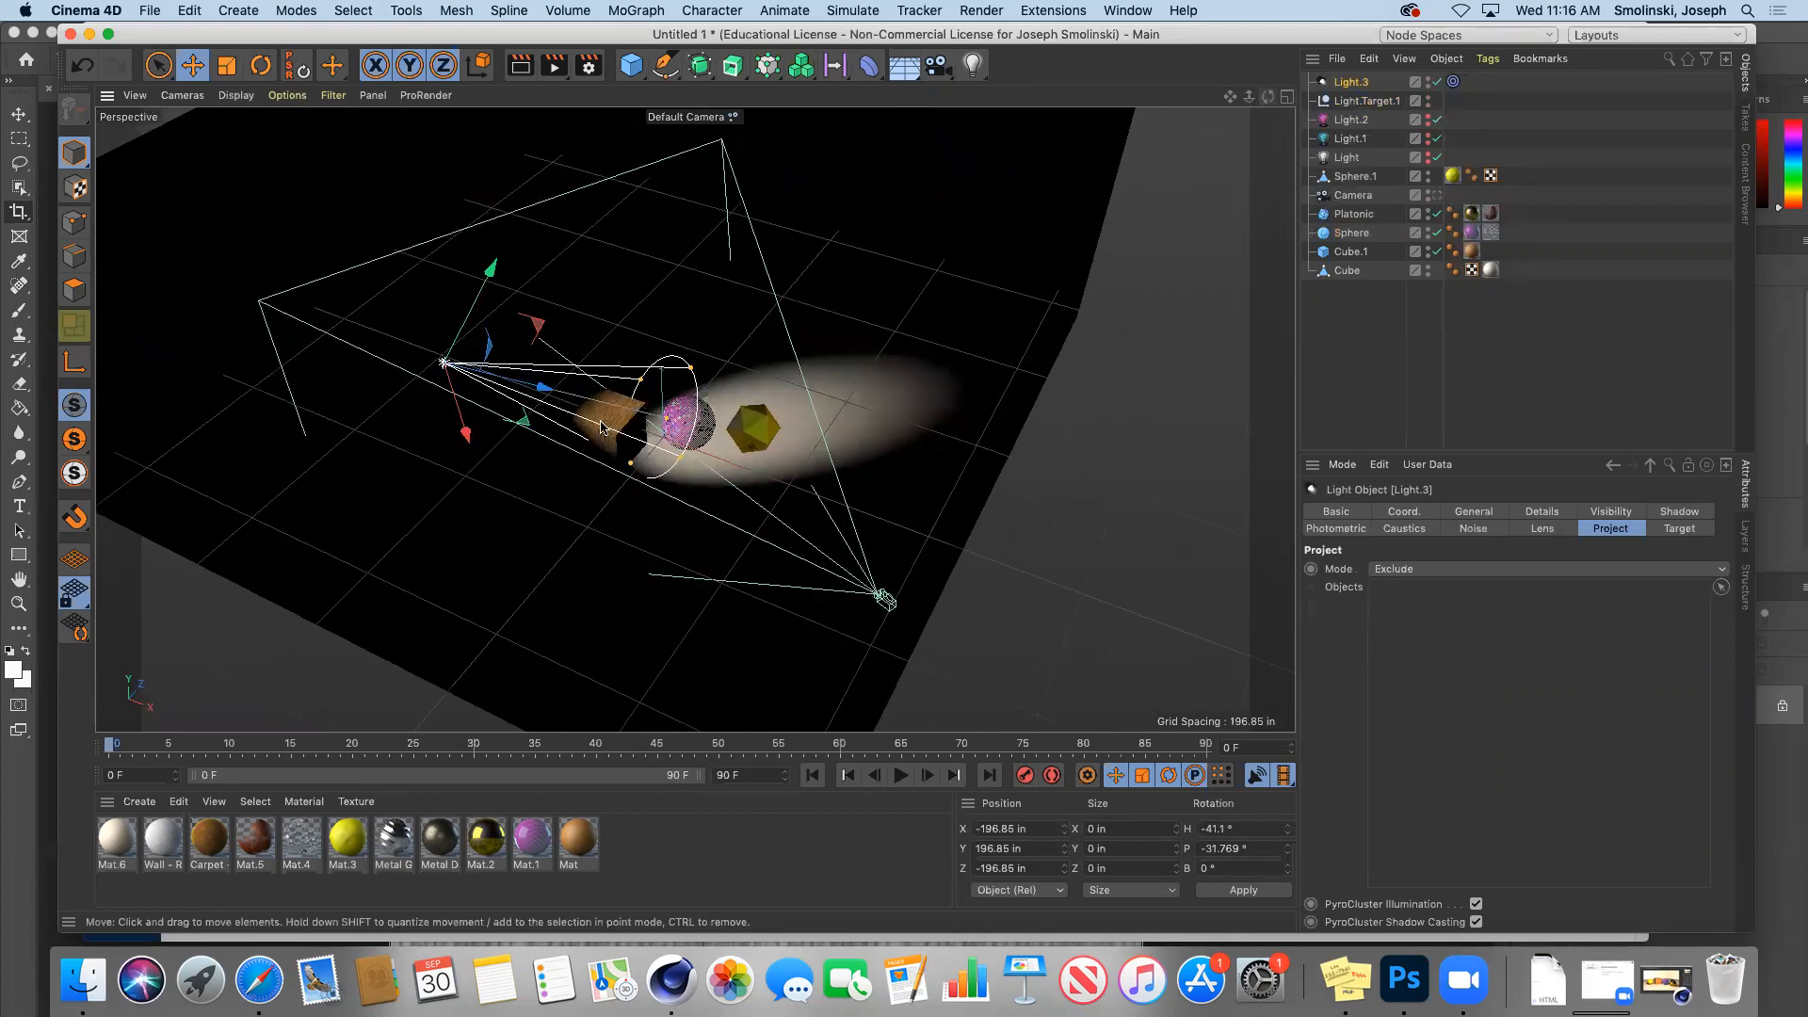
{"action": "left_click_drag", "start_coordinate": [468, 446], "coordinate": [787, 543]}
{"action": "left_click_drag", "start_coordinate": [607, 597], "coordinate": [1100, 516]}
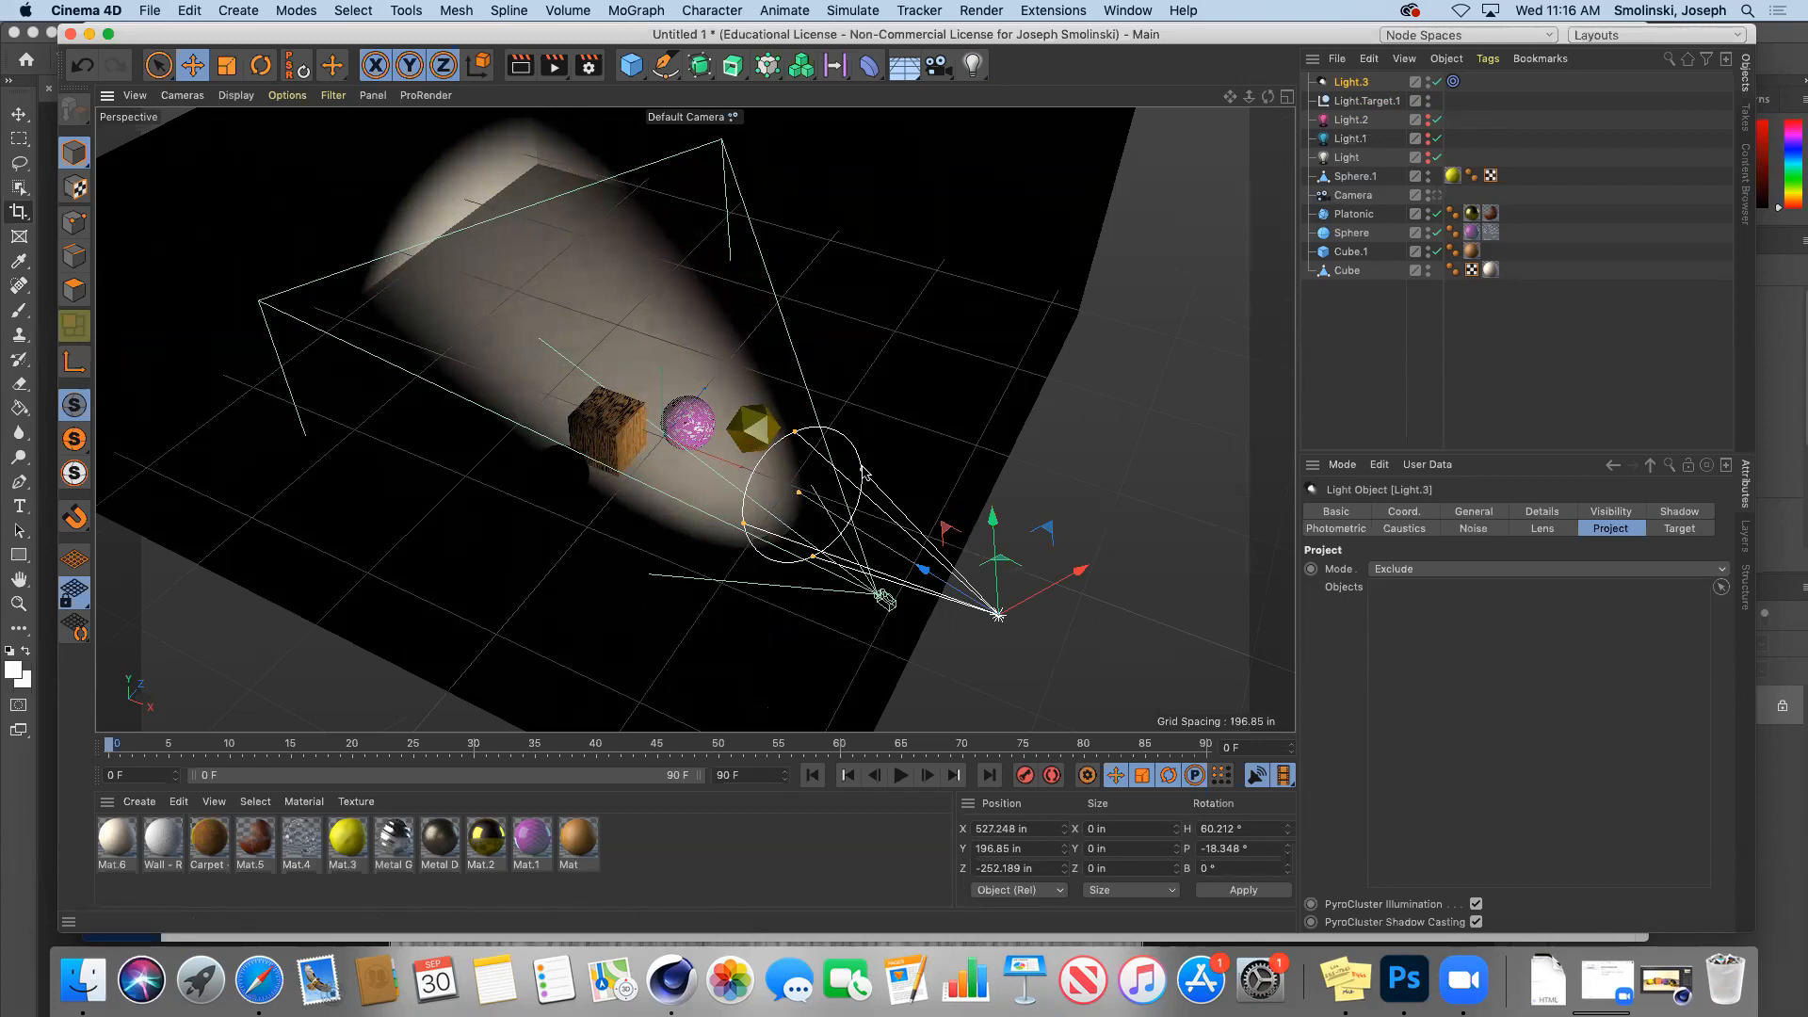
Step: Resize the spotlight cone to cover all four objects and view through the scene Camera
{"action": "left_click_drag", "start_coordinate": [864, 473], "coordinate": [901, 444]}
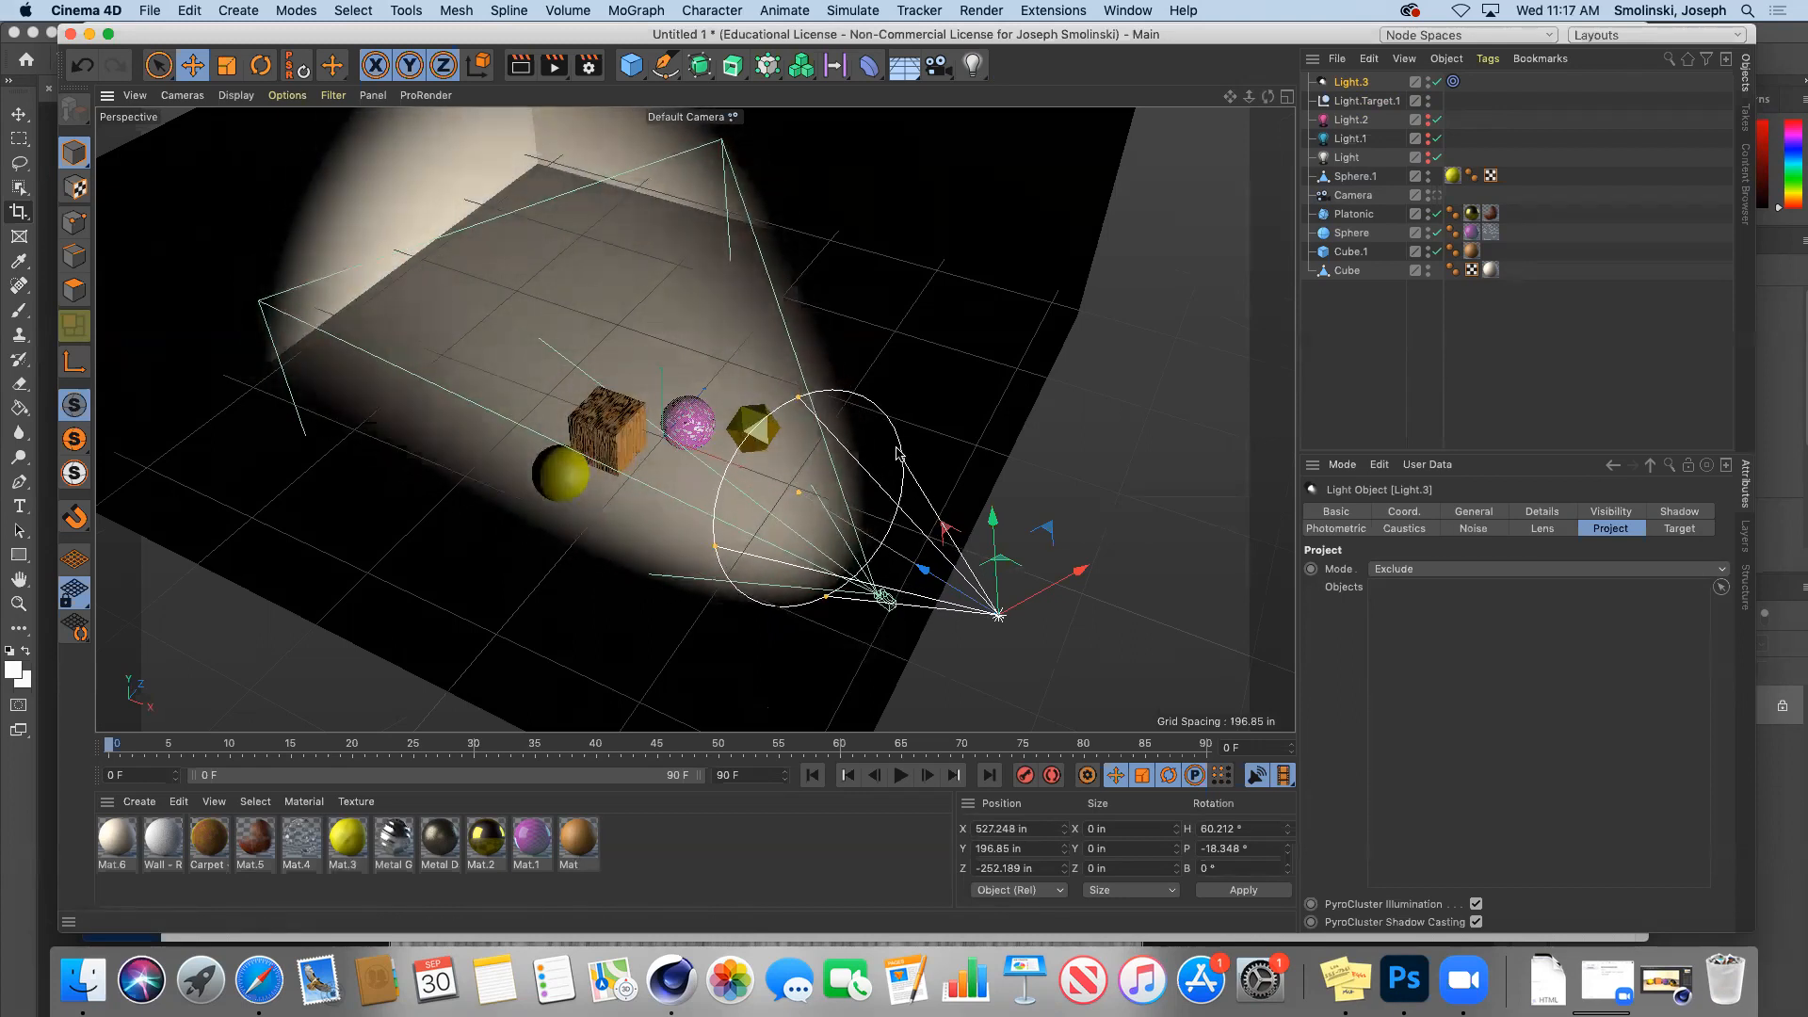
{"action": "mouse_move", "coordinate": [799, 493]}
{"action": "left_mouse_down"}
{"action": "mouse_move", "coordinate": [728, 463]}
{"action": "mouse_move", "coordinate": [784, 500]}
{"action": "left_mouse_up"}
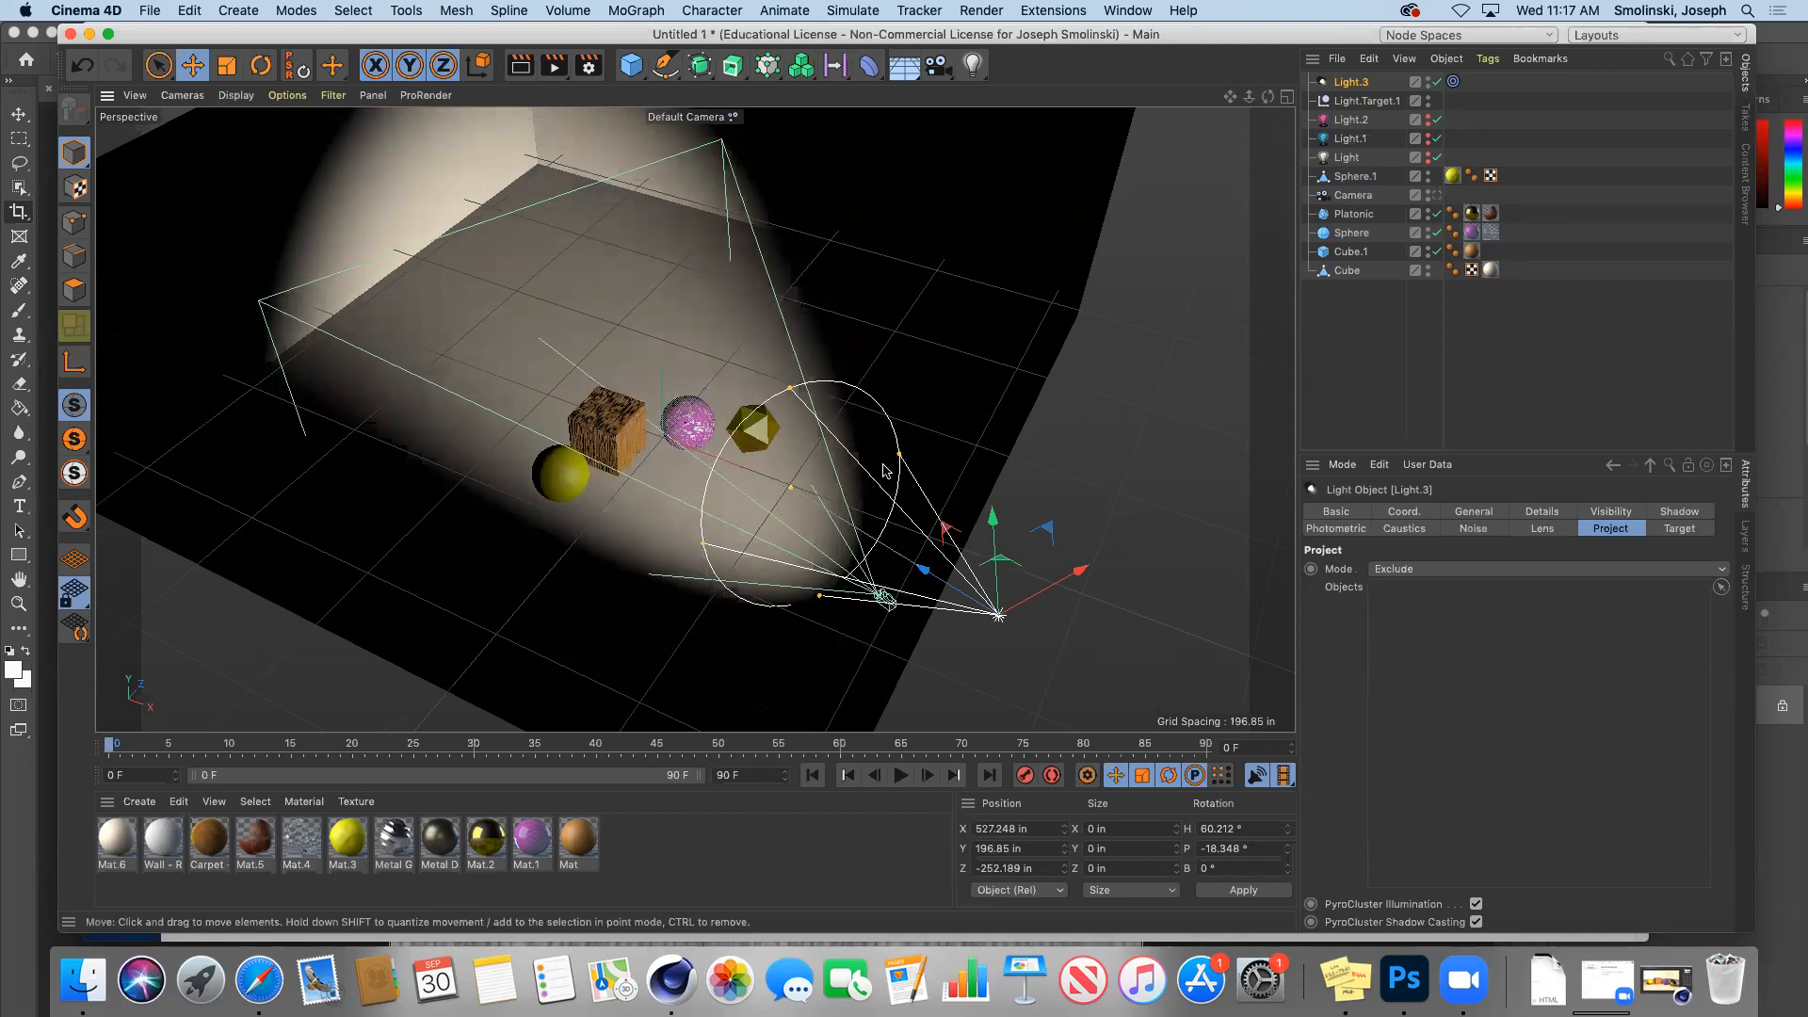
{"action": "left_click_drag", "start_coordinate": [899, 455], "coordinate": [850, 391]}
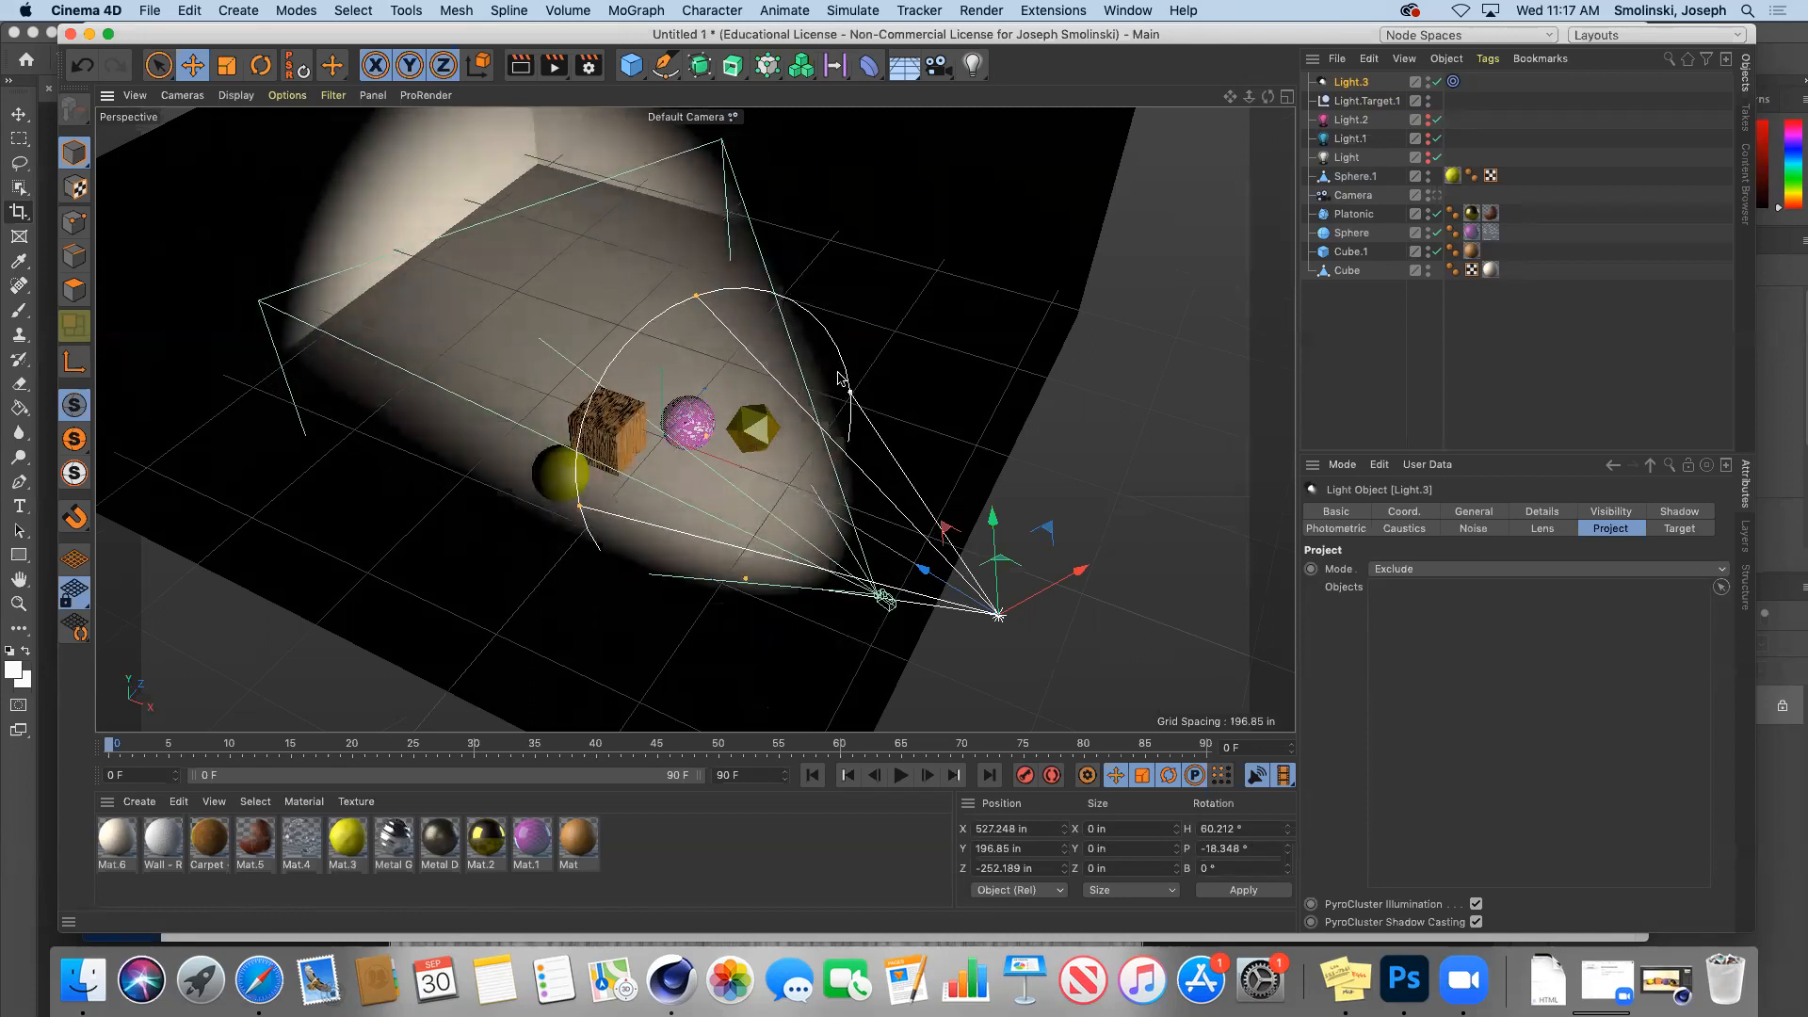
{"action": "left_click", "coordinate": [1436, 195]}
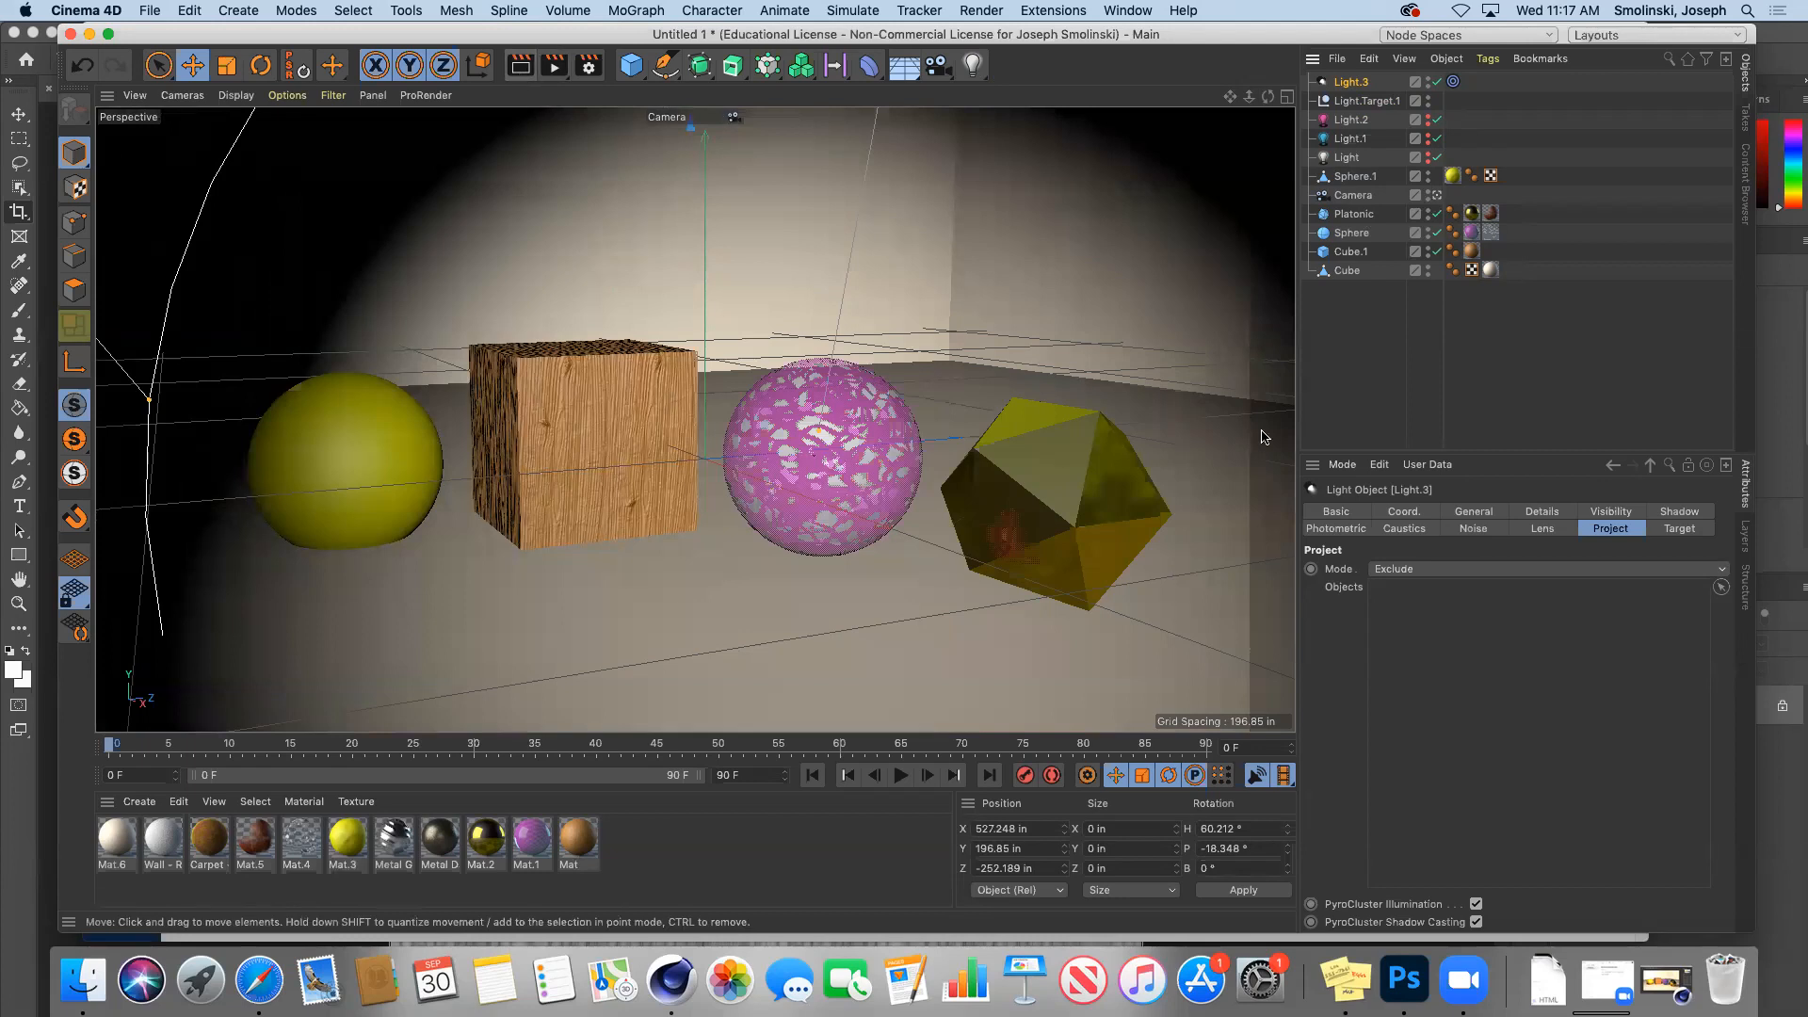
Step: Give Light.3 soft area shadows
{"action": "left_click", "coordinate": [1674, 514]}
{"action": "left_click", "coordinate": [1415, 569]}
{"action": "left_click", "coordinate": [1387, 646]}
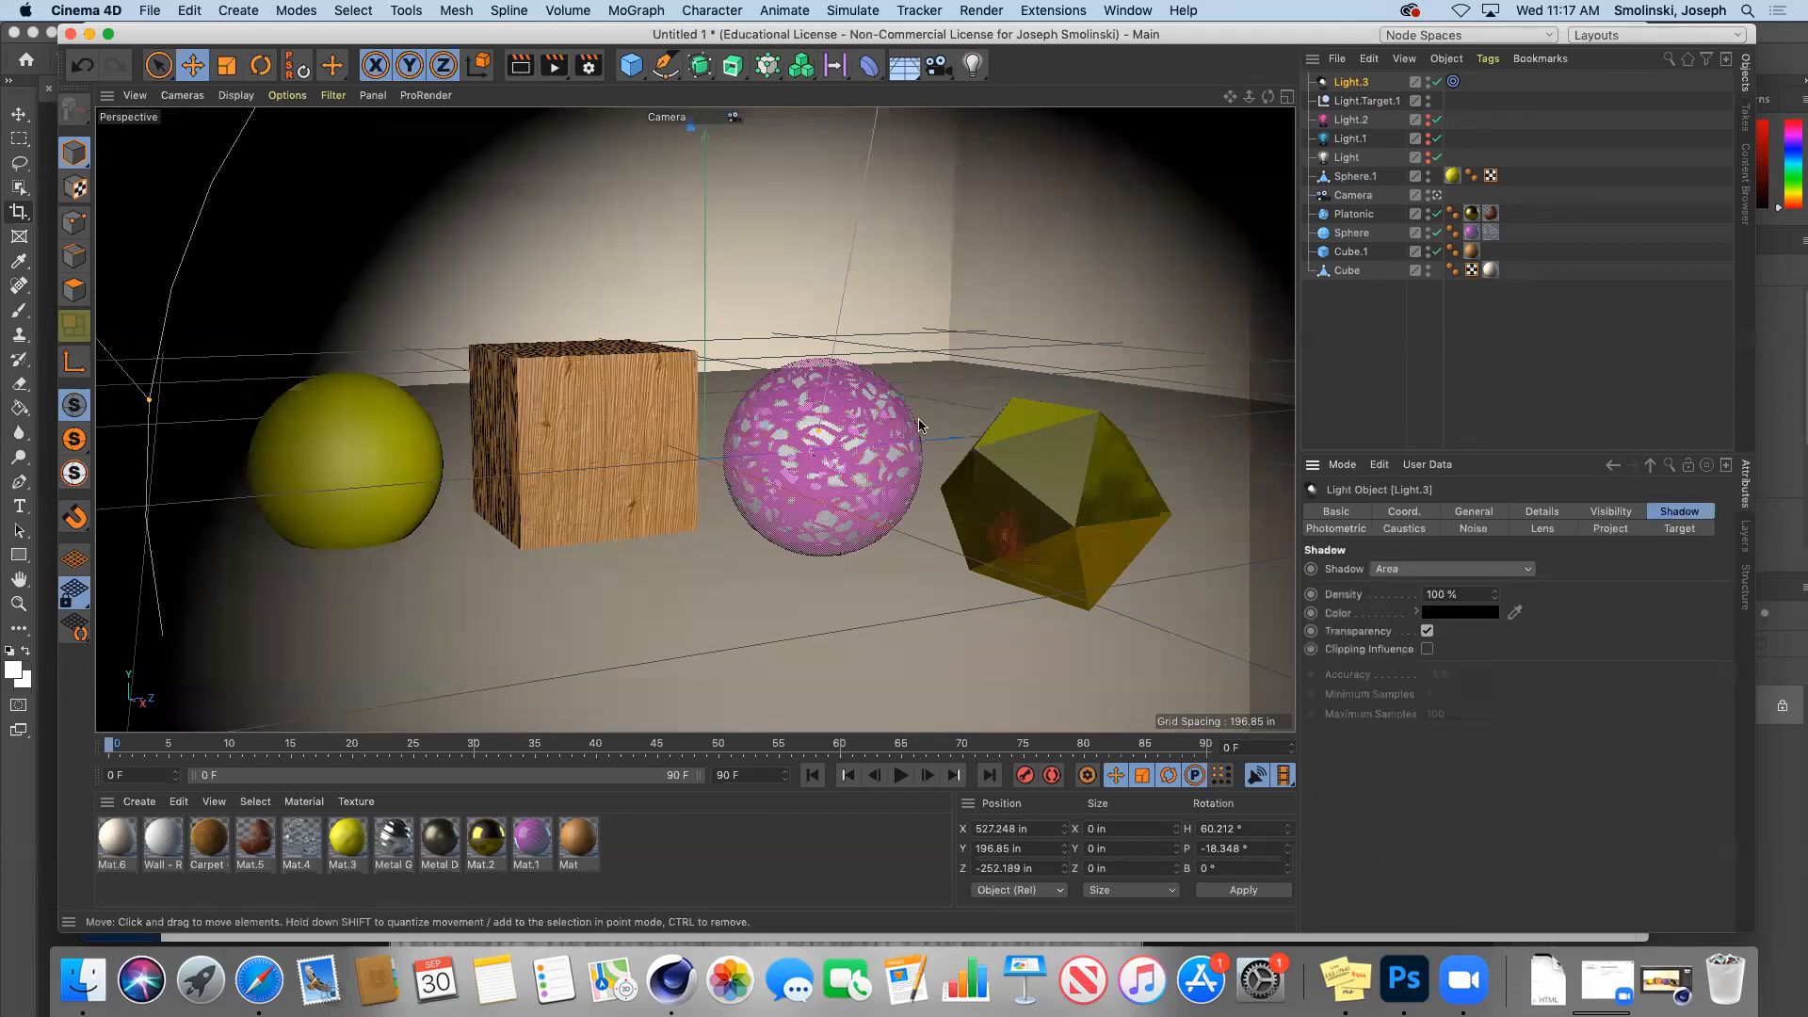
Step: Set the shadow colour to dark purple (H 263°, S 90%, V ~23%) and render to Picture Viewer
{"action": "left_click", "coordinate": [1465, 615]}
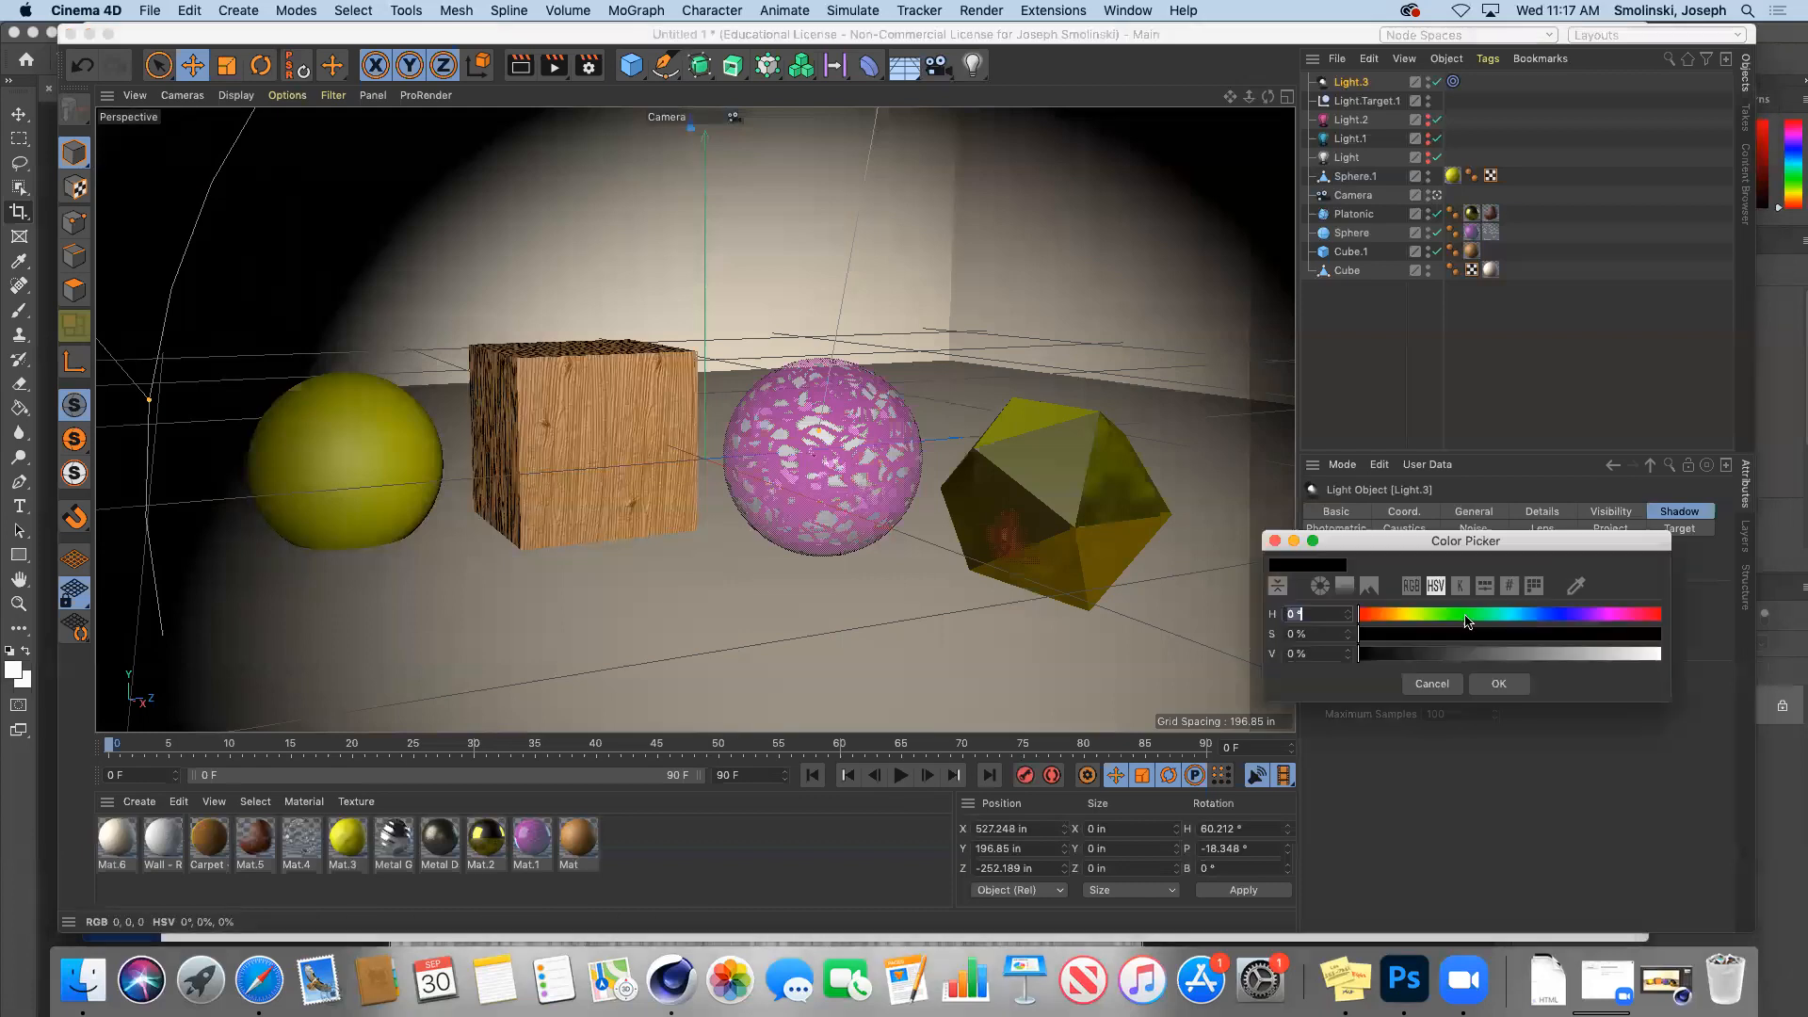
{"action": "left_click", "coordinate": [1579, 614]}
{"action": "left_click", "coordinate": [1631, 644]}
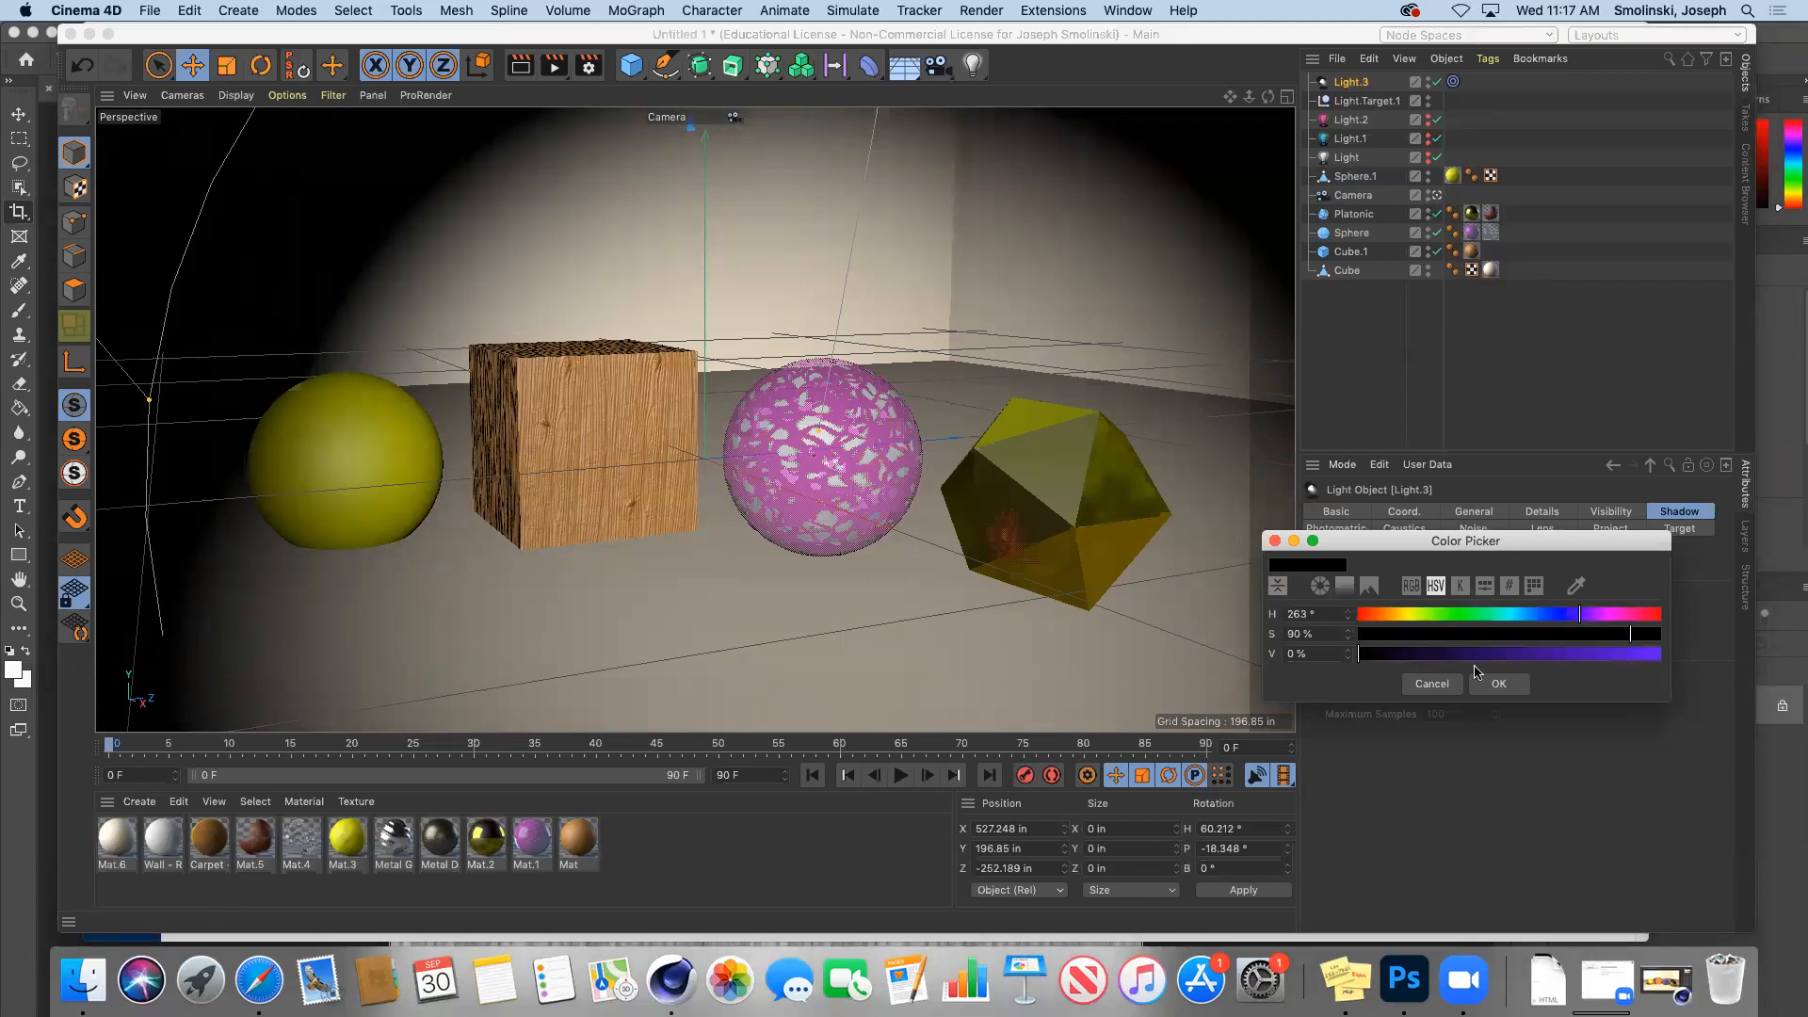
{"action": "left_click", "coordinate": [1427, 654]}
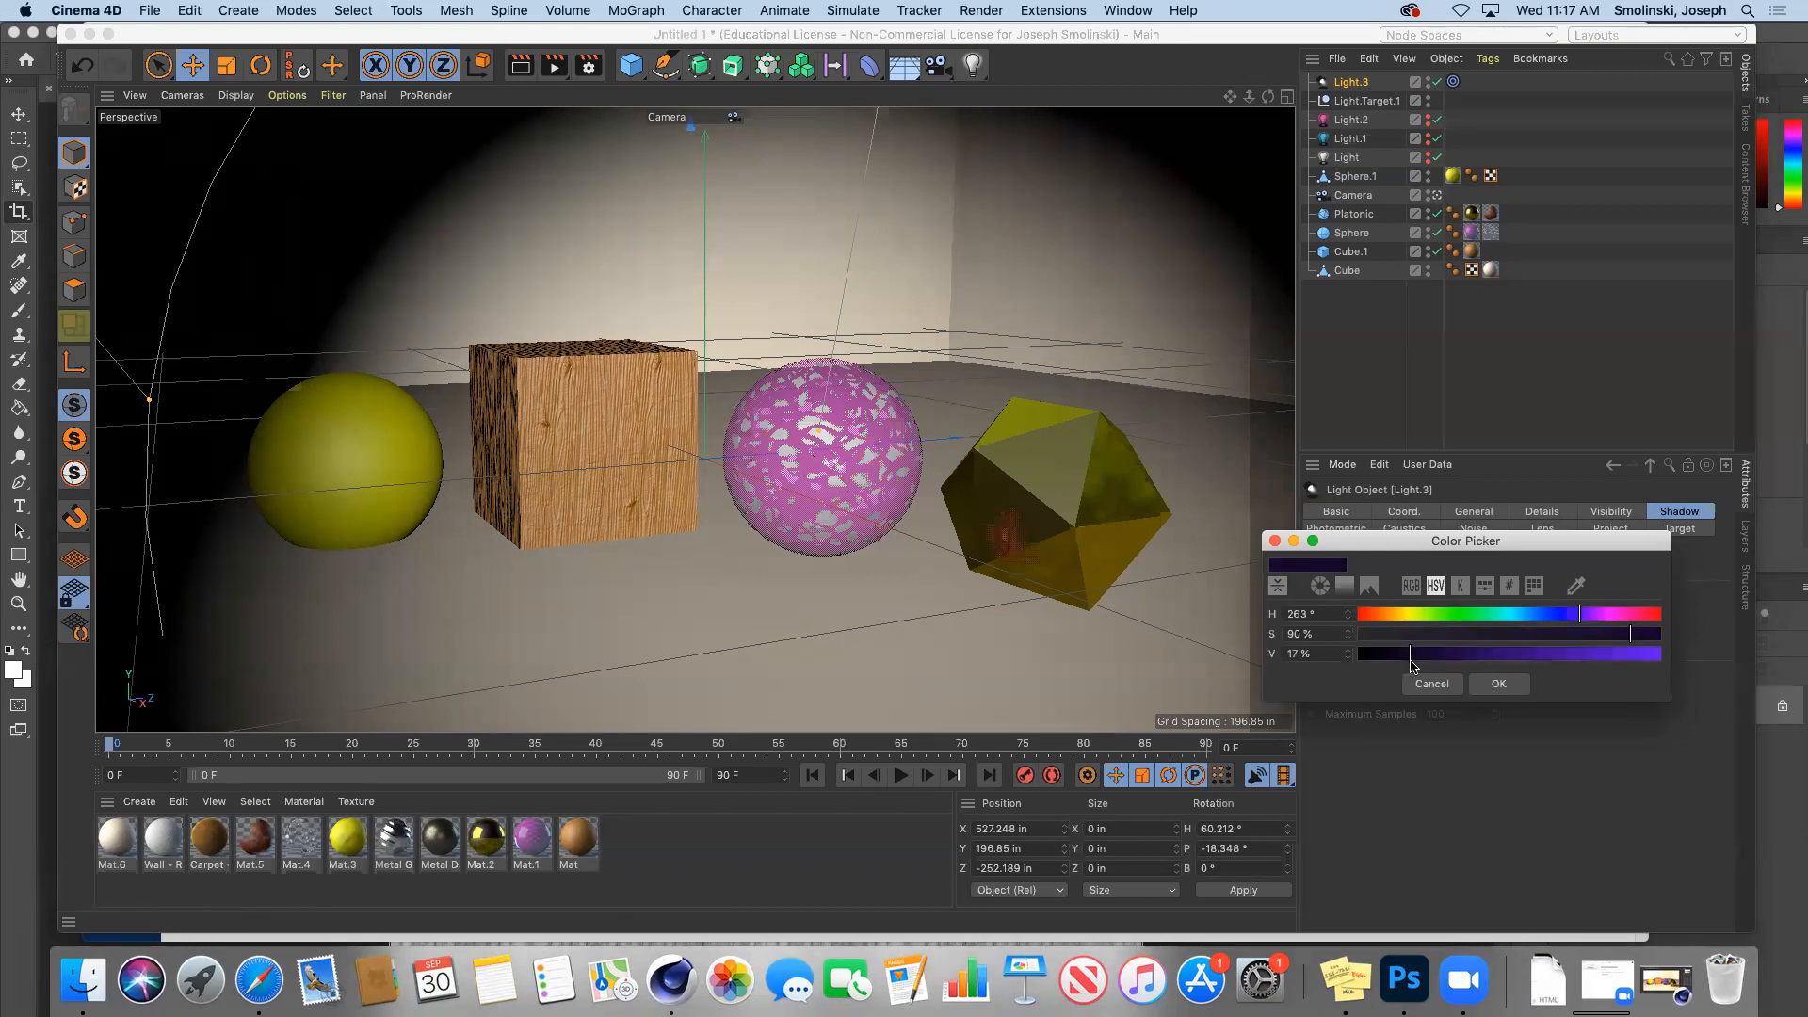
{"action": "left_click", "coordinate": [1503, 690]}
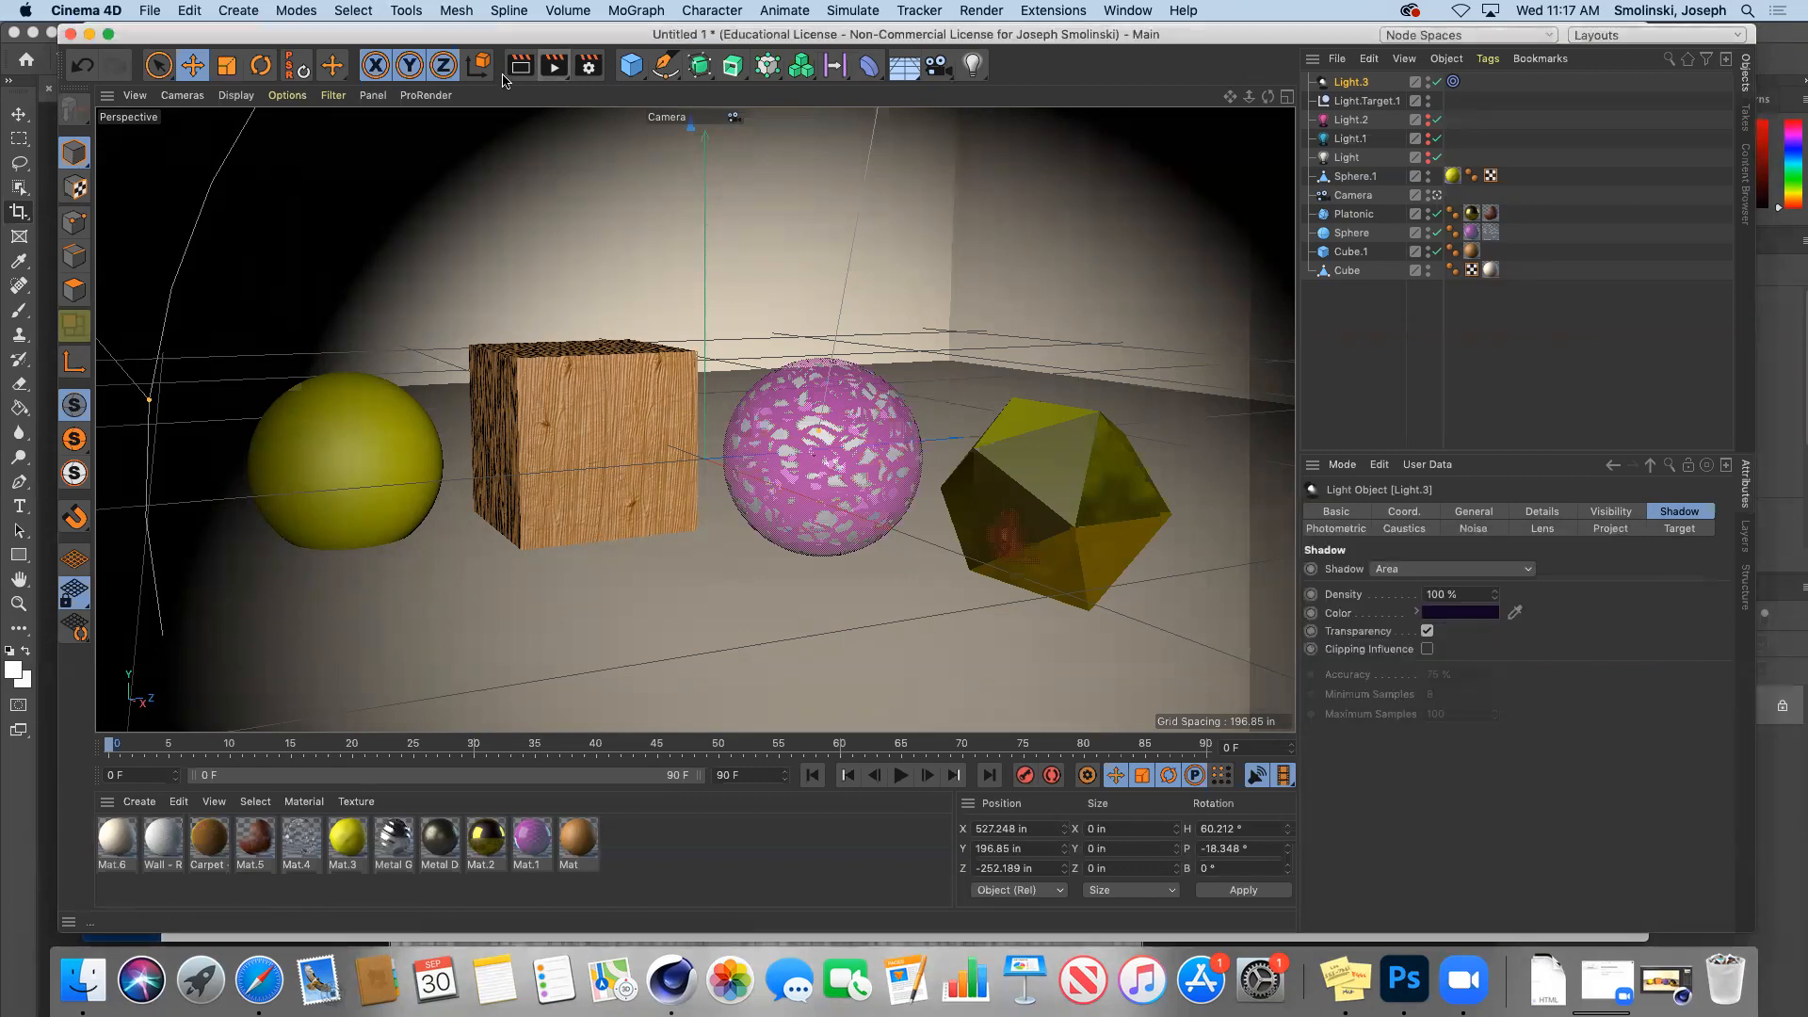
{"action": "left_click", "coordinate": [555, 68]}
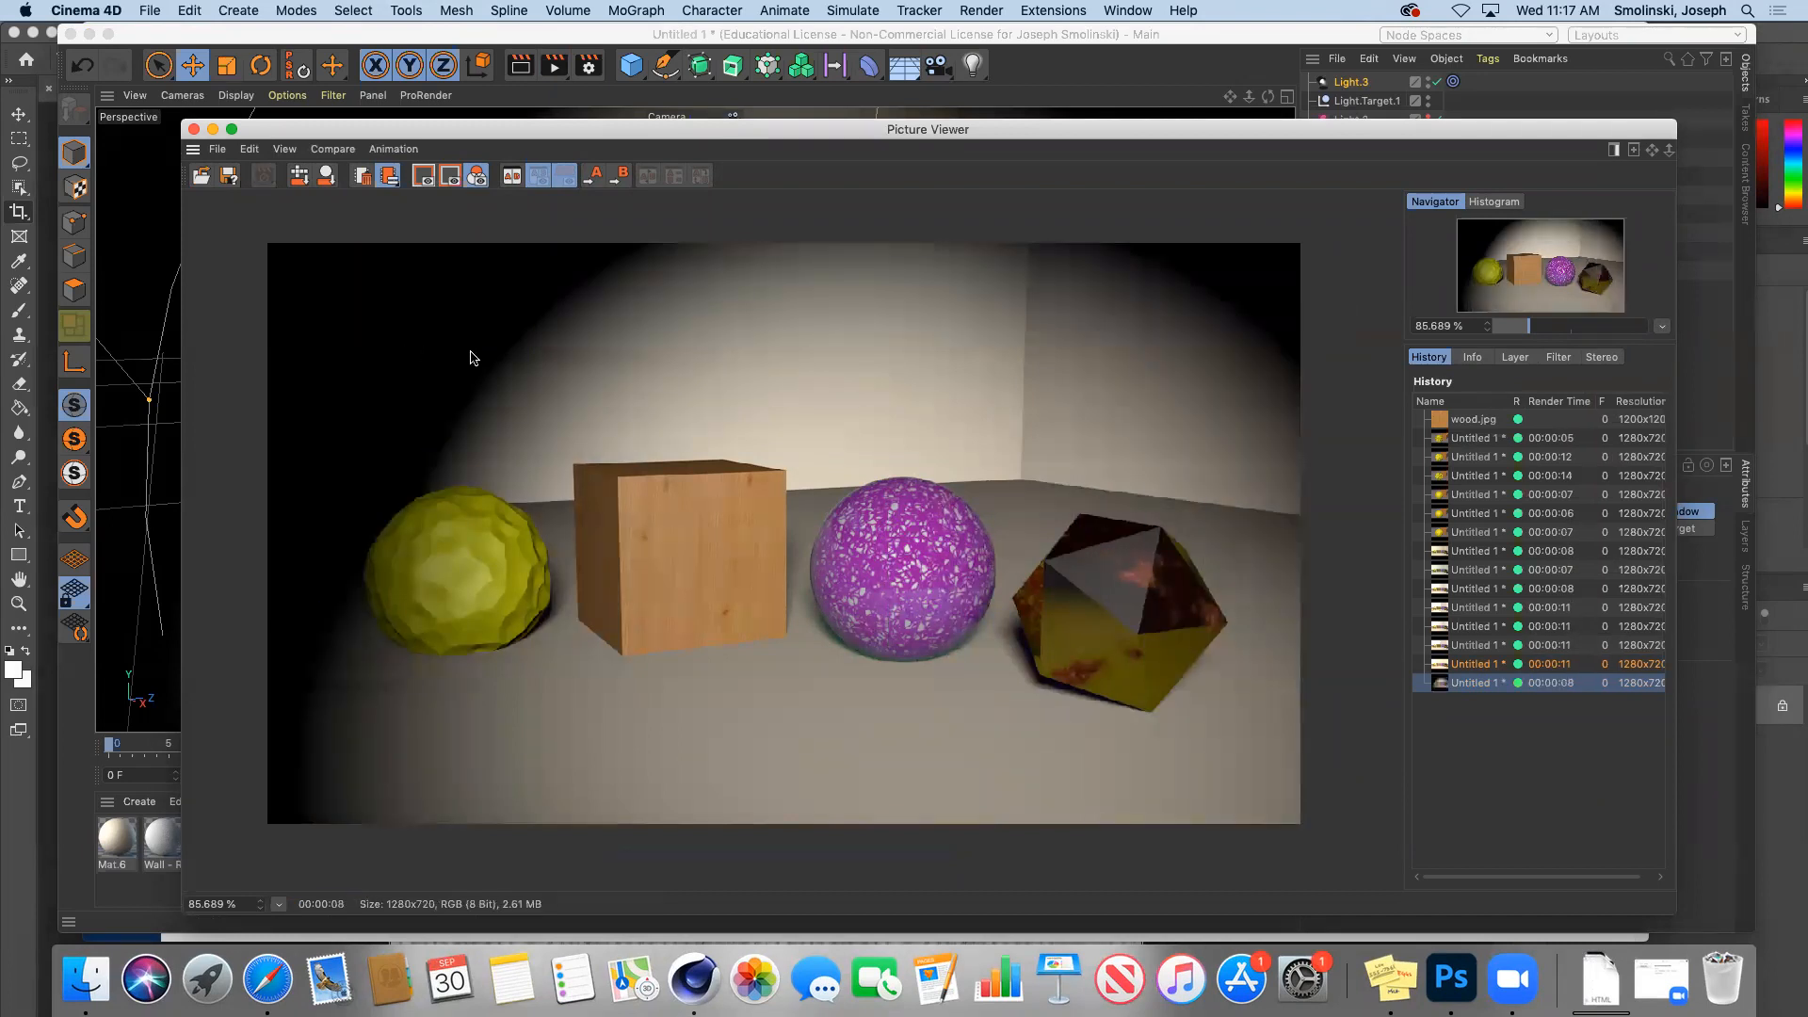
Step: Move Light.3 left and higher, to X 323.218, Y 469.632, Z -469.453
{"action": "left_click", "coordinate": [215, 131]}
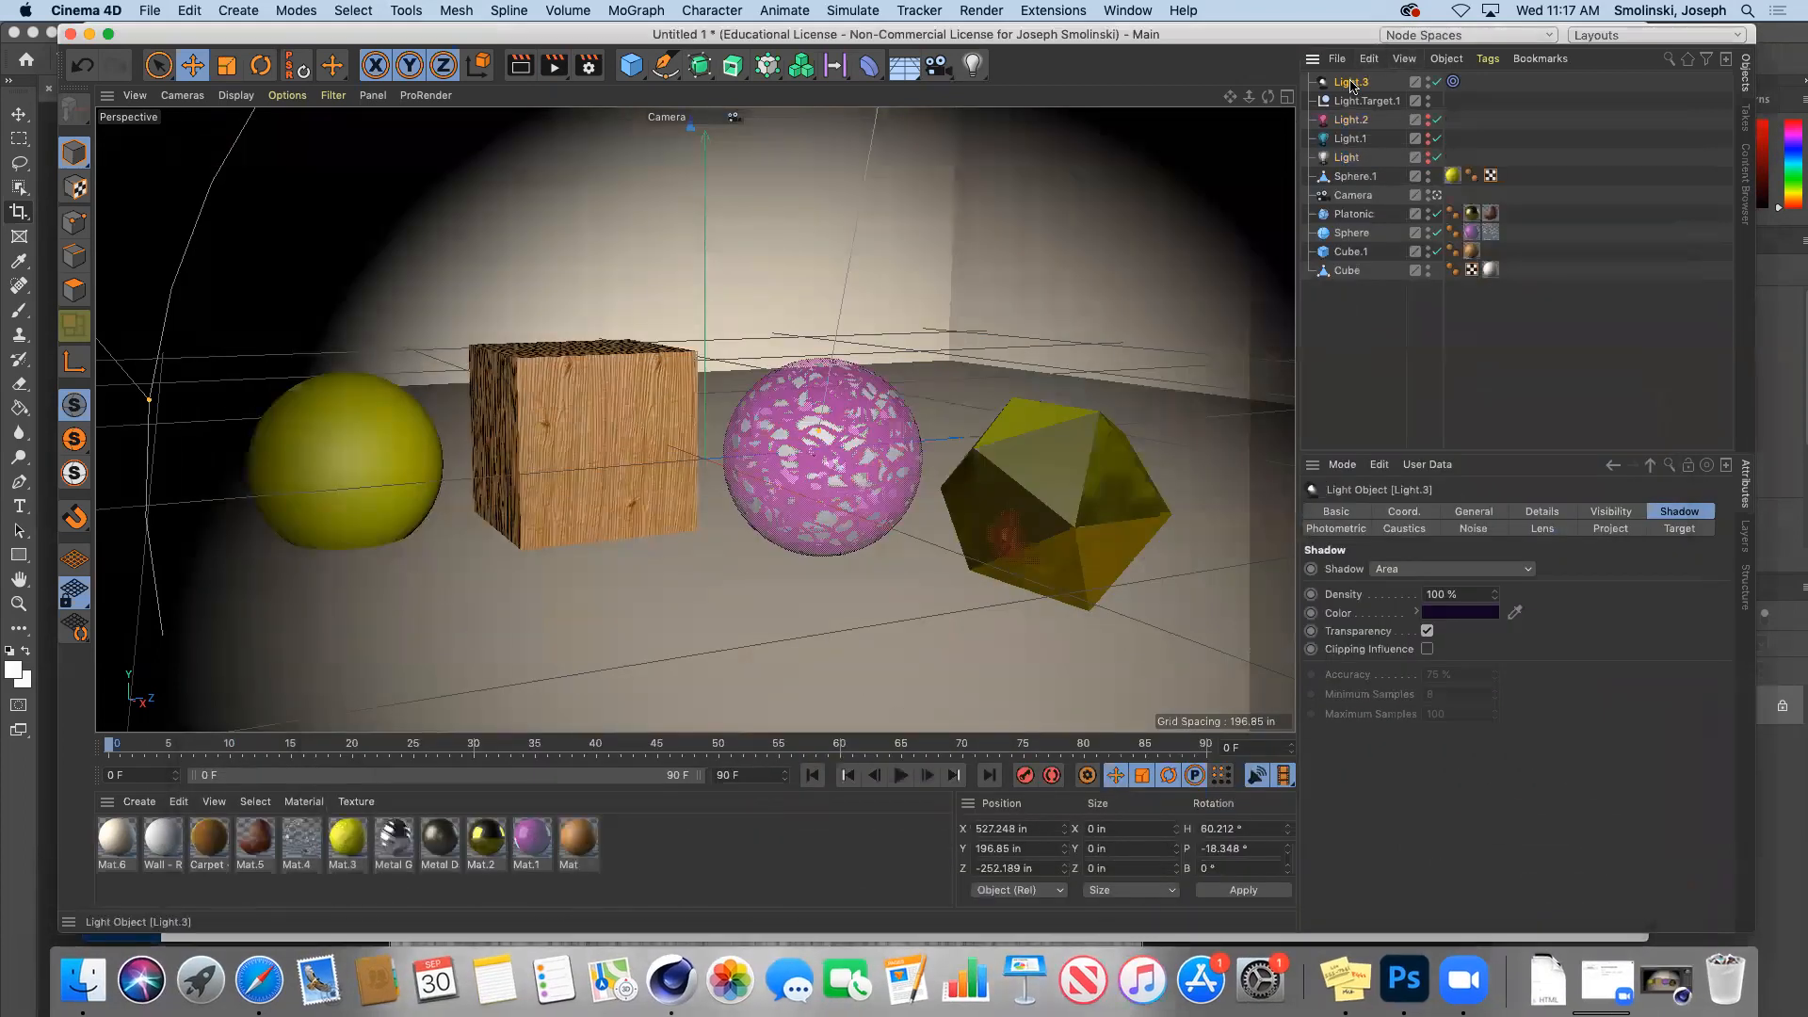
{"action": "left_click", "coordinate": [1474, 511]}
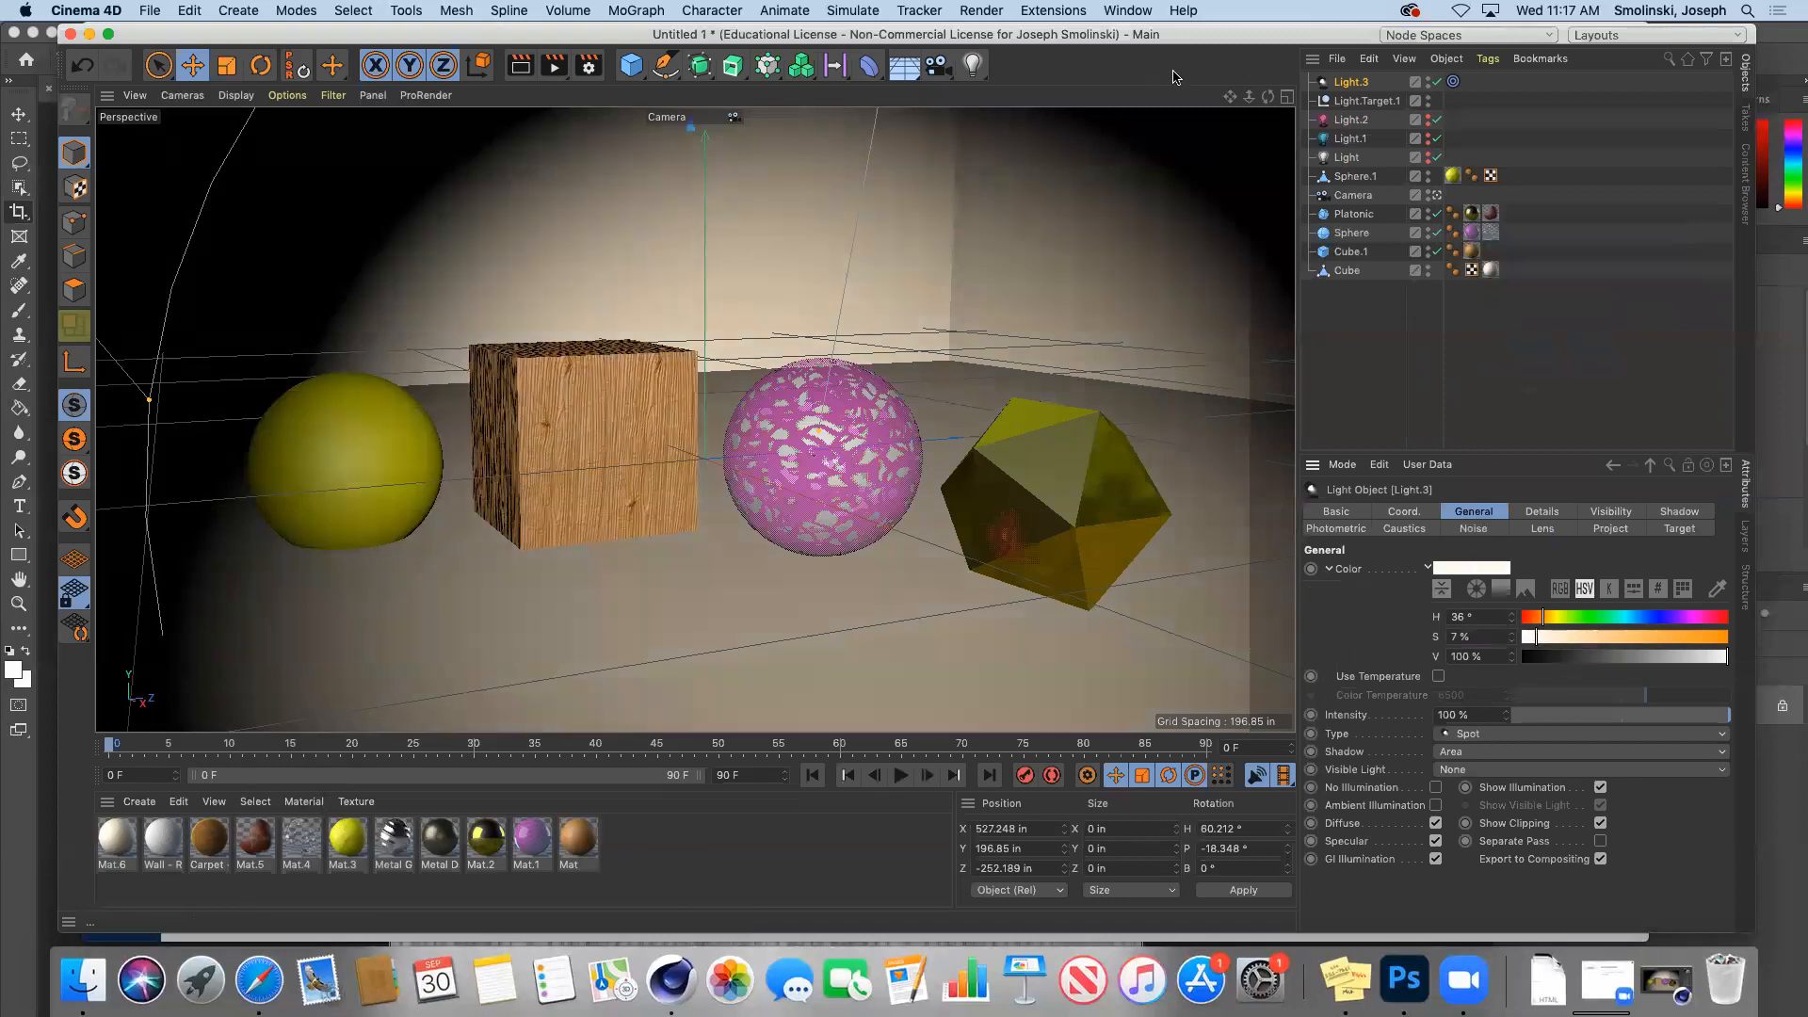
{"action": "left_click", "coordinate": [1438, 195]}
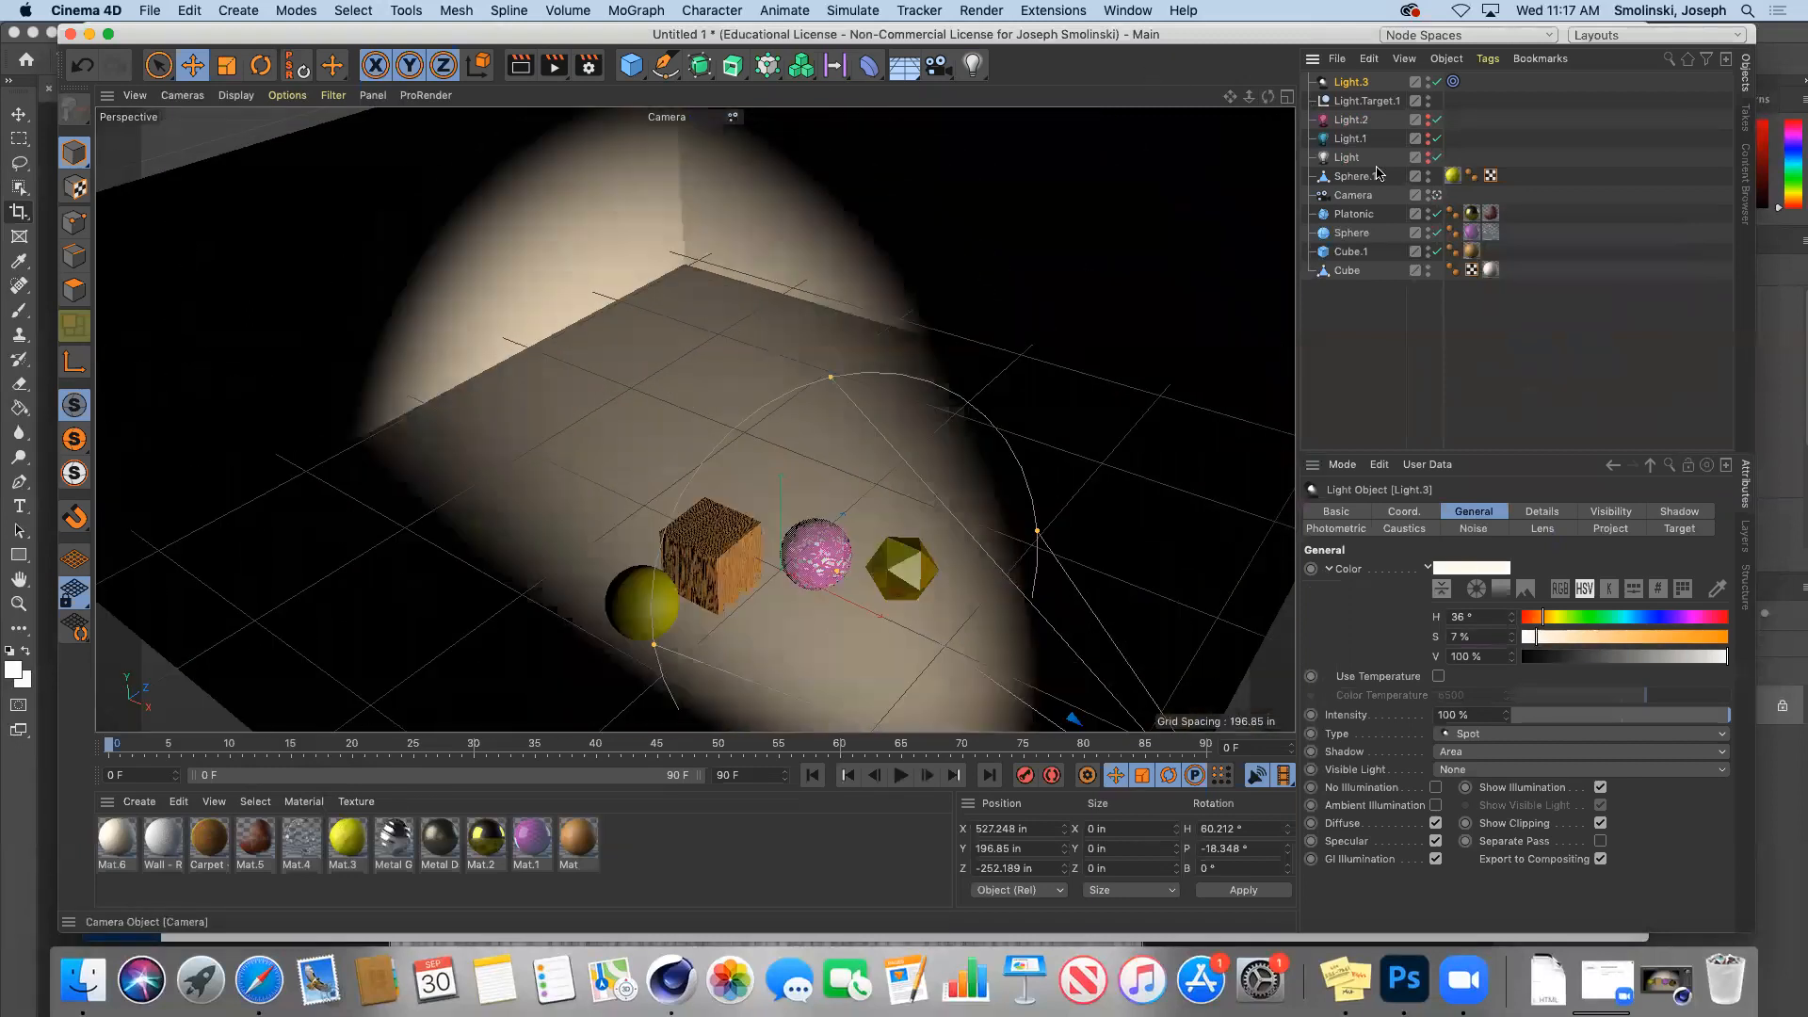
{"action": "left_click_drag", "start_coordinate": [1267, 100], "coordinate": [1083, 106]}
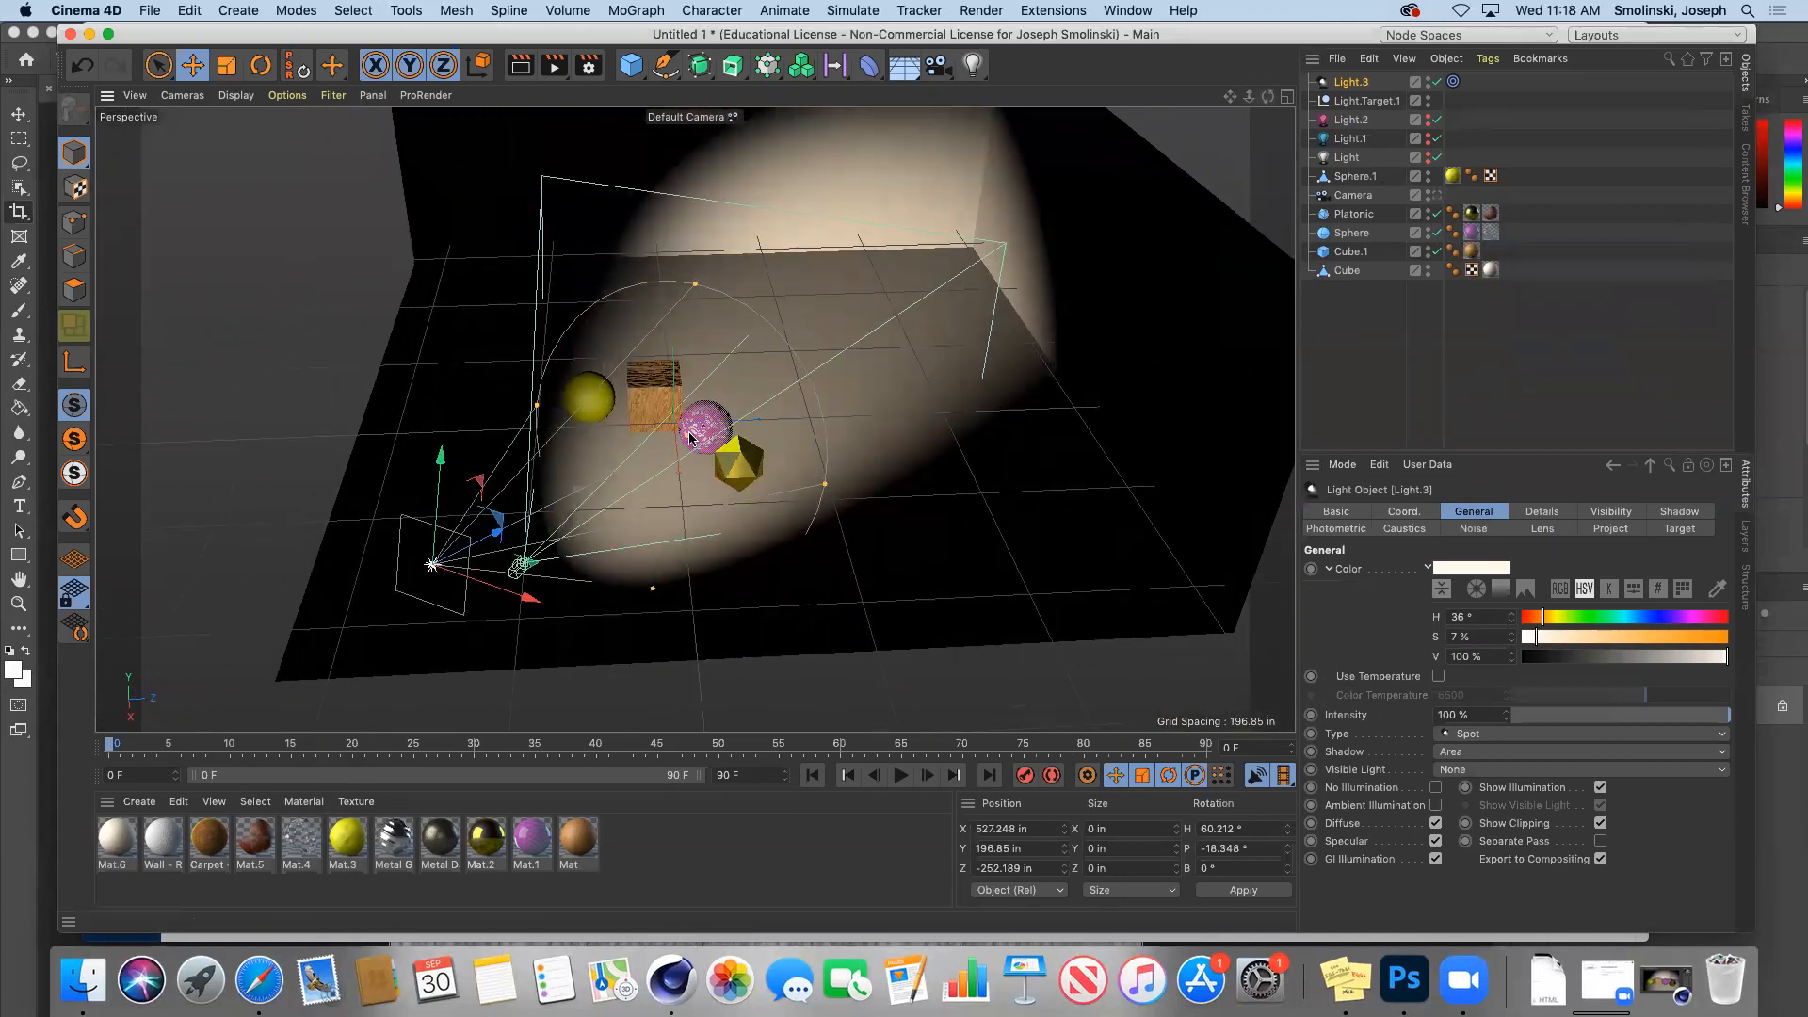
{"action": "left_click_drag", "start_coordinate": [532, 606], "coordinate": [226, 513]}
{"action": "left_click_drag", "start_coordinate": [185, 372], "coordinate": [240, 113]}
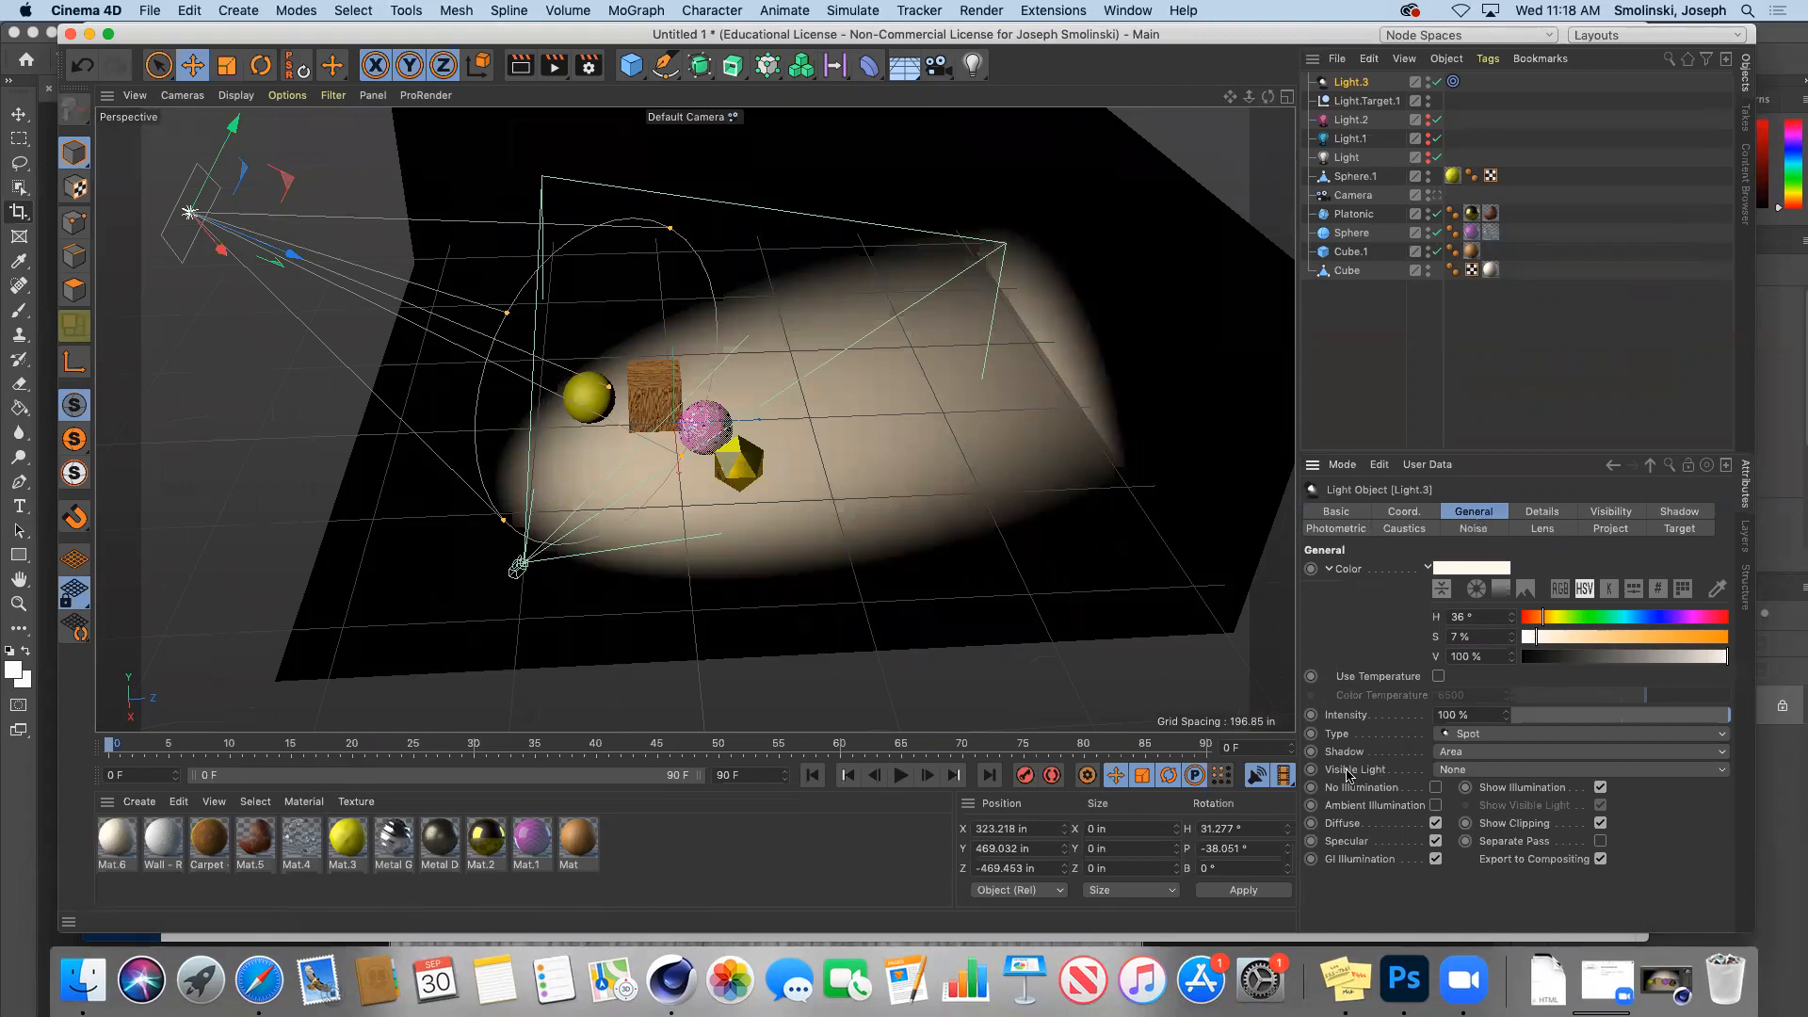
Step: Make Light.3's beam Visible, widen its cone, and preview the glowing beam with Render View
{"action": "left_click", "coordinate": [1470, 772]}
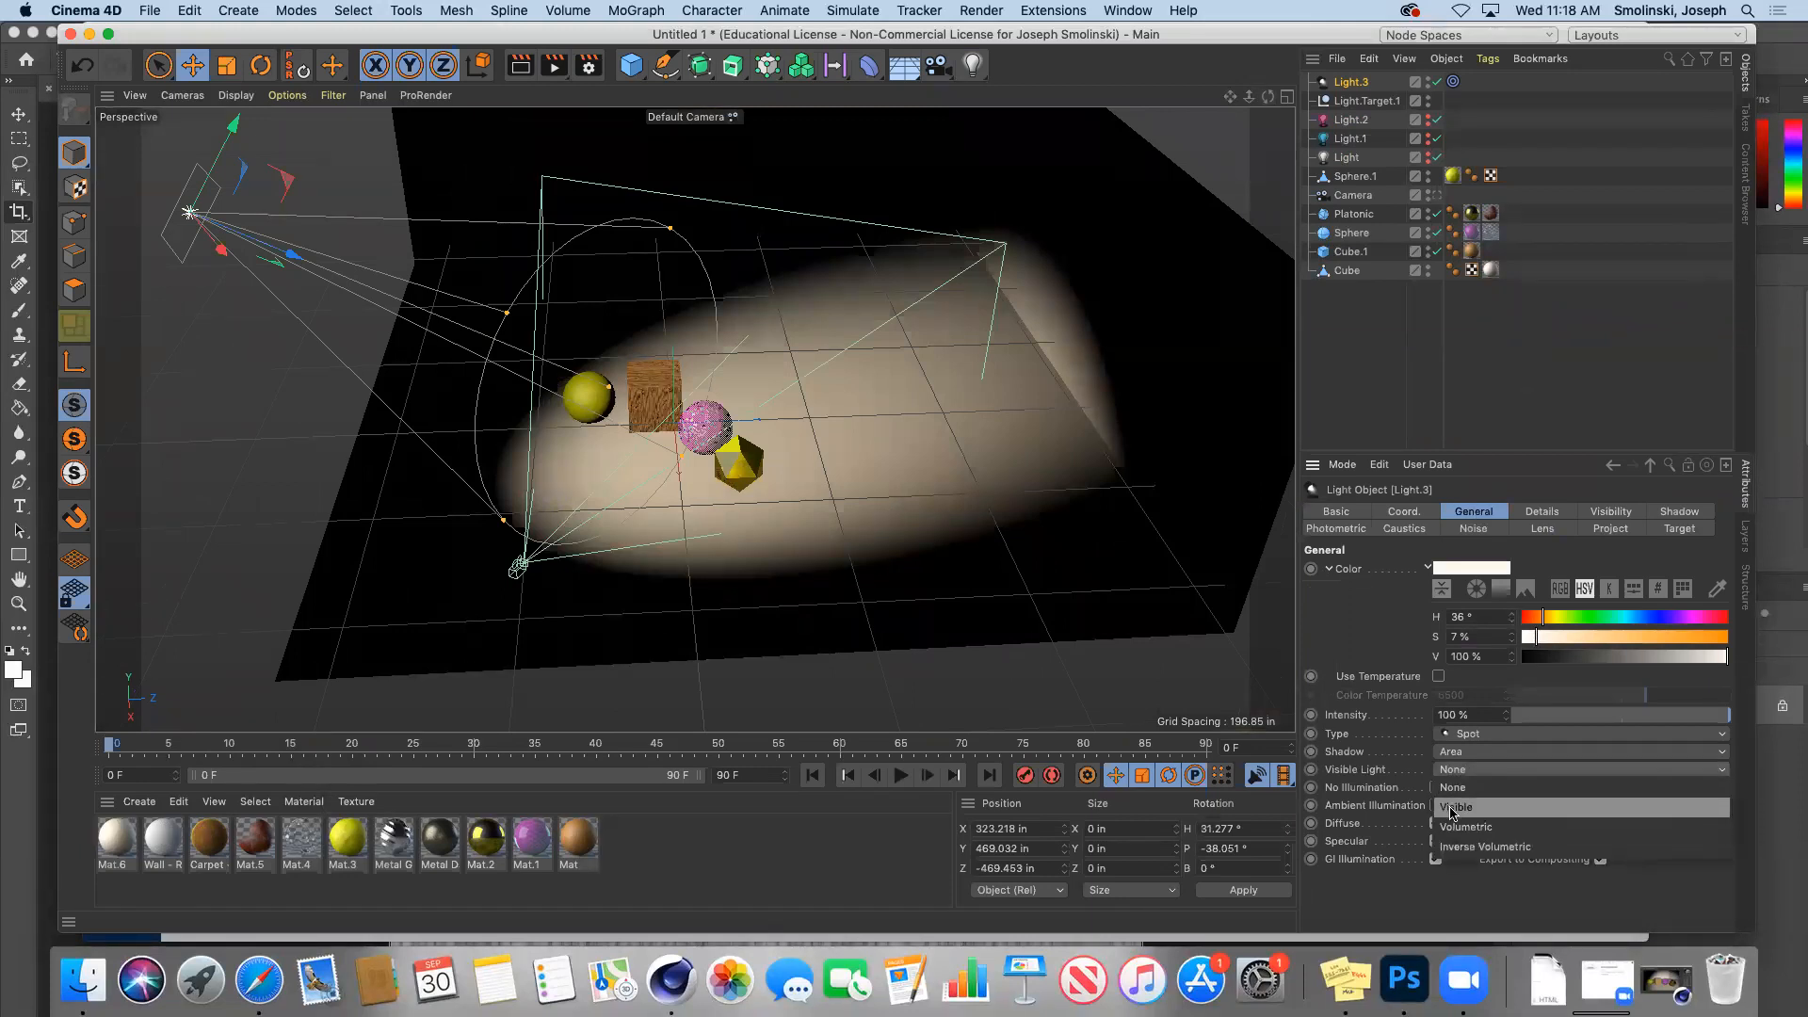
{"action": "left_click", "coordinate": [1455, 808]}
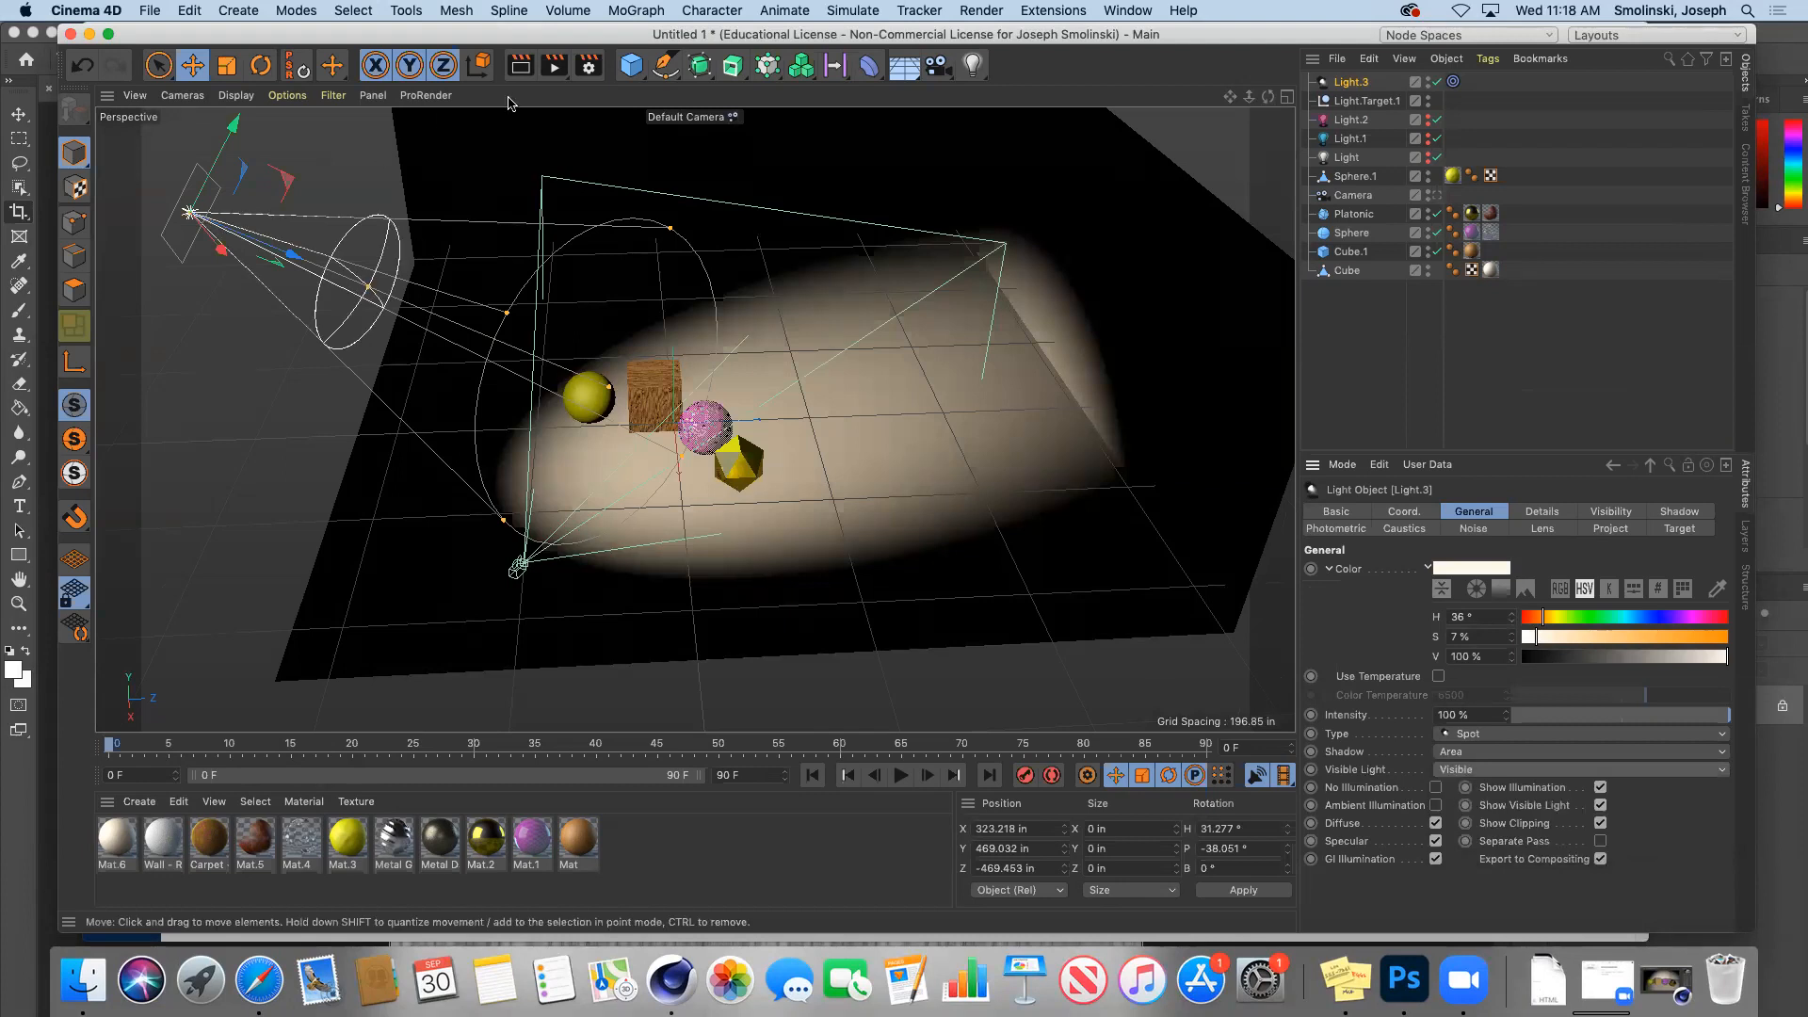
{"action": "left_click", "coordinate": [519, 68]}
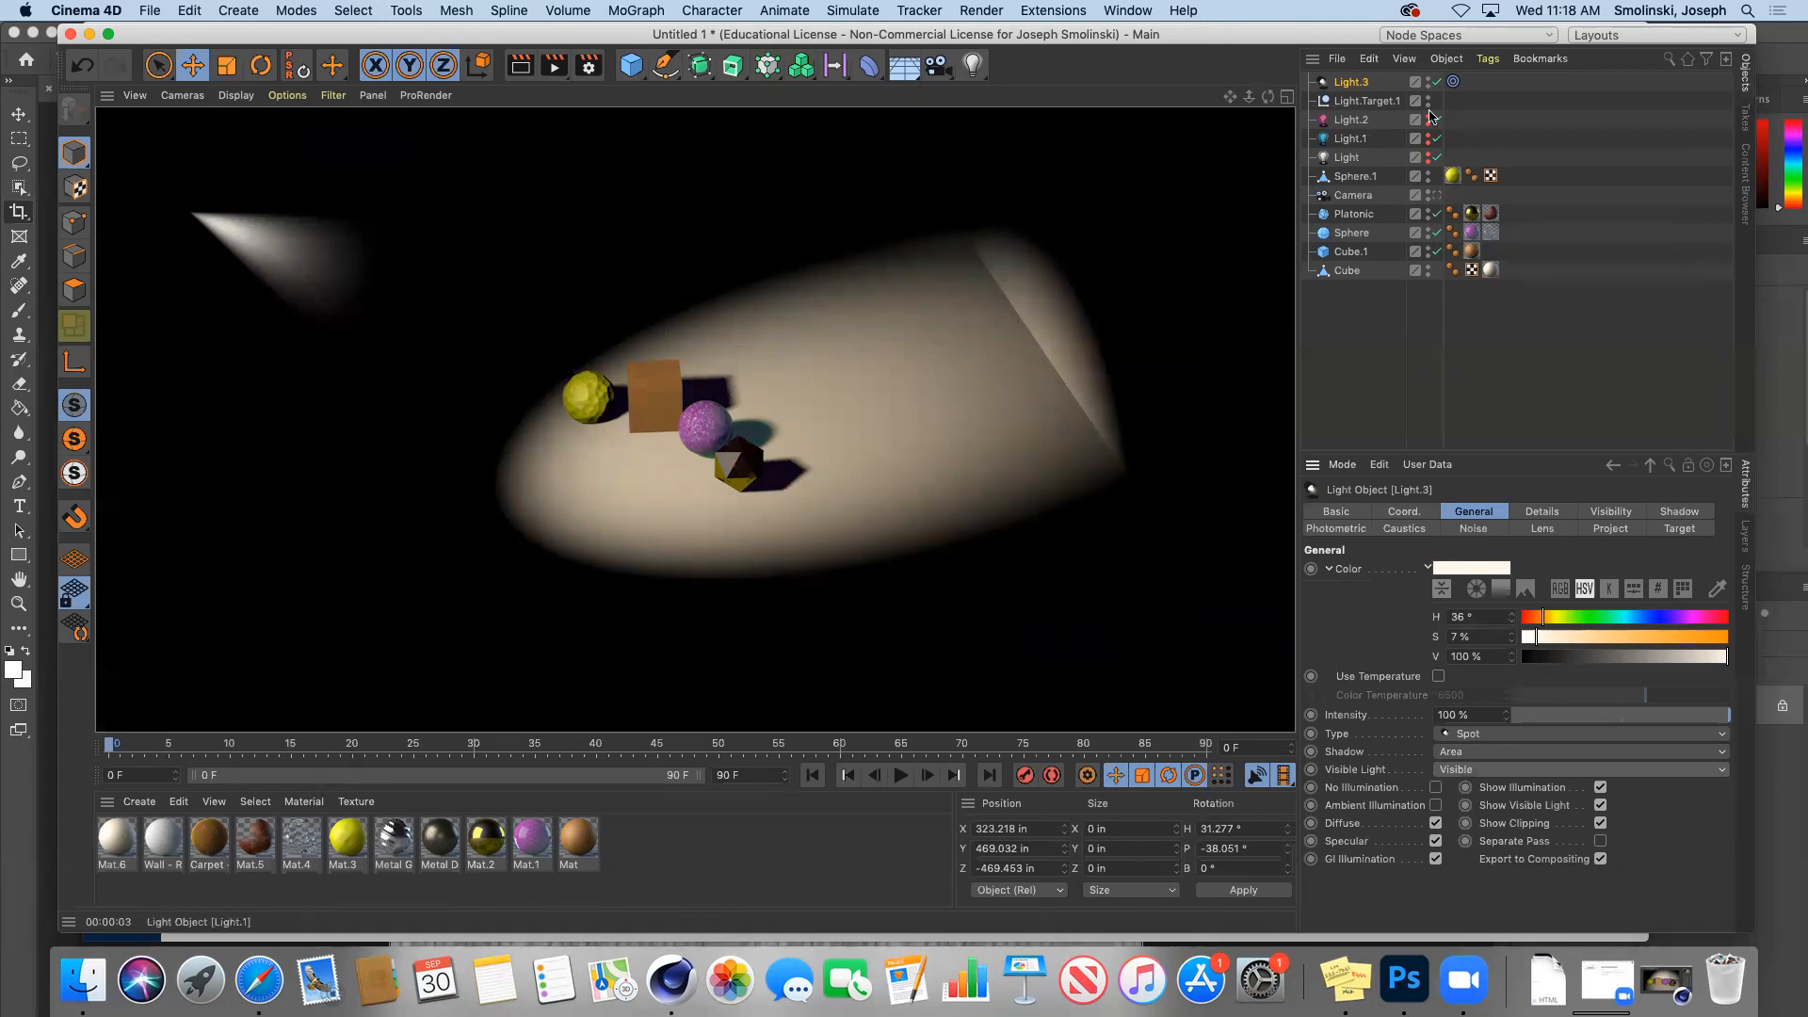
{"action": "left_click", "coordinate": [1357, 82]}
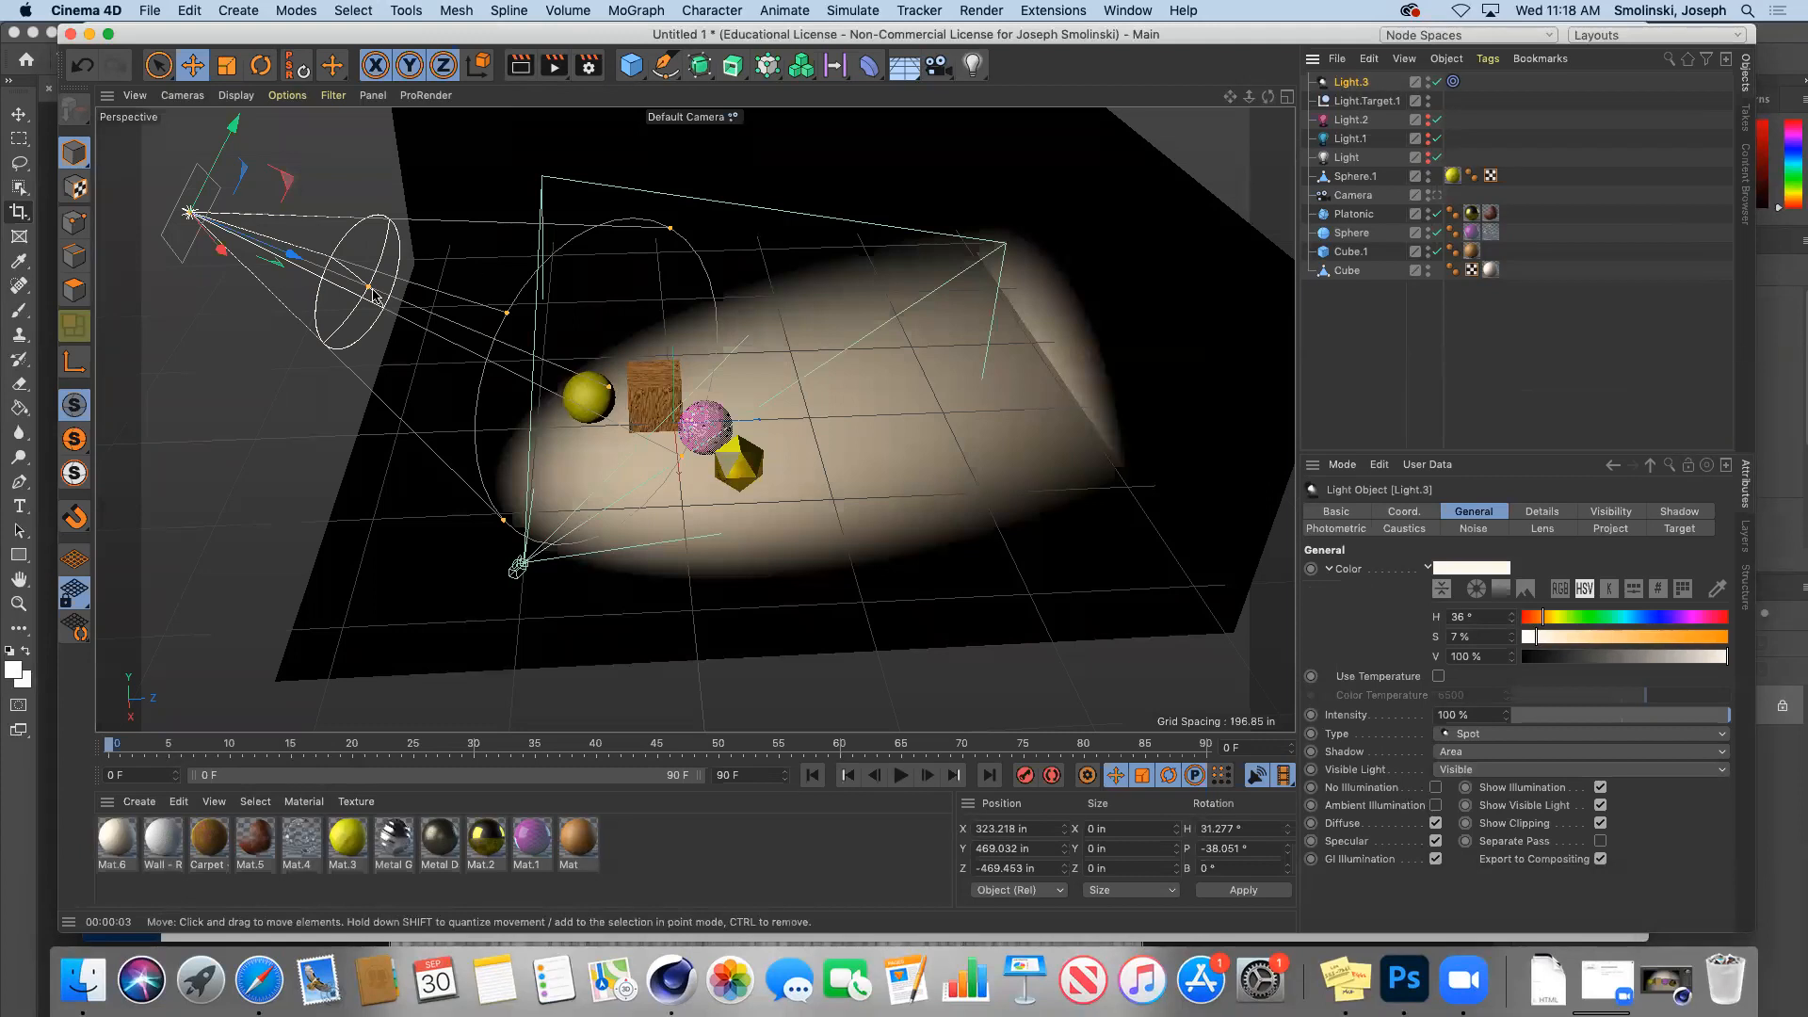
{"action": "left_click_drag", "start_coordinate": [377, 296], "coordinate": [643, 337]}
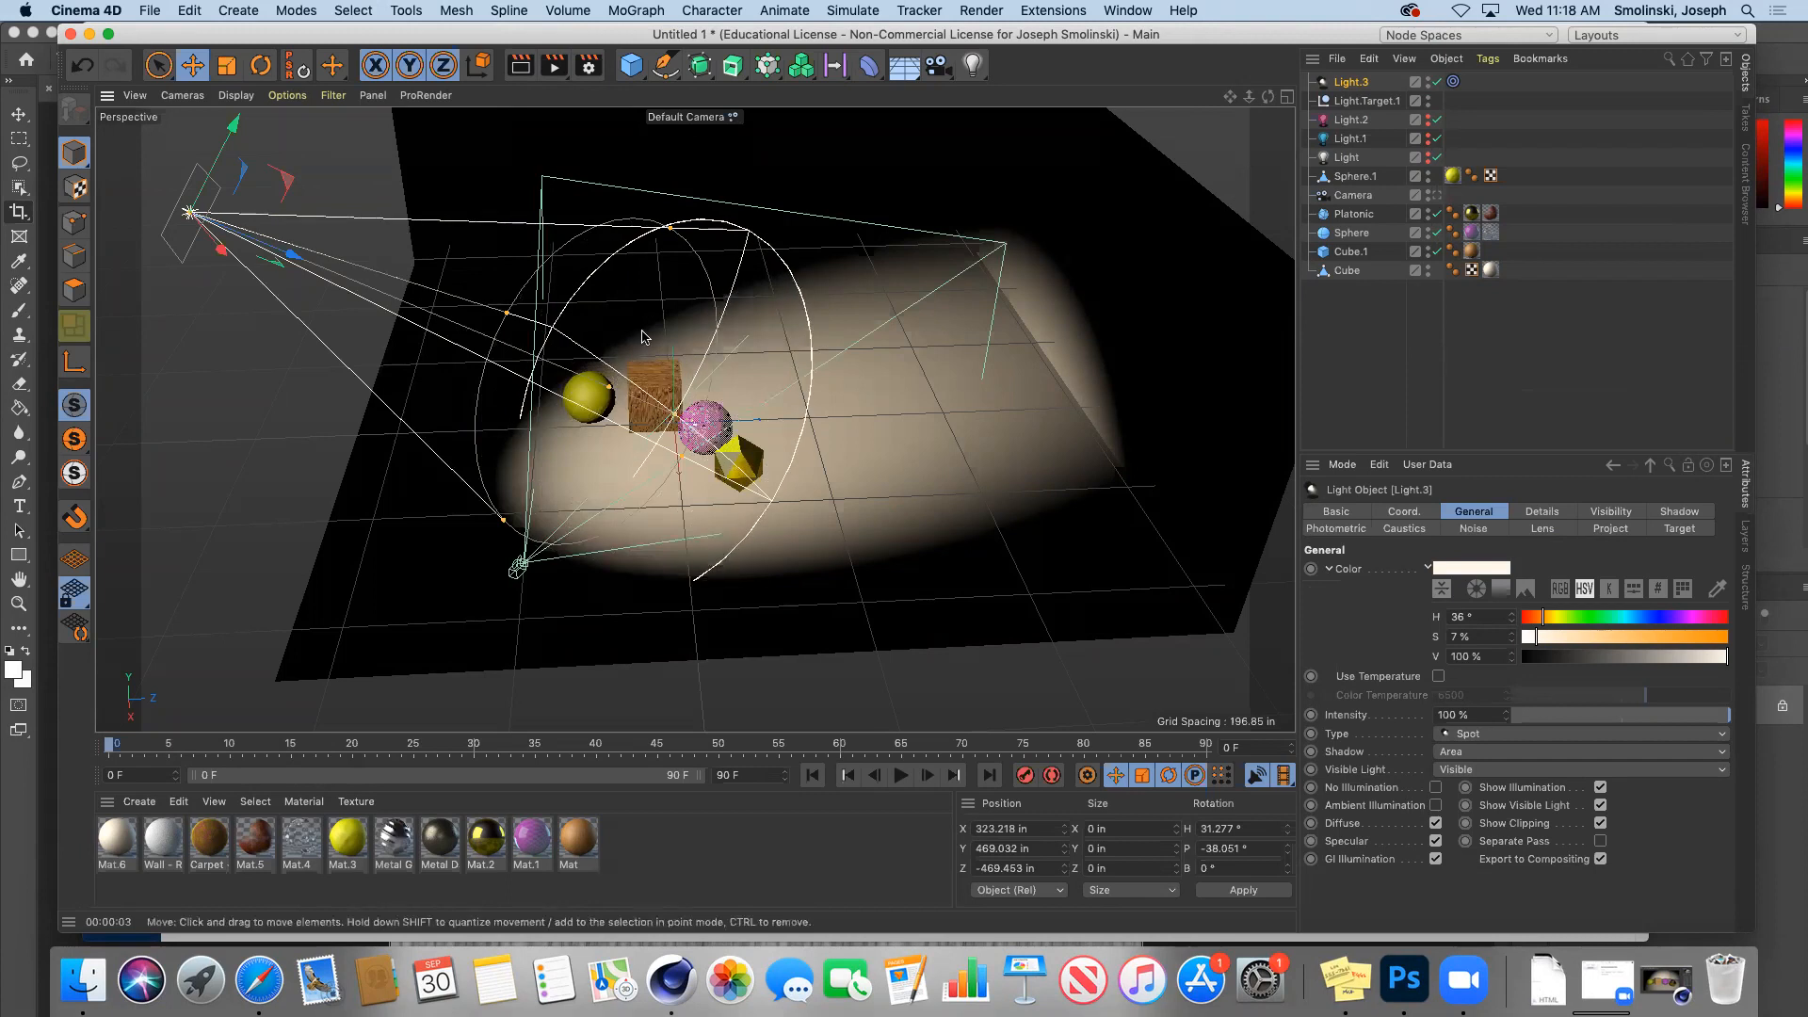
{"action": "left_click", "coordinate": [521, 67]}
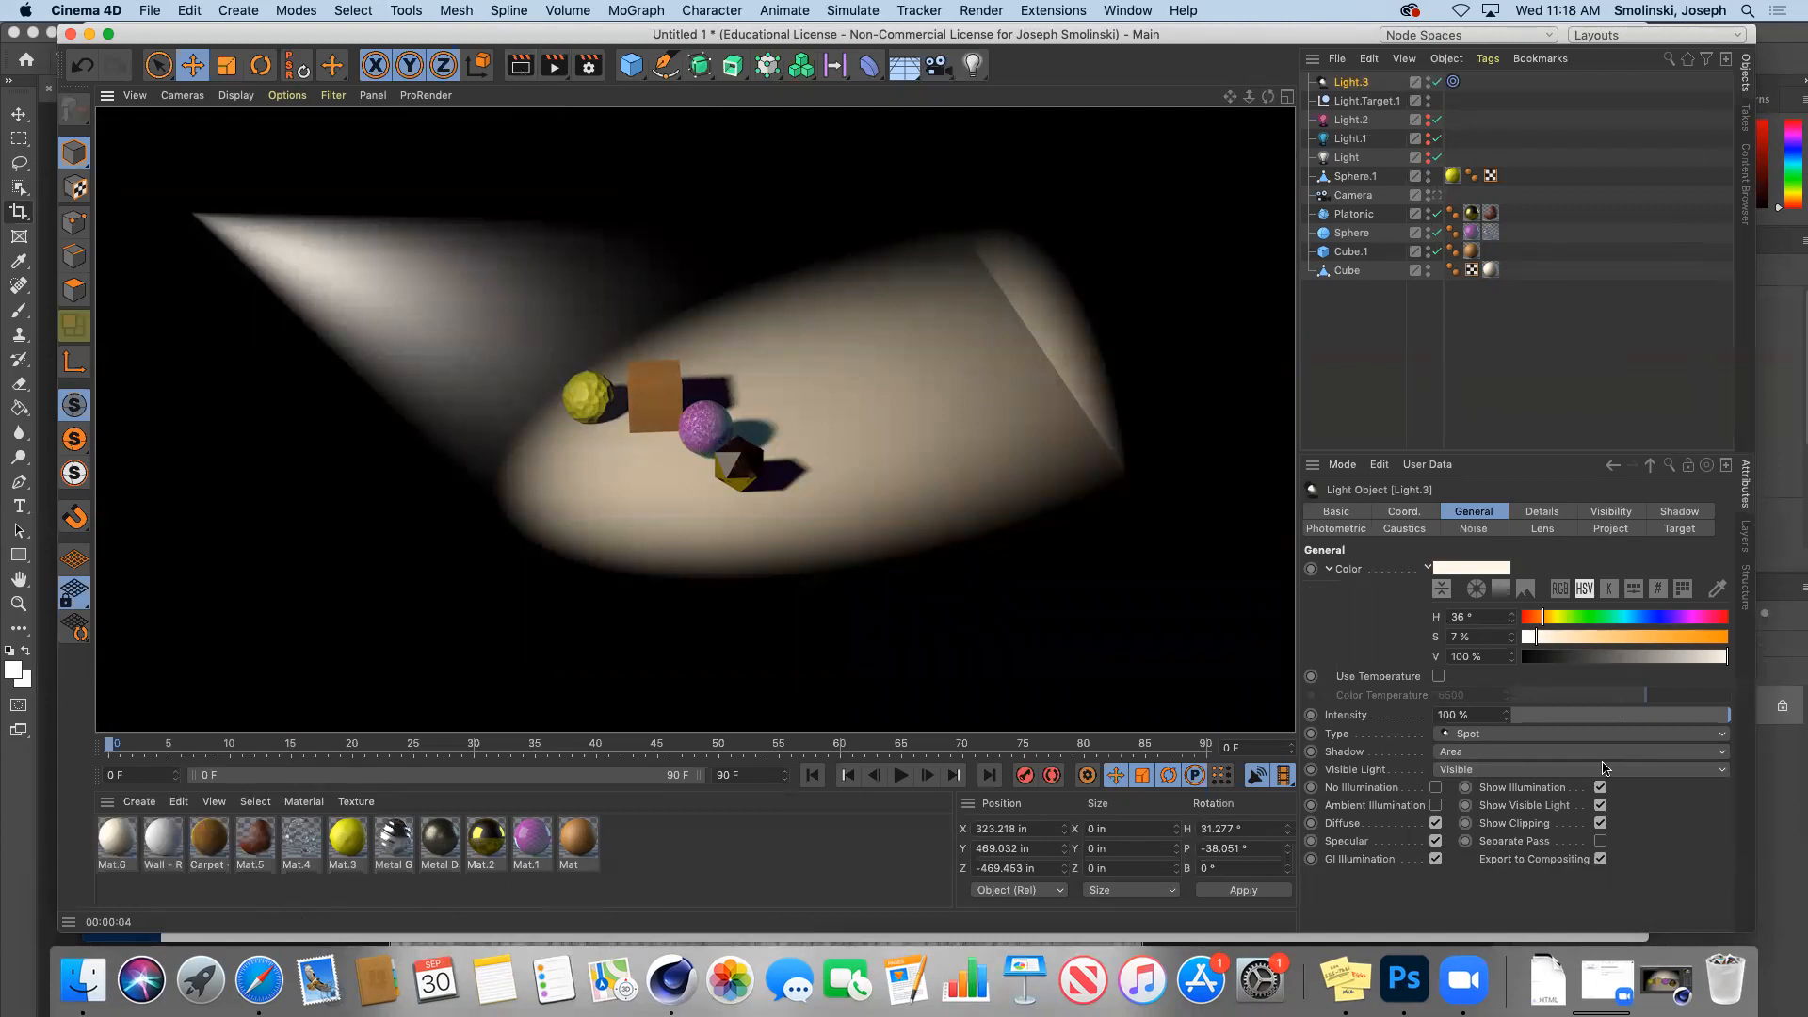
{"action": "left_click", "coordinate": [1507, 769]}
Step: Set the beam to Volumetric, extend its visible distance, and move Light.3 further left
{"action": "left_click", "coordinate": [1507, 823]}
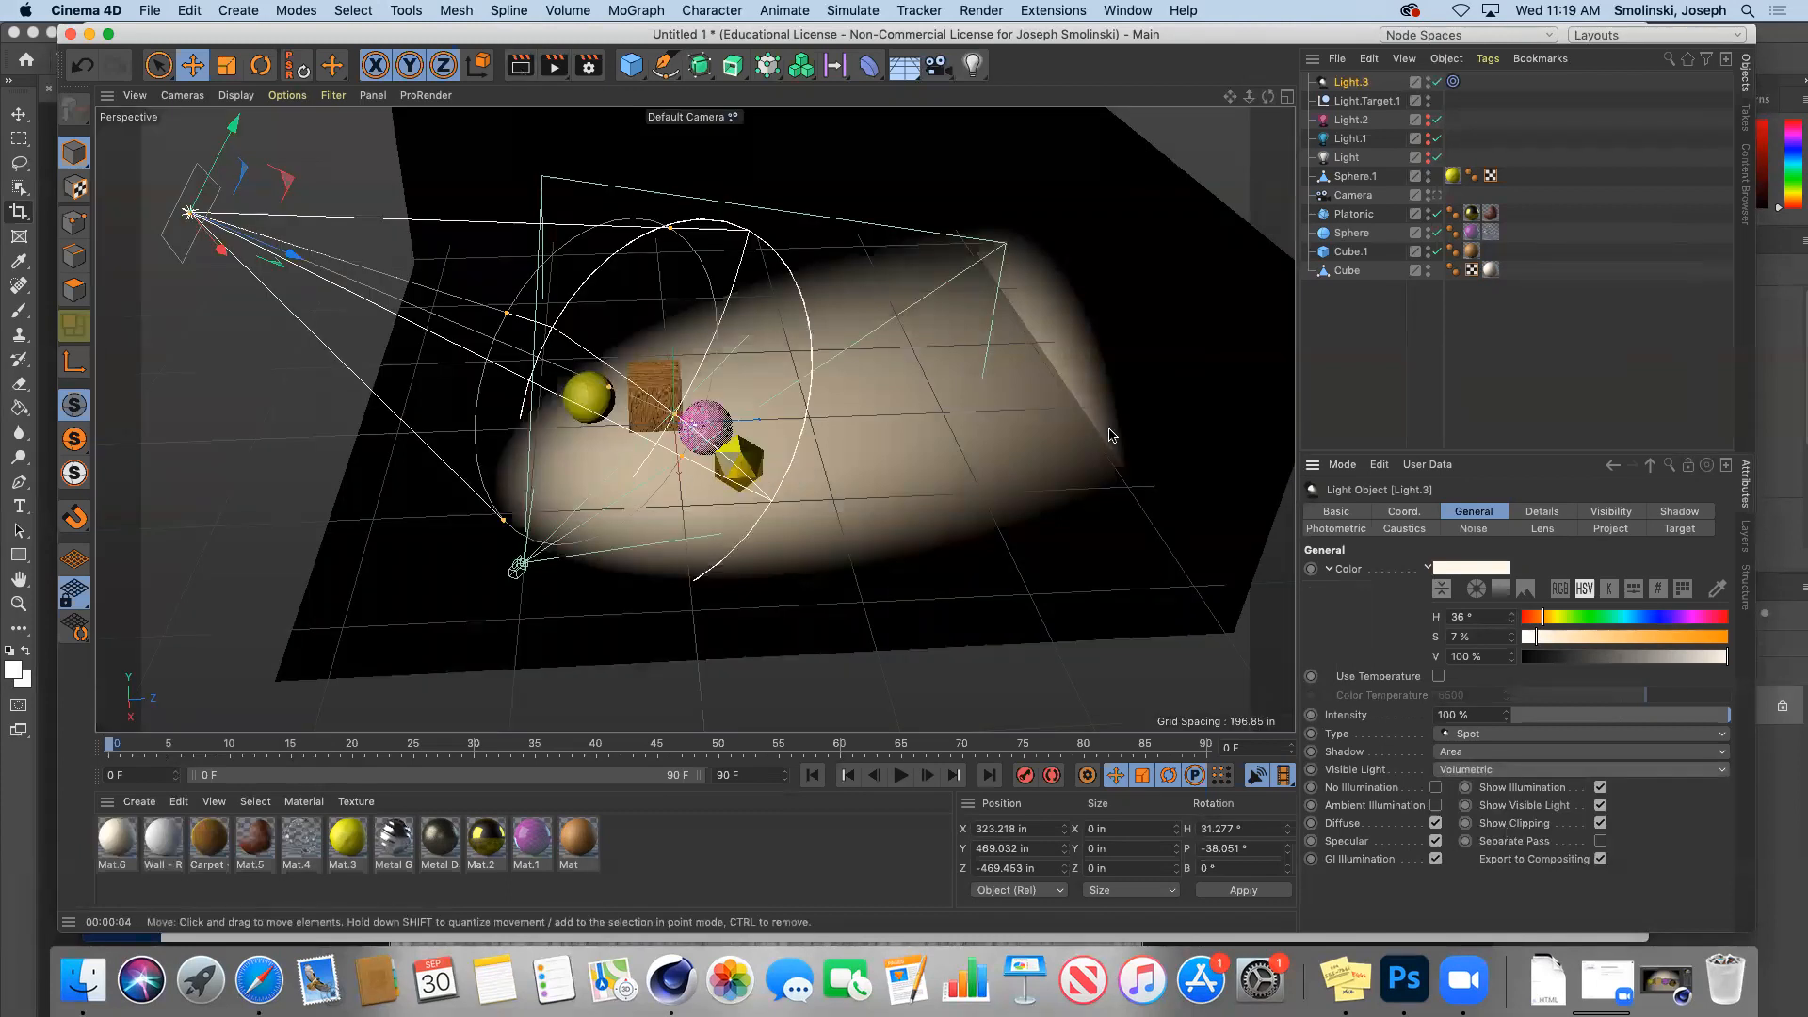
{"action": "left_click_drag", "start_coordinate": [610, 387], "coordinate": [684, 399]}
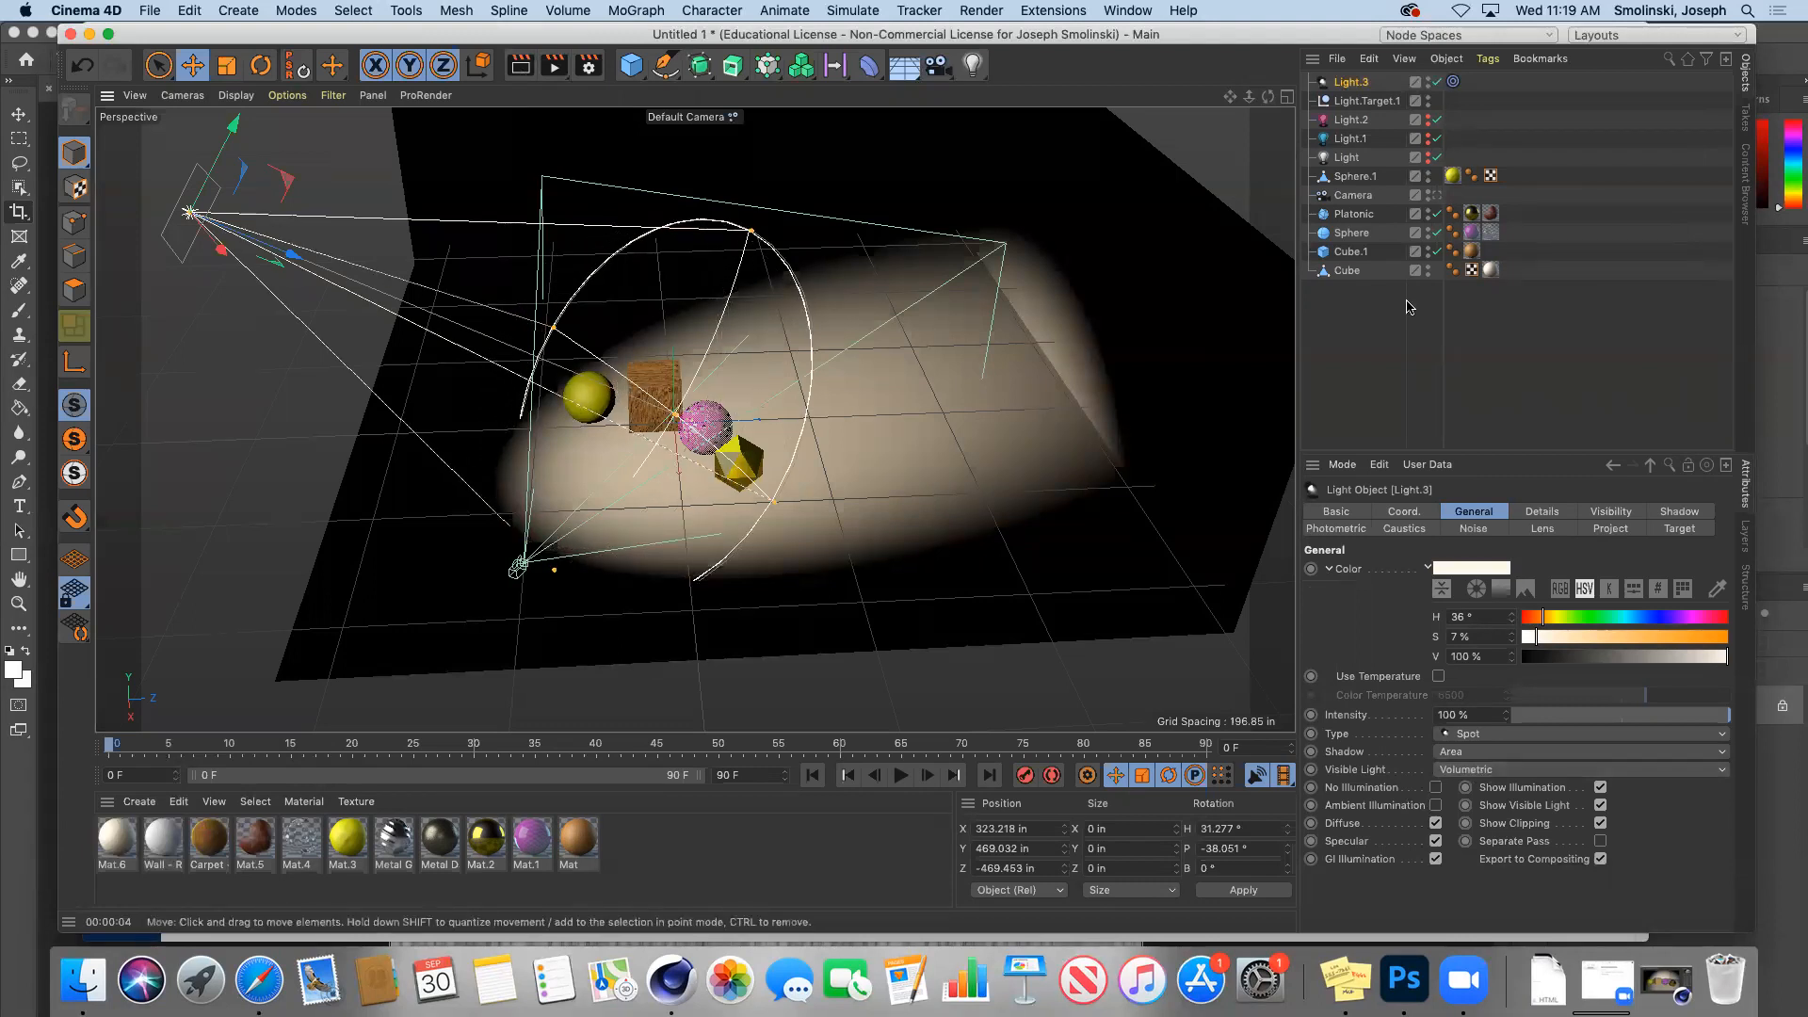
{"action": "left_click_drag", "start_coordinate": [1267, 97], "coordinate": [1258, 98]}
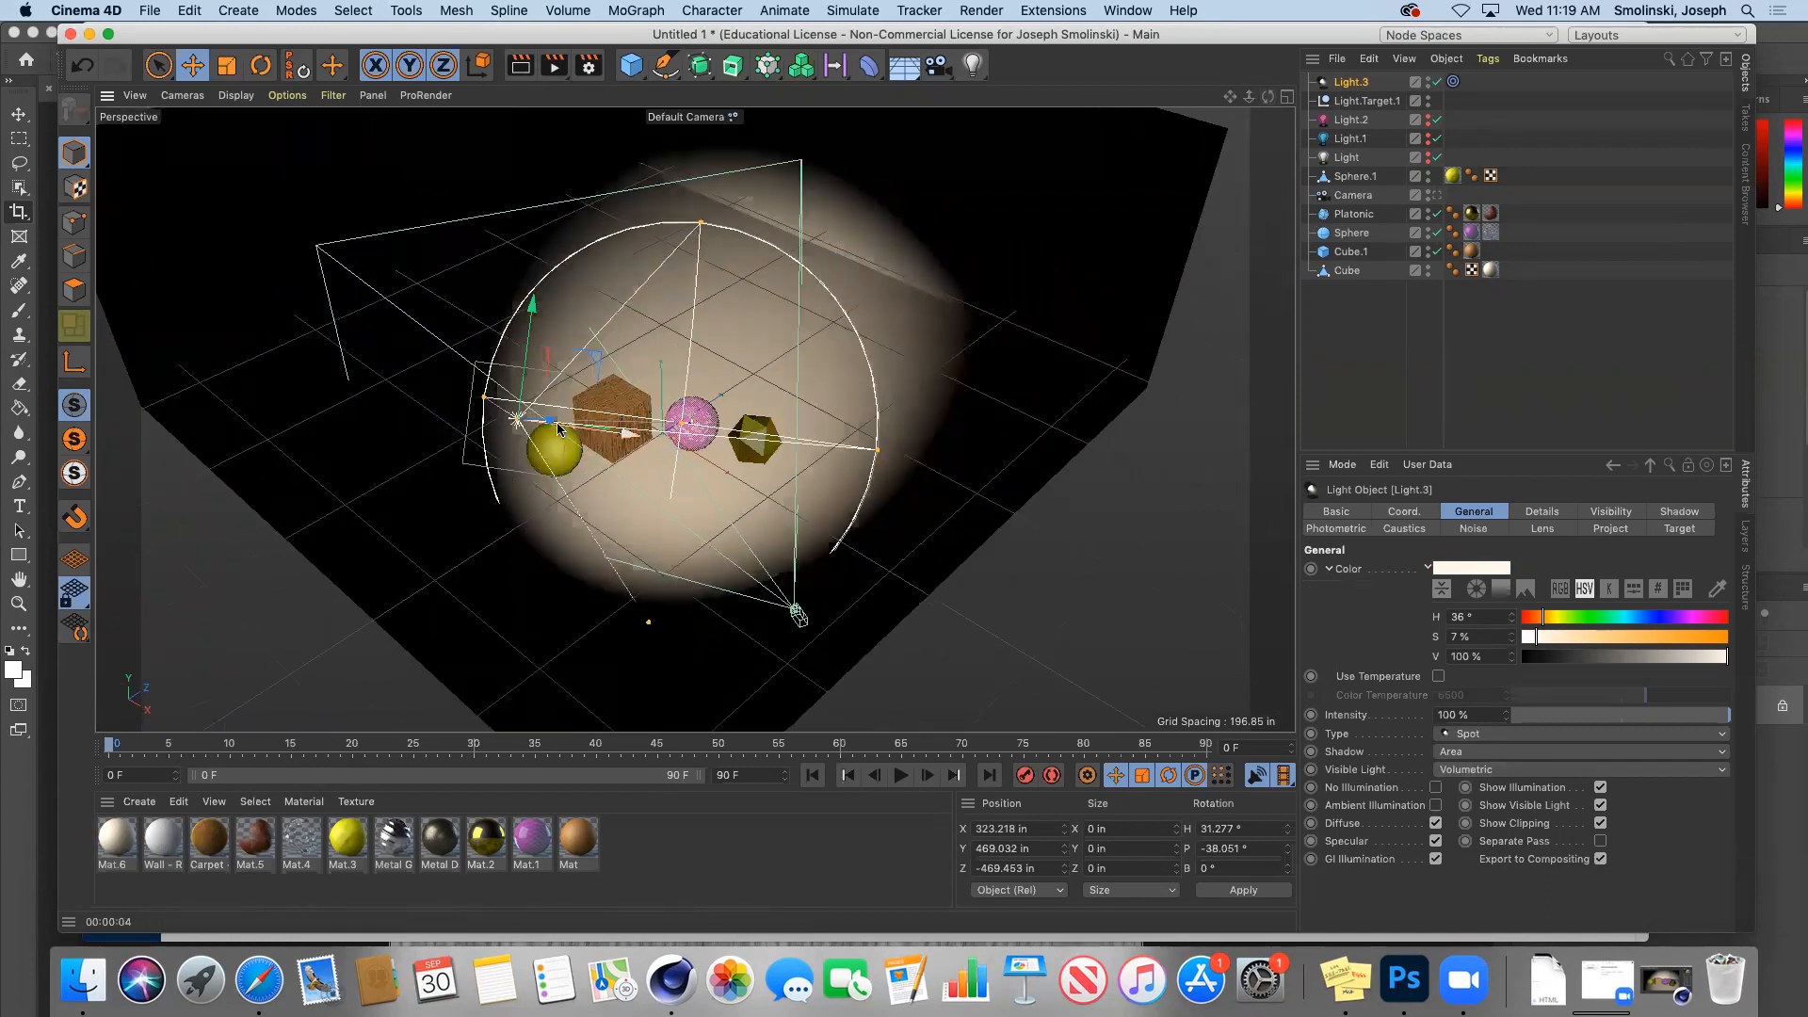
{"action": "left_click_drag", "start_coordinate": [626, 437], "coordinate": [203, 376]}
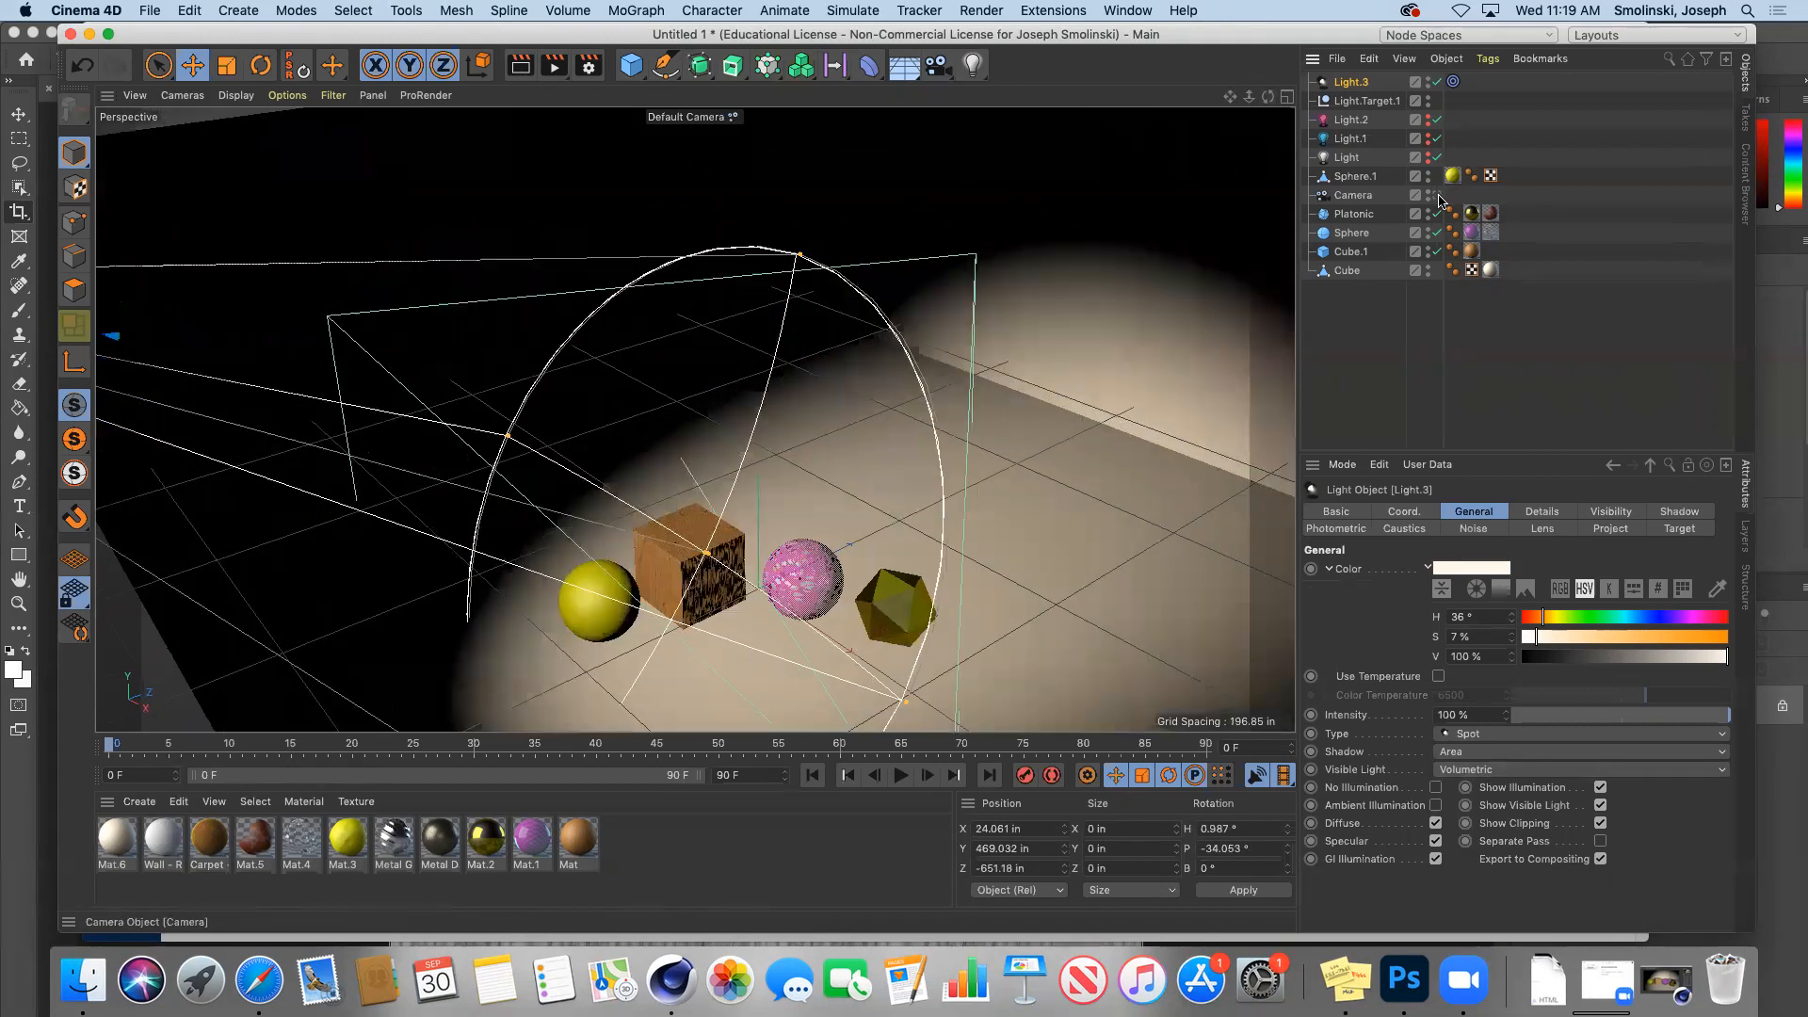
Step: Render the scene through the Camera to Picture Viewer, then return to the editor view
{"action": "left_click", "coordinate": [1433, 195]}
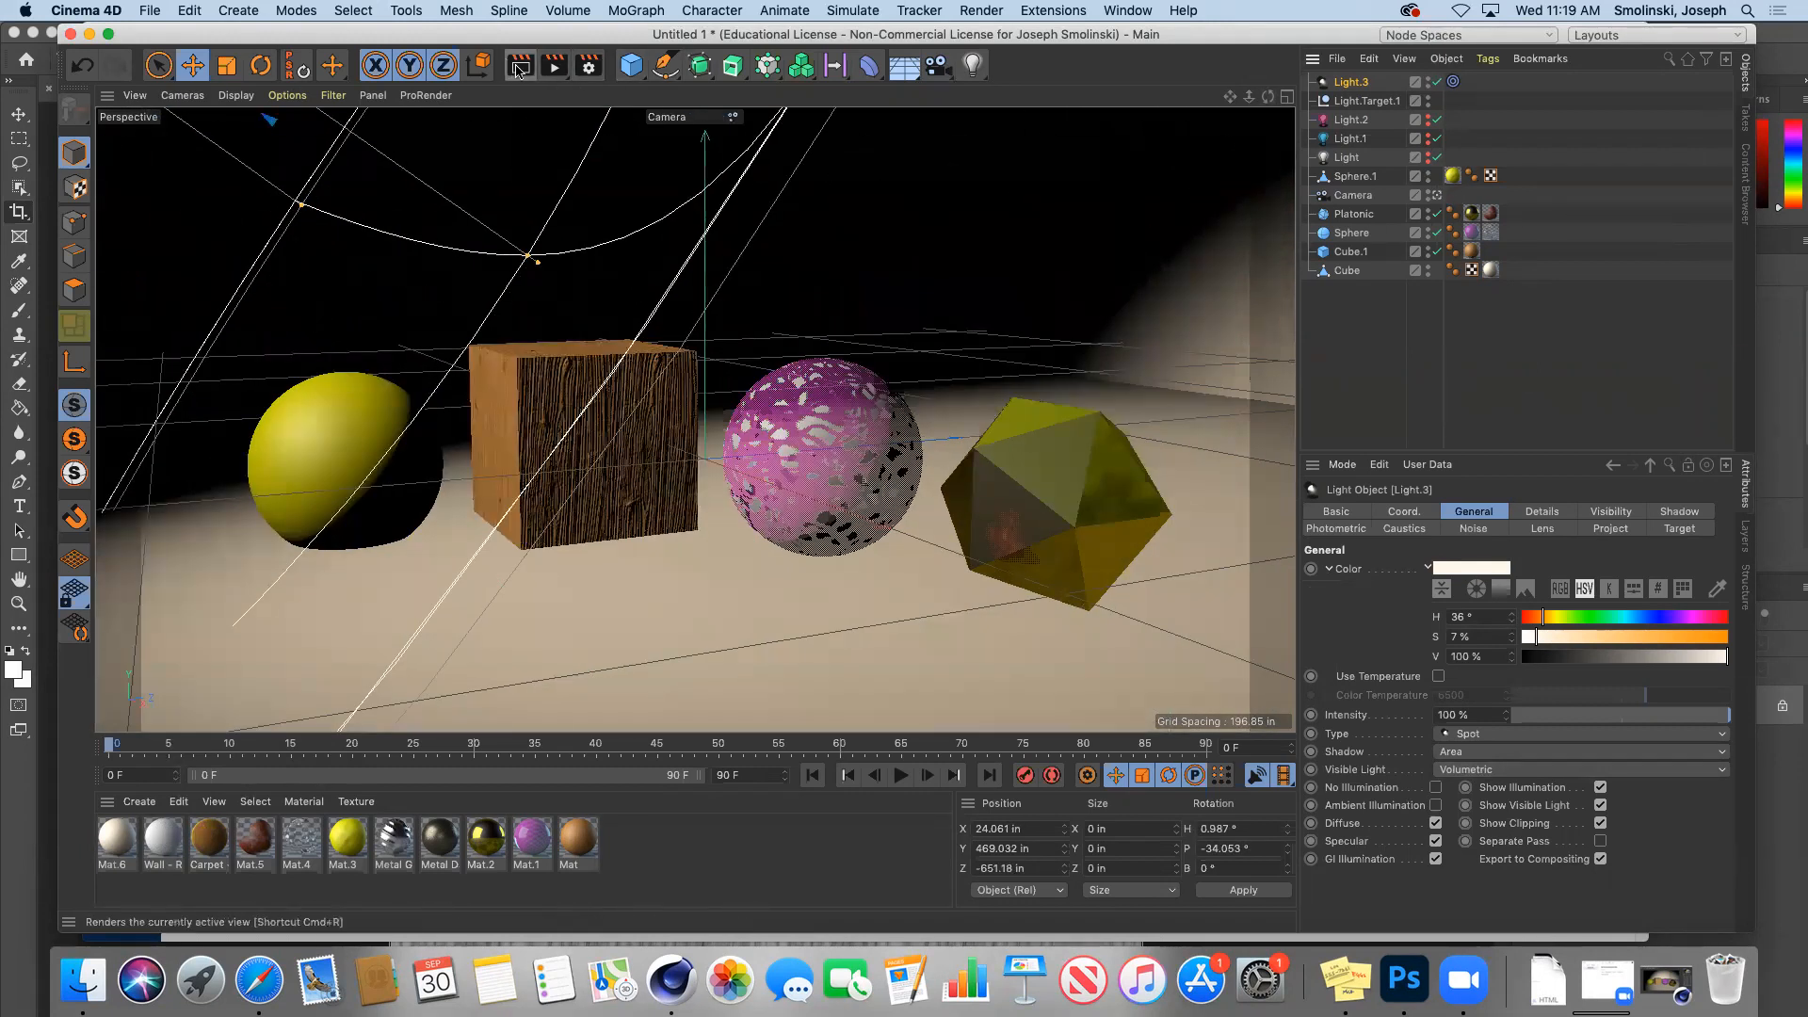
{"action": "left_click", "coordinate": [555, 66]}
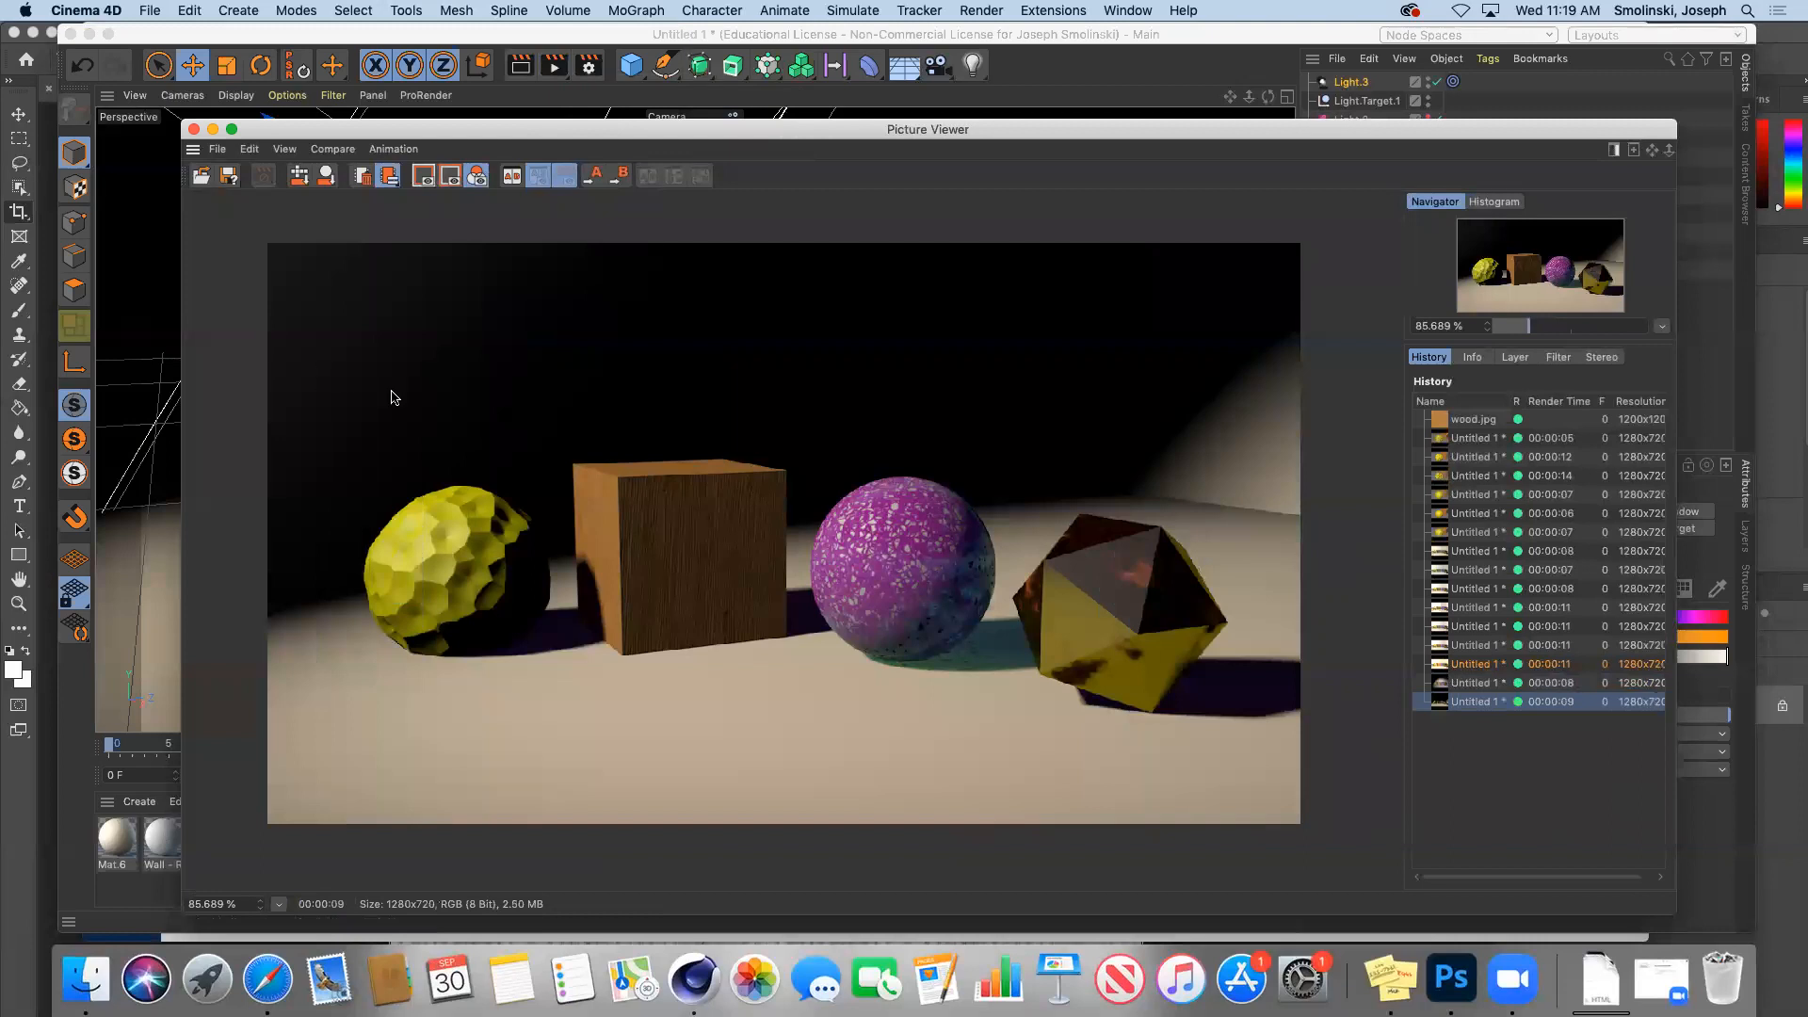
{"action": "left_click", "coordinate": [213, 131]}
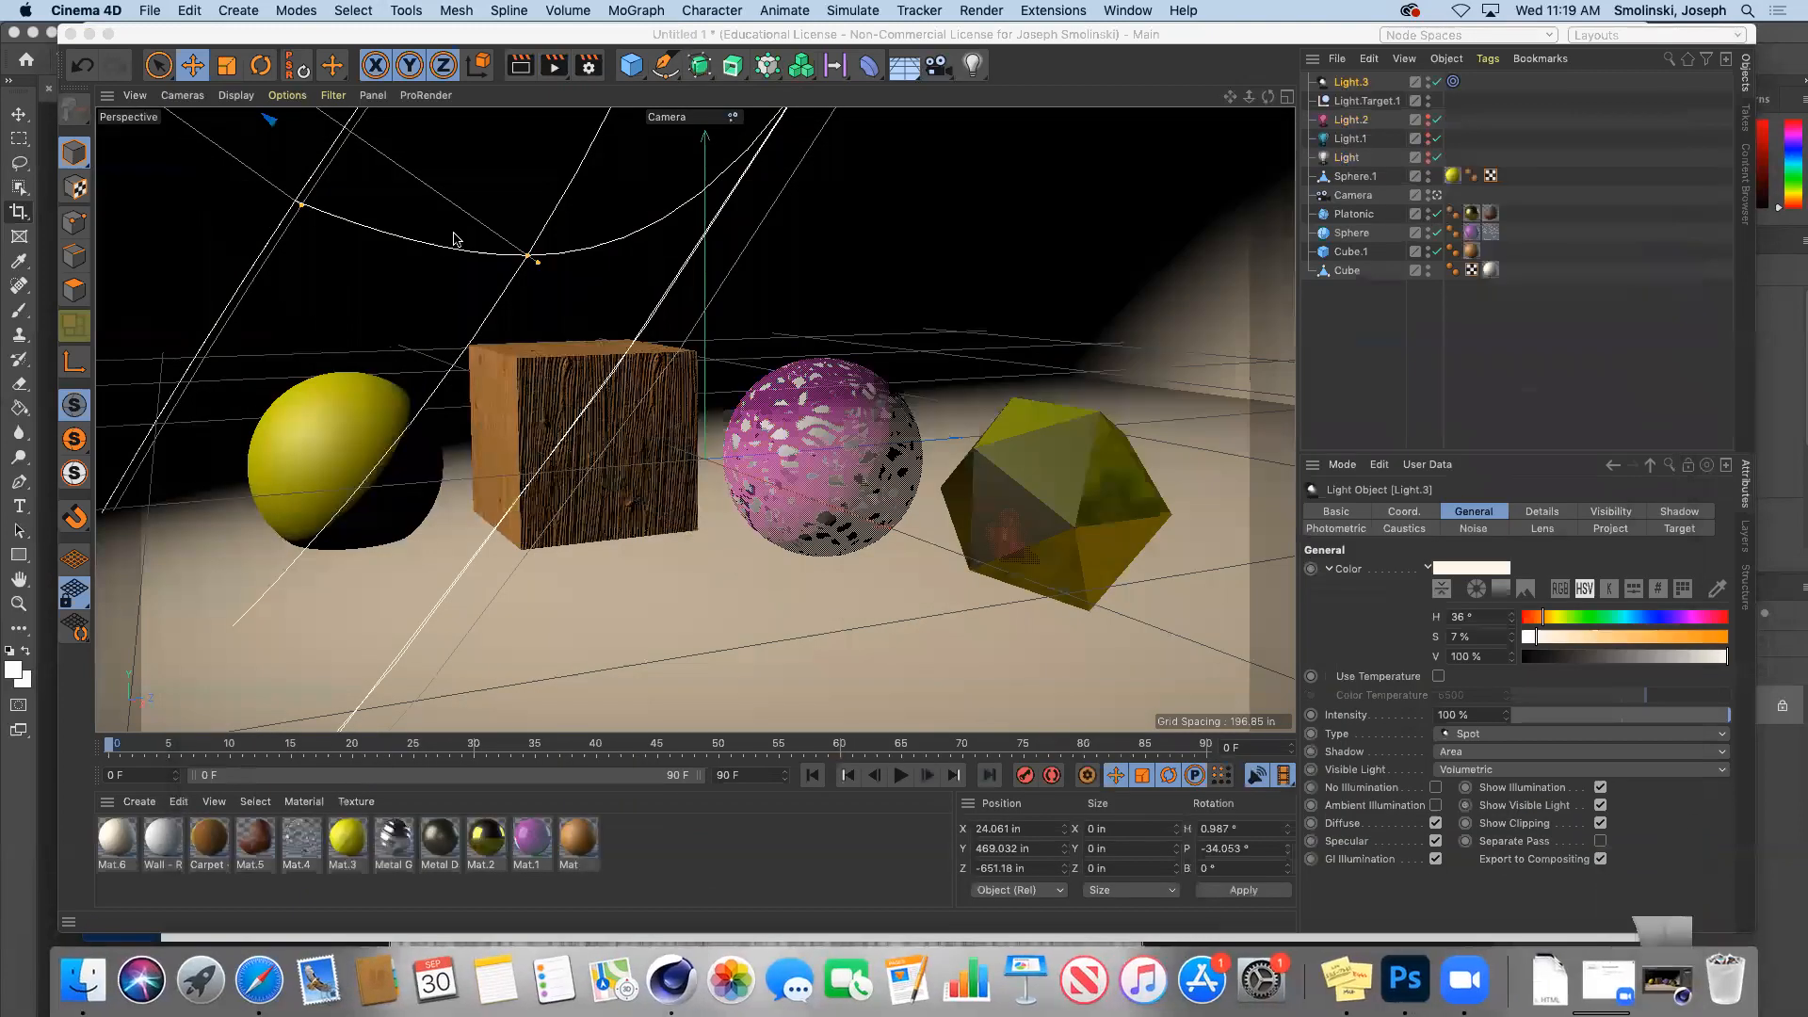
{"action": "left_click", "coordinate": [1437, 195]}
Step: Lower Light.3 to Y 337.702 and re-render the scene from the Camera view
{"action": "left_click_drag", "start_coordinate": [212, 381], "coordinate": [429, 397]}
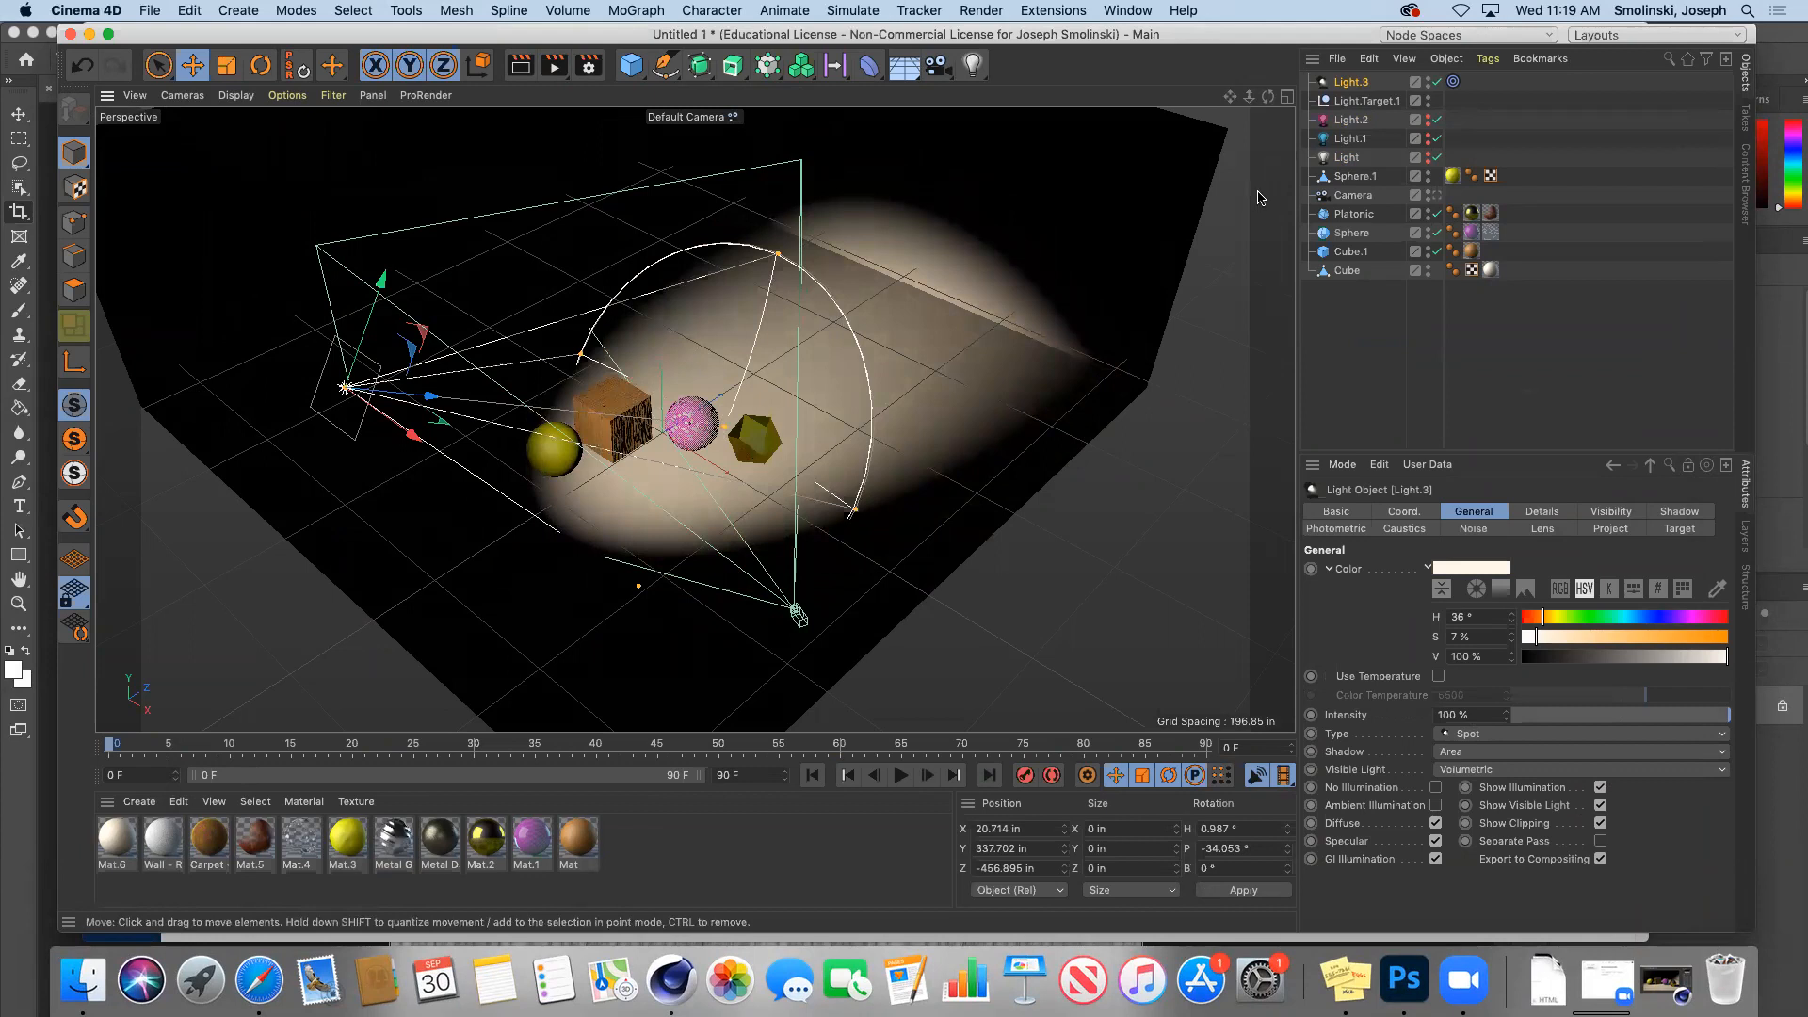
{"action": "left_click", "coordinate": [1436, 195]}
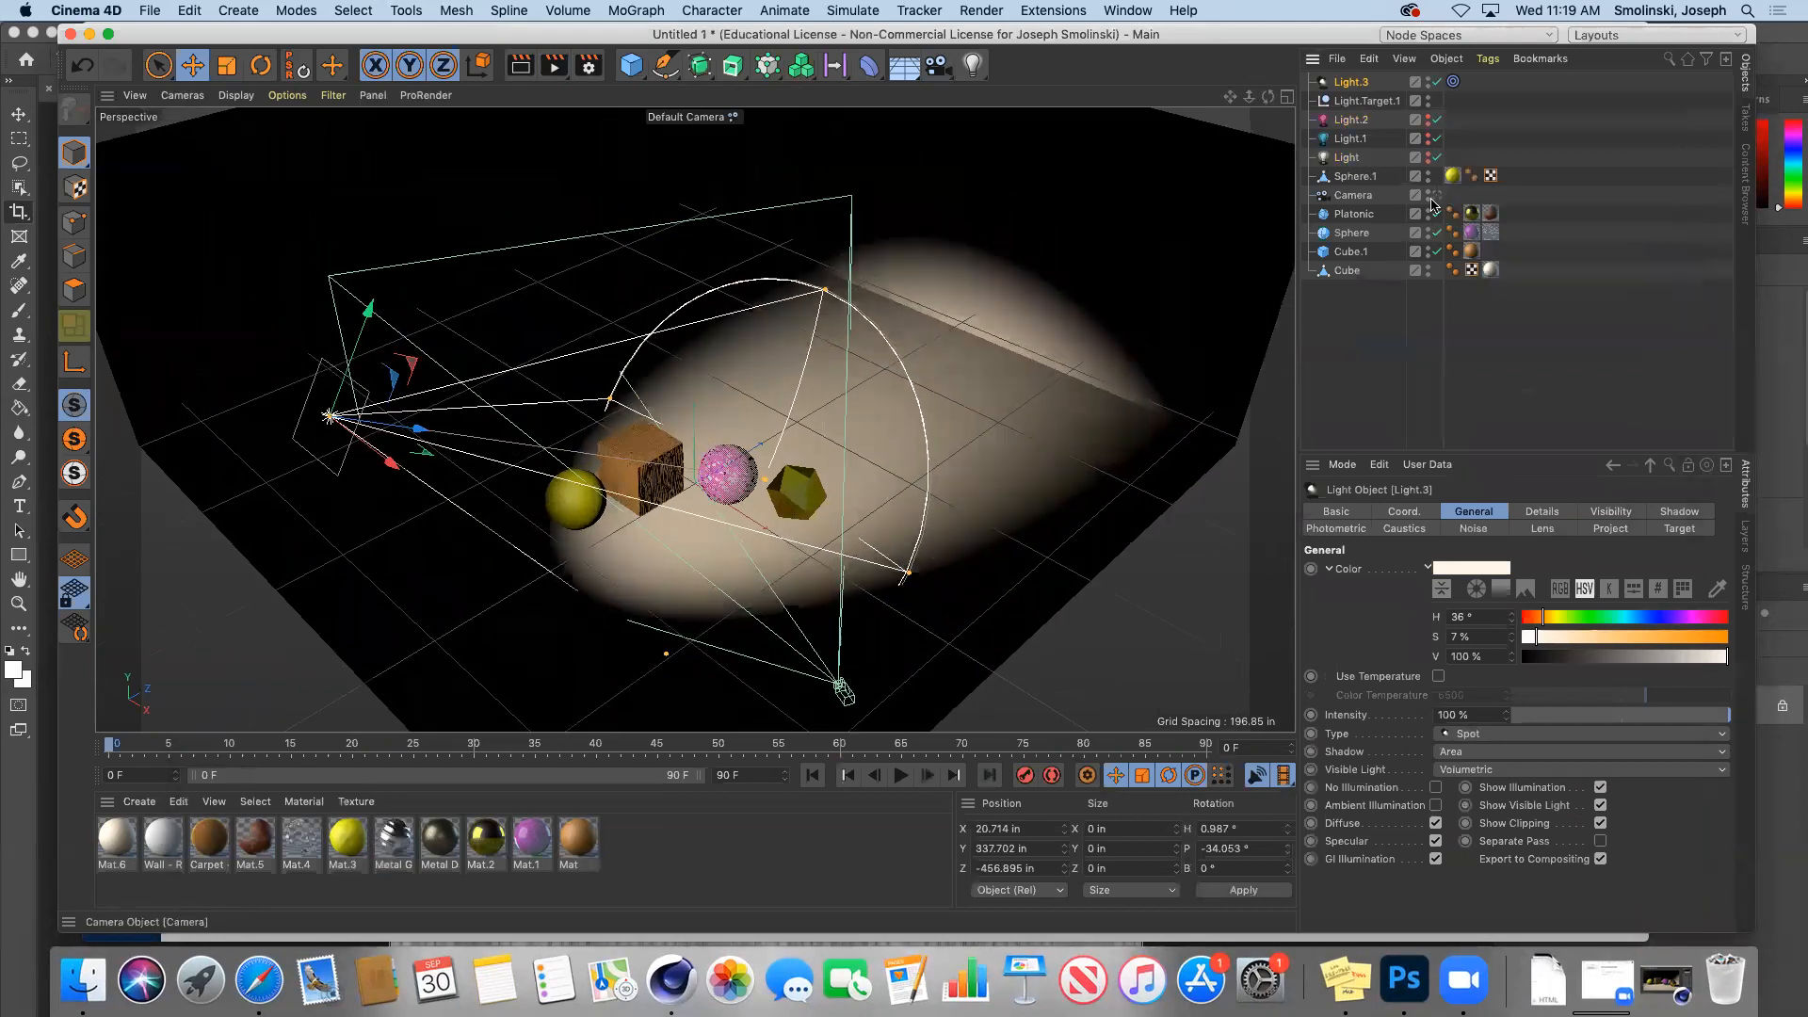
{"action": "left_click", "coordinate": [555, 66]}
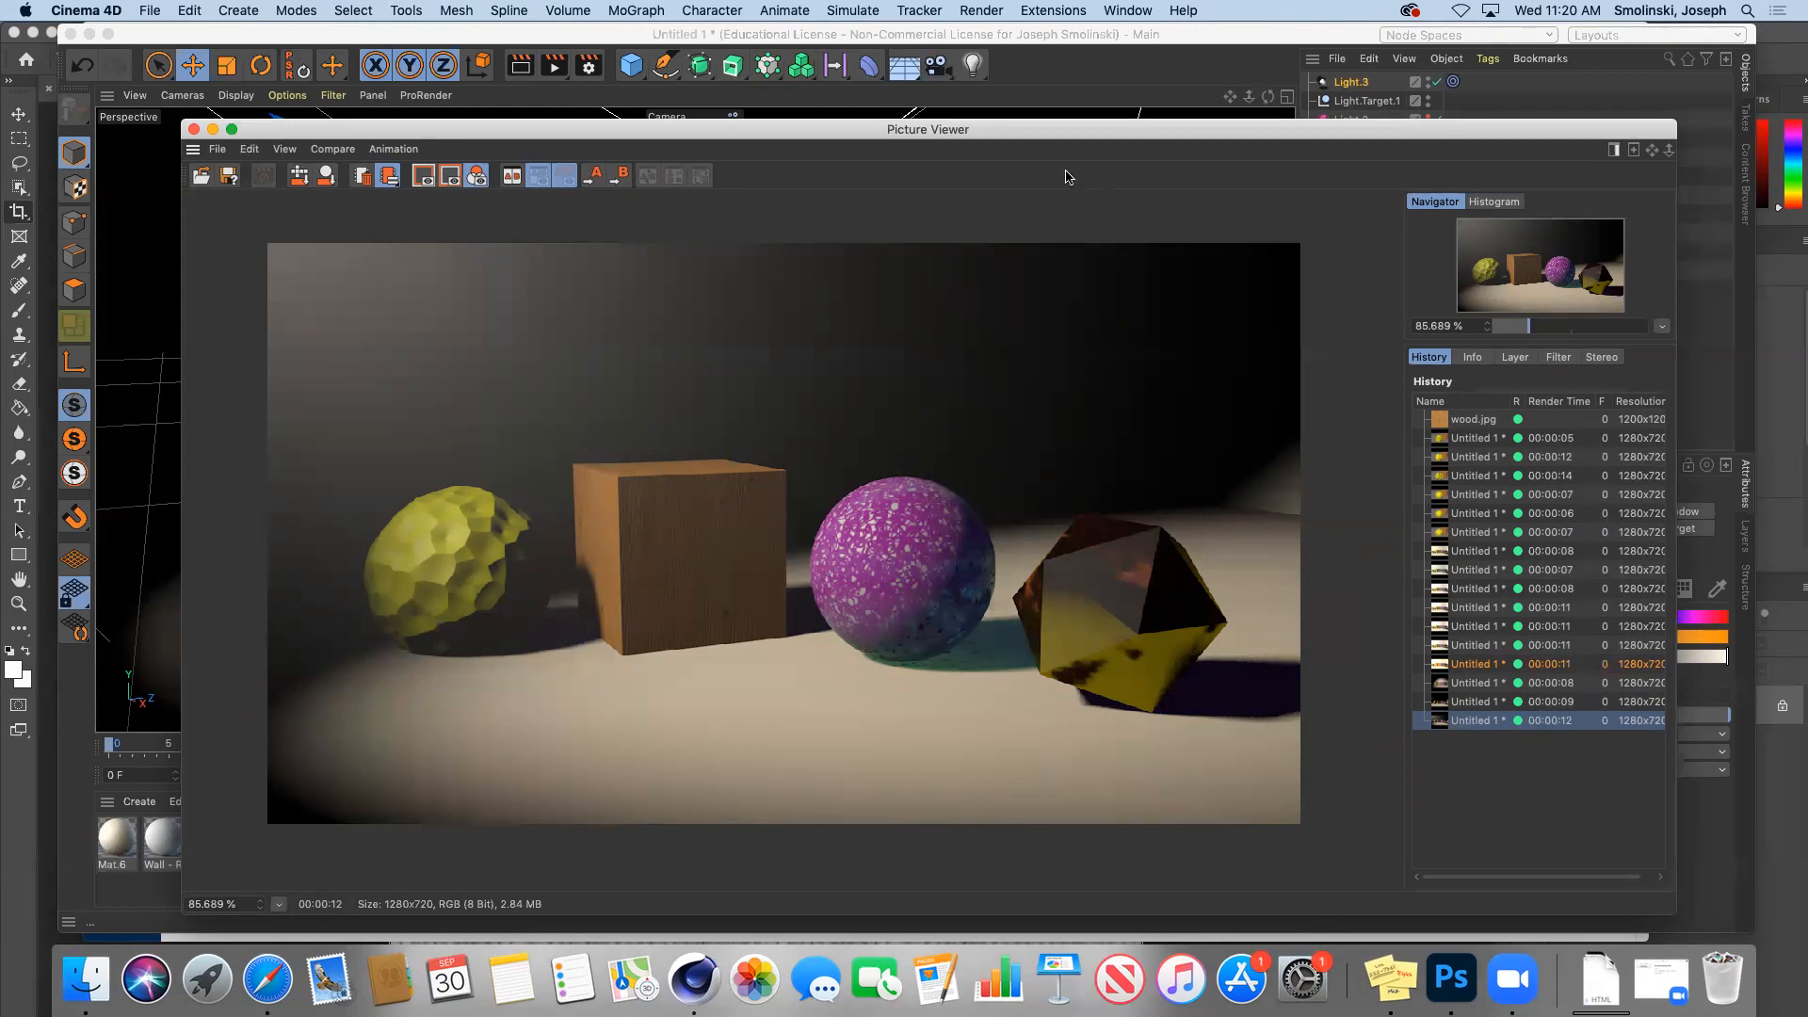
{"action": "left_click", "coordinate": [213, 130]}
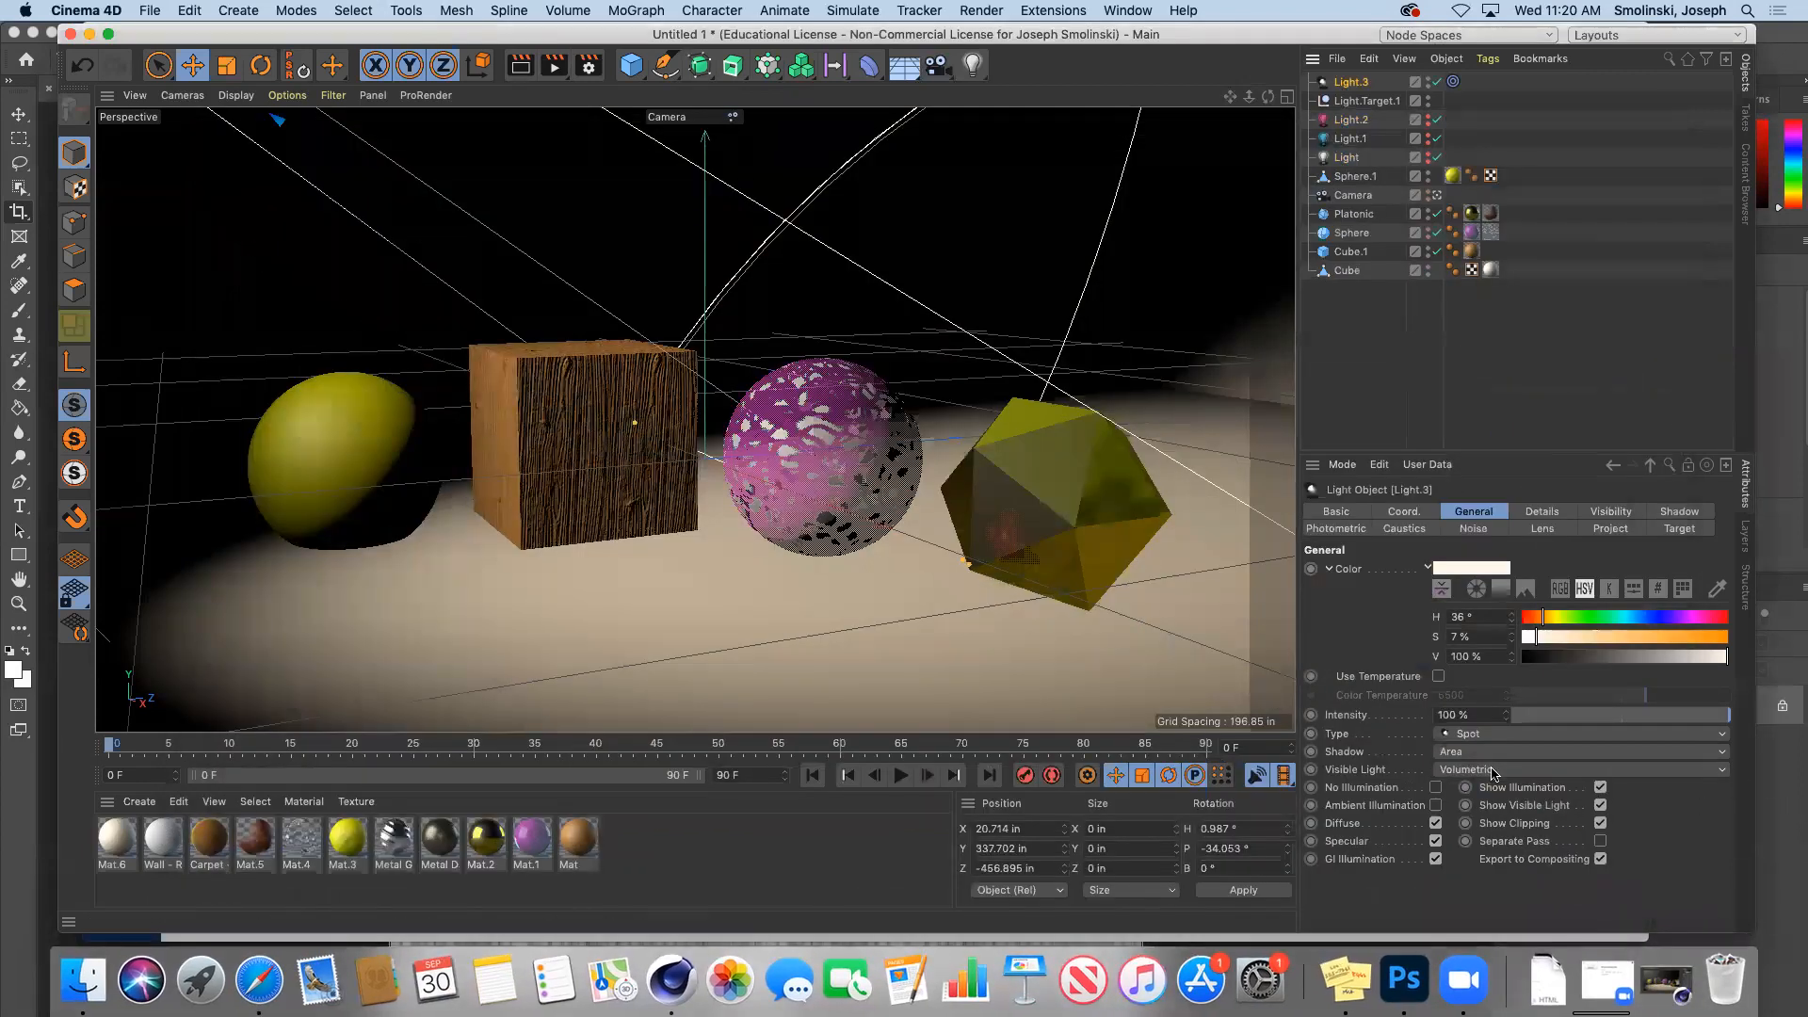
Step: Review Light.3's Visibility, Photometric, Caustics, Details and General settings, leaving visible light unchanged
{"action": "left_click", "coordinate": [1491, 771]}
{"action": "left_click", "coordinate": [1492, 770]}
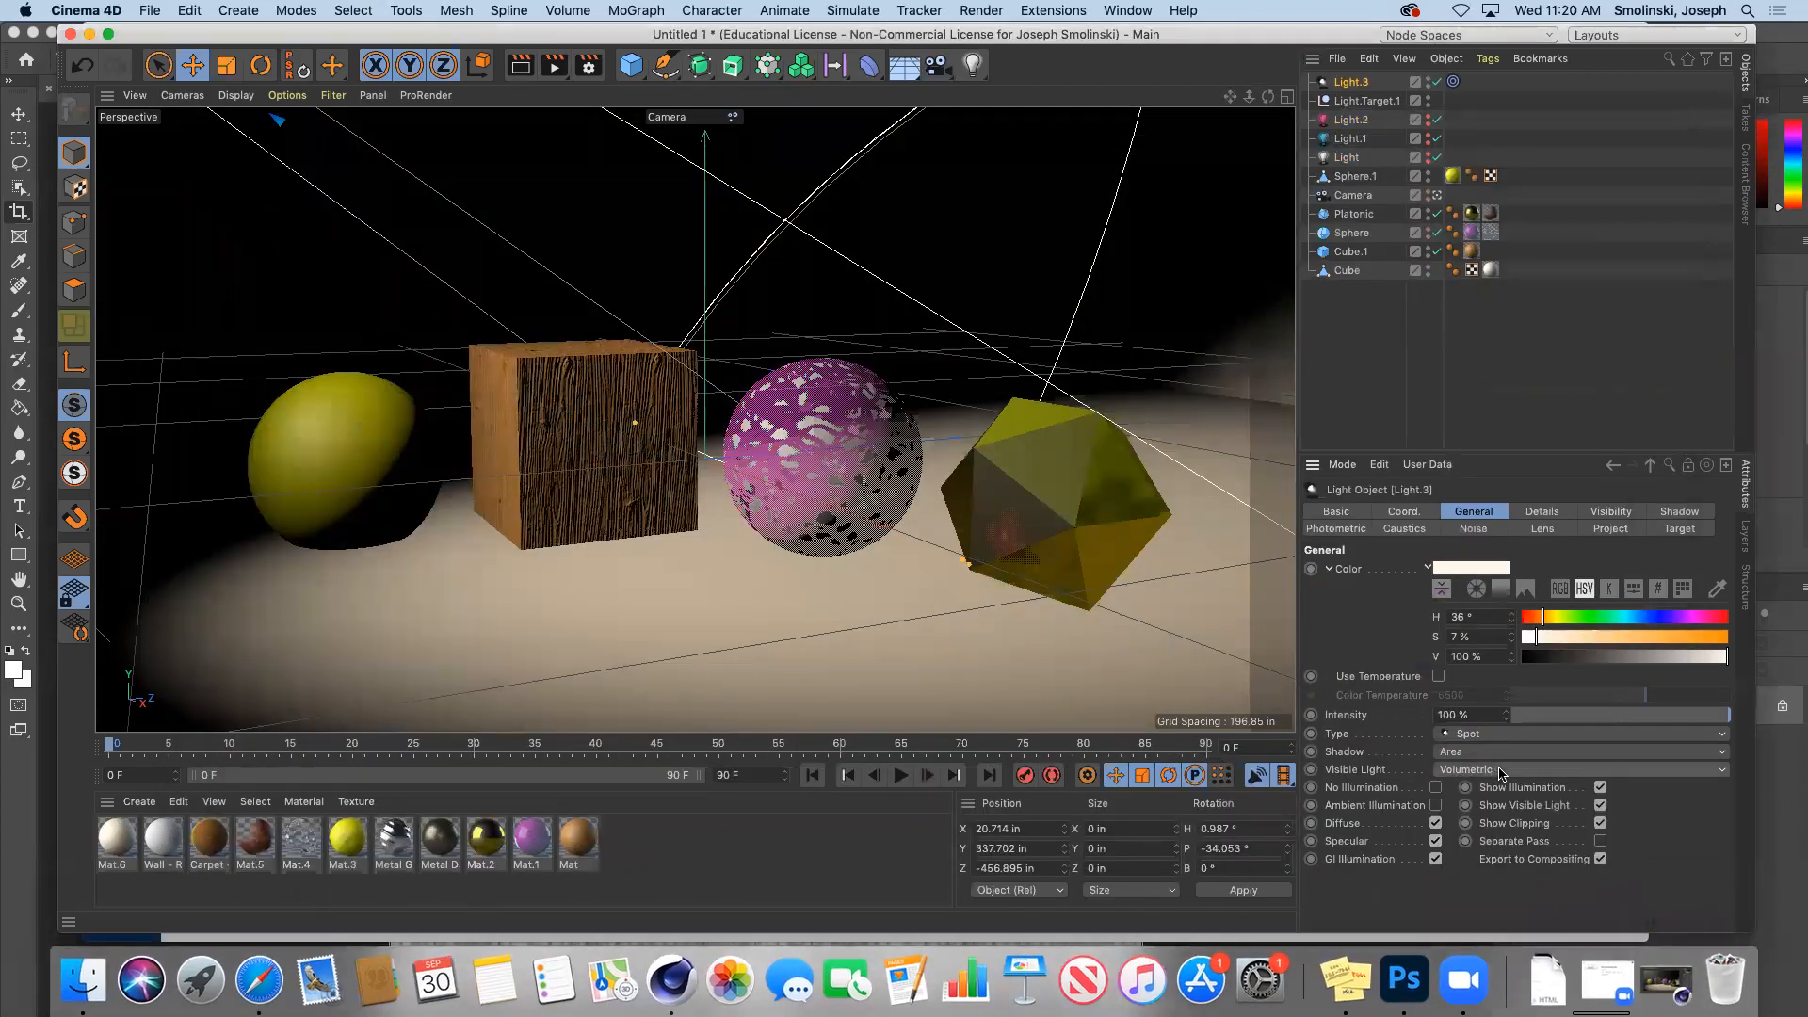
{"action": "left_click", "coordinate": [1611, 513]}
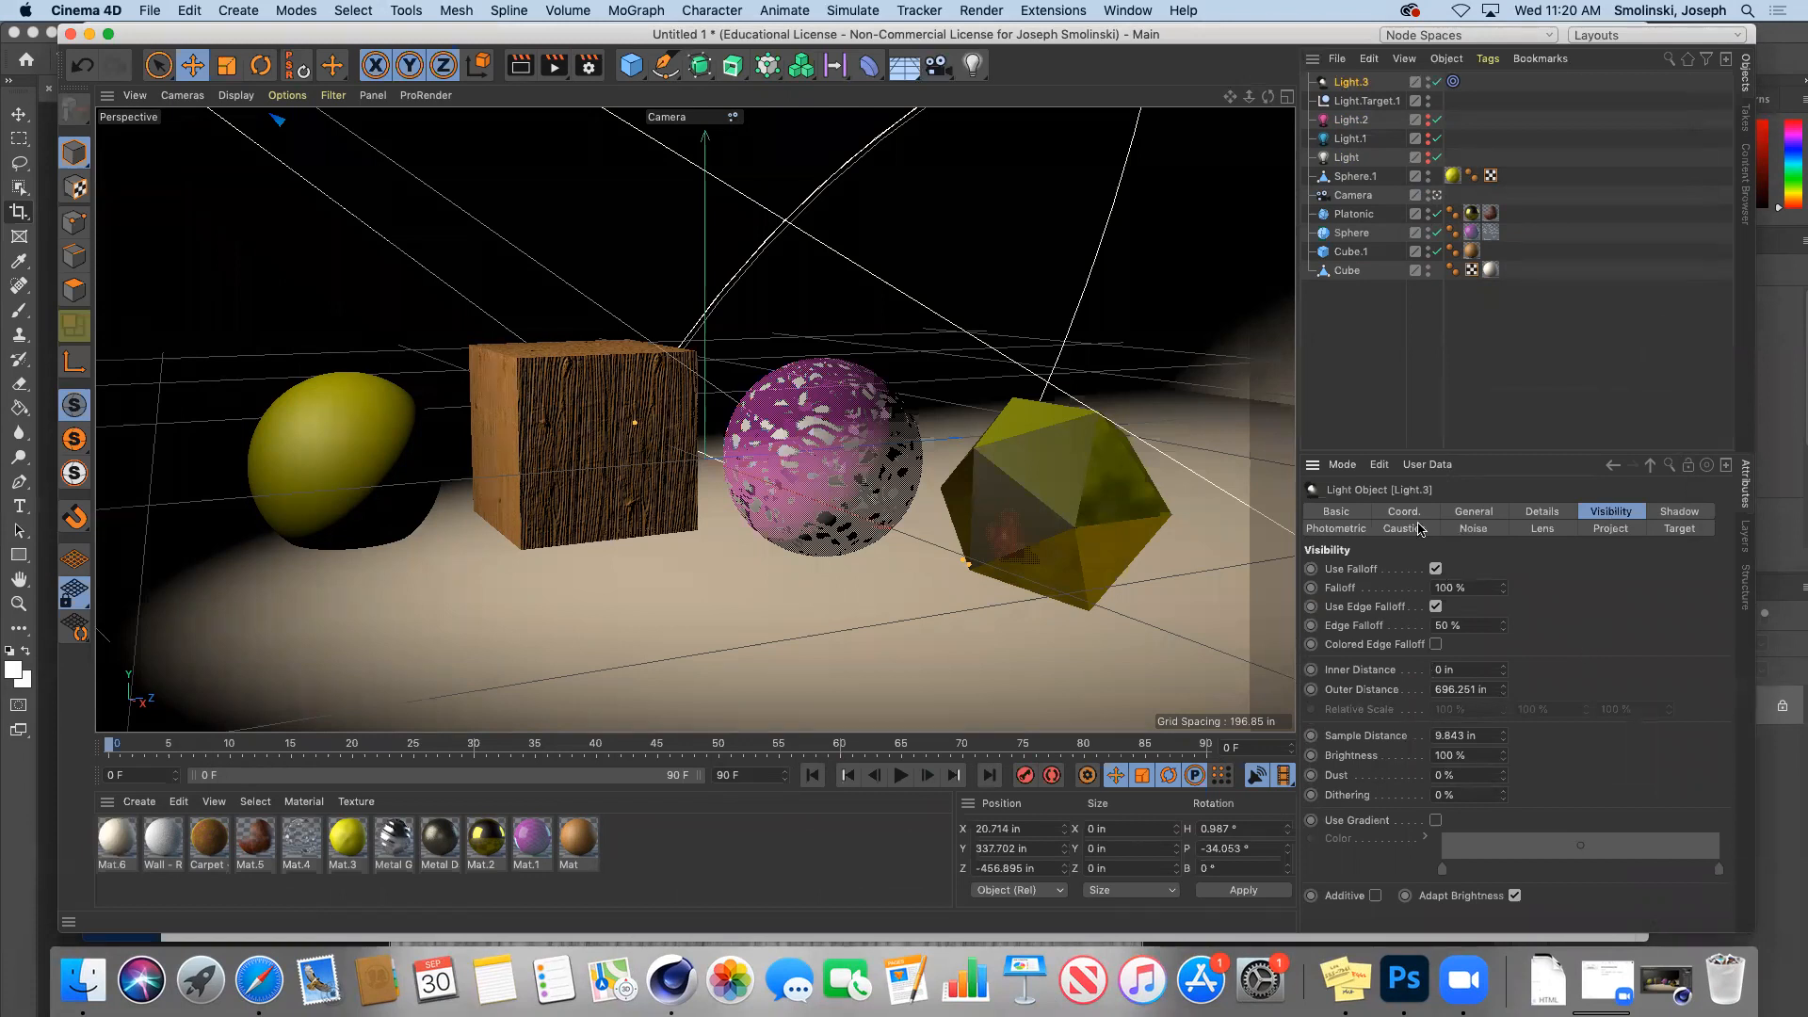
{"action": "left_click", "coordinate": [1335, 529]}
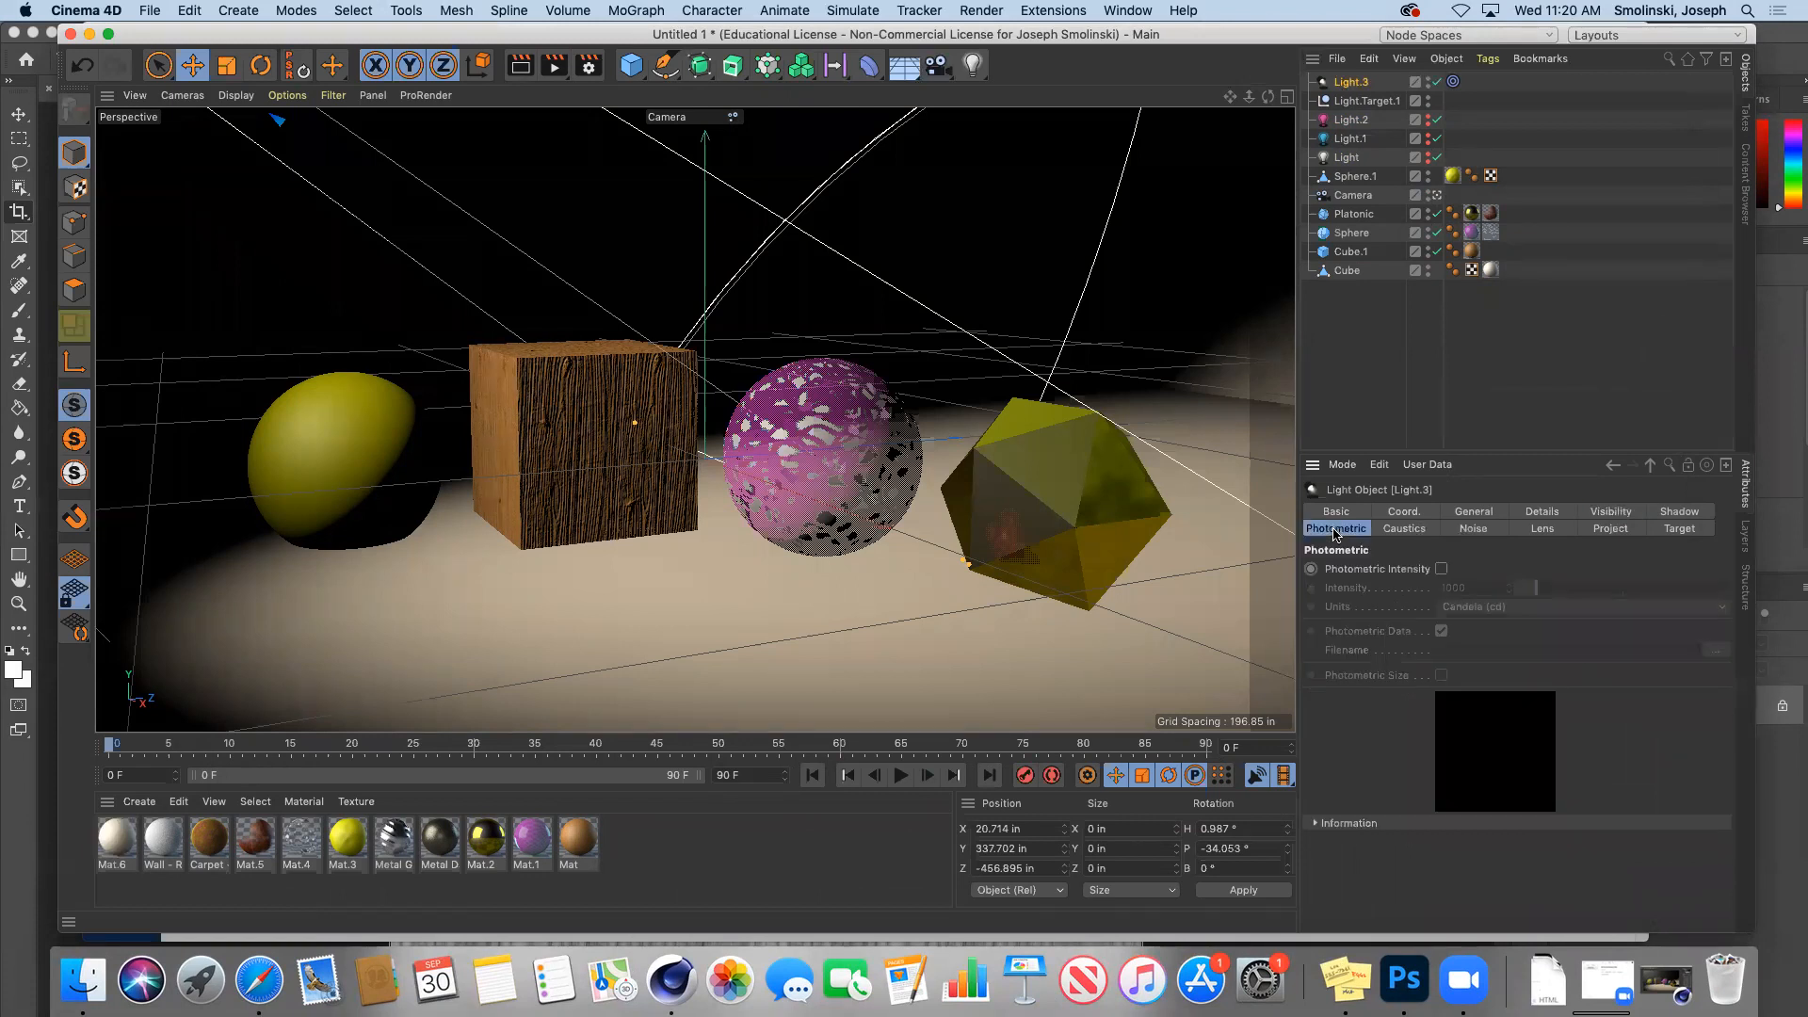
{"action": "left_click", "coordinate": [1396, 533]}
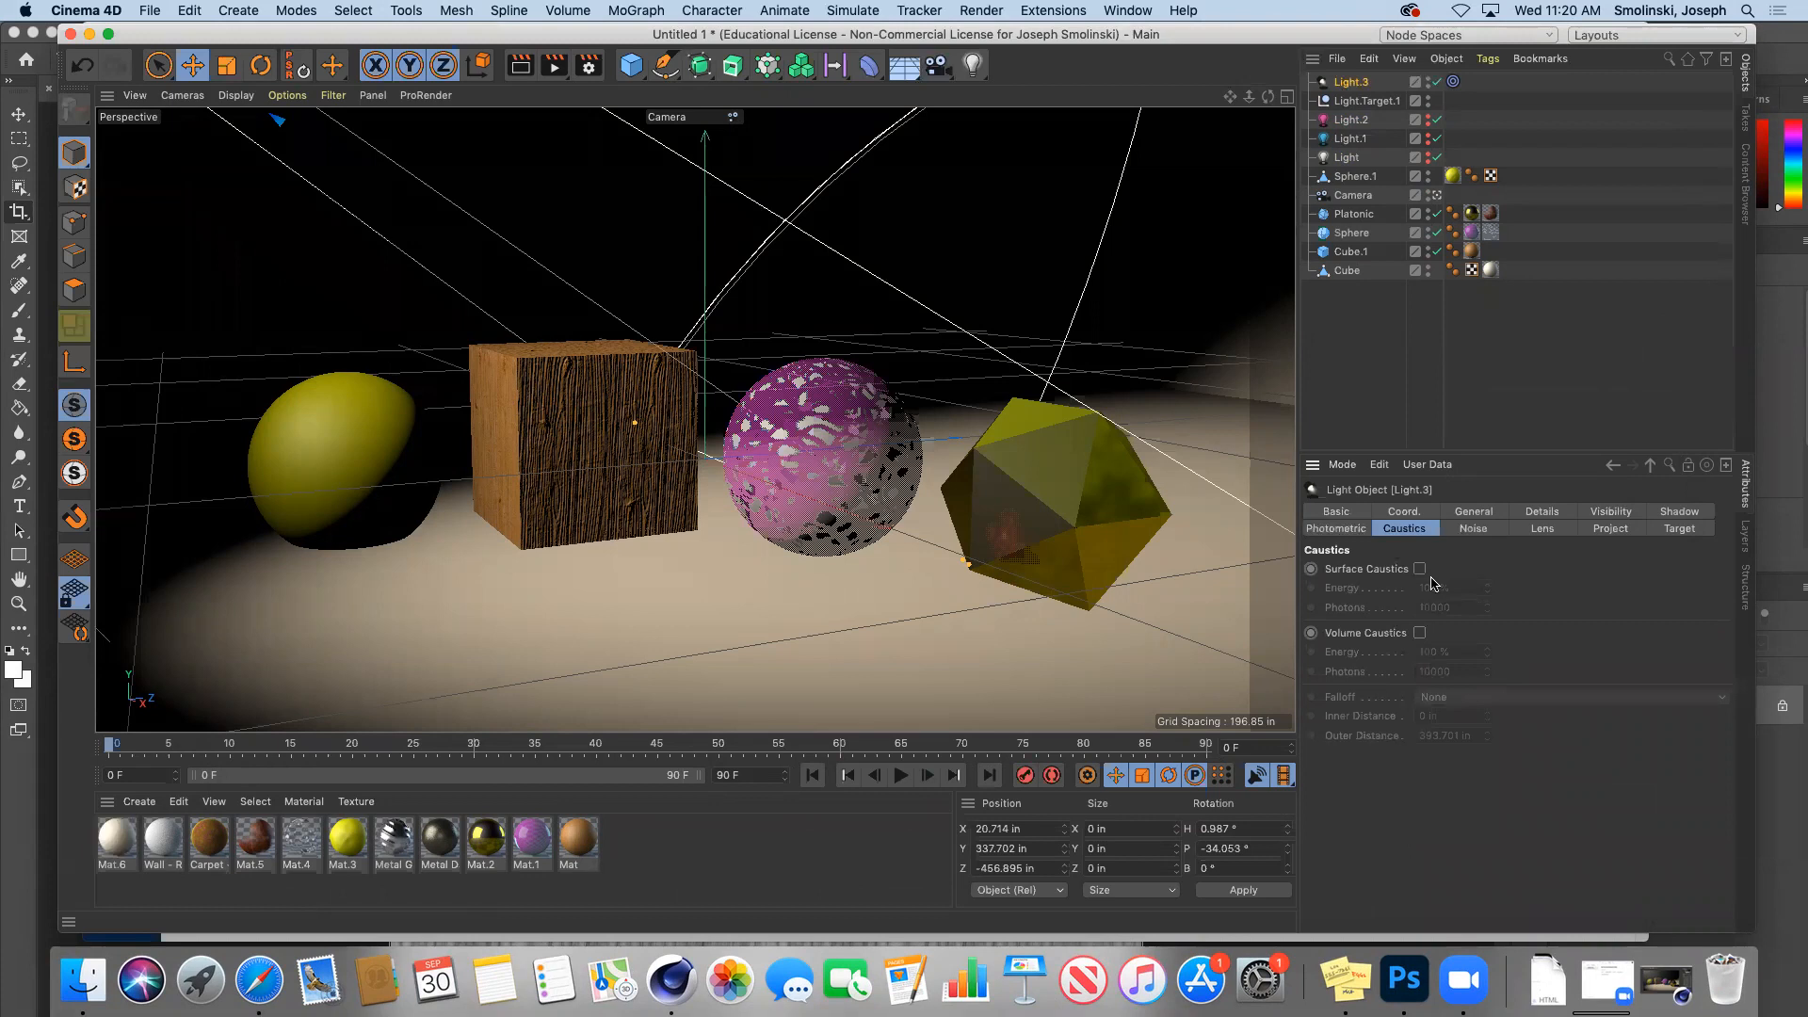
{"action": "left_click", "coordinate": [1540, 514]}
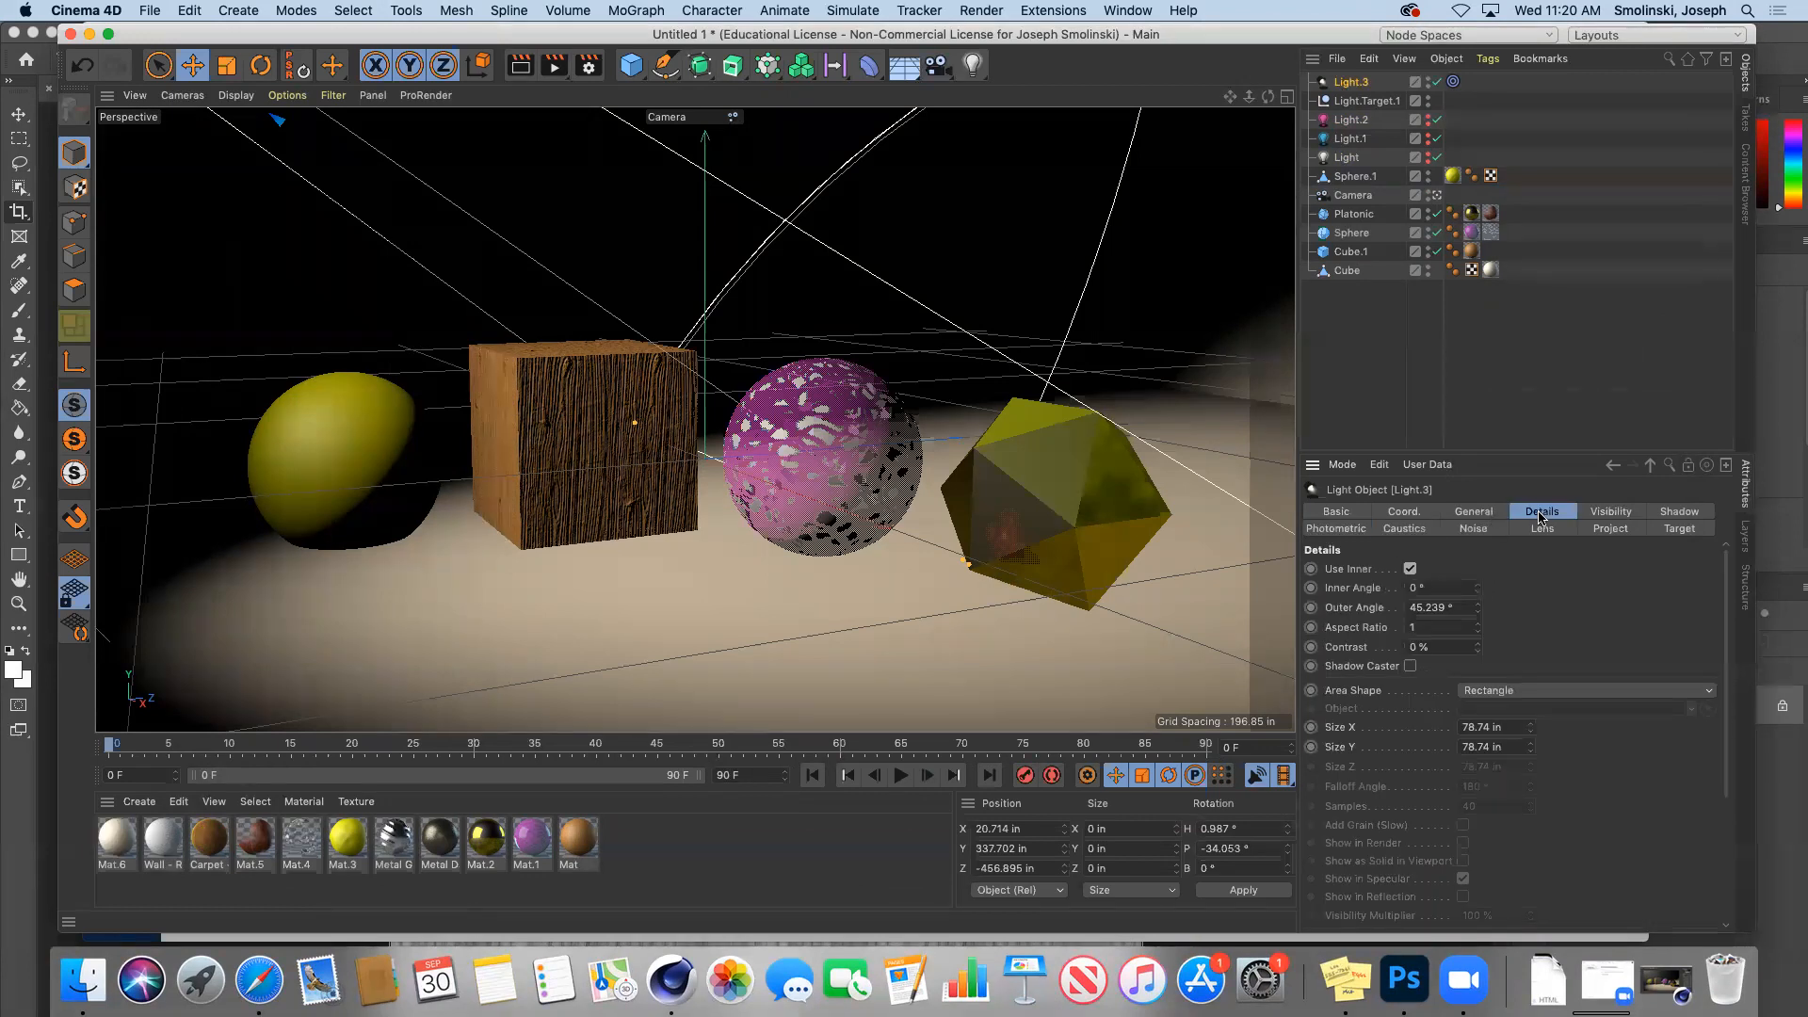
{"action": "left_click", "coordinate": [1484, 516]}
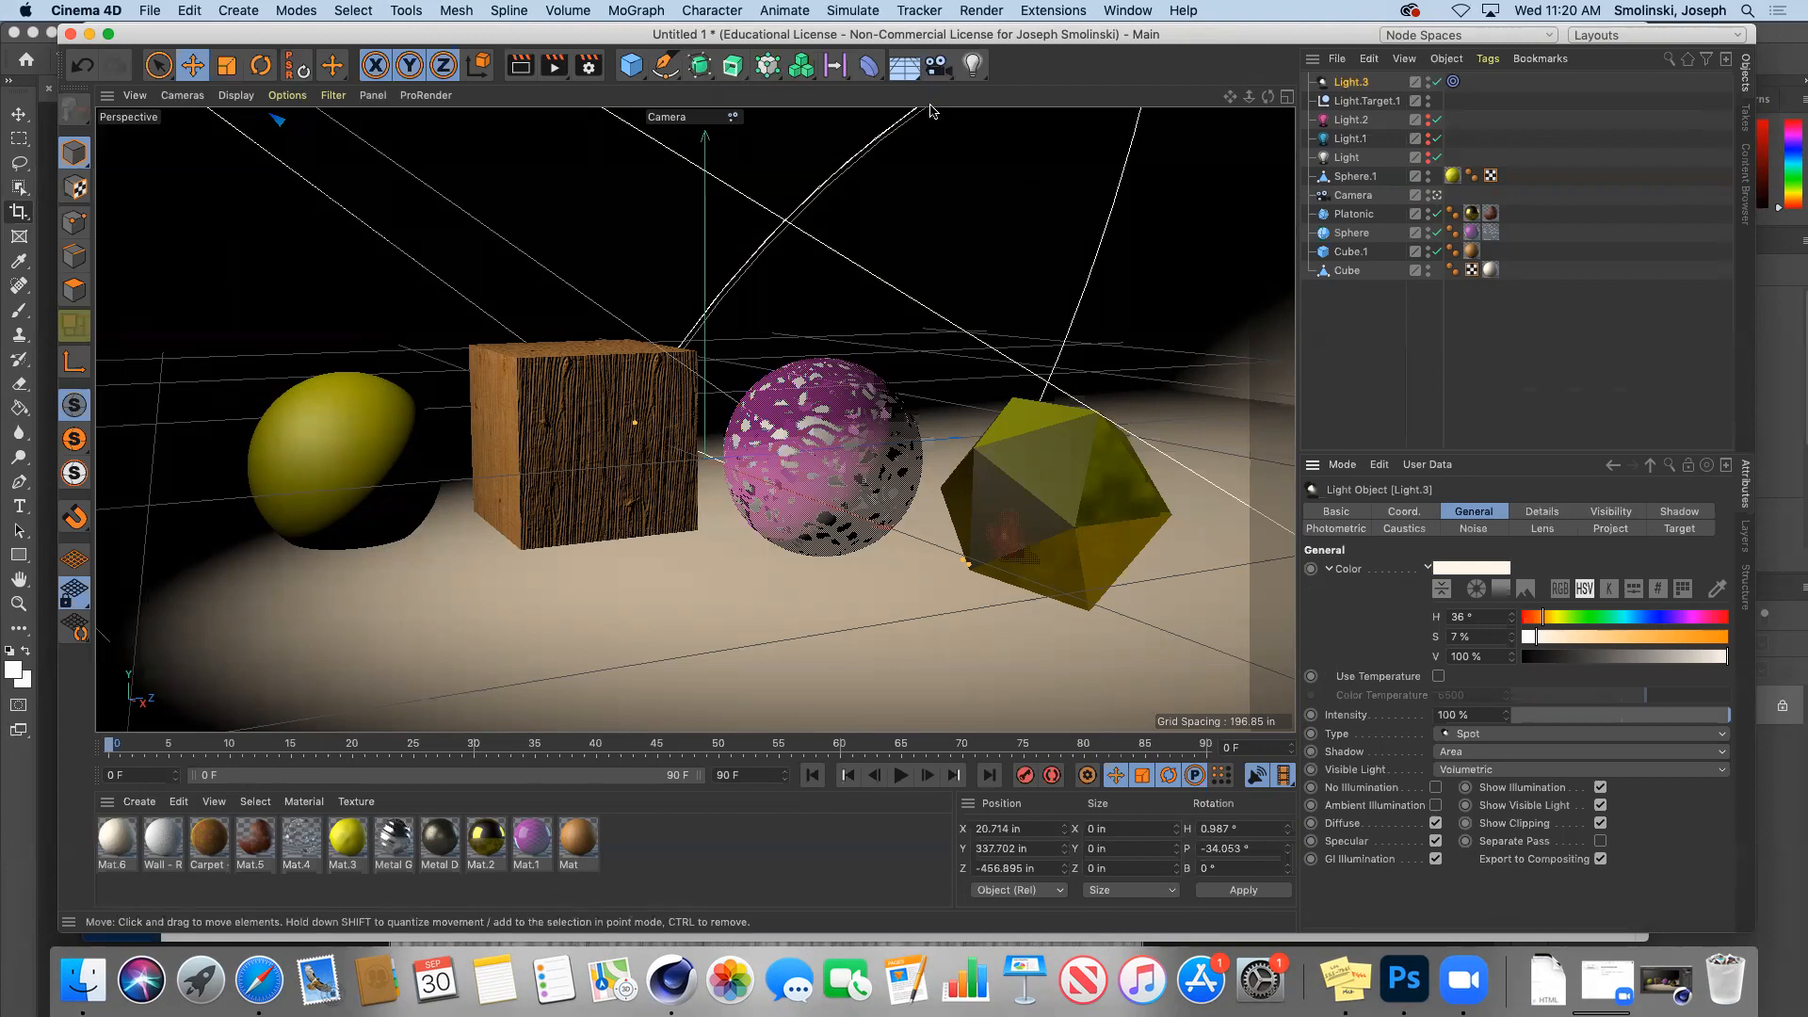
Step: Add a Physical Sky with its time advanced to 18:00 and render the evening-lit scene
{"action": "left_click", "coordinate": [904, 65]}
{"action": "left_click", "coordinate": [1116, 88]}
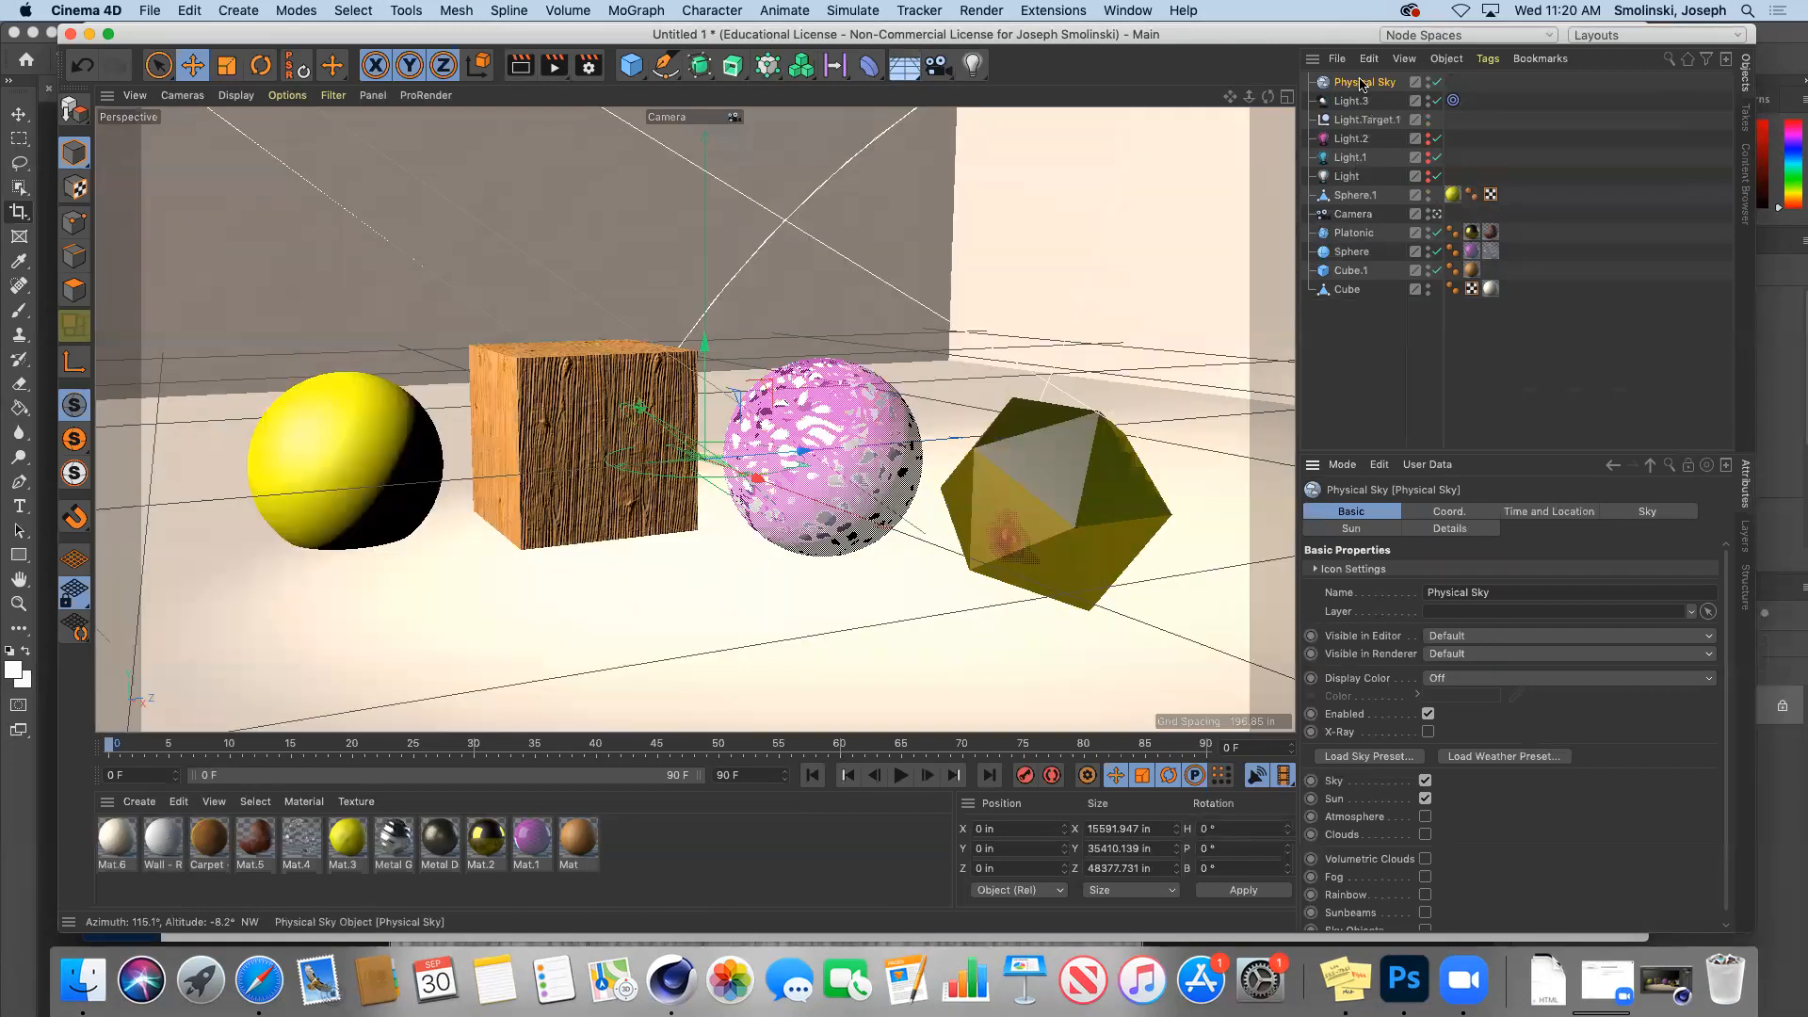
{"action": "left_click", "coordinate": [1546, 521]}
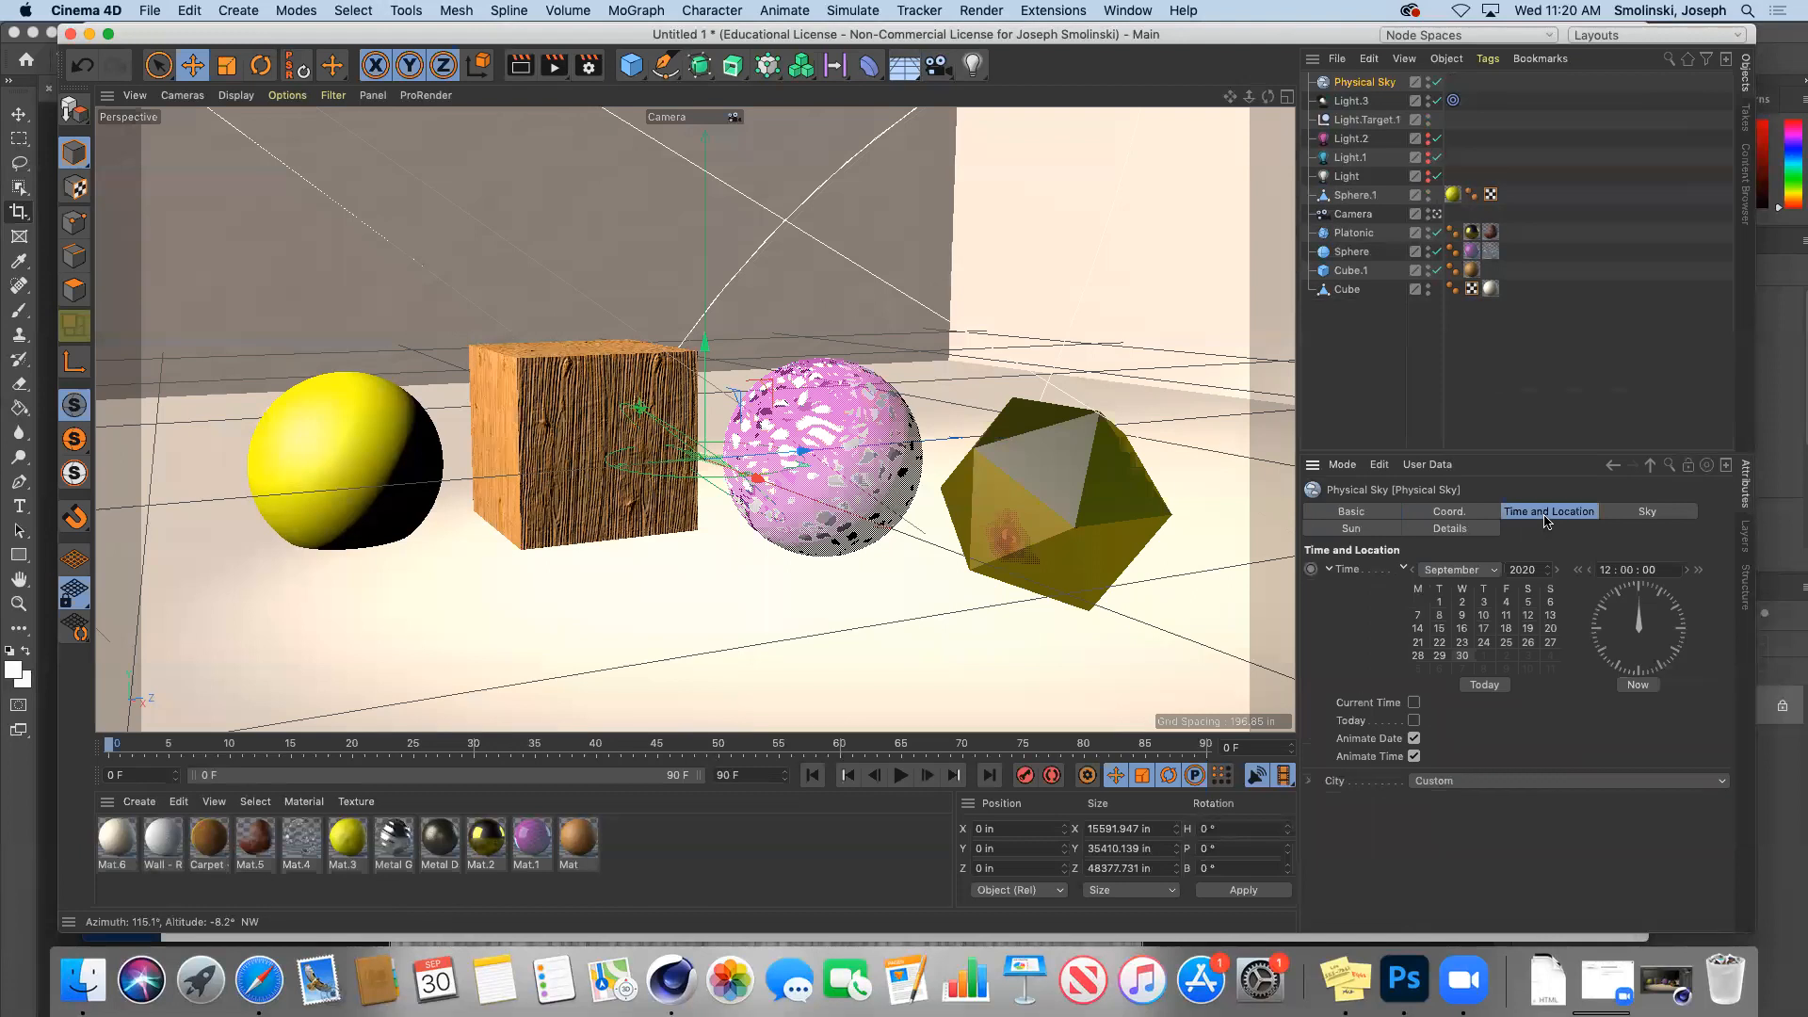
{"action": "left_click", "coordinate": [1699, 572]}
{"action": "left_click", "coordinate": [1698, 572]}
{"action": "left_click", "coordinate": [1699, 571]}
{"action": "left_click", "coordinate": [1699, 571]}
{"action": "left_click", "coordinate": [1699, 572]}
{"action": "left_click", "coordinate": [1699, 571]}
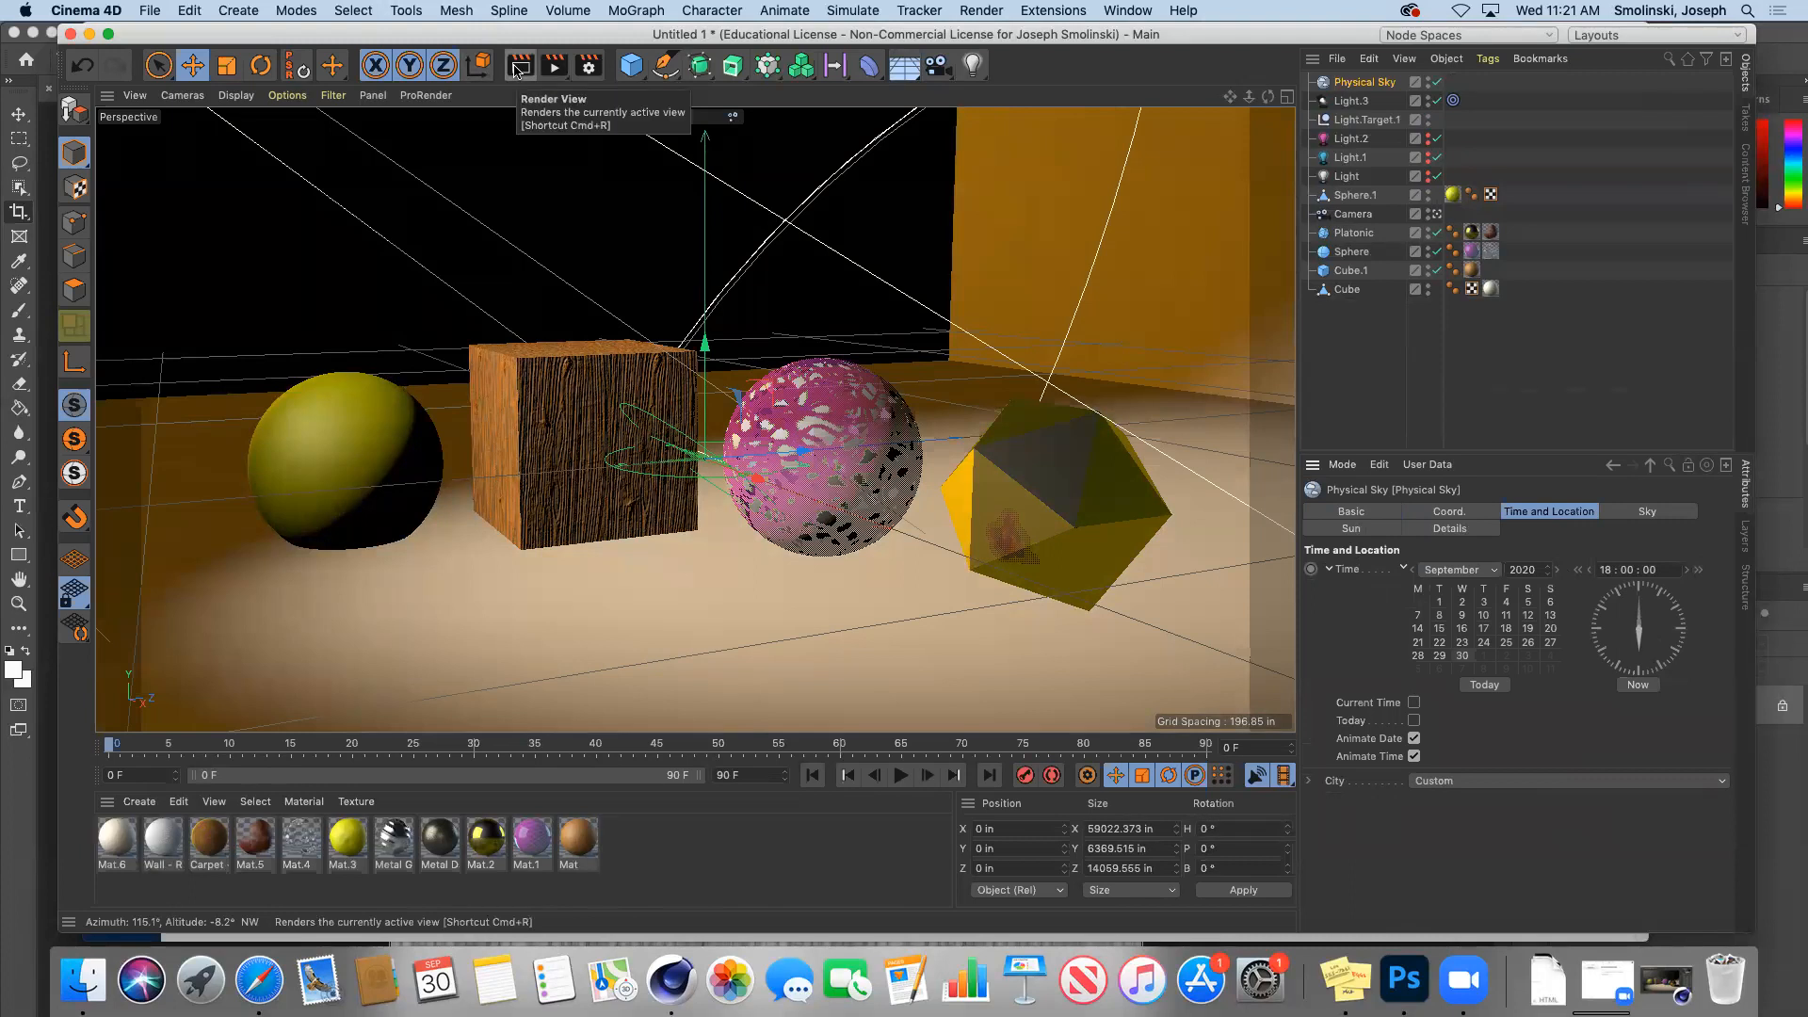
{"action": "left_click", "coordinate": [556, 67]}
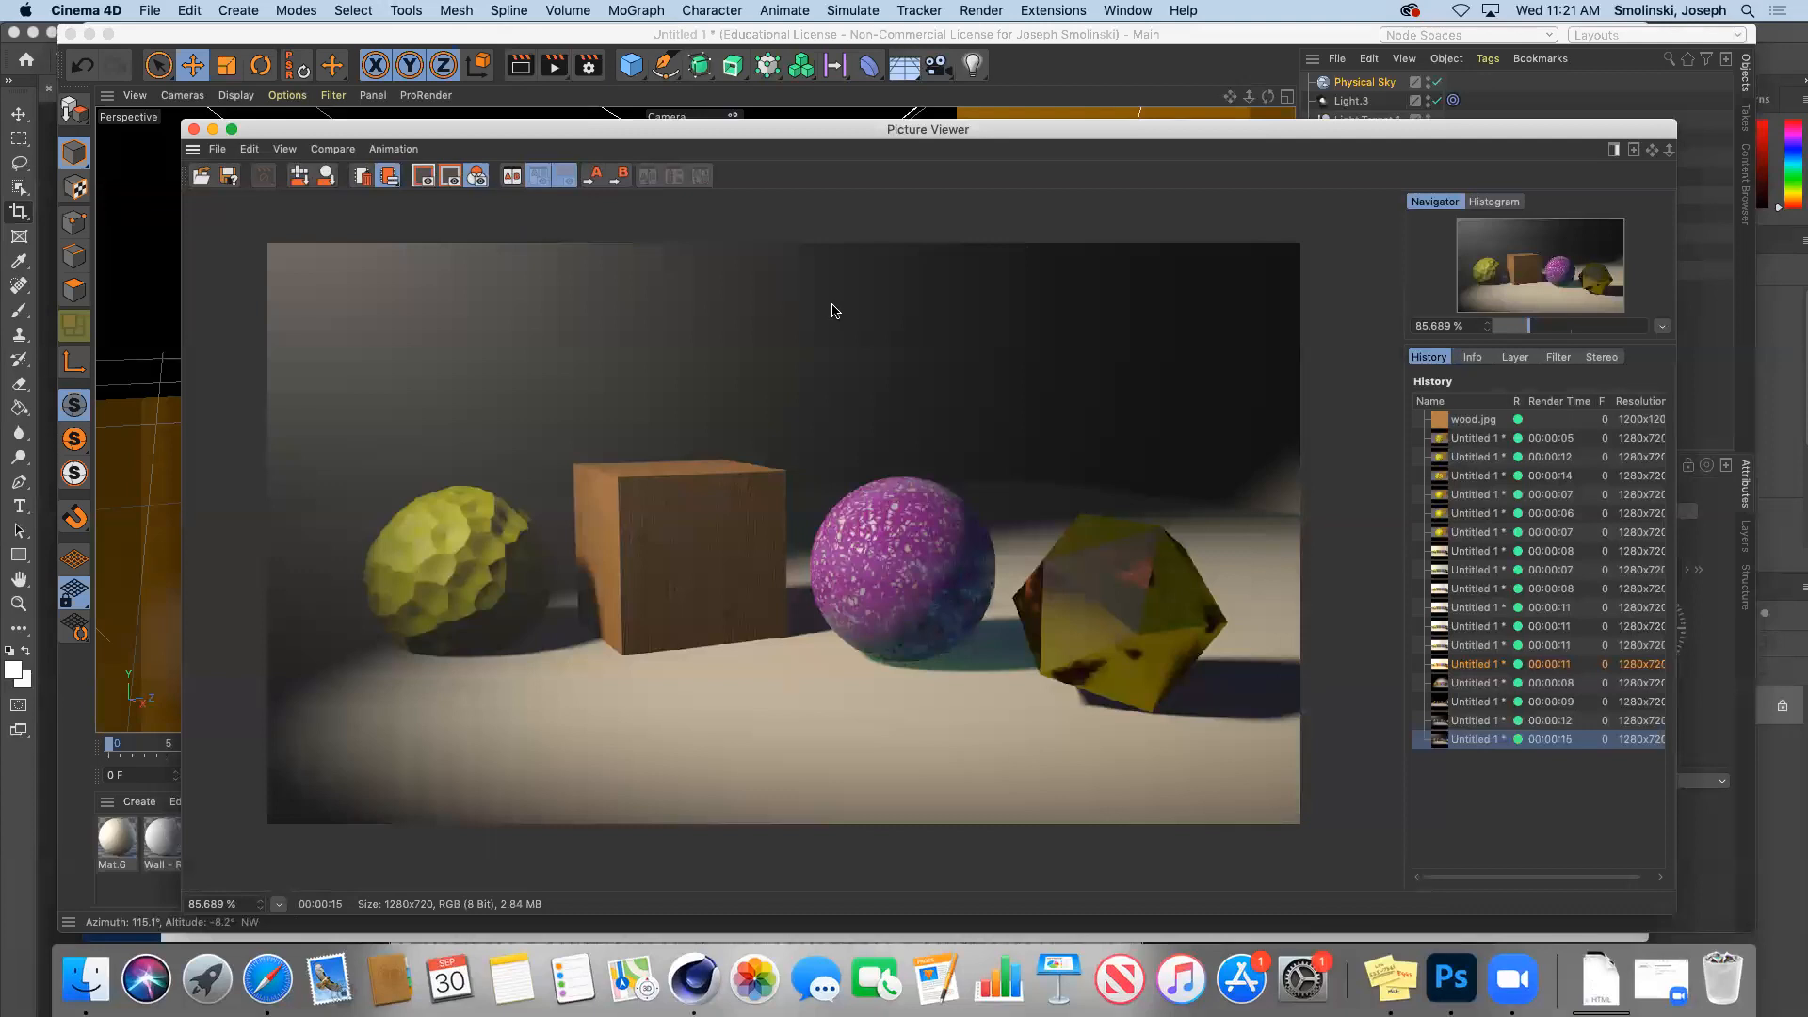
{"action": "left_click", "coordinate": [213, 129]}
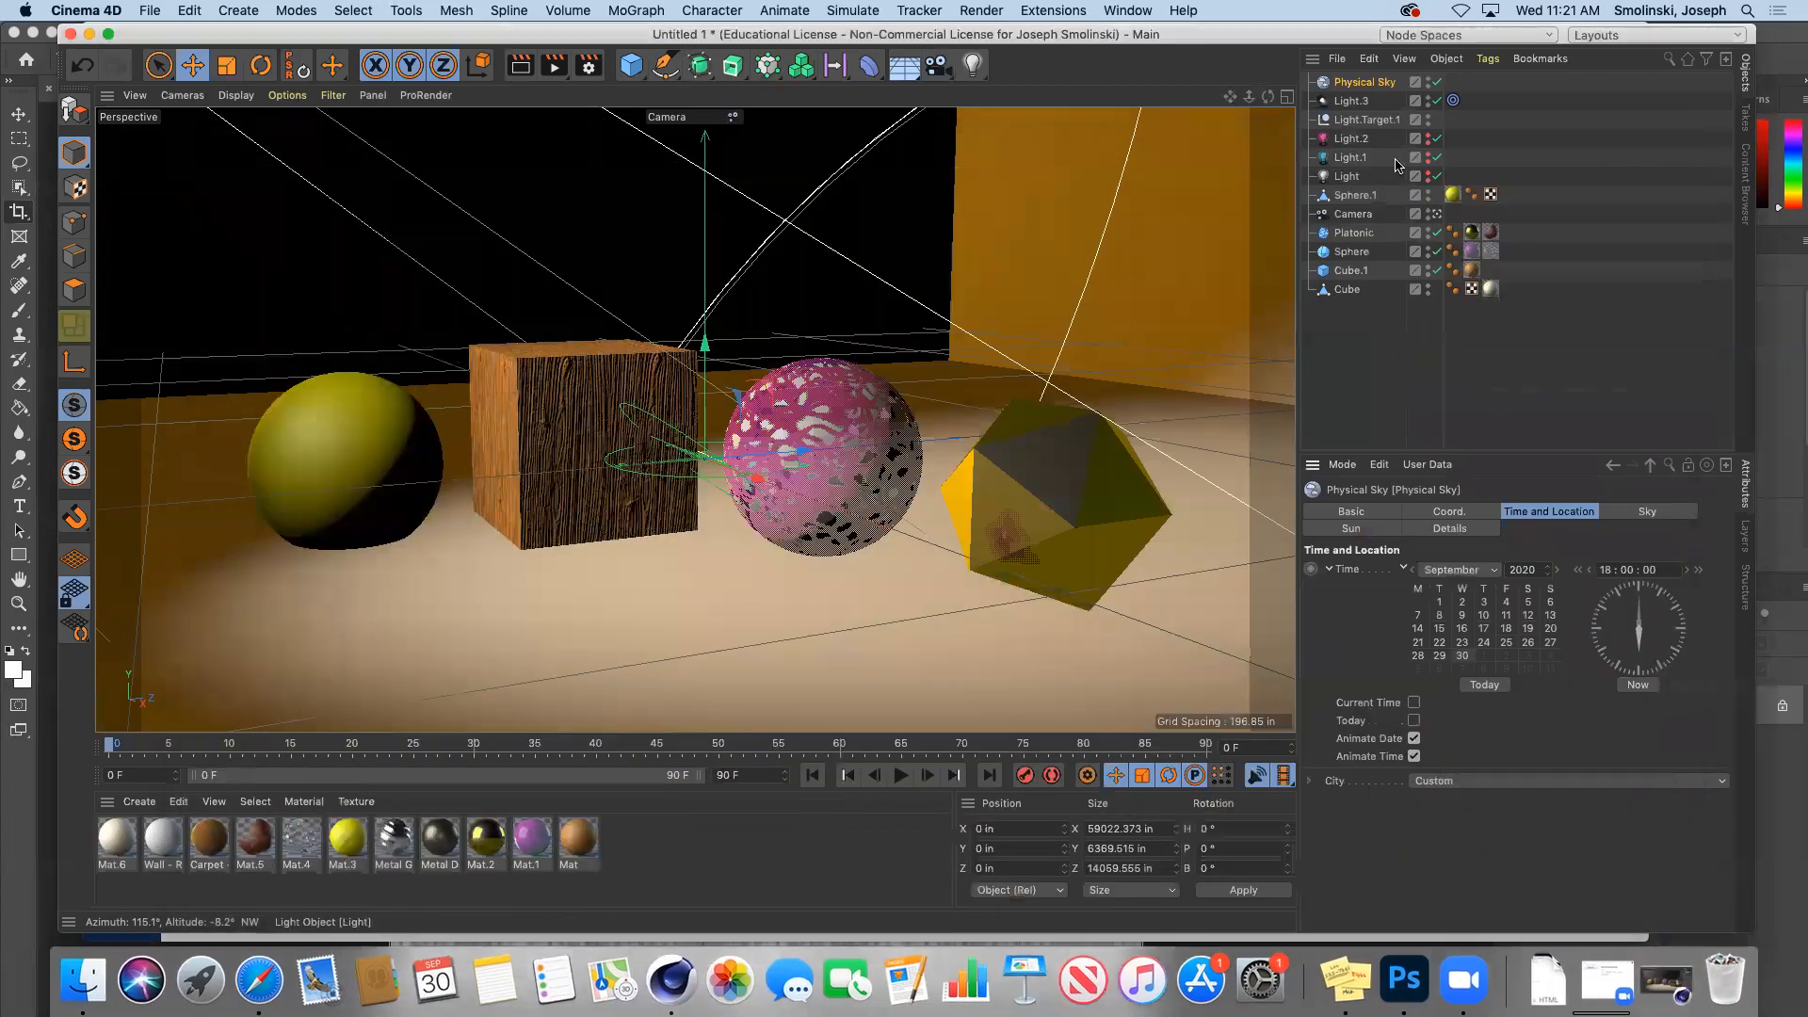
Step: Switch off Light.3, re-enable Light.2, render, and compare against the 00:00:11 and 00:00:08 renders
{"action": "left_click", "coordinate": [1431, 105]}
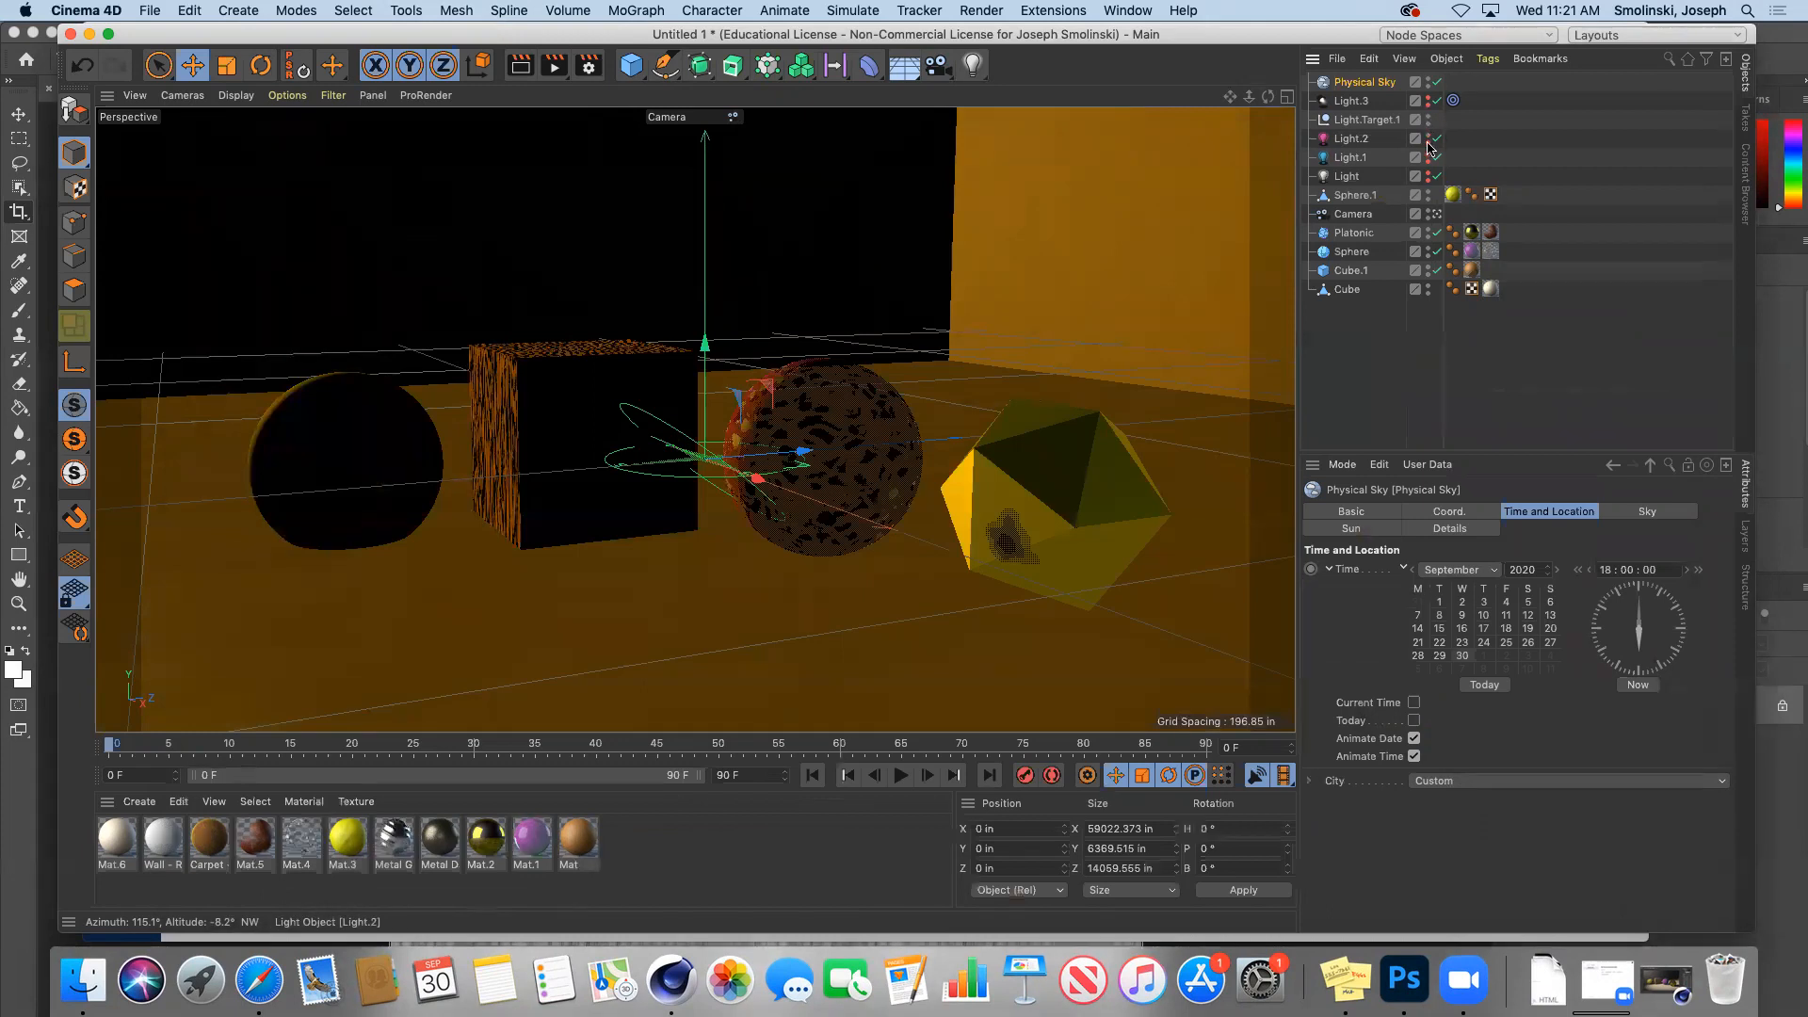
{"action": "left_click", "coordinate": [1428, 138]}
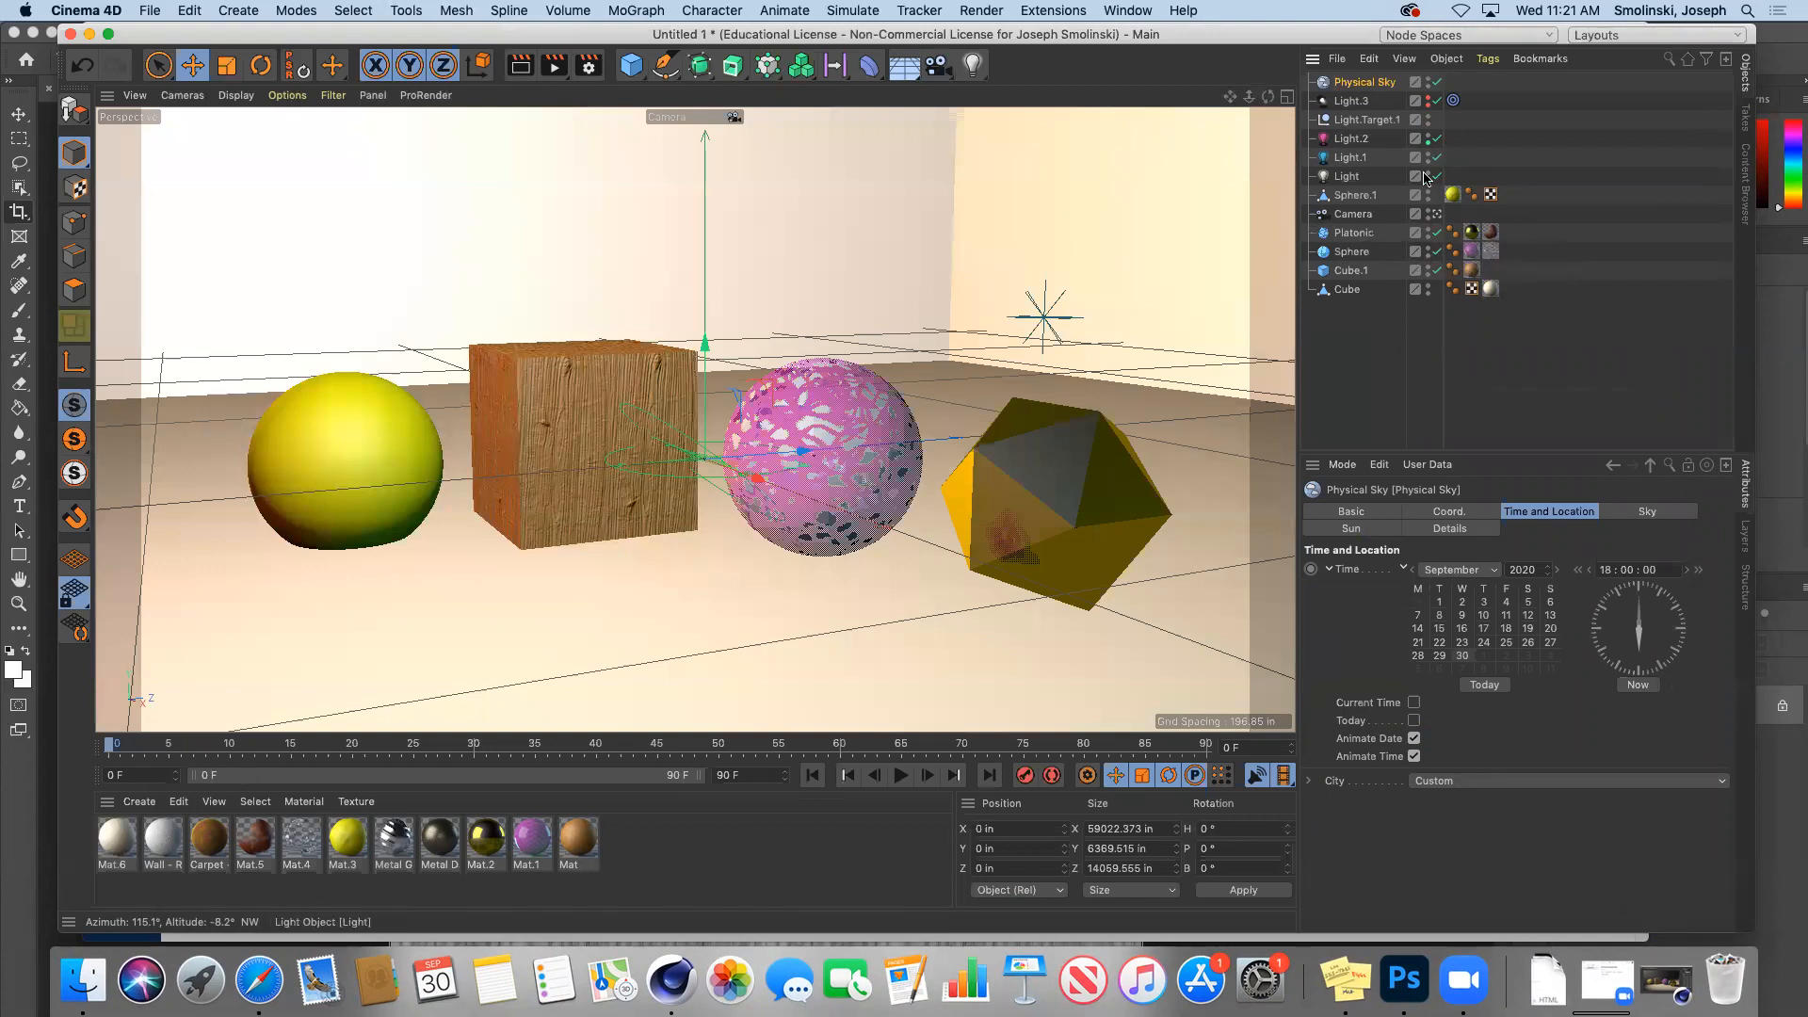
{"action": "left_click", "coordinate": [554, 66]}
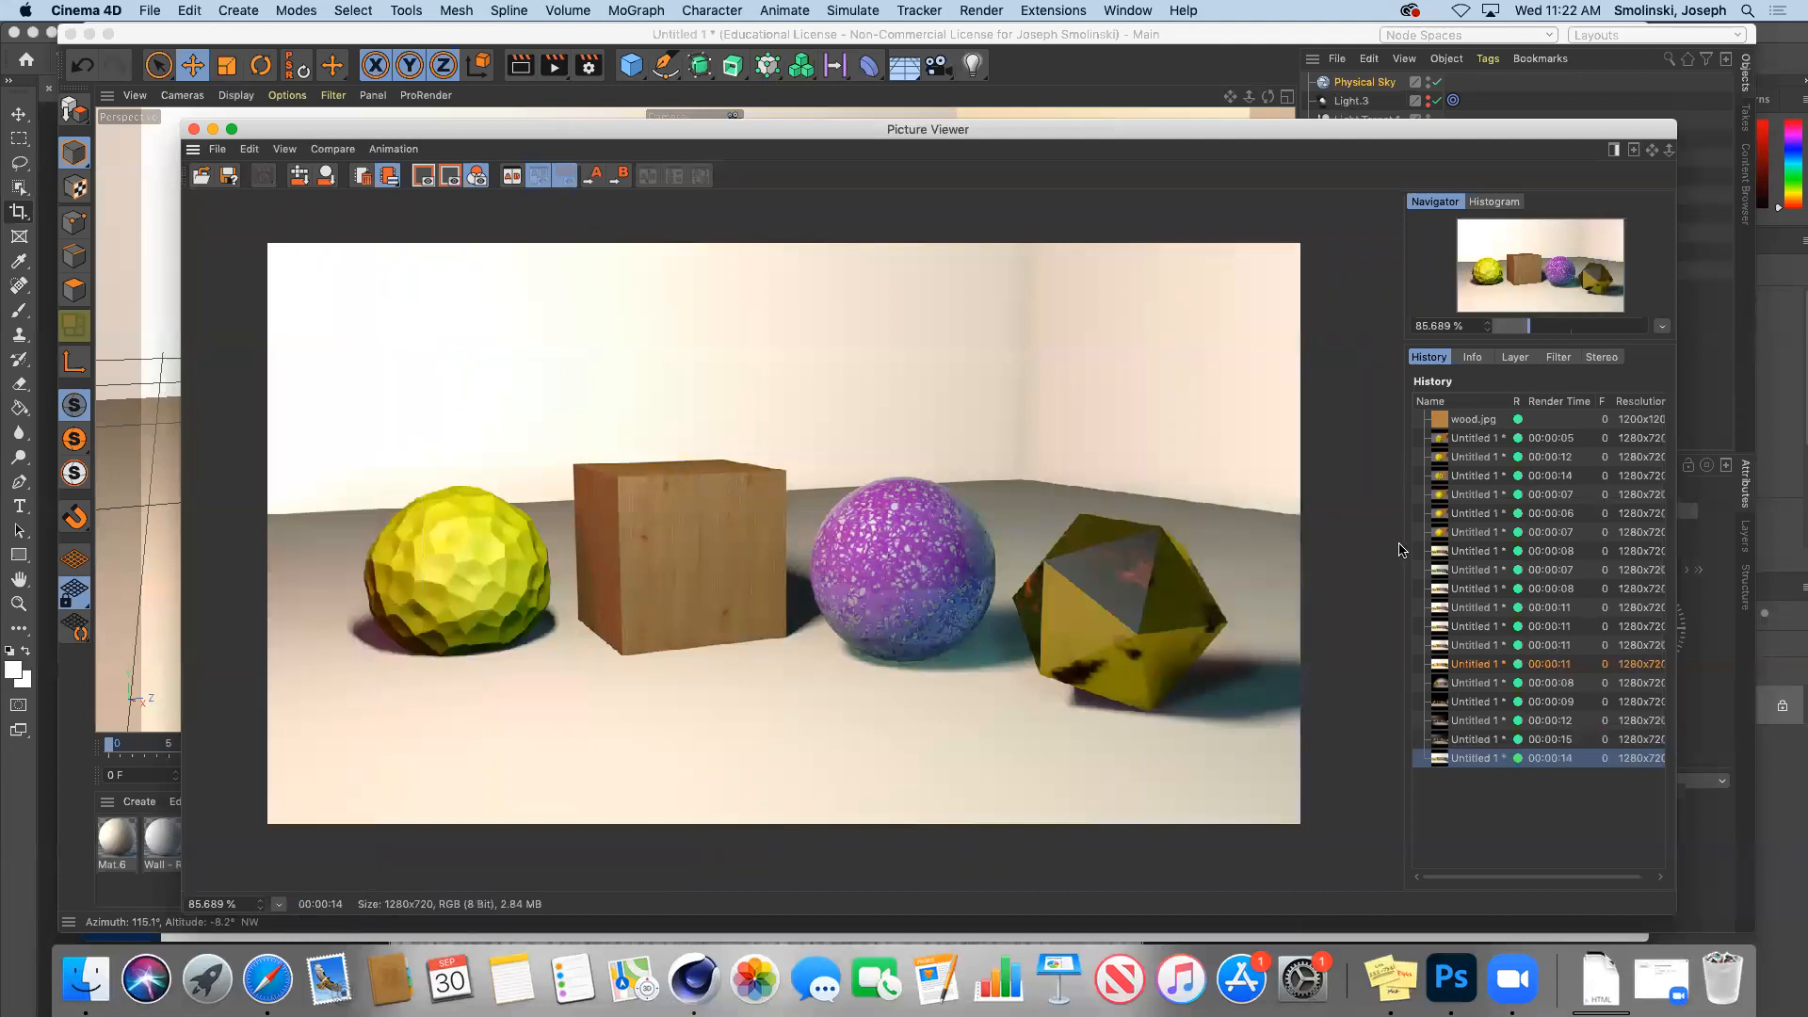
{"action": "left_click", "coordinate": [1474, 610]}
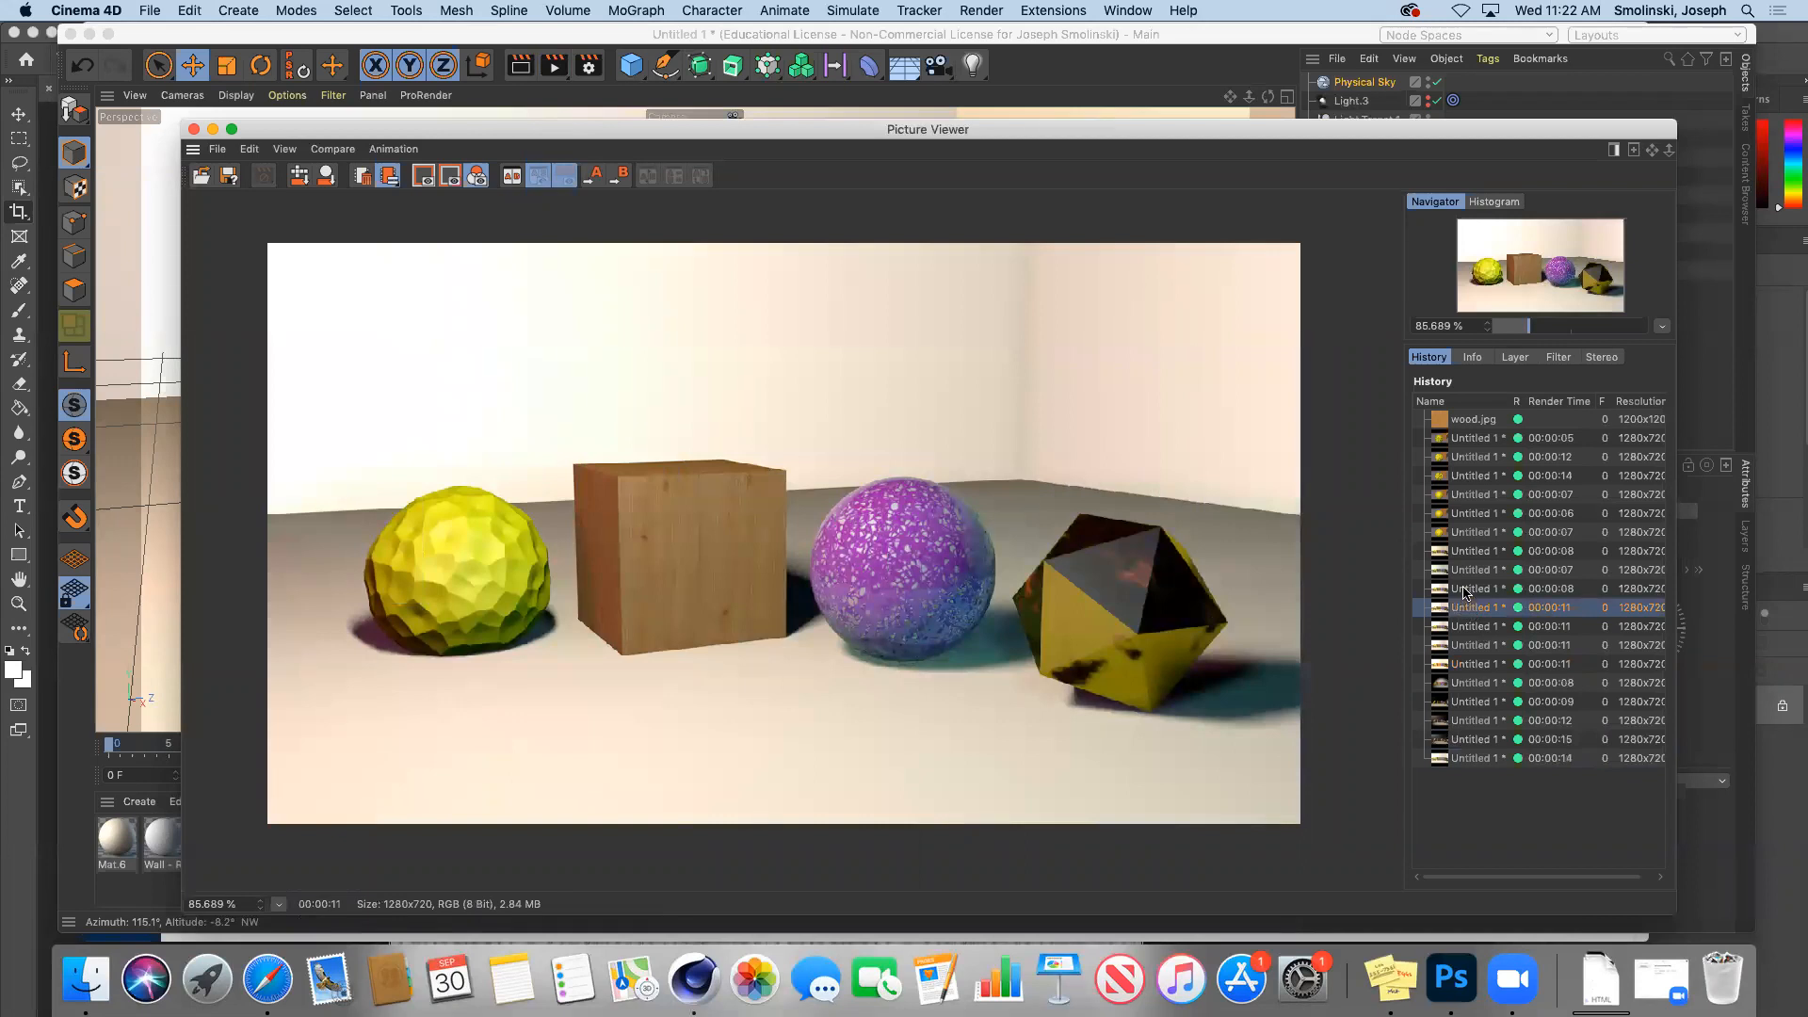
{"action": "left_click", "coordinate": [1470, 591]}
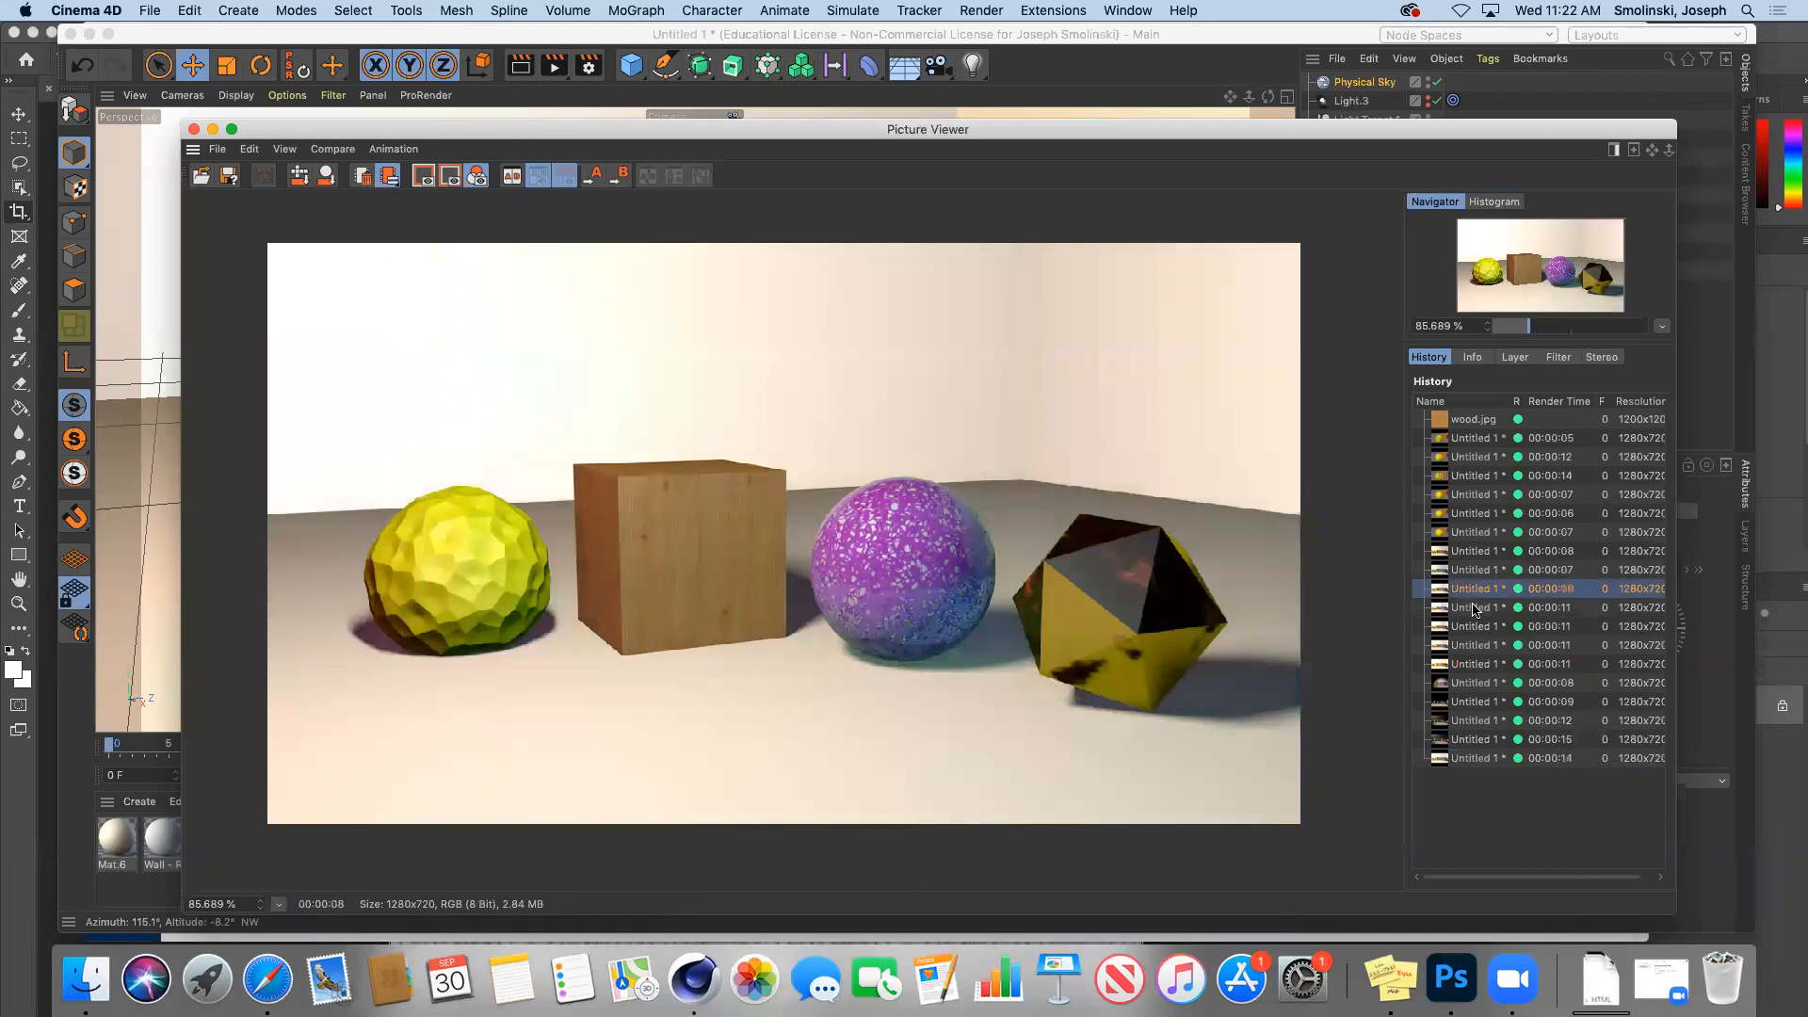
{"action": "left_click", "coordinate": [1475, 609]}
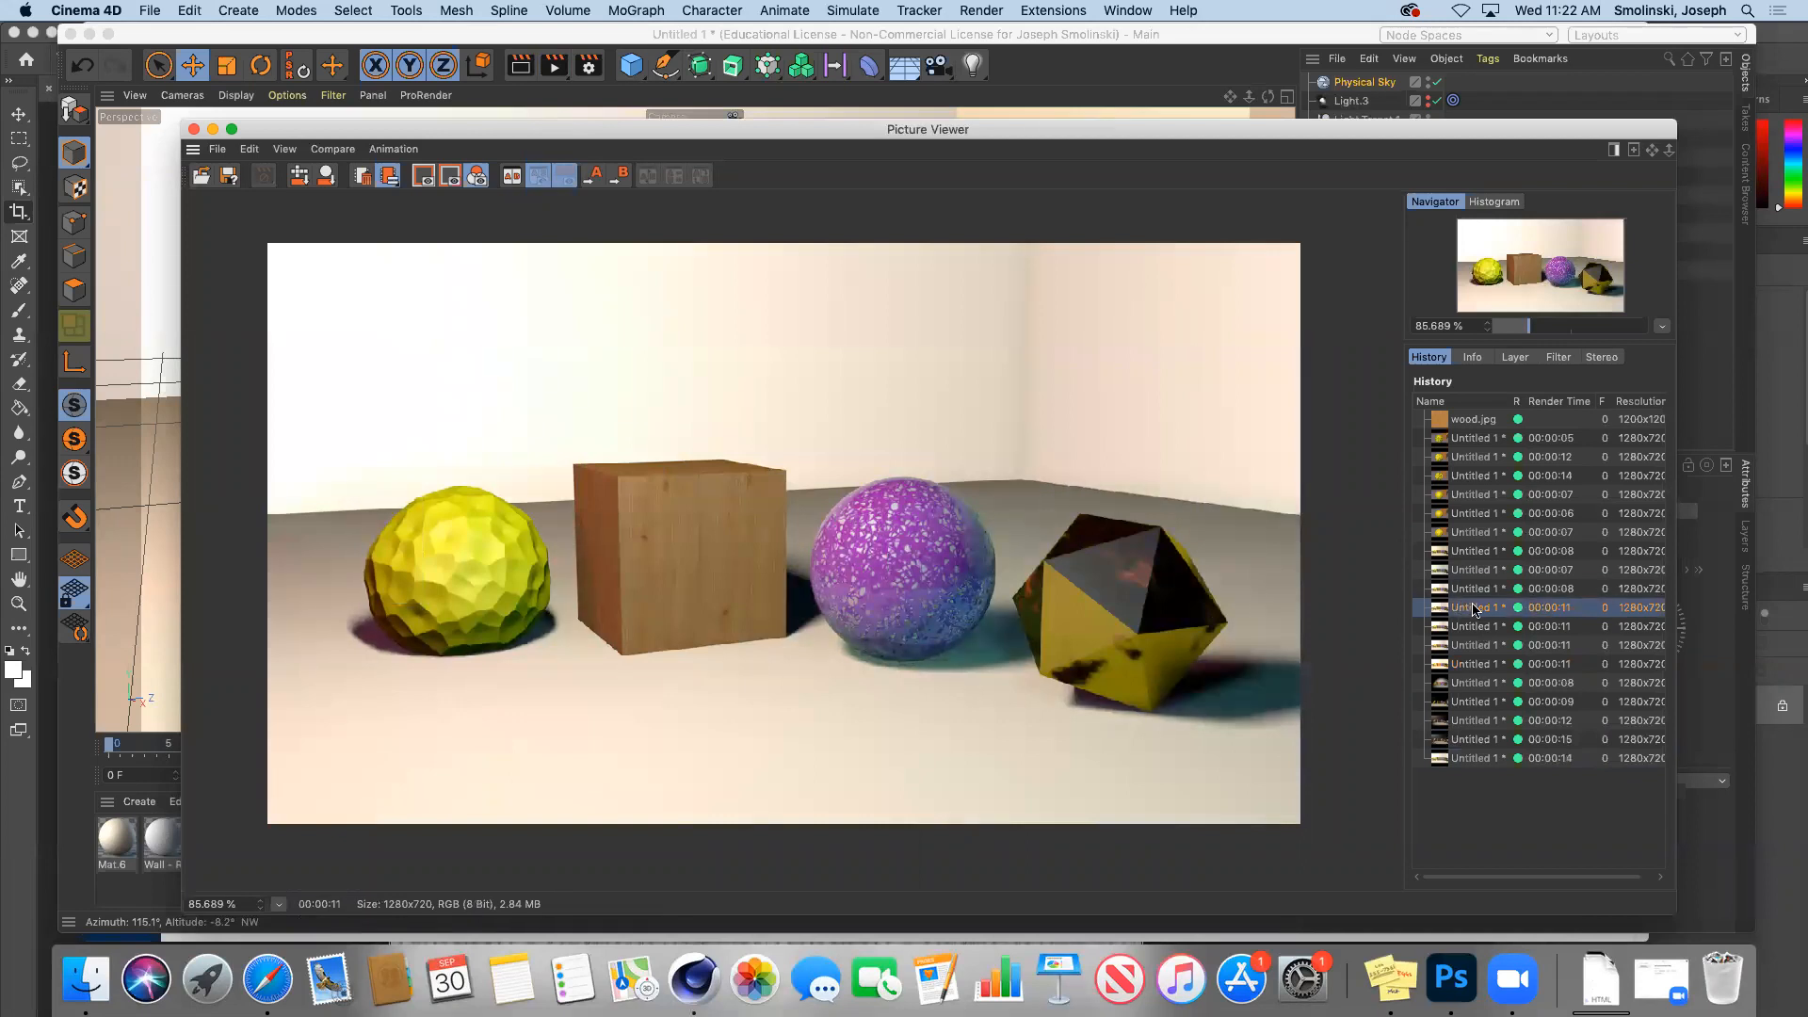
{"action": "left_click", "coordinate": [1477, 759]}
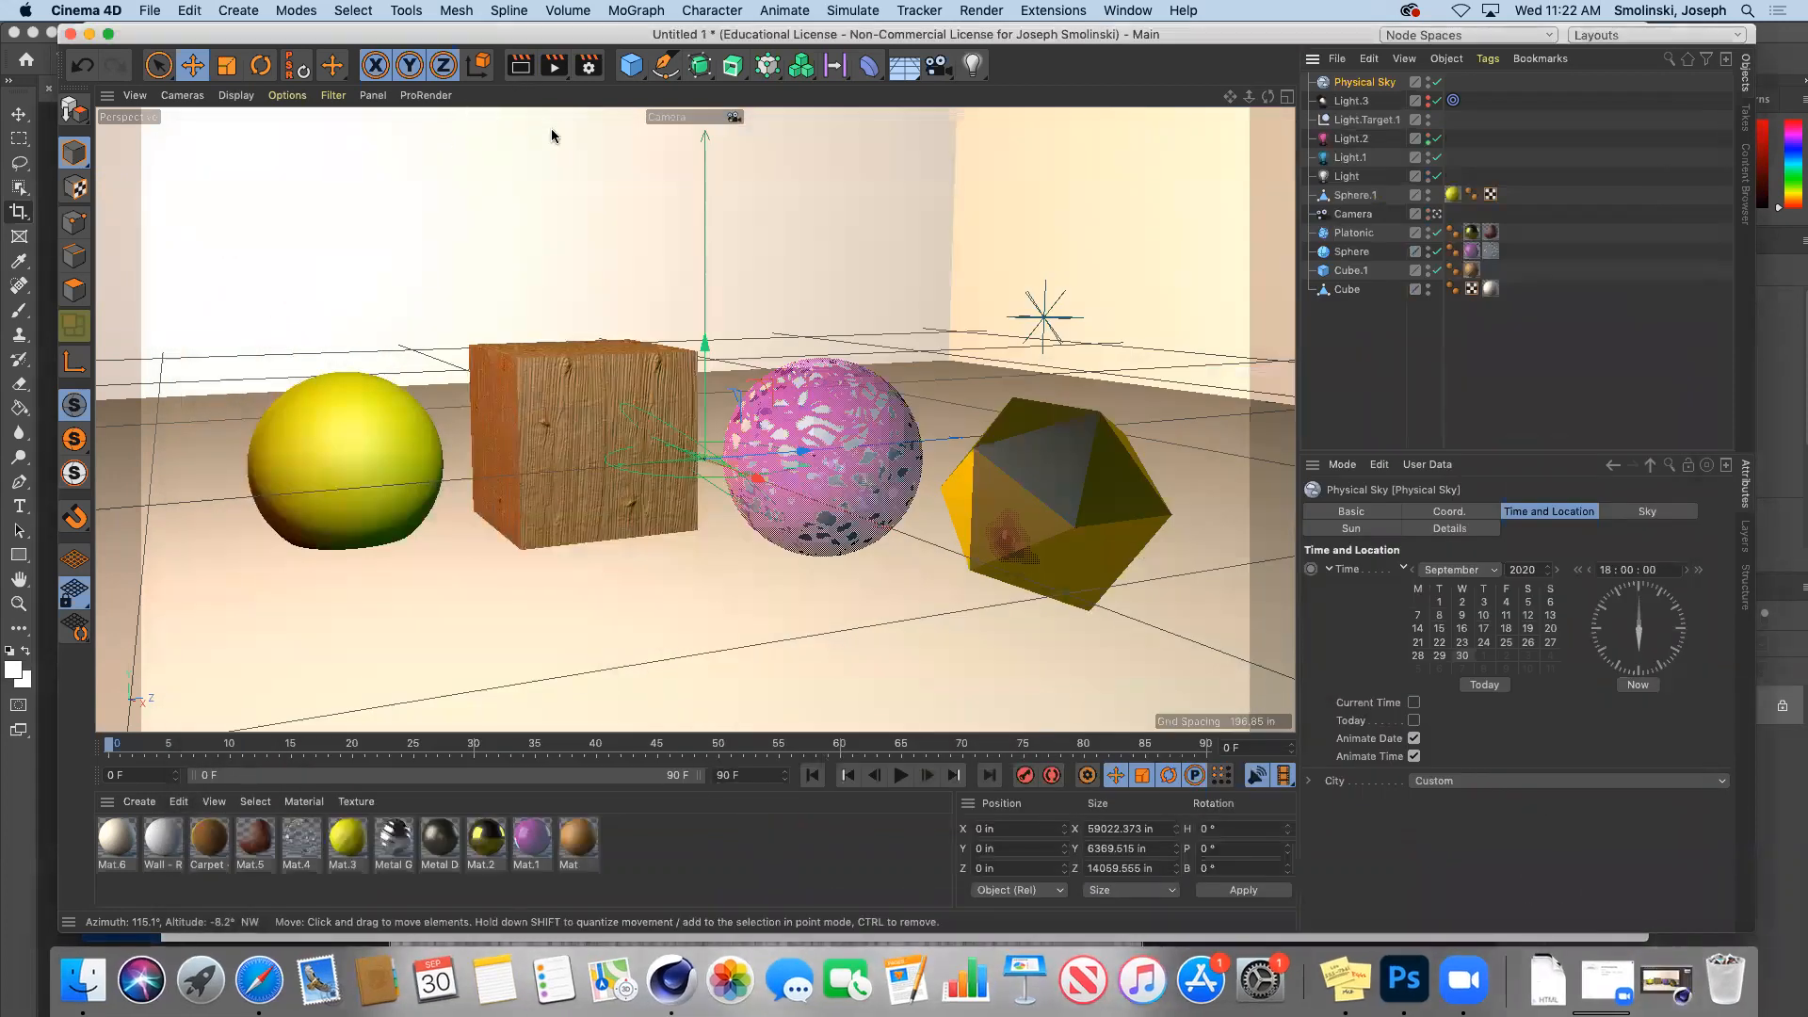
Step: Add a sphere, sink it partly into the floor and shrink its radius to about 30
{"action": "left_click", "coordinate": [631, 65]}
{"action": "left_click", "coordinate": [1022, 124]}
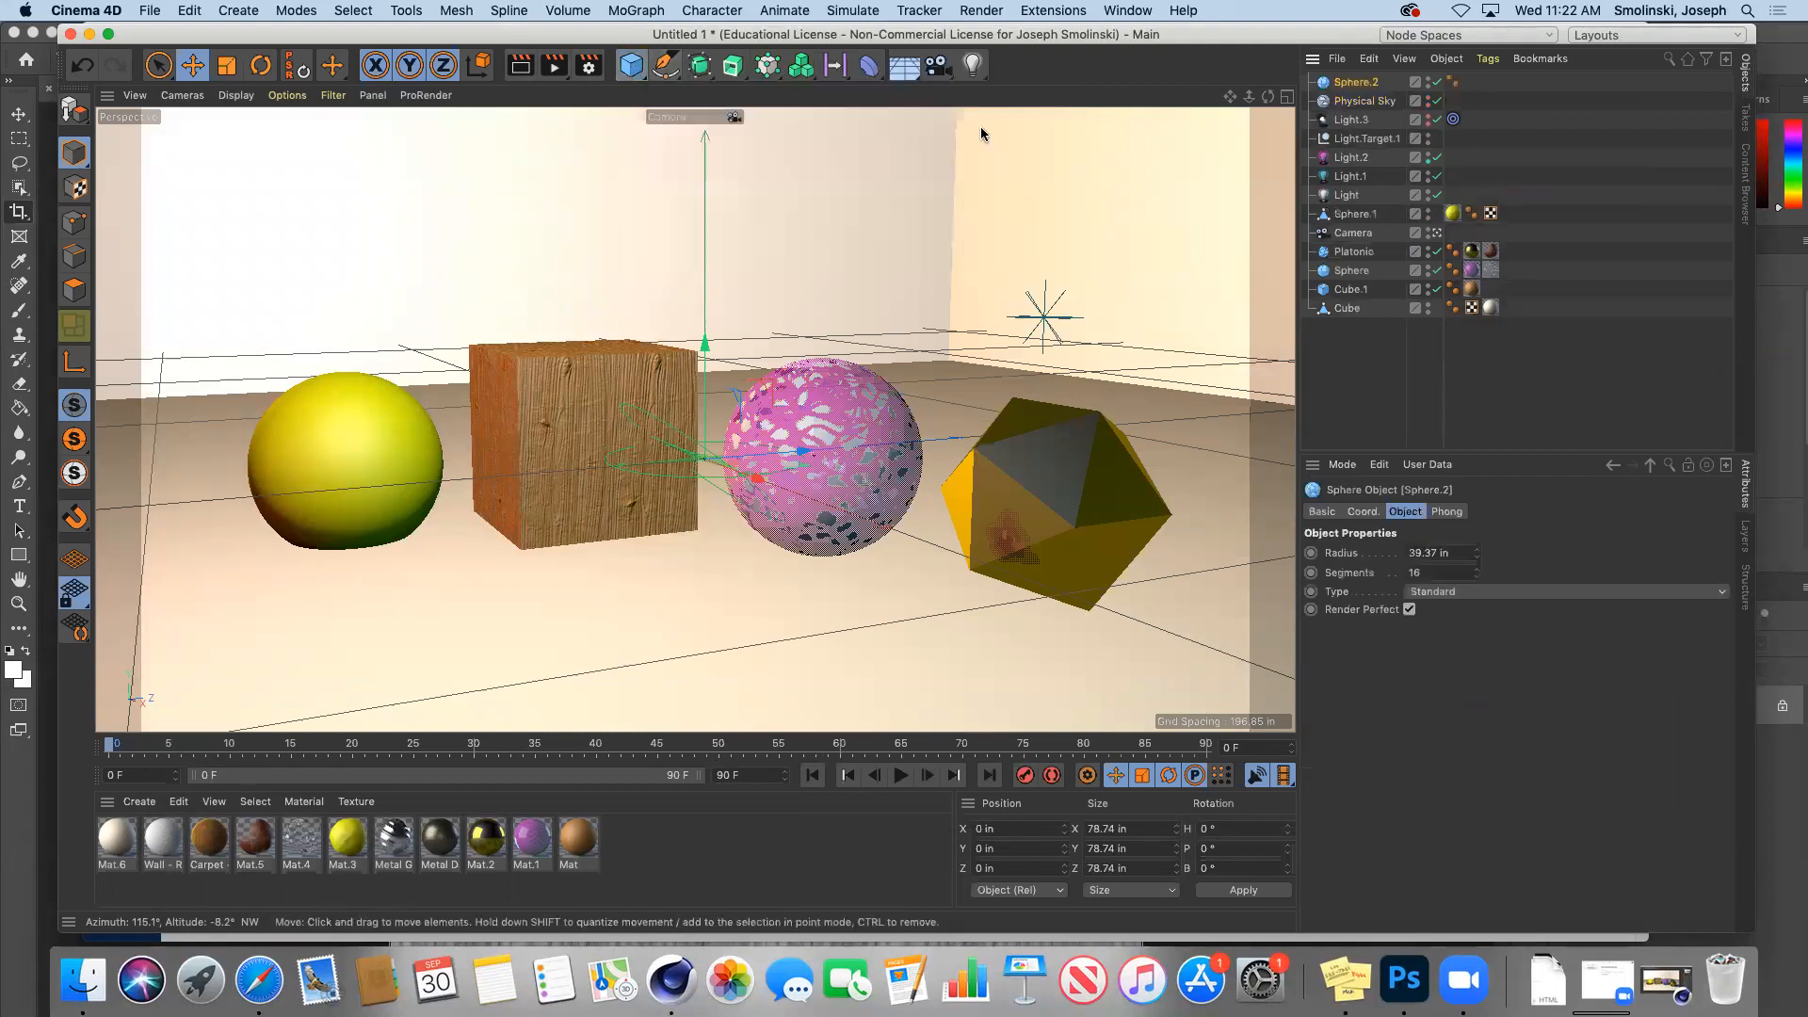
{"action": "left_click_drag", "start_coordinate": [791, 457], "coordinate": [626, 467]}
{"action": "left_click_drag", "start_coordinate": [668, 617], "coordinate": [732, 660]}
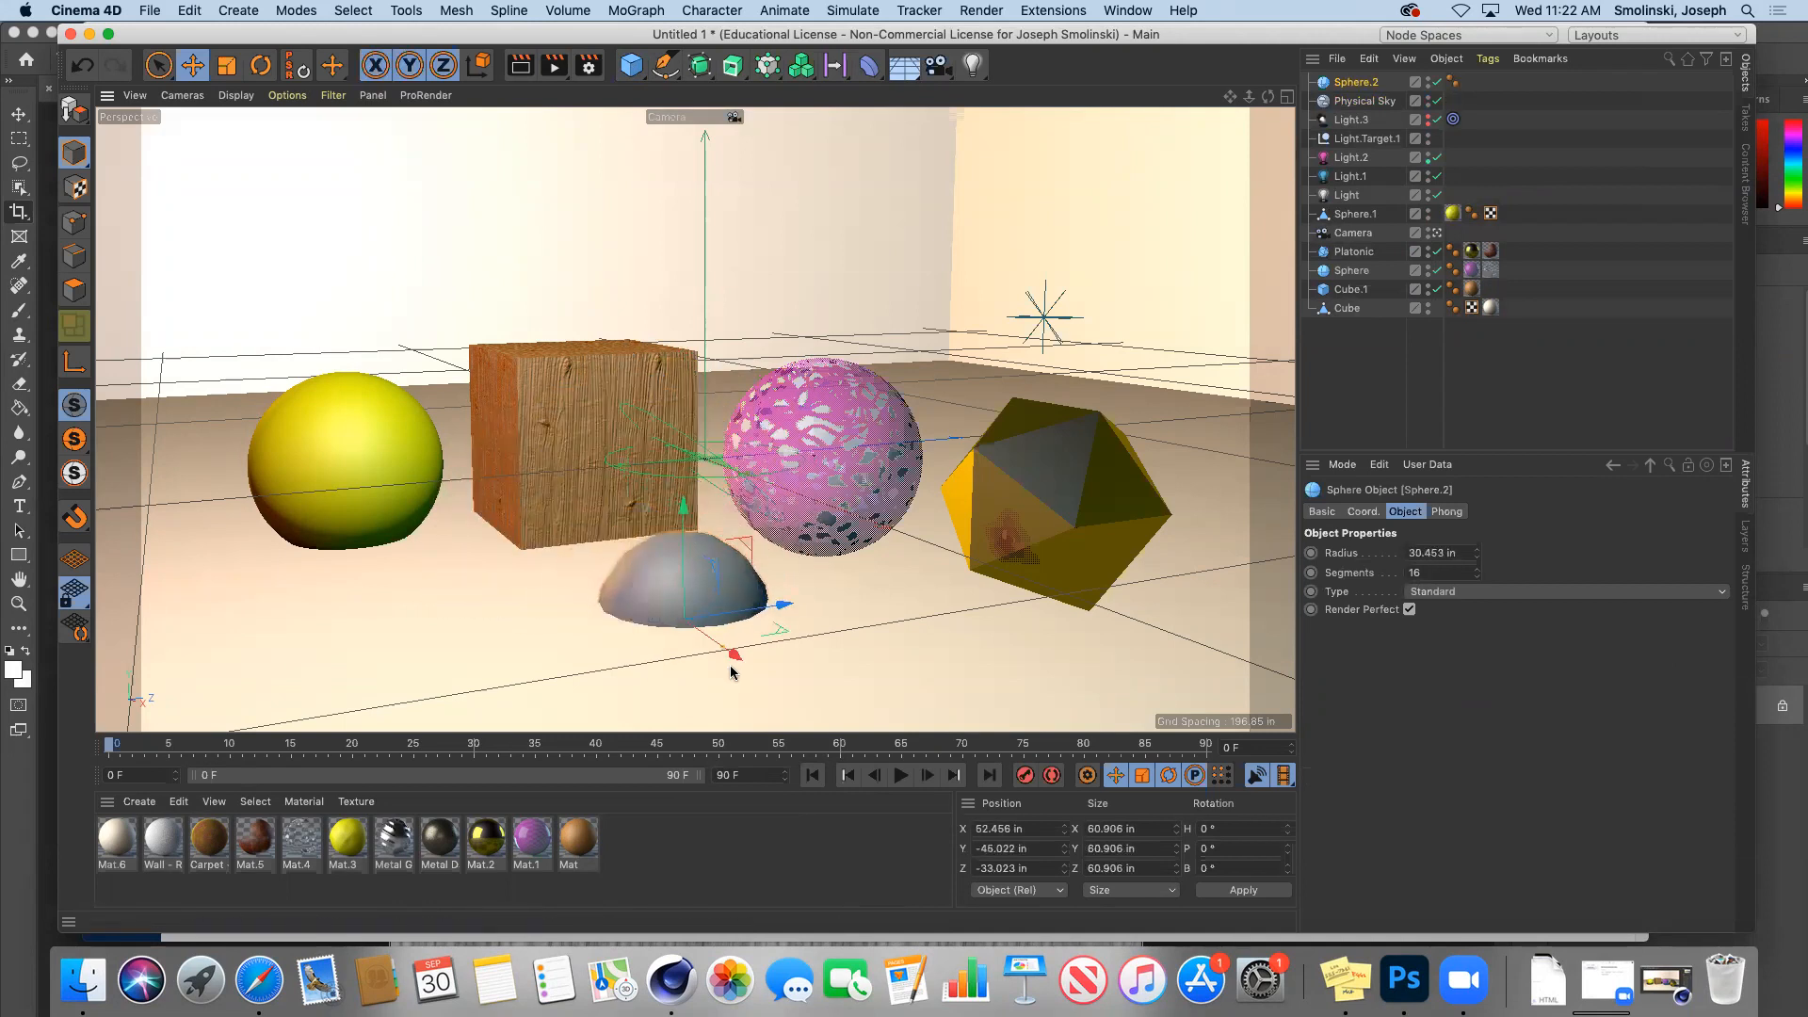
Step: Create a new standard material Mat.7 with a near-black 10% value colour
{"action": "left_click", "coordinate": [139, 802]}
{"action": "mouse_move", "coordinate": [159, 623]}
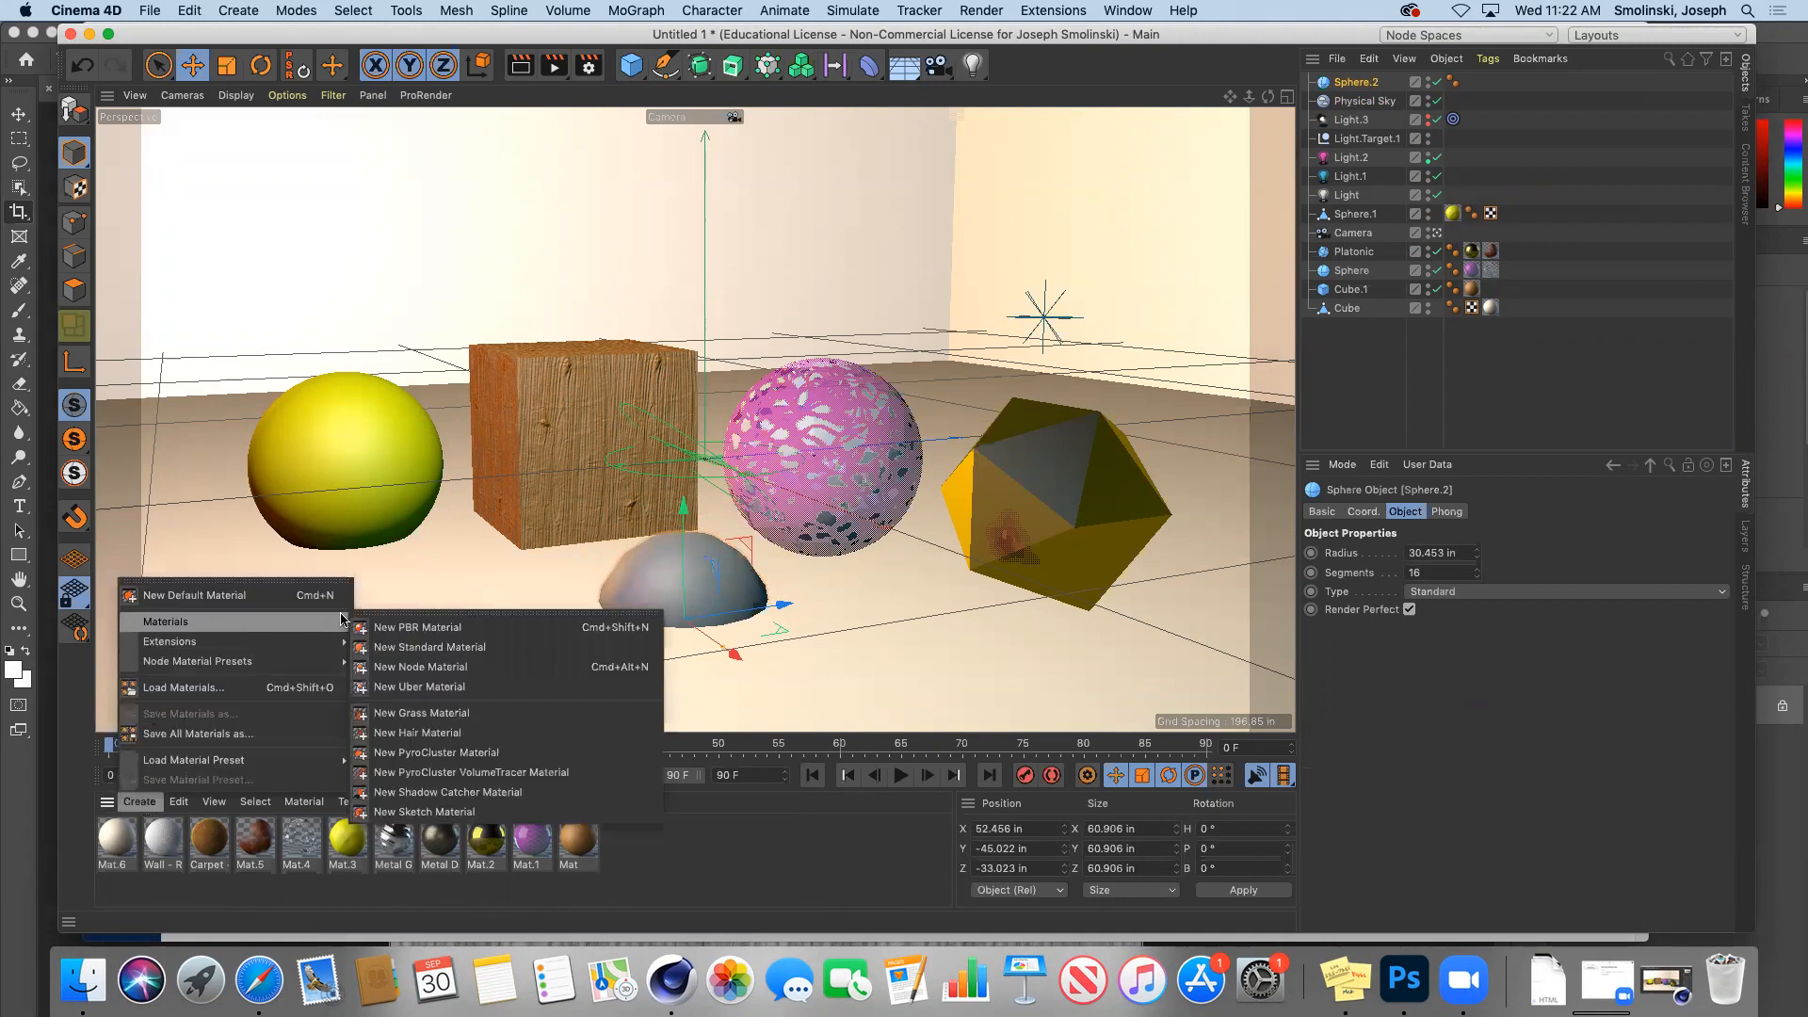
{"action": "left_click", "coordinate": [426, 642]}
{"action": "double_click", "coordinate": [116, 837]}
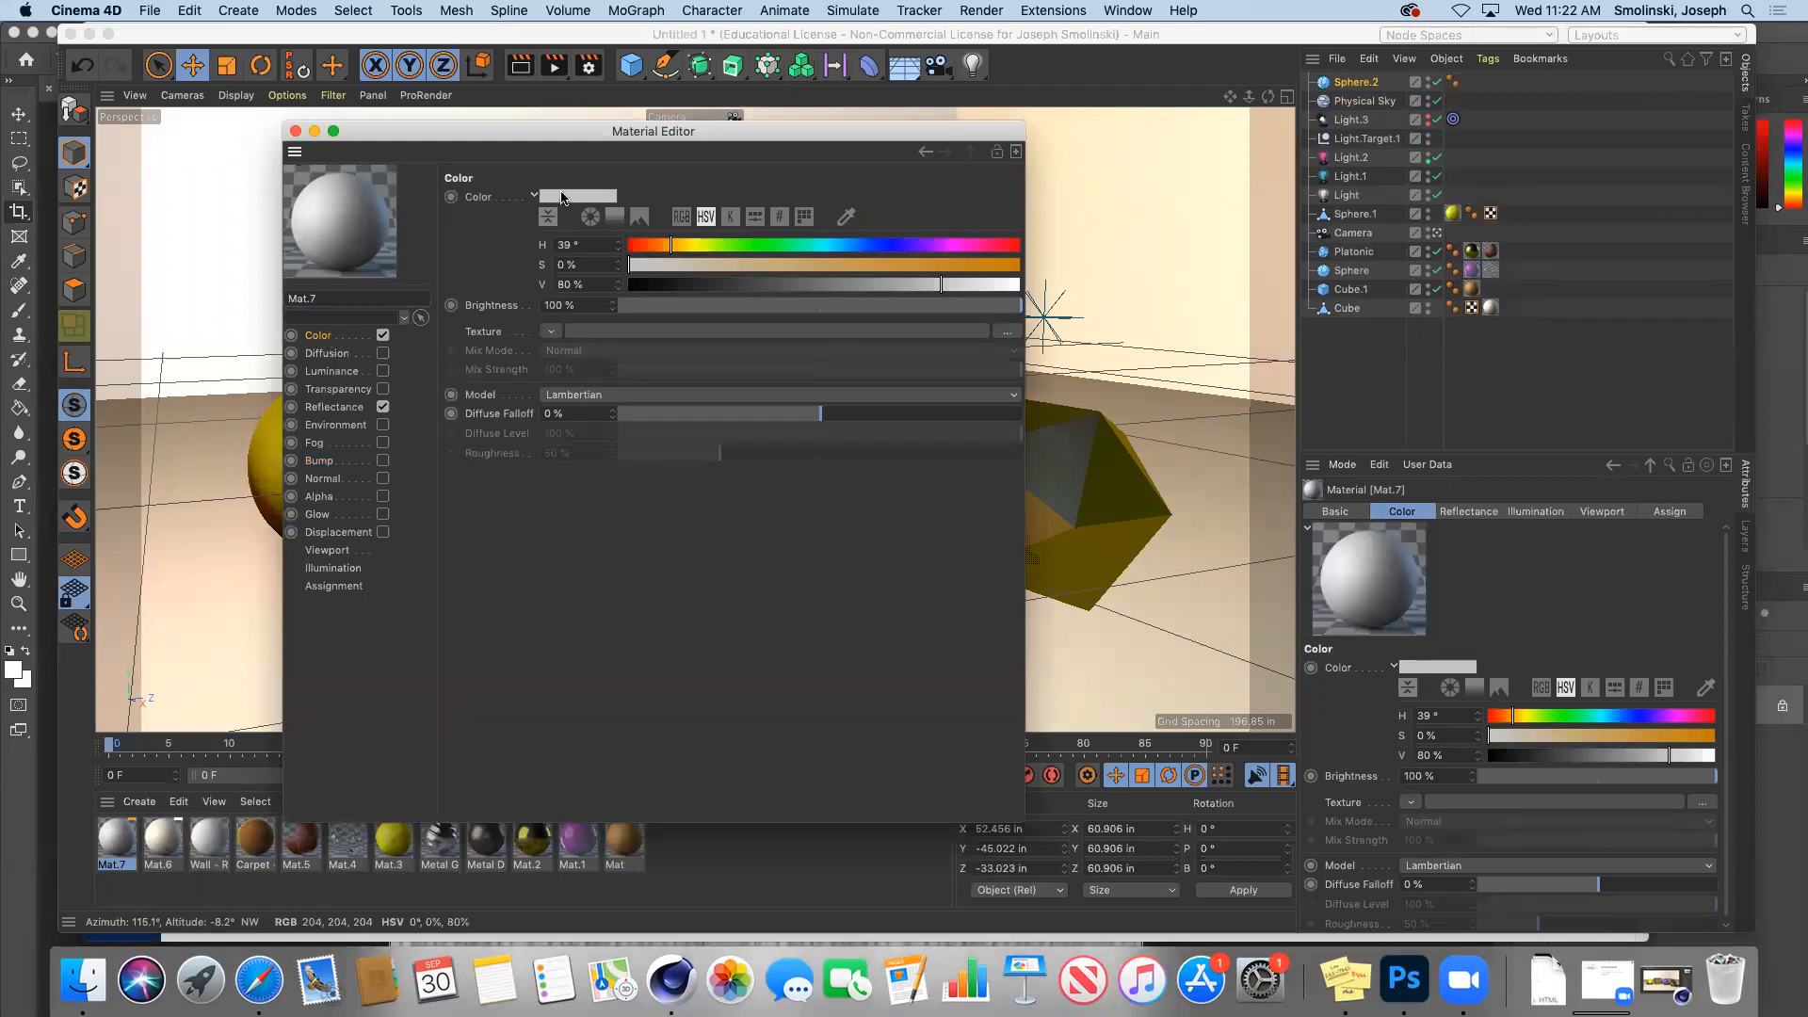
{"action": "left_click", "coordinate": [562, 198]}
{"action": "left_click", "coordinate": [483, 235]}
{"action": "left_click", "coordinate": [593, 261]}
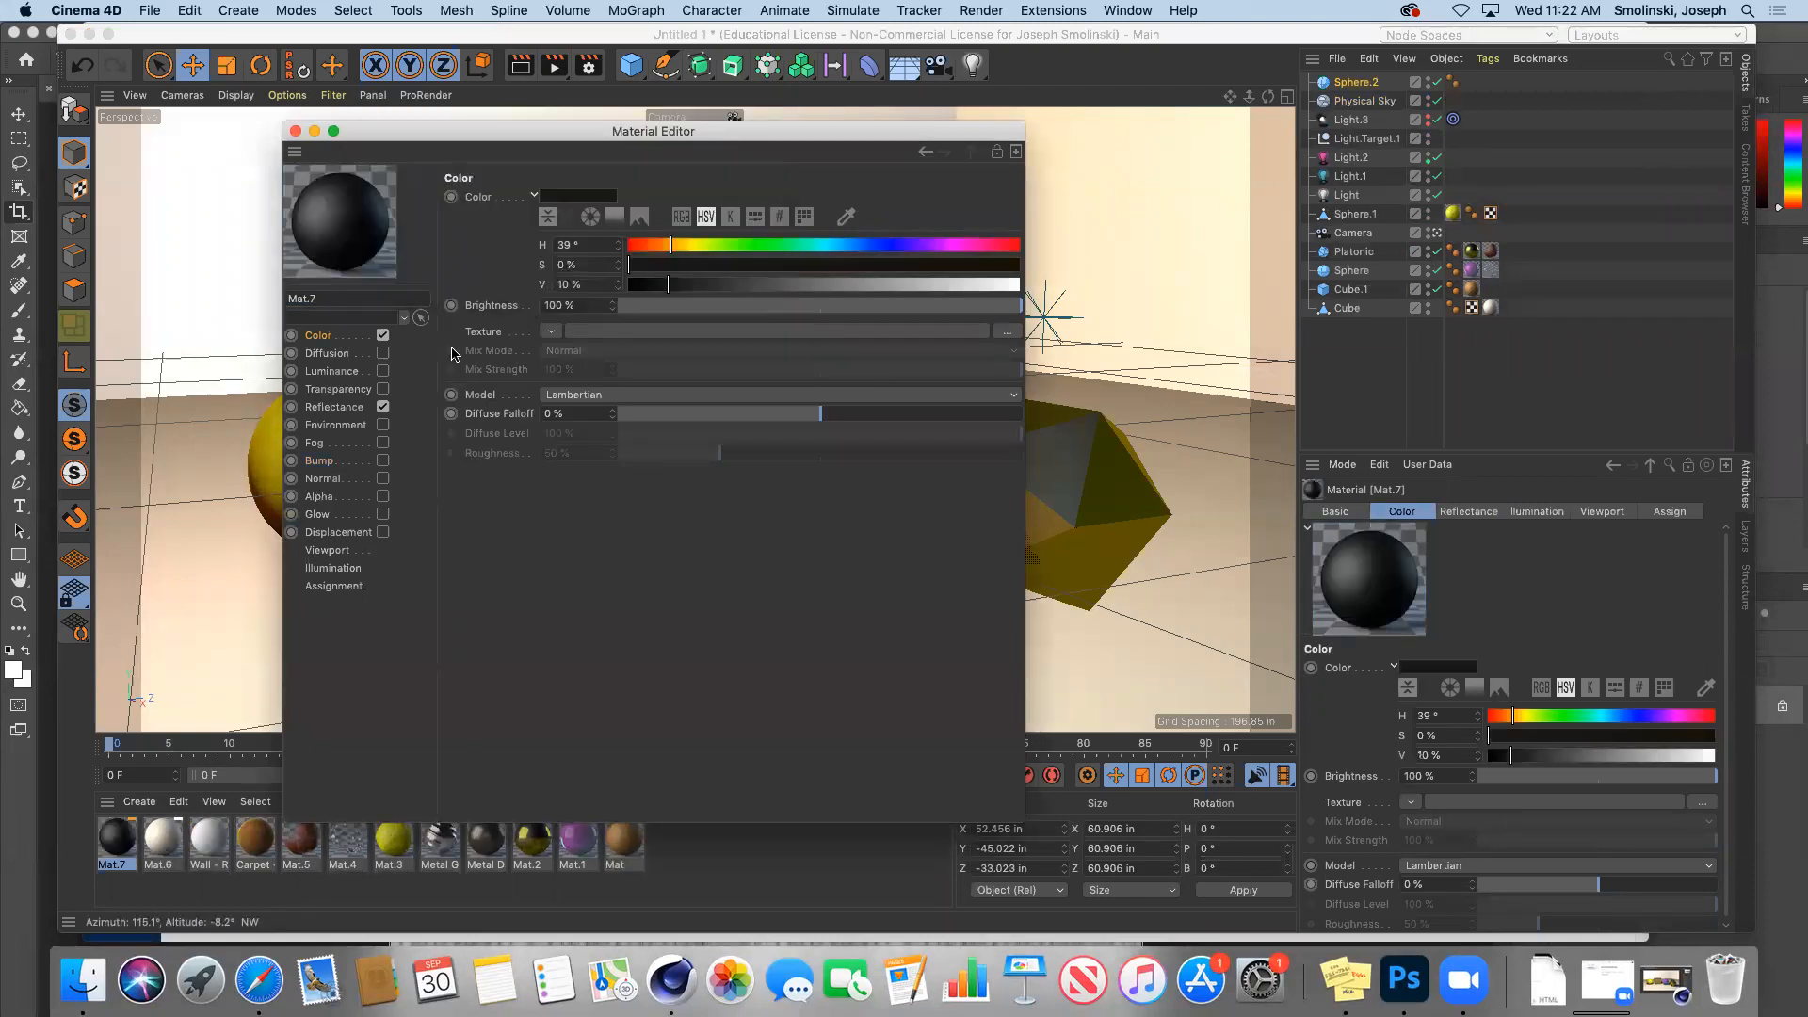
Step: Give Mat.7 a GGX reflectance layer at 0% roughness and apply it to the hemisphere
{"action": "left_click", "coordinate": [345, 411]}
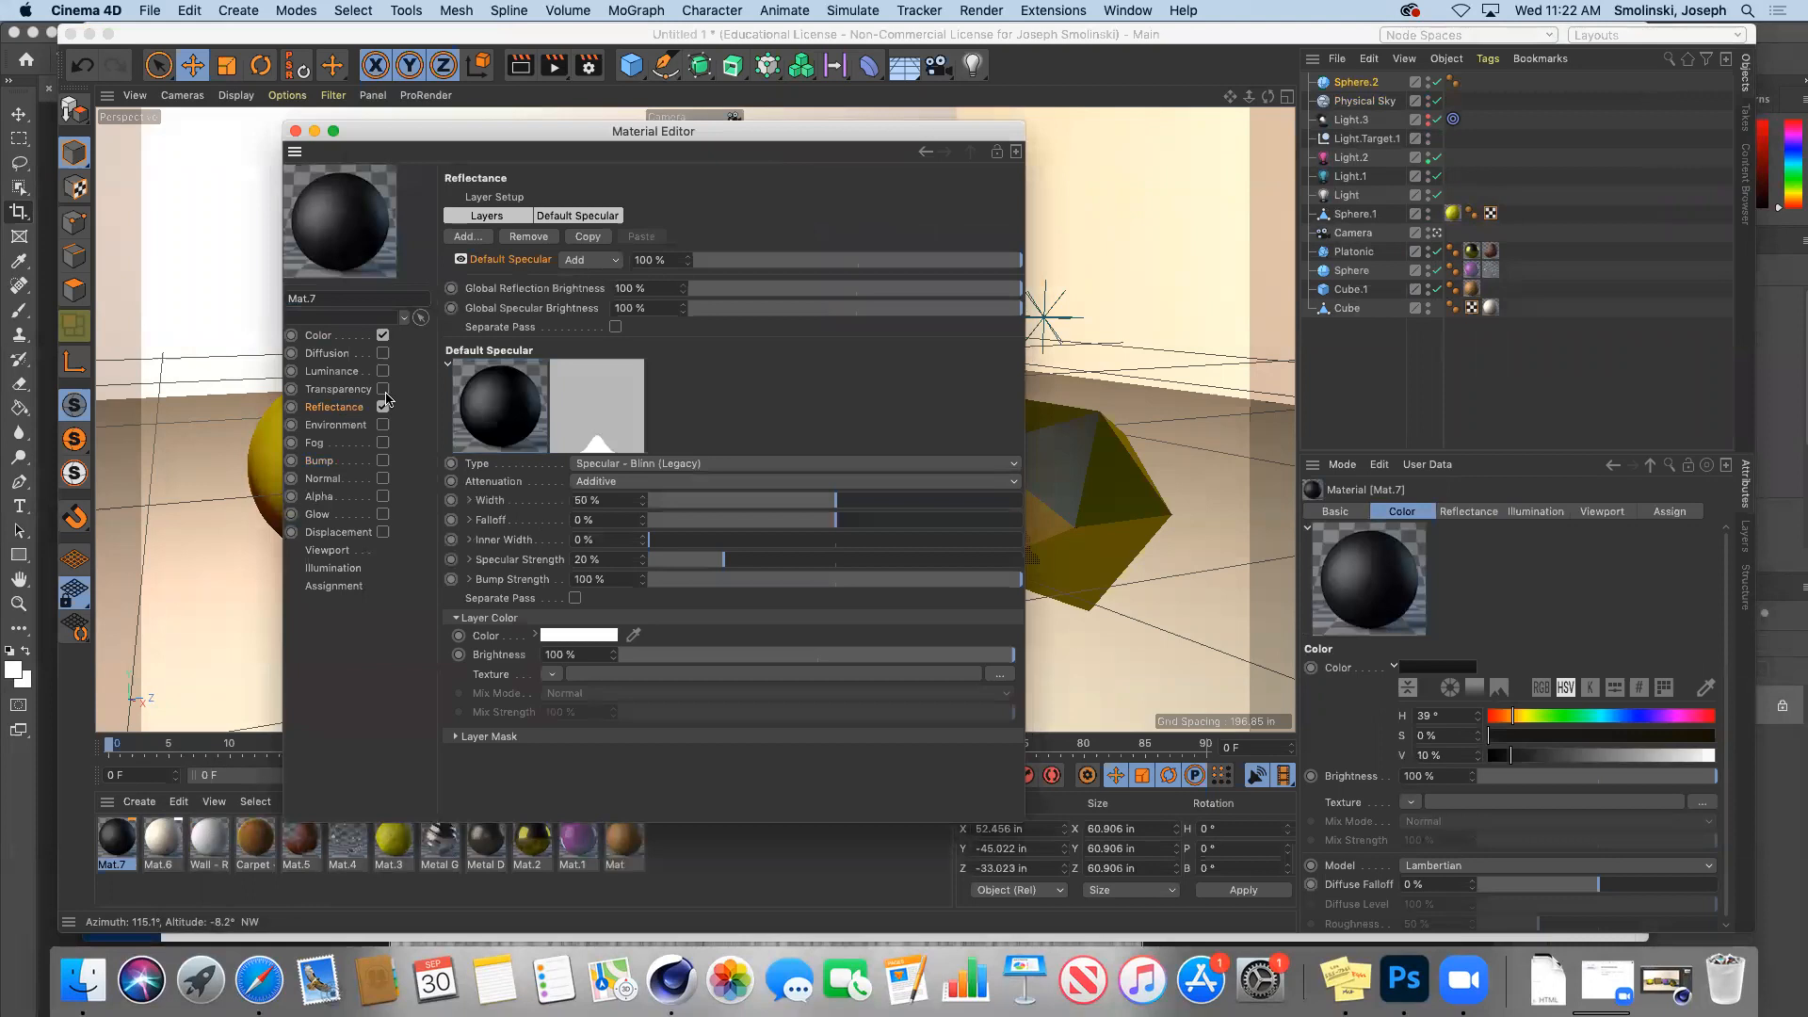
{"action": "left_click", "coordinate": [473, 239]}
{"action": "left_click", "coordinate": [499, 270]}
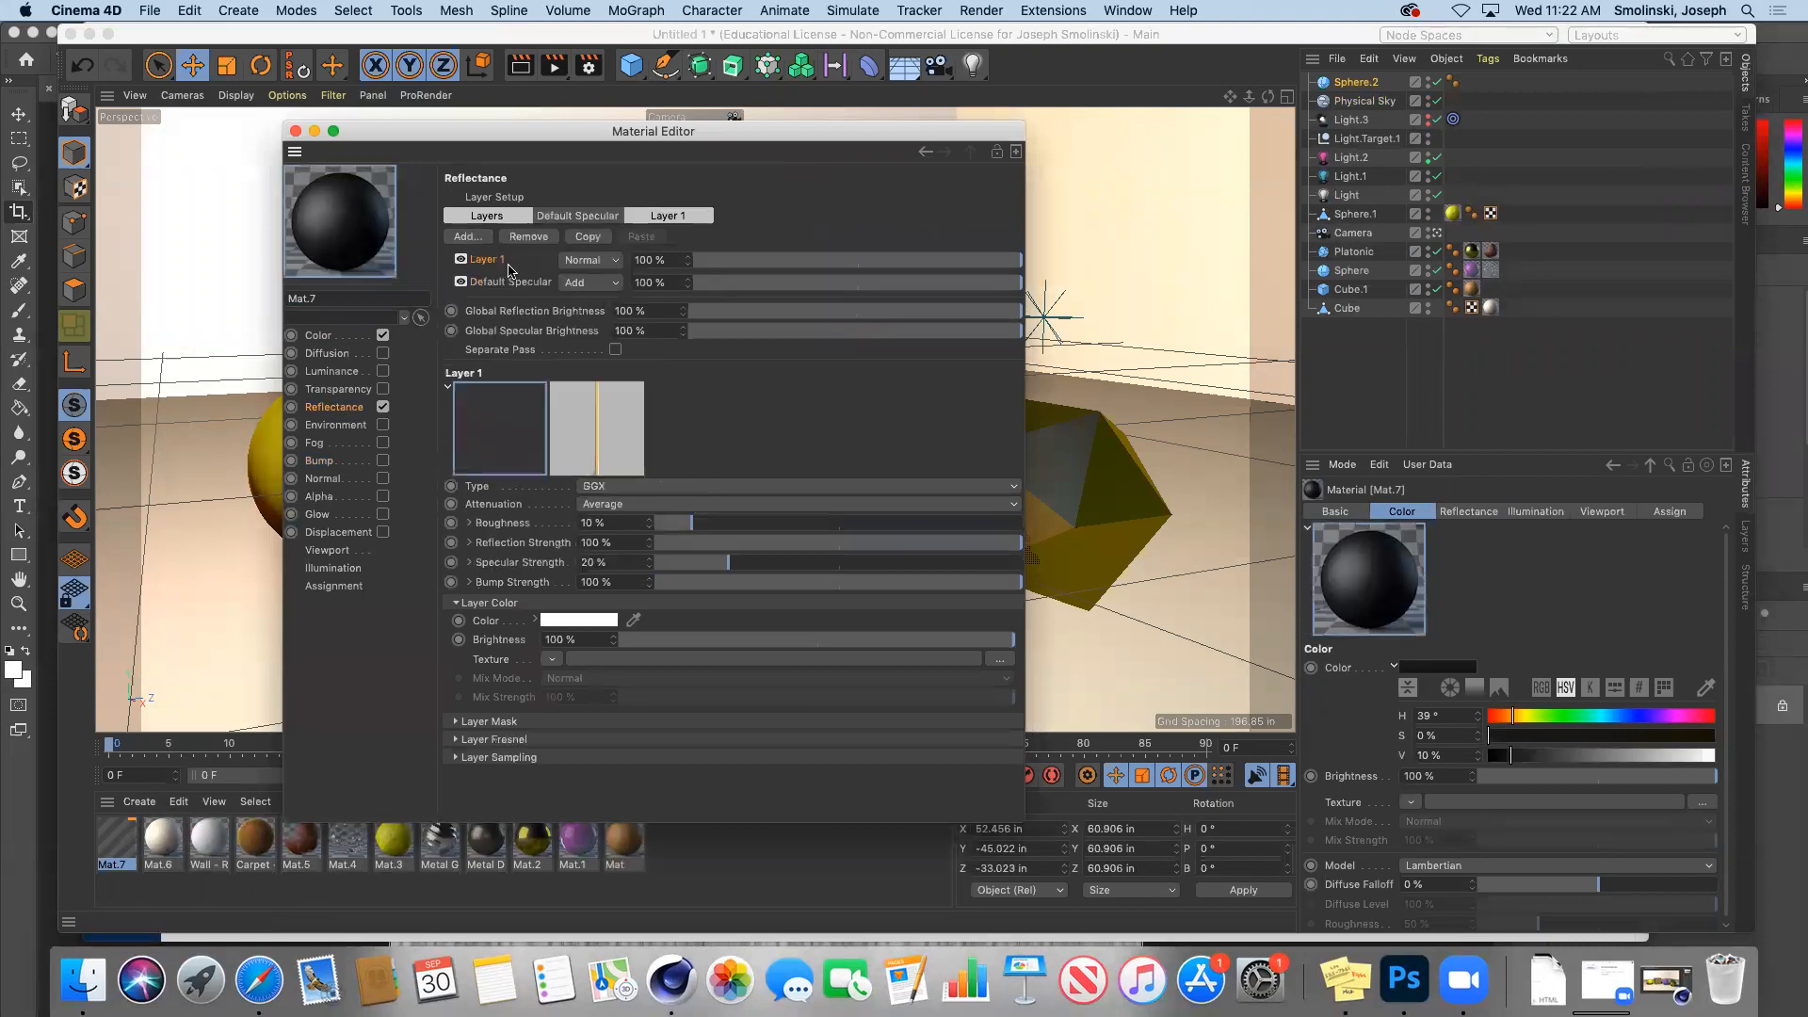
{"action": "left_click_drag", "start_coordinate": [660, 530], "coordinate": [650, 529]}
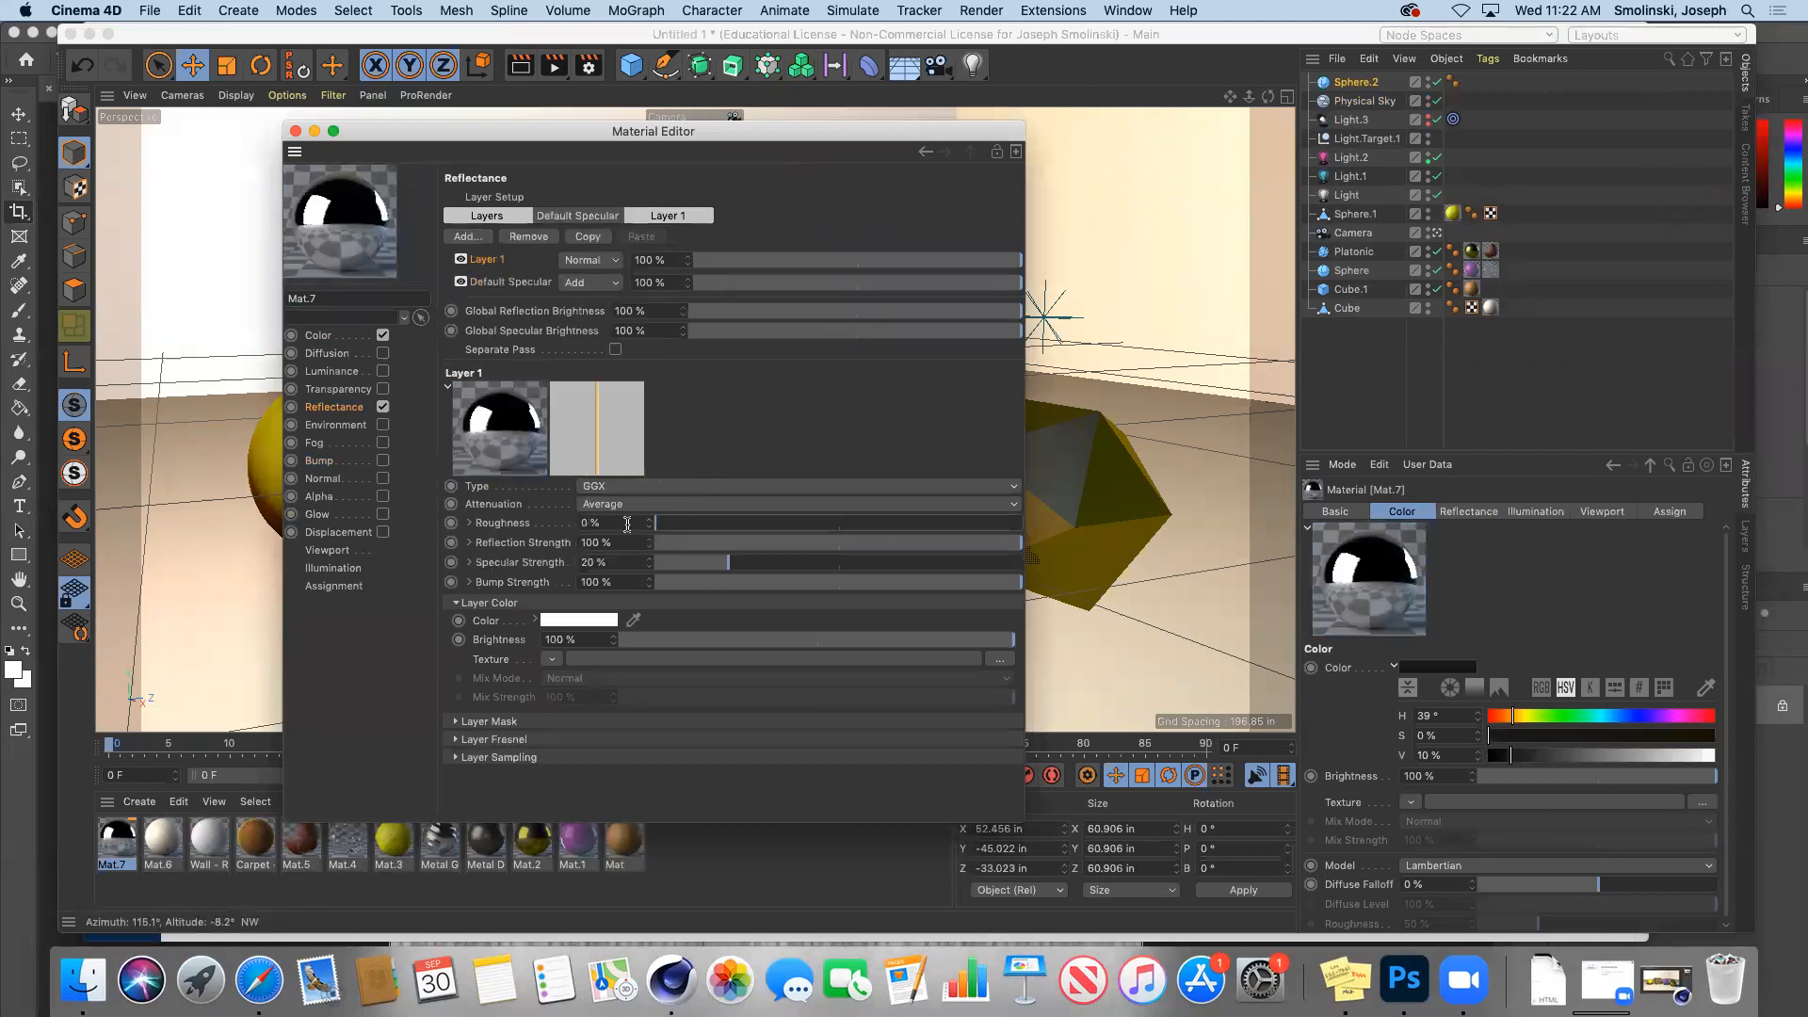
{"action": "left_click", "coordinate": [294, 132]}
{"action": "left_click_drag", "start_coordinate": [118, 840], "coordinate": [644, 585]}
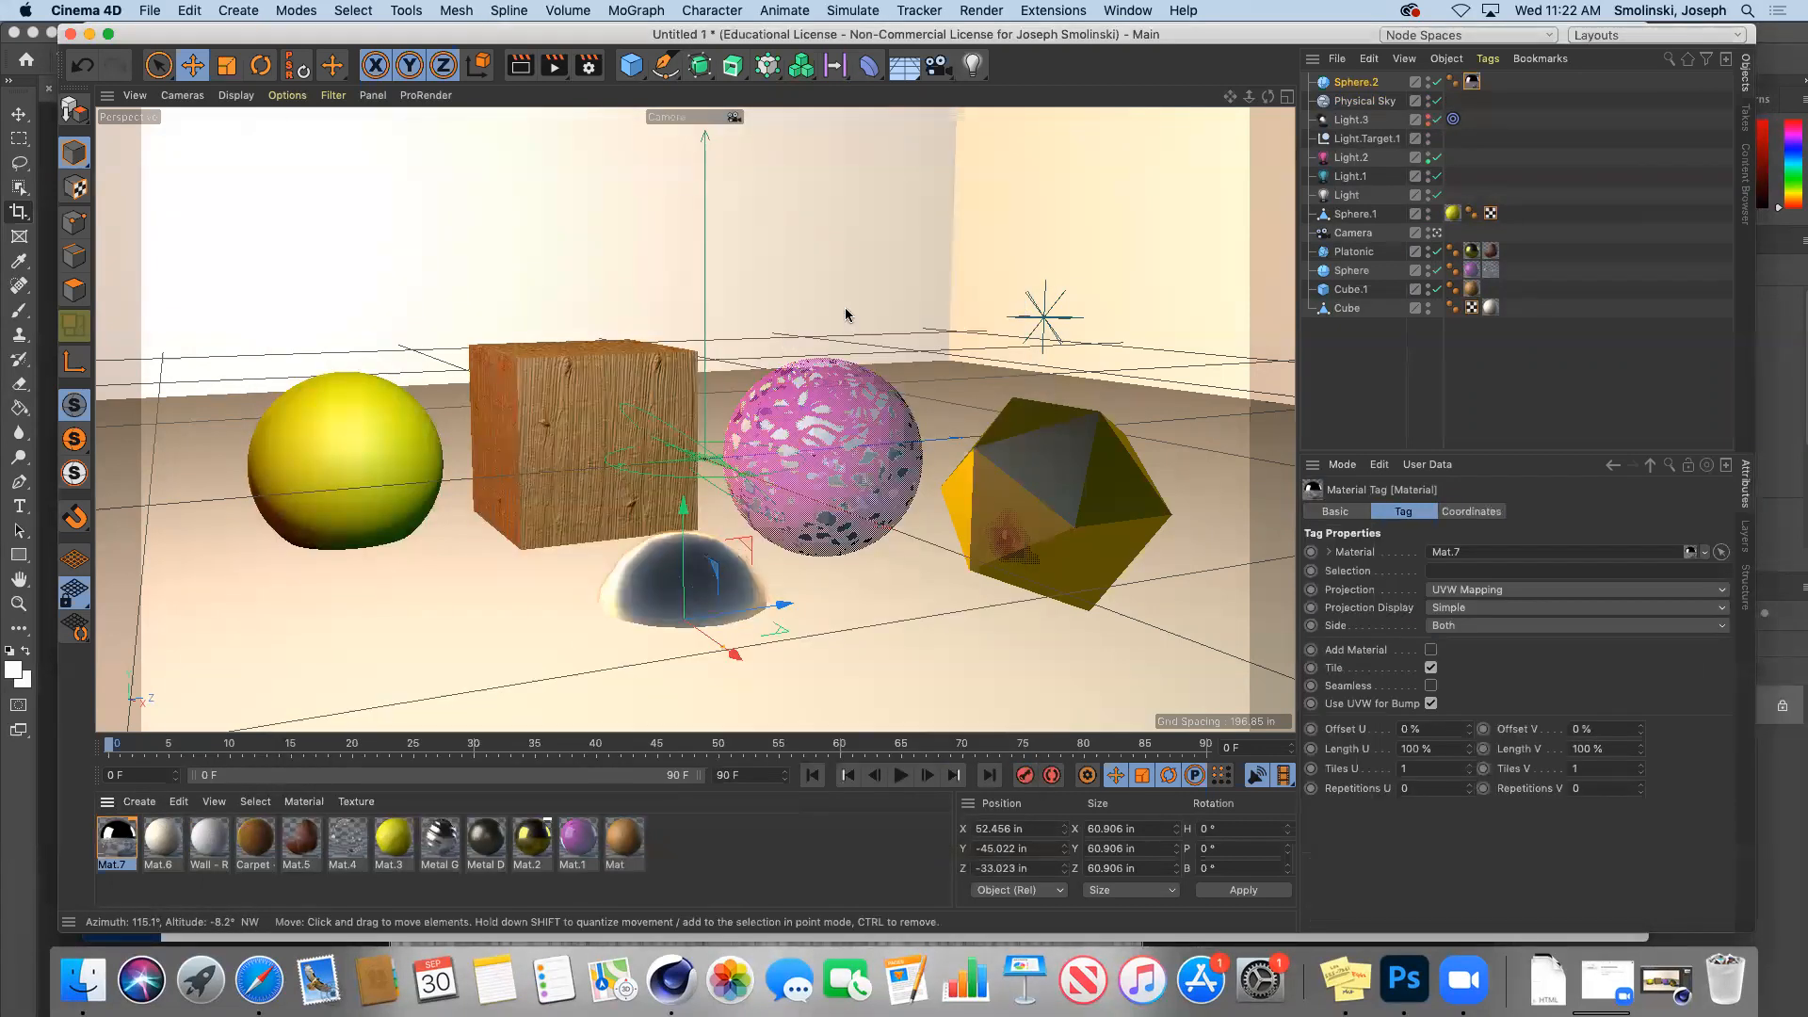
Step: Render the mirror-hemisphere scene, then switch off the Physical Sky and render again
{"action": "left_click", "coordinate": [553, 66]}
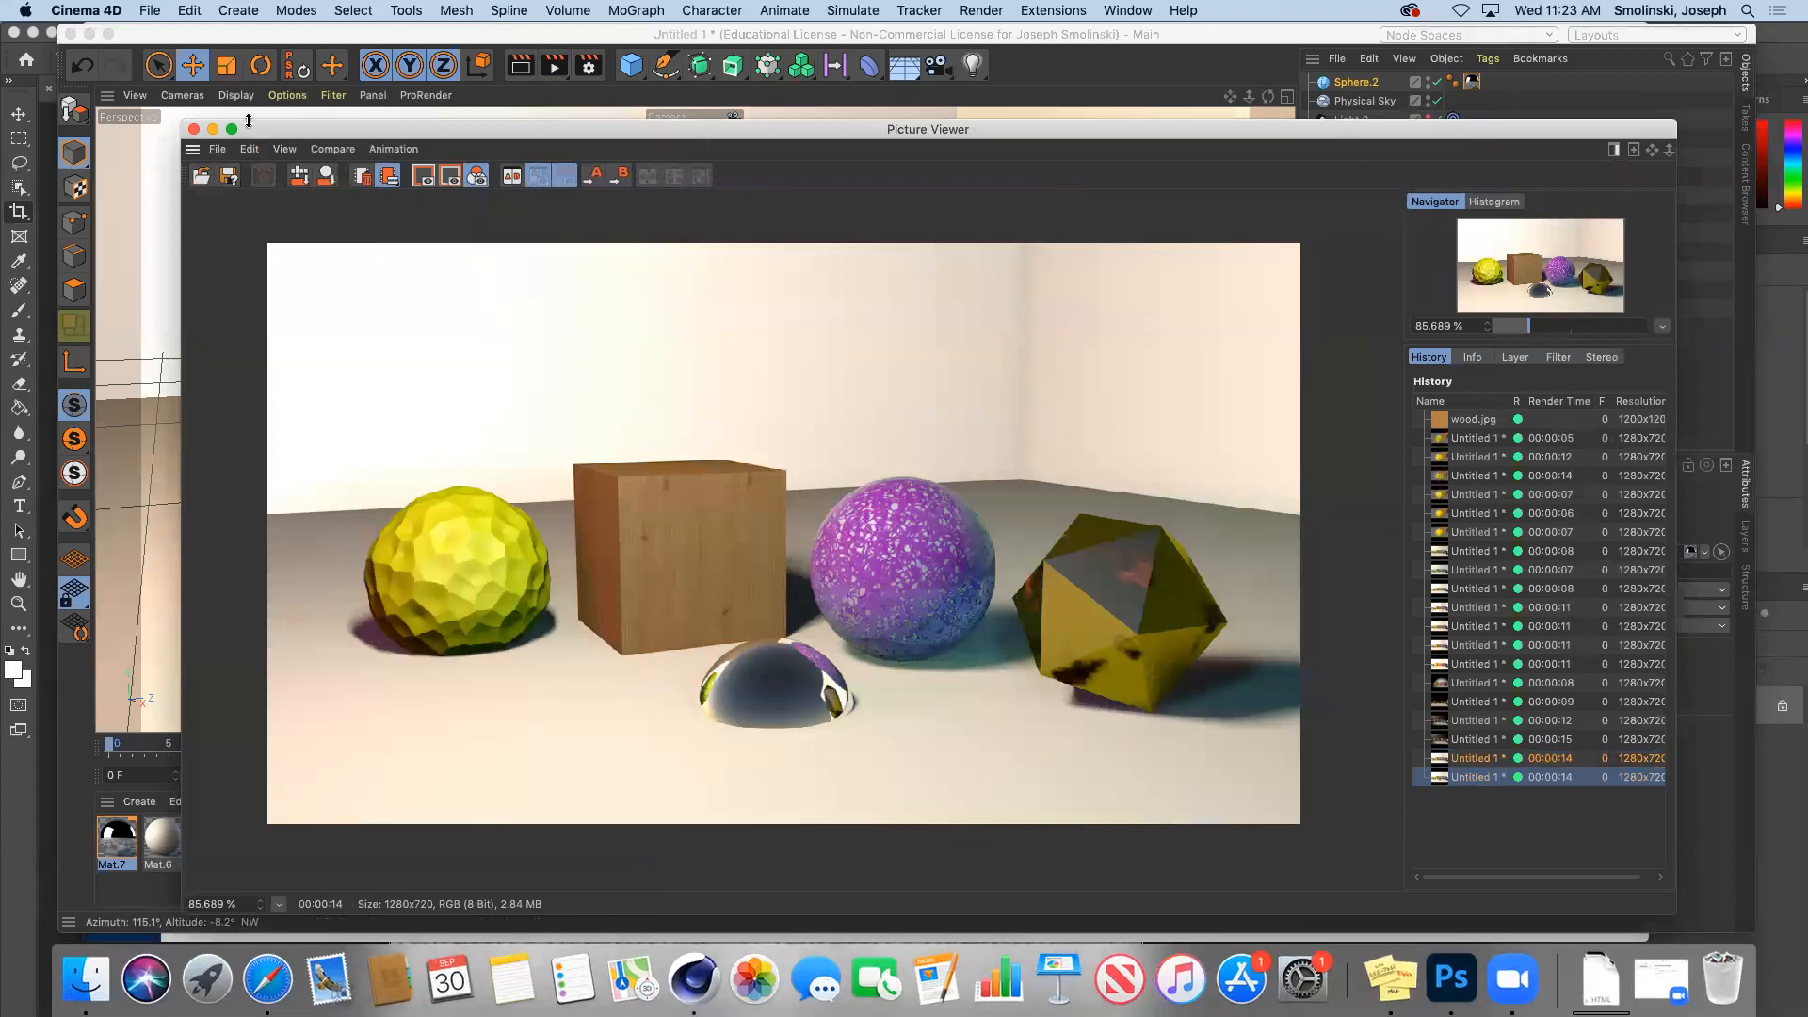
{"action": "left_click", "coordinate": [213, 129]}
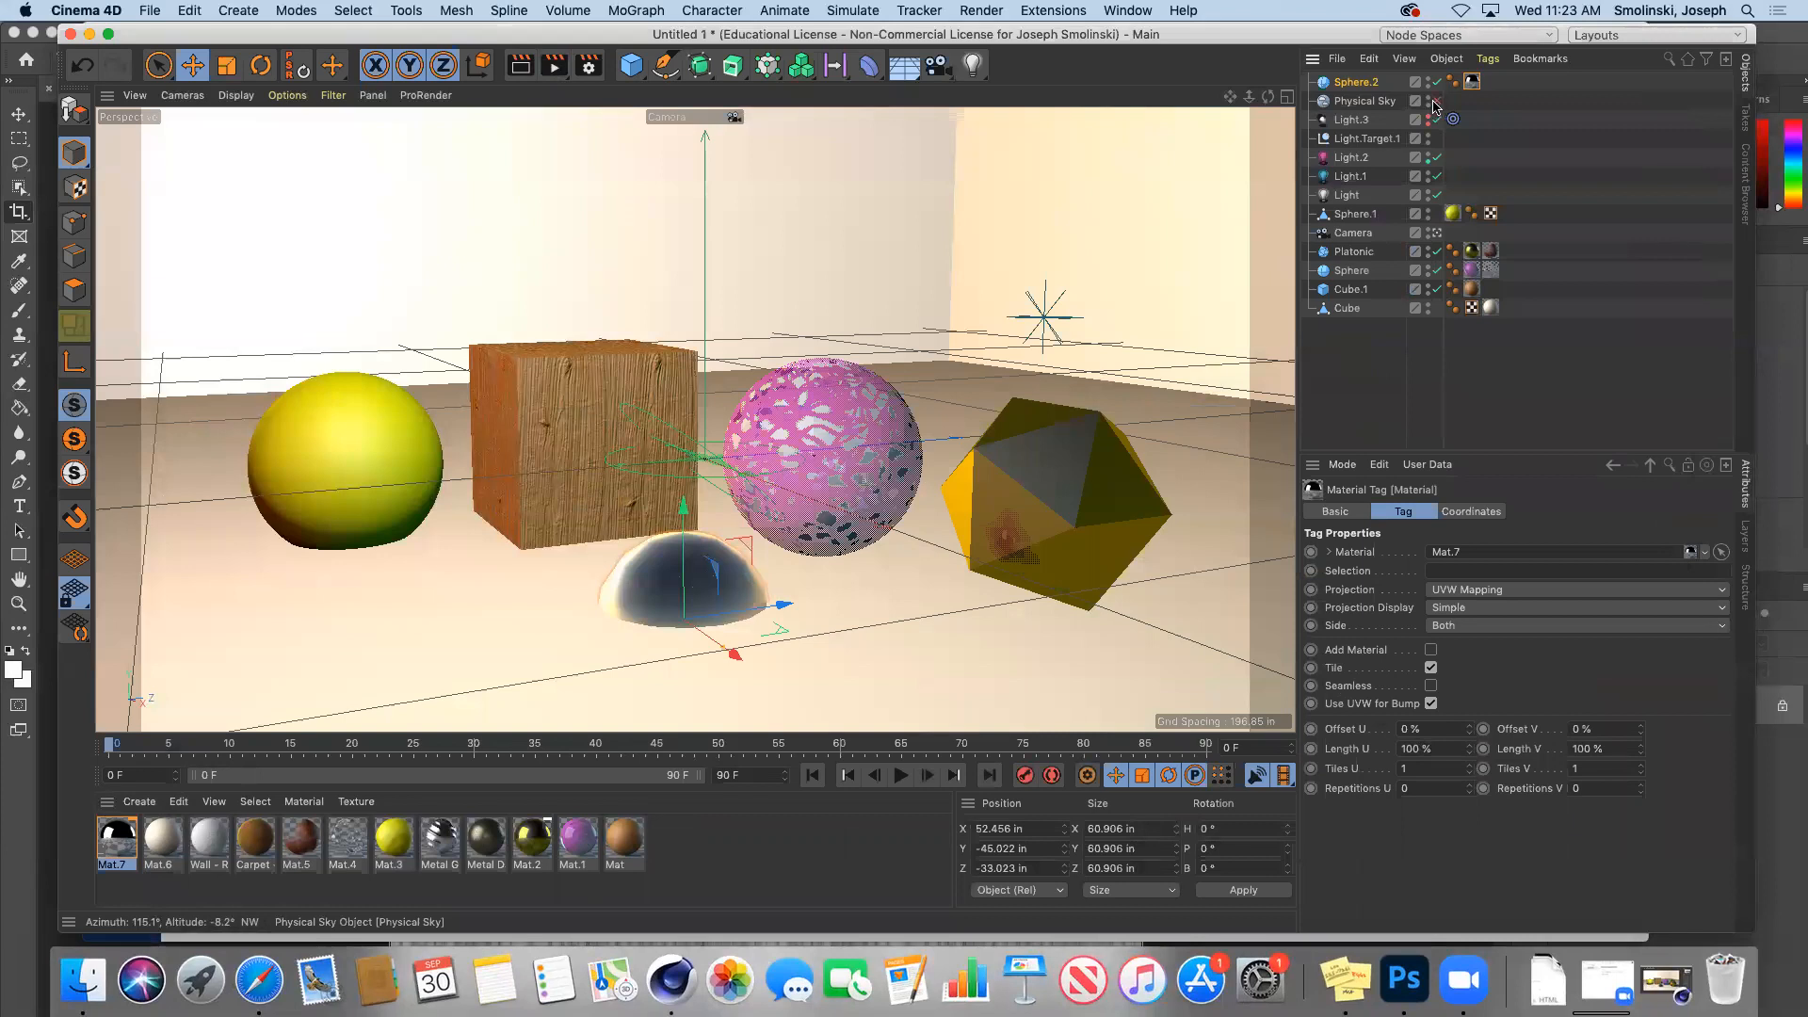
{"action": "left_click", "coordinate": [1434, 101]}
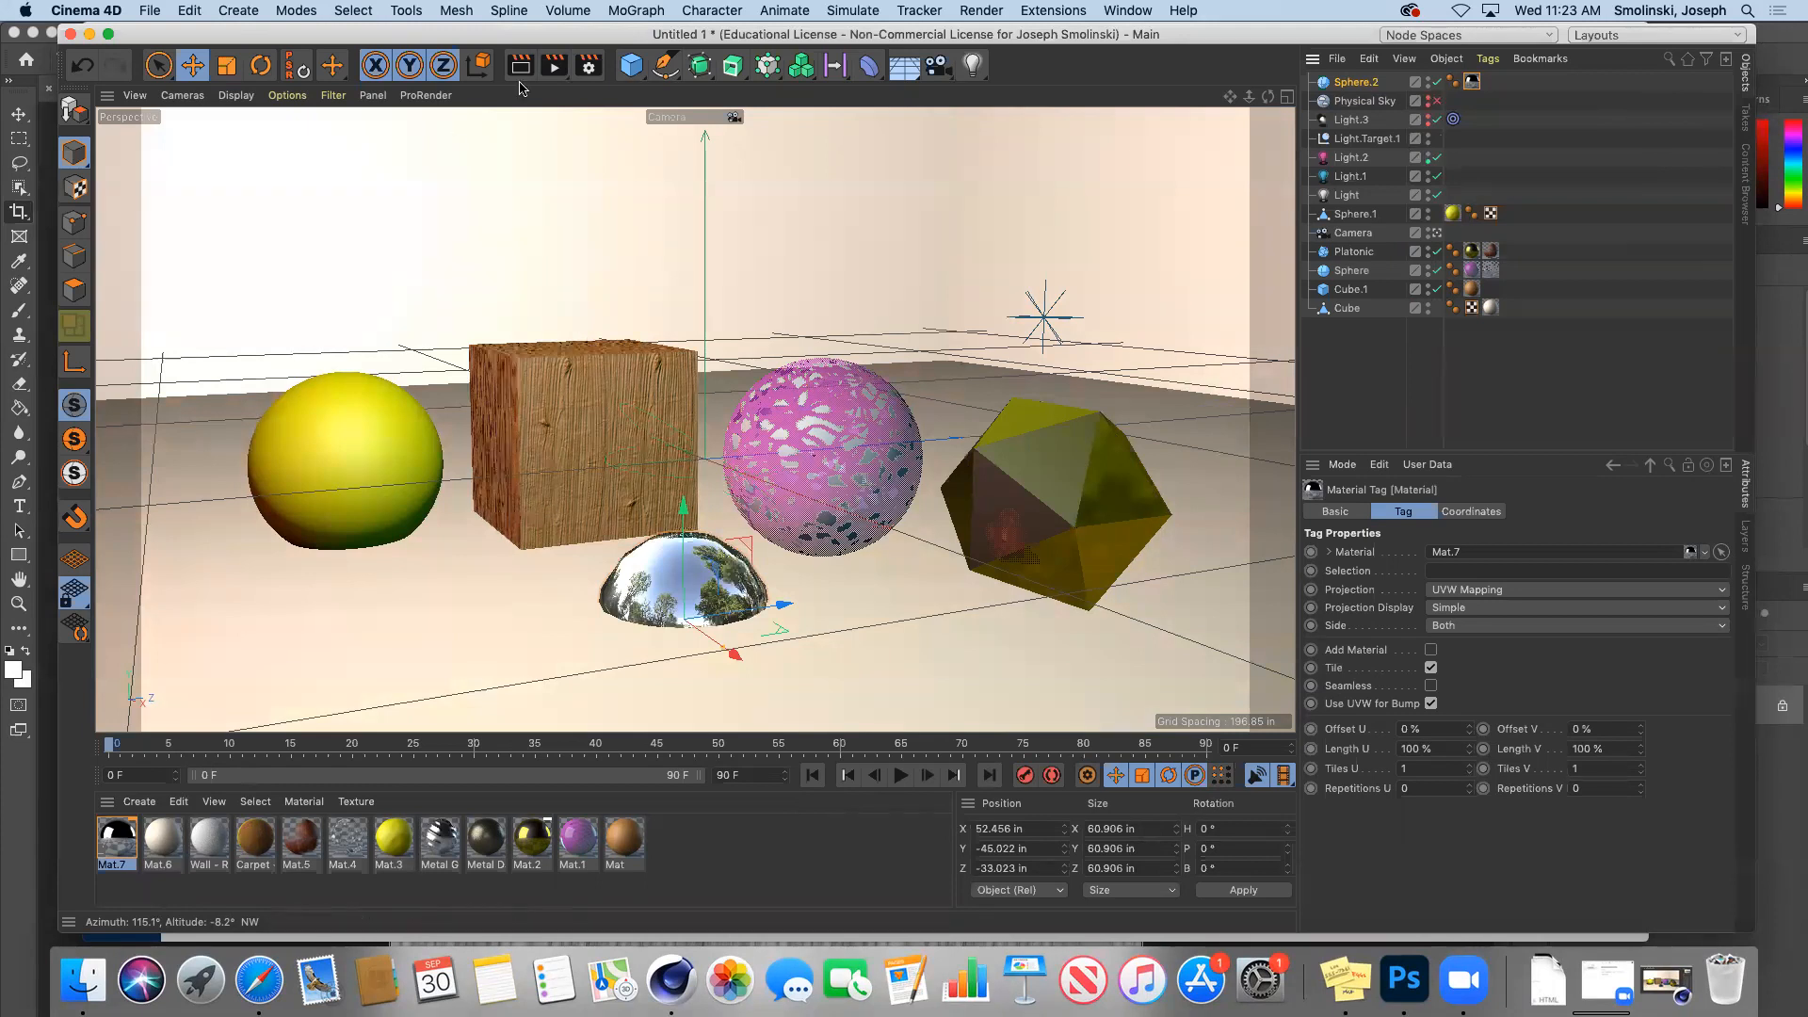
{"action": "left_click", "coordinate": [552, 68]}
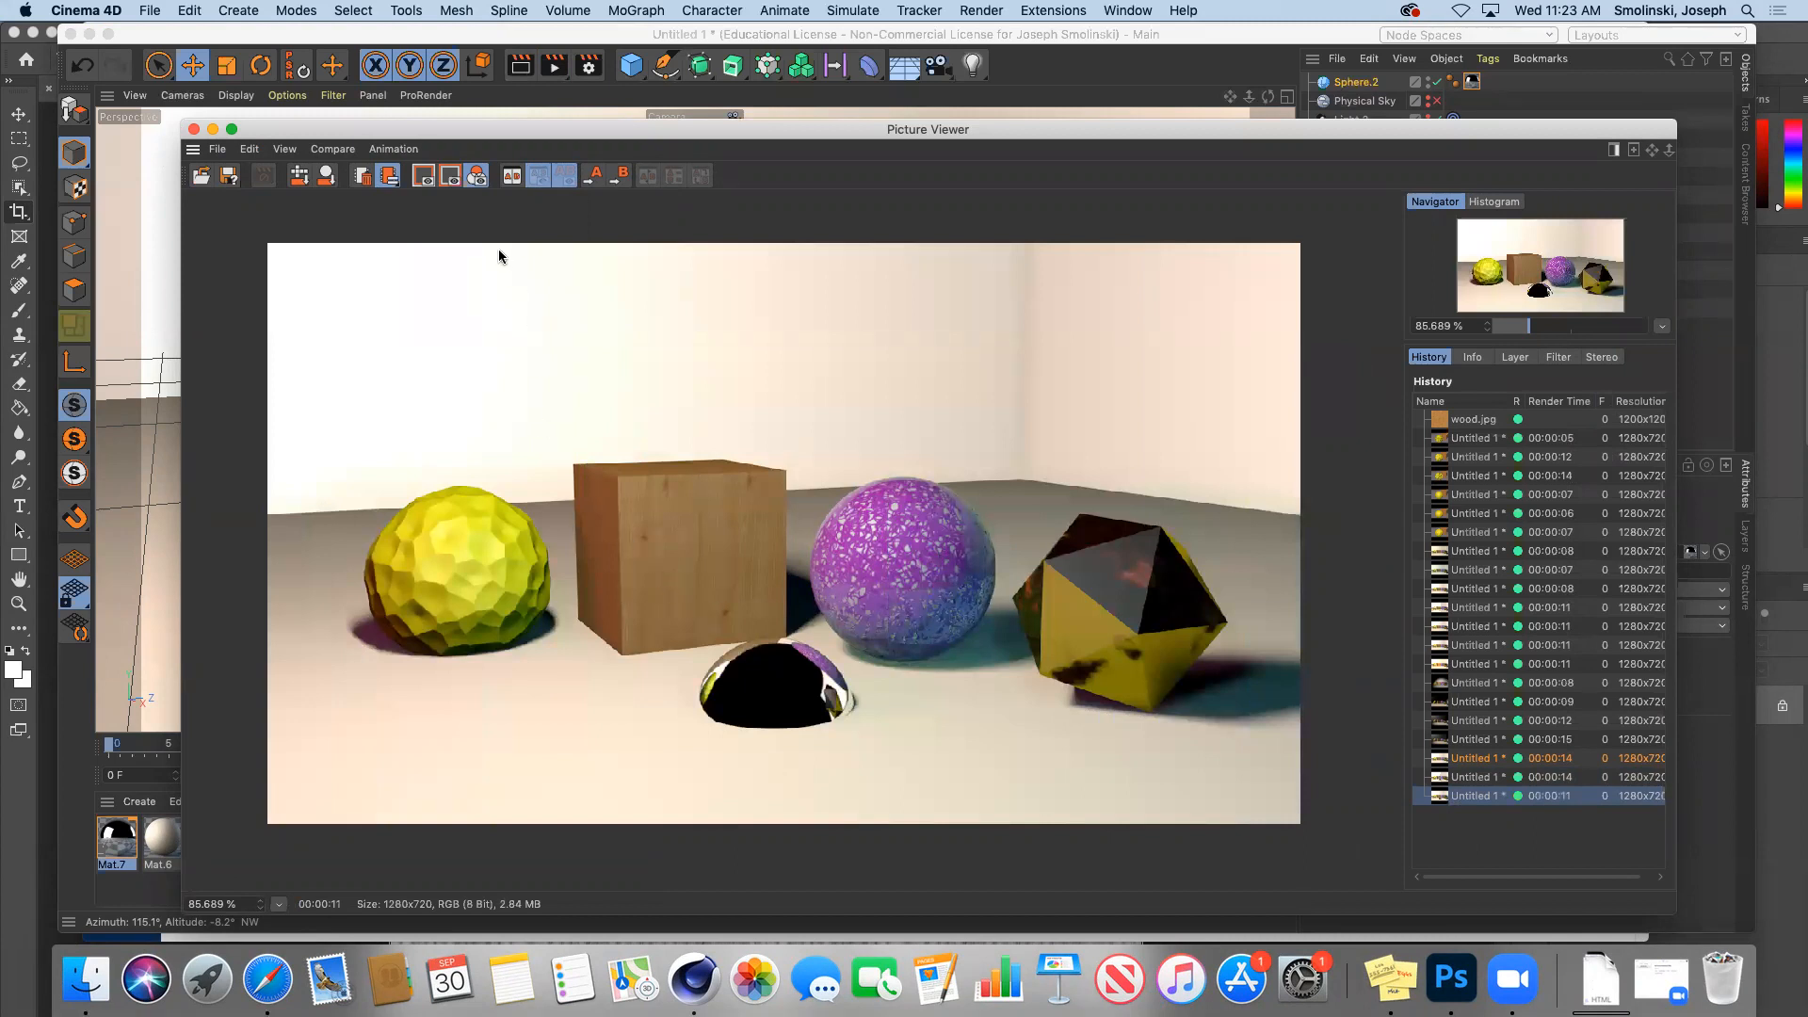
{"action": "left_click", "coordinate": [213, 130]}
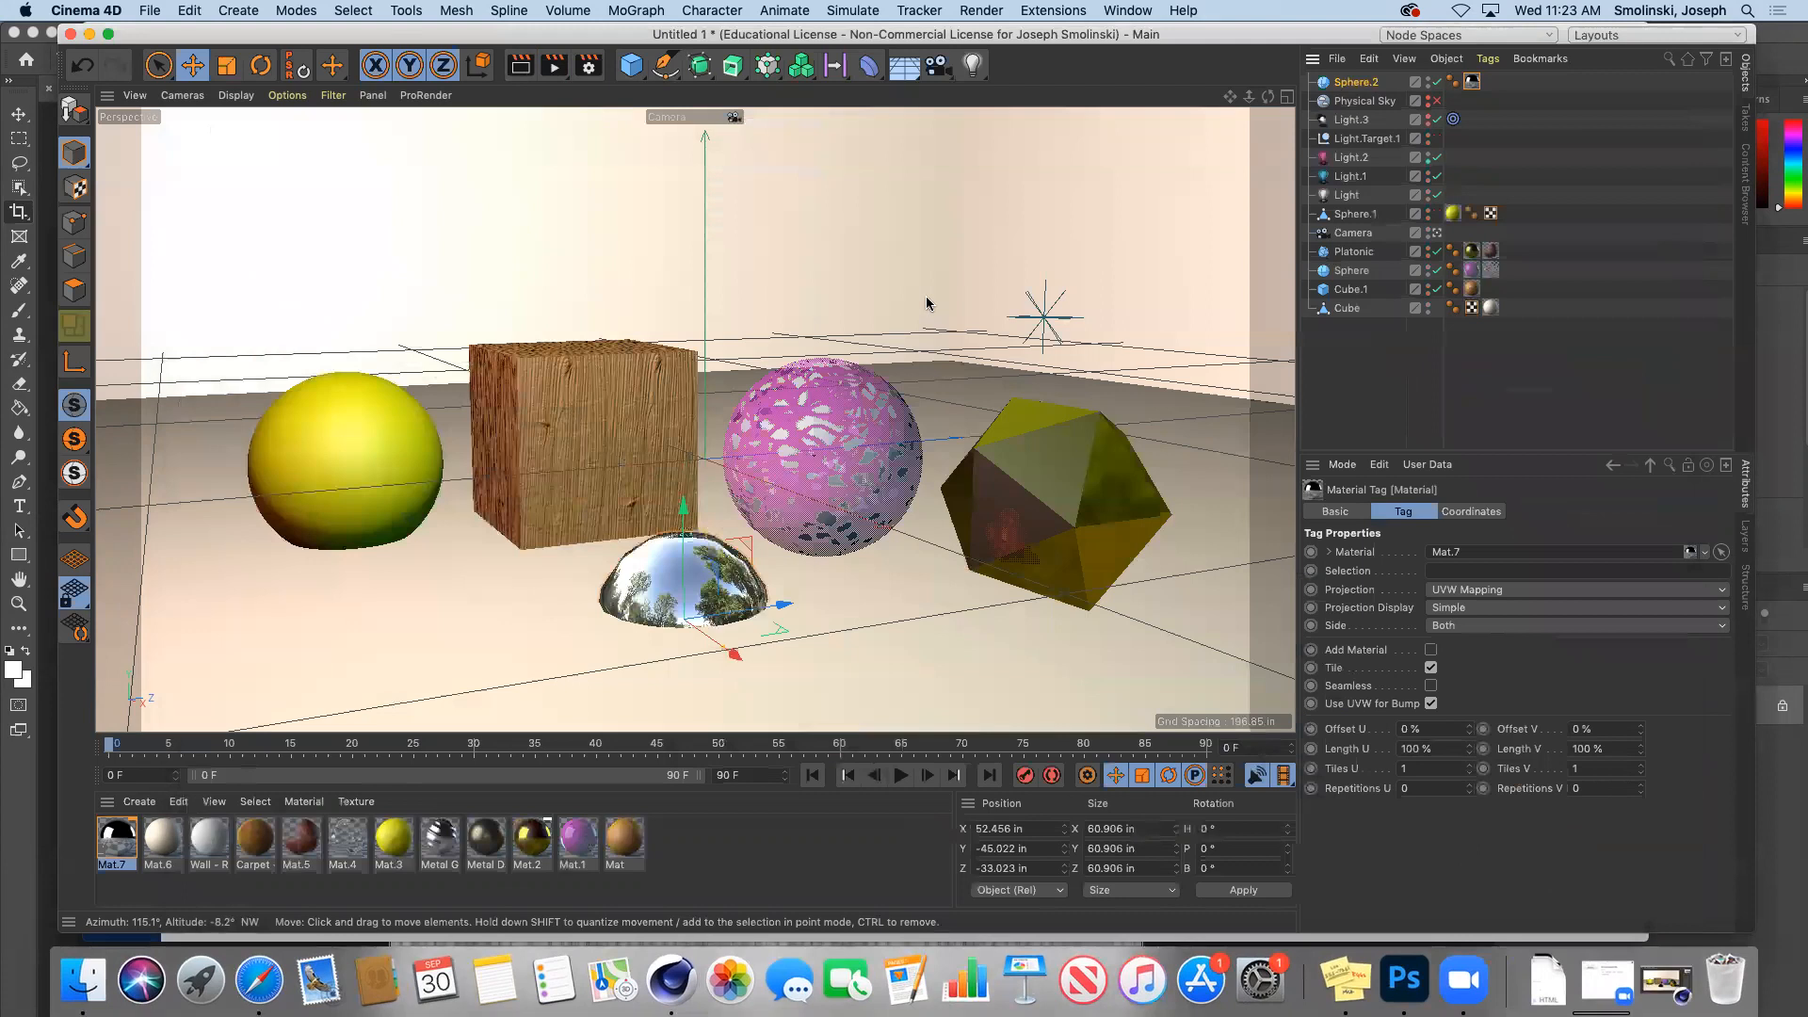
Step: Switch off the Light.1 and Light objects
{"action": "left_click", "coordinate": [1429, 176]}
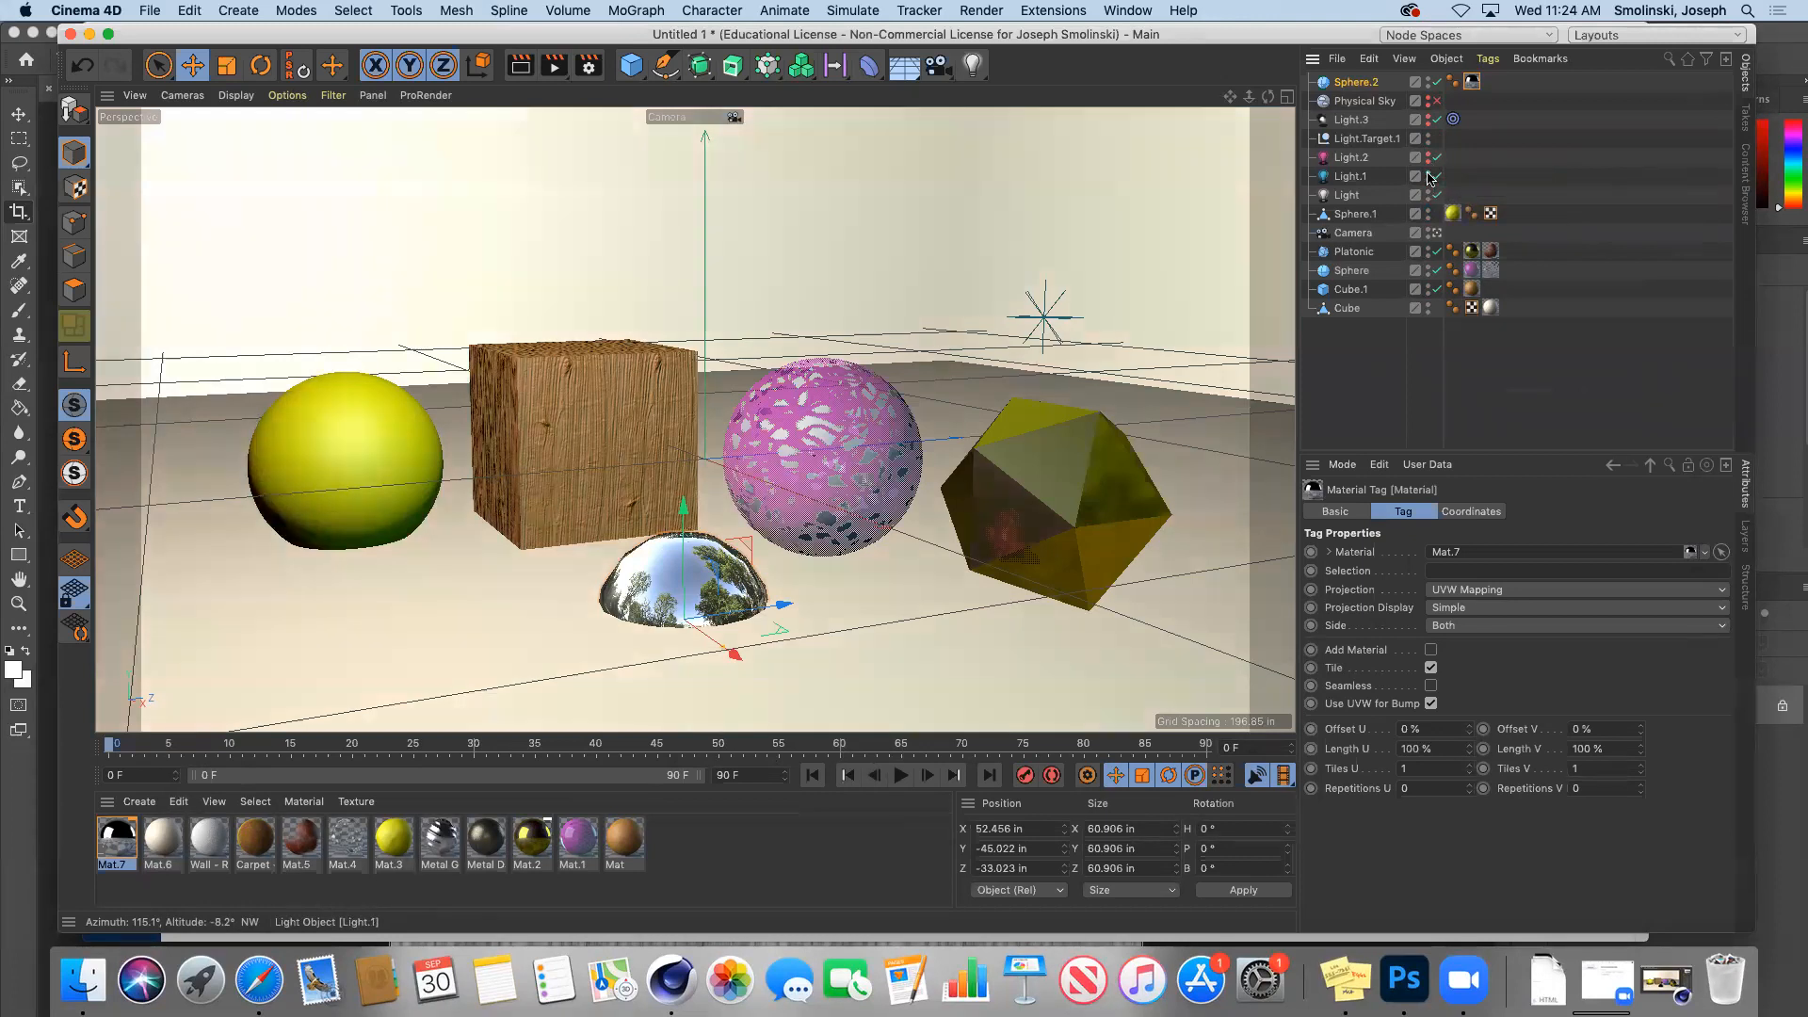
{"action": "left_click", "coordinate": [1429, 180]}
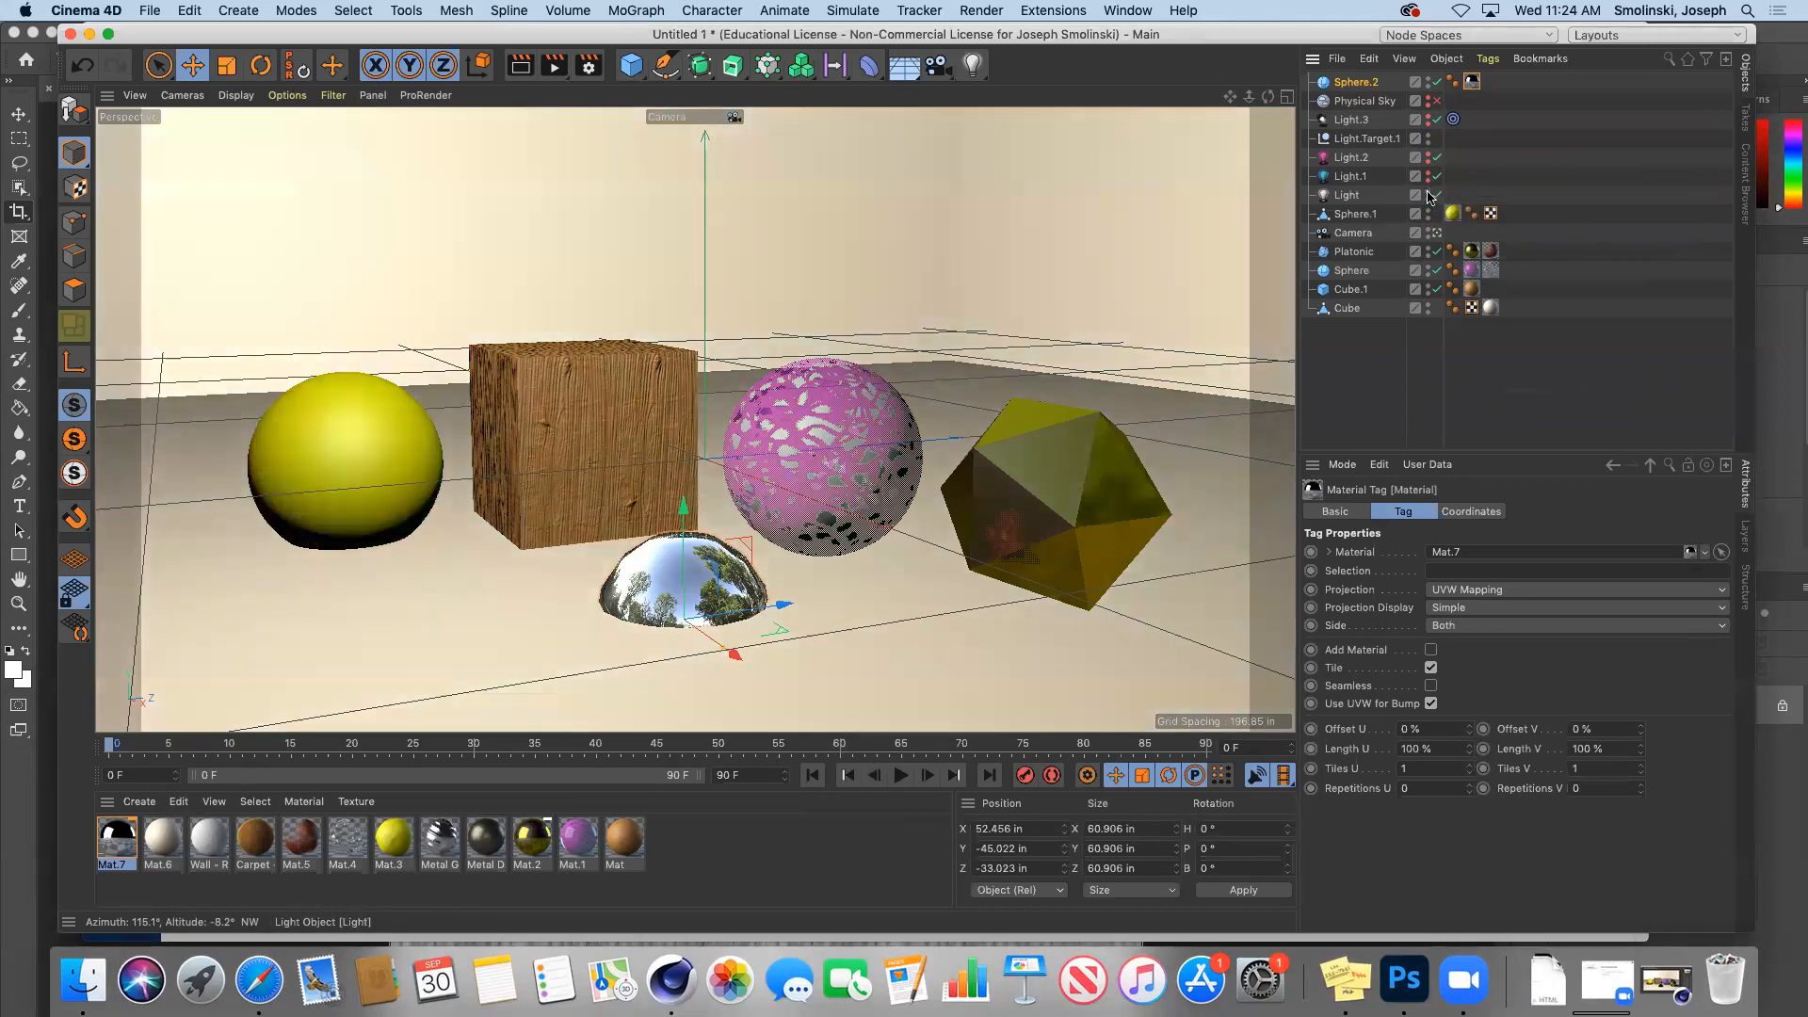
{"action": "left_click", "coordinate": [1430, 199]}
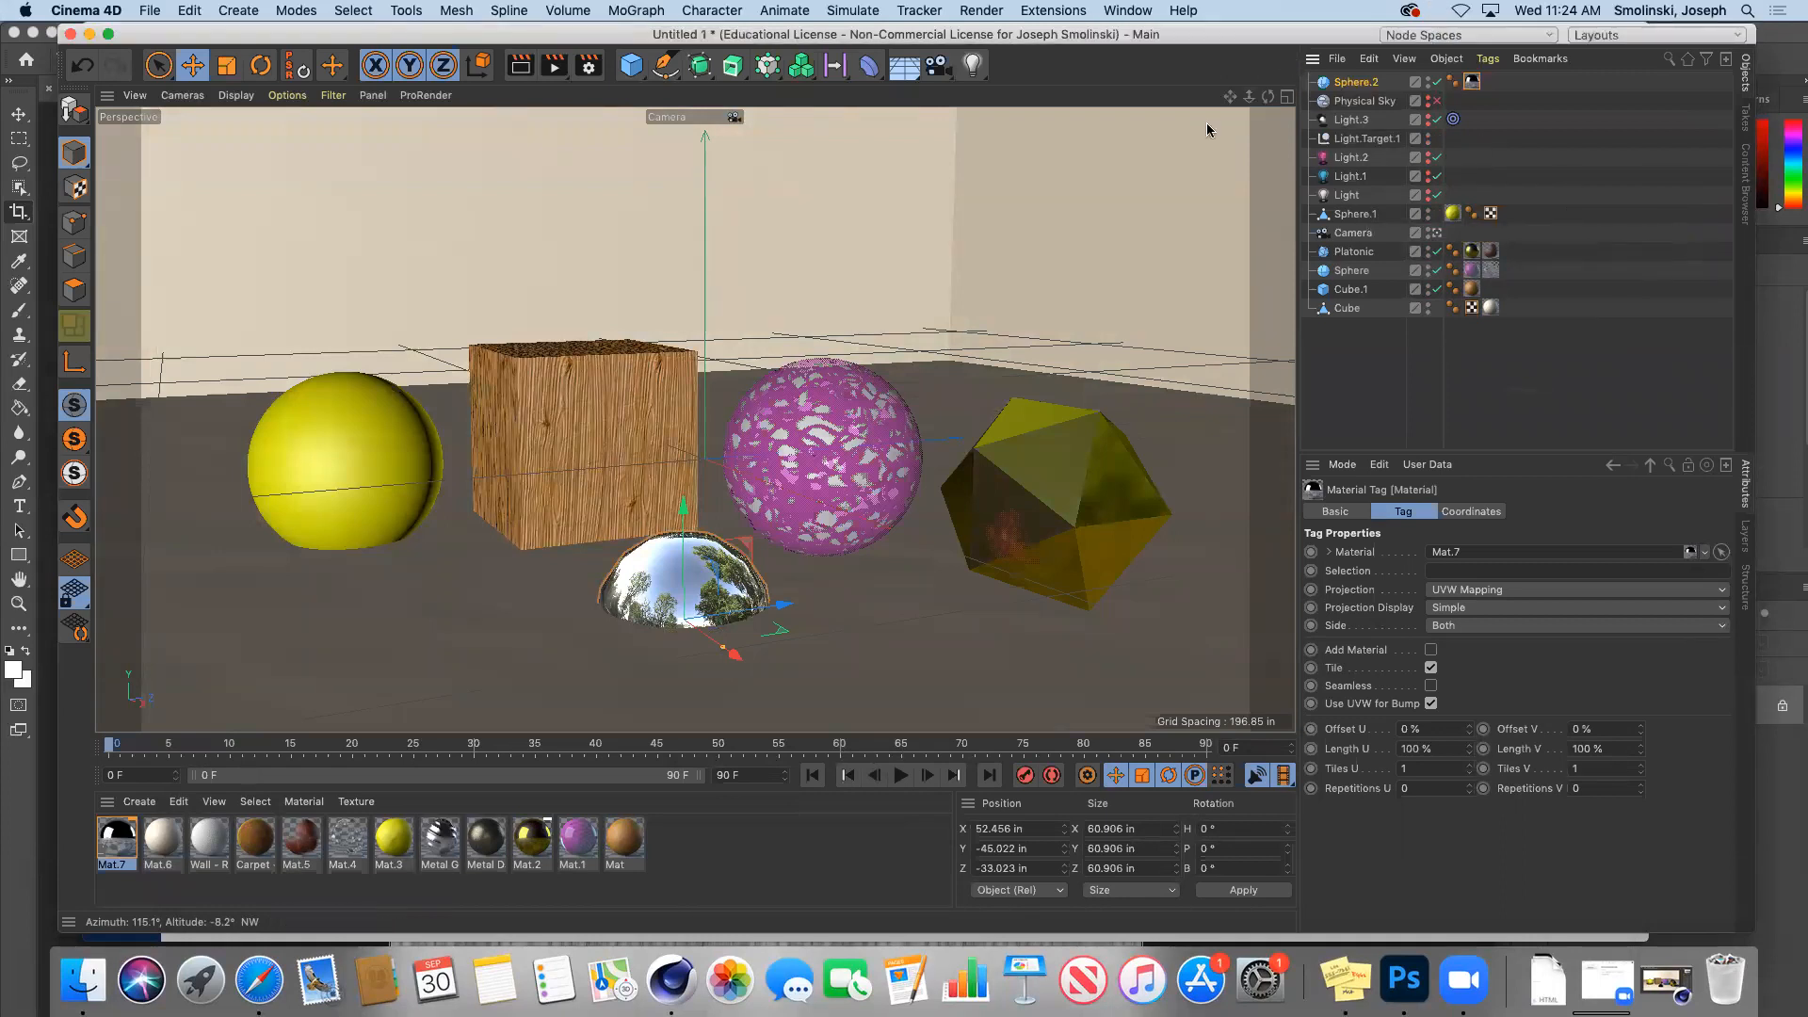
{"action": "left_click", "coordinate": [912, 77]}
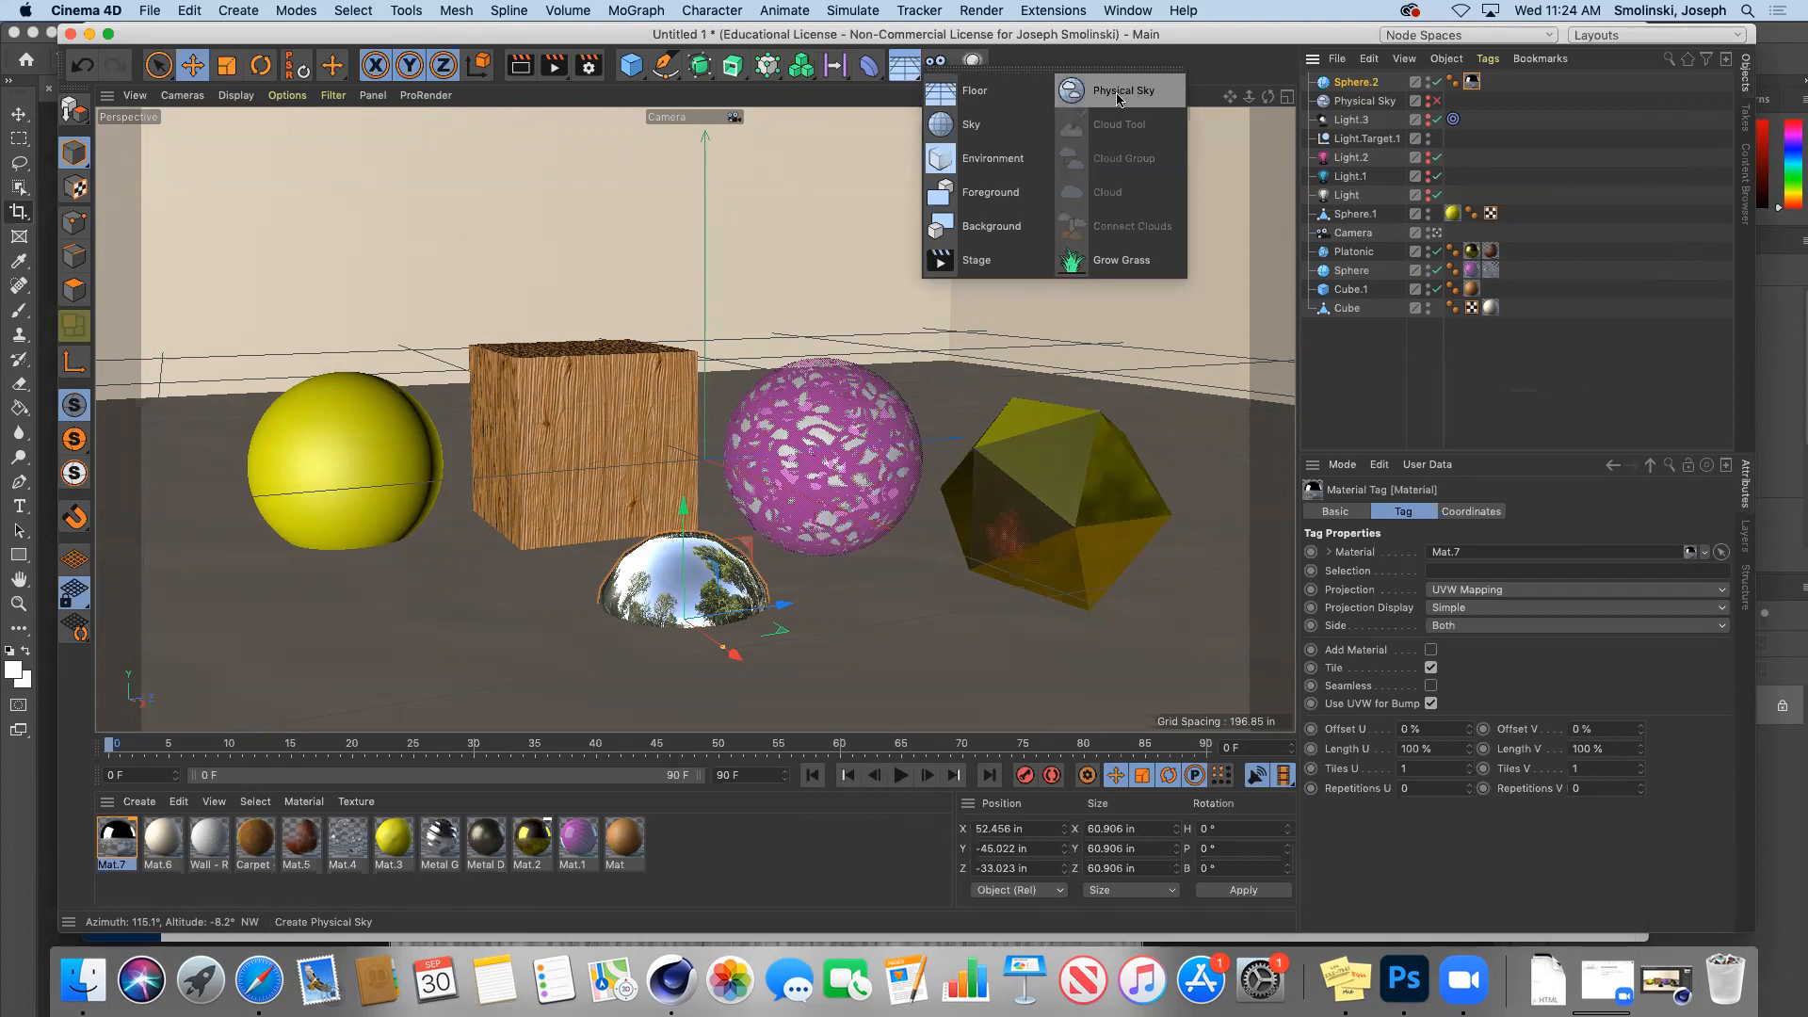
Step: Add a Sky object and search the Content Browser for 'hdr' presets
{"action": "left_click", "coordinate": [985, 130]}
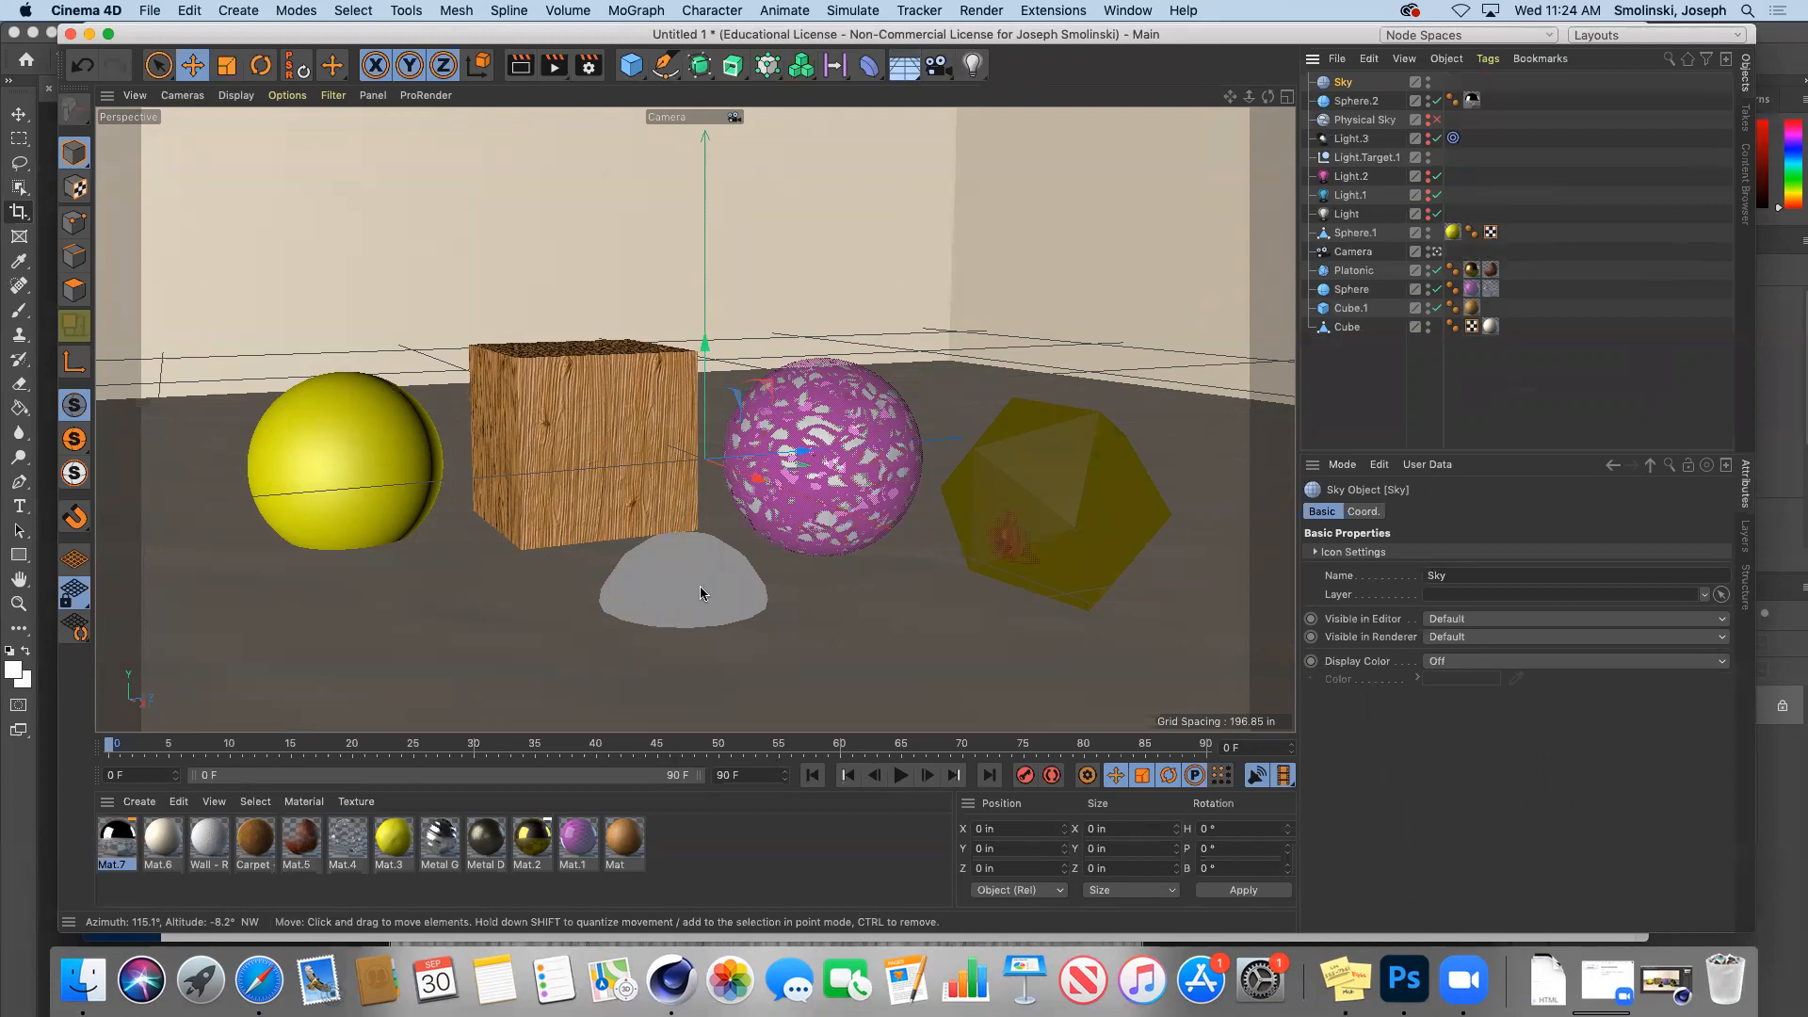
{"action": "left_click", "coordinate": [1744, 199]}
{"action": "left_click", "coordinate": [1597, 109]}
{"action": "type", "text": "hdr"}
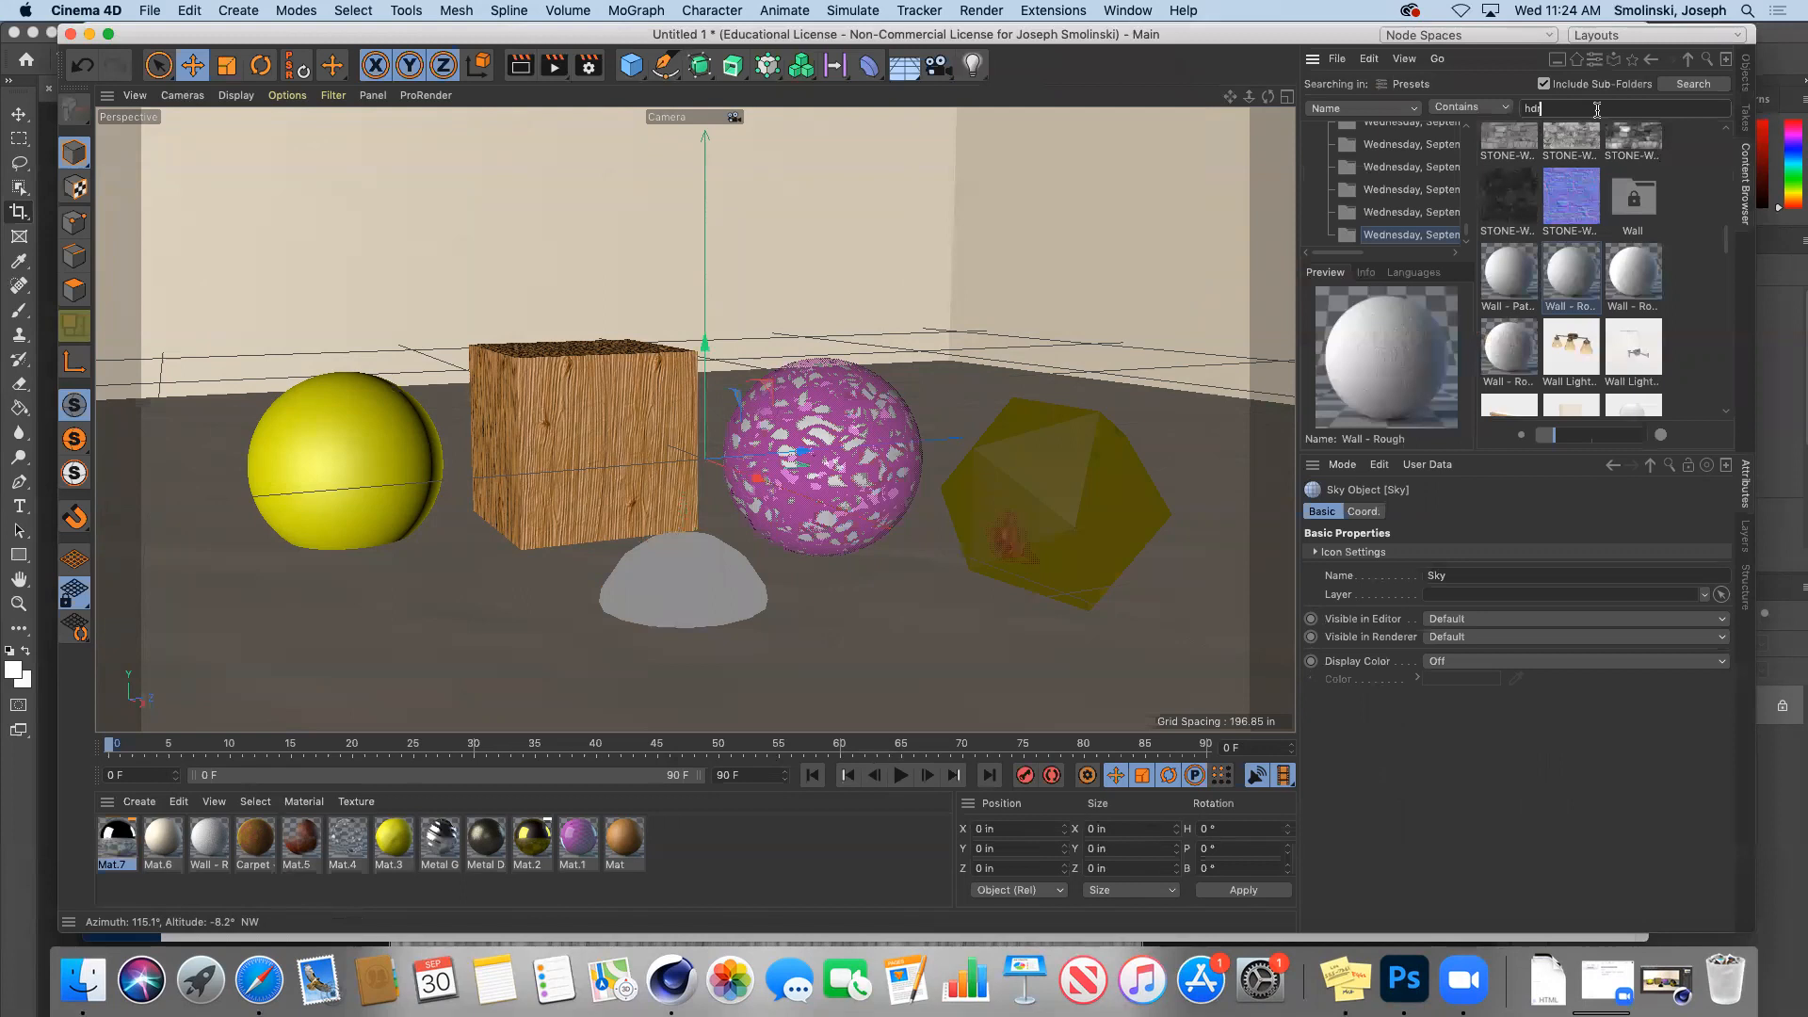
{"action": "key", "text": "Return"}
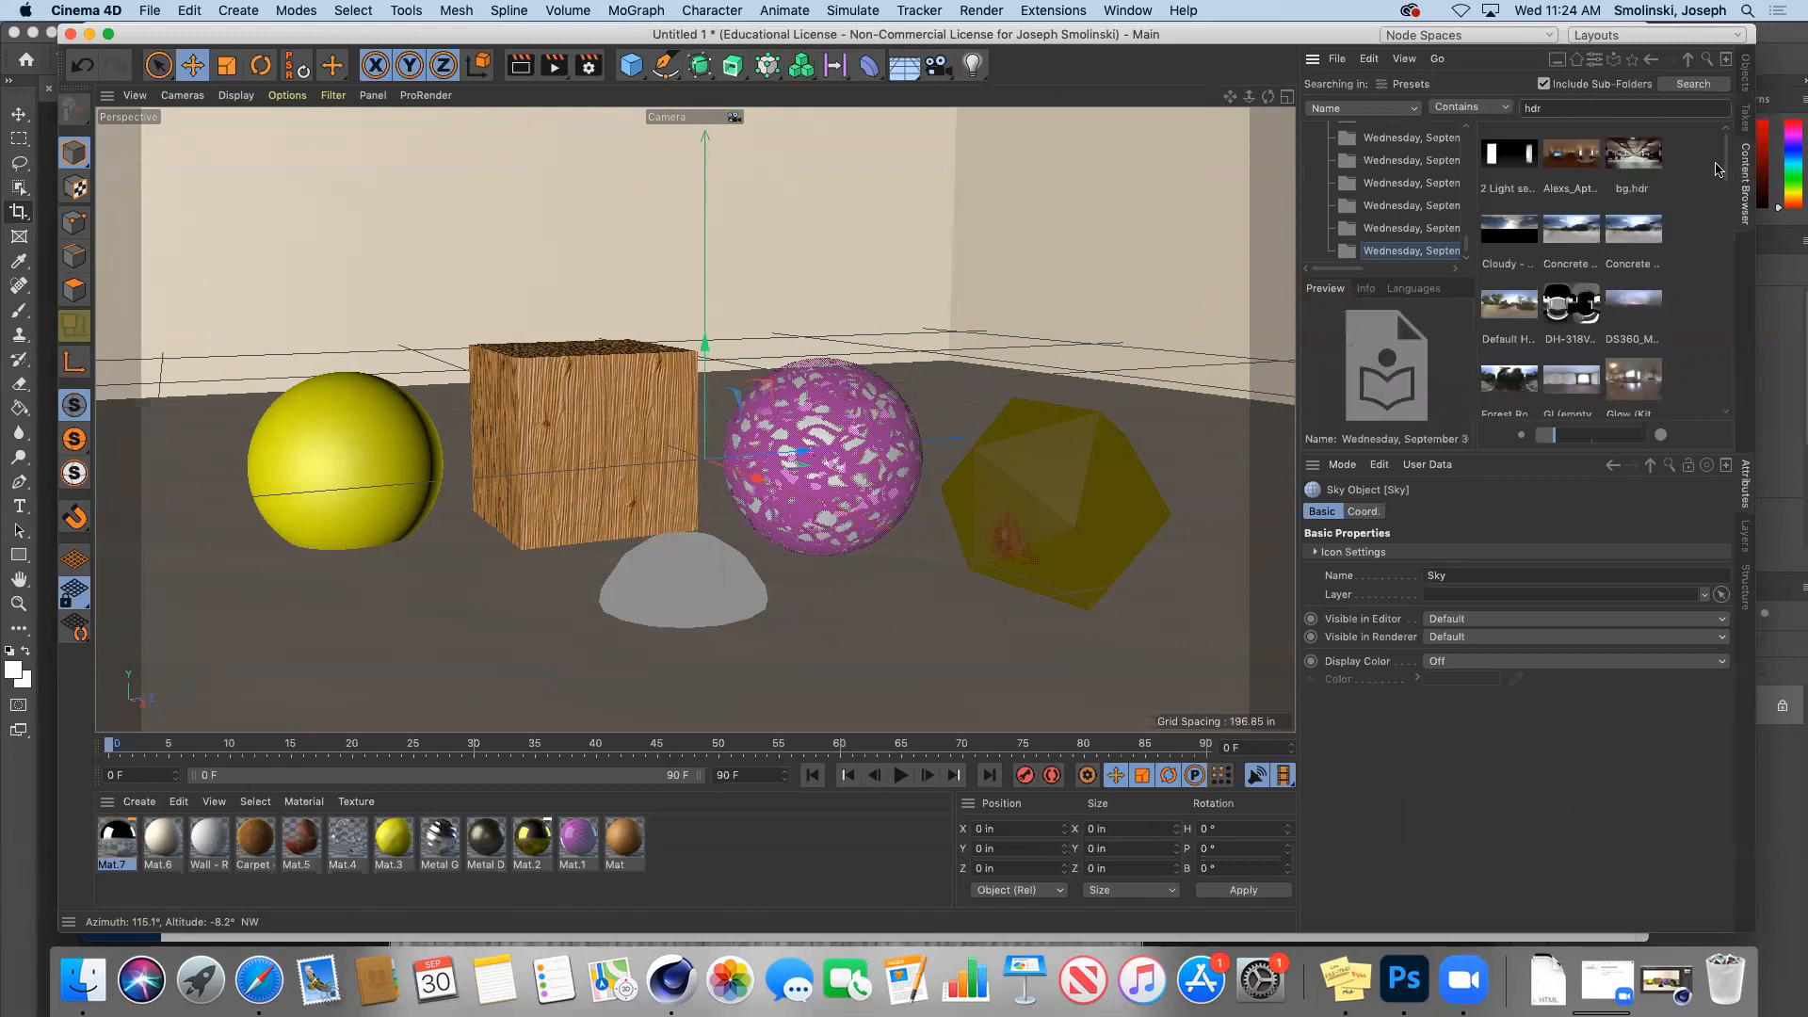
{"action": "mouse_move", "coordinate": [1729, 155]}
{"action": "left_mouse_down"}
{"action": "mouse_move", "coordinate": [1727, 173]}
{"action": "mouse_move", "coordinate": [1729, 150]}
{"action": "left_mouse_up"}
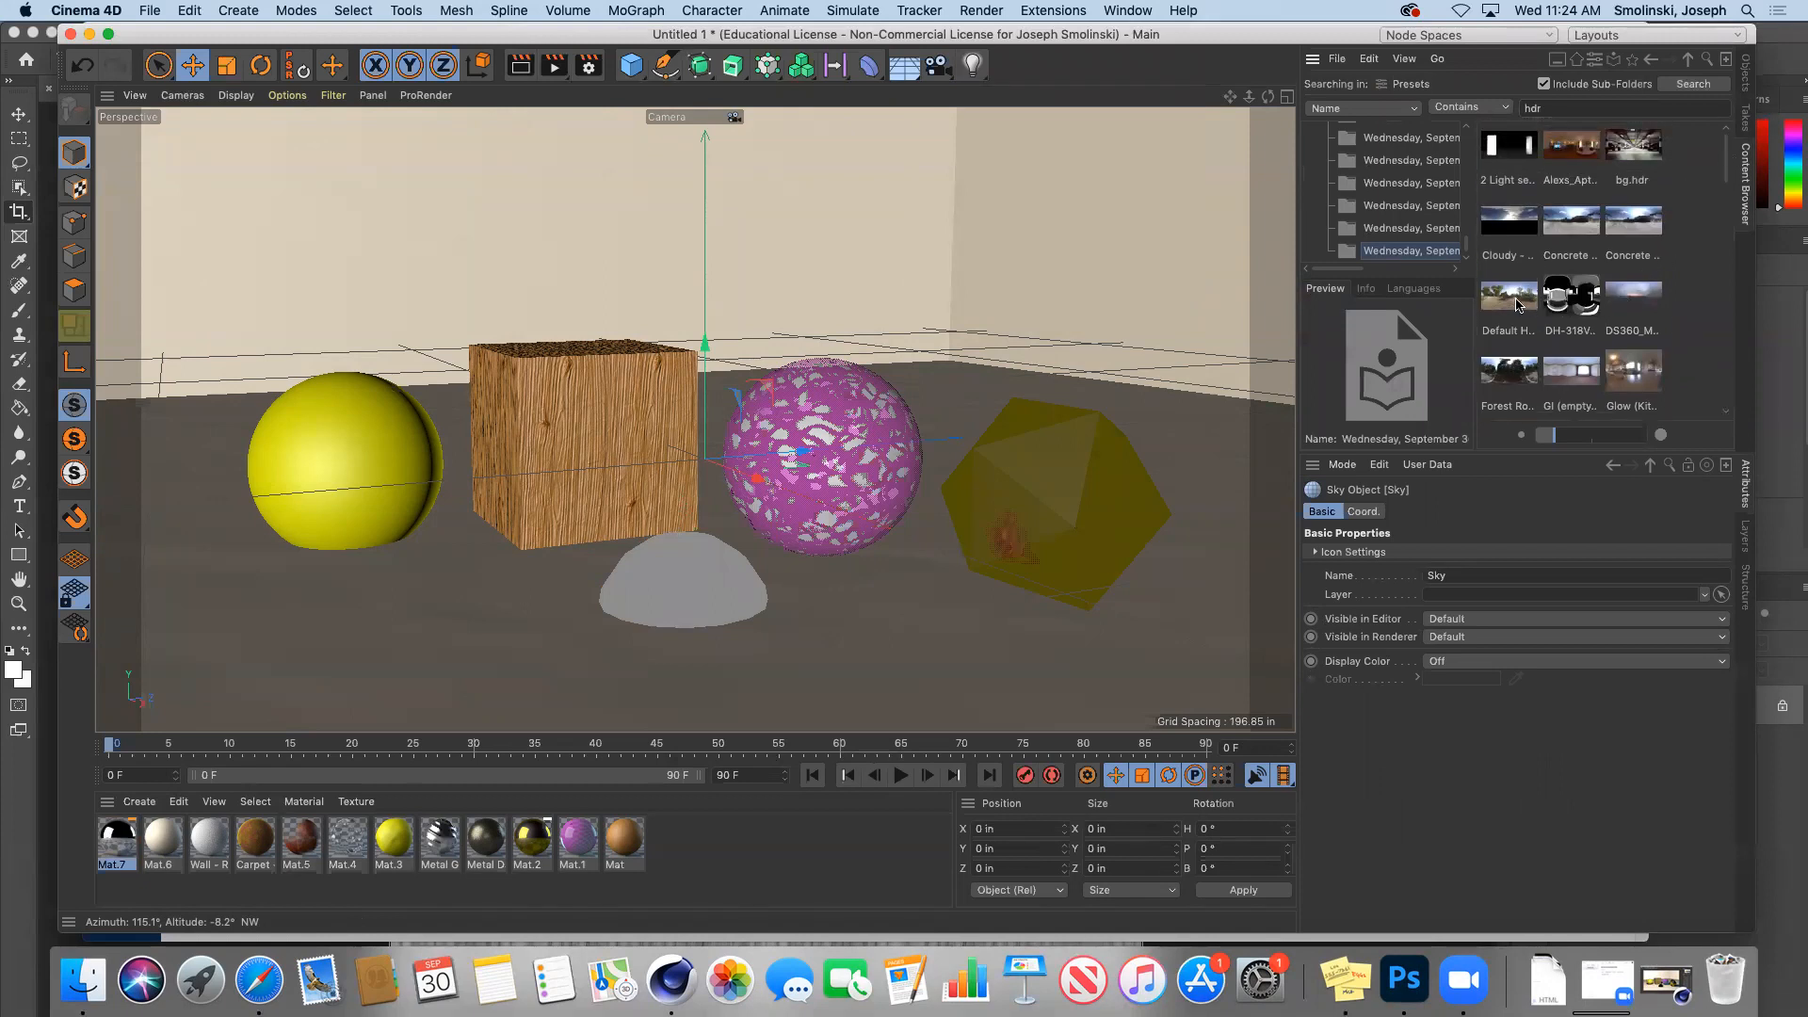
Step: Preview Concrete Blocks.hdr at full size, zoomed out to see the whole image
{"action": "left_click", "coordinate": [1575, 224]}
{"action": "double_click", "coordinate": [1575, 224]}
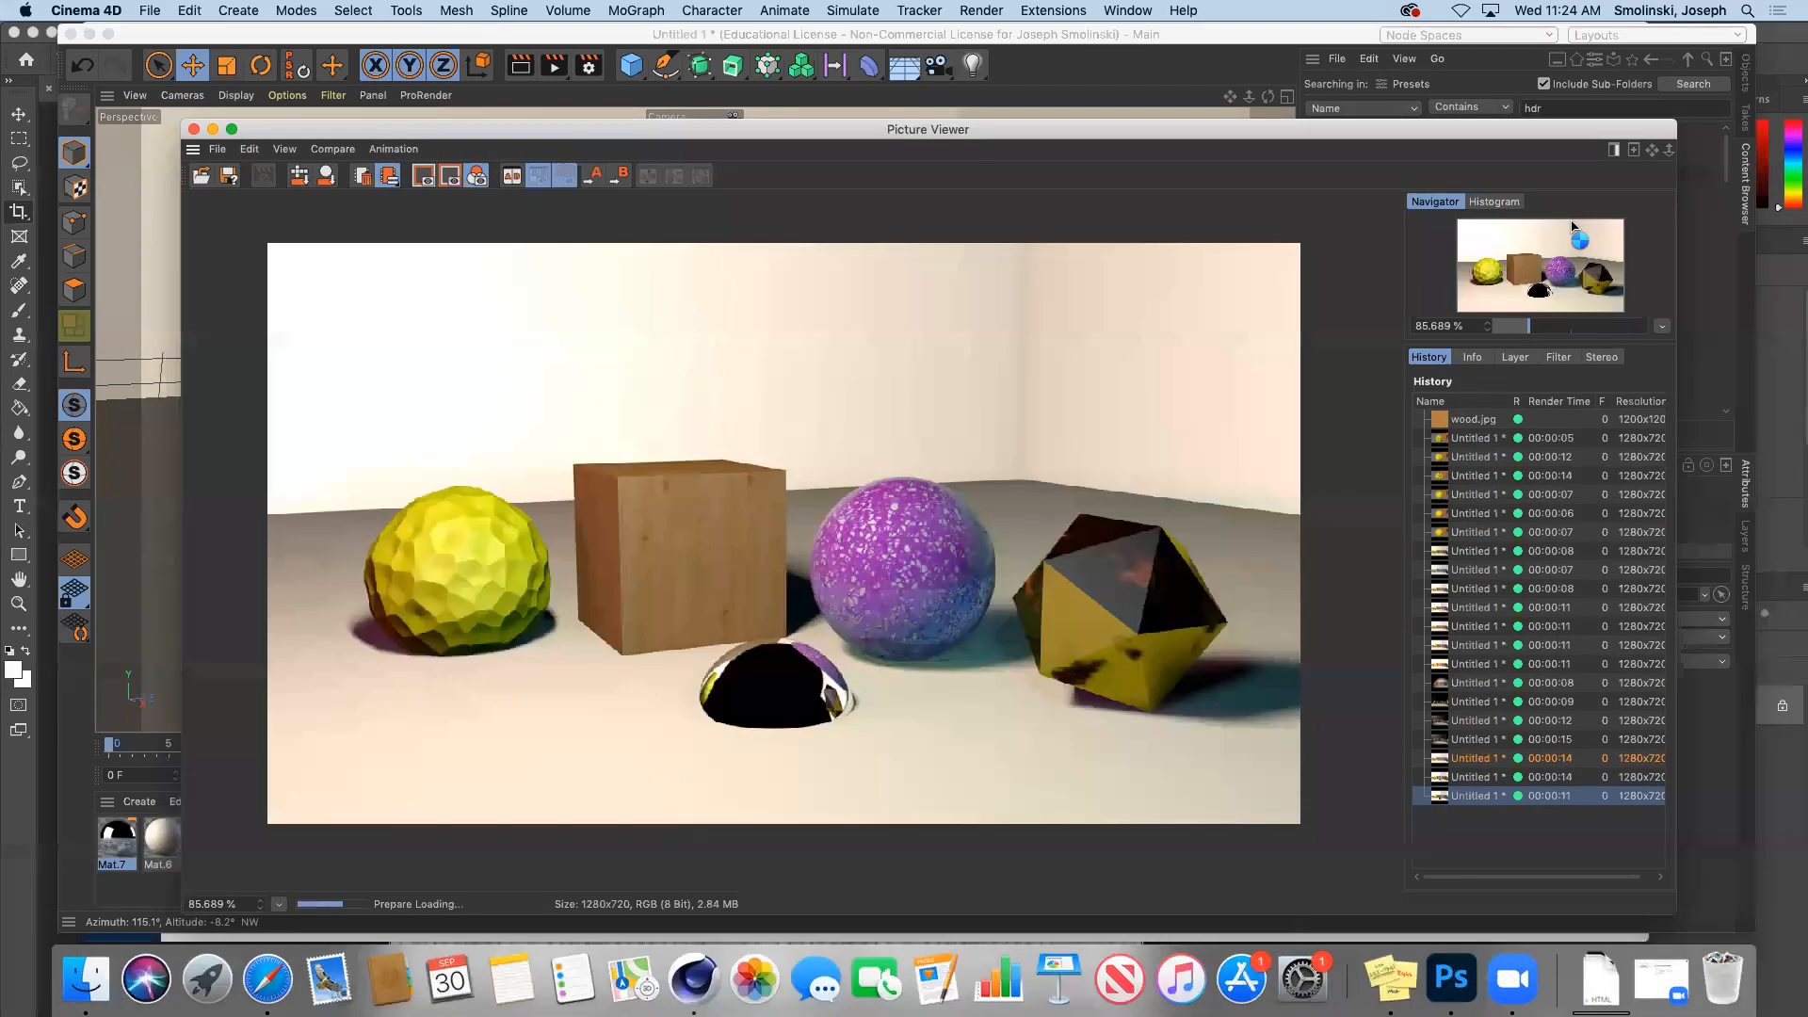
{"action": "left_click_drag", "start_coordinate": [1668, 151], "coordinate": [1412, 153]}
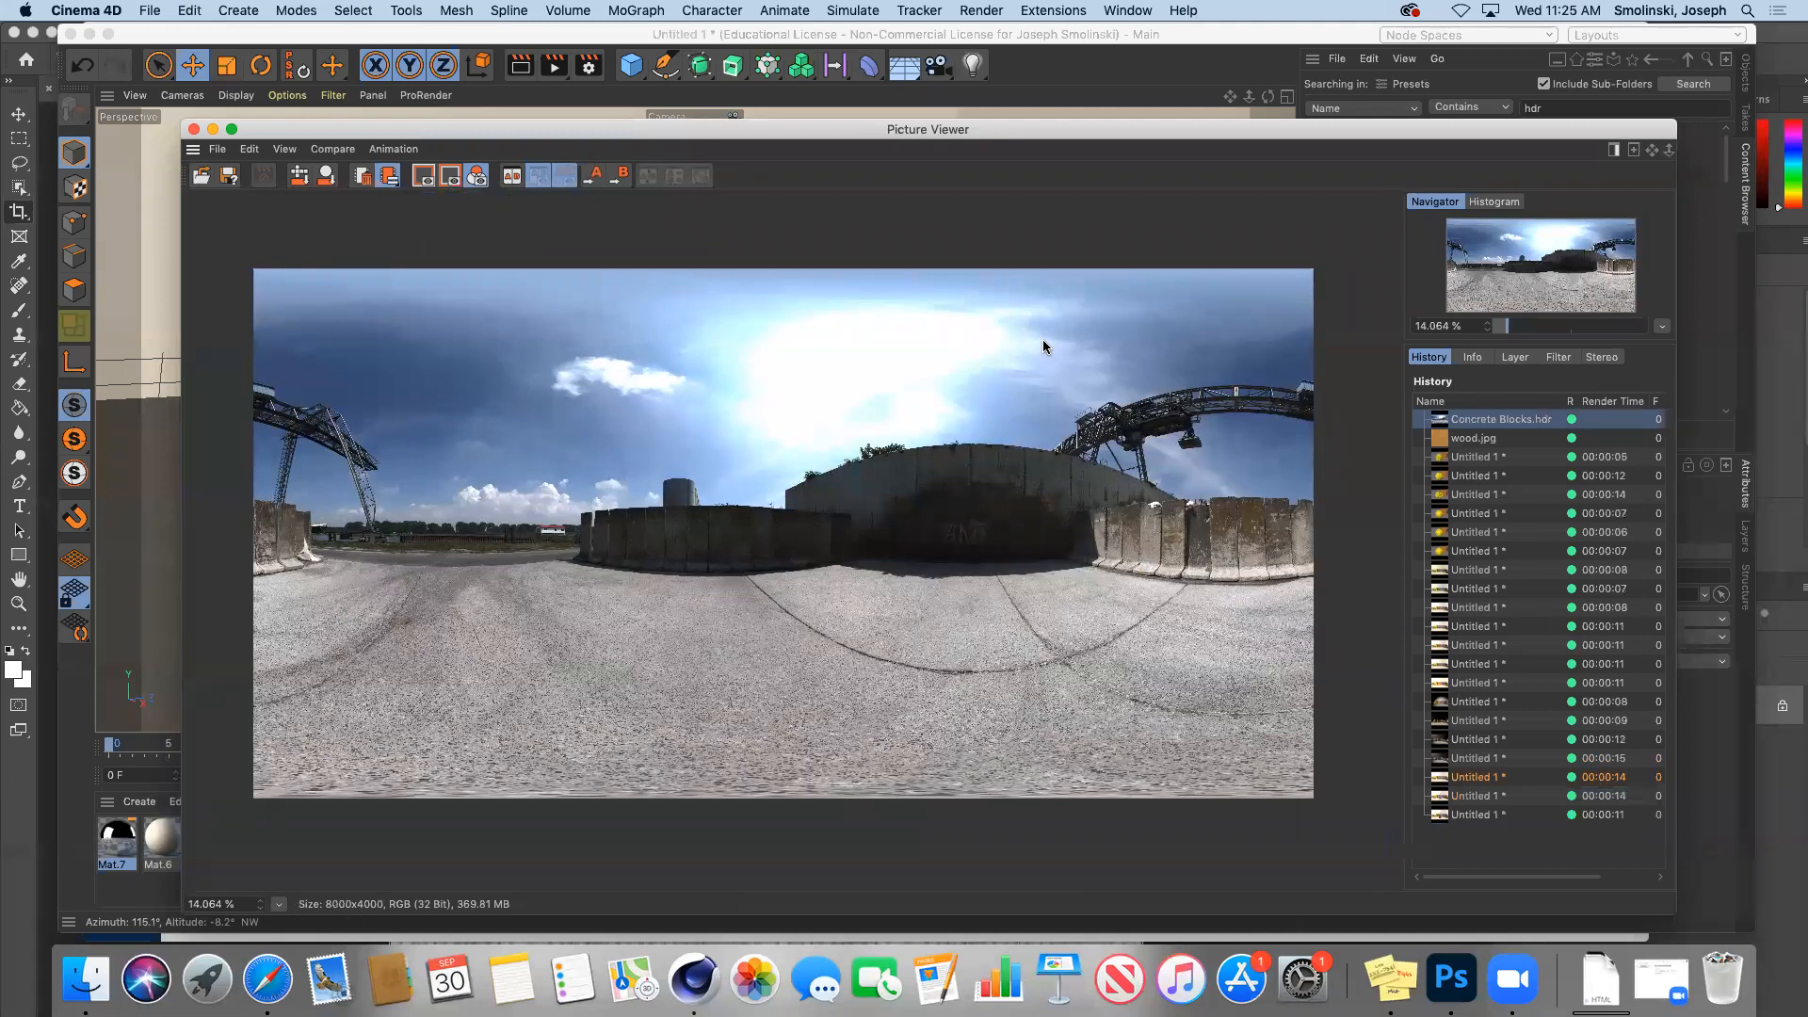
{"action": "left_click", "coordinate": [194, 130]}
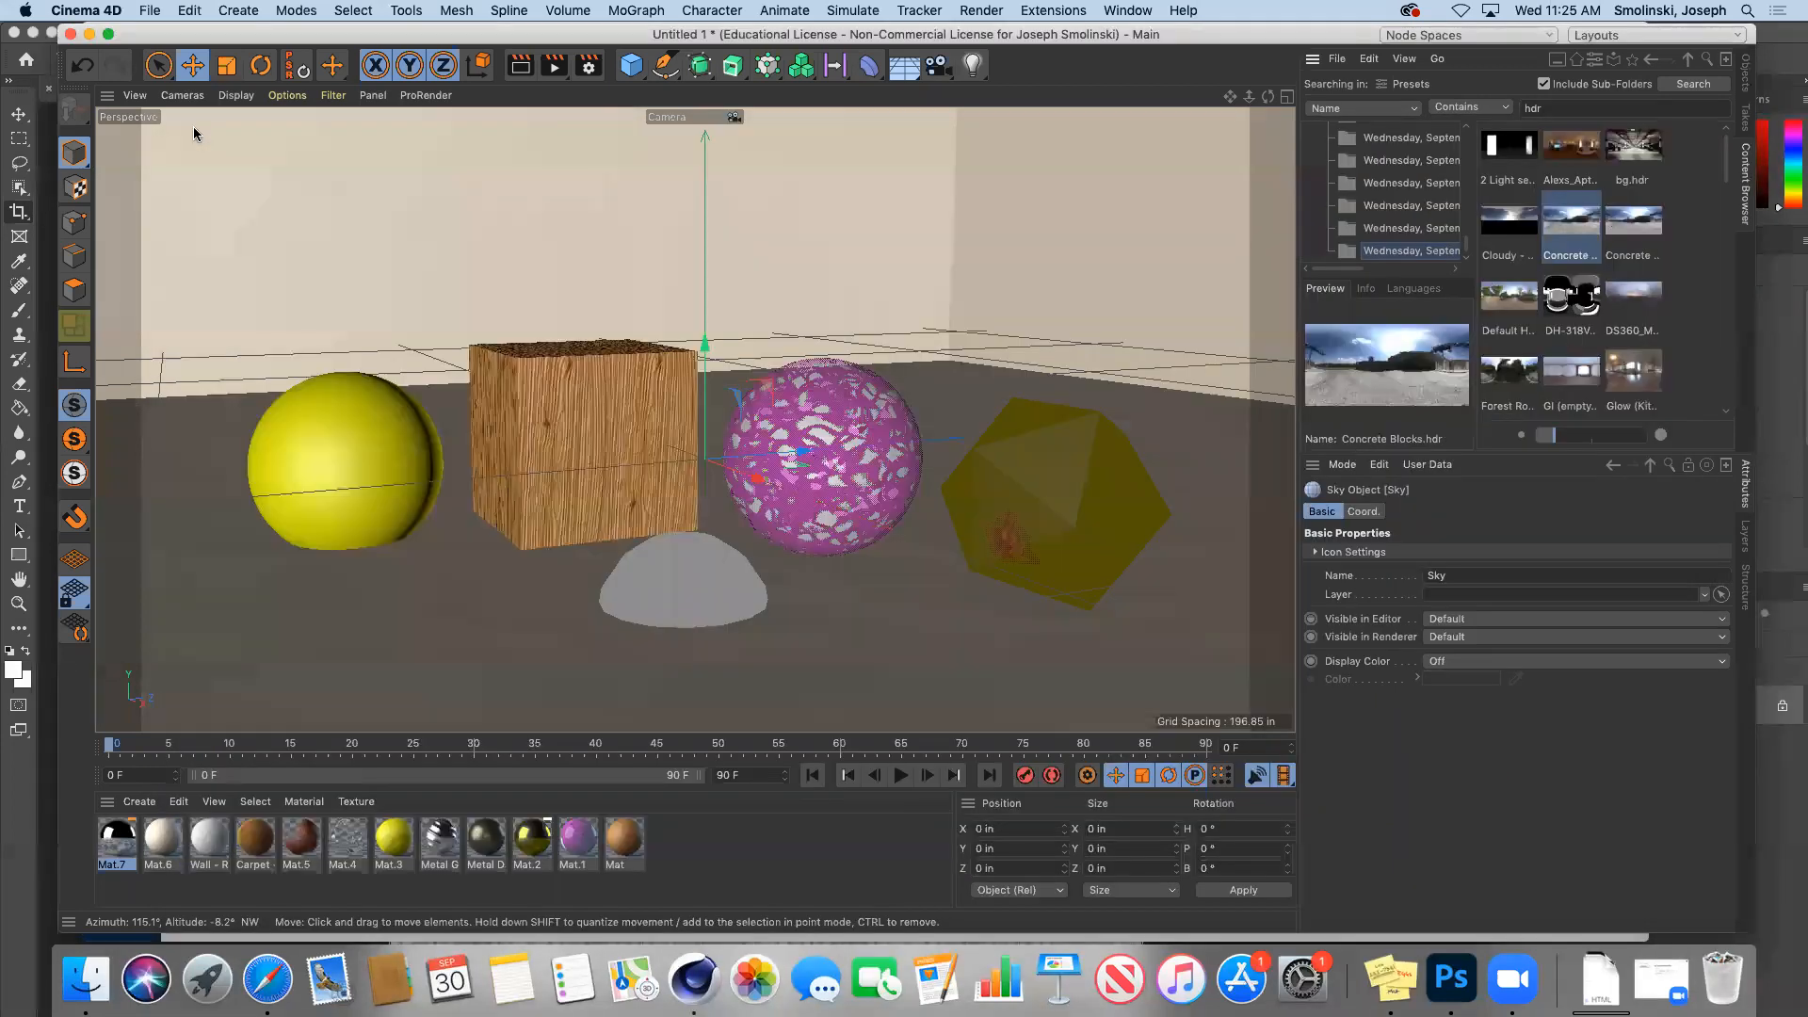
{"action": "left_click", "coordinate": [138, 802]}
Step: Create Mat.8 as a luminance-only material with Color and Reflectance turned off
{"action": "mouse_move", "coordinate": [169, 628]}
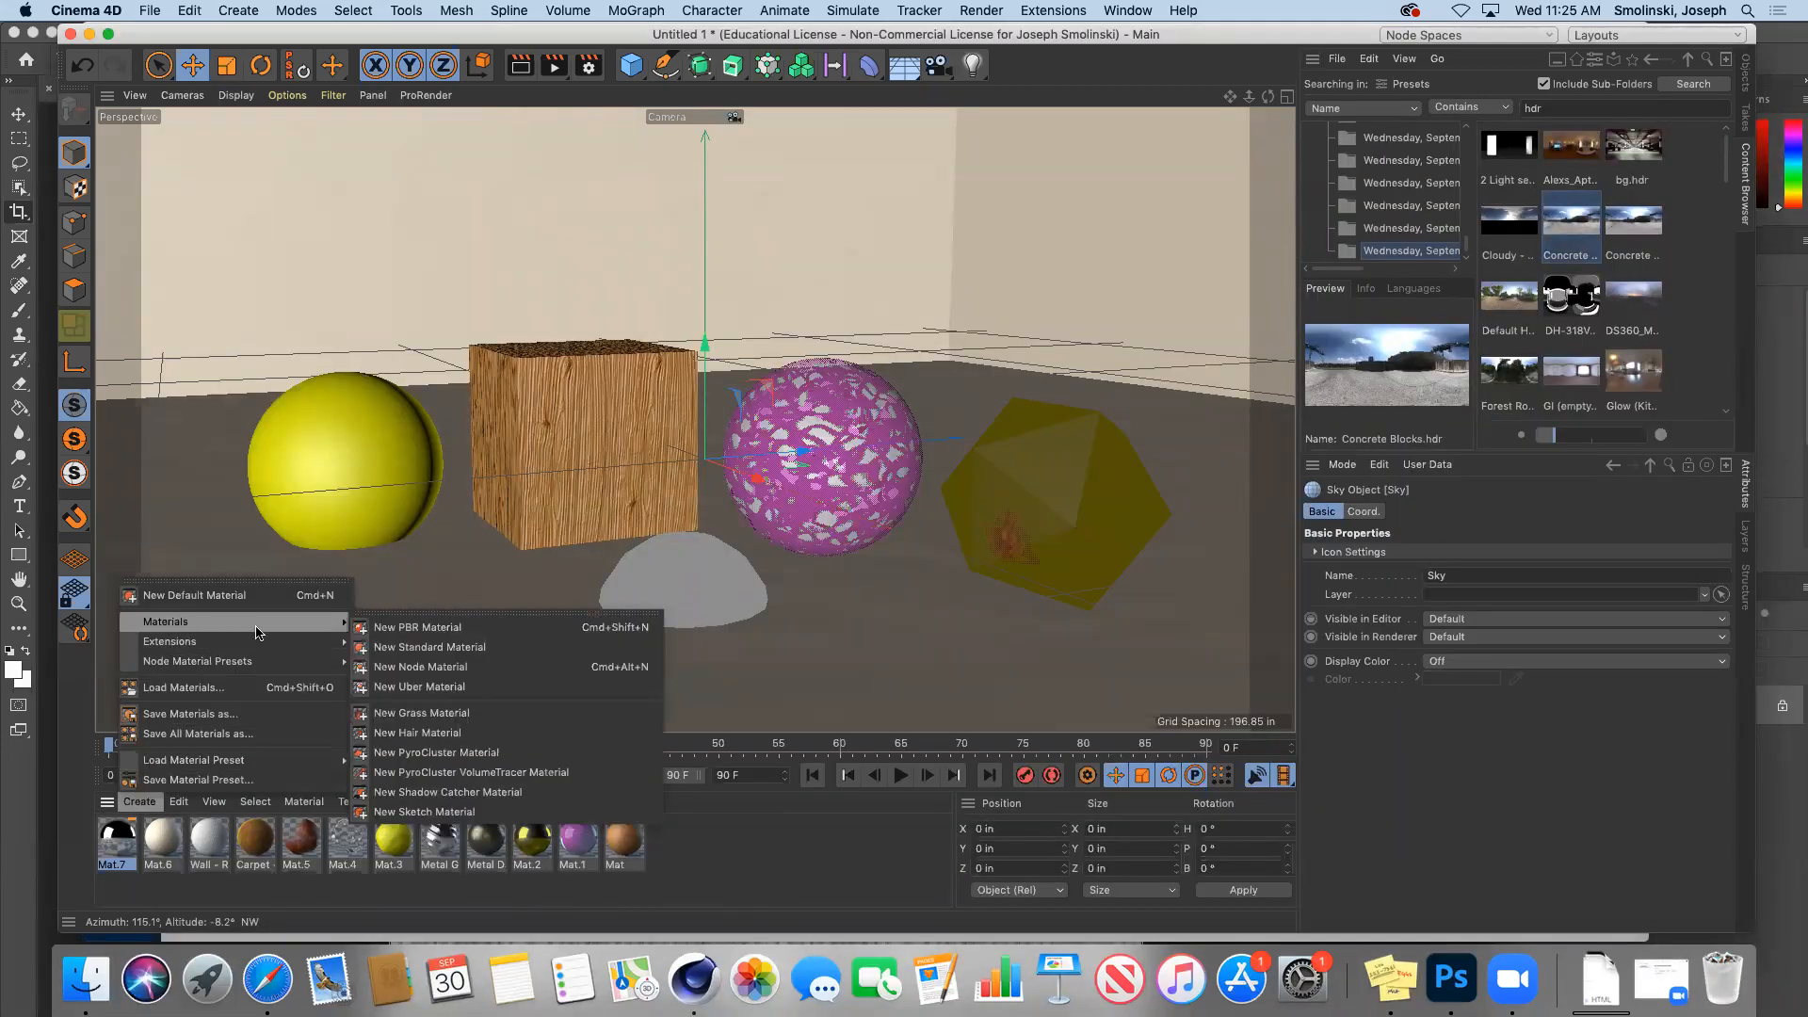
{"action": "left_click", "coordinate": [394, 650]}
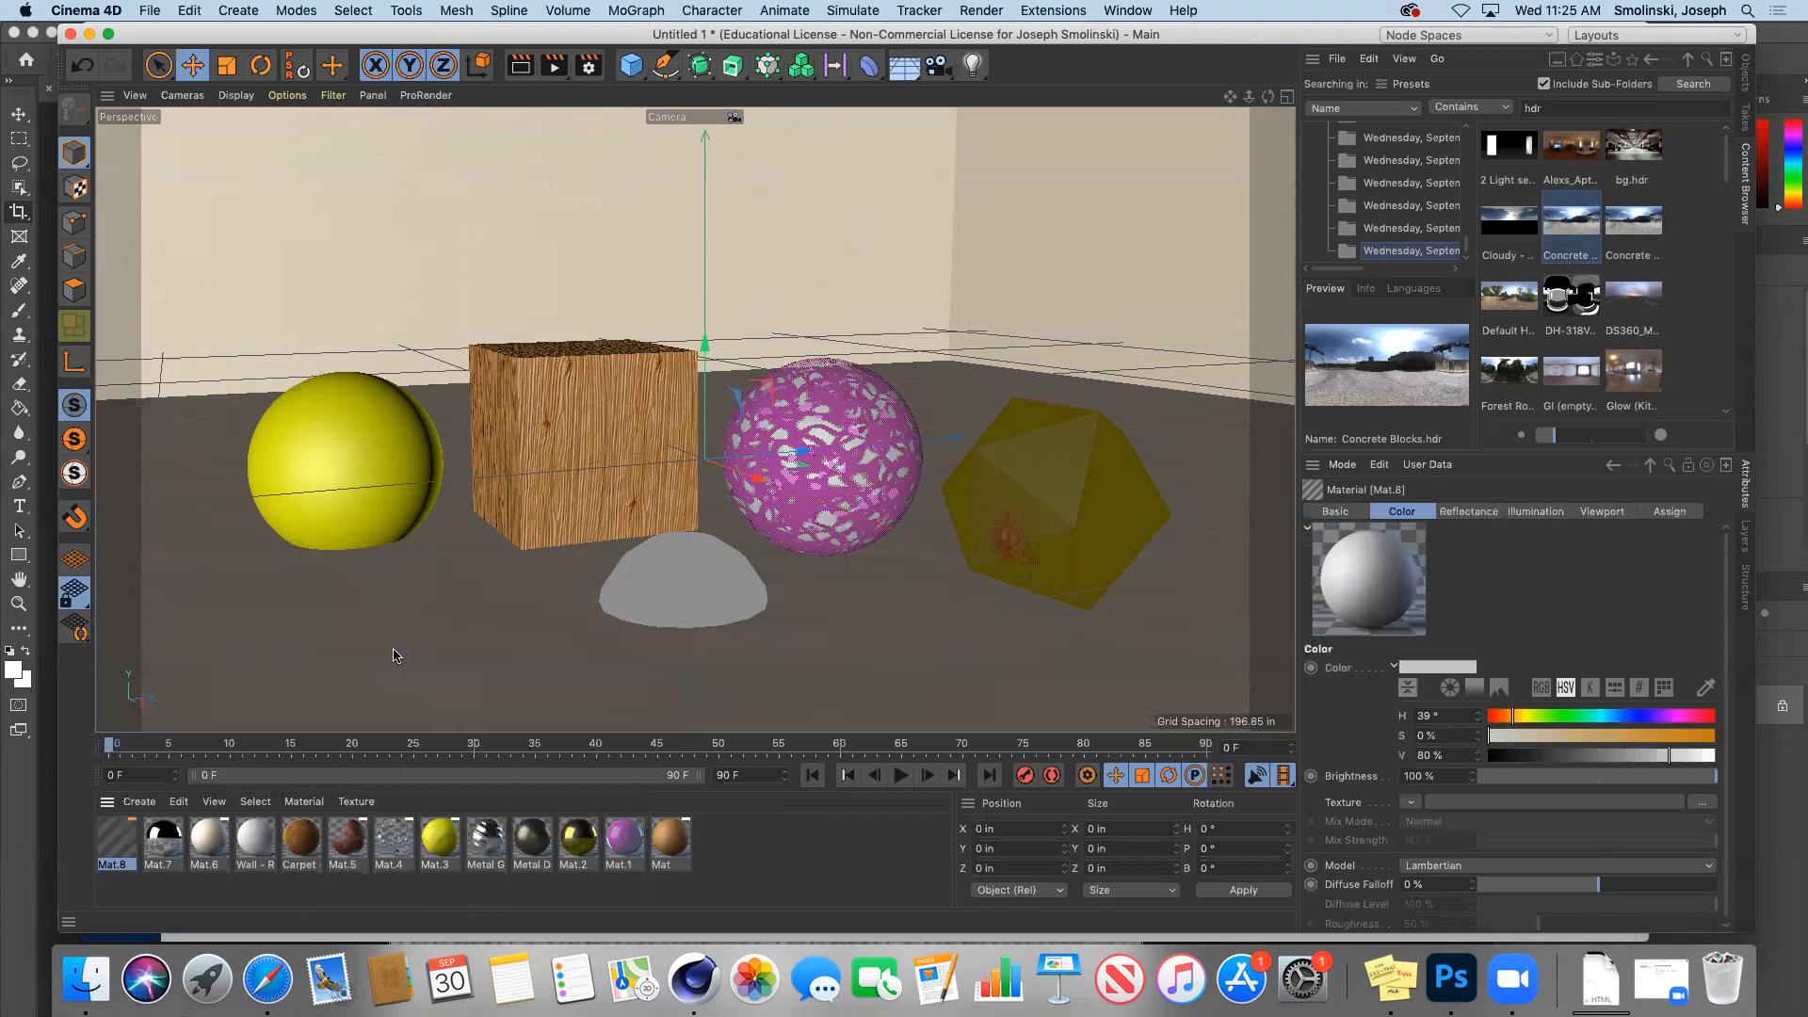
{"action": "double_click", "coordinate": [110, 843]}
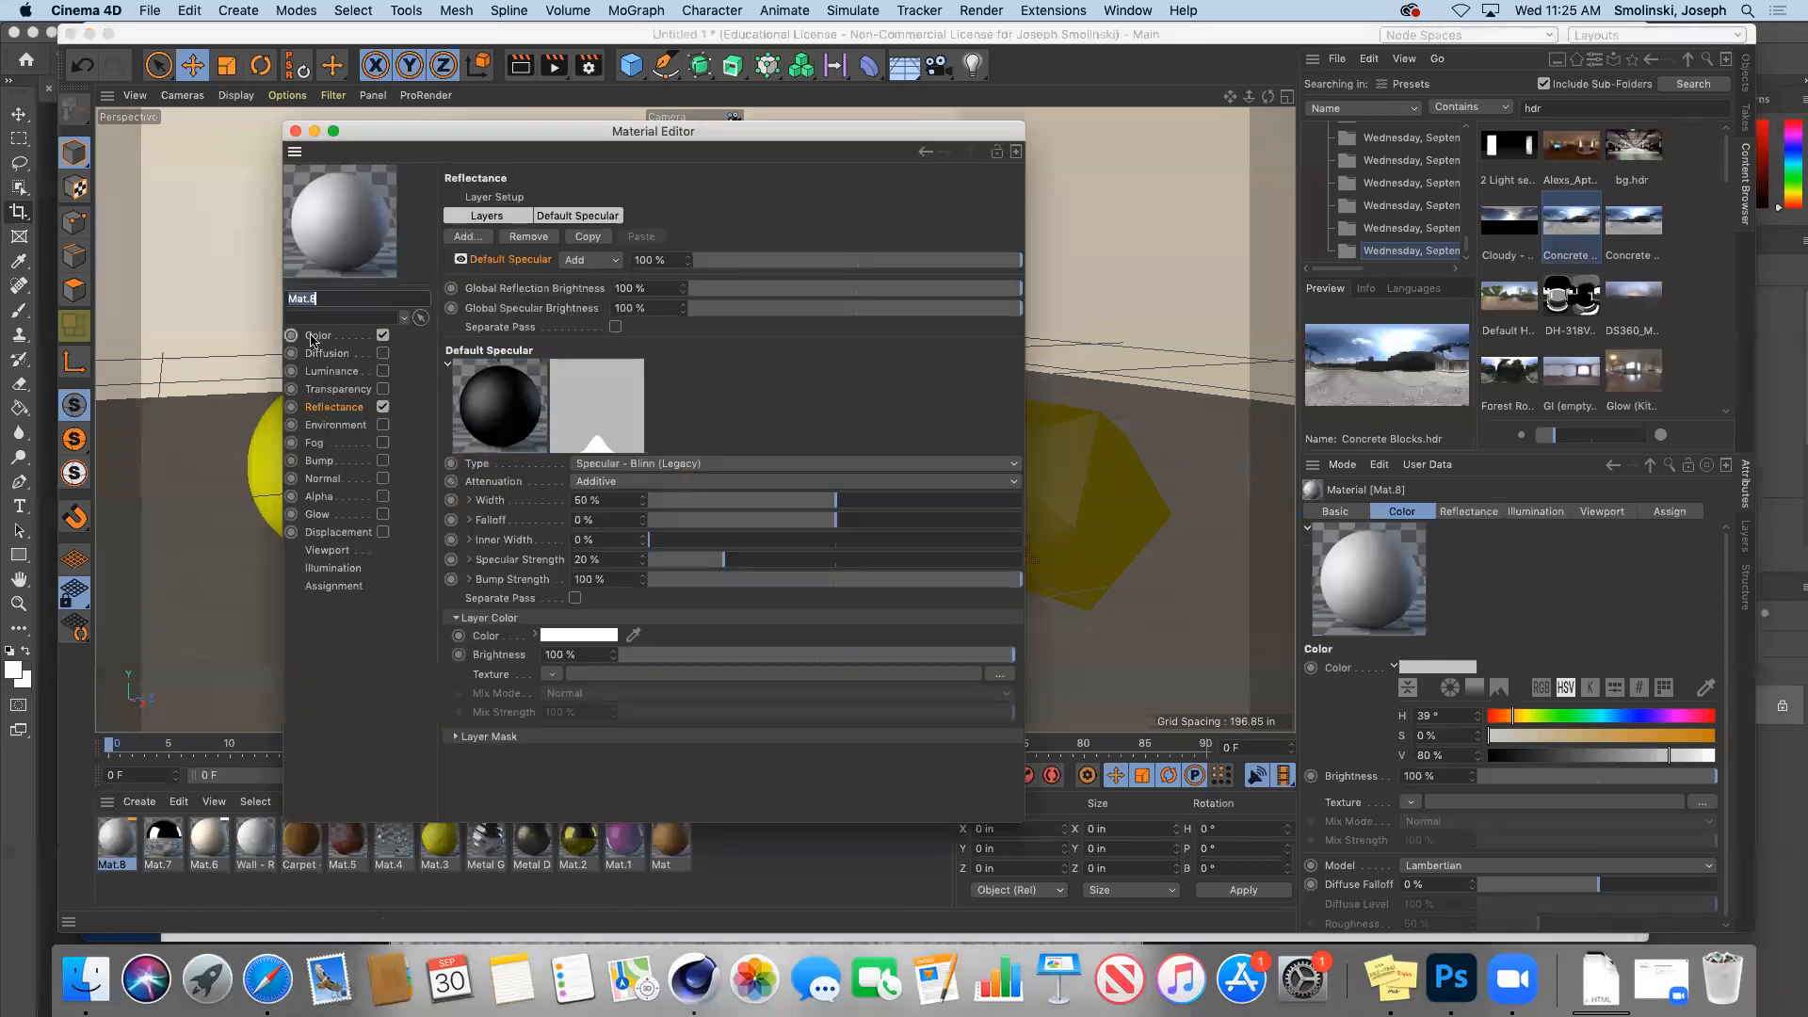
{"action": "left_click", "coordinate": [383, 336]}
{"action": "left_click", "coordinate": [383, 407]}
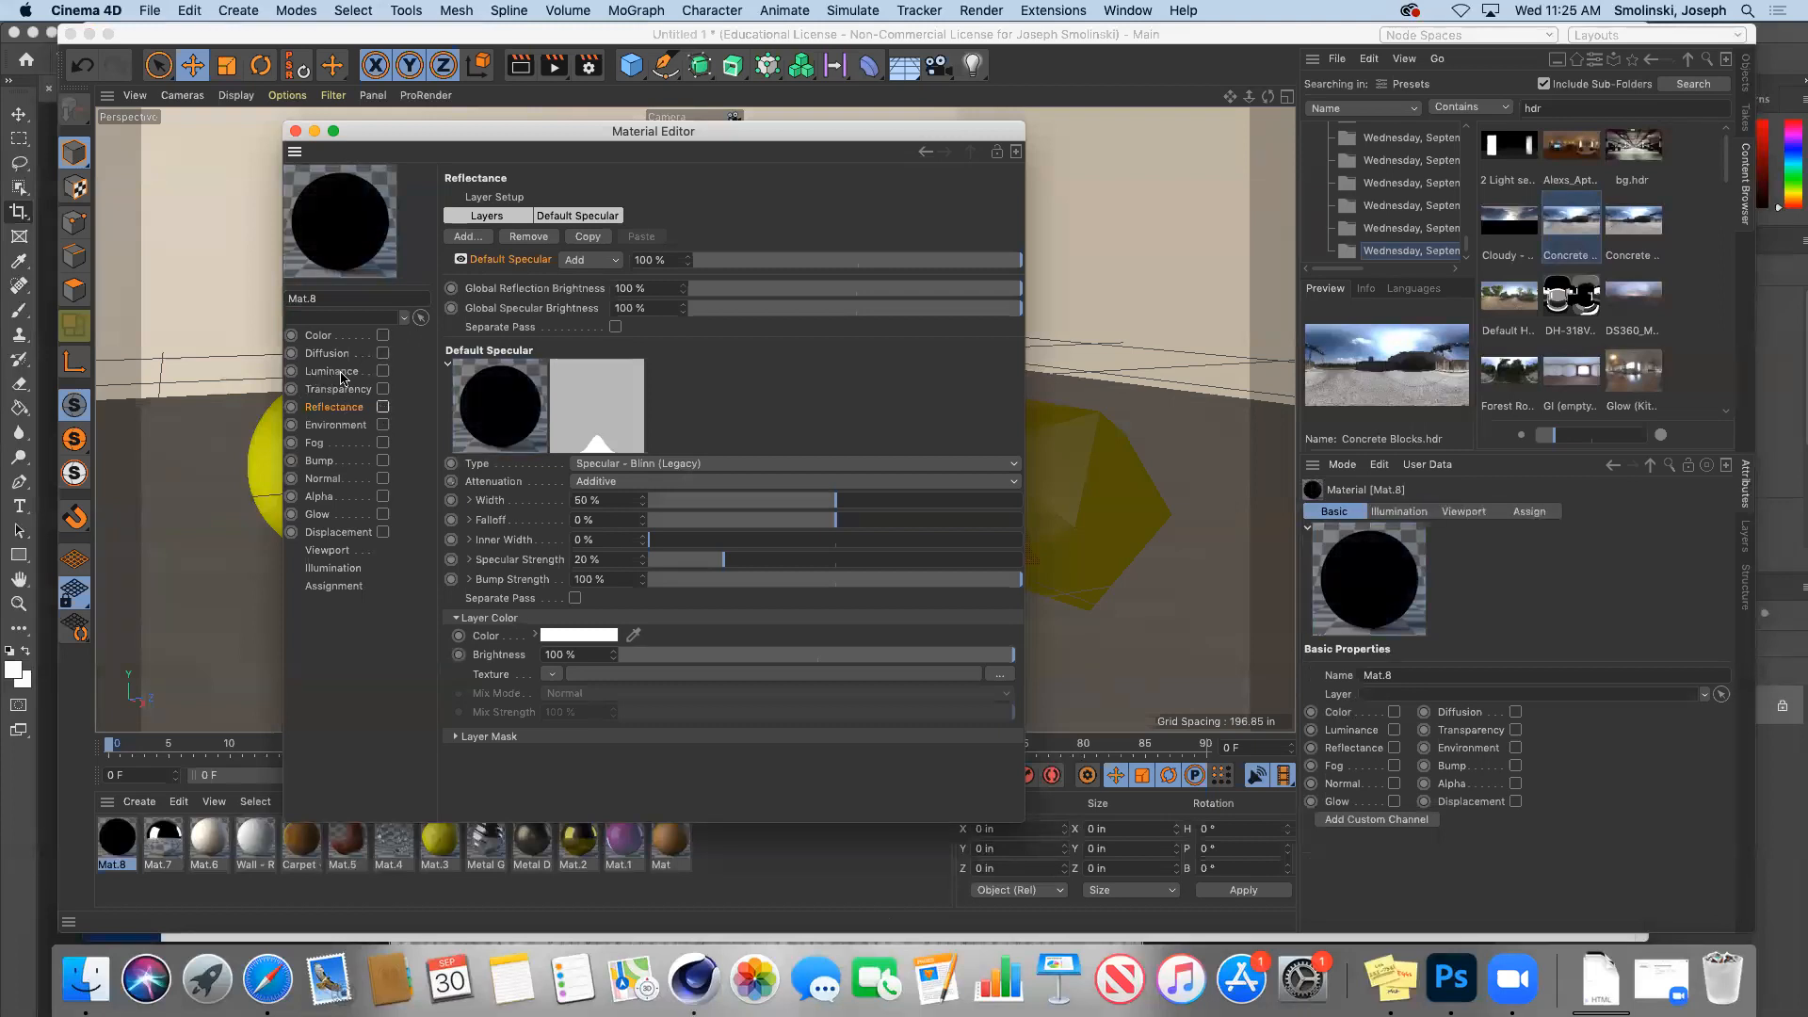
{"action": "left_click", "coordinate": [383, 371]}
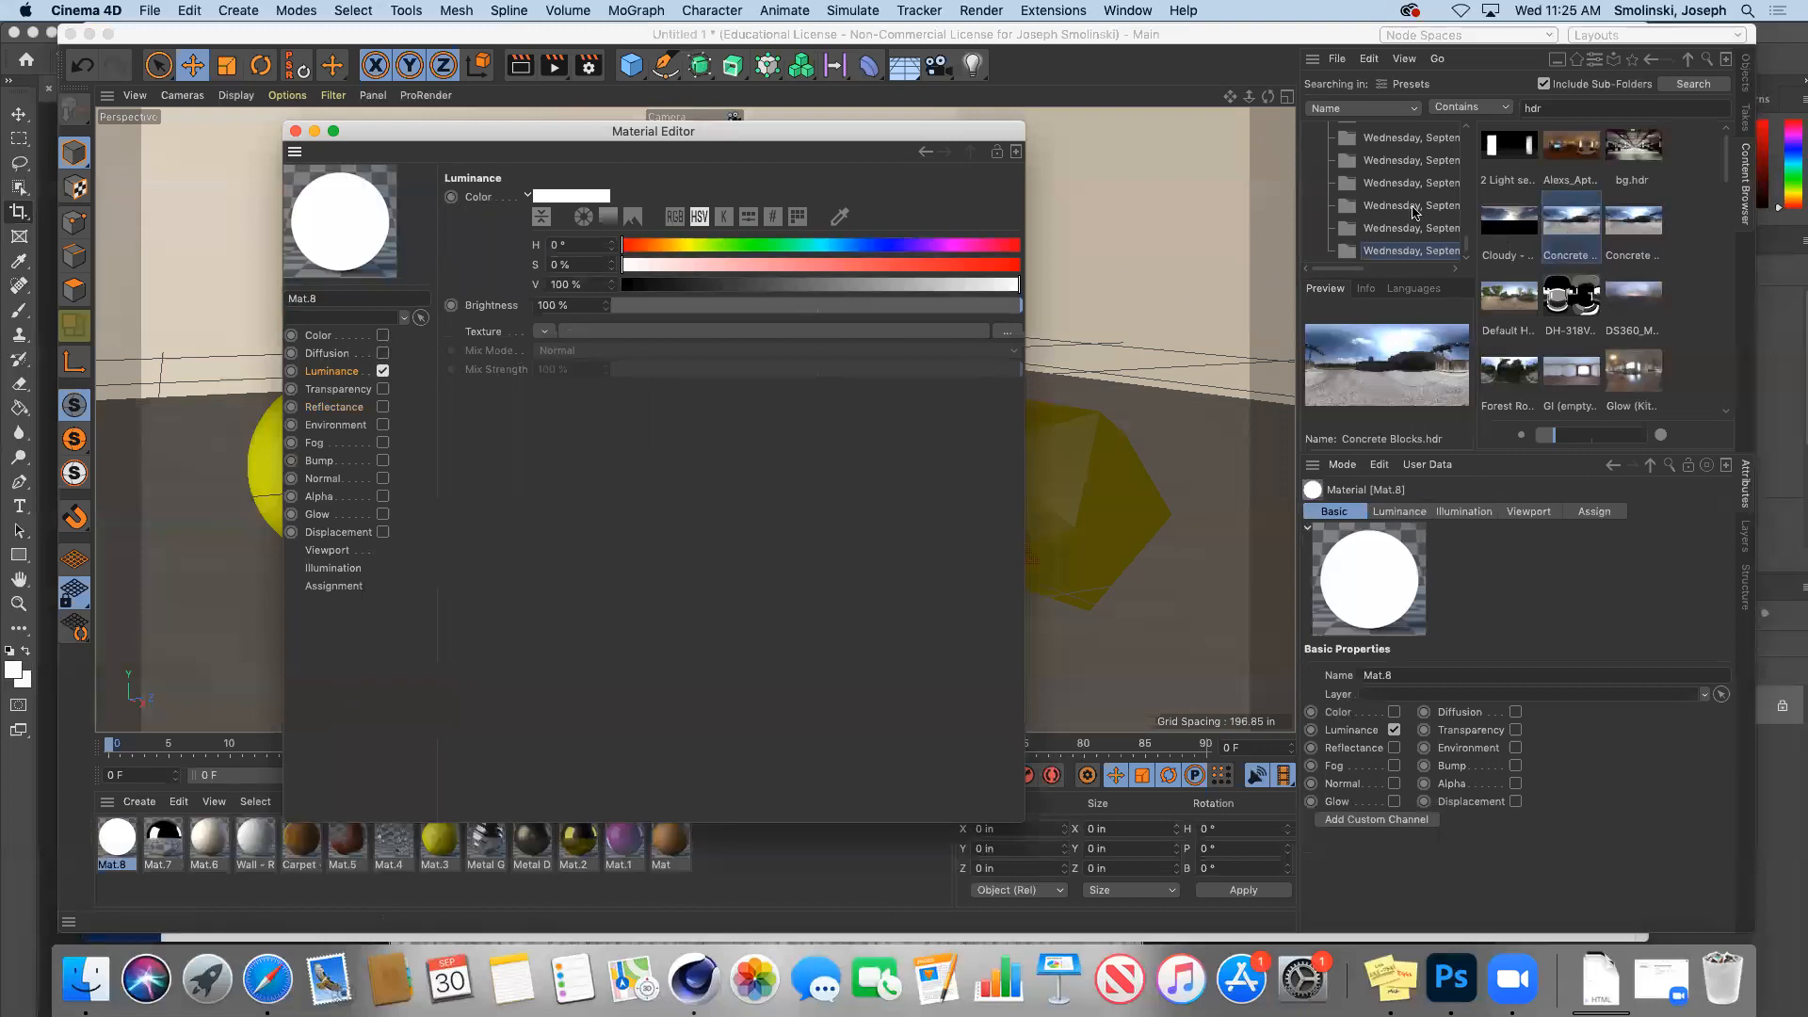
Step: Load Concrete Blocks.hdr as Mat.8's luminance texture and apply Mat.8 to the Sky
{"action": "left_click", "coordinate": [1571, 220]}
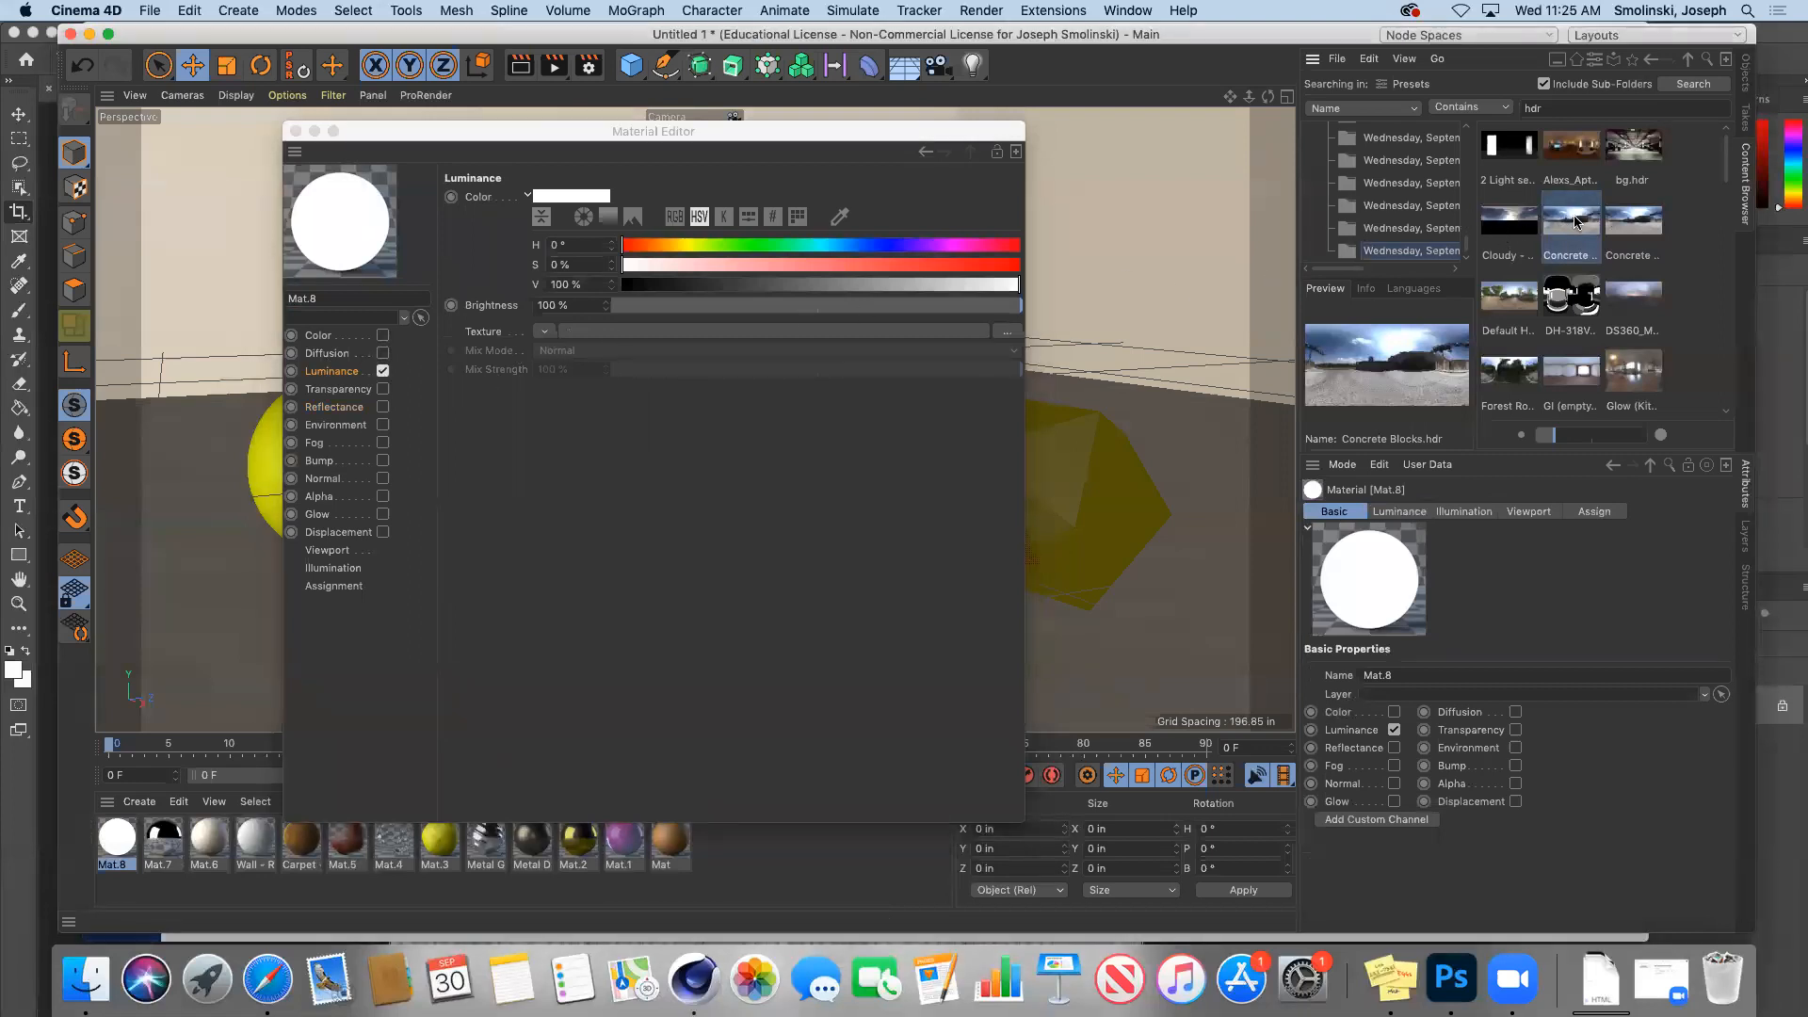
{"action": "left_click_drag", "start_coordinate": [1578, 221], "coordinate": [790, 337]}
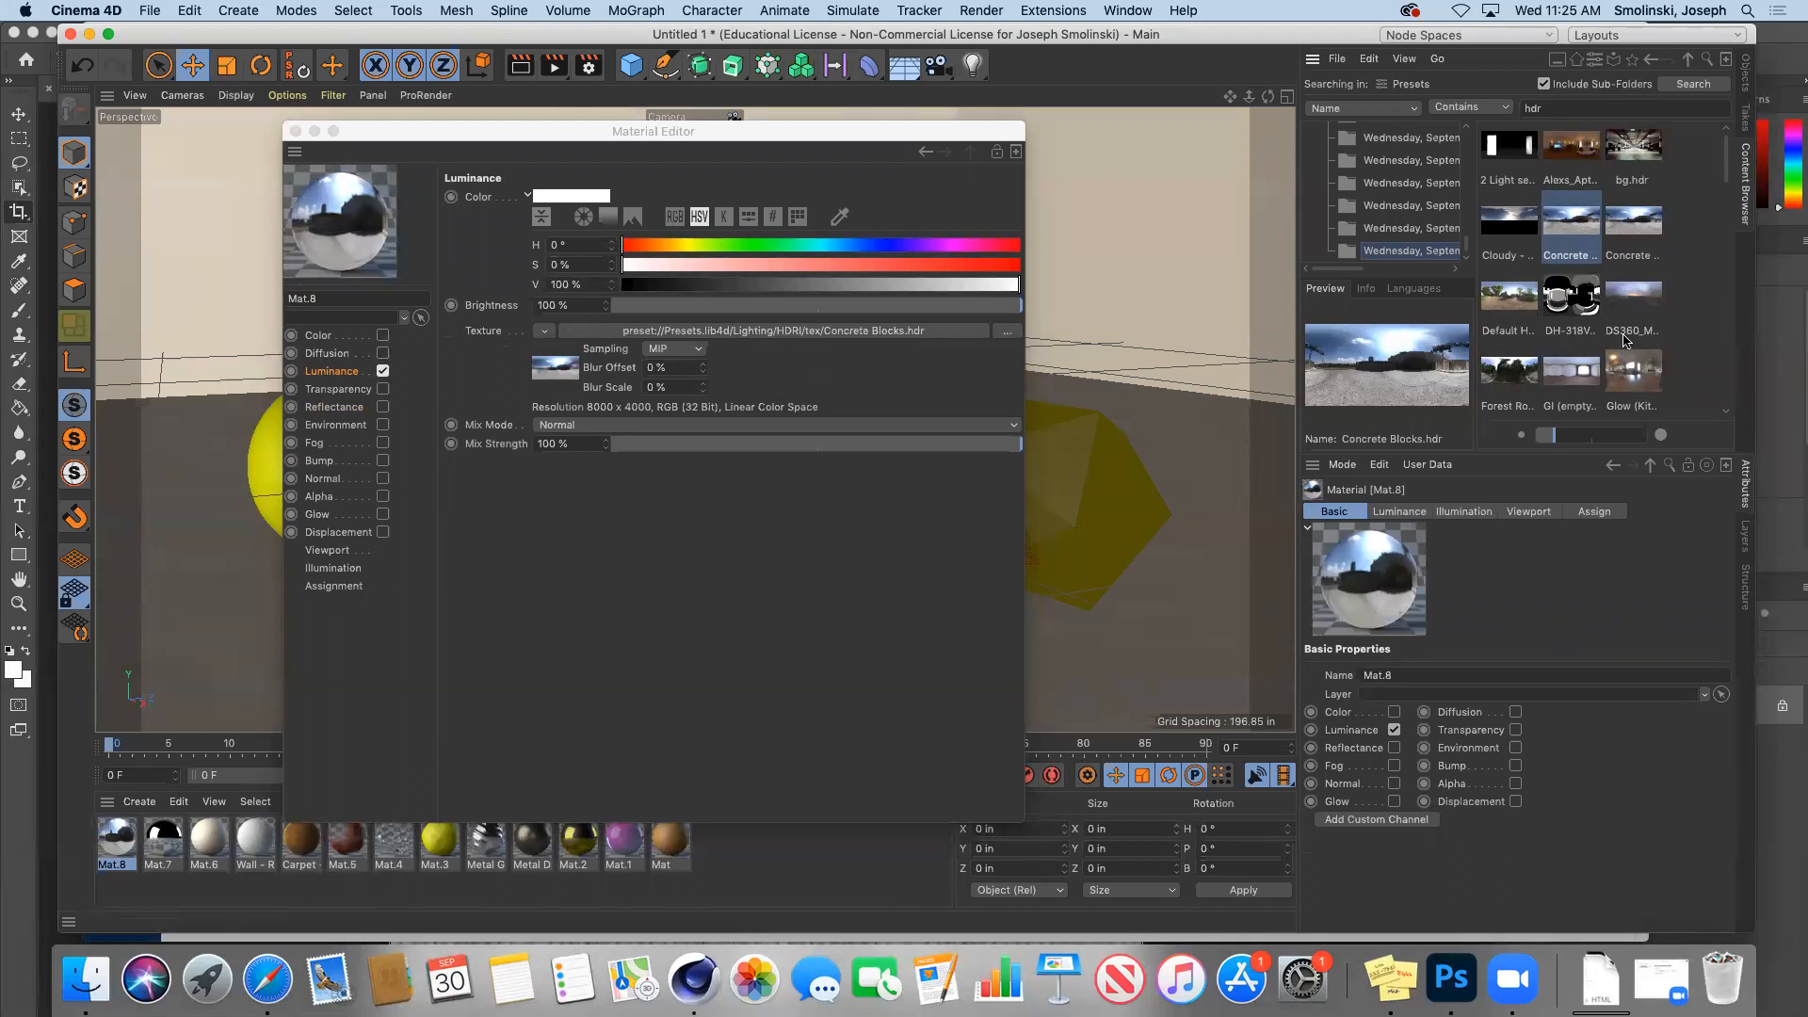
{"action": "left_click", "coordinate": [294, 132]}
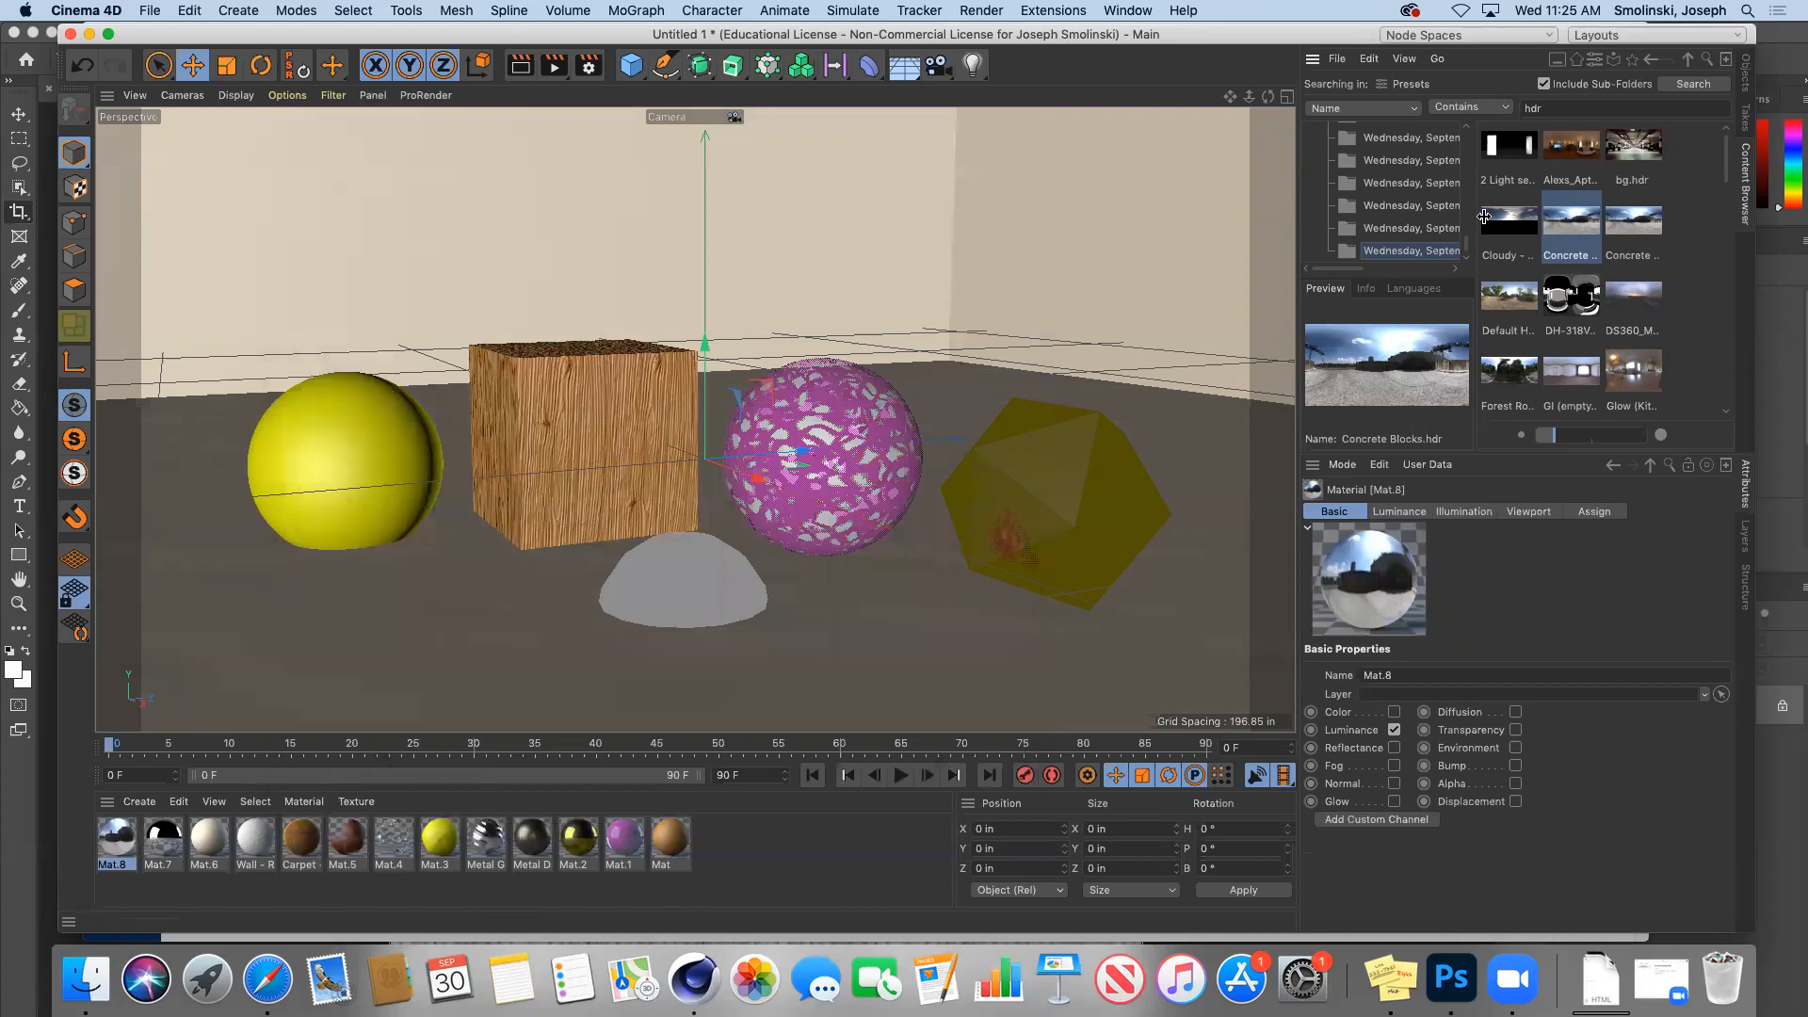
{"action": "left_click", "coordinate": [1746, 74]}
{"action": "left_click_drag", "start_coordinate": [120, 843], "coordinate": [1344, 83]}
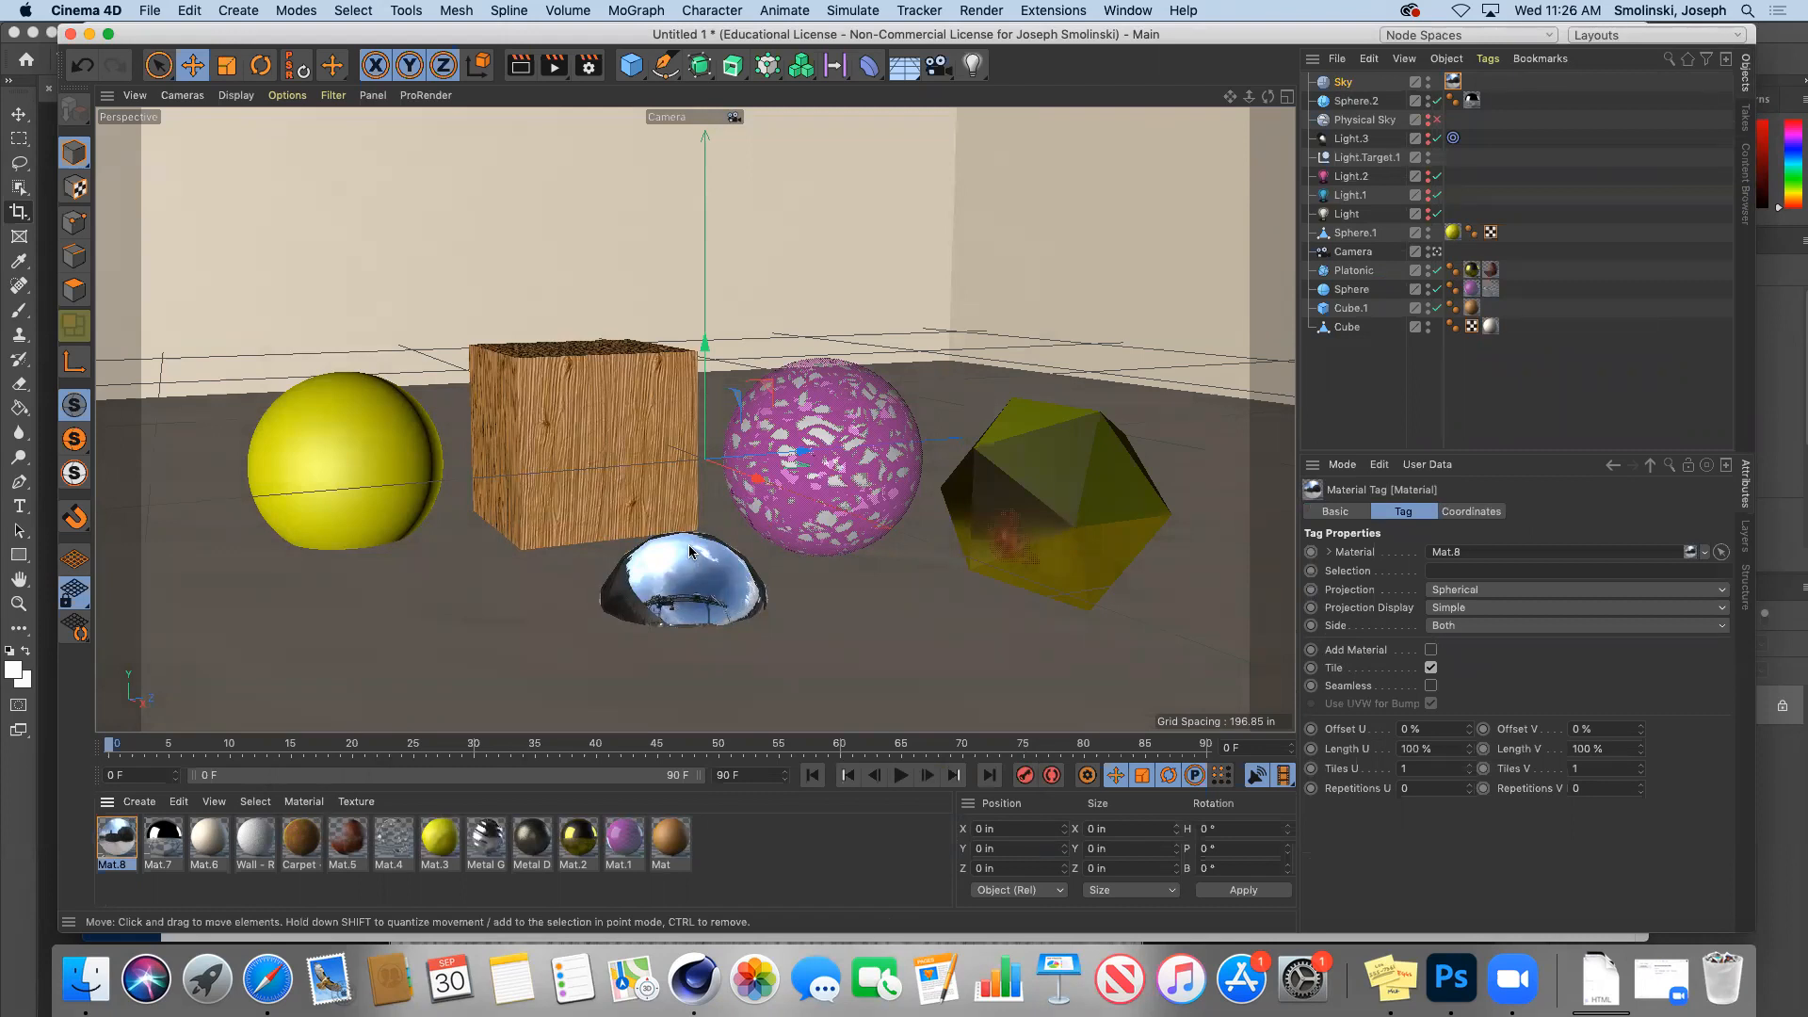
Step: Add Global Illumination to the render settings using the Exterior - HDR Image preset
{"action": "left_click", "coordinate": [588, 66]}
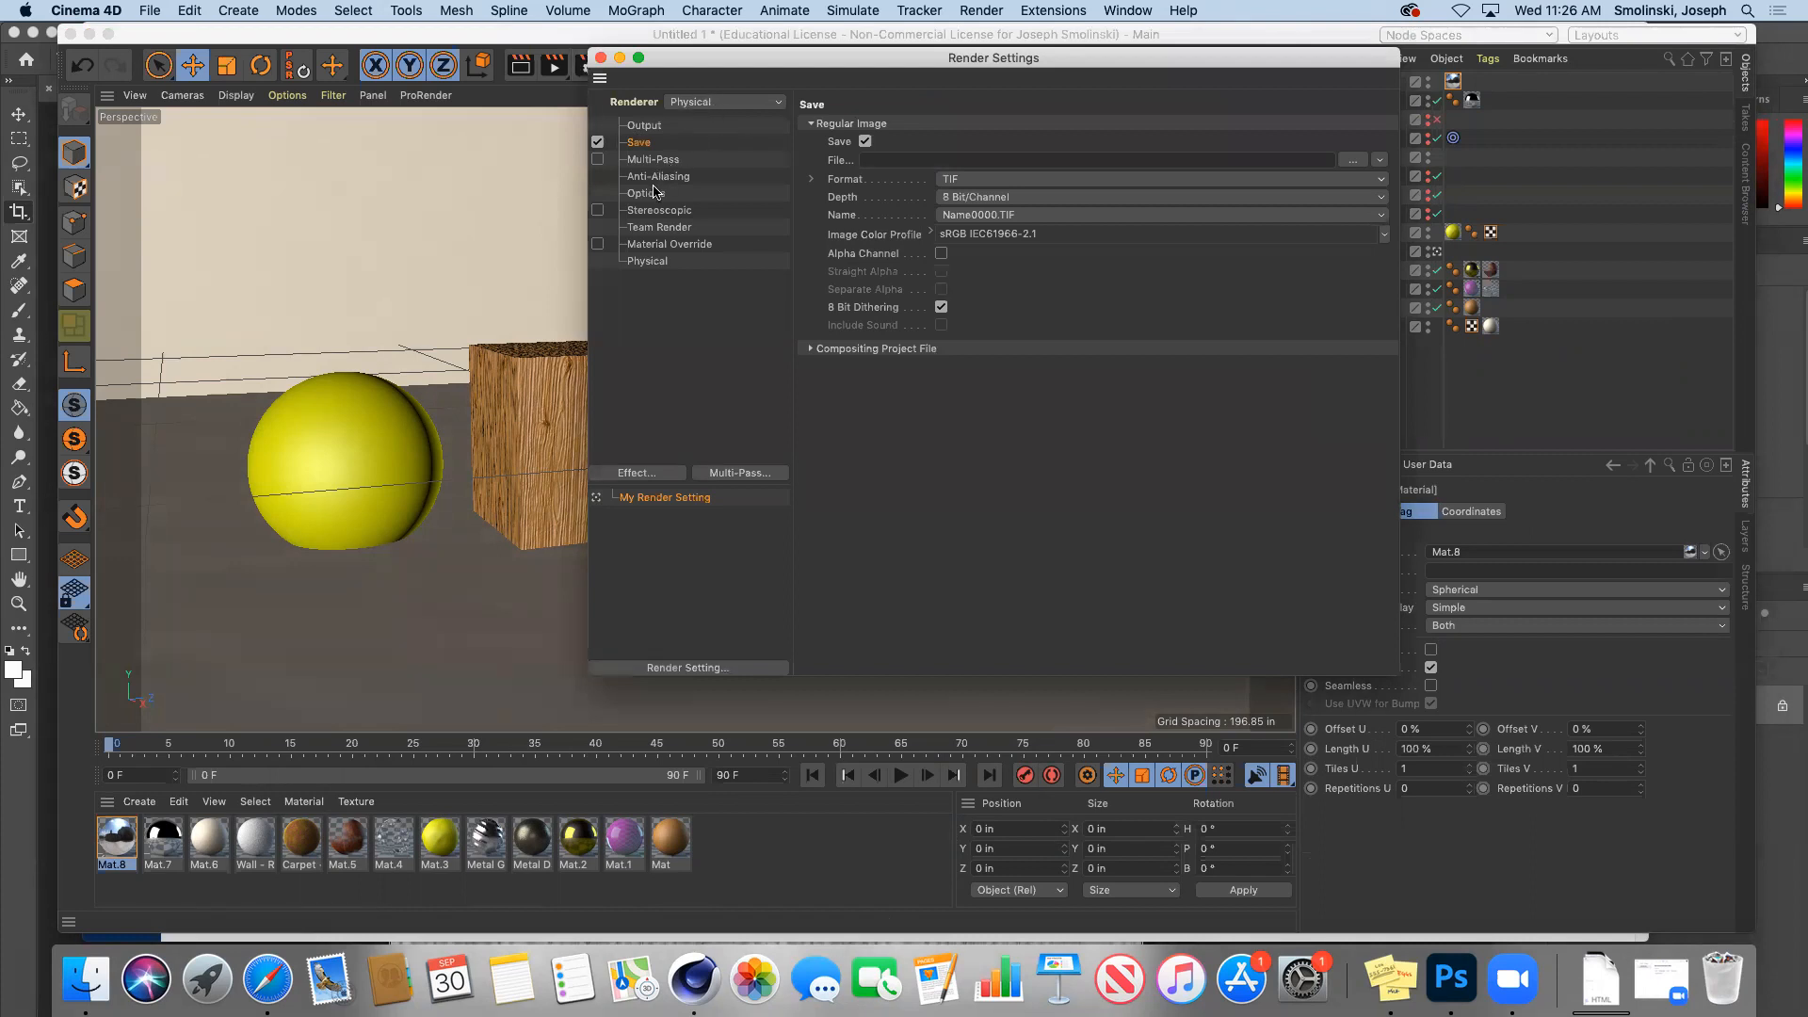
{"action": "left_click", "coordinate": [645, 473]}
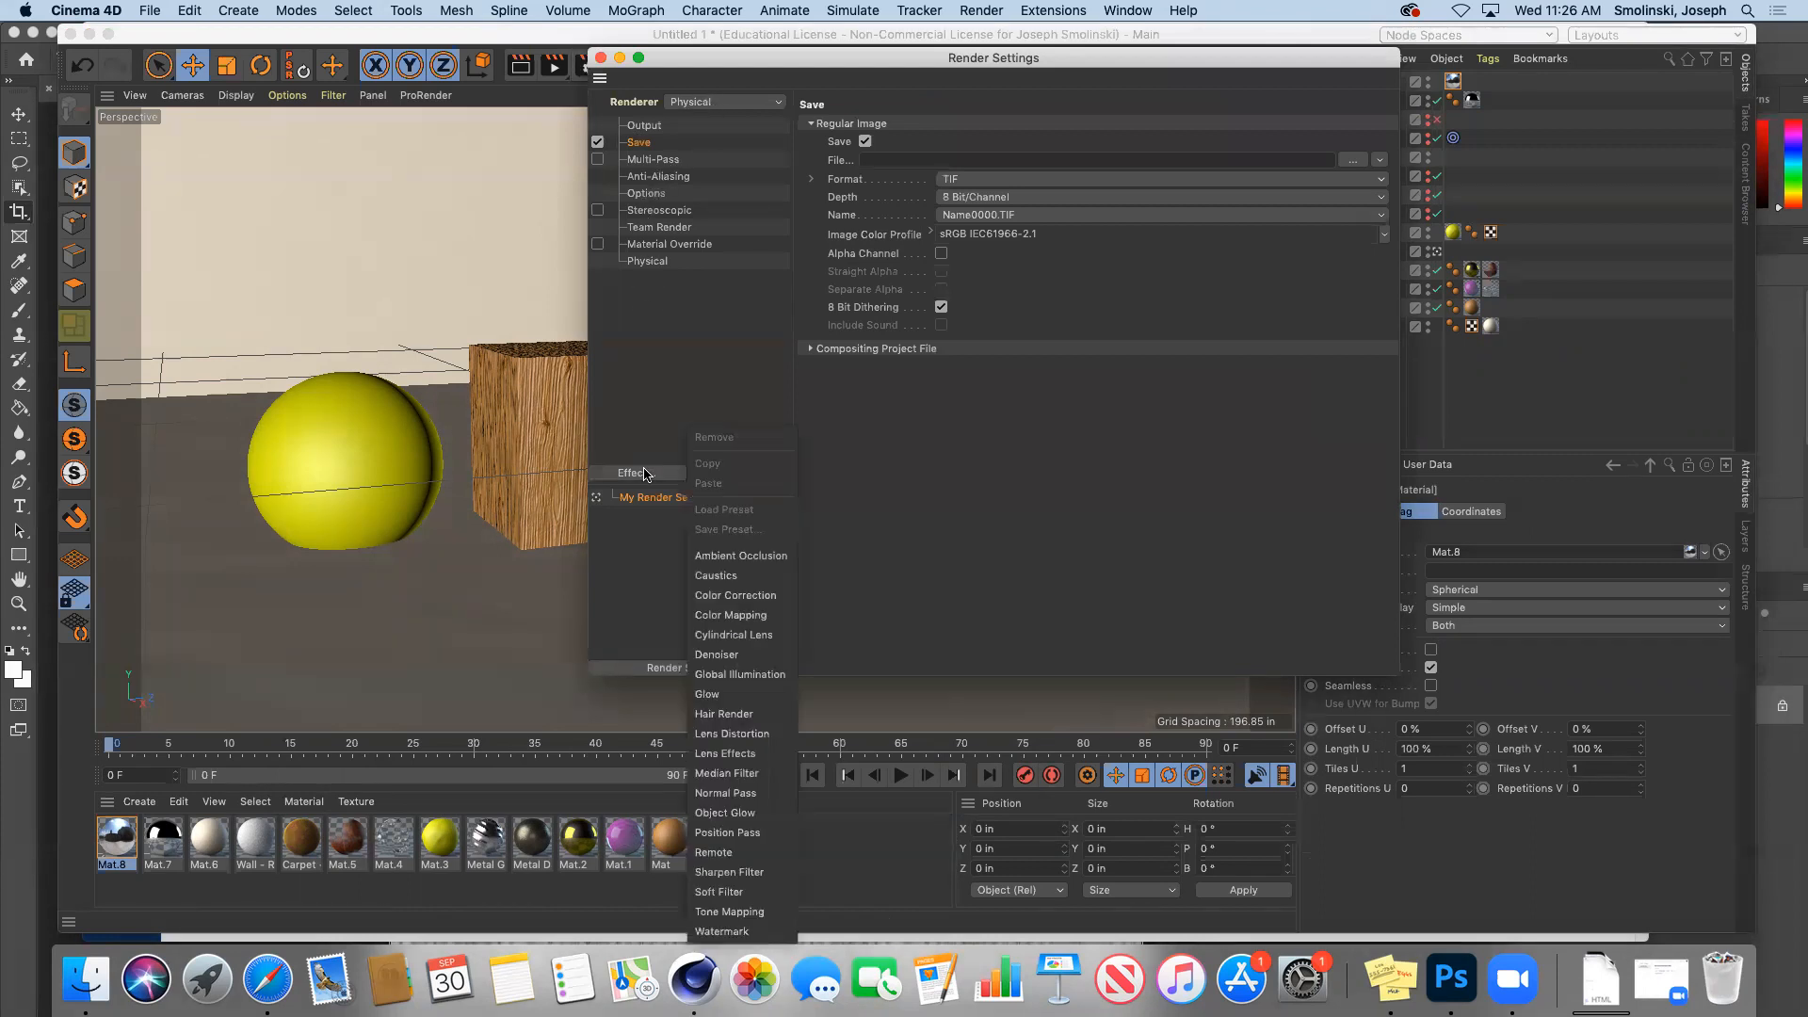
{"action": "left_click", "coordinate": [740, 676]}
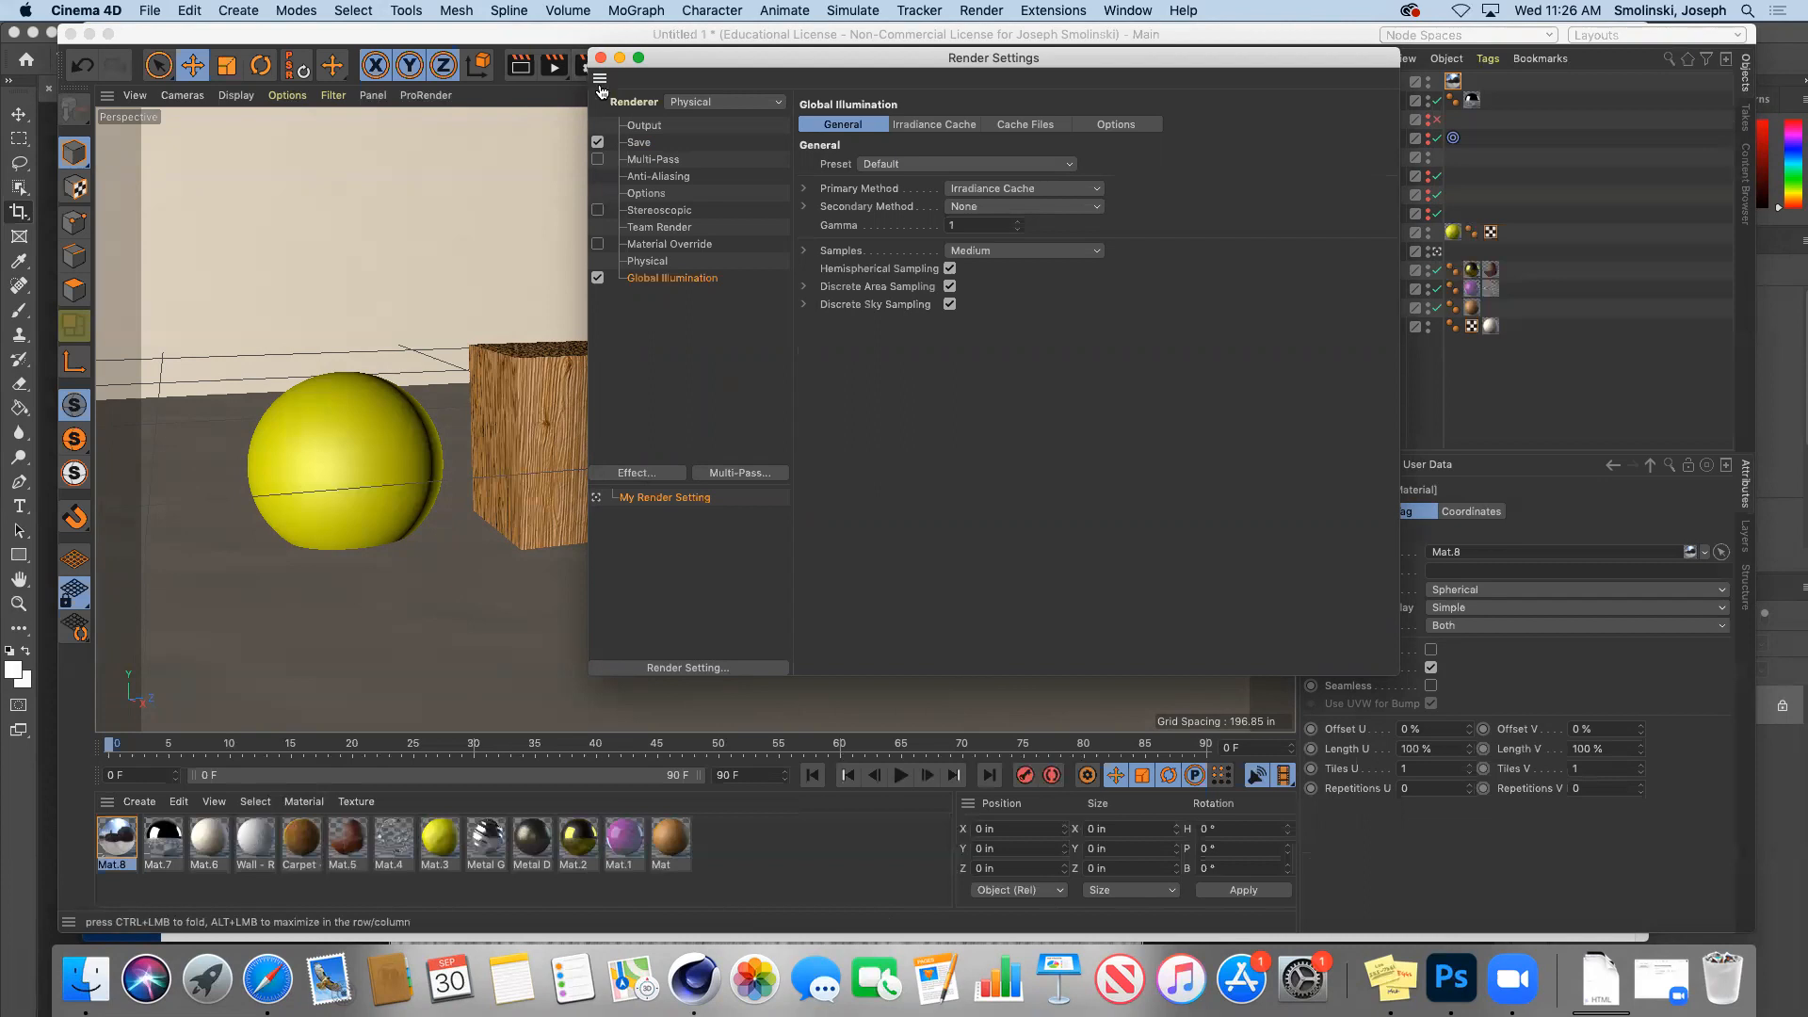
{"action": "left_click", "coordinate": [892, 167]}
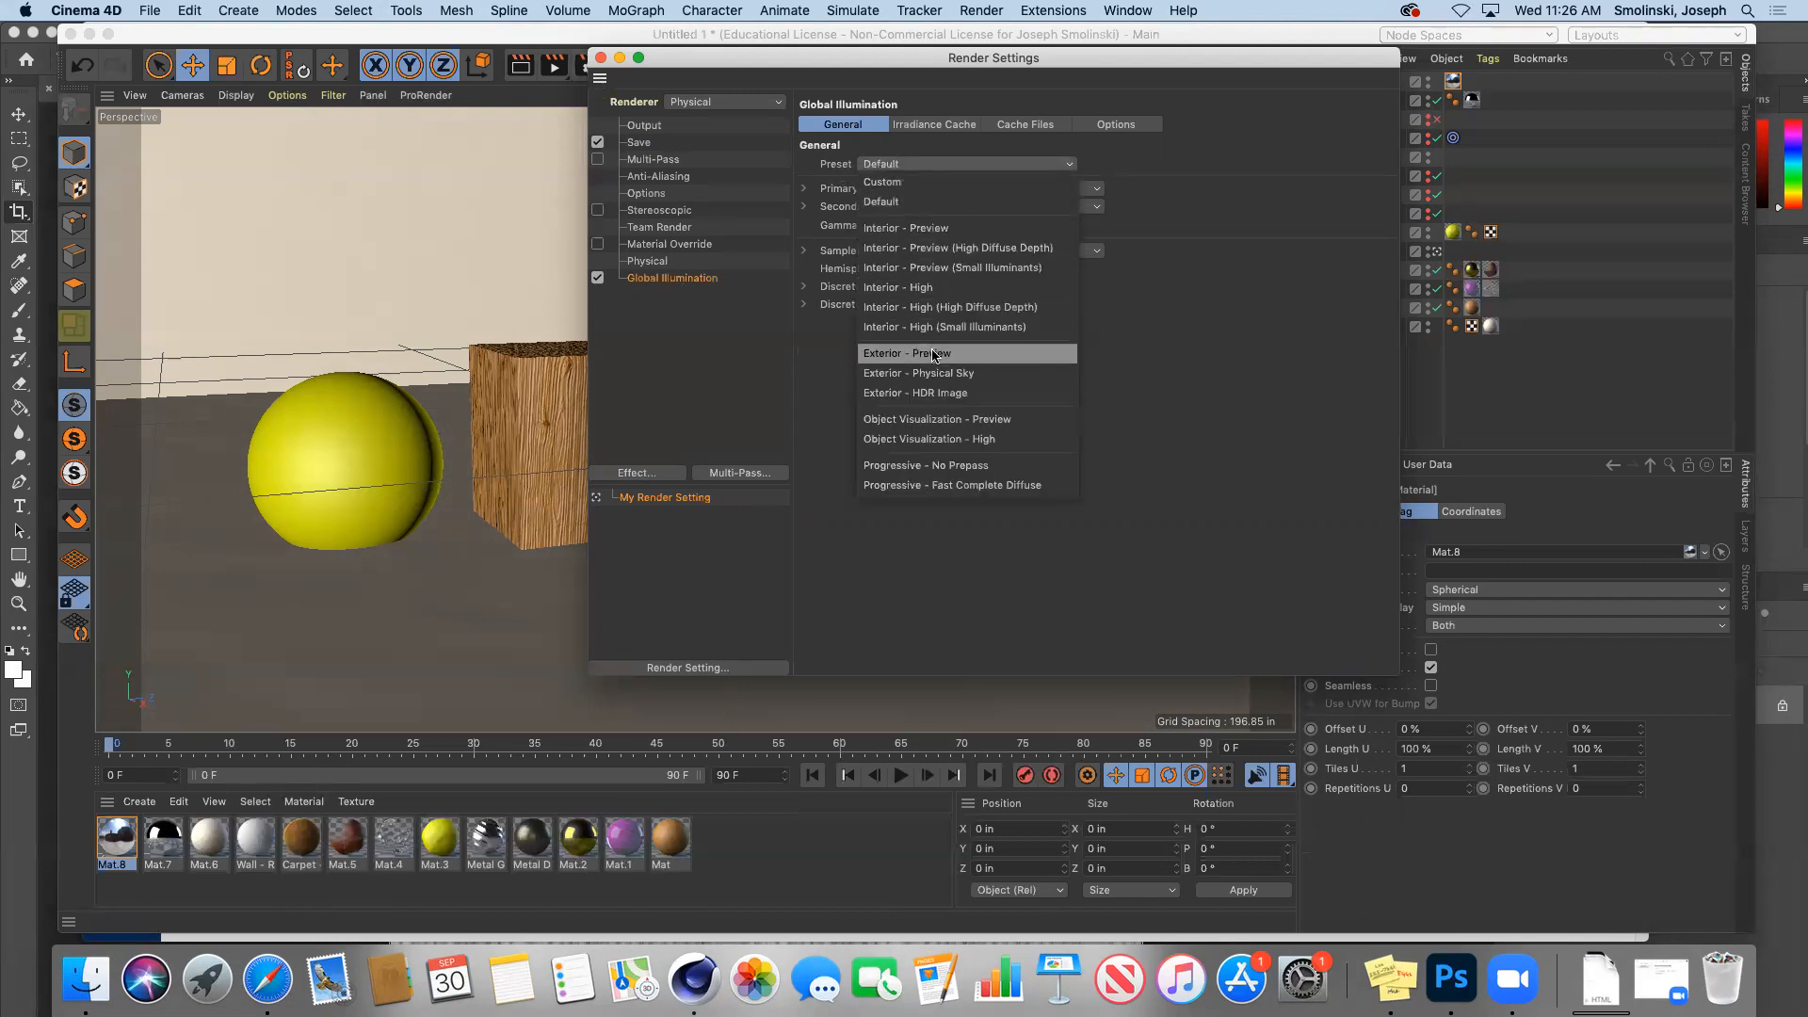
{"action": "left_click", "coordinate": [965, 396]}
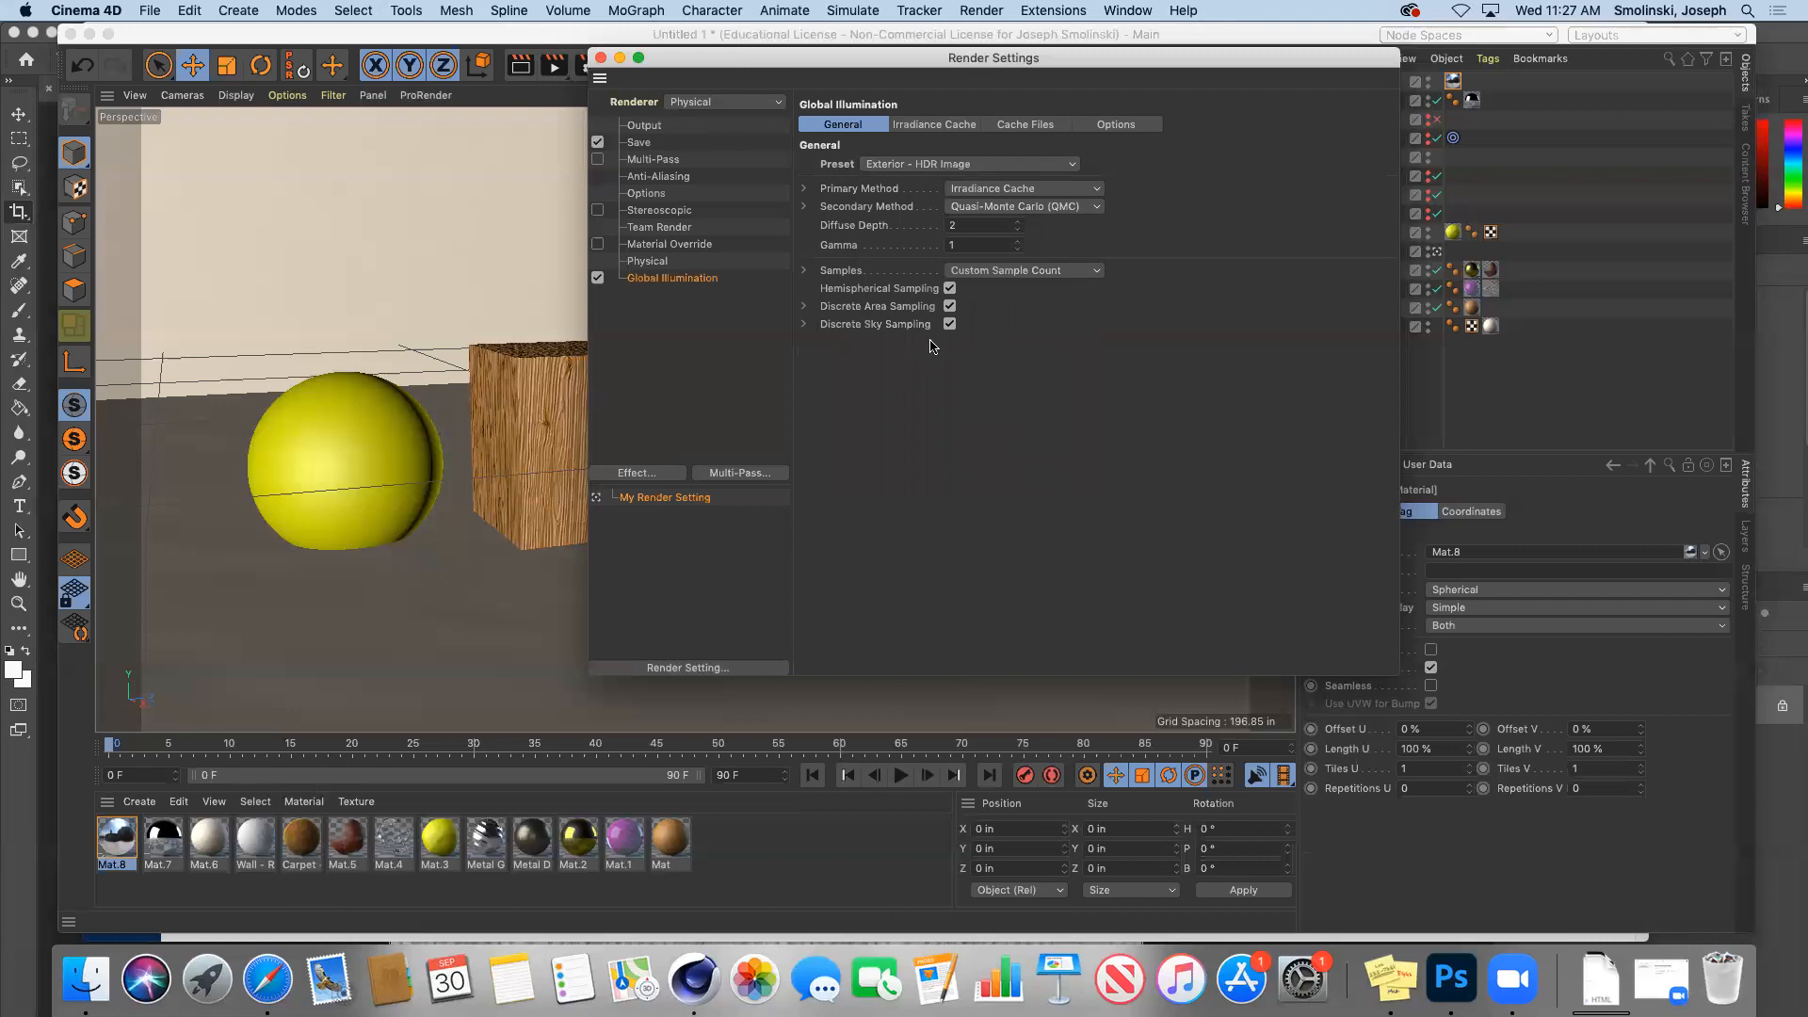
{"action": "left_click", "coordinate": [601, 58]}
Step: Render the HDR-lit Global Illumination scene, enlarge it, and compare it with an earlier render
{"action": "left_click", "coordinate": [553, 66]}
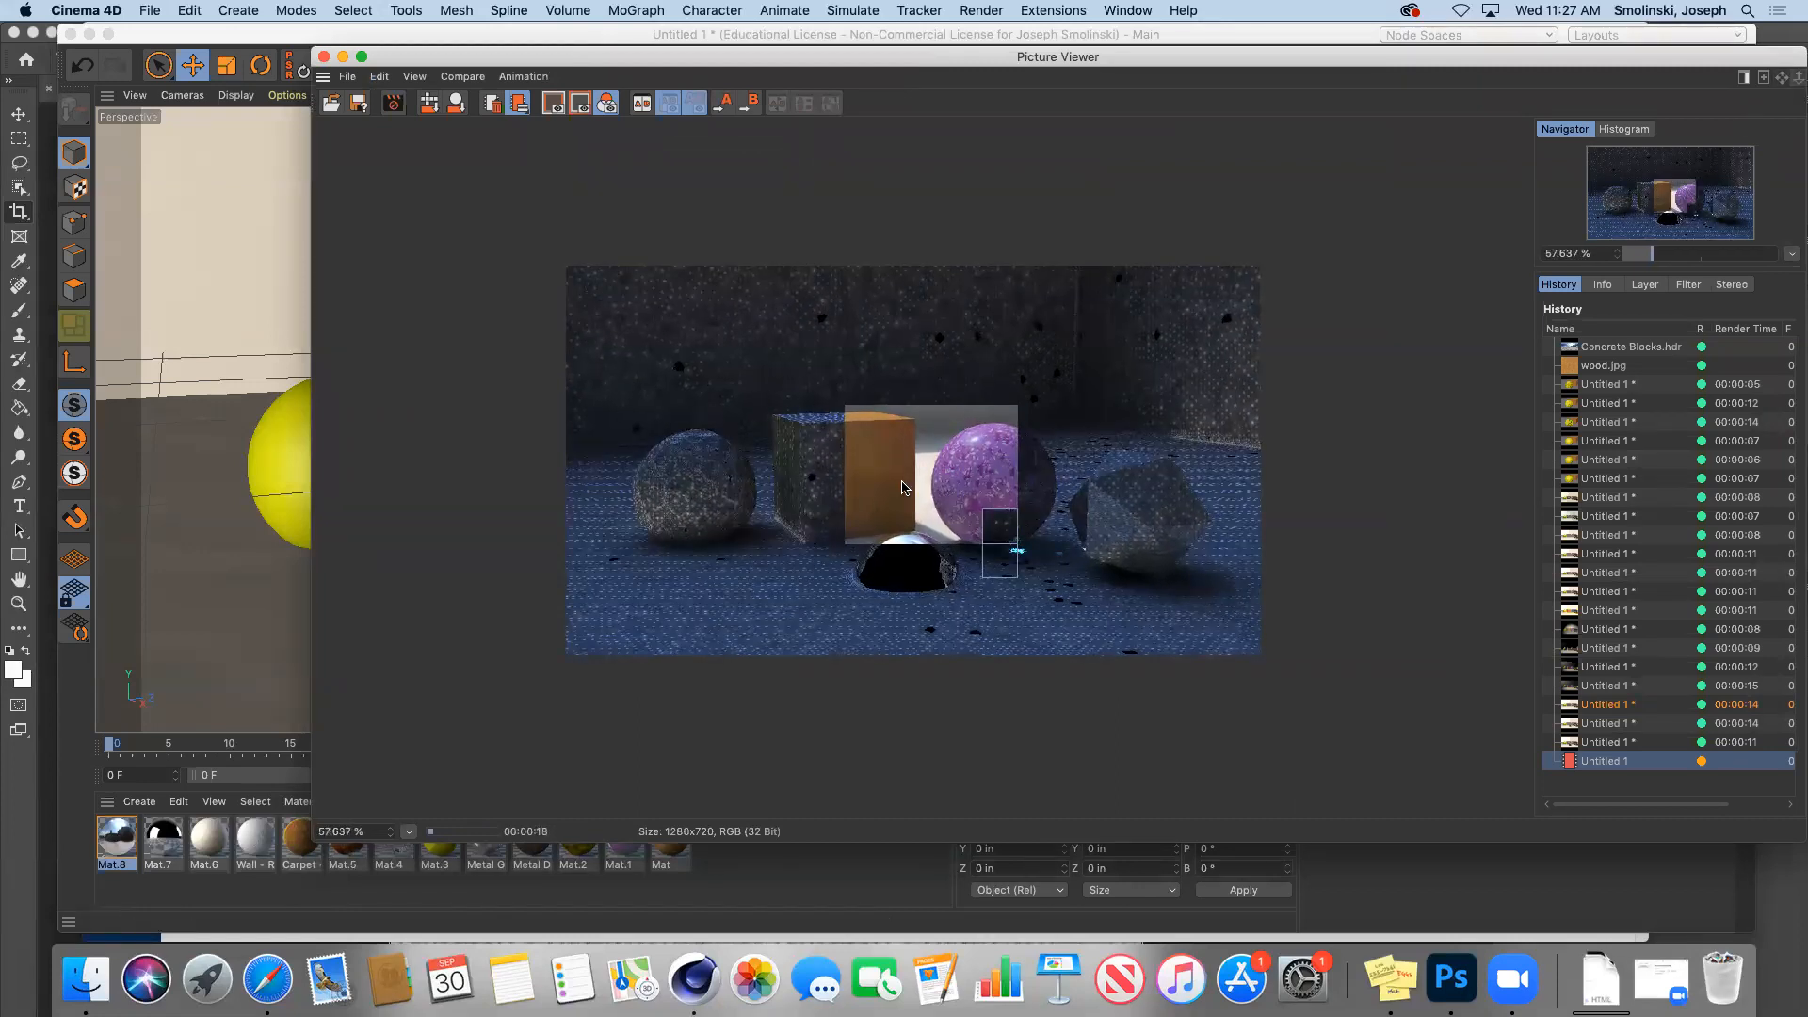
{"action": "left_click_drag", "start_coordinate": [1798, 77], "coordinate": [1797, 10]}
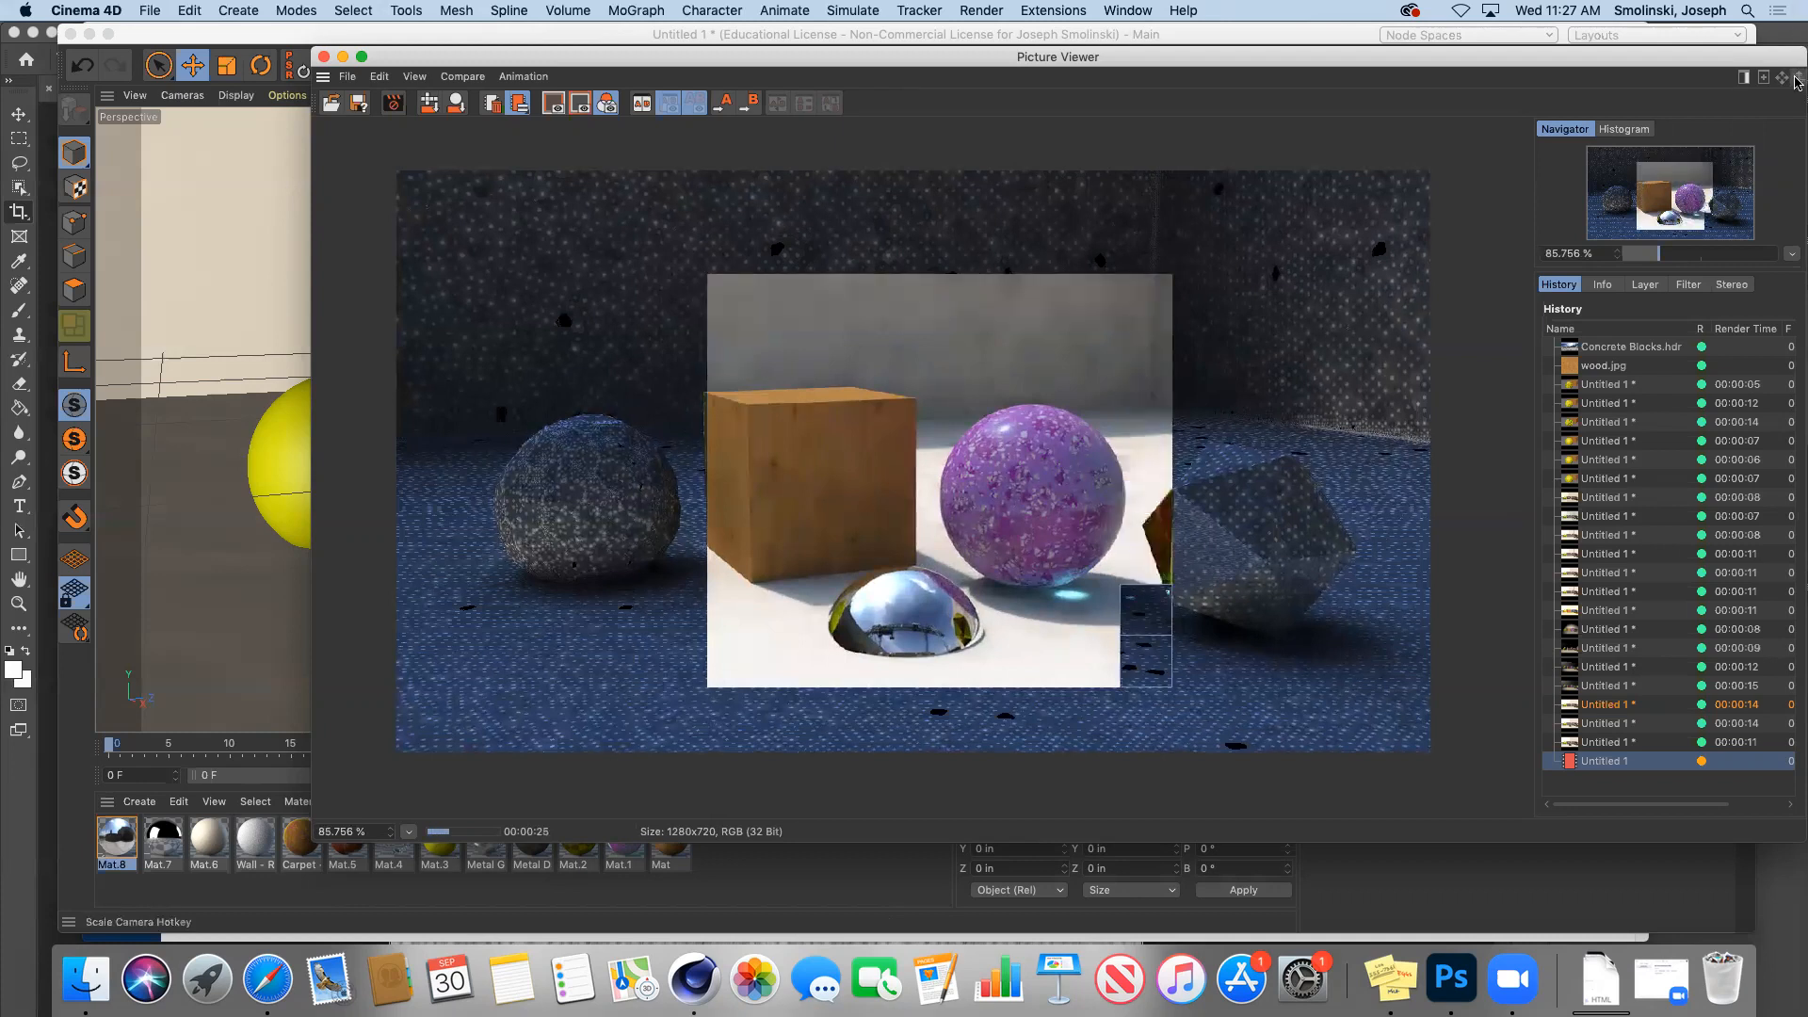
{"action": "left_click_drag", "start_coordinate": [1799, 77], "coordinate": [1799, 38]}
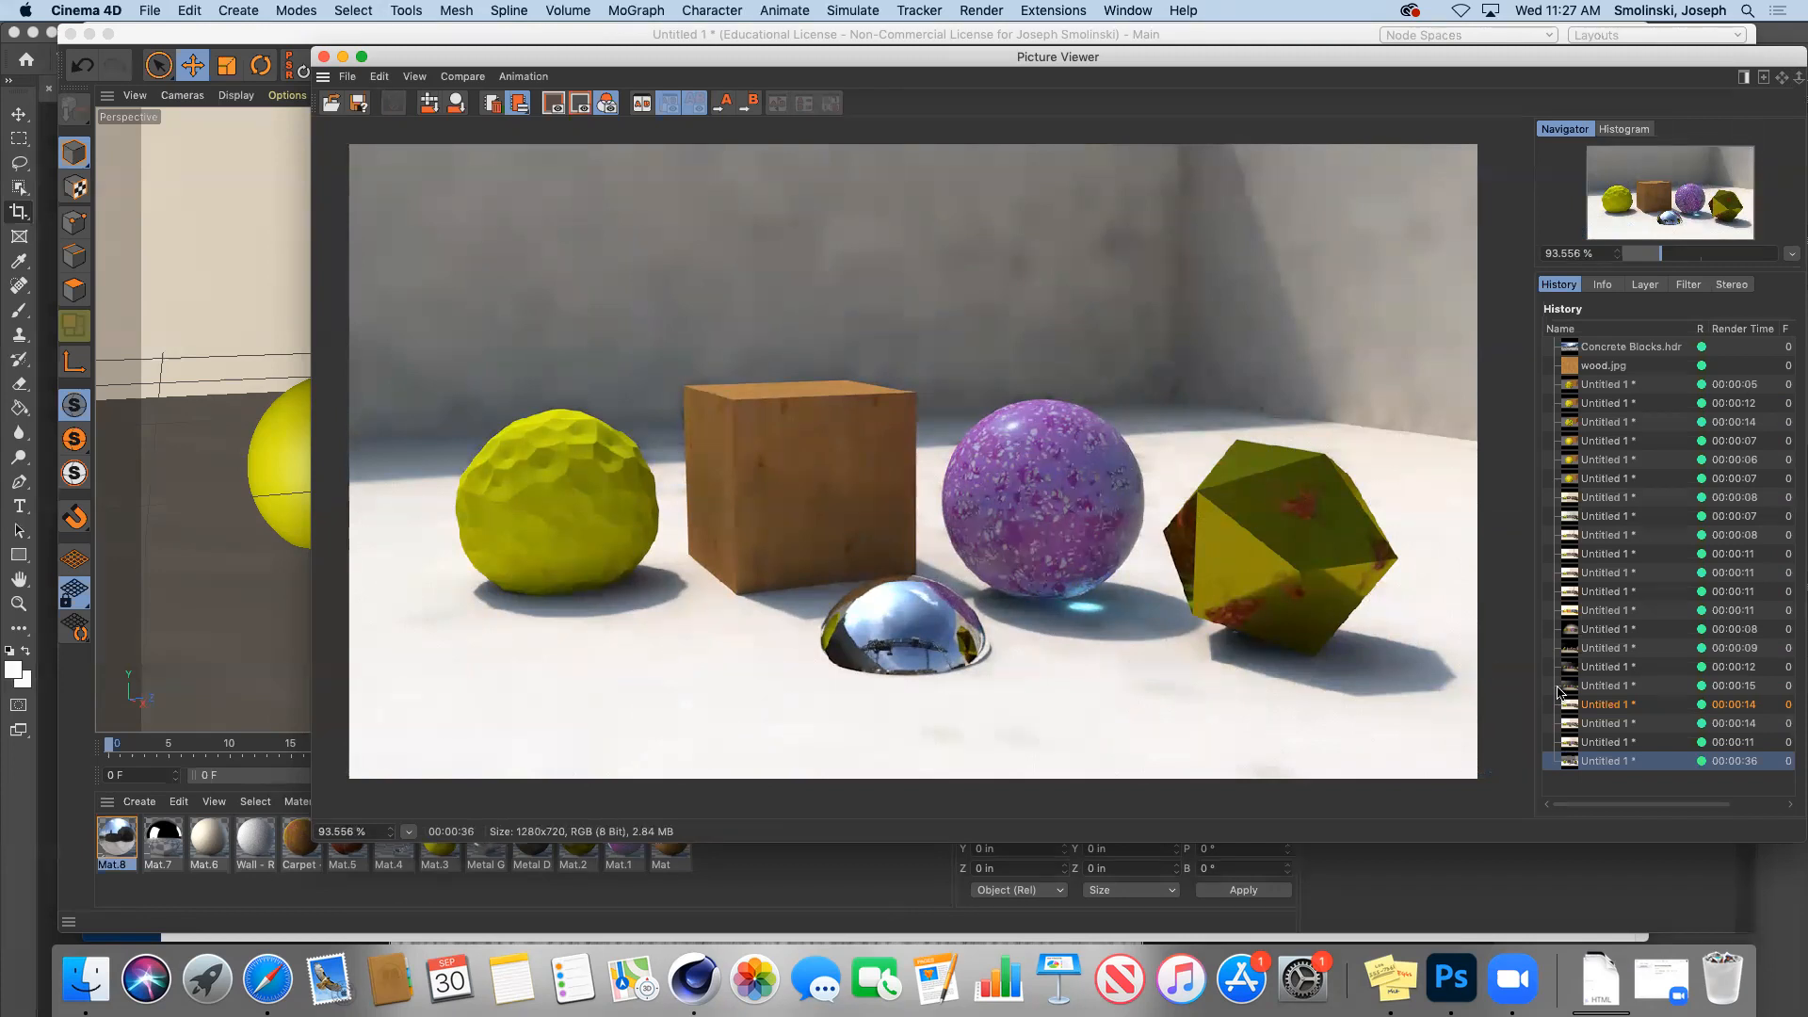
{"action": "left_click", "coordinate": [1598, 574]}
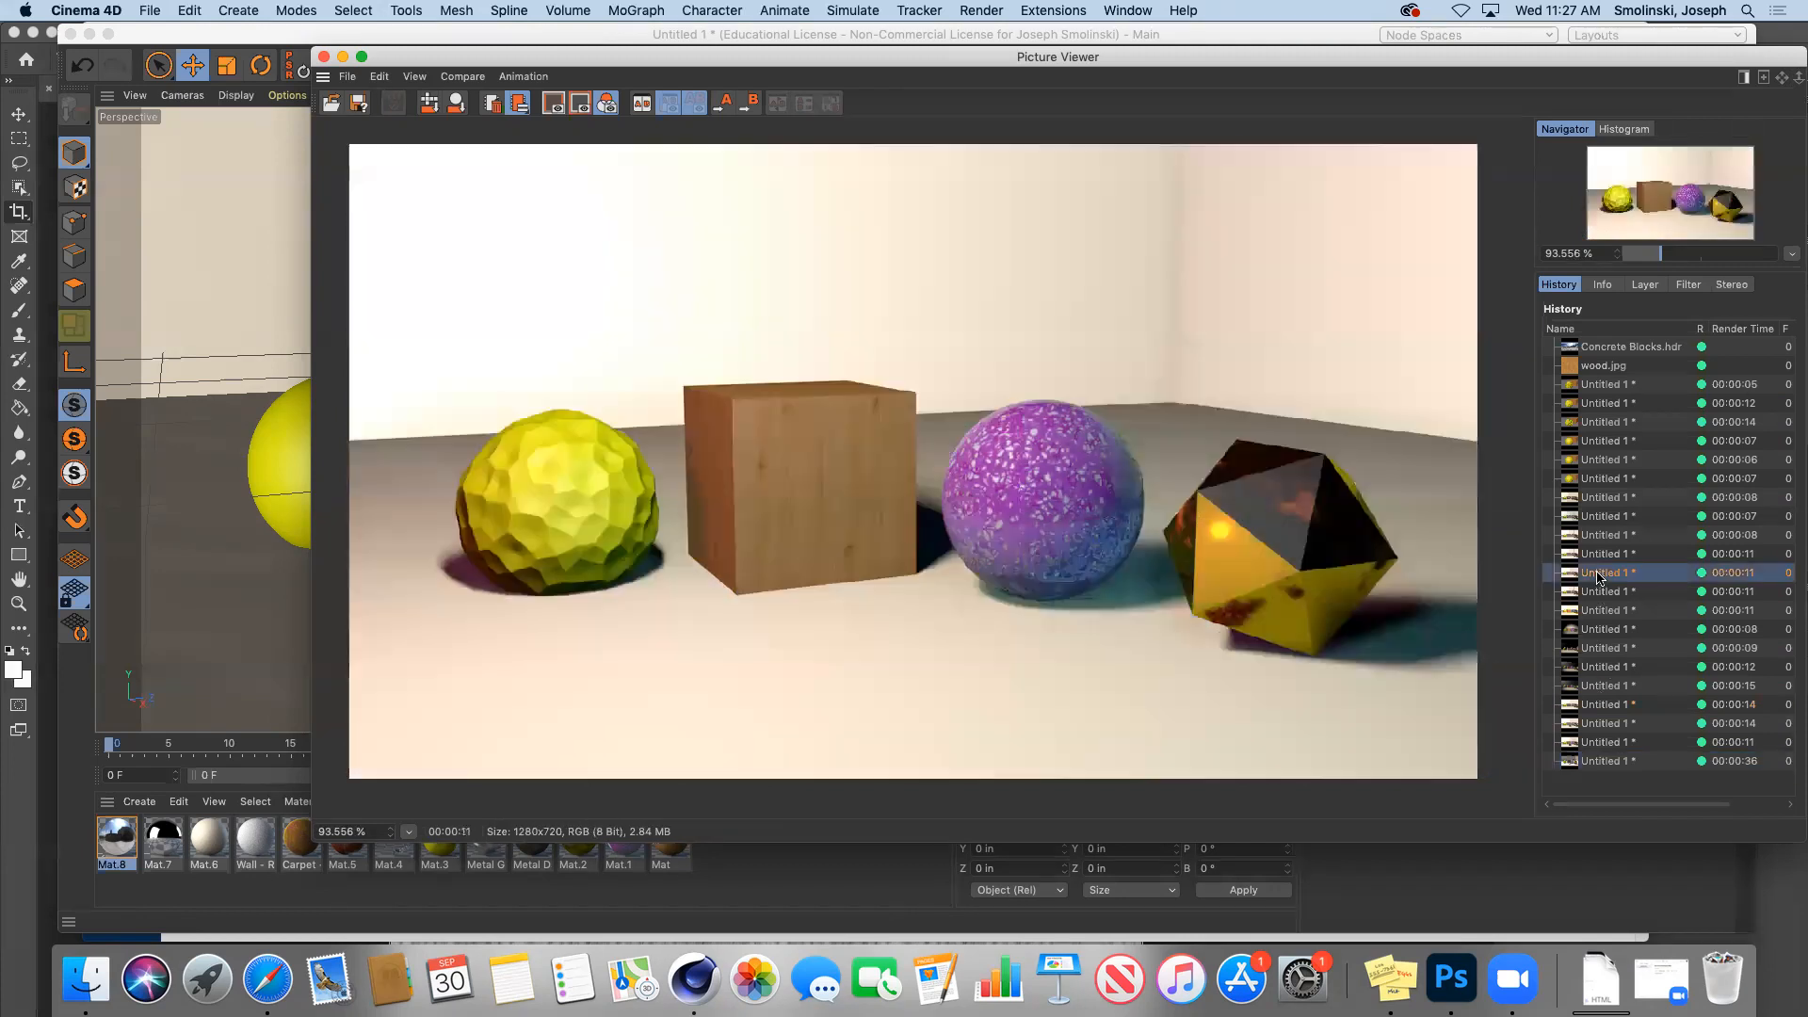
{"action": "left_click", "coordinate": [1608, 762]}
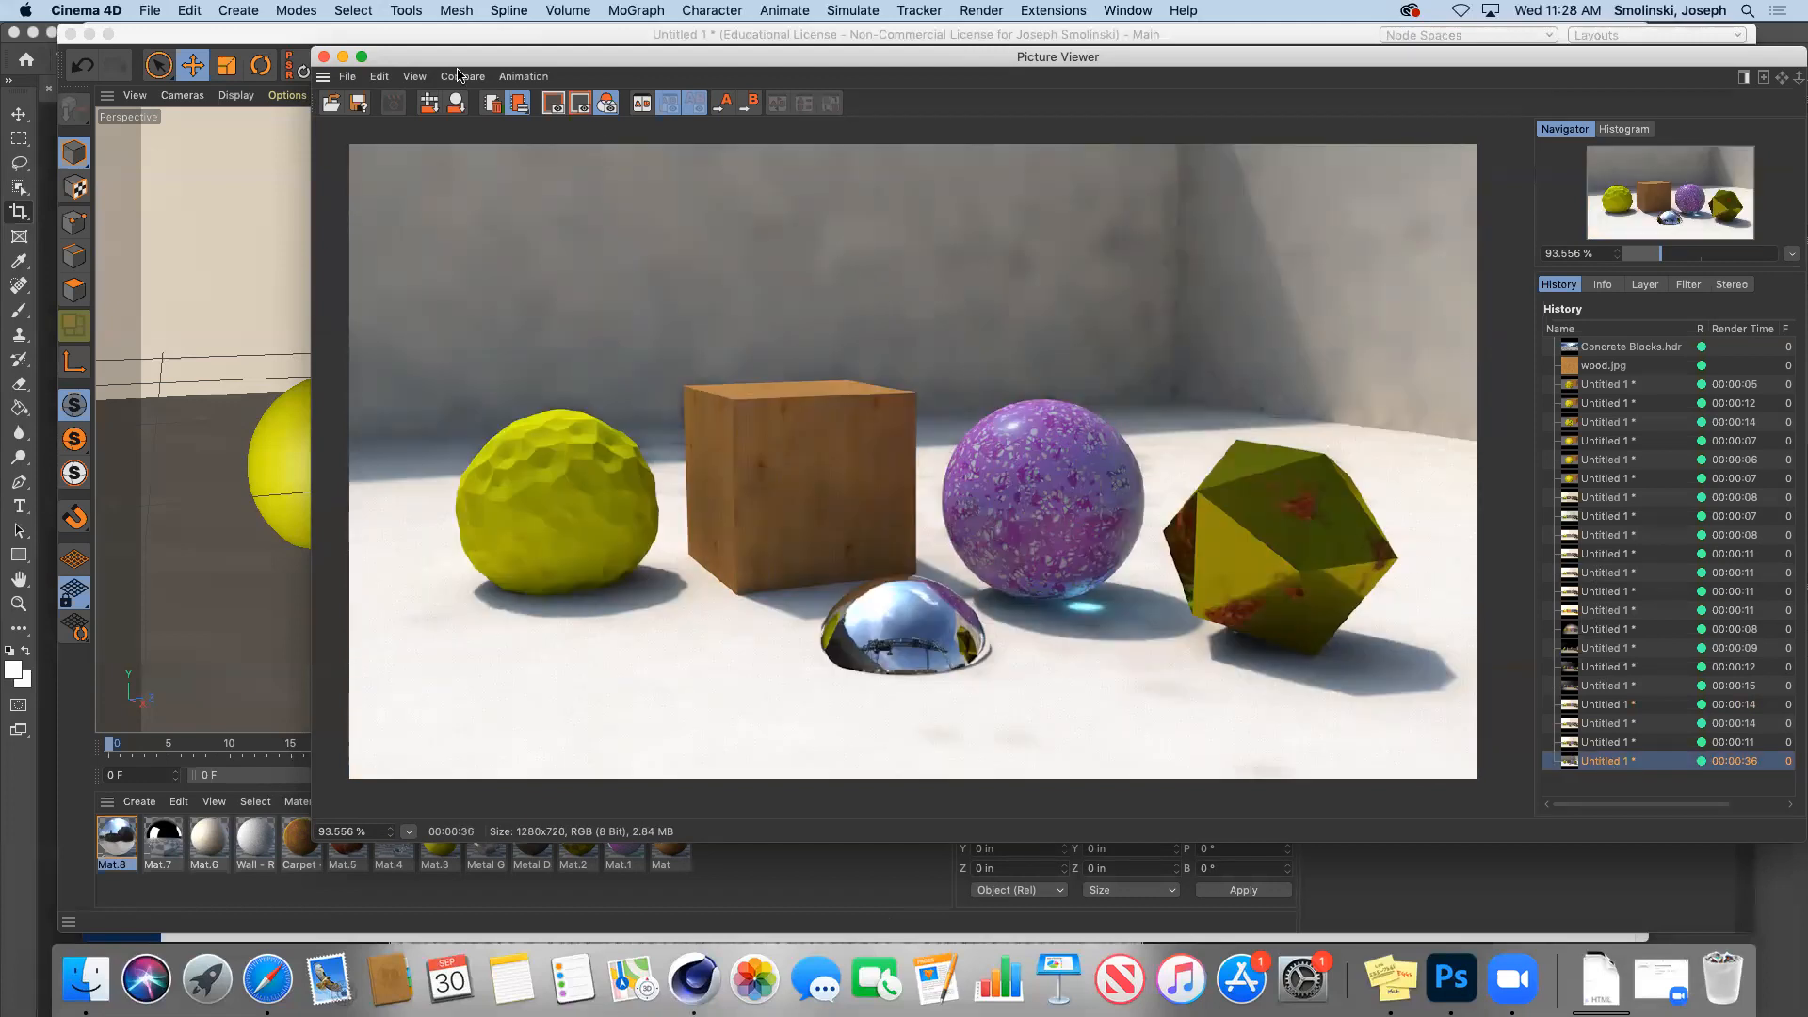
{"action": "left_click", "coordinate": [343, 58]}
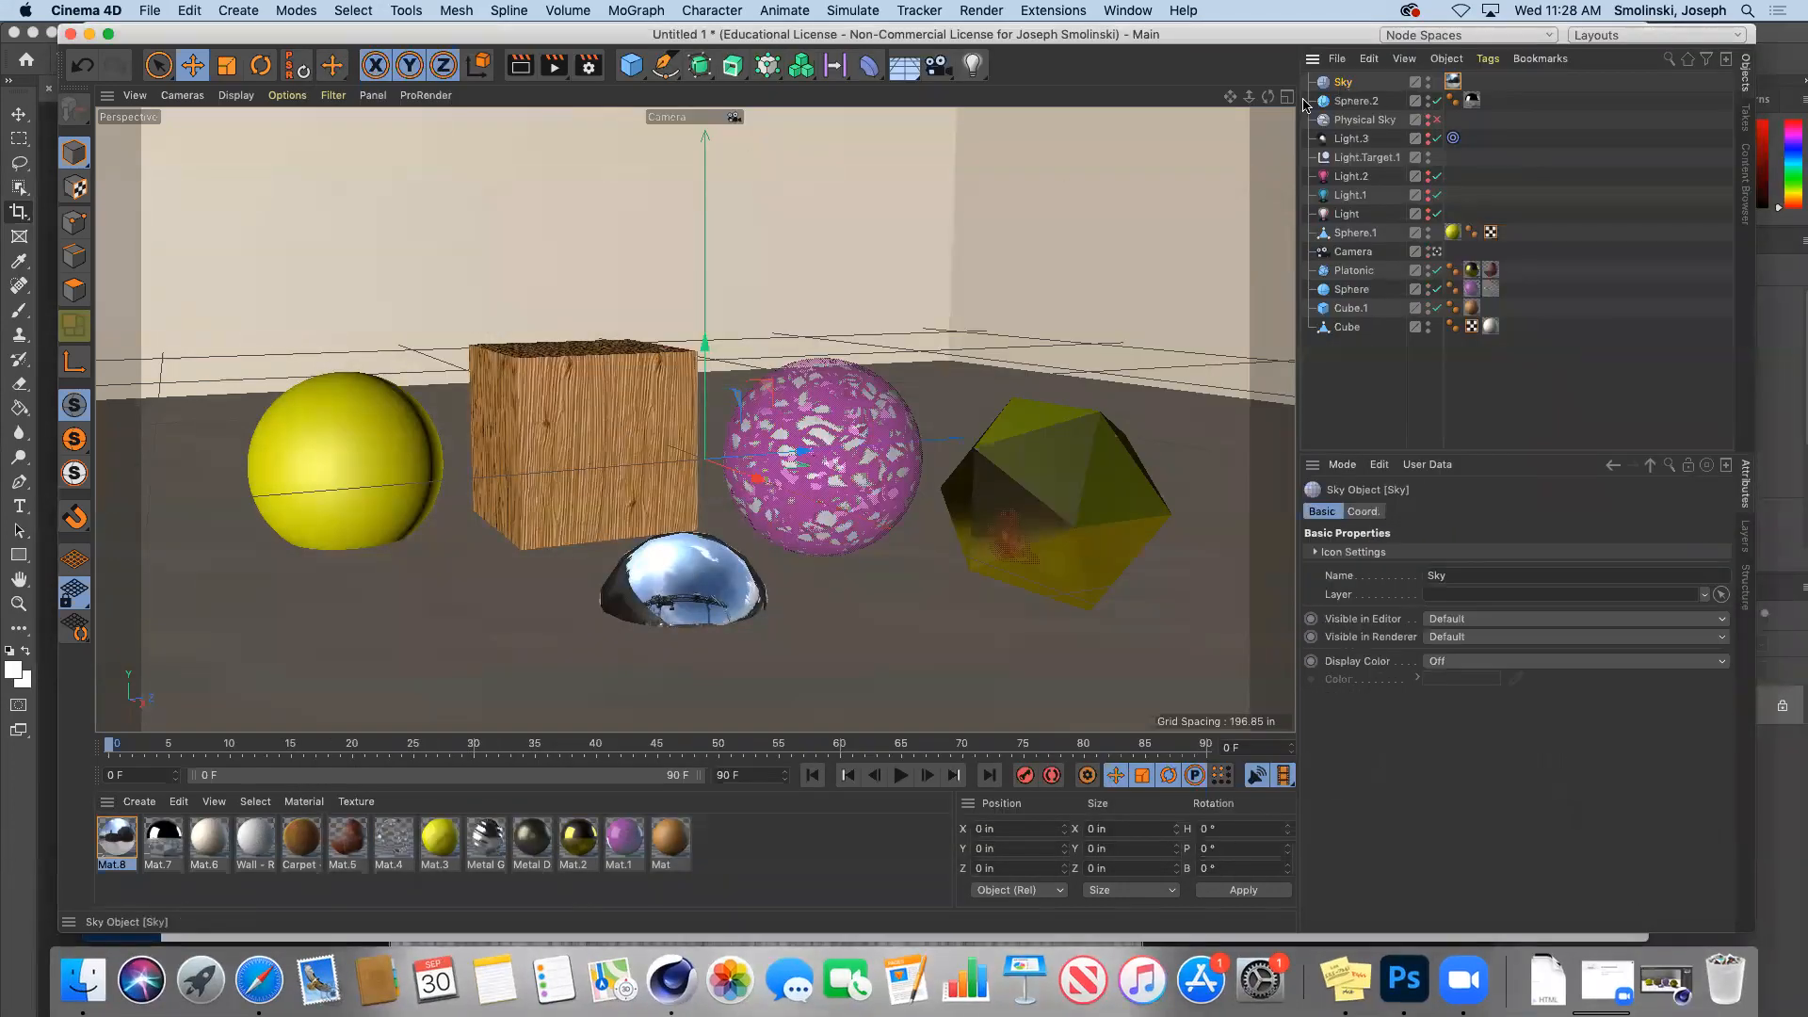
Step: Rotate the Sky to a 103.122° heading, render to the Picture Viewer, then hide the viewer
{"action": "left_click", "coordinate": [259, 65]}
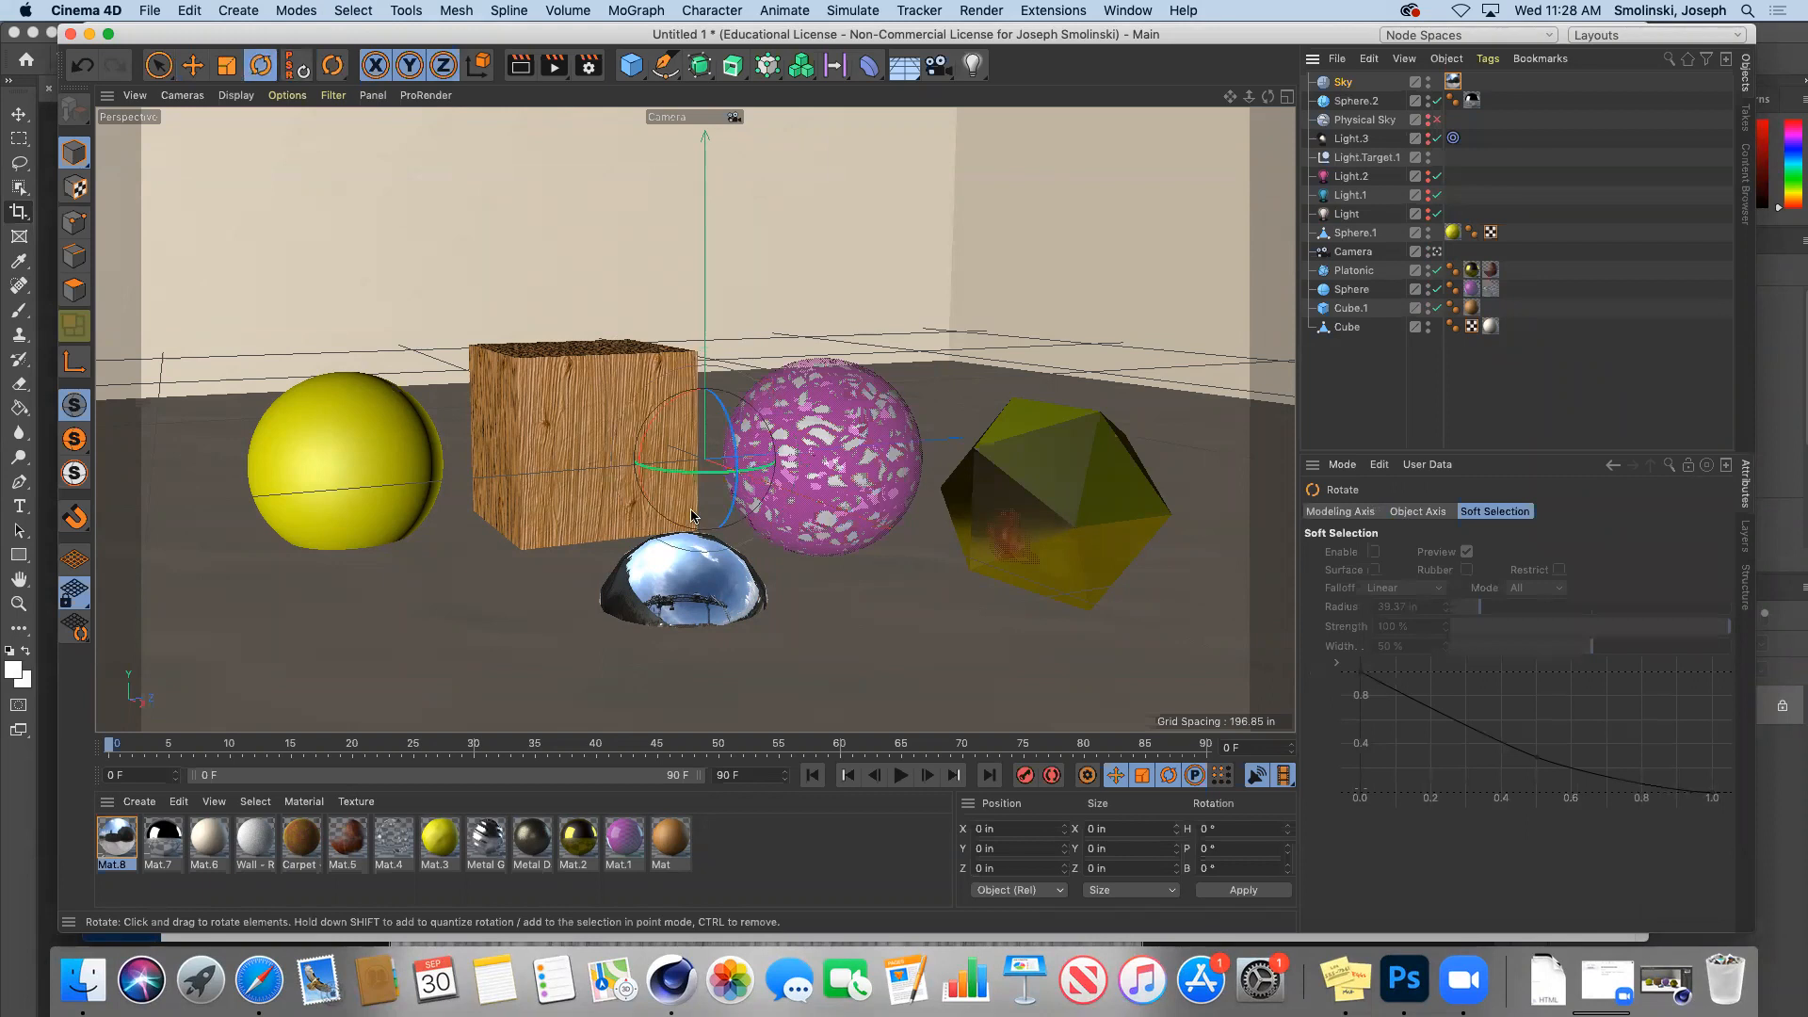
{"action": "left_click_drag", "start_coordinate": [655, 466], "coordinate": [893, 449]}
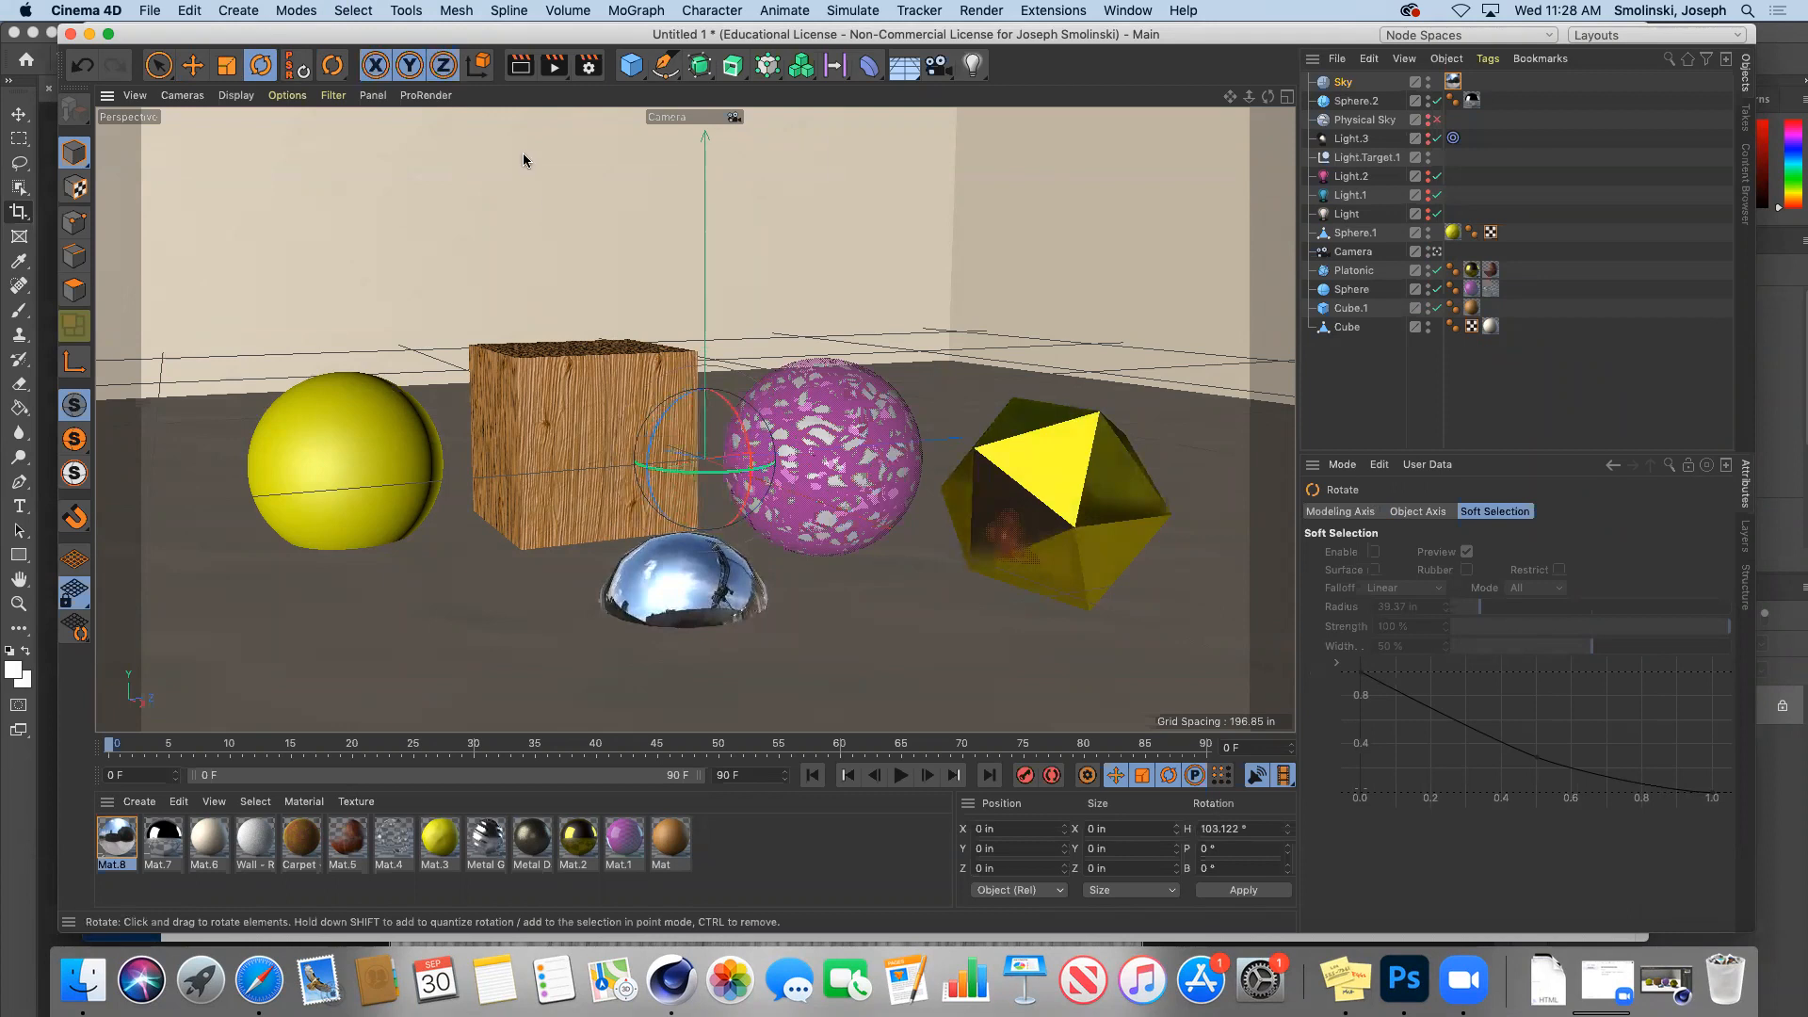
{"action": "left_click", "coordinate": [554, 68]}
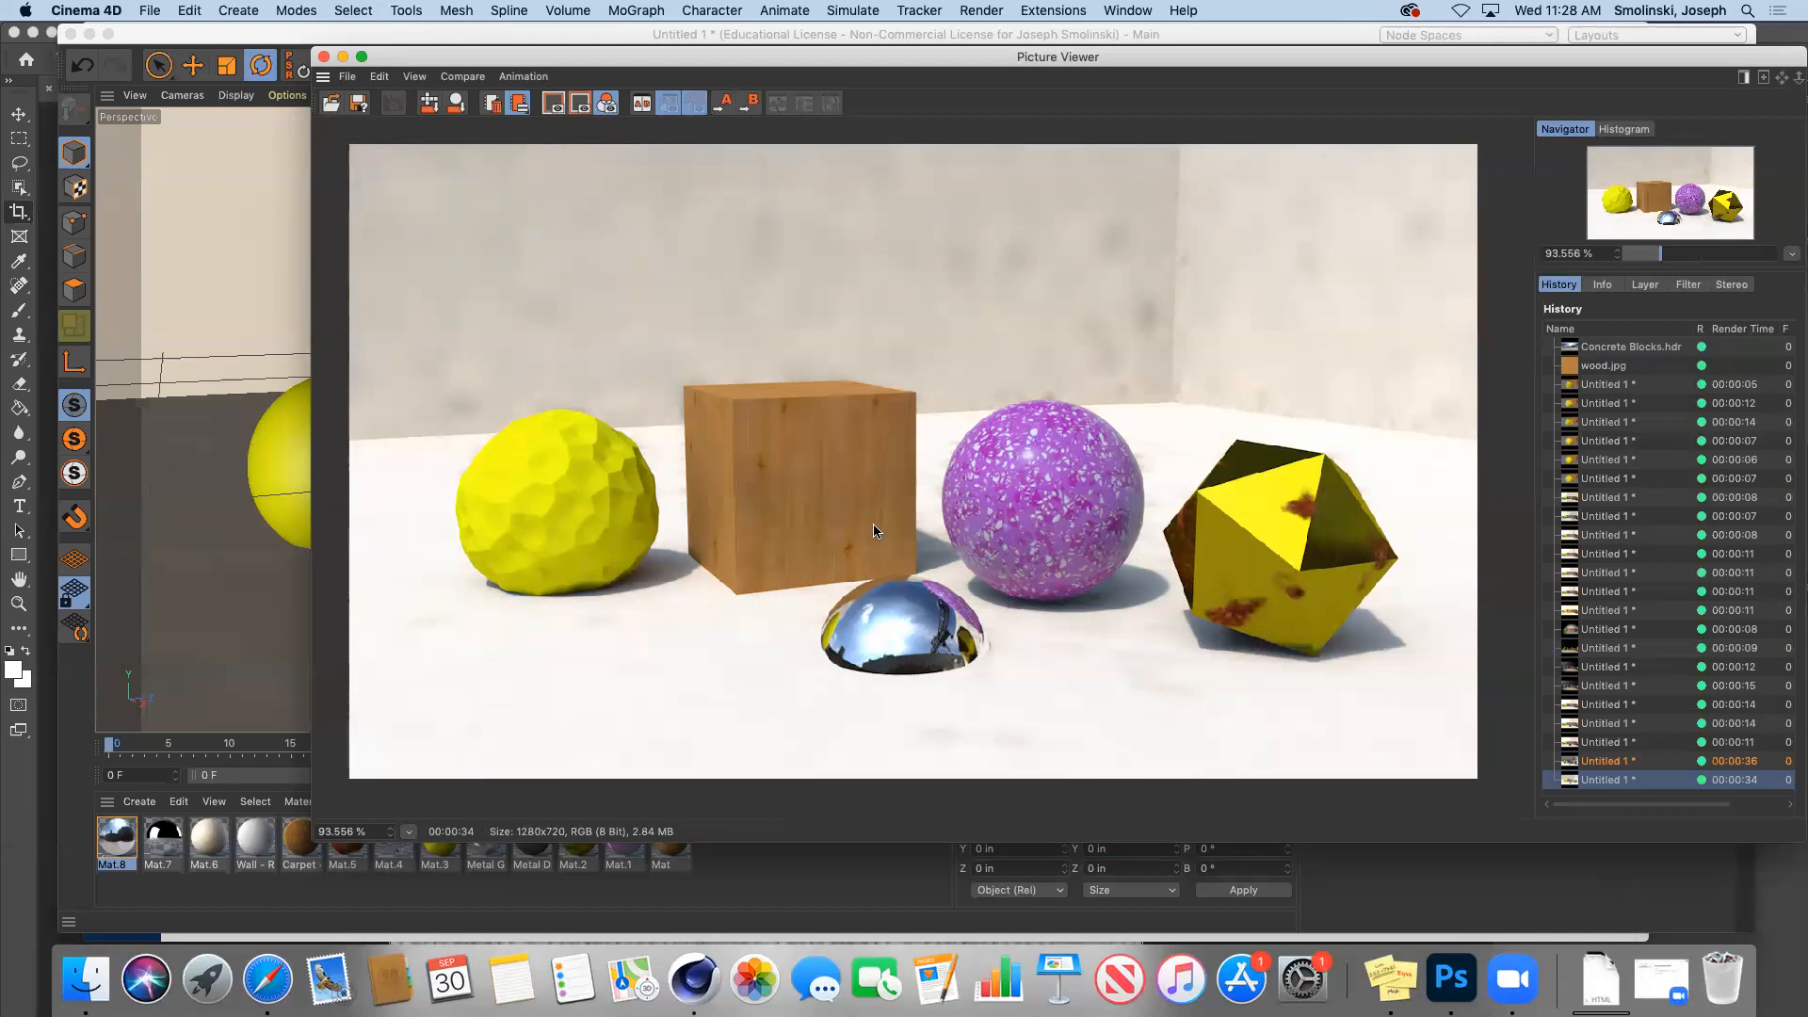
{"action": "left_click", "coordinate": [344, 60]}
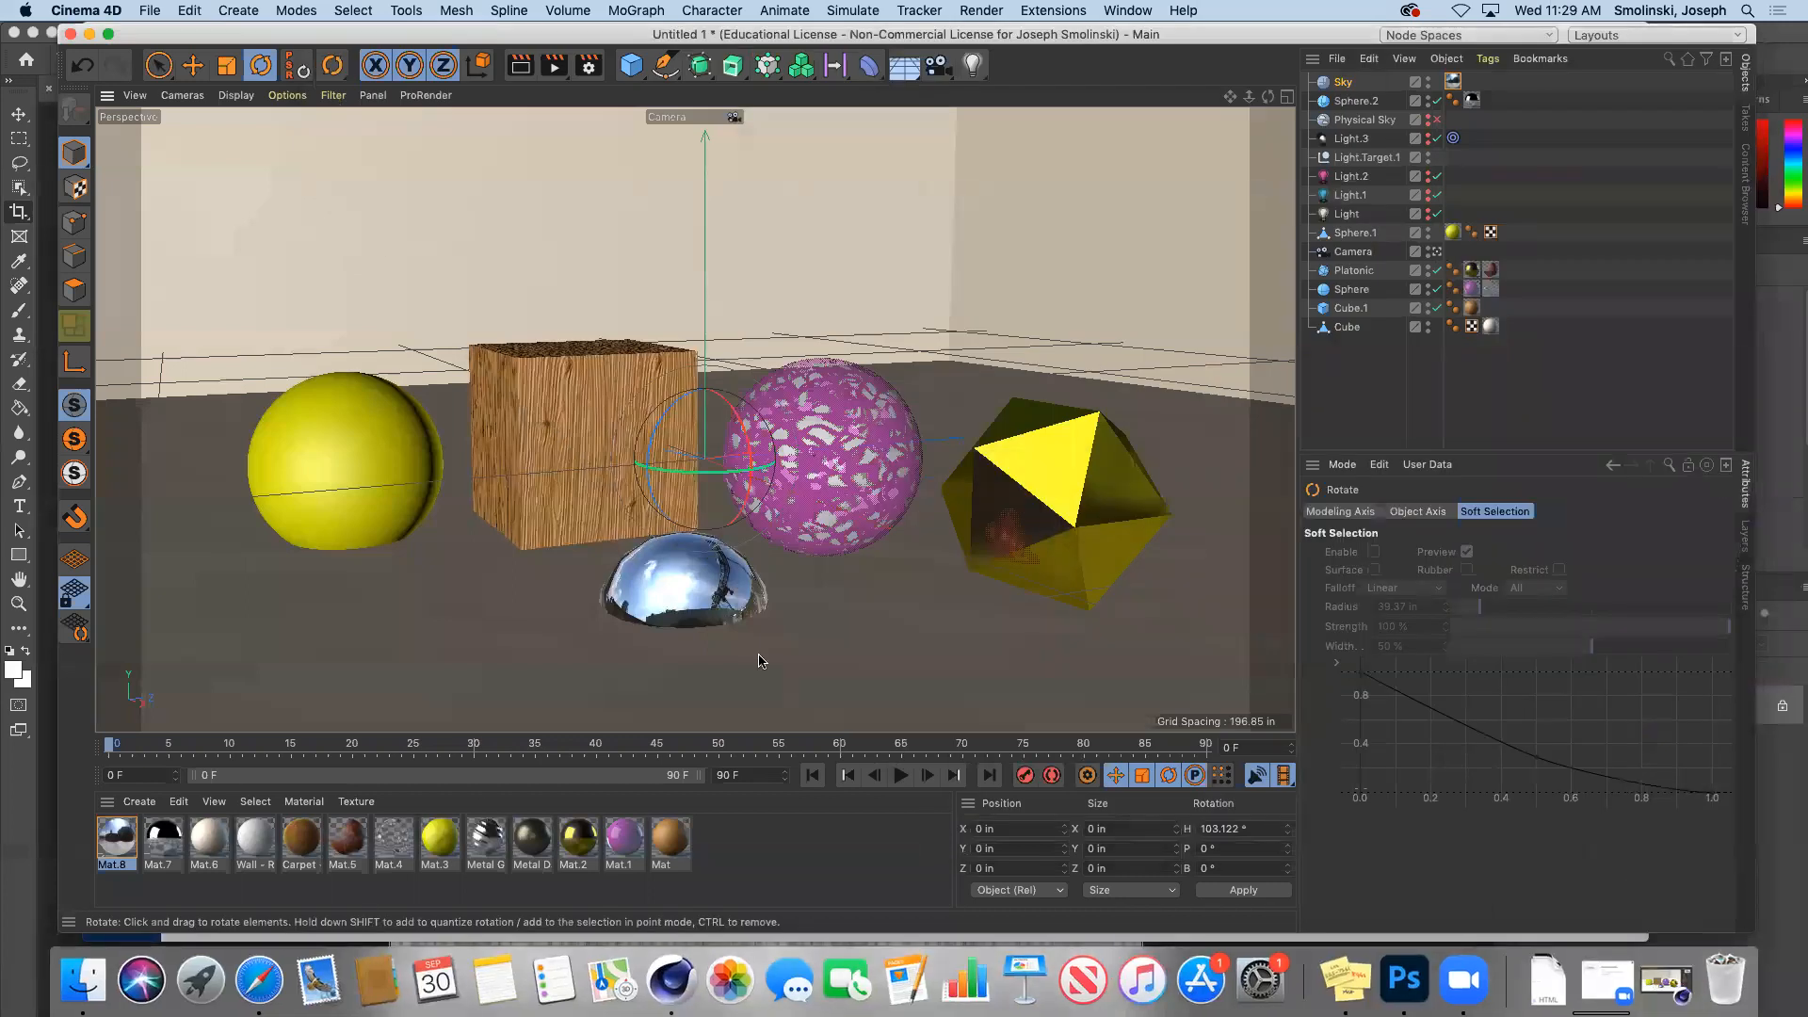
Step: Load the Alexs_Apt_2k.hdr panorama into sky material Mat.8's Luminance texture
{"action": "left_click", "coordinate": [116, 839]}
{"action": "double_click", "coordinate": [117, 839]}
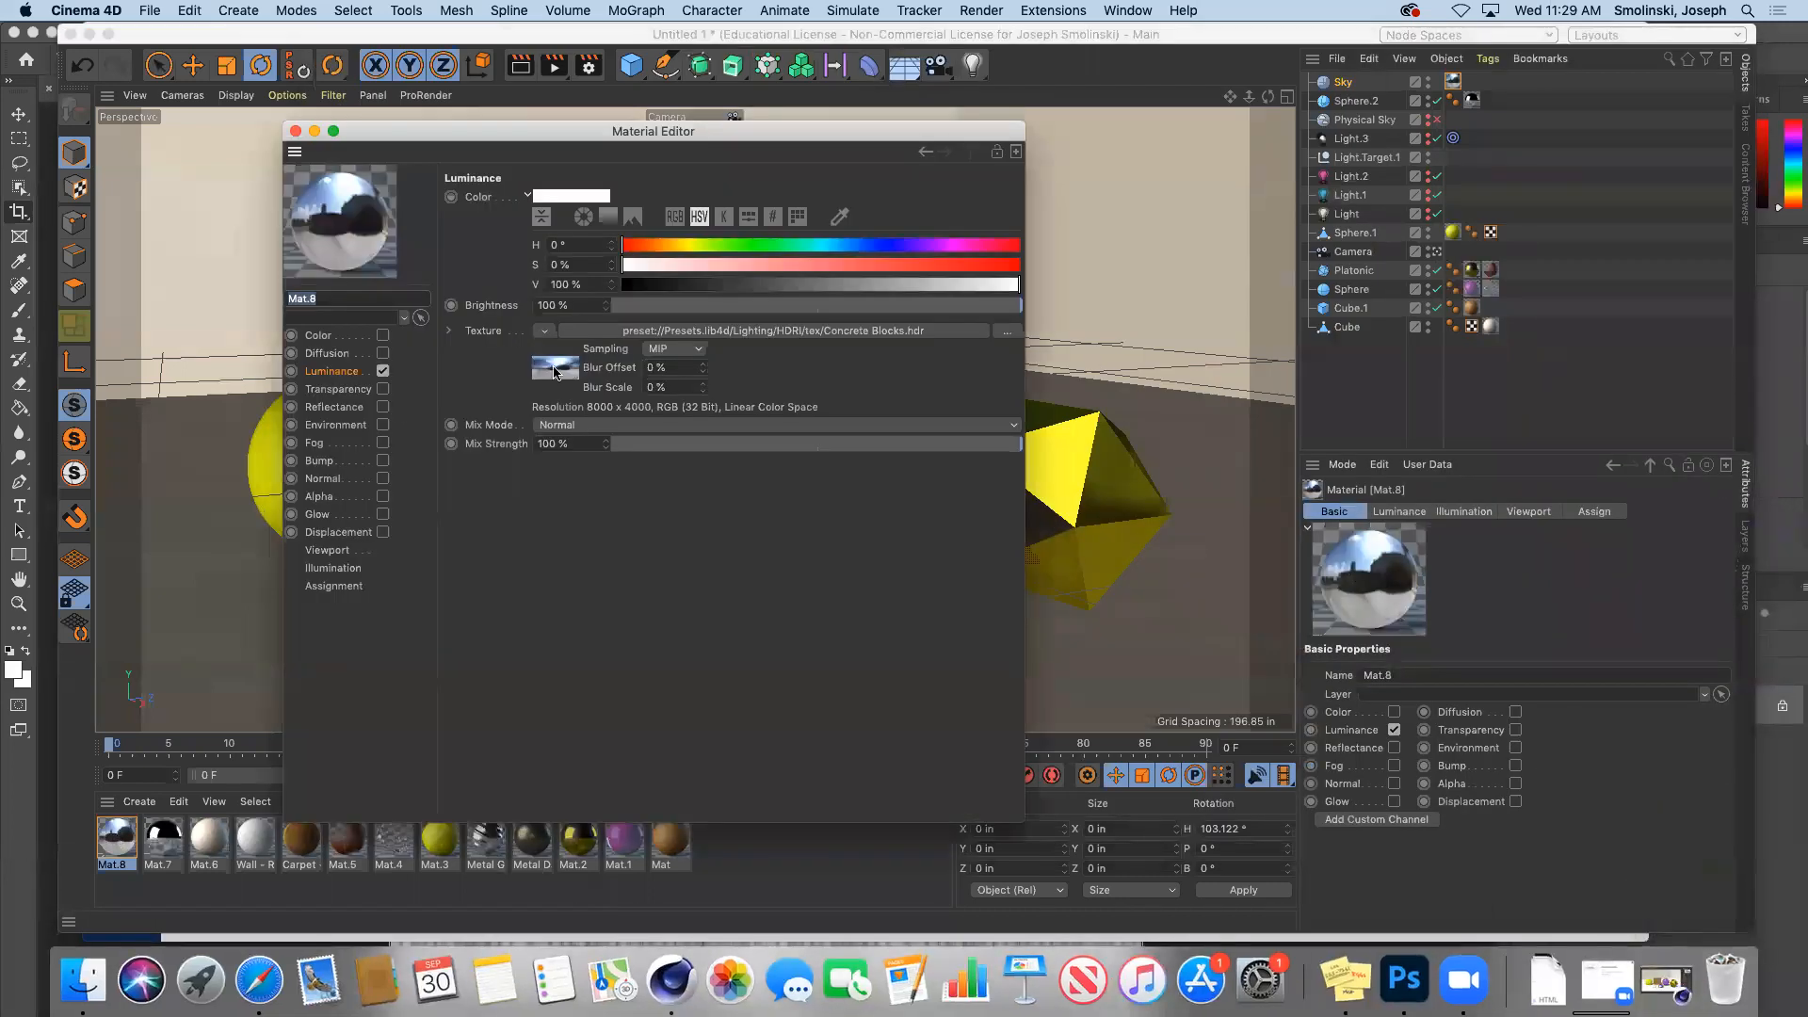
{"action": "left_click", "coordinate": [1747, 191]}
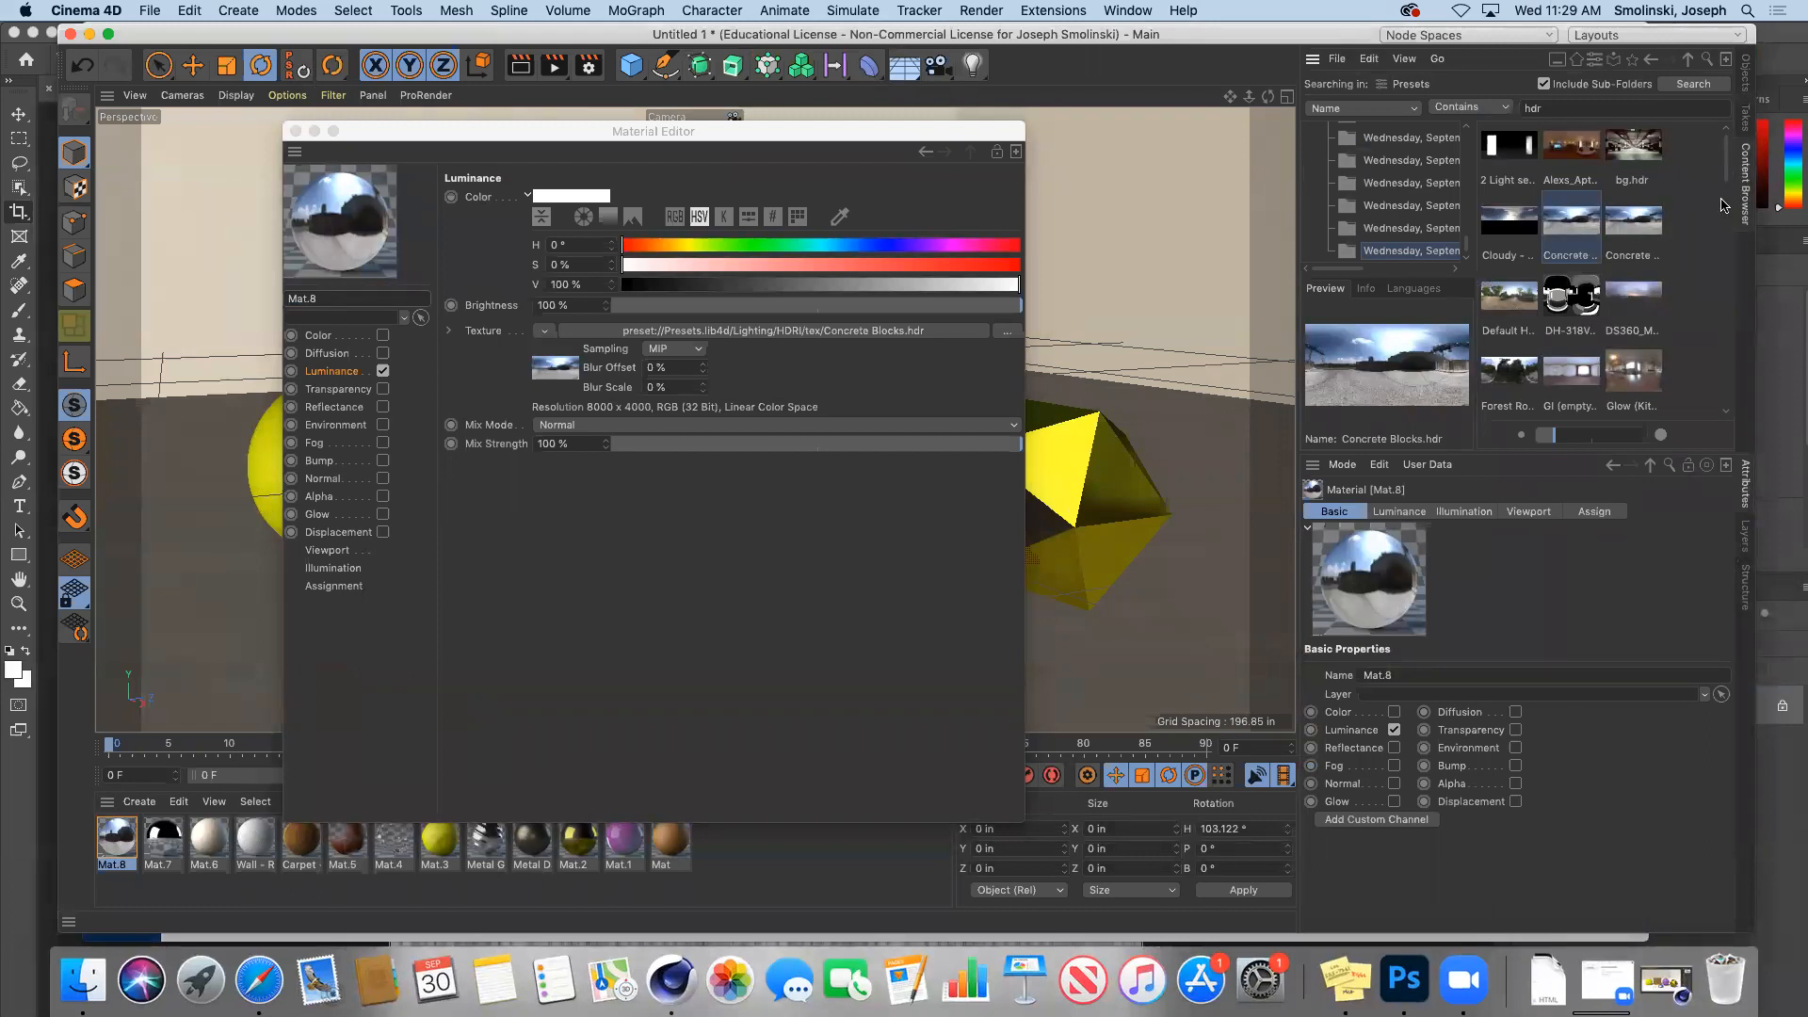
{"action": "left_click", "coordinate": [1568, 154]}
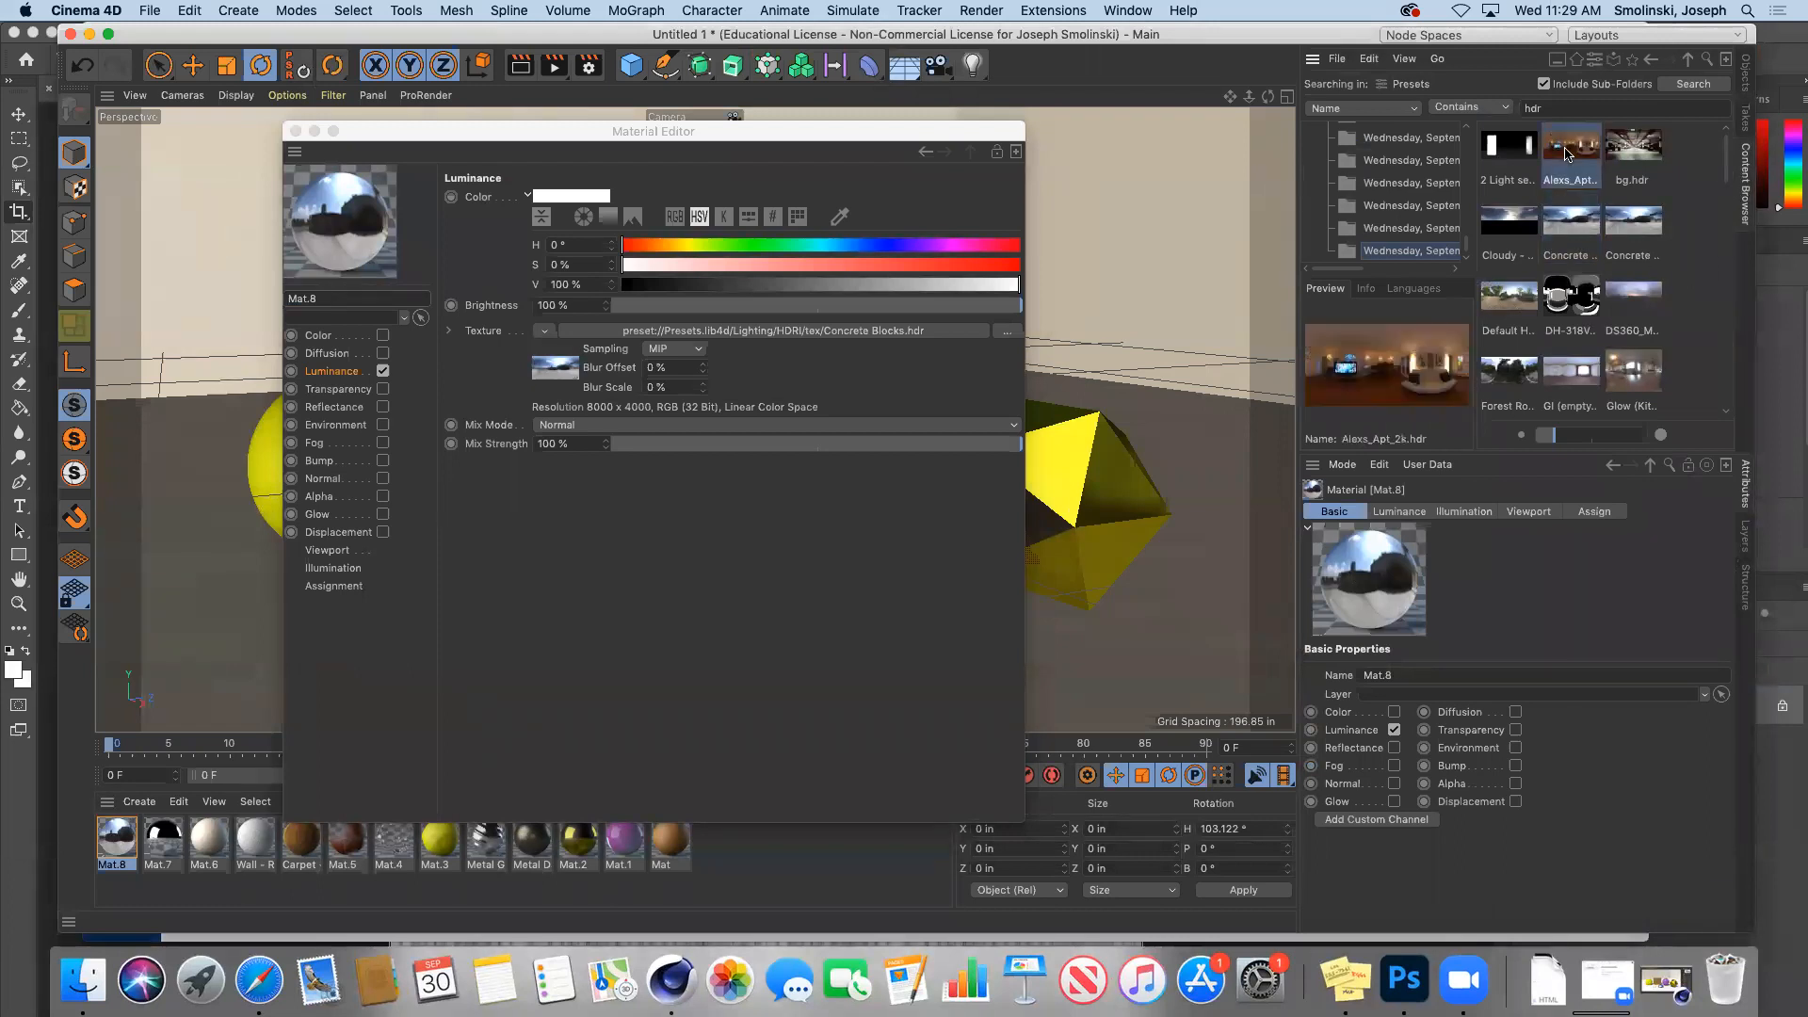
{"action": "double_click", "coordinate": [1568, 153]}
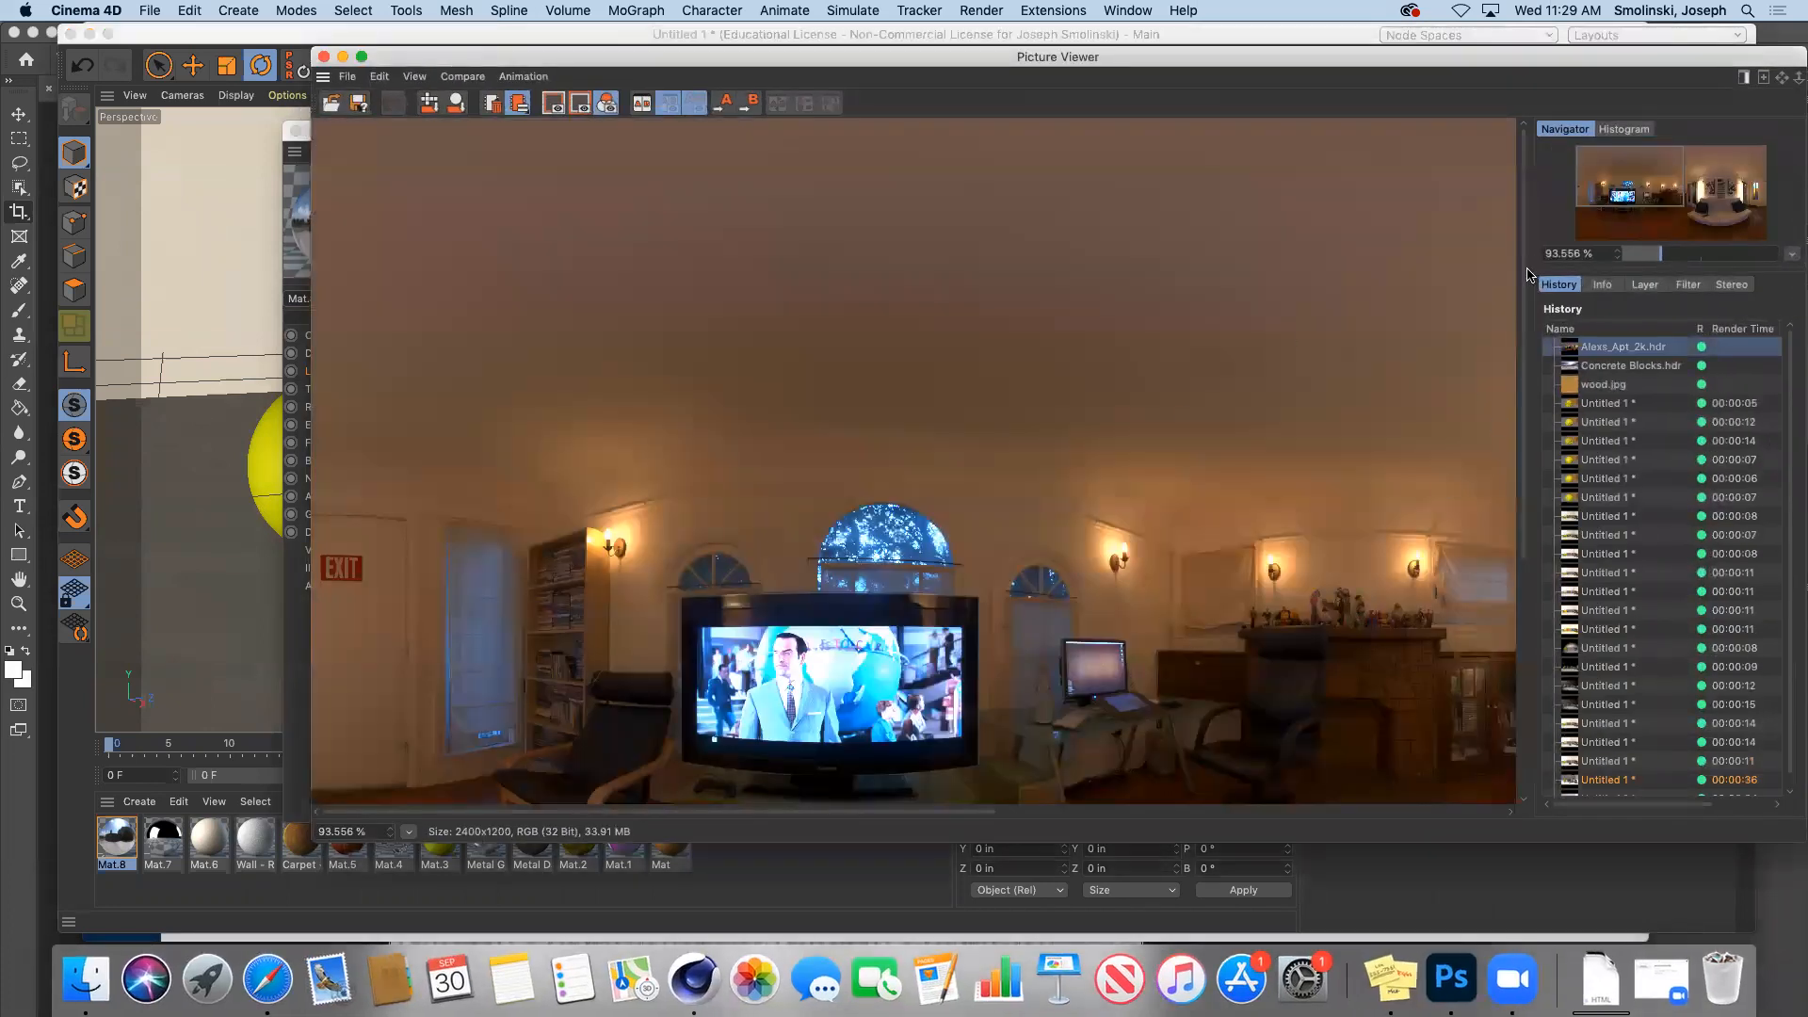
{"action": "left_click_drag", "start_coordinate": [1522, 279], "coordinate": [1516, 534]}
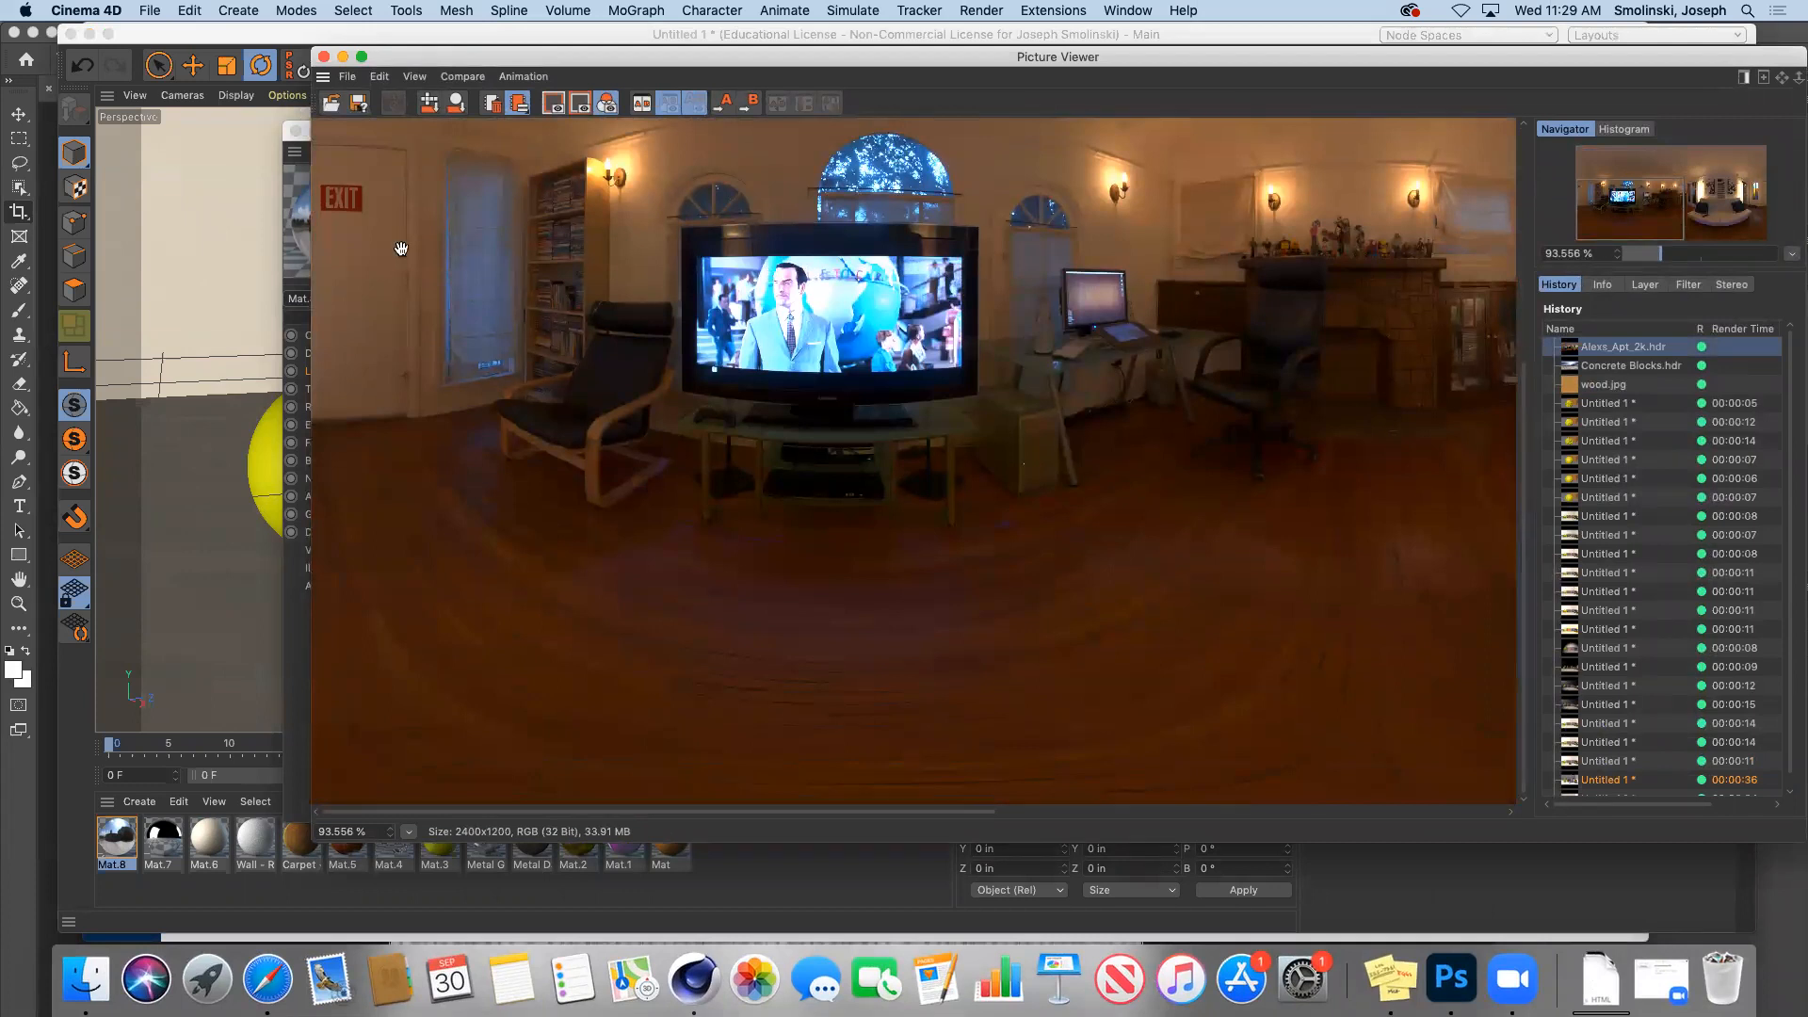
{"action": "left_click", "coordinate": [322, 57]}
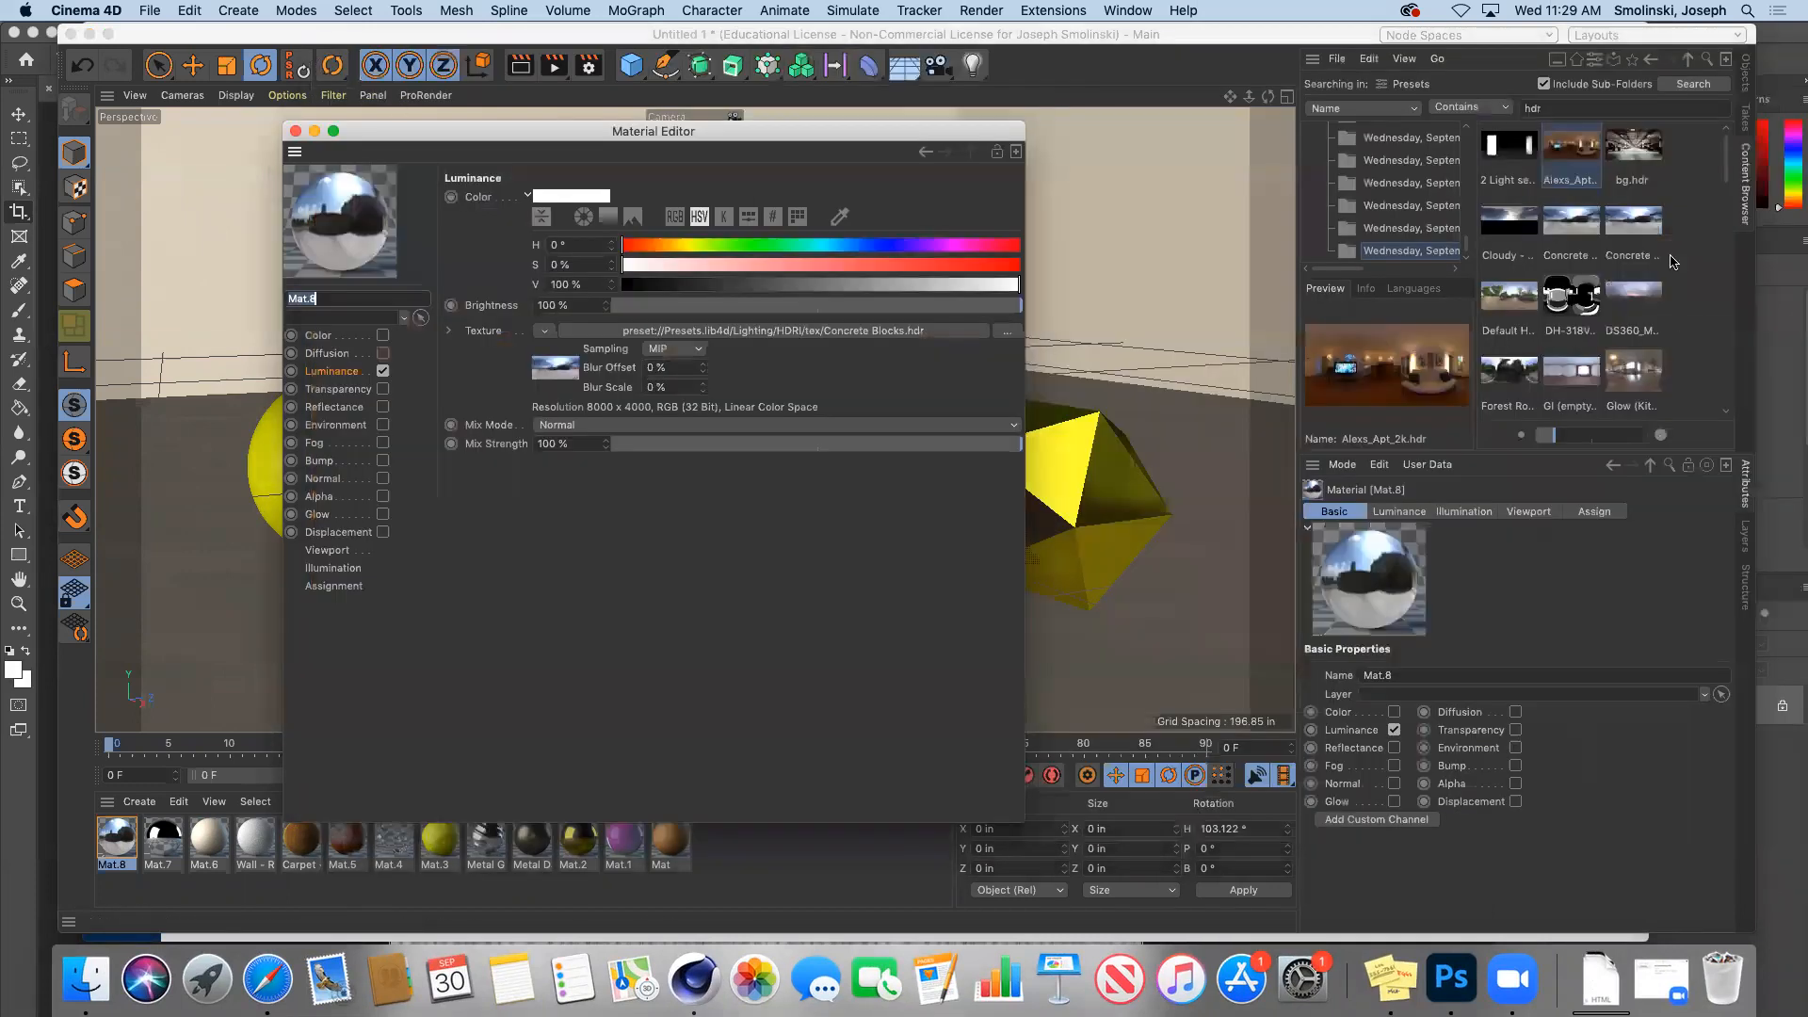
{"action": "left_click_drag", "start_coordinate": [1571, 151], "coordinate": [891, 334]}
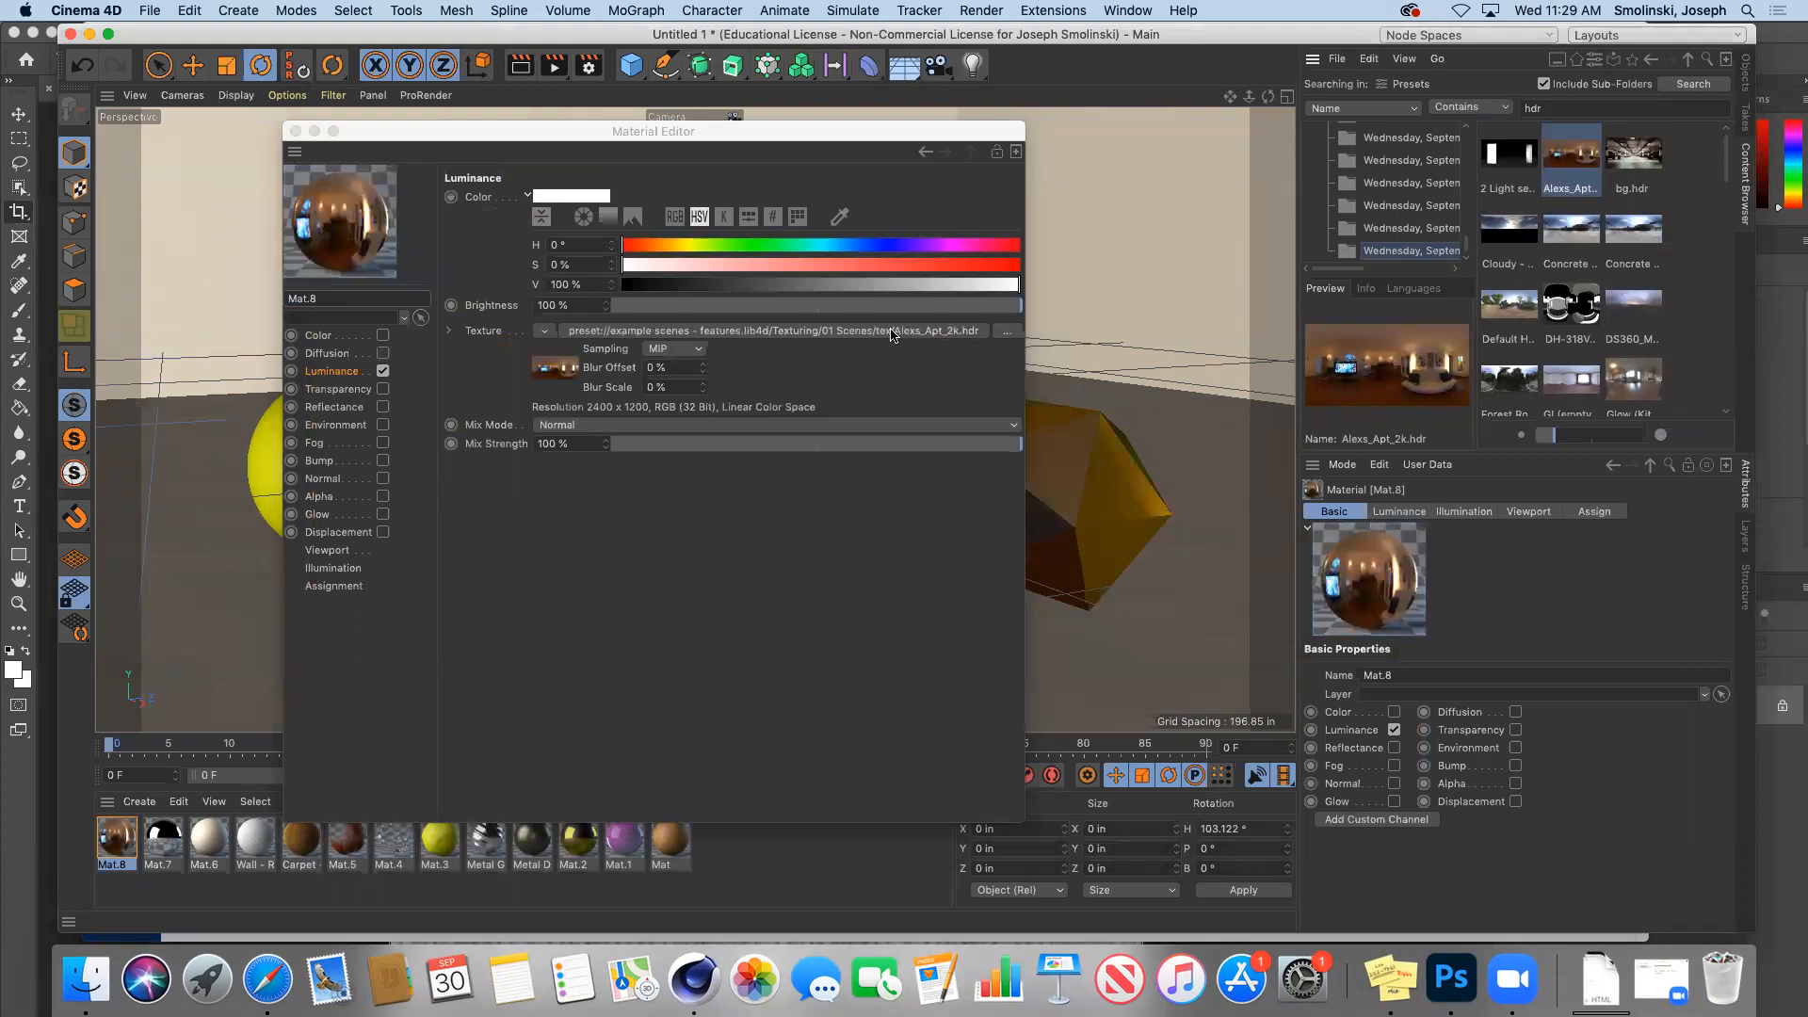
{"action": "left_click", "coordinate": [296, 131]}
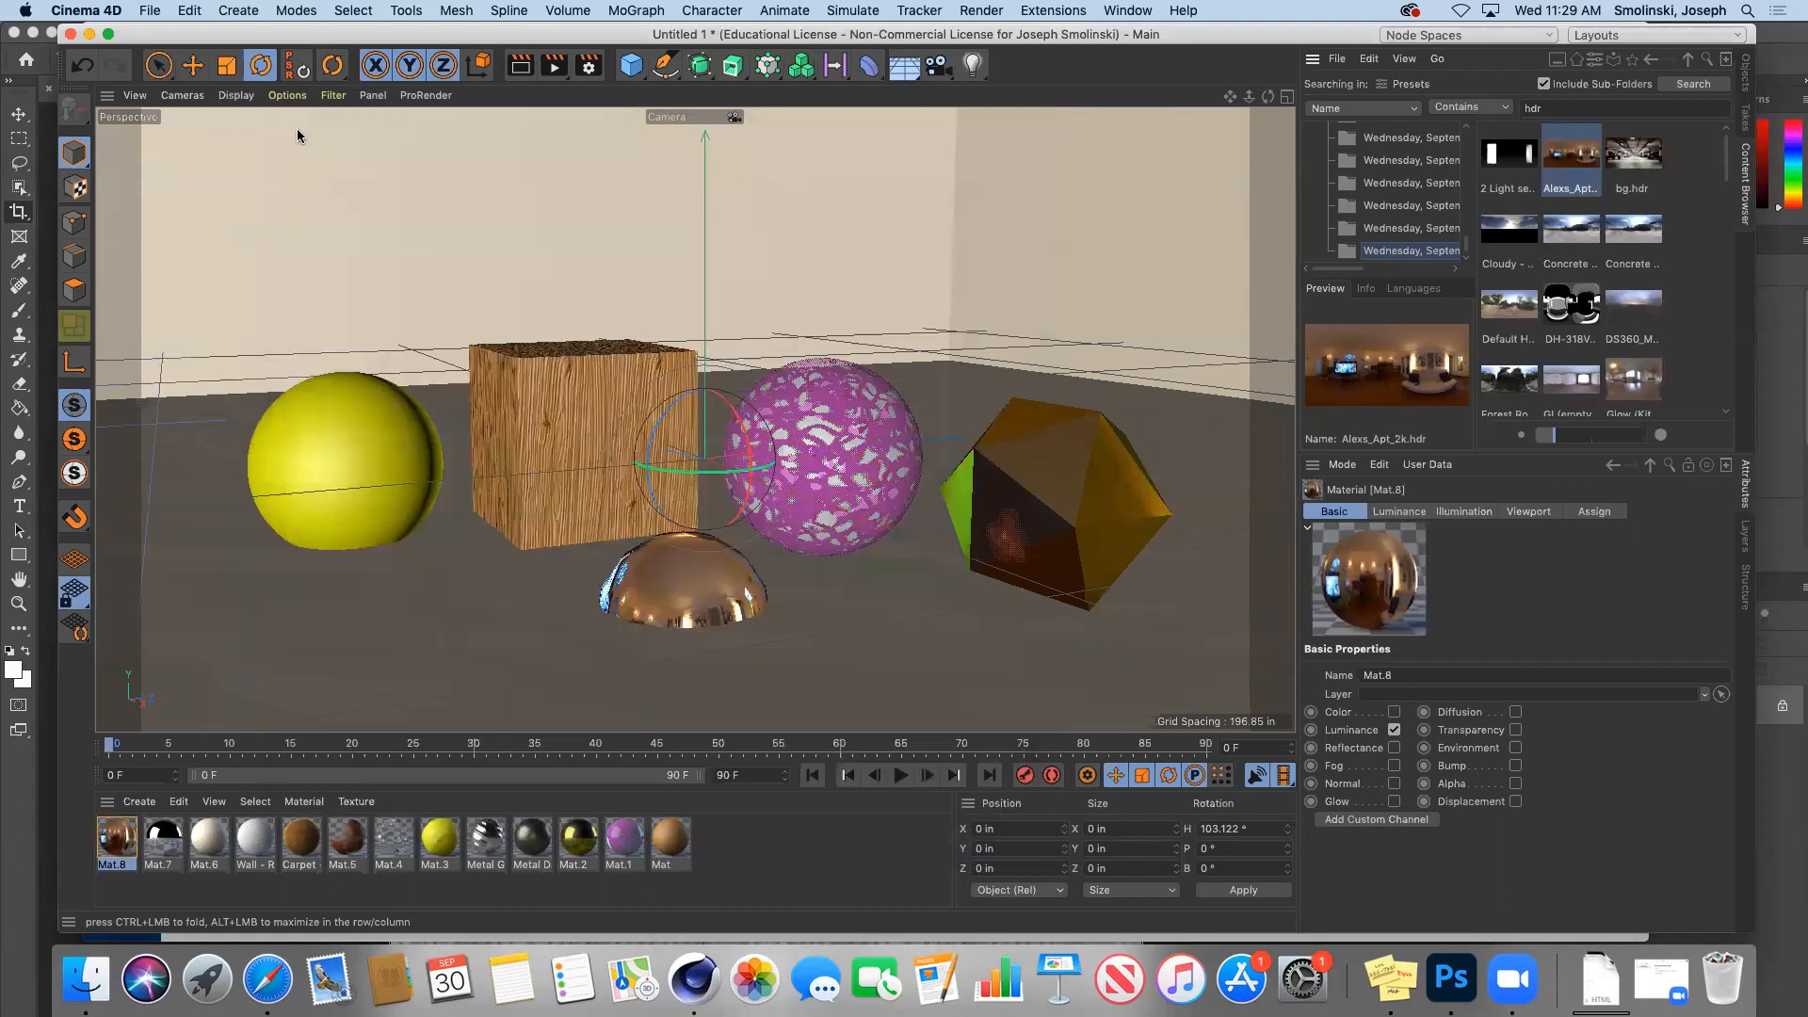
Step: Check the room from the editor view, return to the scene camera, and render with the apartment HDR
{"action": "left_click", "coordinate": [1747, 77]}
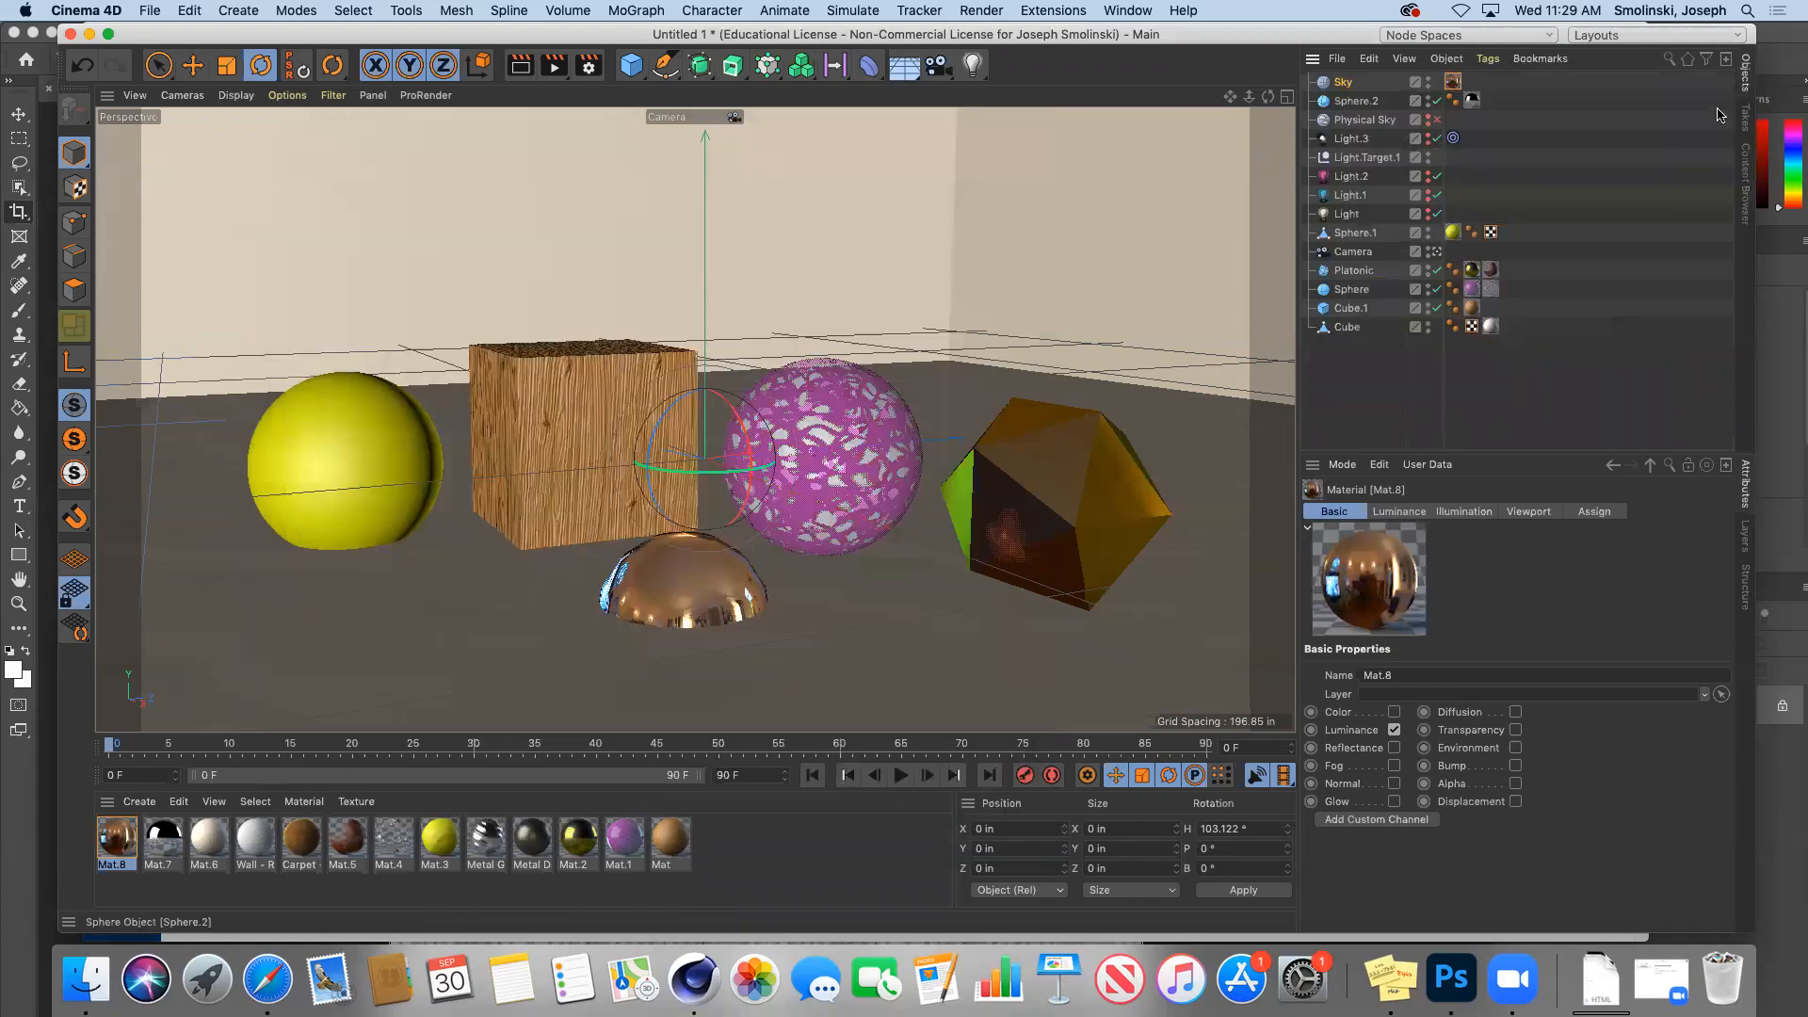
{"action": "left_click", "coordinate": [1438, 251]}
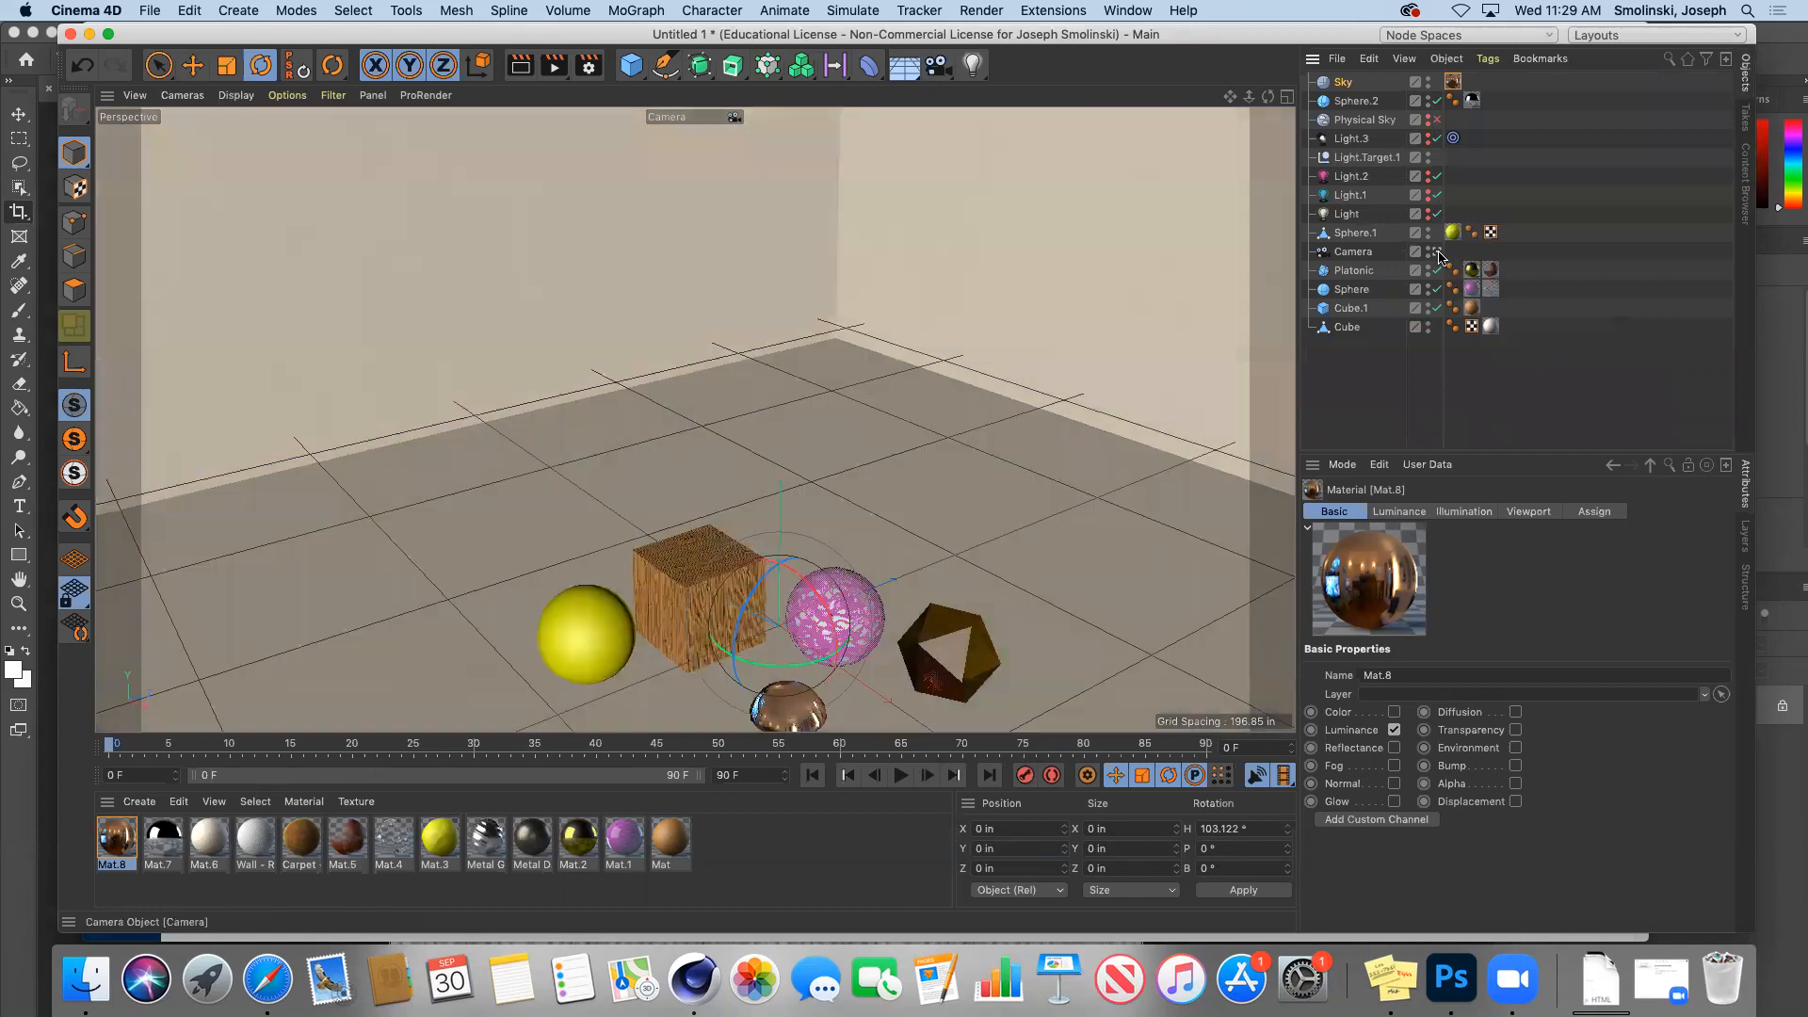
{"action": "left_click_drag", "start_coordinate": [1249, 97], "coordinate": [1055, 97]}
{"action": "left_click_drag", "start_coordinate": [1268, 97], "coordinate": [1178, 81]}
{"action": "left_click", "coordinate": [1434, 252]}
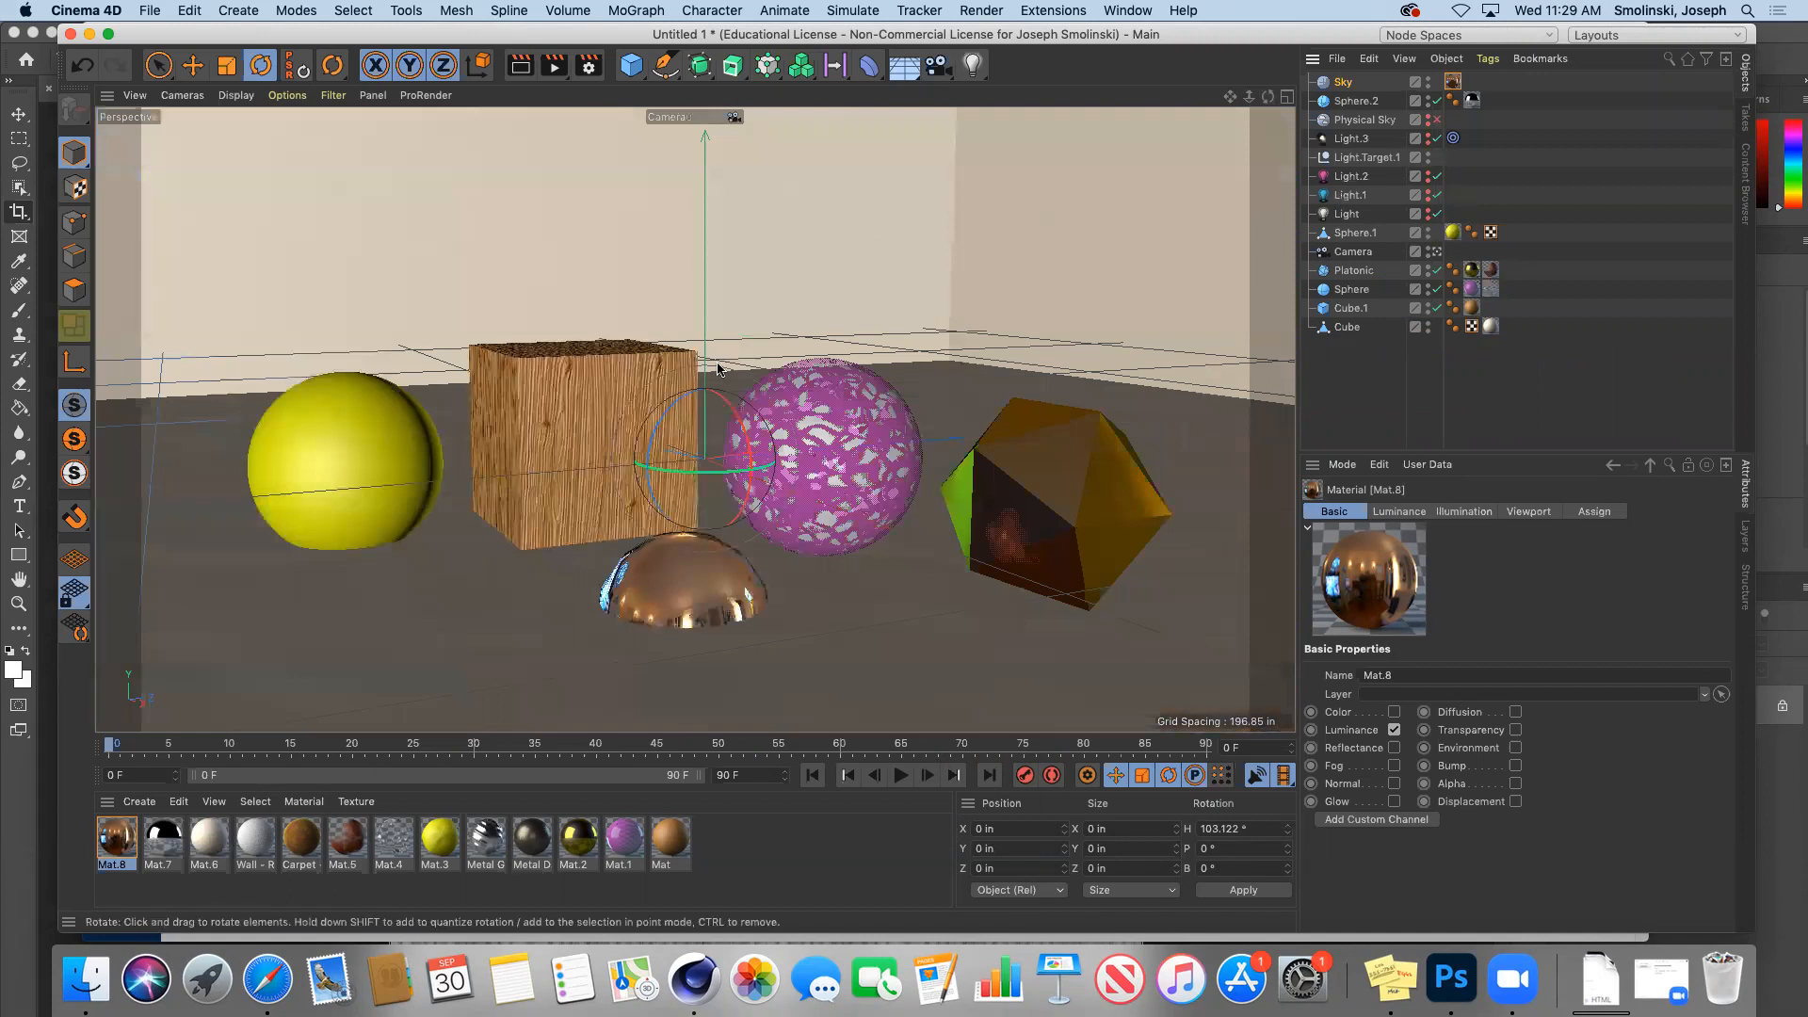
{"action": "left_click", "coordinate": [554, 65]}
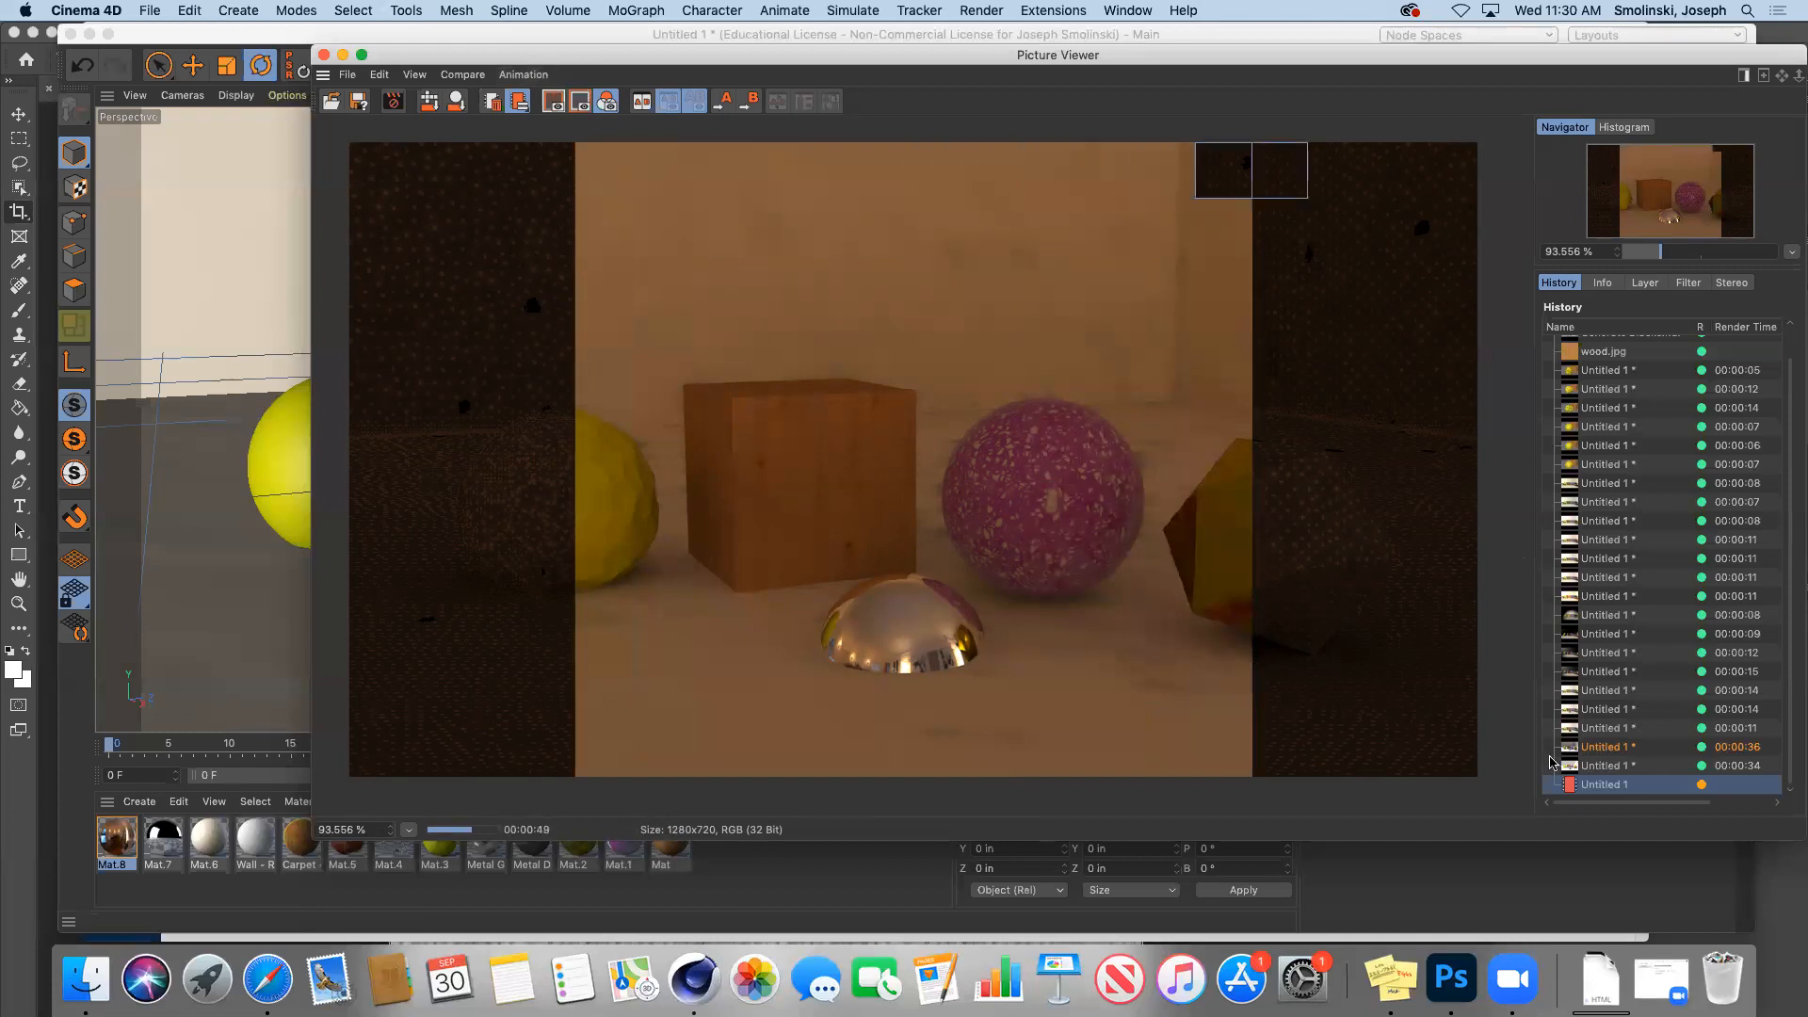
Step: Compare the apartment-lit render with the 00:00:34 and 00:00:36 renders, then hide the Picture Viewer
{"action": "left_click", "coordinate": [1610, 769]}
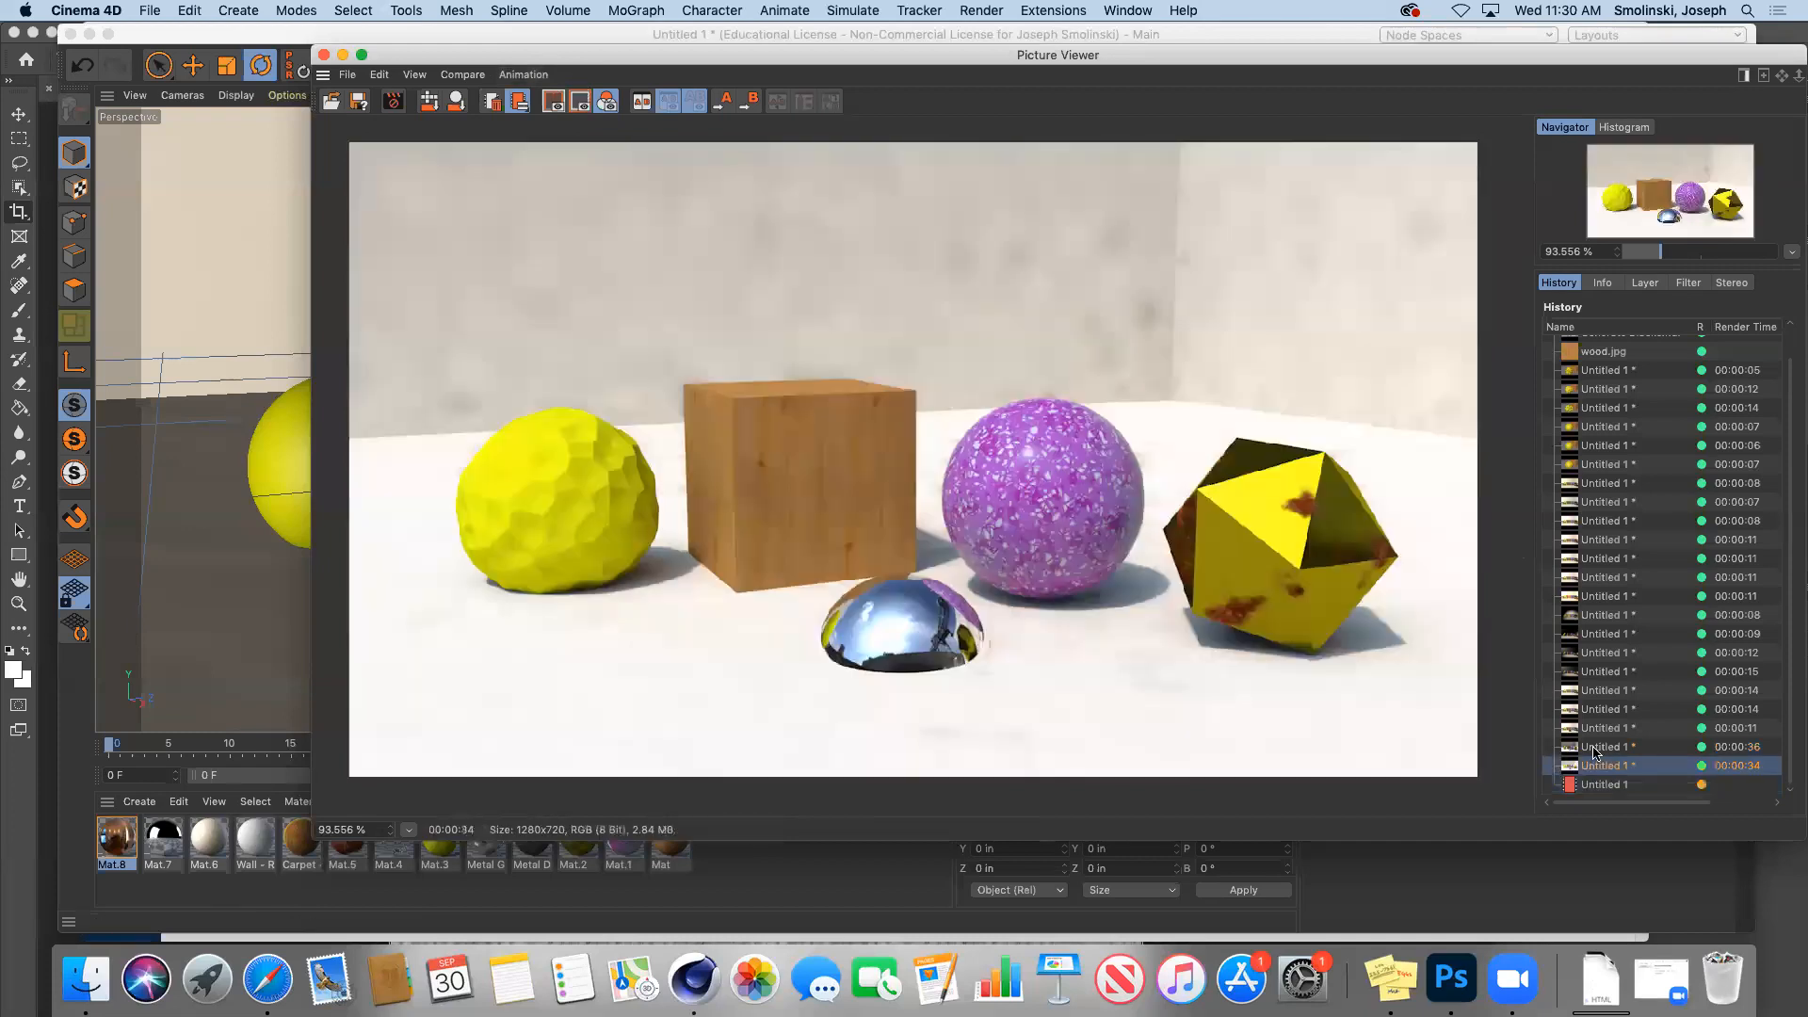
{"action": "left_click", "coordinate": [1595, 748]}
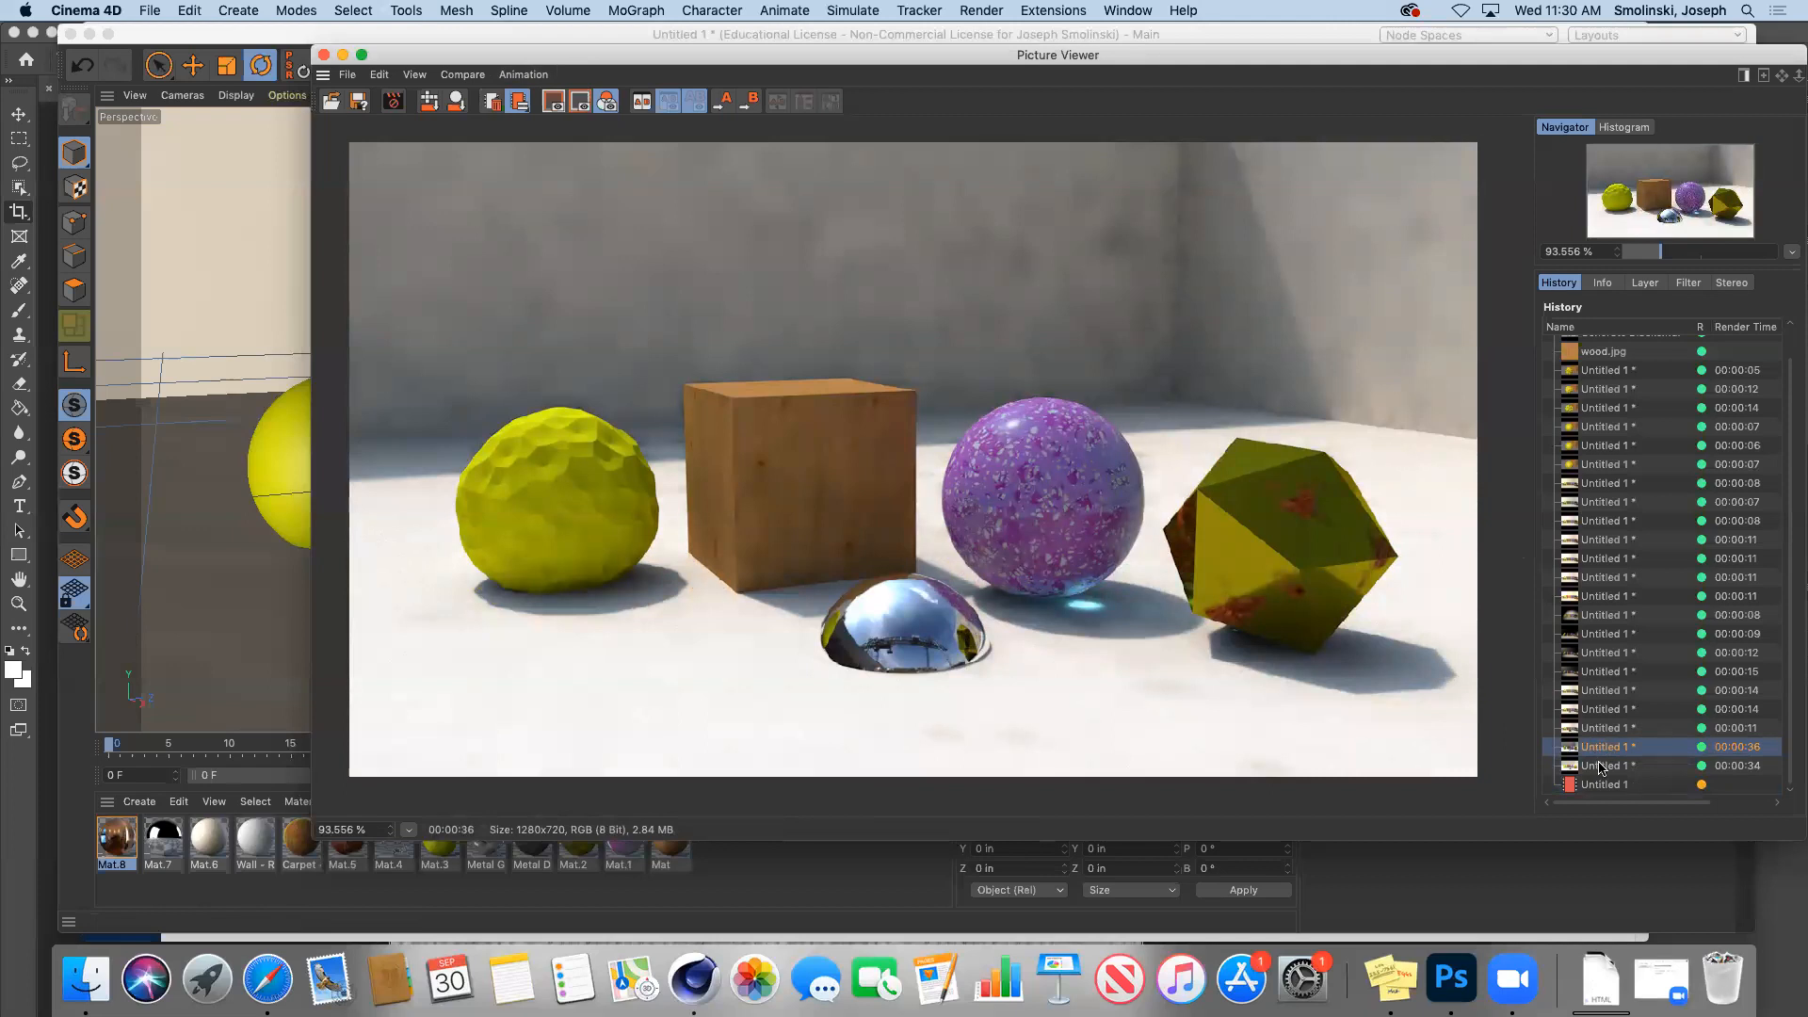
{"action": "left_click", "coordinate": [1603, 769]}
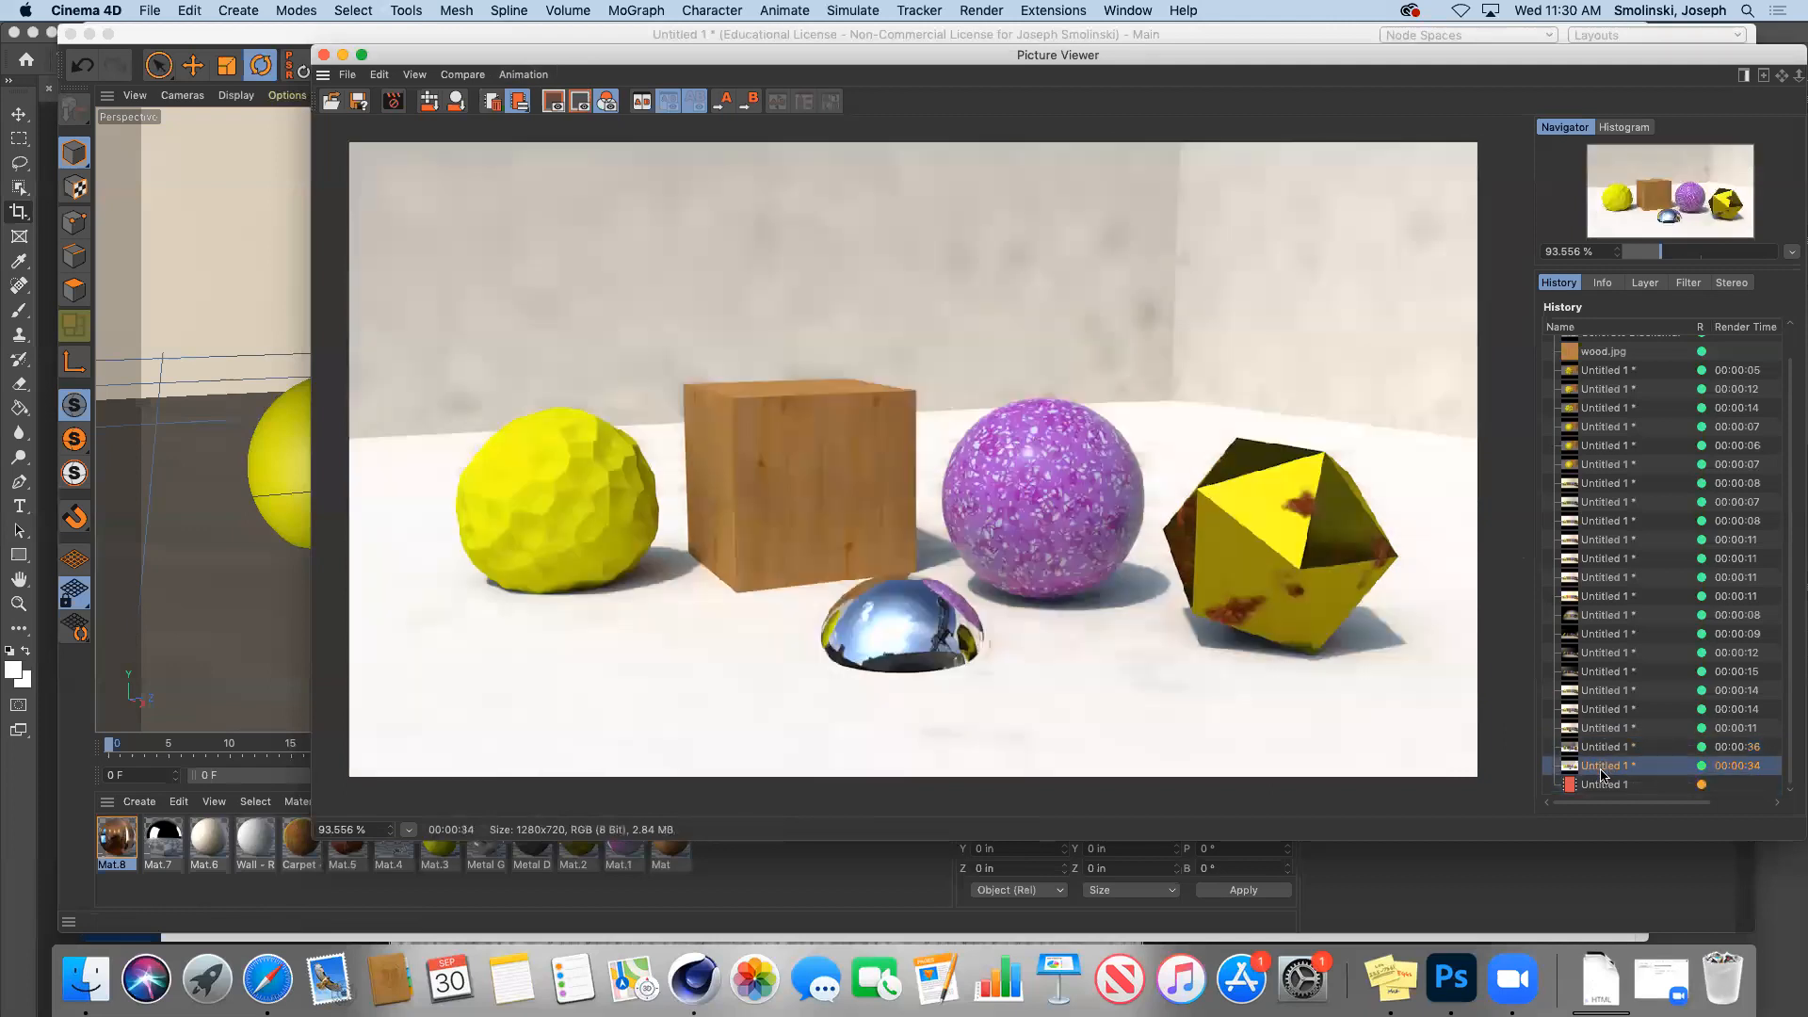
{"action": "left_click", "coordinate": [1603, 783]}
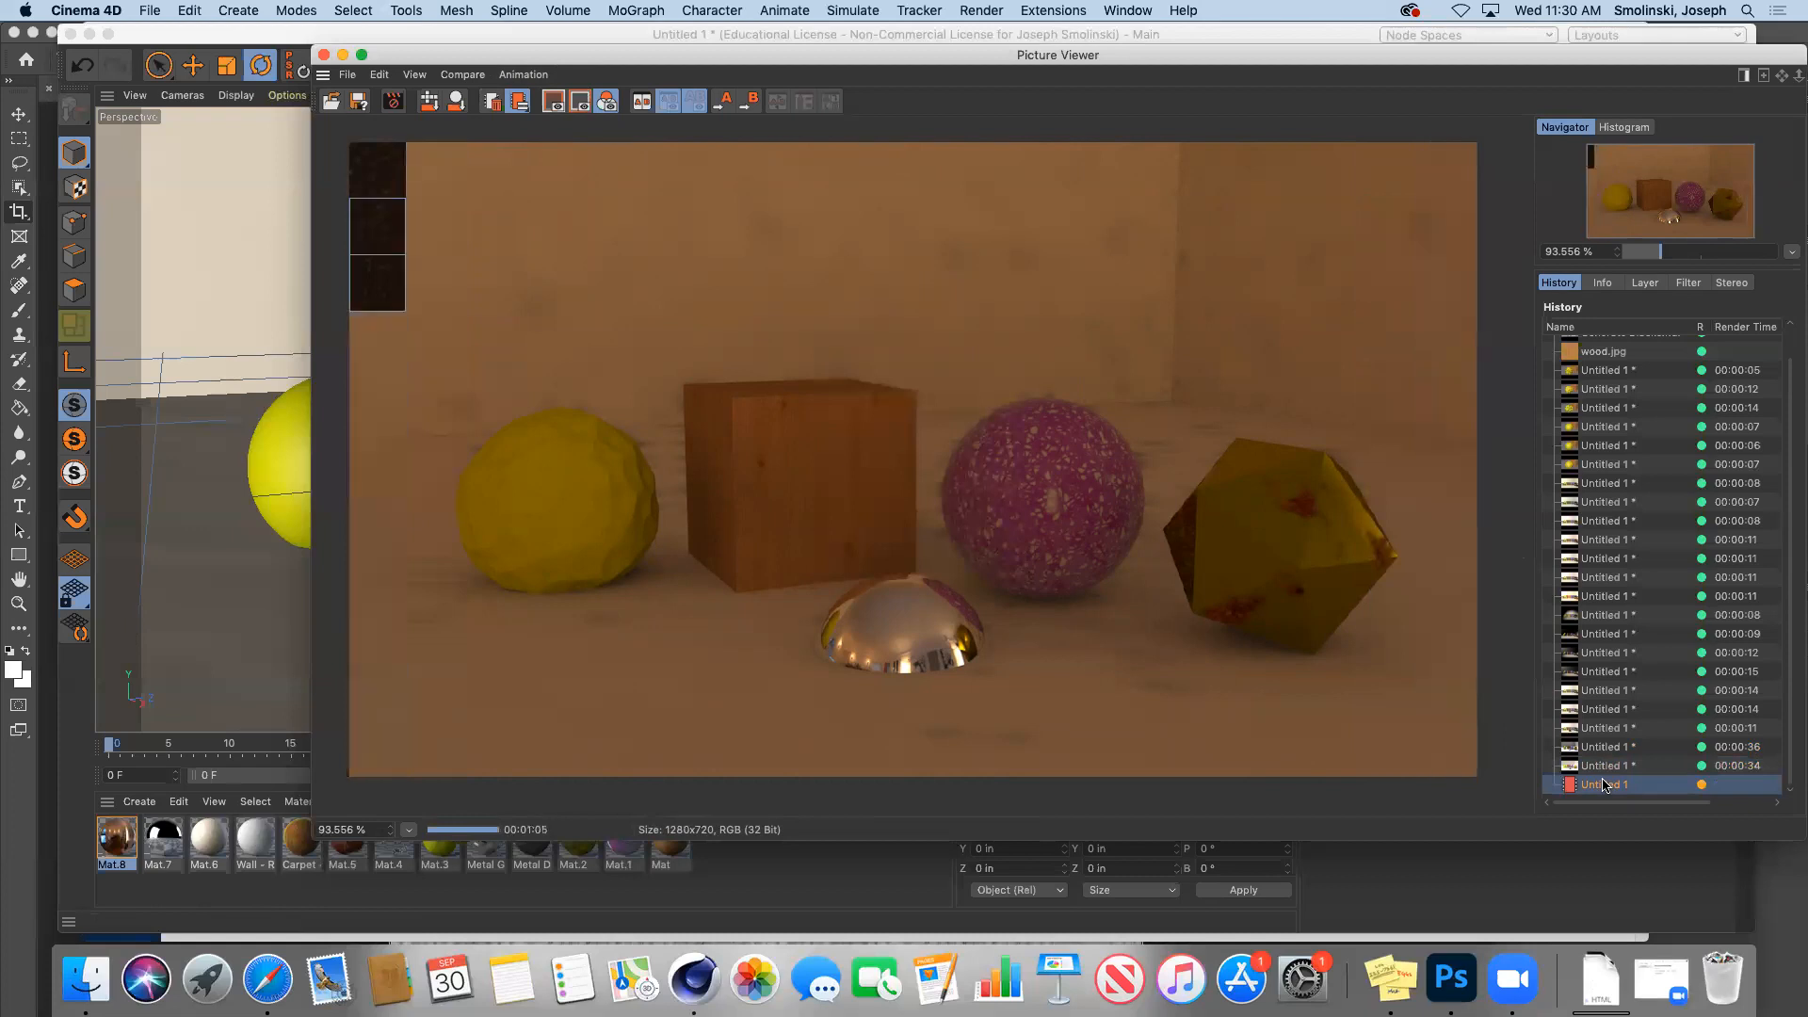
{"action": "left_click", "coordinate": [344, 55]}
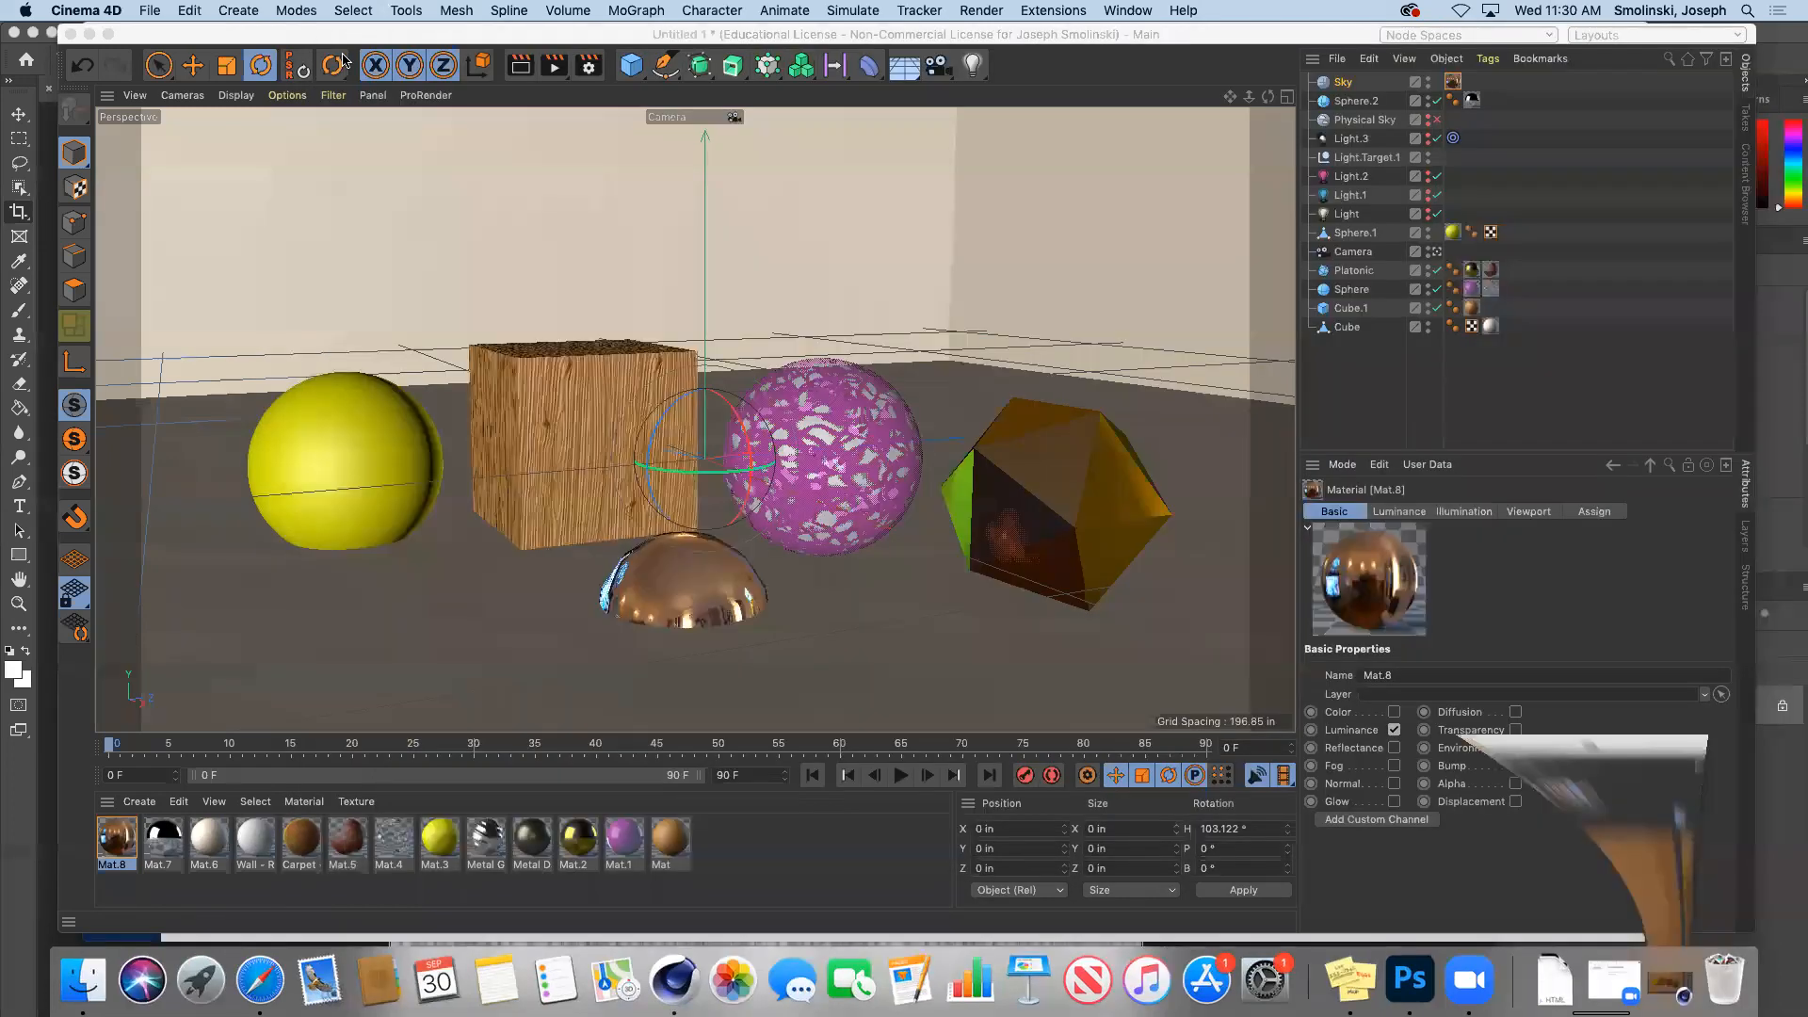
Step: Swap Mat.8's texture to HDR011.hdr, turn the sky to -48.378°, and render
{"action": "double_click", "coordinate": [111, 838]}
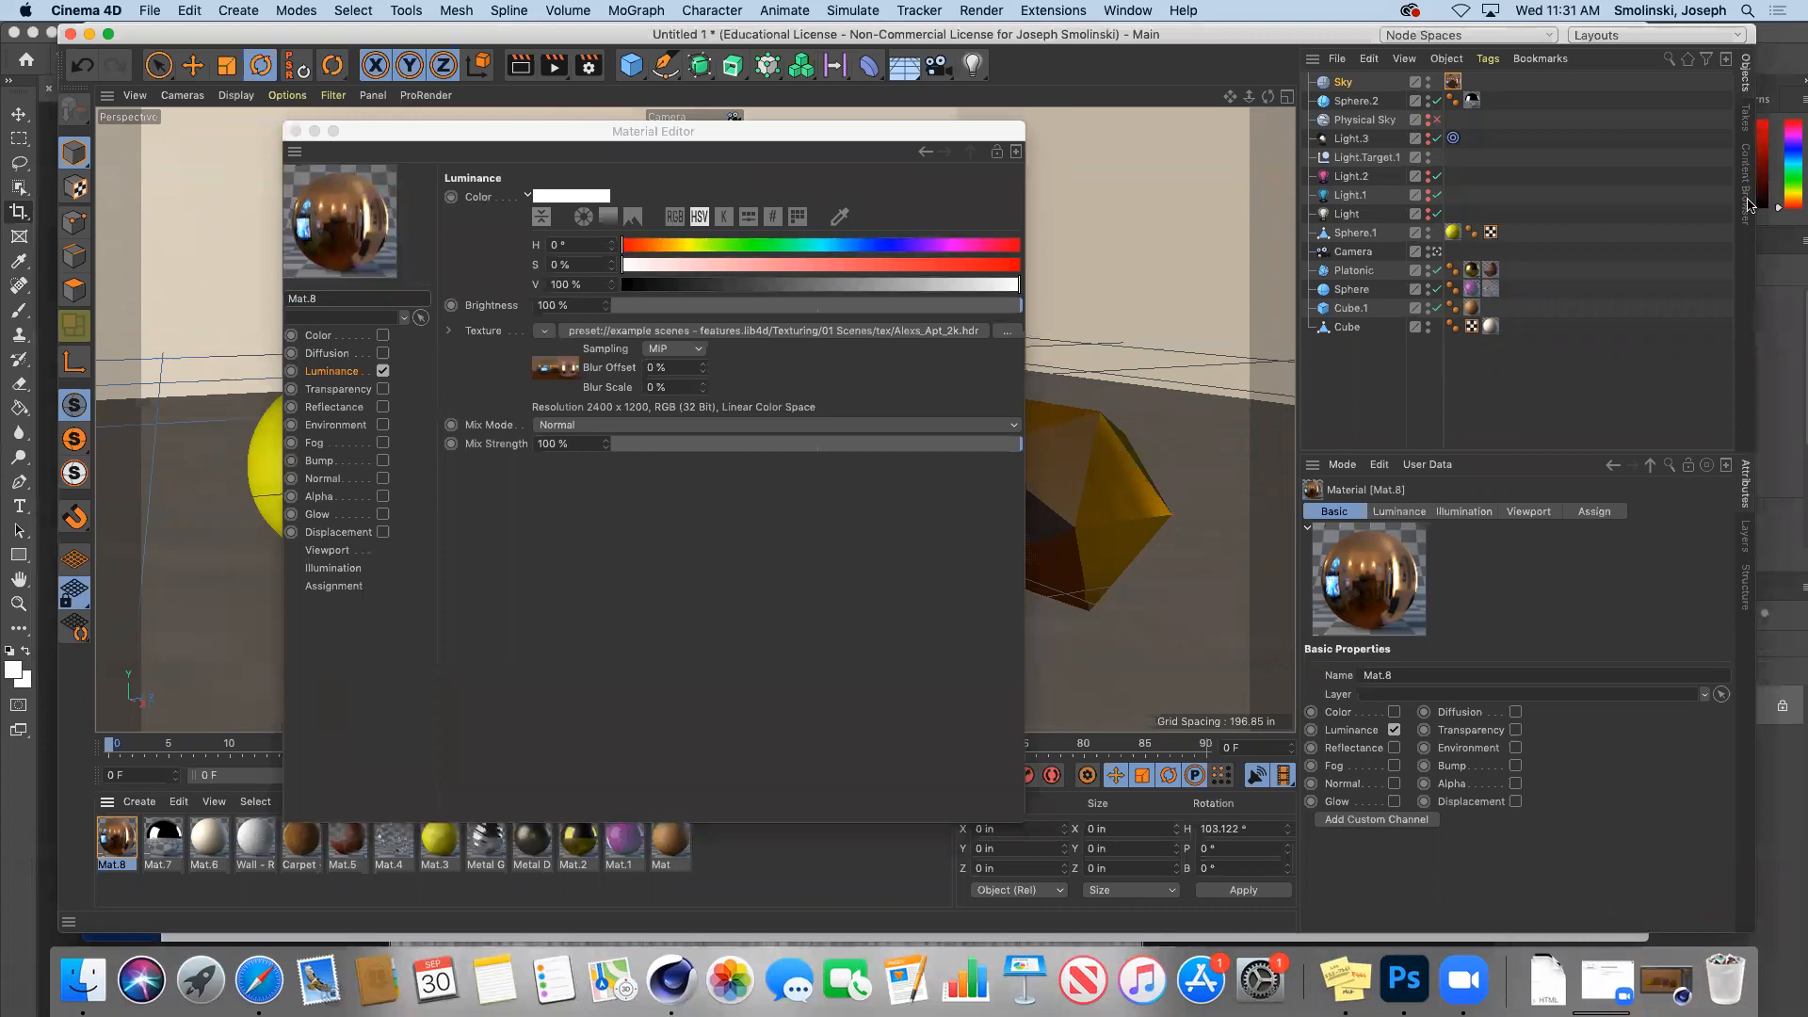
{"action": "left_click", "coordinate": [1730, 138]}
{"action": "left_click_drag", "start_coordinate": [1729, 154], "coordinate": [1716, 235]}
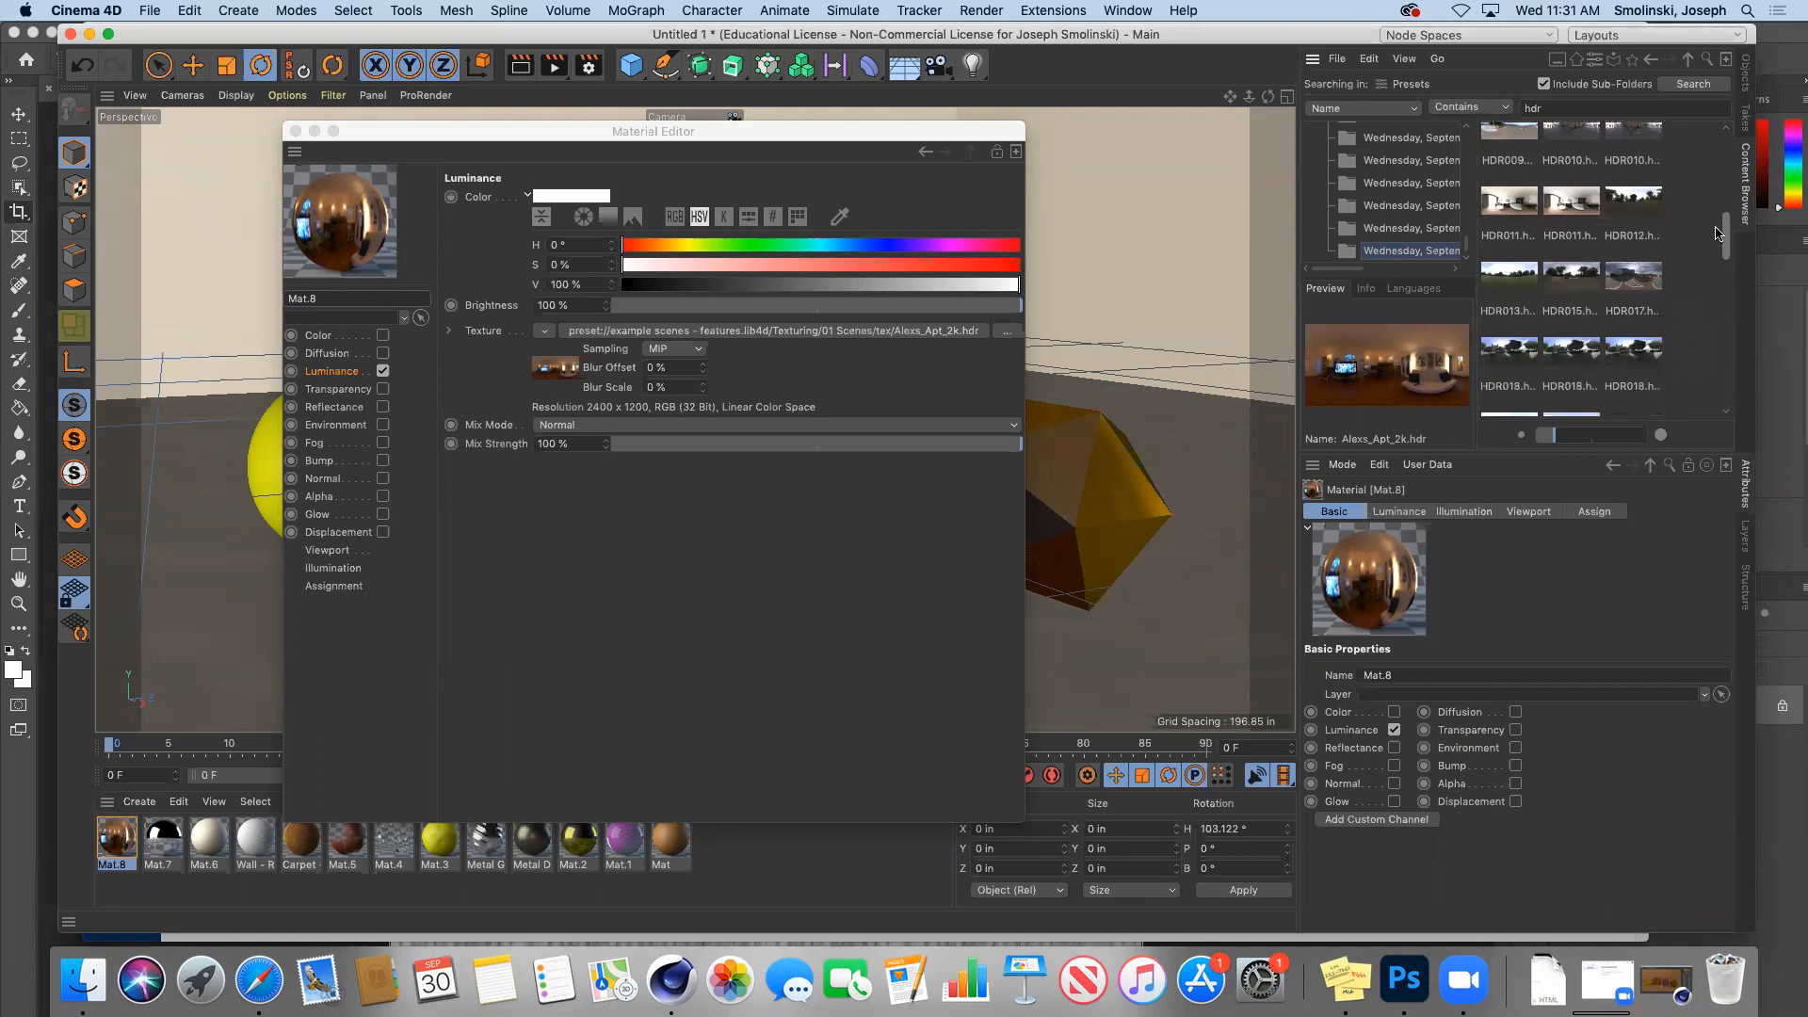
{"action": "left_click", "coordinate": [1568, 215]}
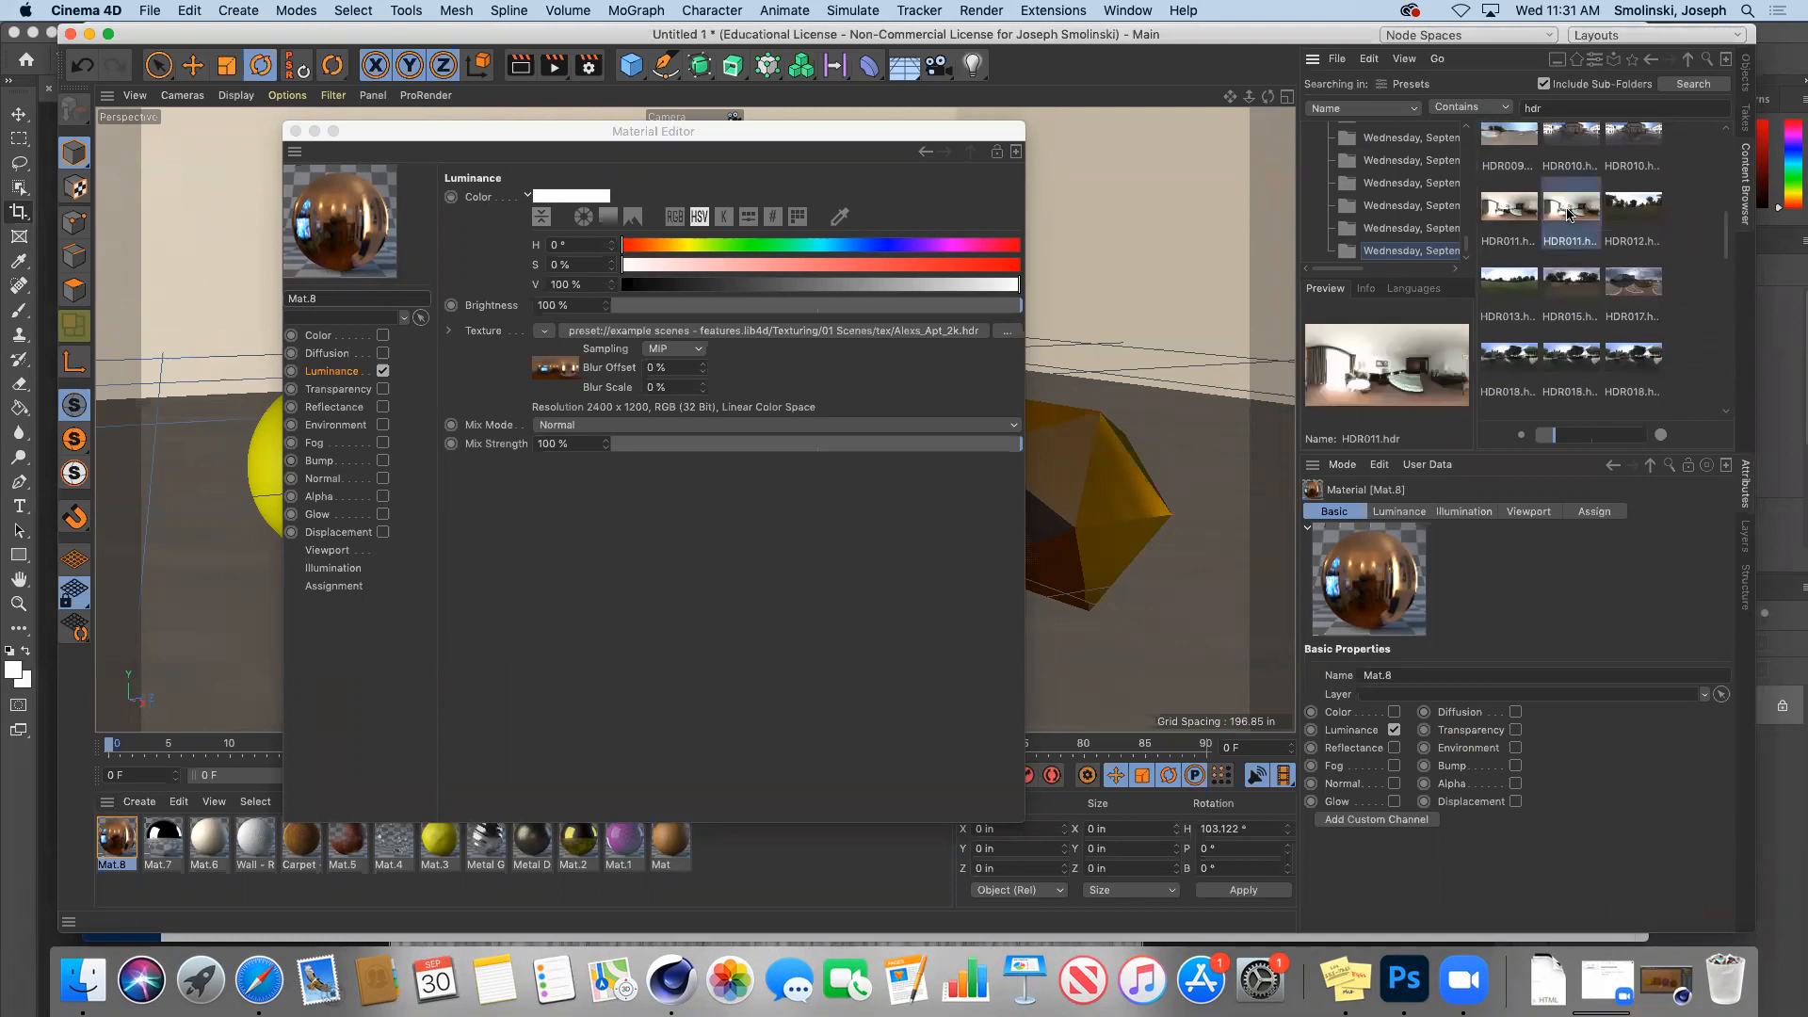
{"action": "left_click_drag", "start_coordinate": [1571, 213], "coordinate": [836, 332]}
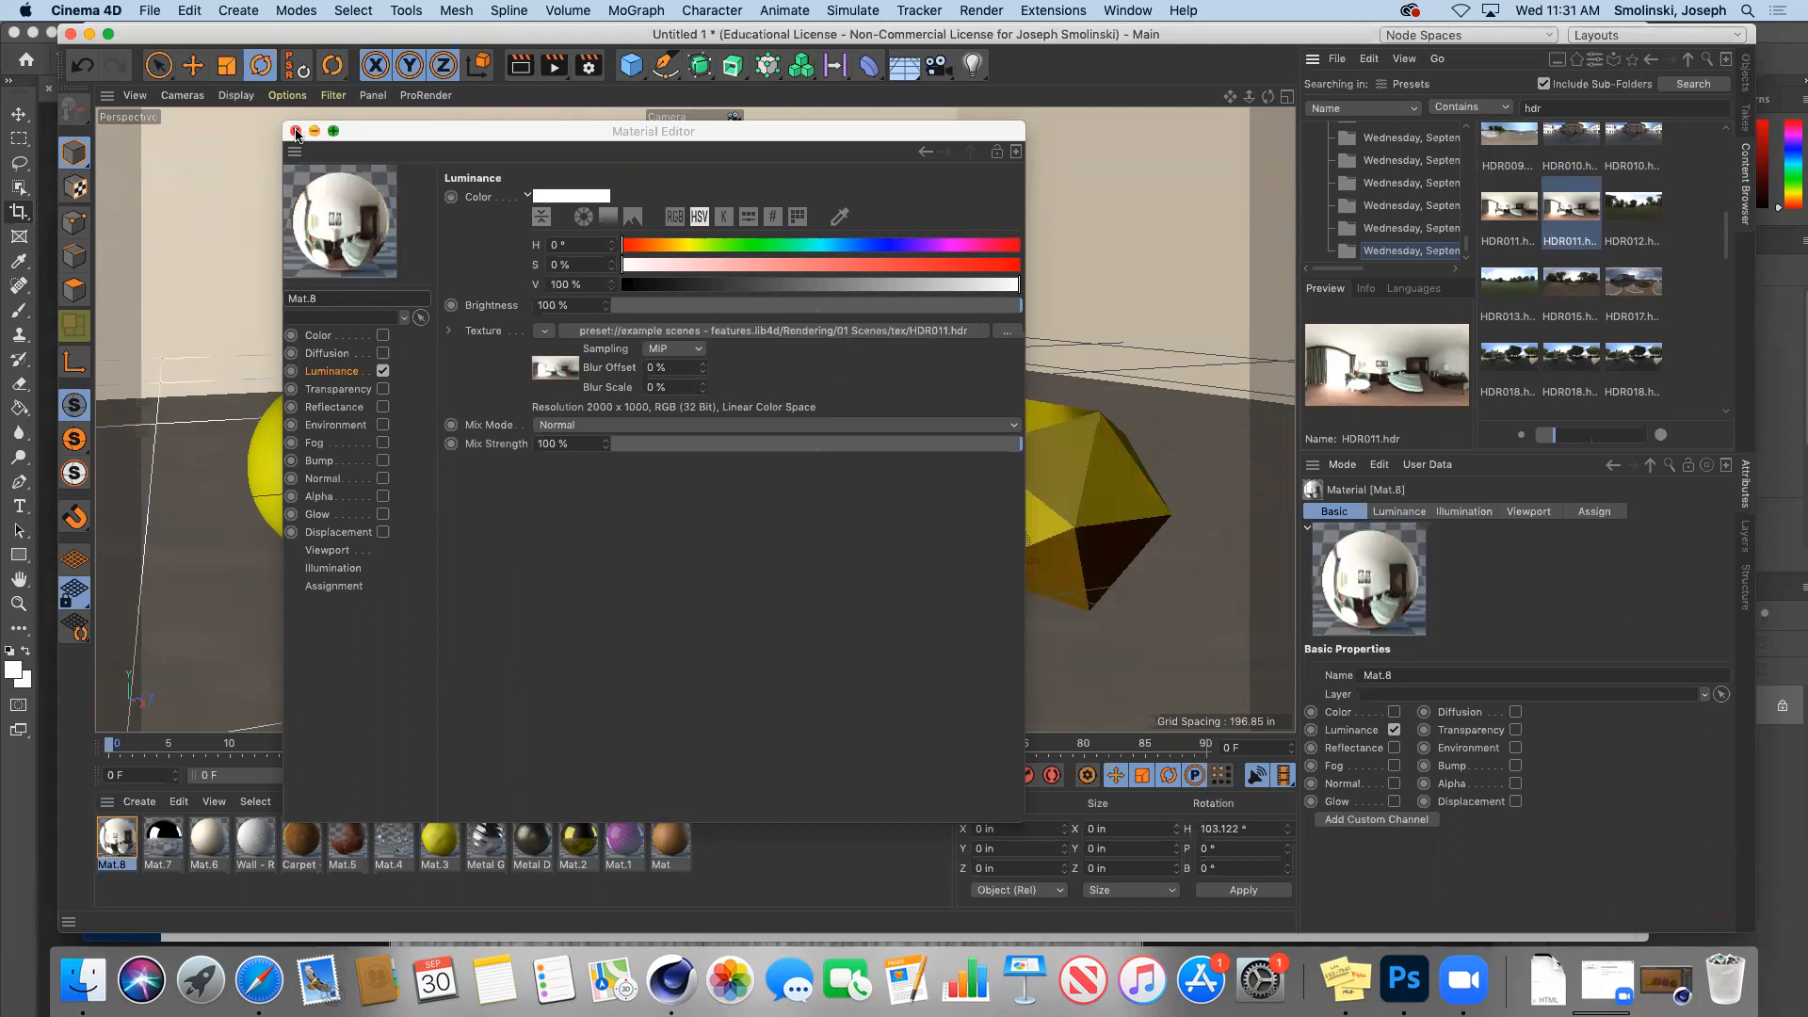
{"action": "left_click", "coordinate": [296, 133]}
{"action": "left_click_drag", "start_coordinate": [716, 471], "coordinate": [358, 382]}
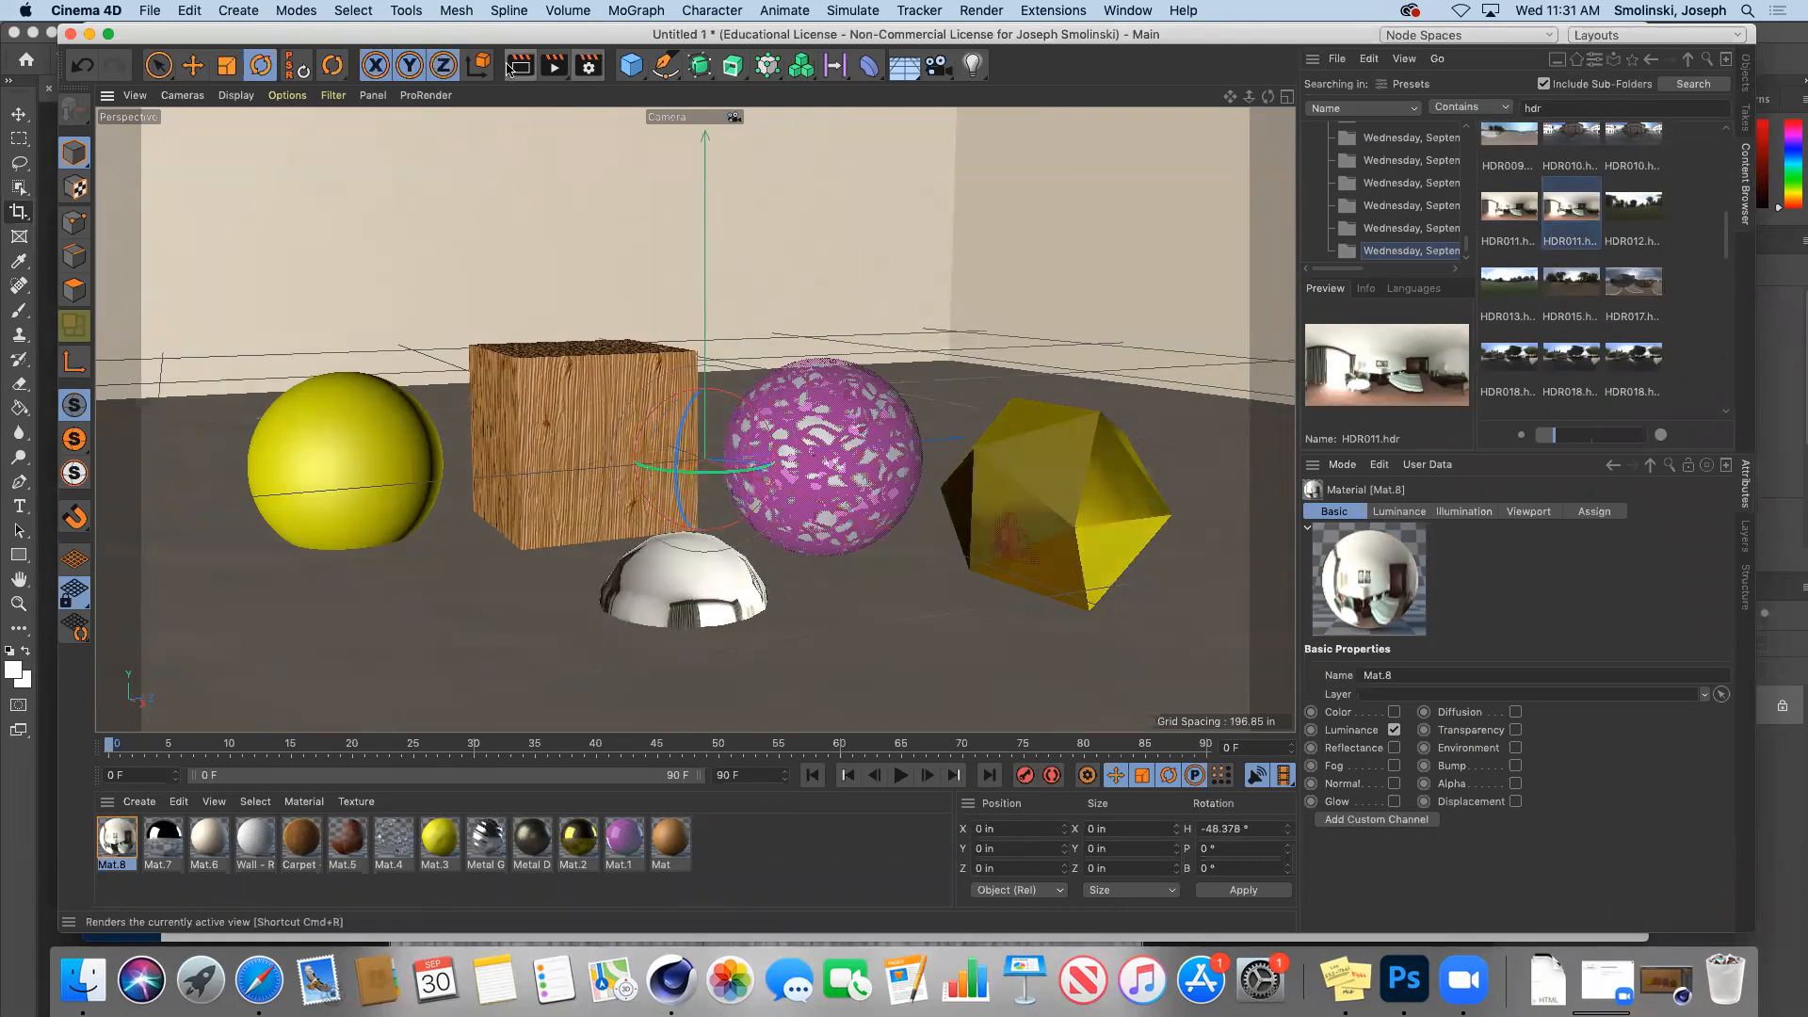
{"action": "left_click", "coordinate": [555, 66]}
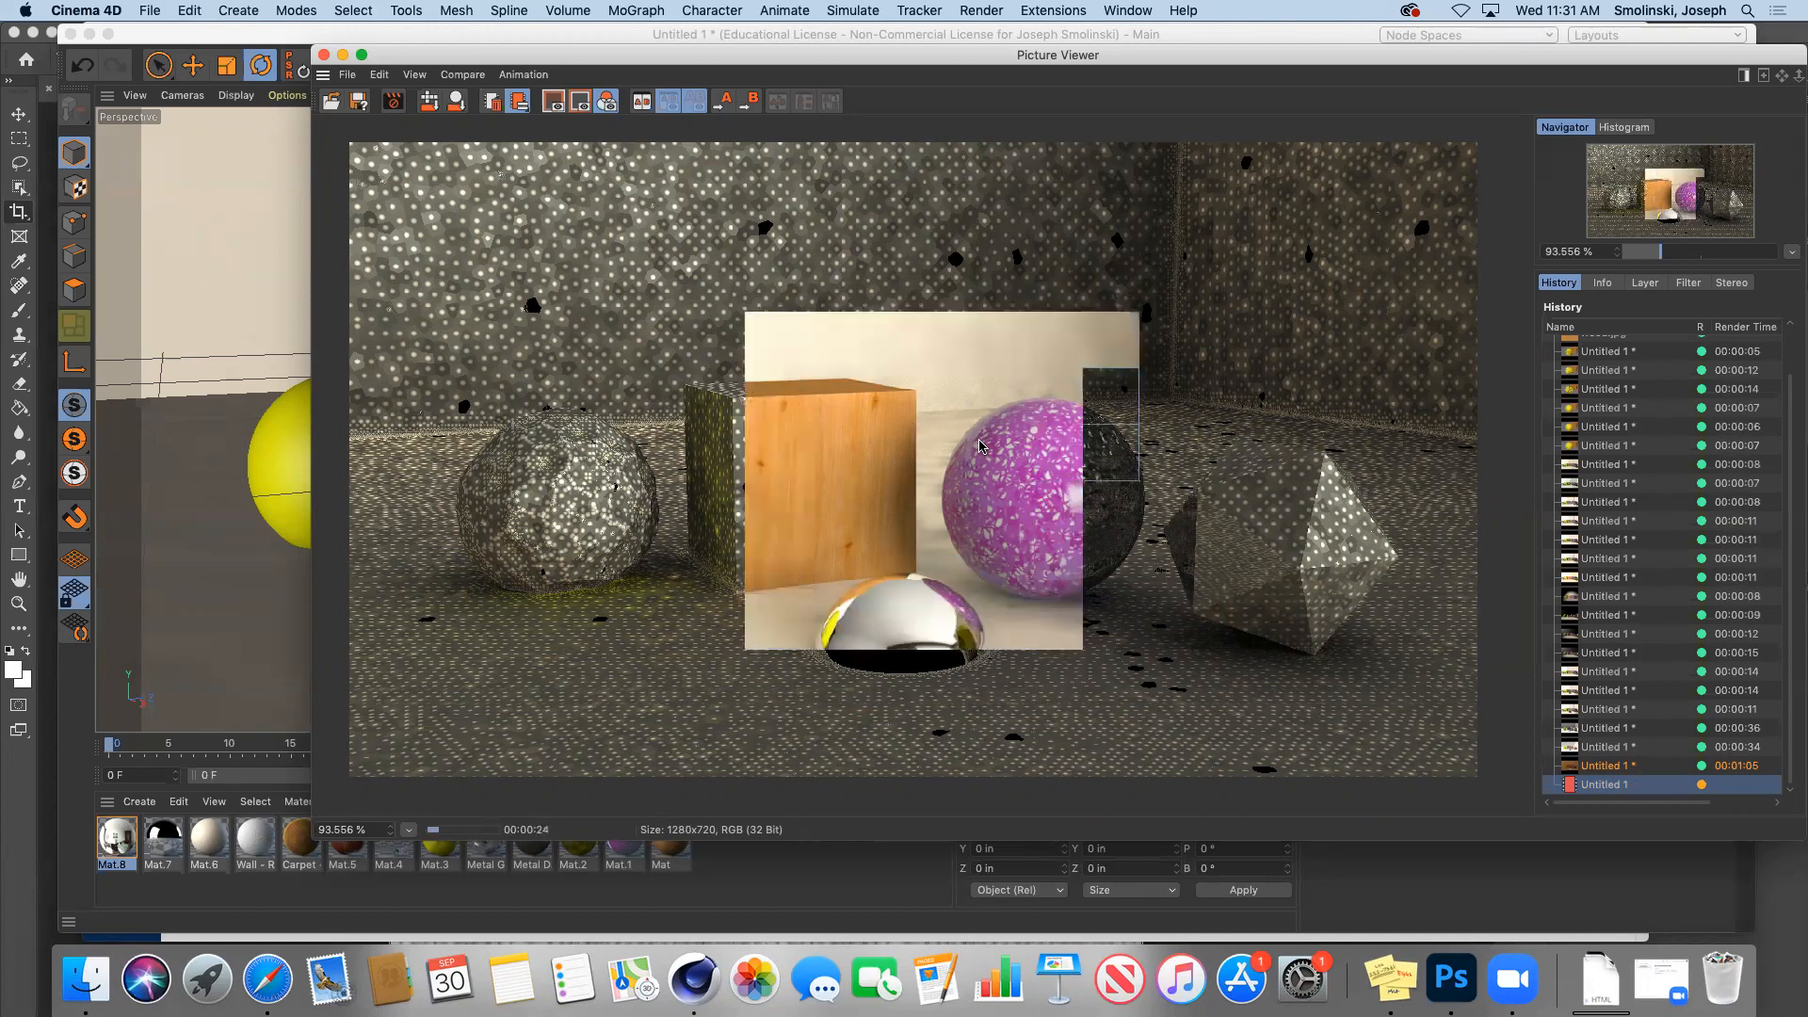
Step: Compare the HDR011 render with the 00:00:36 and 00:00:34 renders, then hide the Picture Viewer
{"action": "left_click", "coordinate": [1594, 730]}
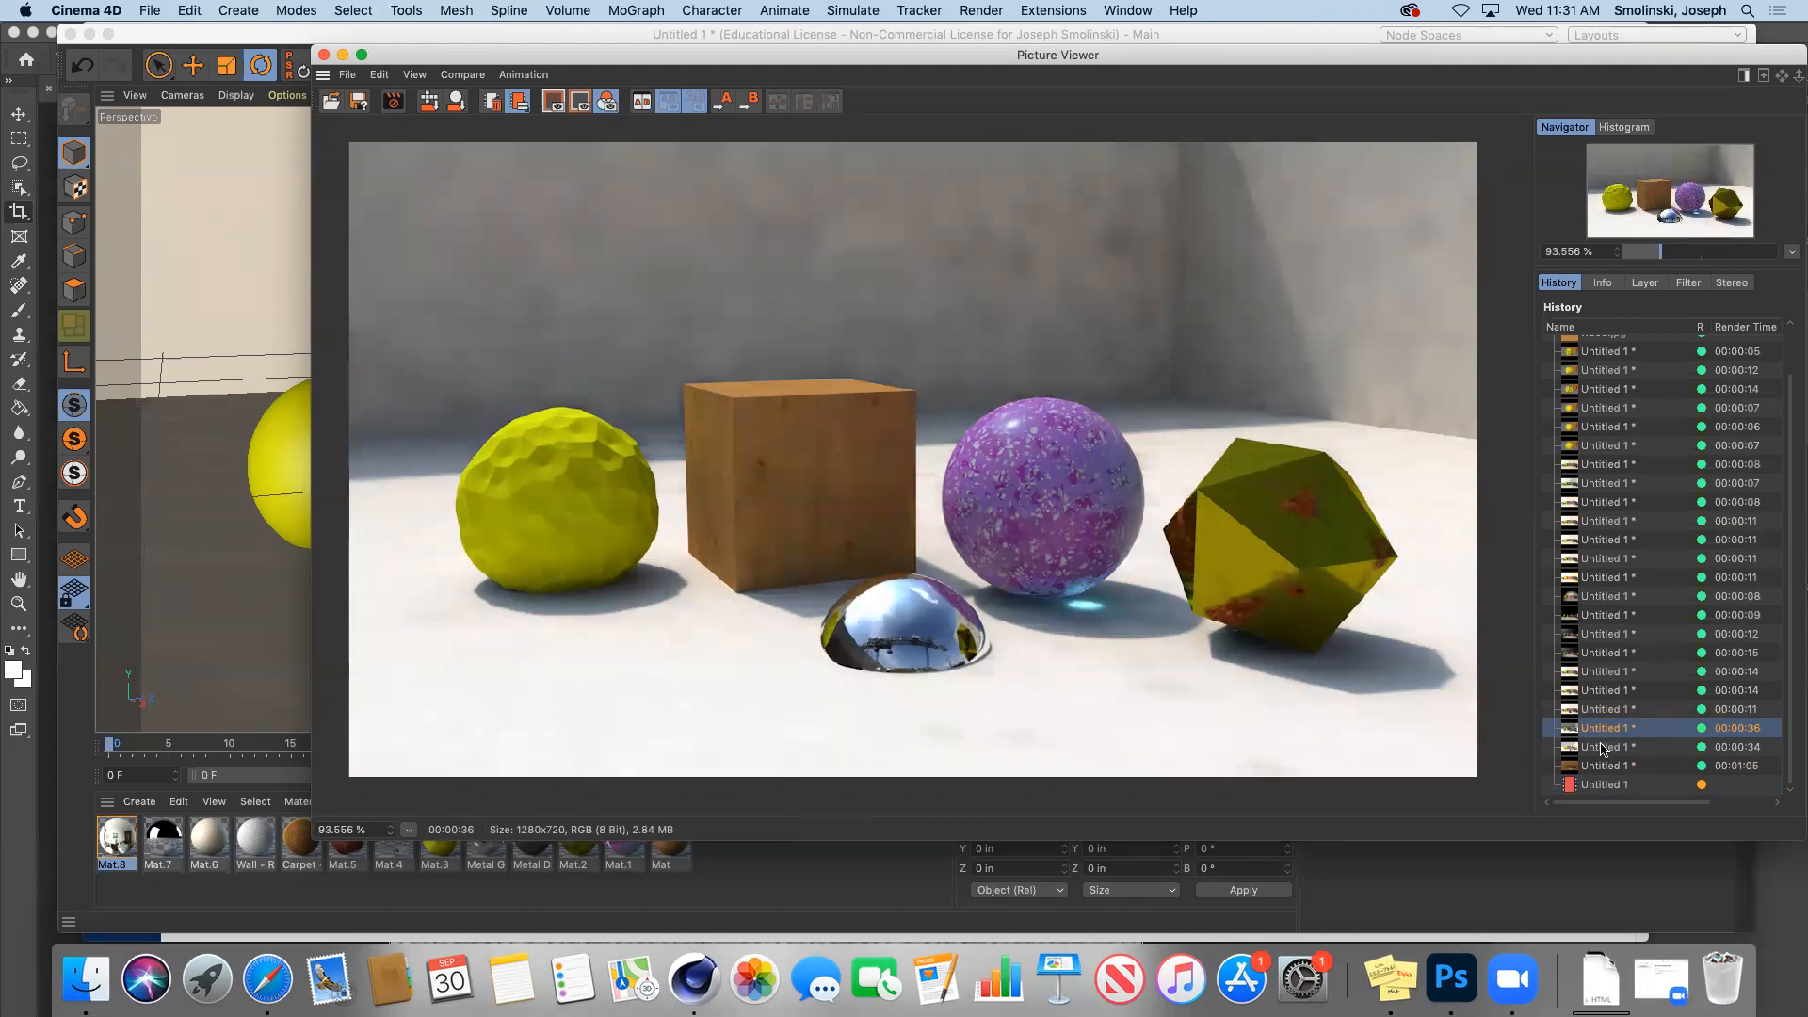
{"action": "left_click", "coordinate": [1603, 748]}
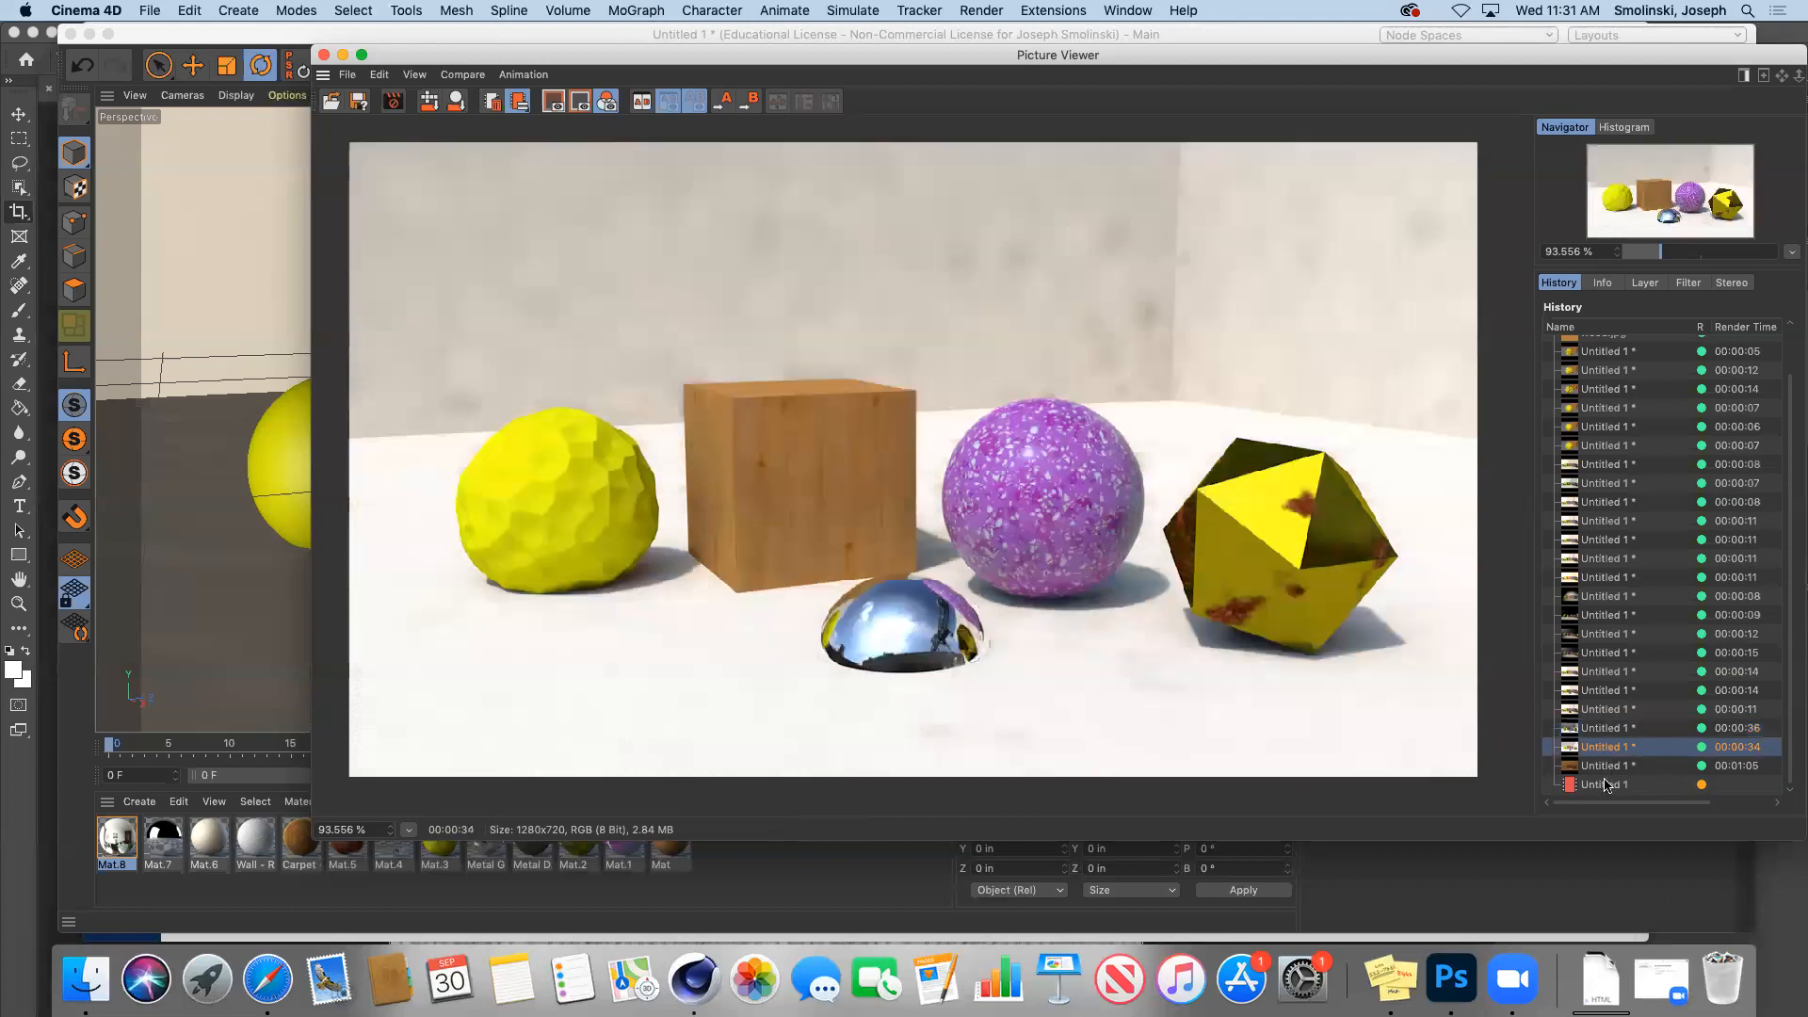
{"action": "left_click", "coordinate": [1606, 786]}
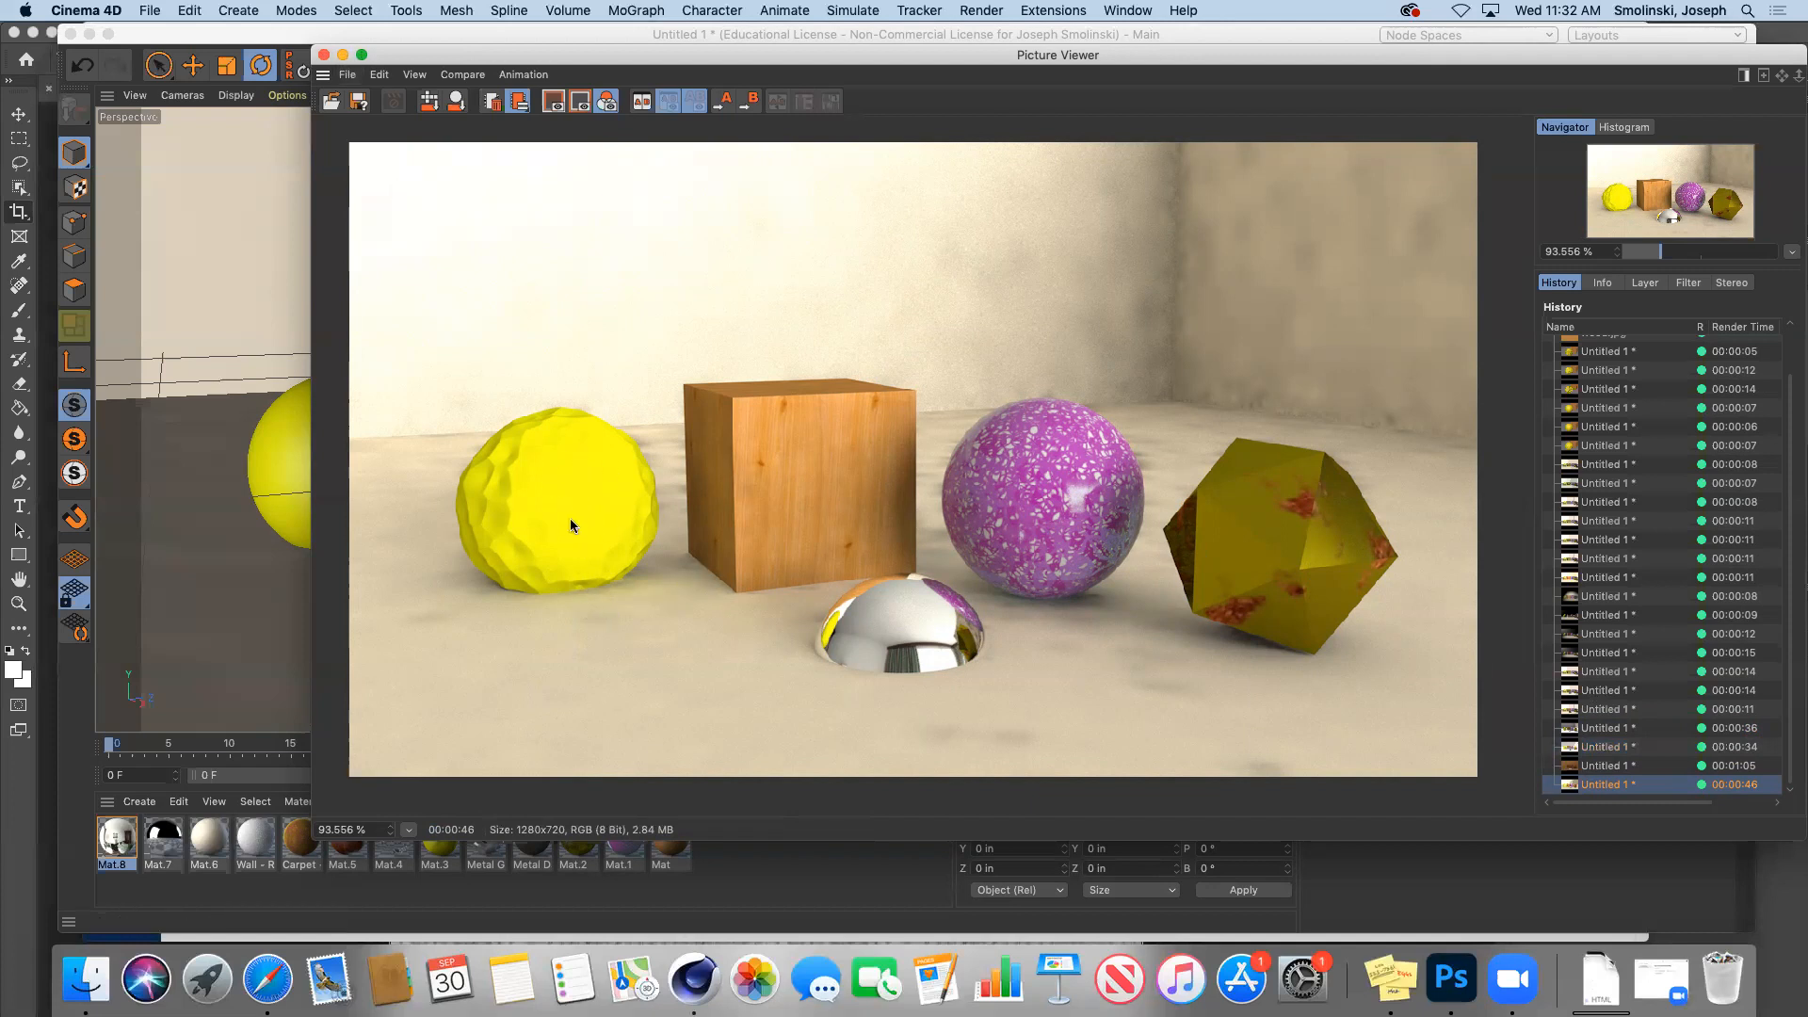
{"action": "left_click", "coordinate": [343, 56]}
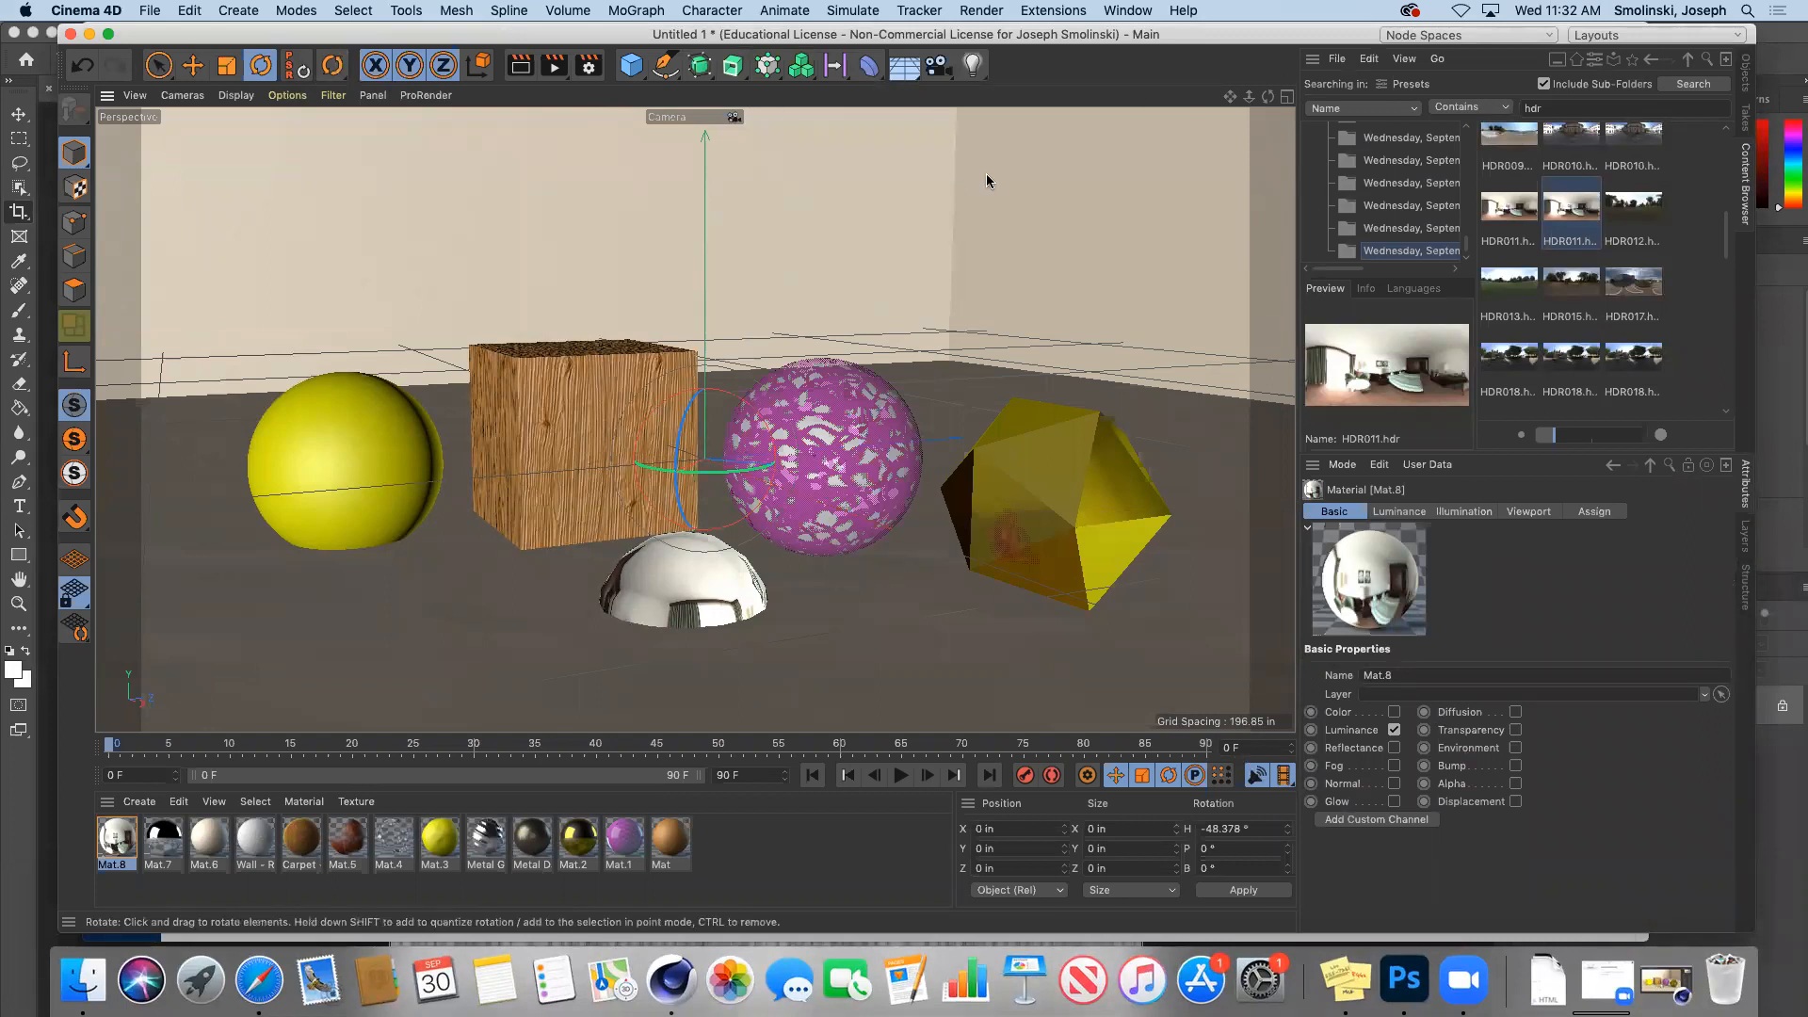
Step: Add Ambient Occlusion as a render effect and start a new render
{"action": "left_click", "coordinate": [588, 65]}
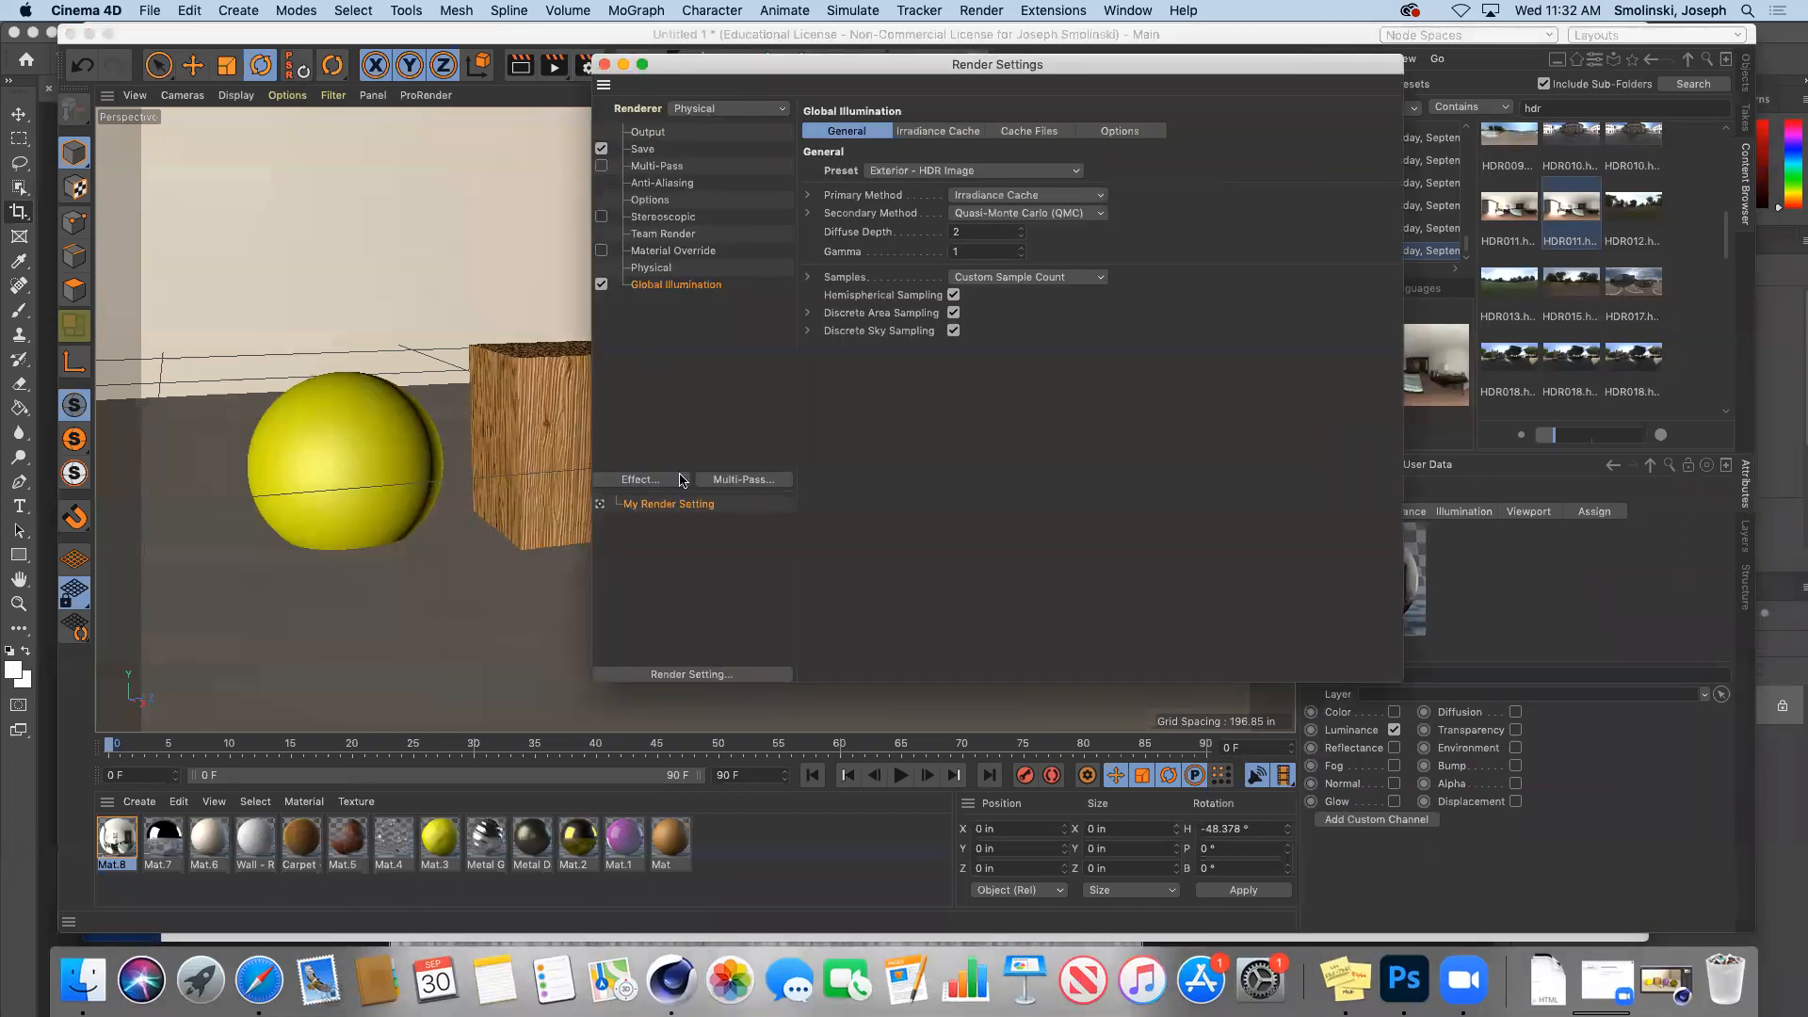
{"action": "left_click", "coordinate": [658, 481]}
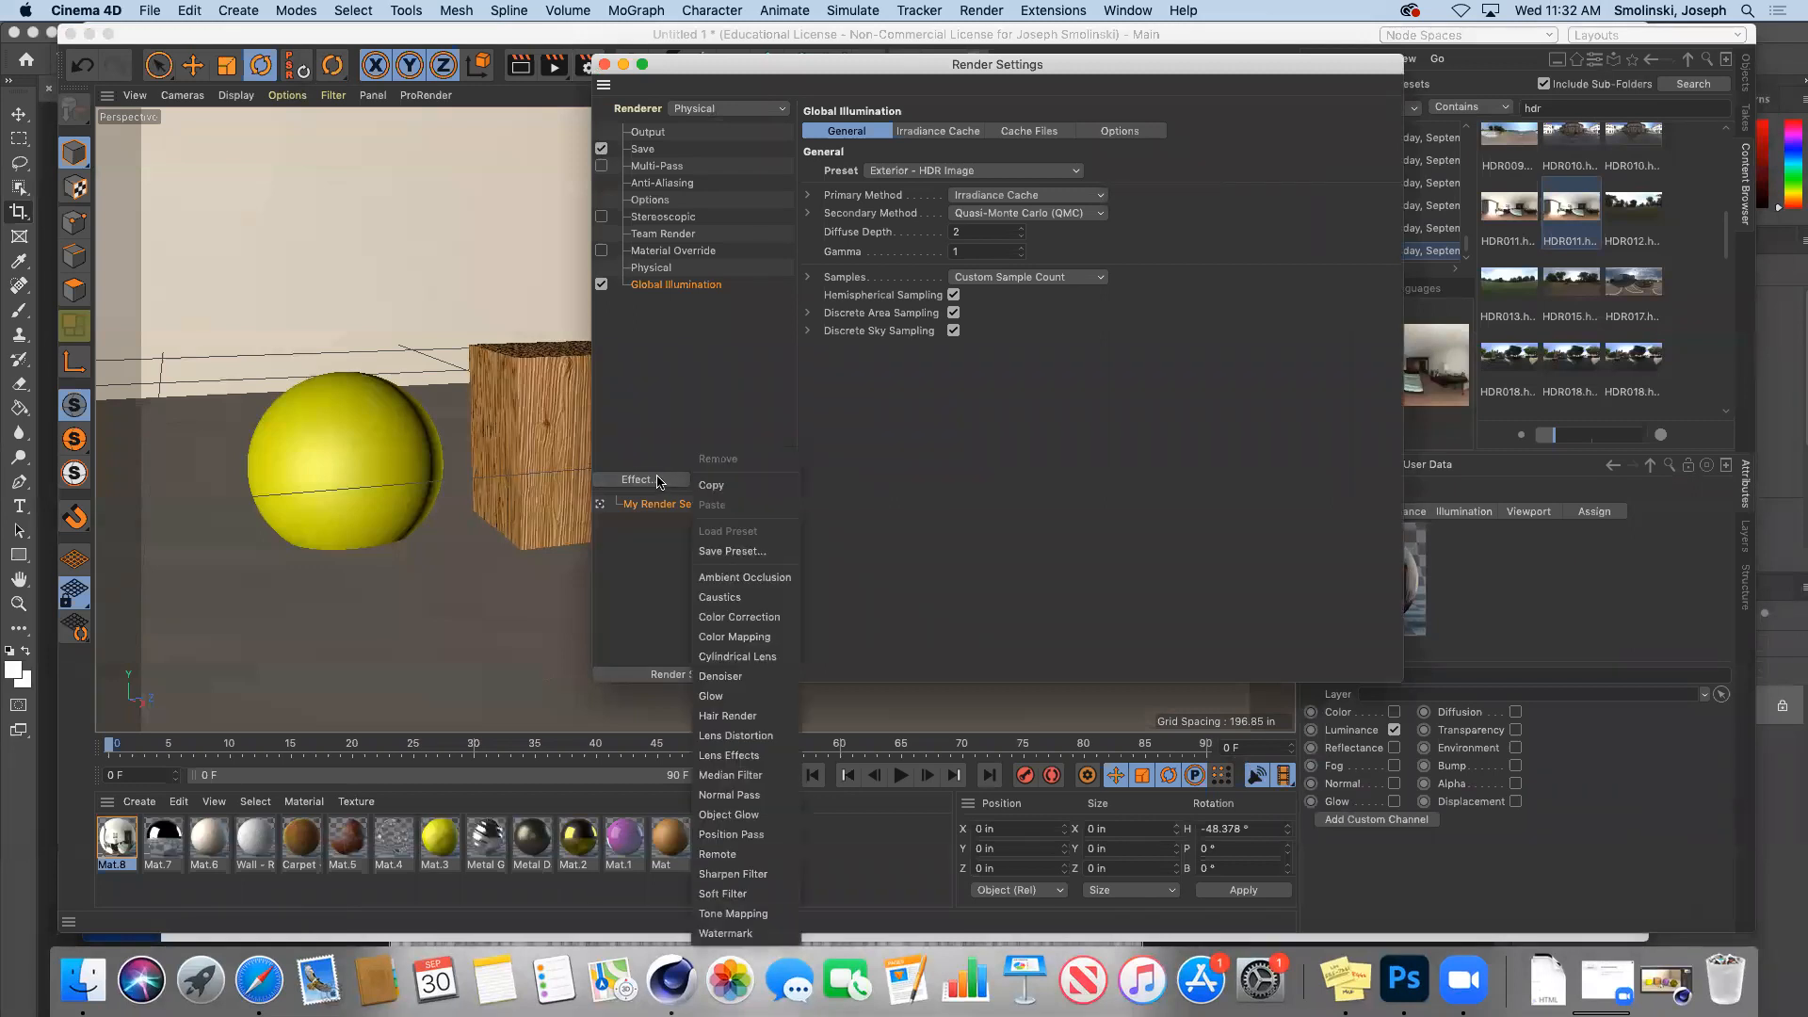
{"action": "left_click", "coordinate": [747, 578]}
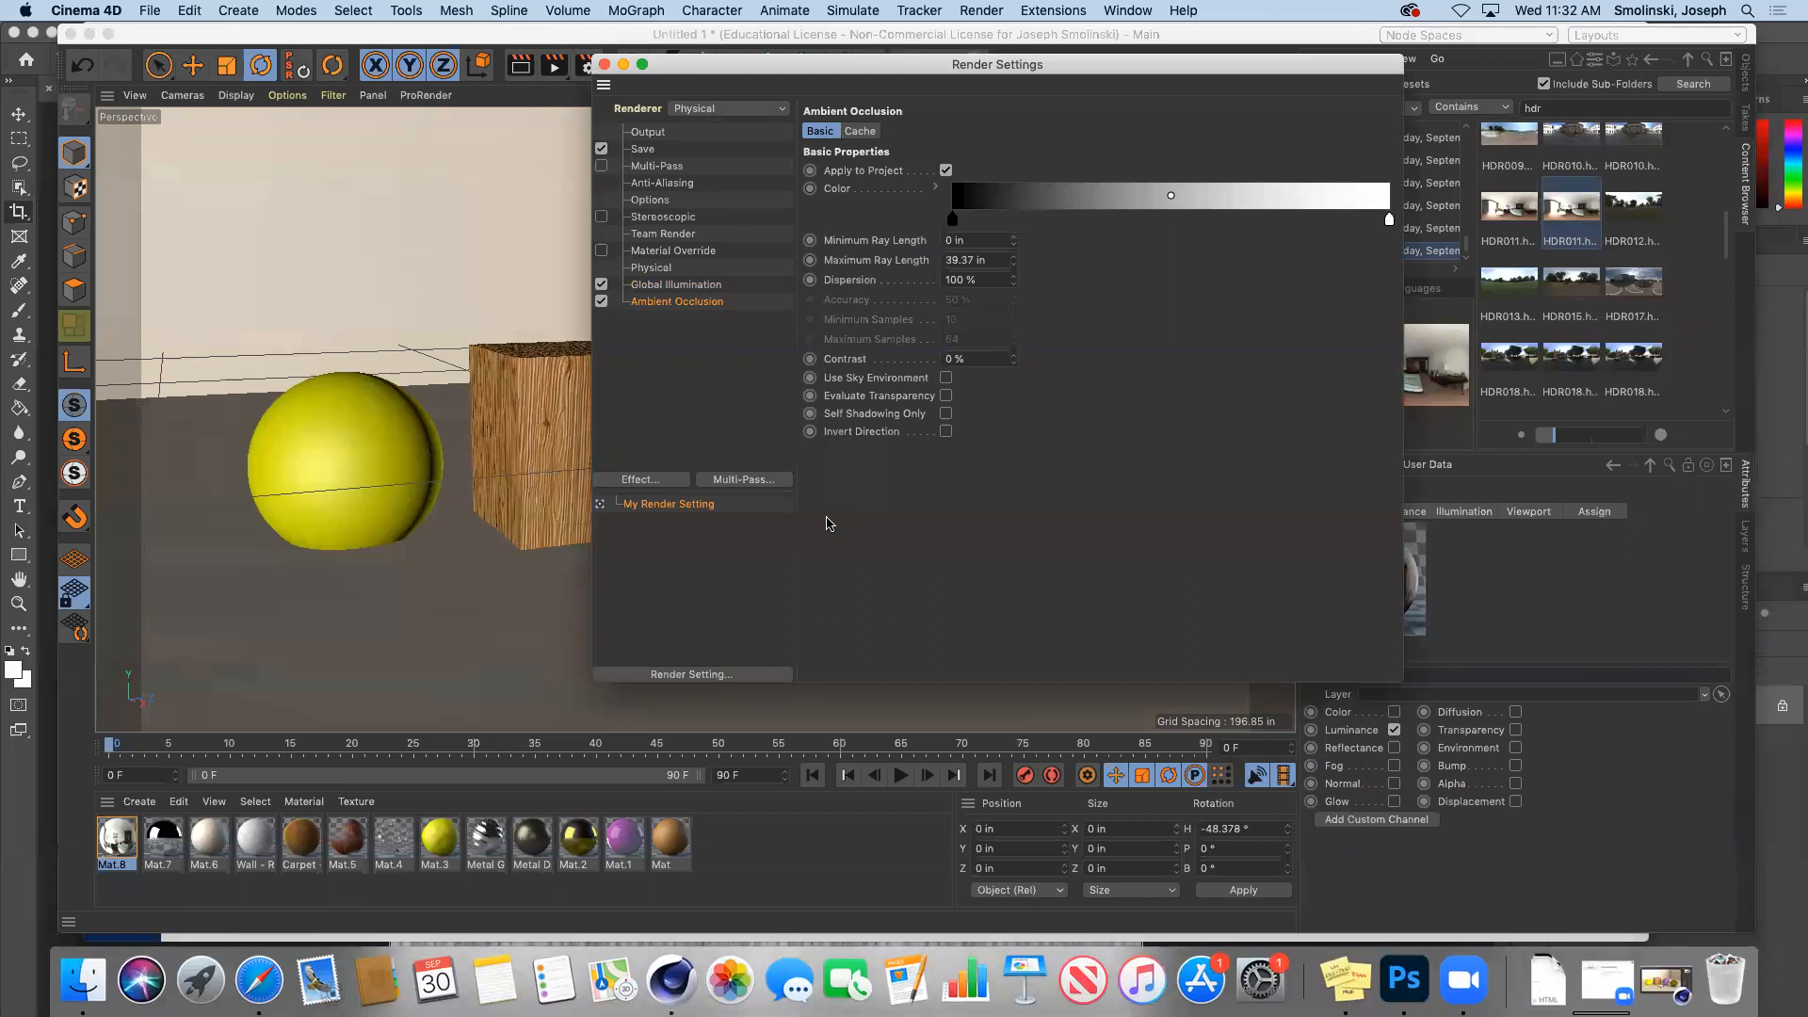
{"action": "left_click", "coordinate": [605, 66]}
{"action": "left_click", "coordinate": [553, 67]}
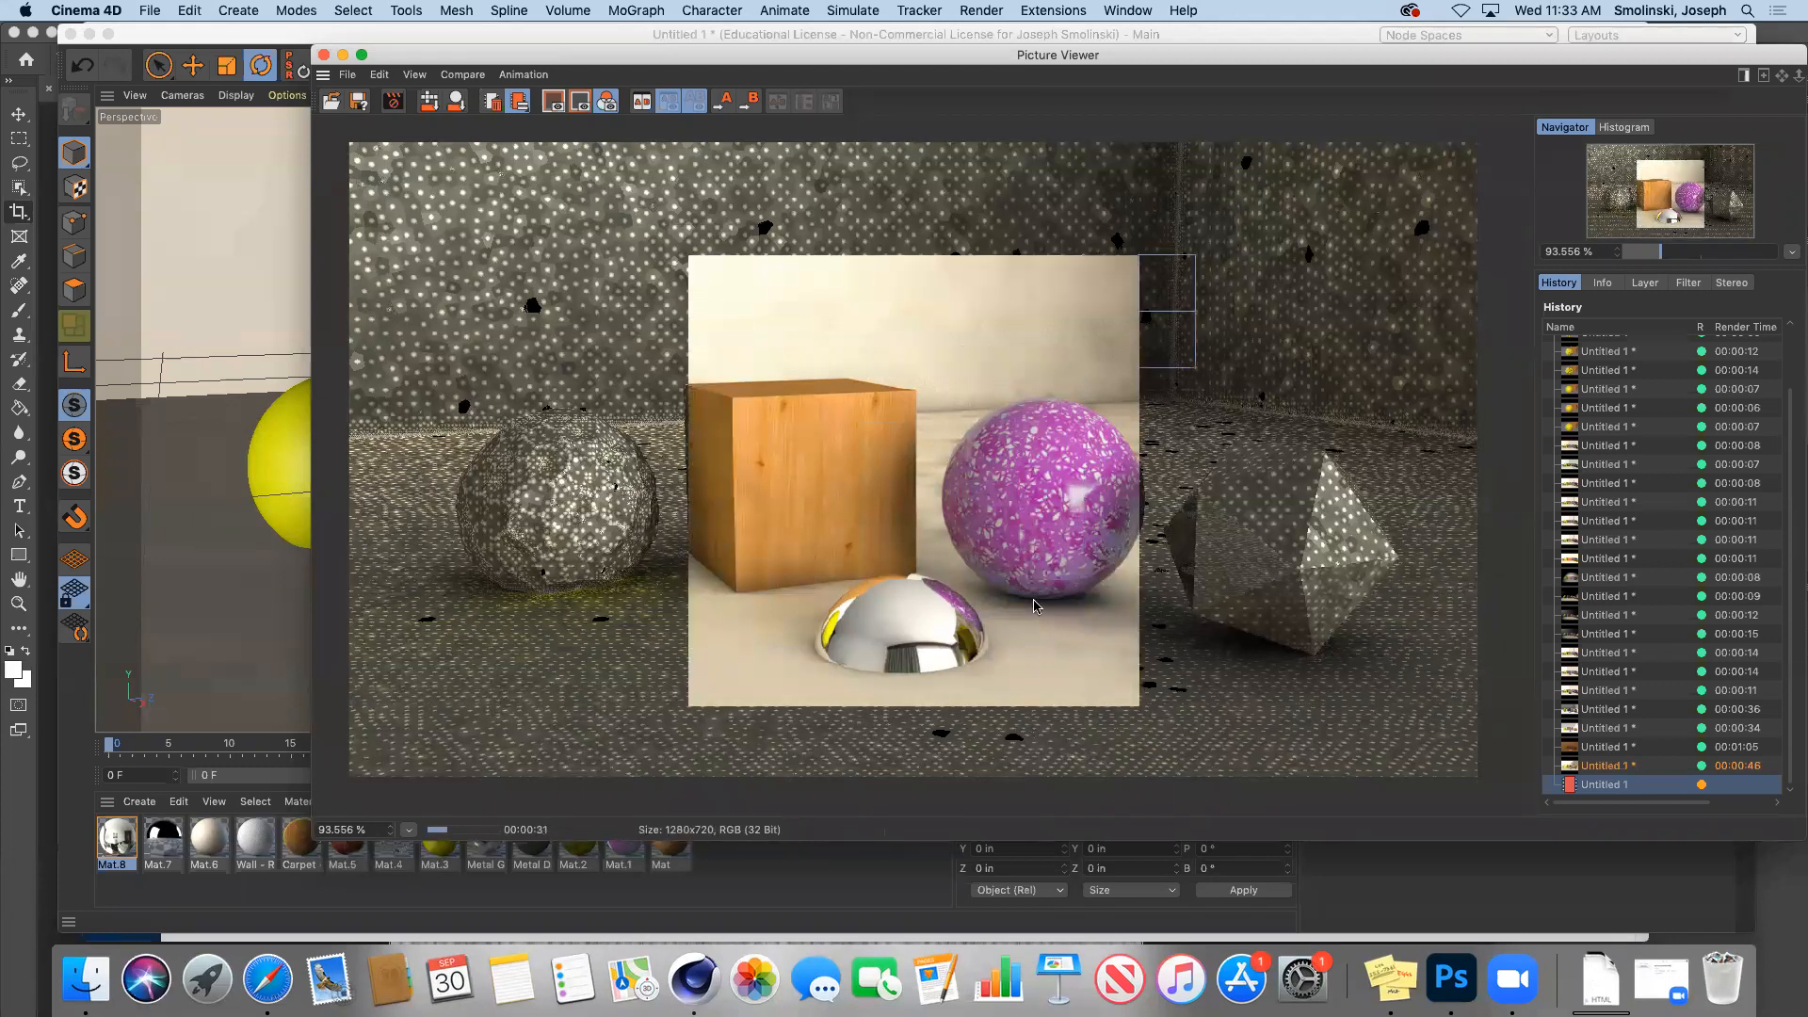
Step: Toggle between the previous render and the in-progress Ambient Occlusion render to compare them
{"action": "left_click", "coordinate": [1600, 768]}
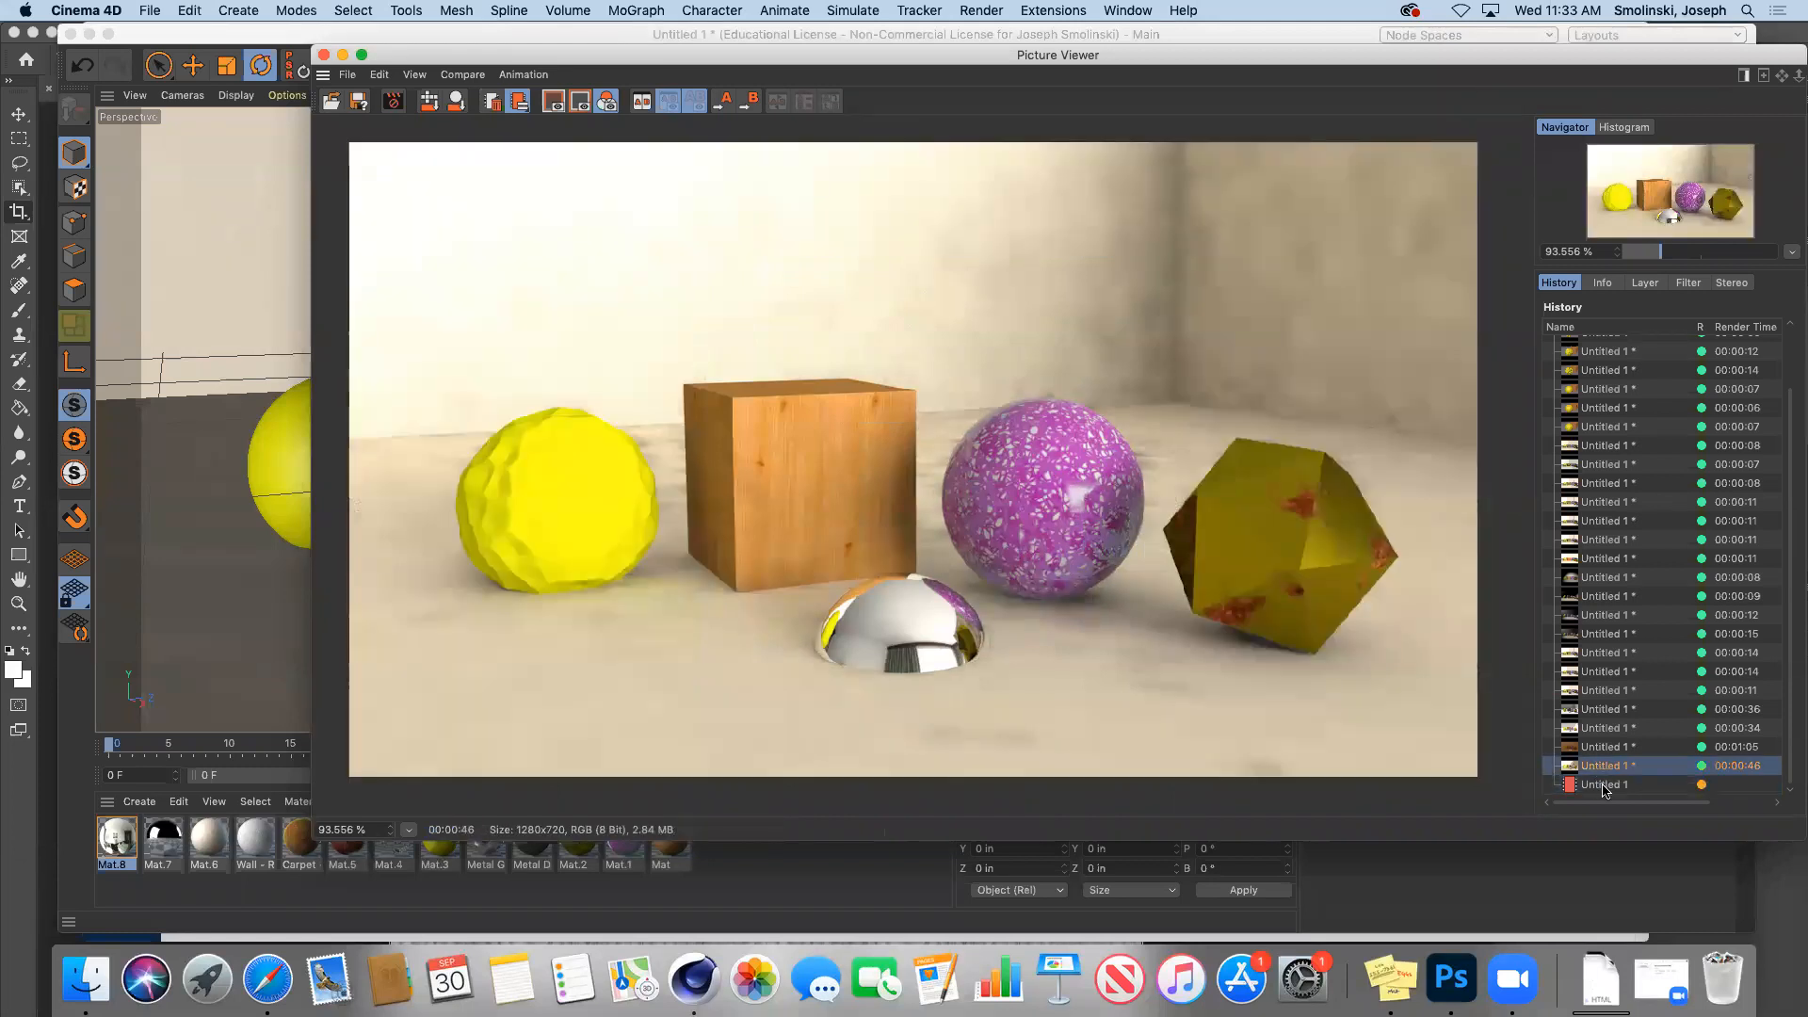
{"action": "left_click", "coordinate": [1603, 787]}
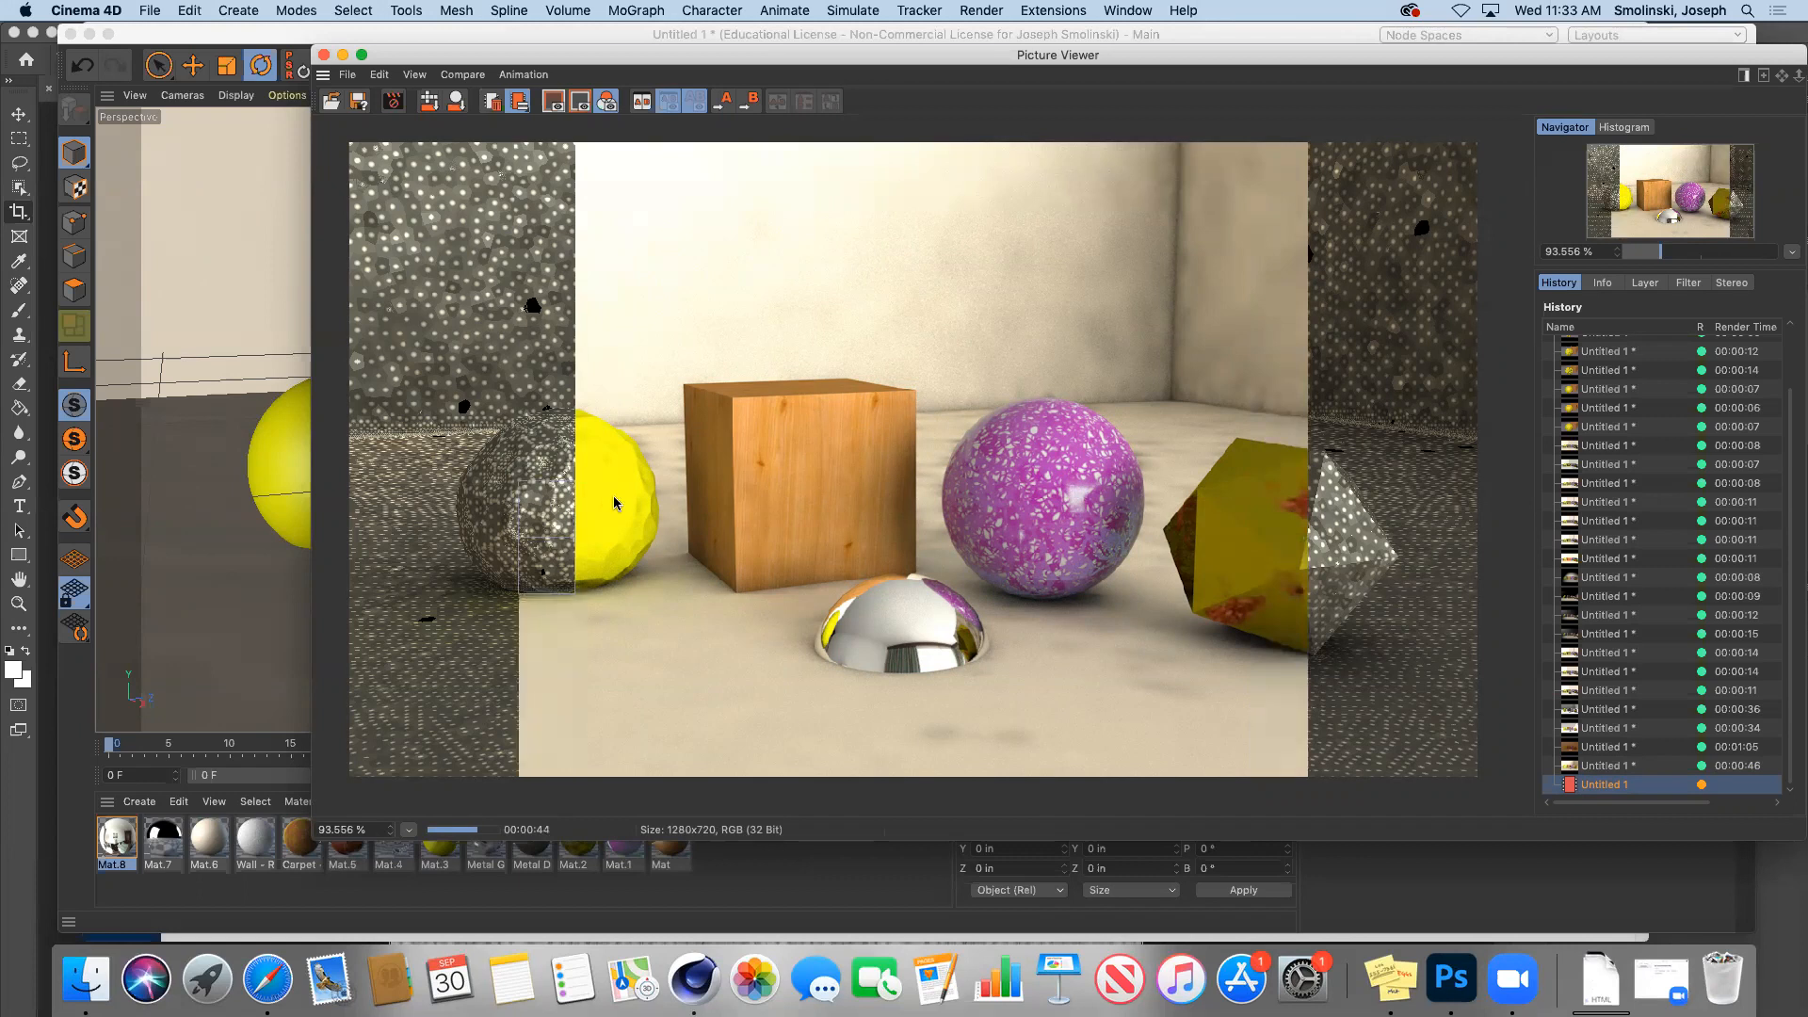
{"action": "left_click", "coordinate": [1611, 768]}
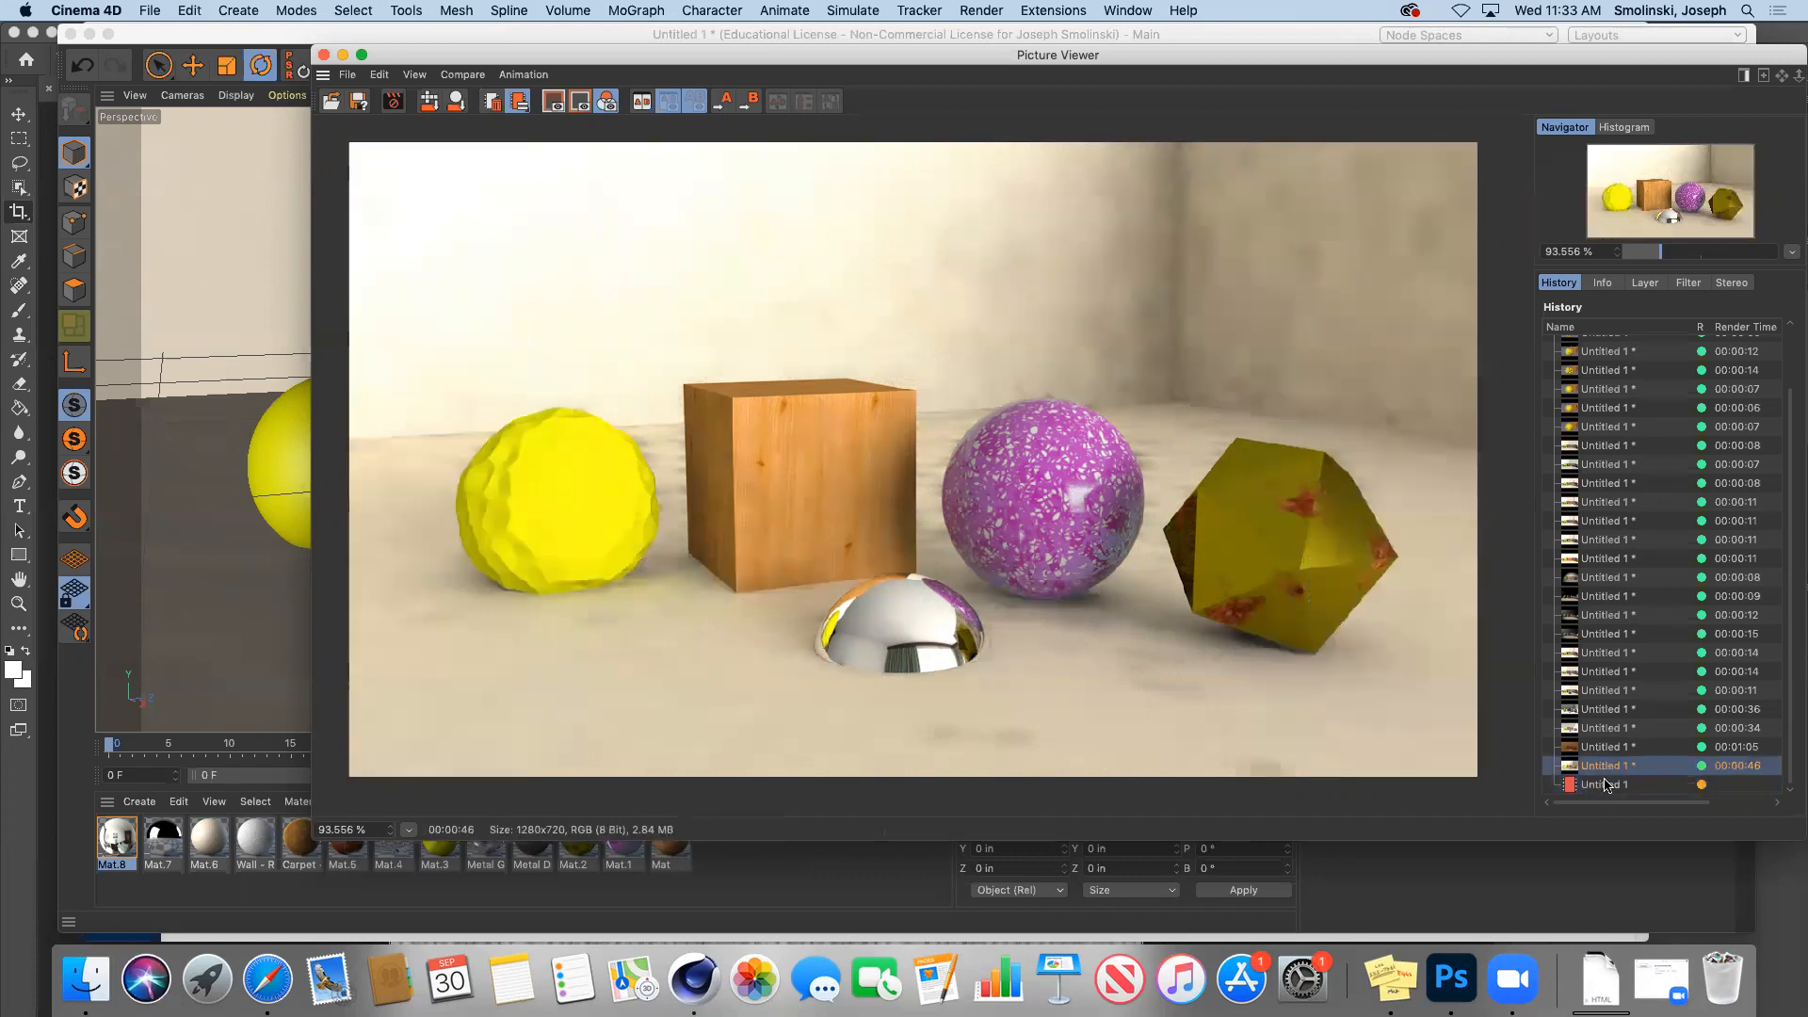
{"action": "left_click", "coordinate": [1606, 785]}
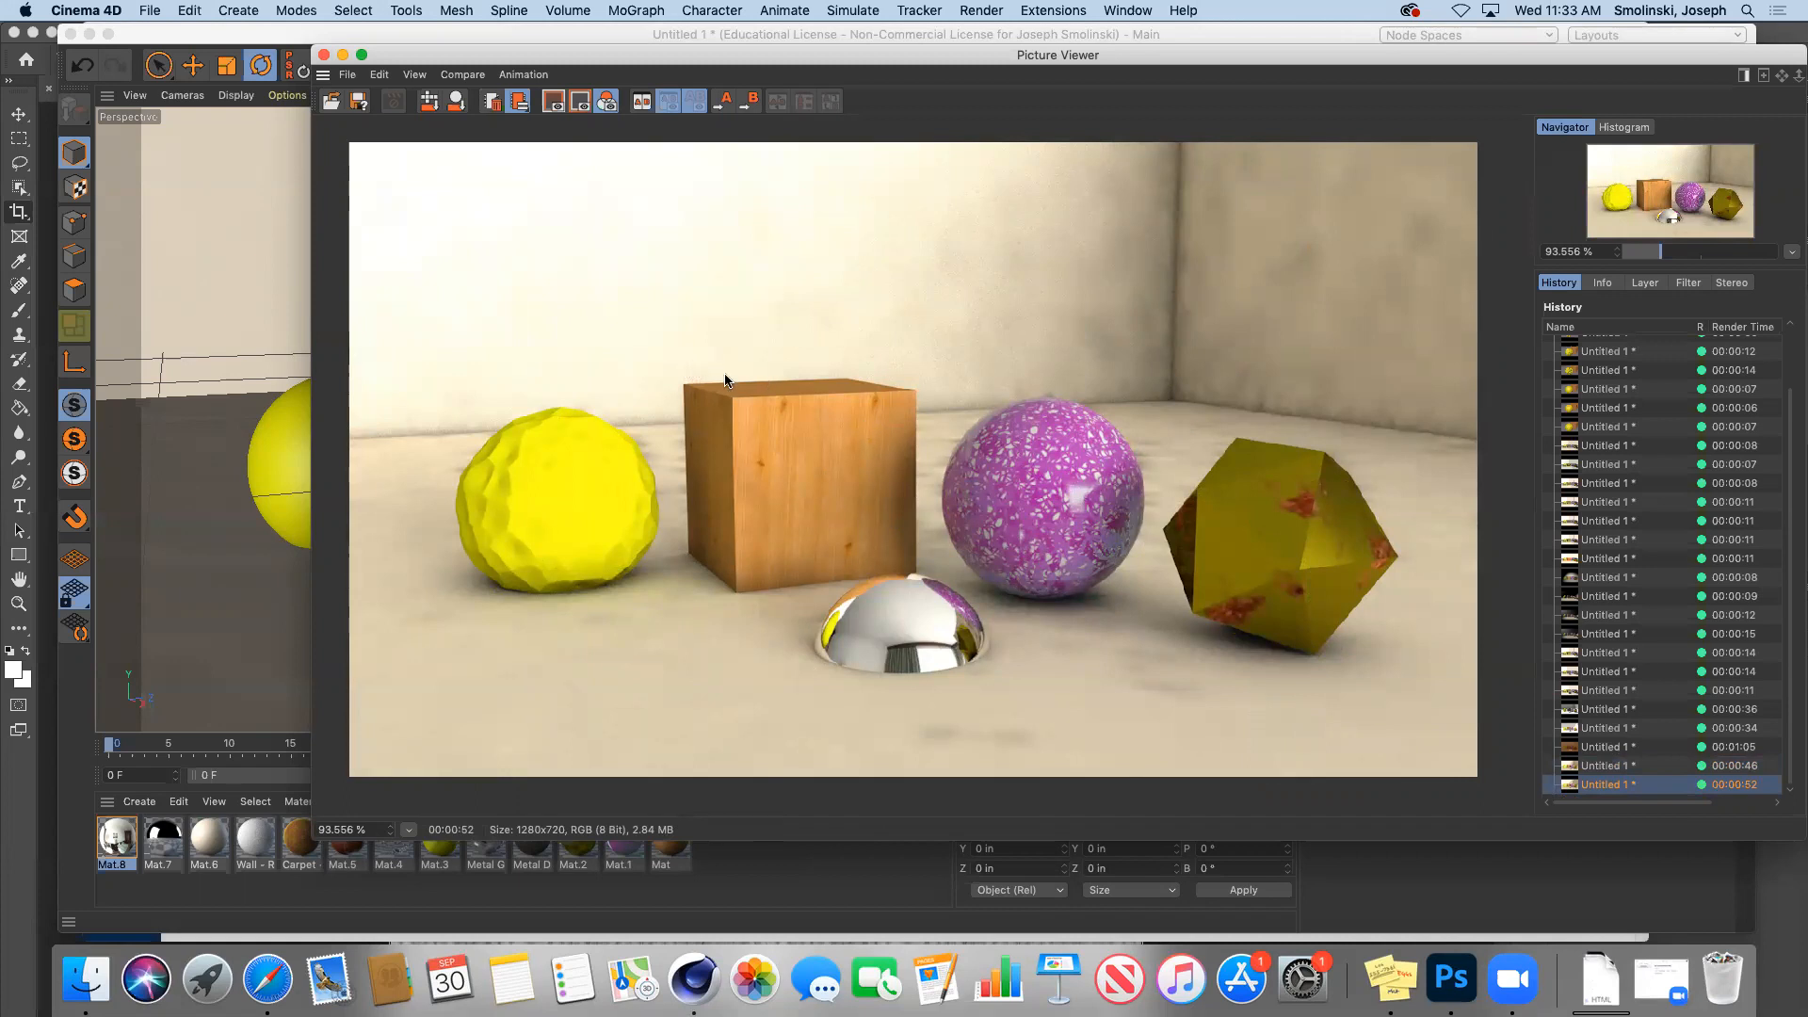
Step: Hide the Picture Viewer and create a new standard material, Mat.9
{"action": "left_click", "coordinate": [344, 58]}
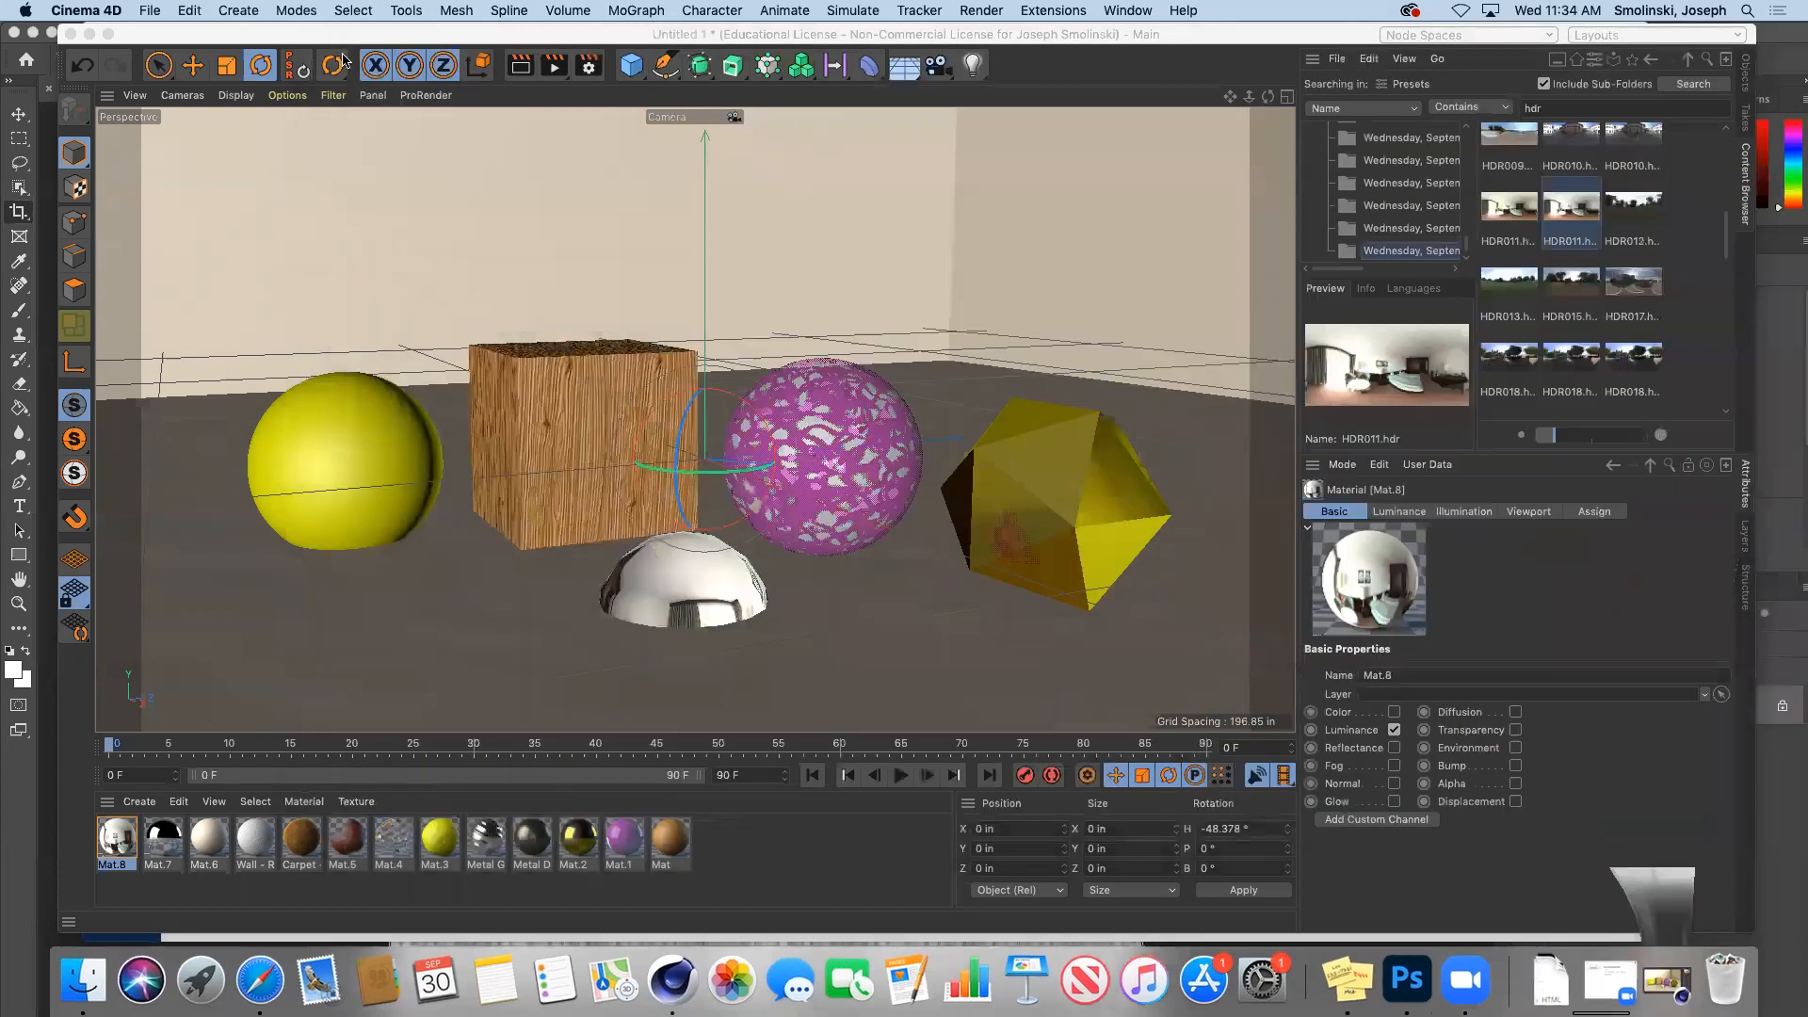
{"action": "left_click", "coordinate": [140, 801]}
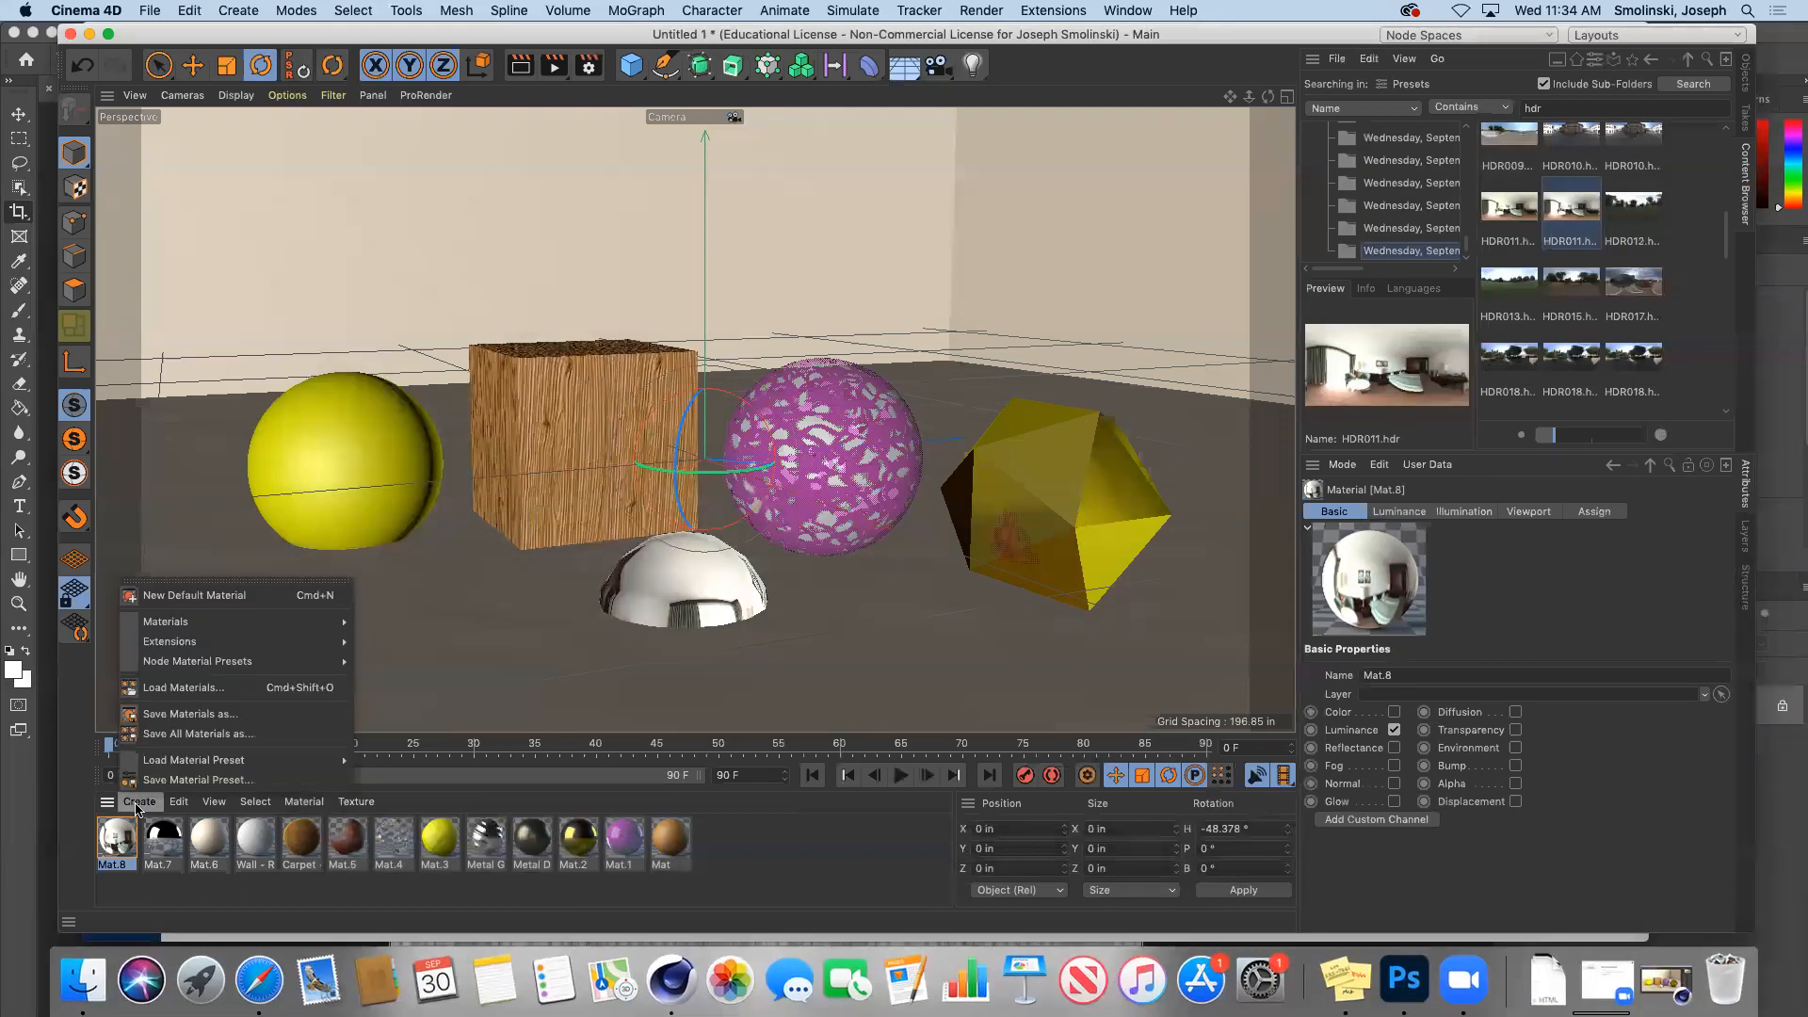
{"action": "mouse_move", "coordinate": [235, 622]}
{"action": "left_click", "coordinate": [436, 648]}
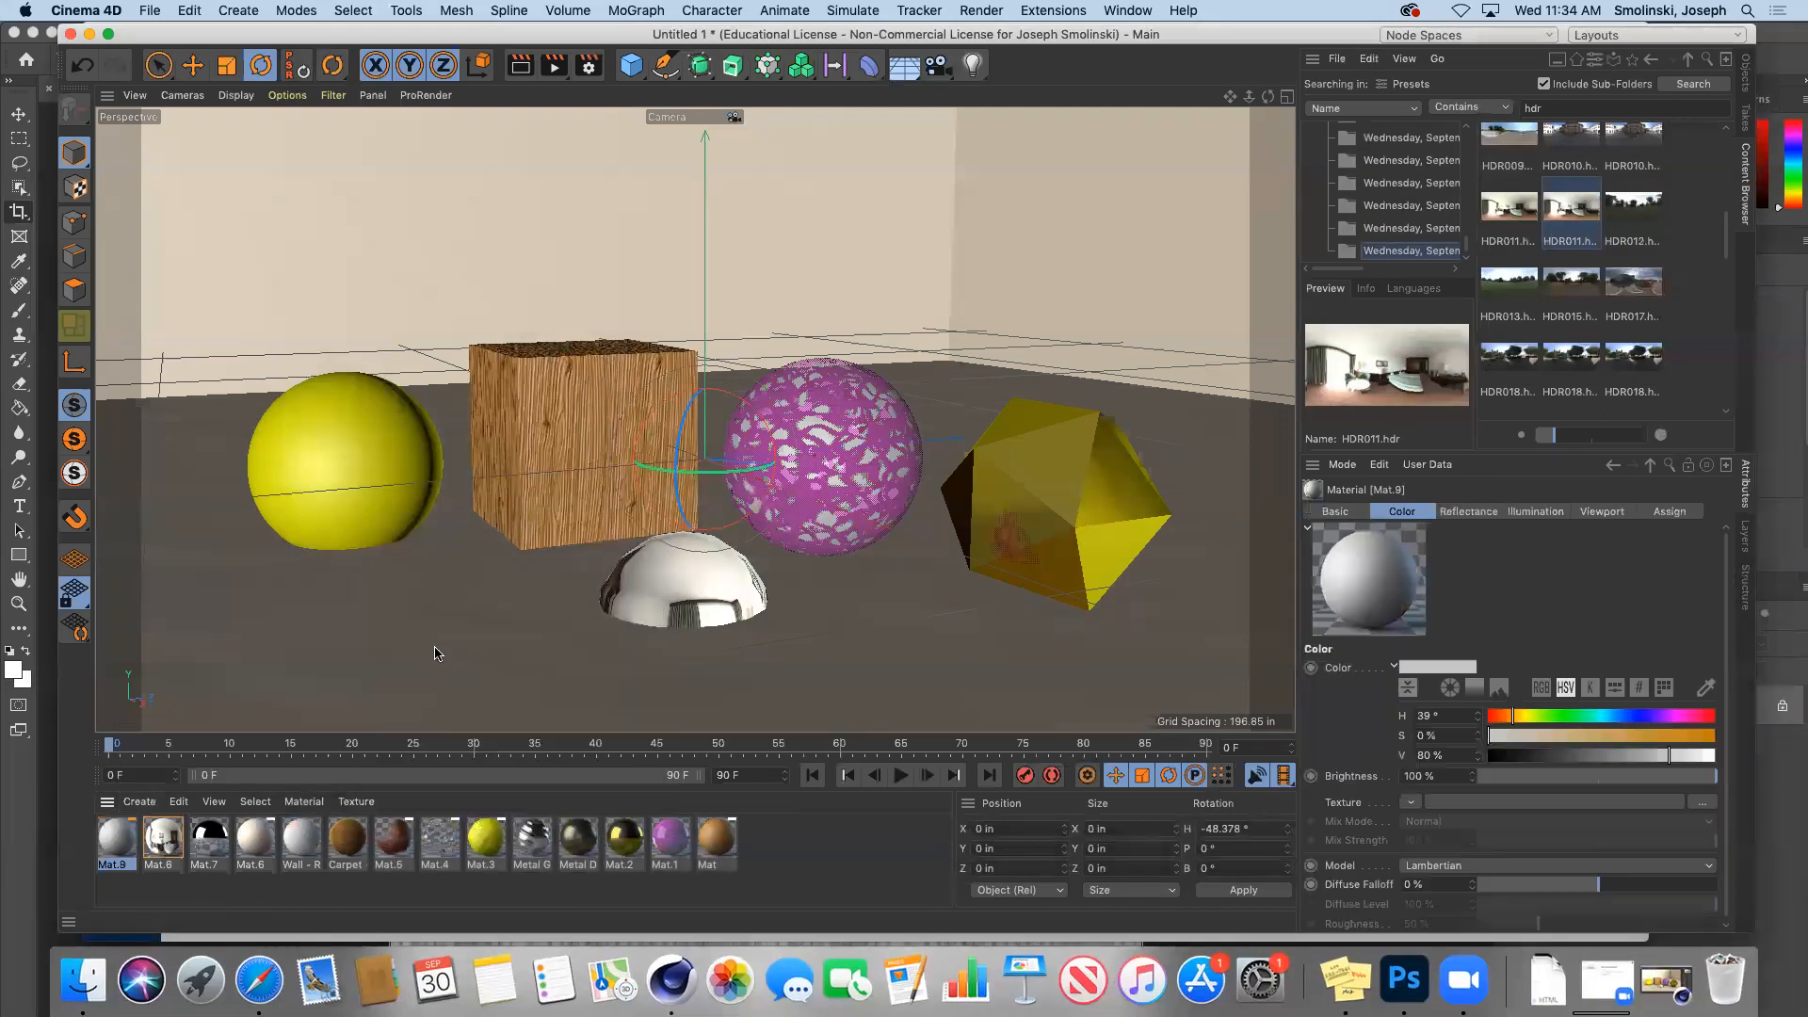
{"action": "double_click", "coordinate": [113, 835]}
Step: Disable Mat.9's Color channel, keep Reflectance on, and enable Luminance
{"action": "left_click", "coordinate": [382, 335]}
{"action": "left_click", "coordinate": [383, 407]}
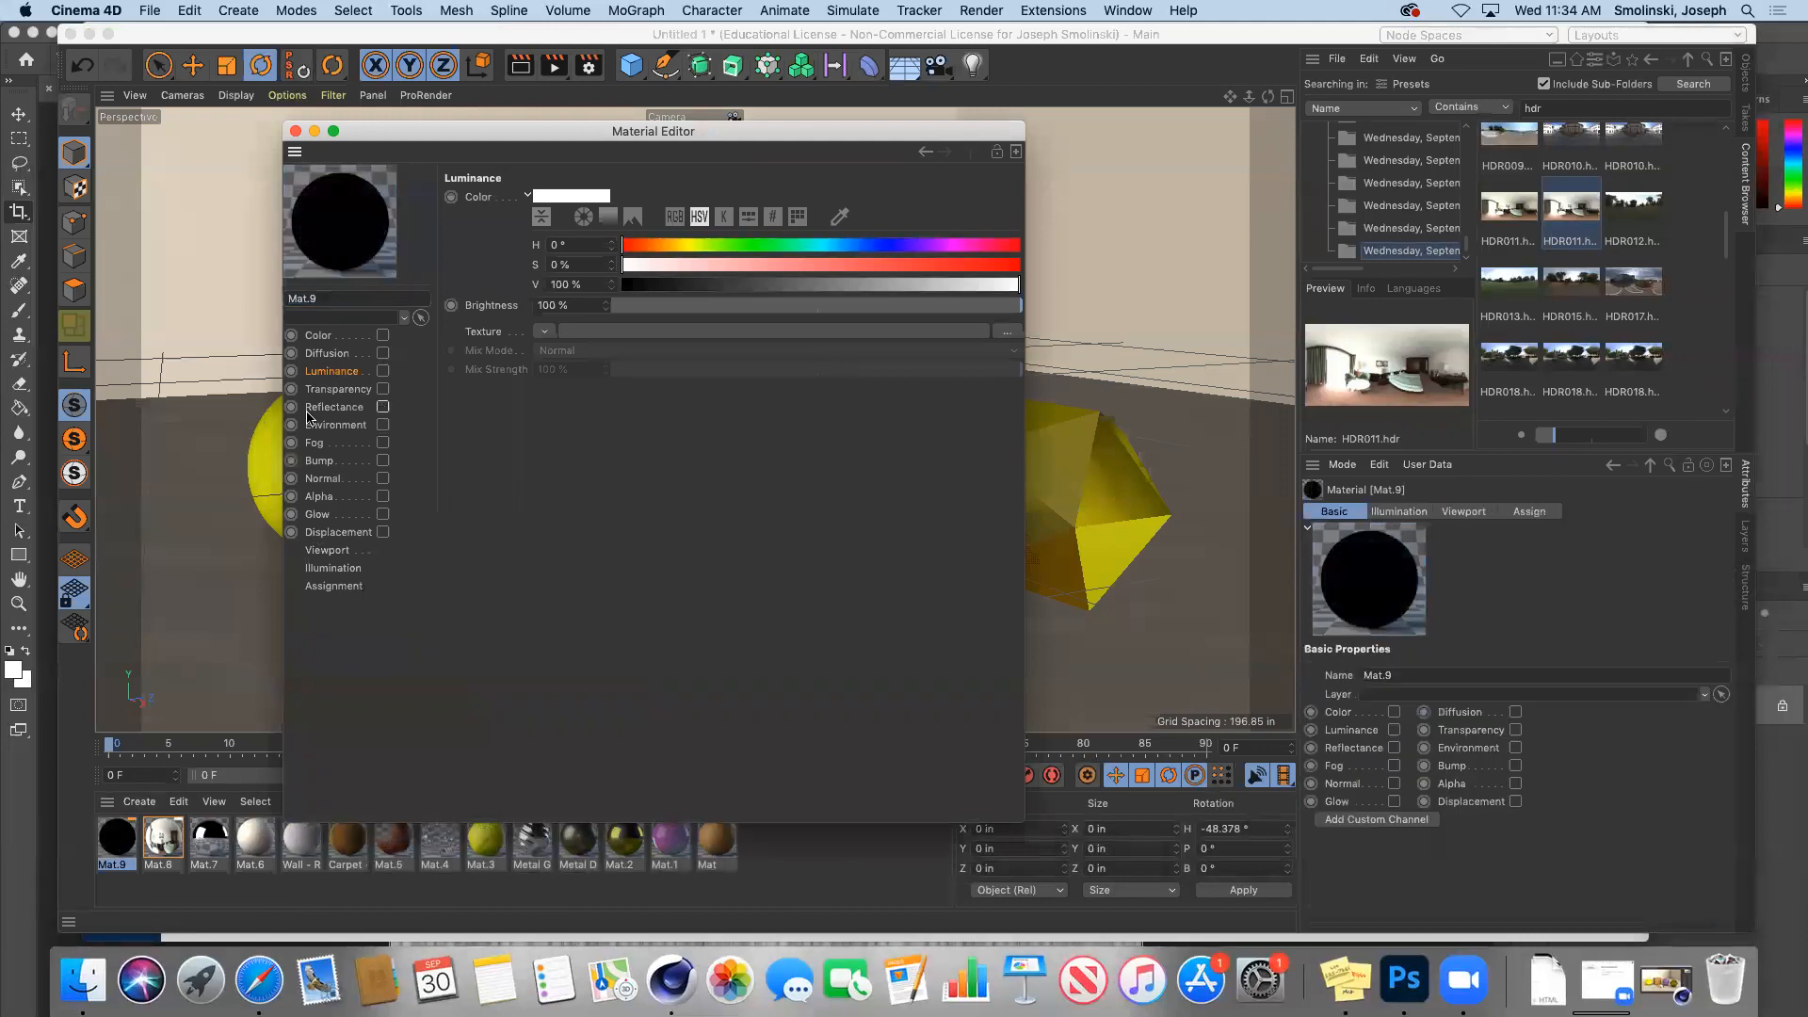
{"action": "left_click", "coordinate": [382, 408]}
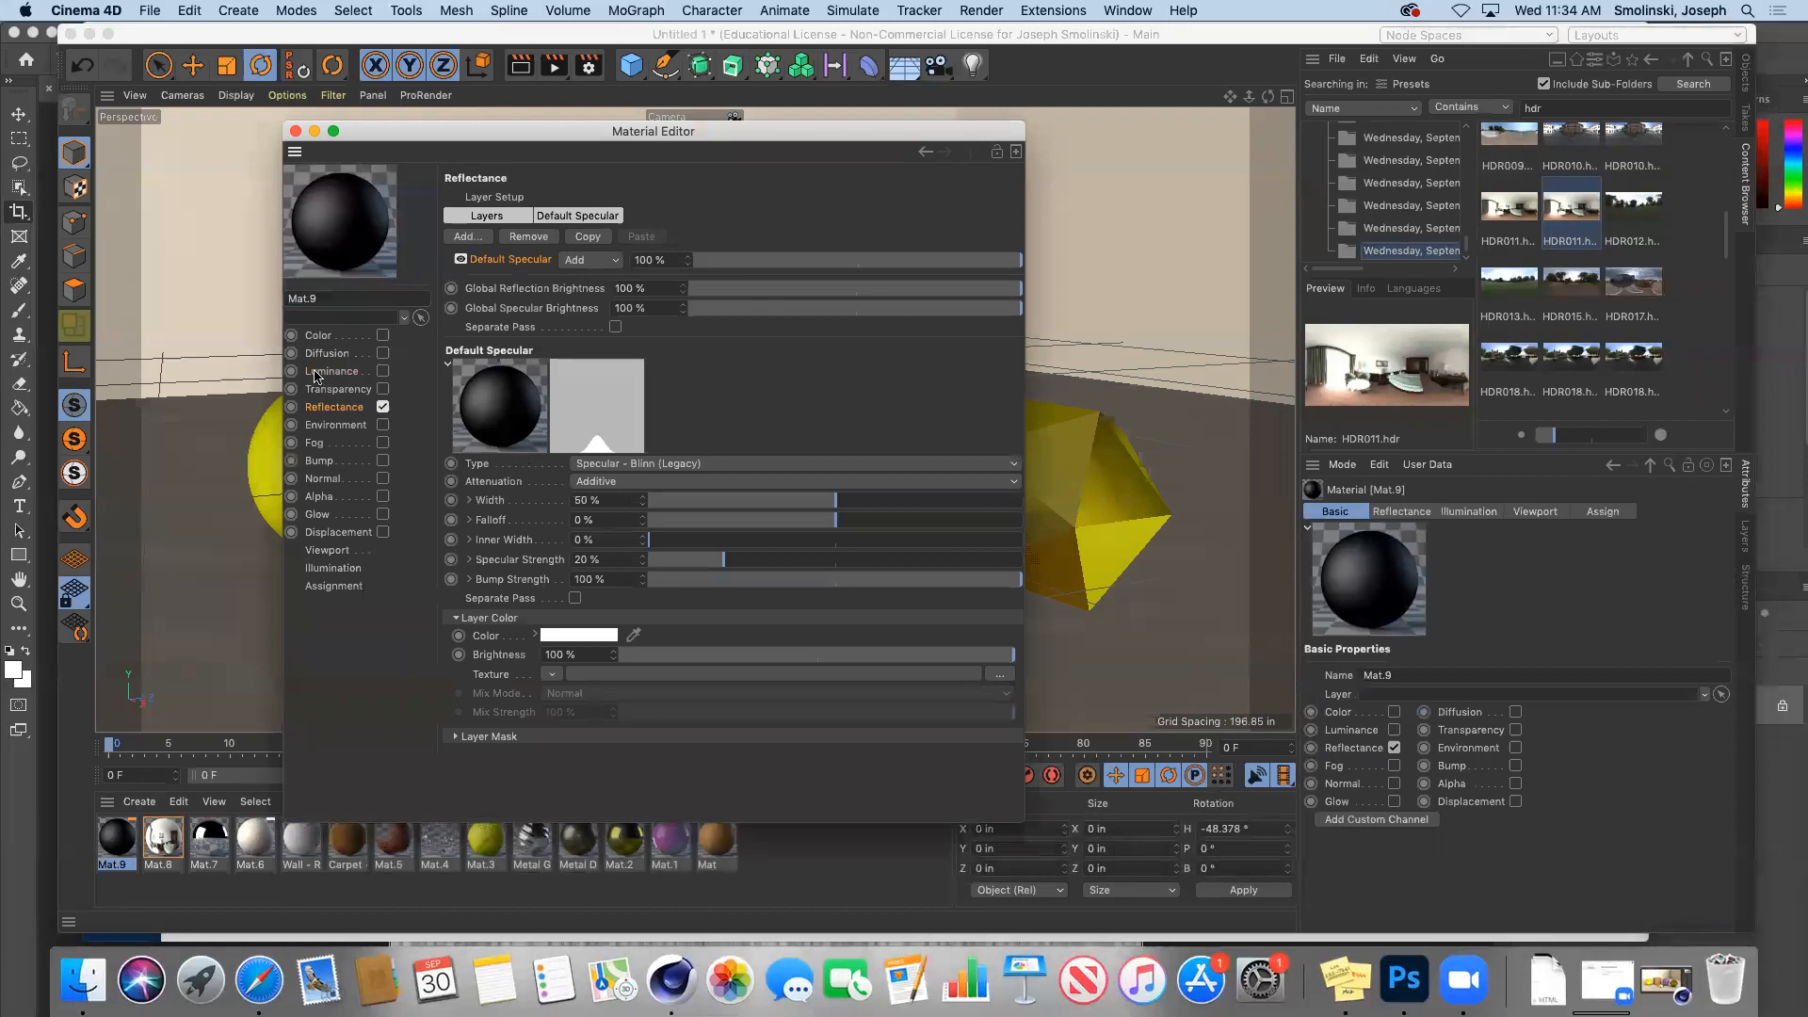
{"action": "left_click", "coordinate": [382, 371]}
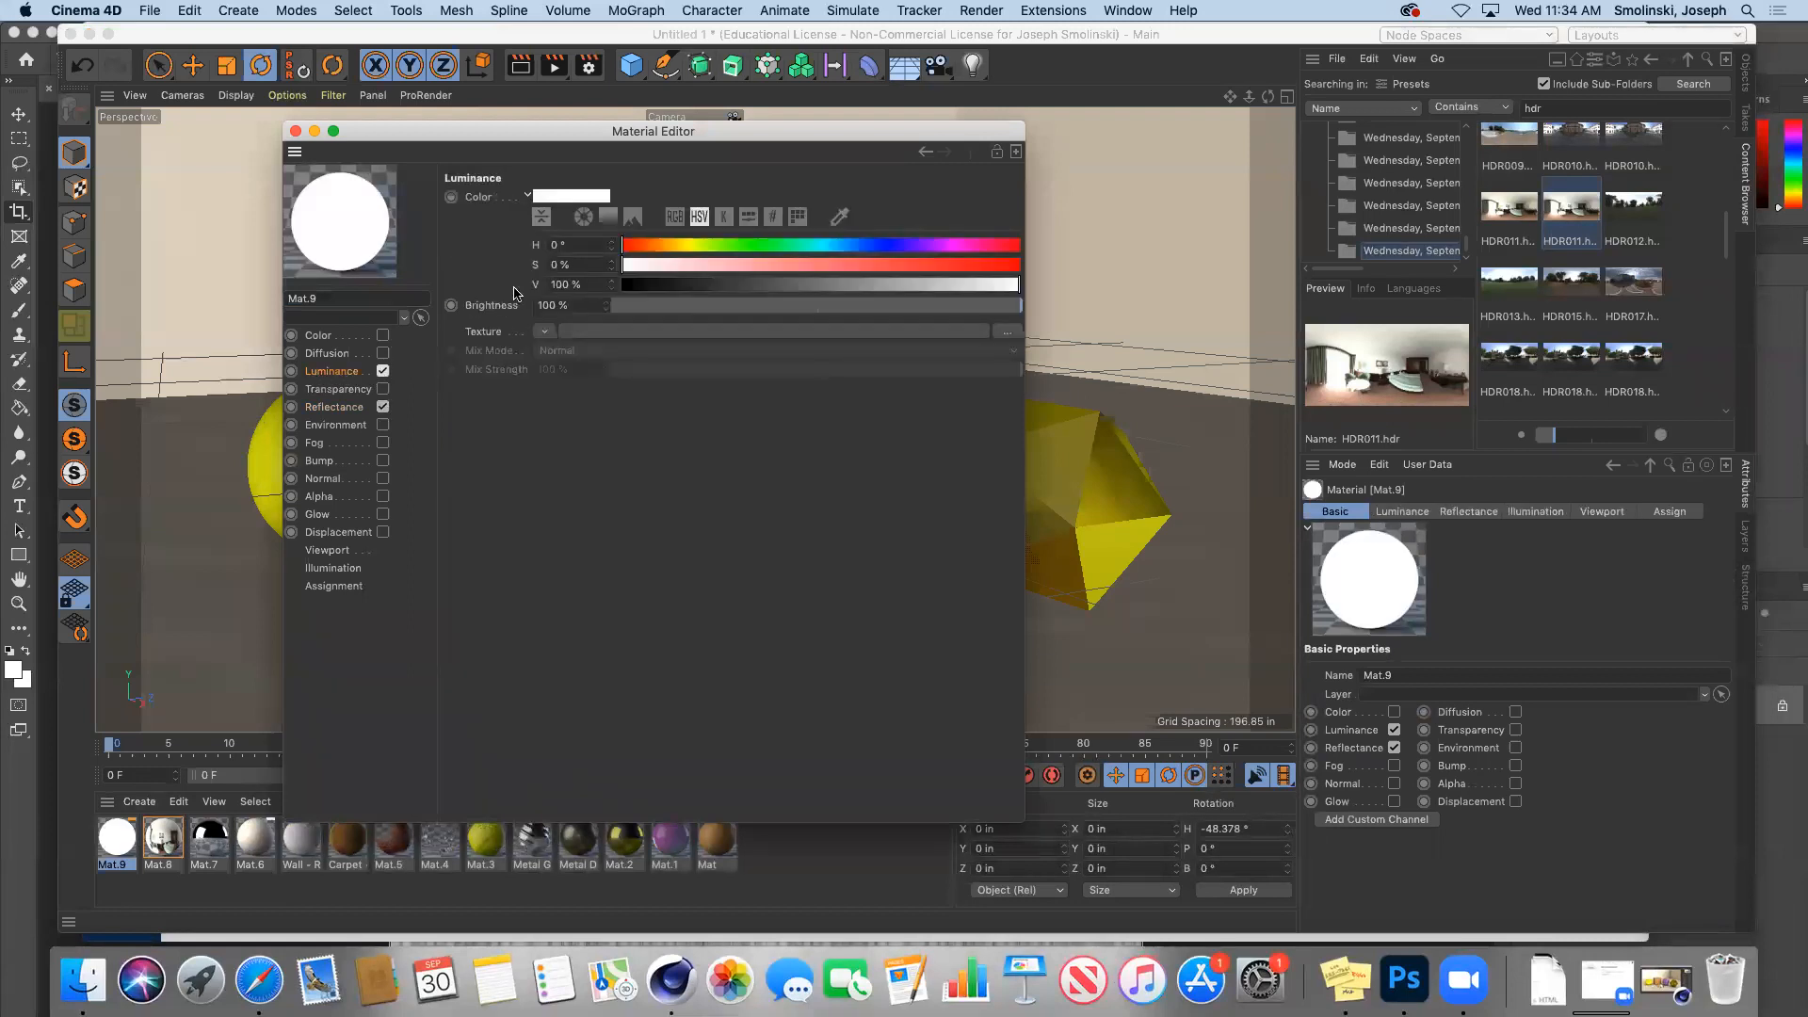
Step: Set the Luminance color to pure green: H 119°, S 100%, V 100%
{"action": "left_click", "coordinate": [564, 198]}
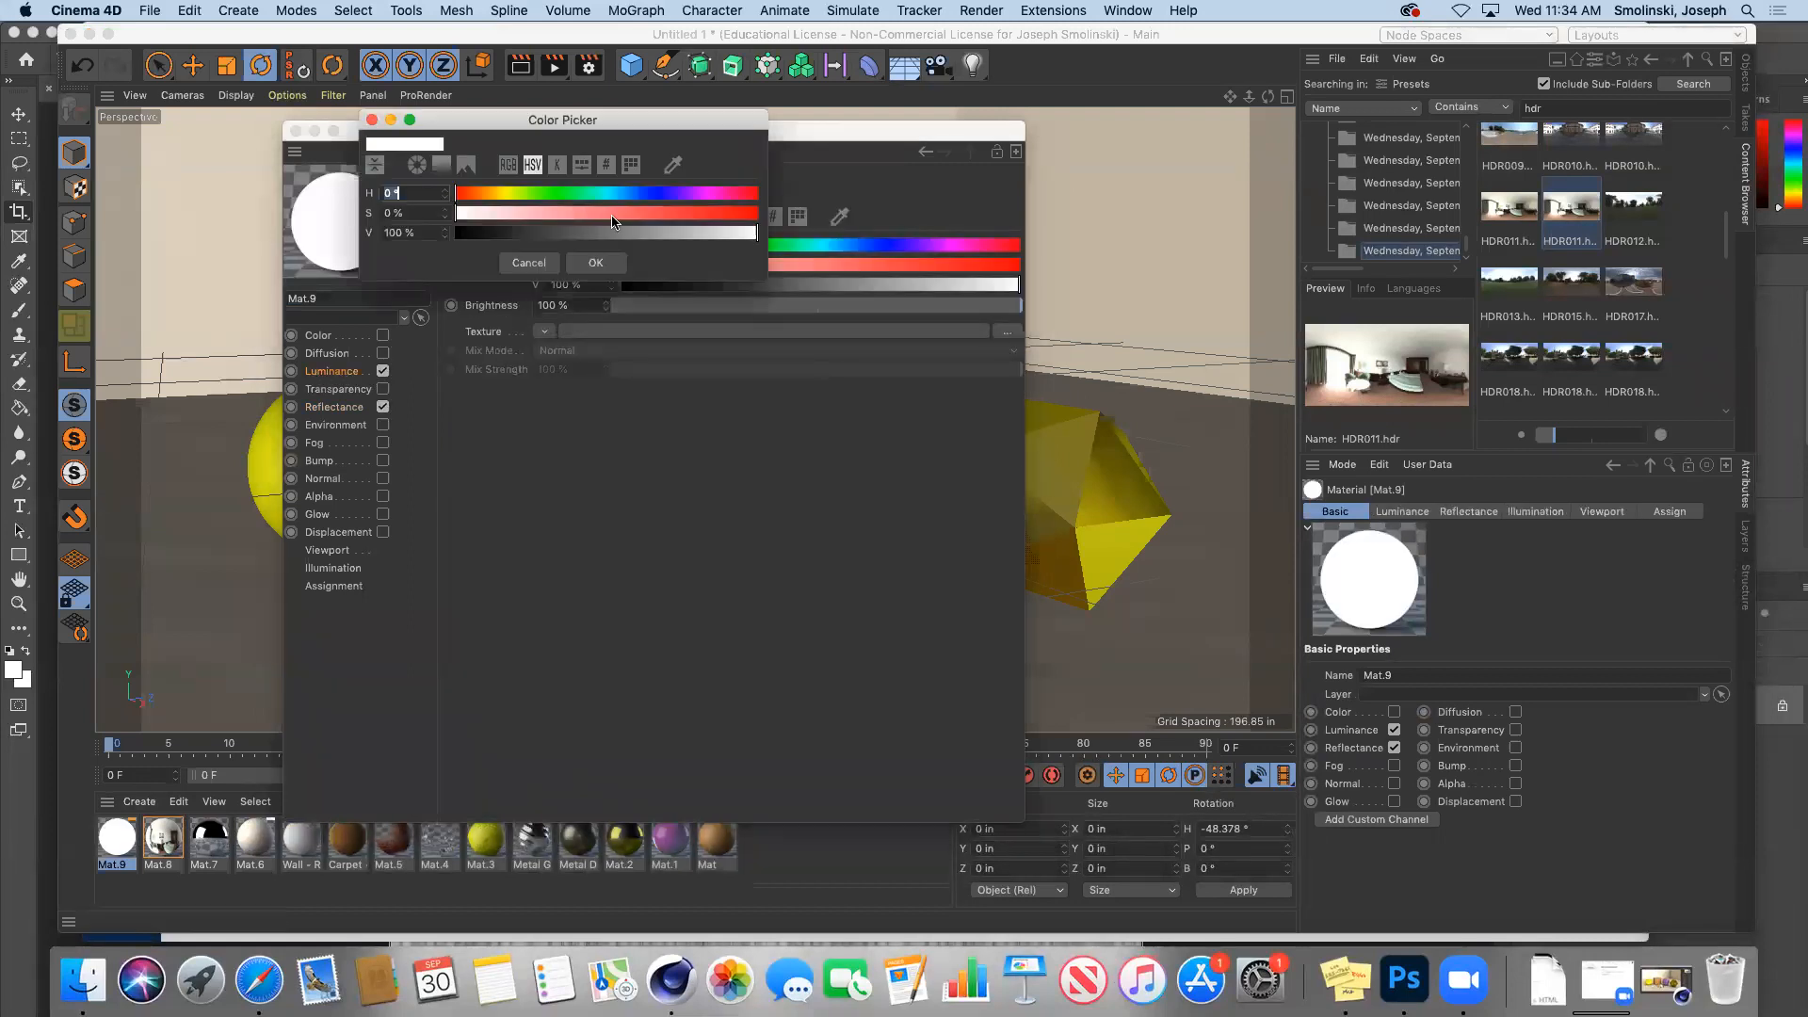
{"action": "left_click", "coordinate": [554, 198]}
{"action": "left_click_drag", "start_coordinate": [697, 215], "coordinate": [759, 231]}
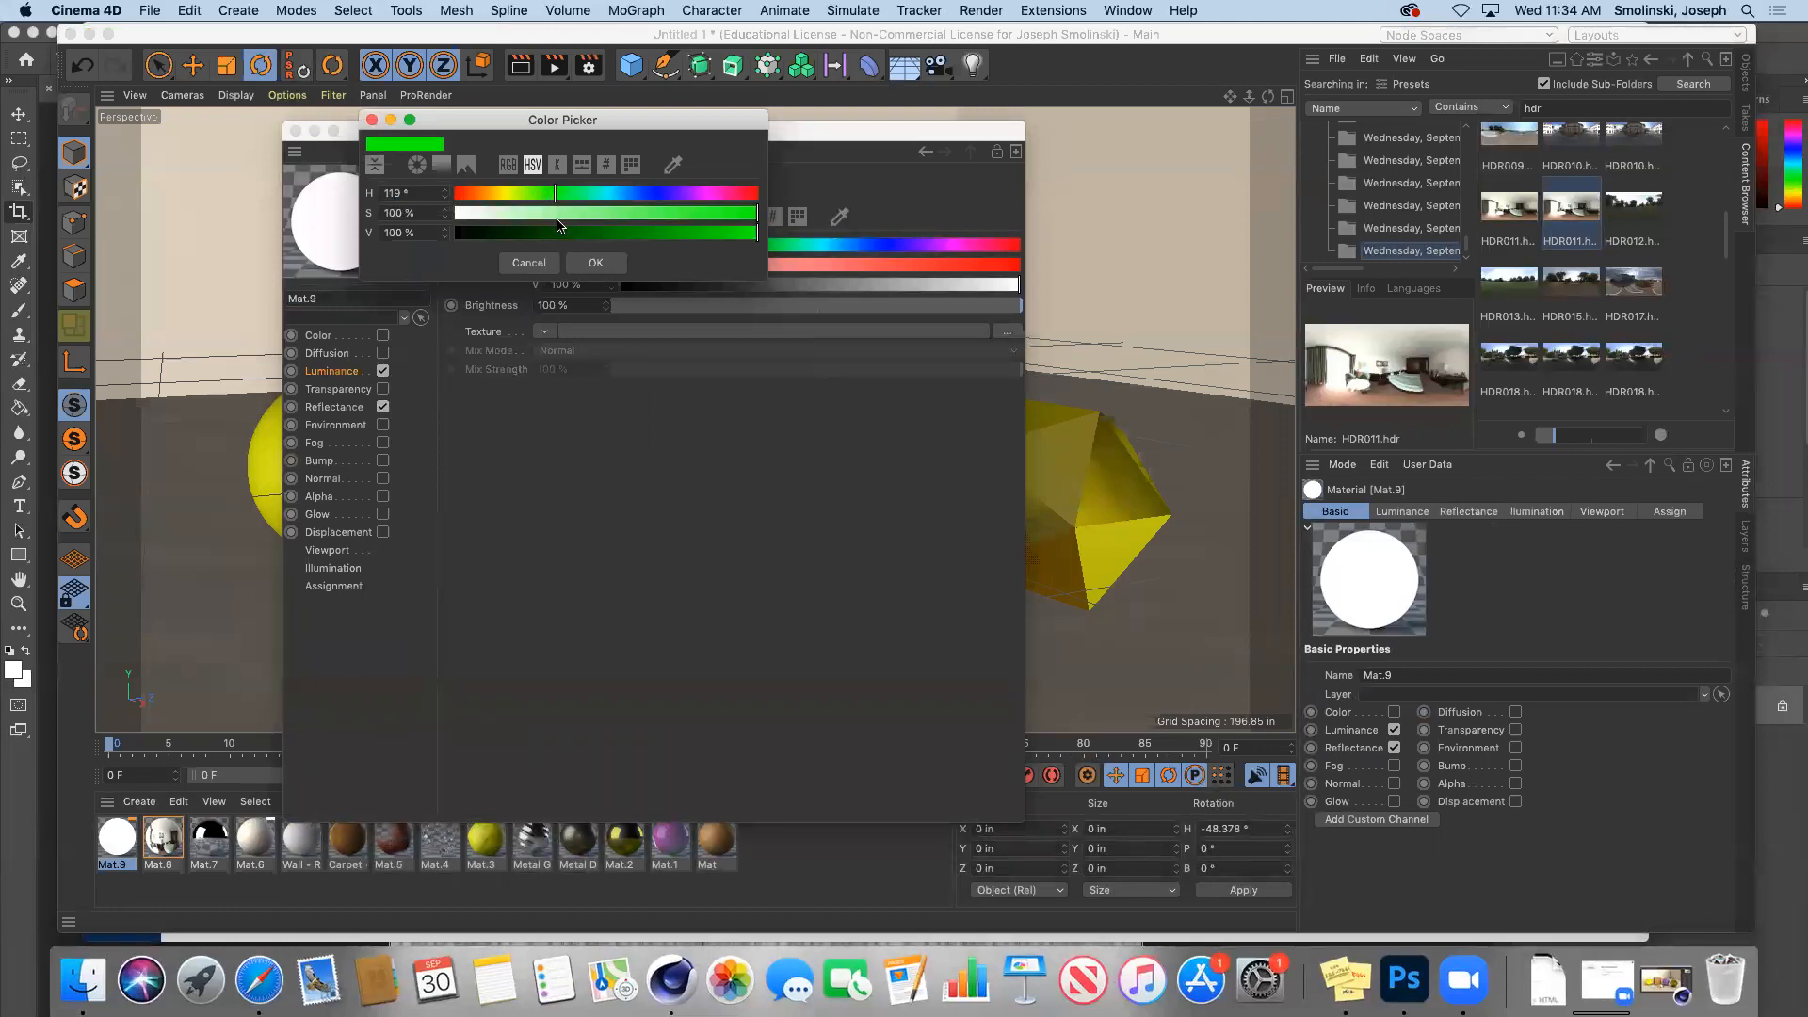
{"action": "left_click", "coordinate": [596, 262]}
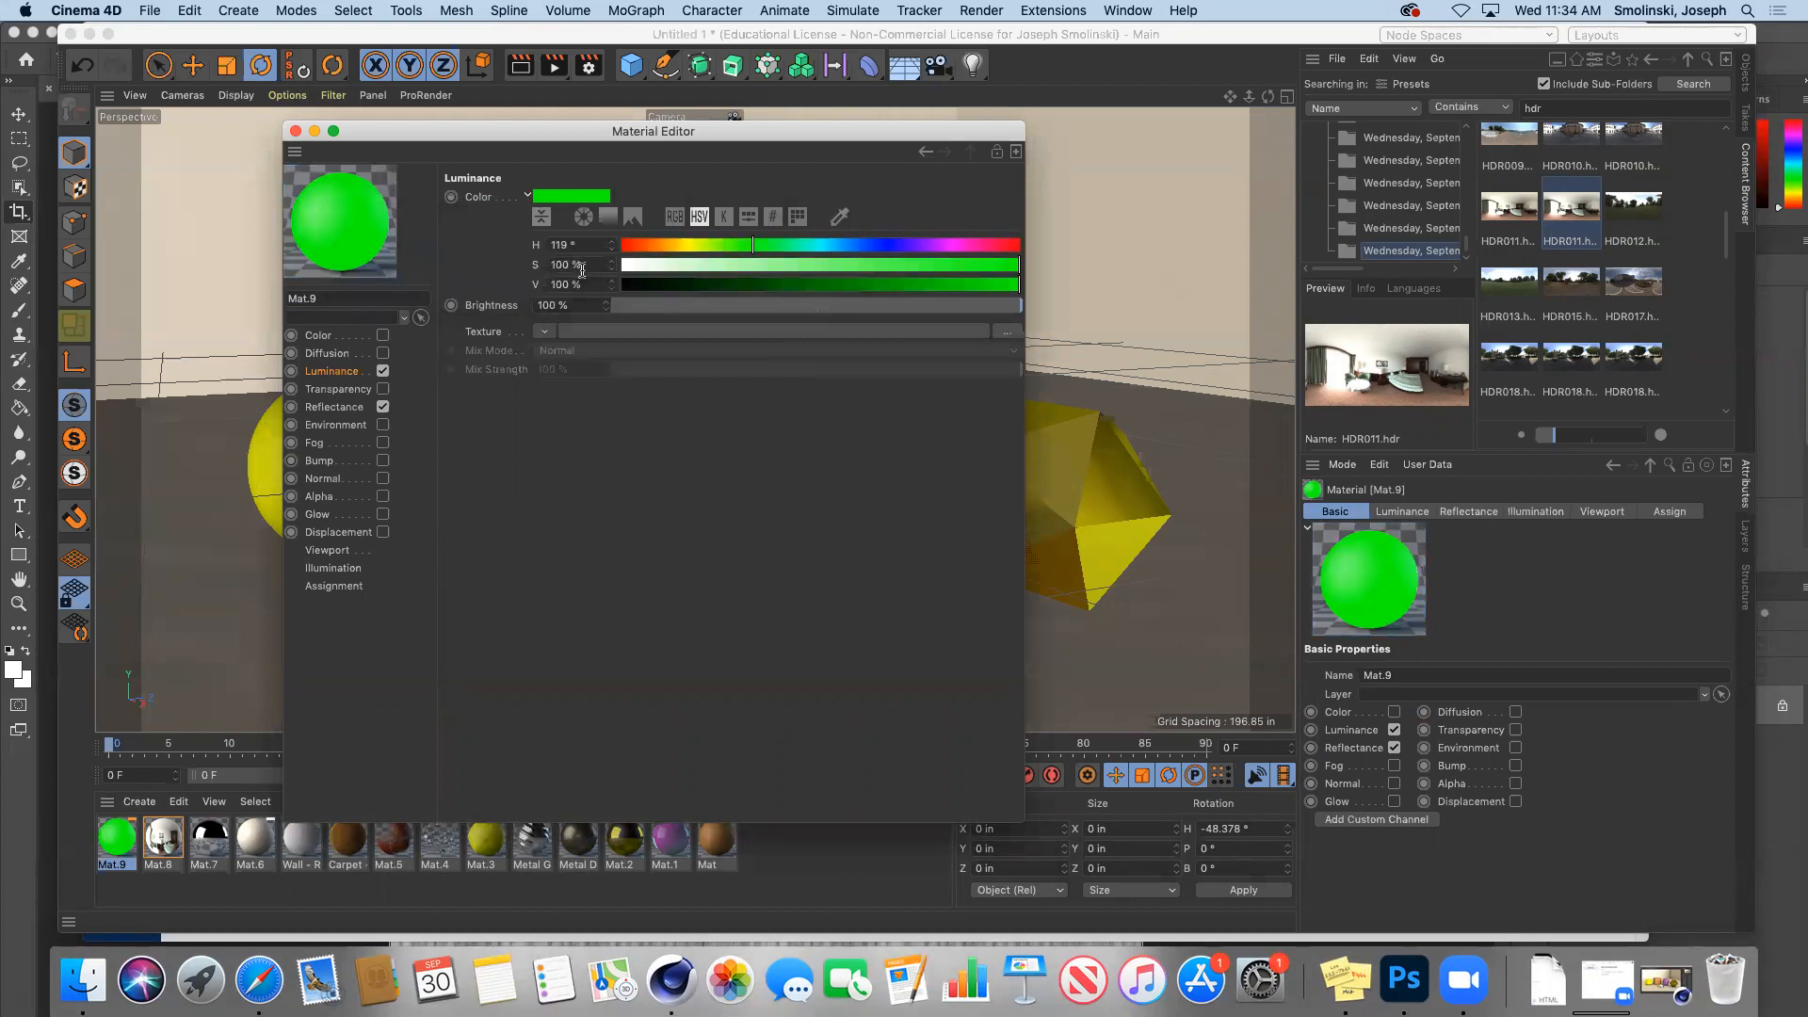
{"action": "left_click", "coordinate": [295, 132]}
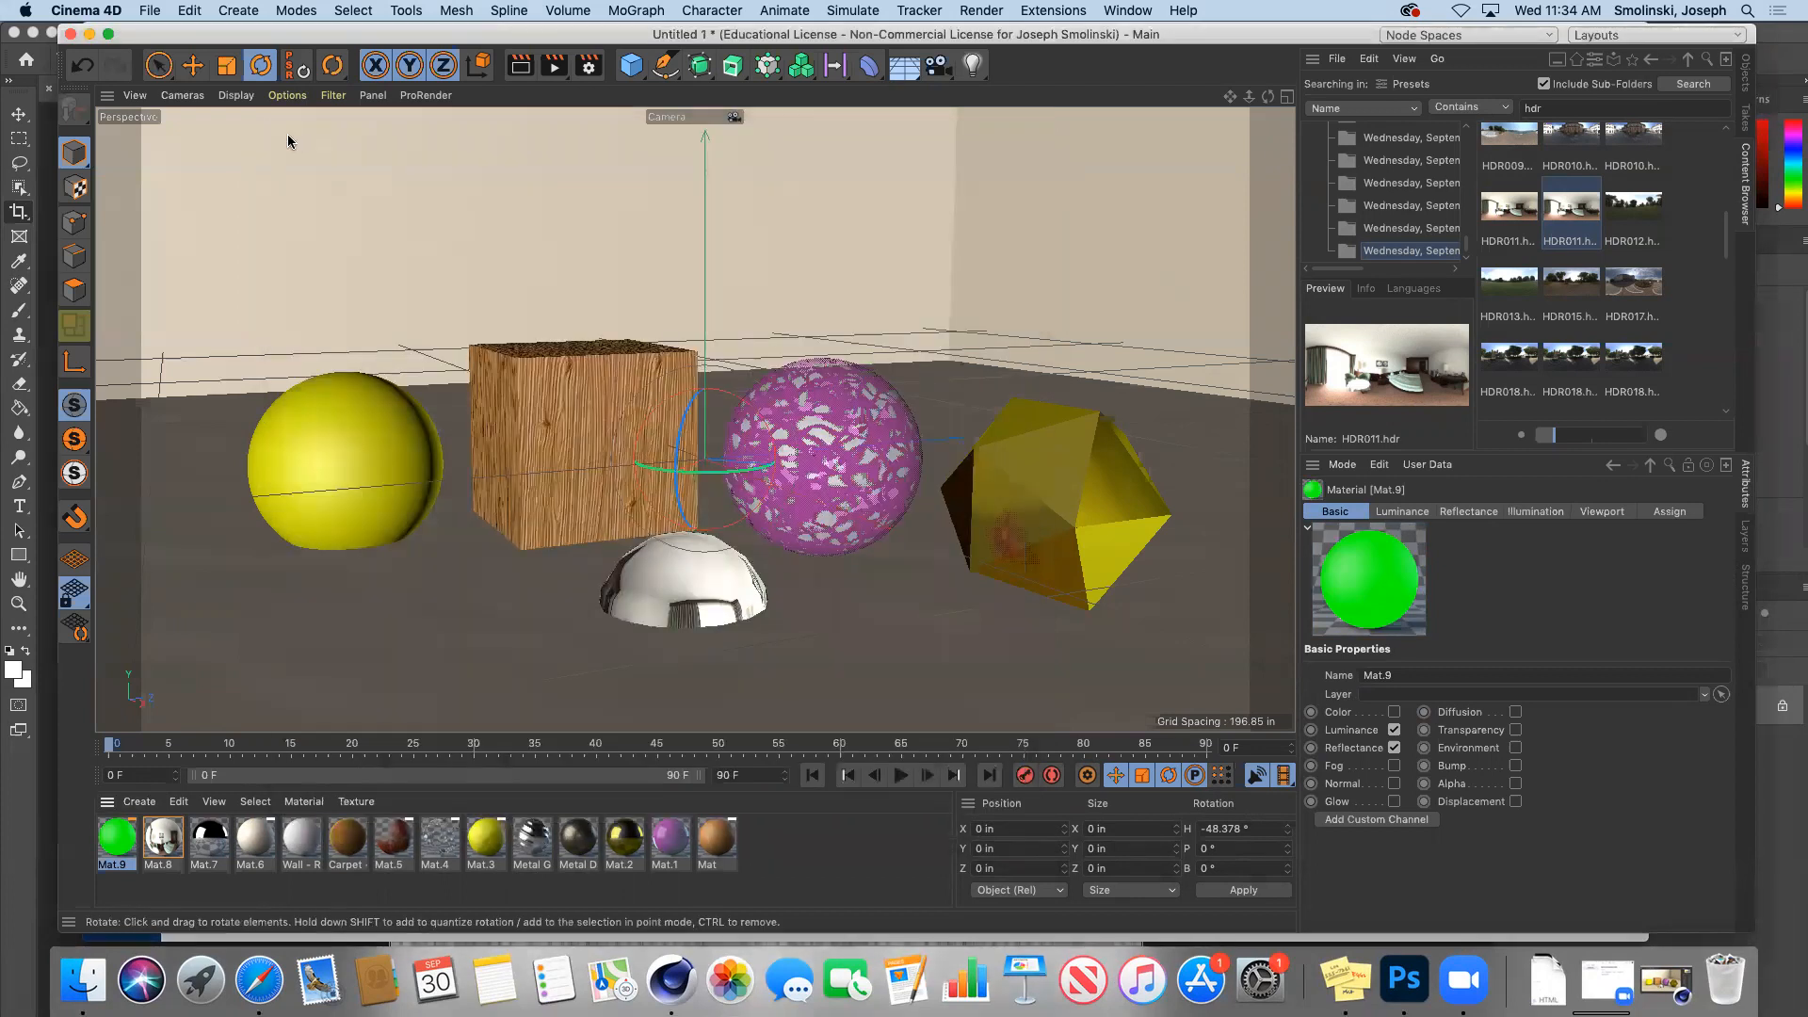
Step: Add a Capsule, make it long and thin, and tilt it diagonally
{"action": "left_click", "coordinate": [631, 66]}
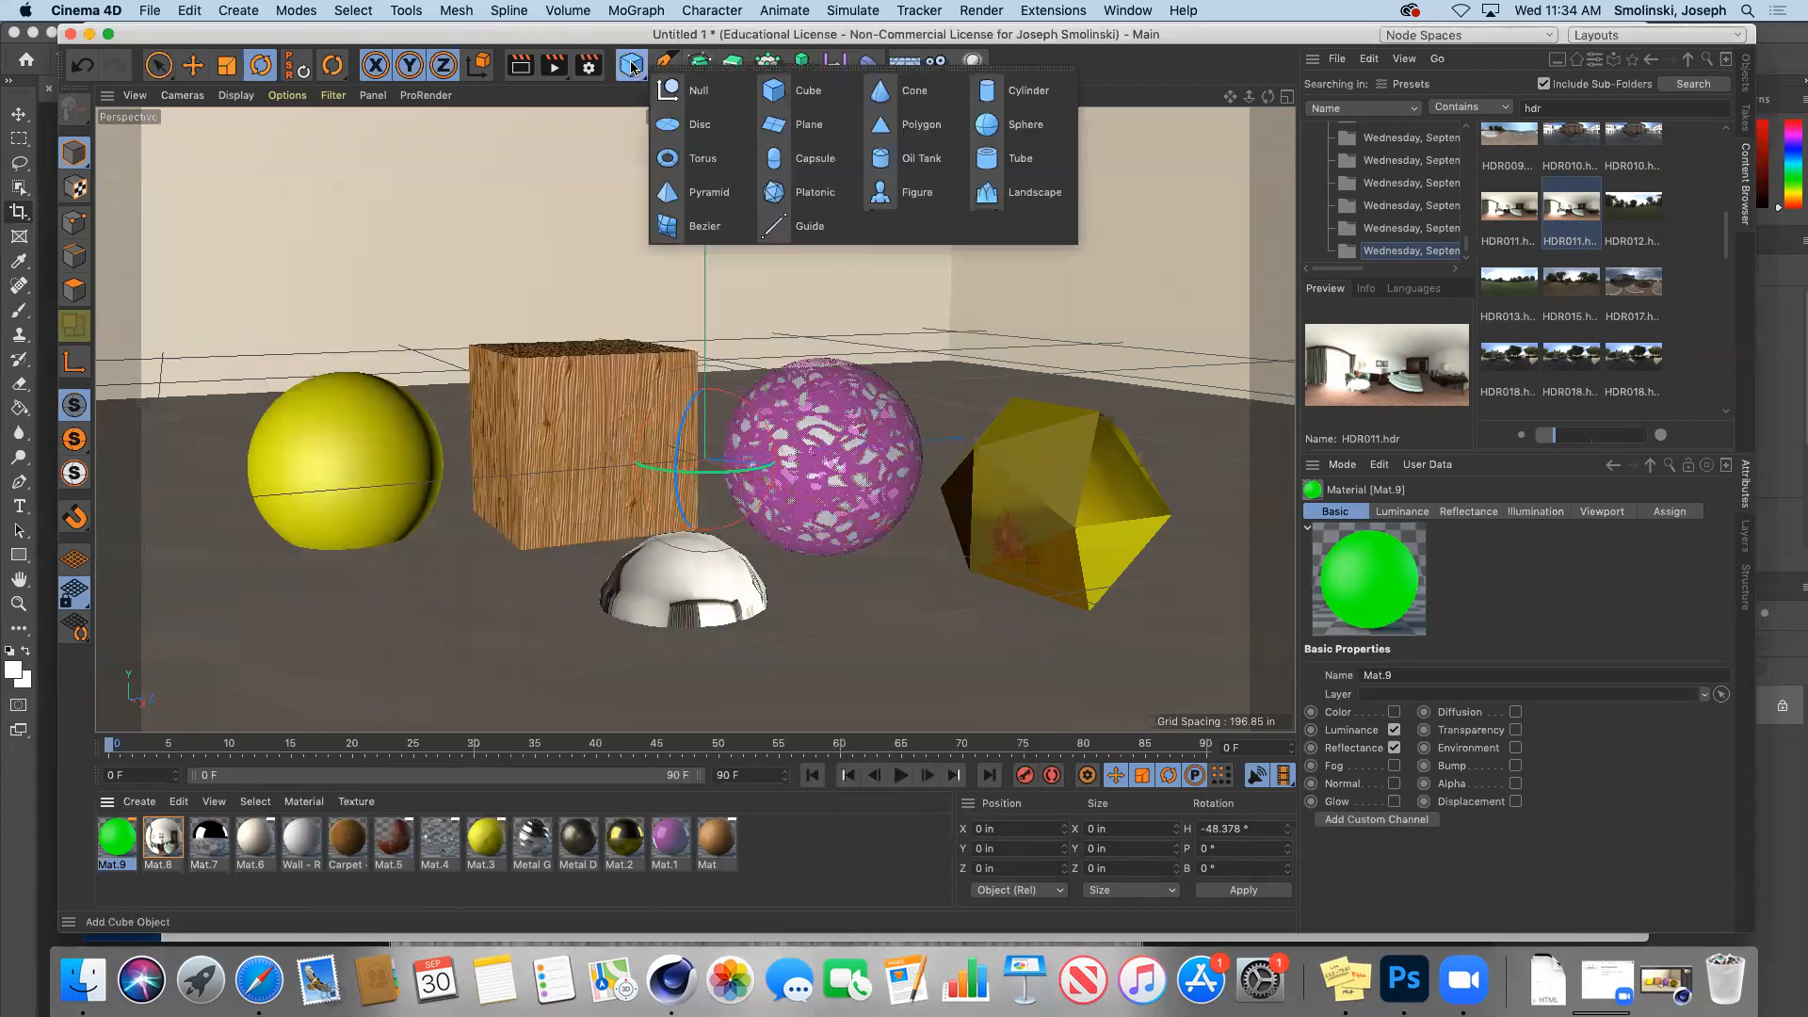
{"action": "left_click", "coordinate": [810, 158]}
{"action": "left_click_drag", "start_coordinate": [706, 362], "coordinate": [715, 162]}
{"action": "left_click_drag", "start_coordinate": [730, 468], "coordinate": [757, 725]}
{"action": "left_click_drag", "start_coordinate": [700, 515], "coordinate": [724, 428]}
Step: Move the capsule in front of the cube and sphere and apply Mat.9
{"action": "left_click", "coordinate": [192, 65]}
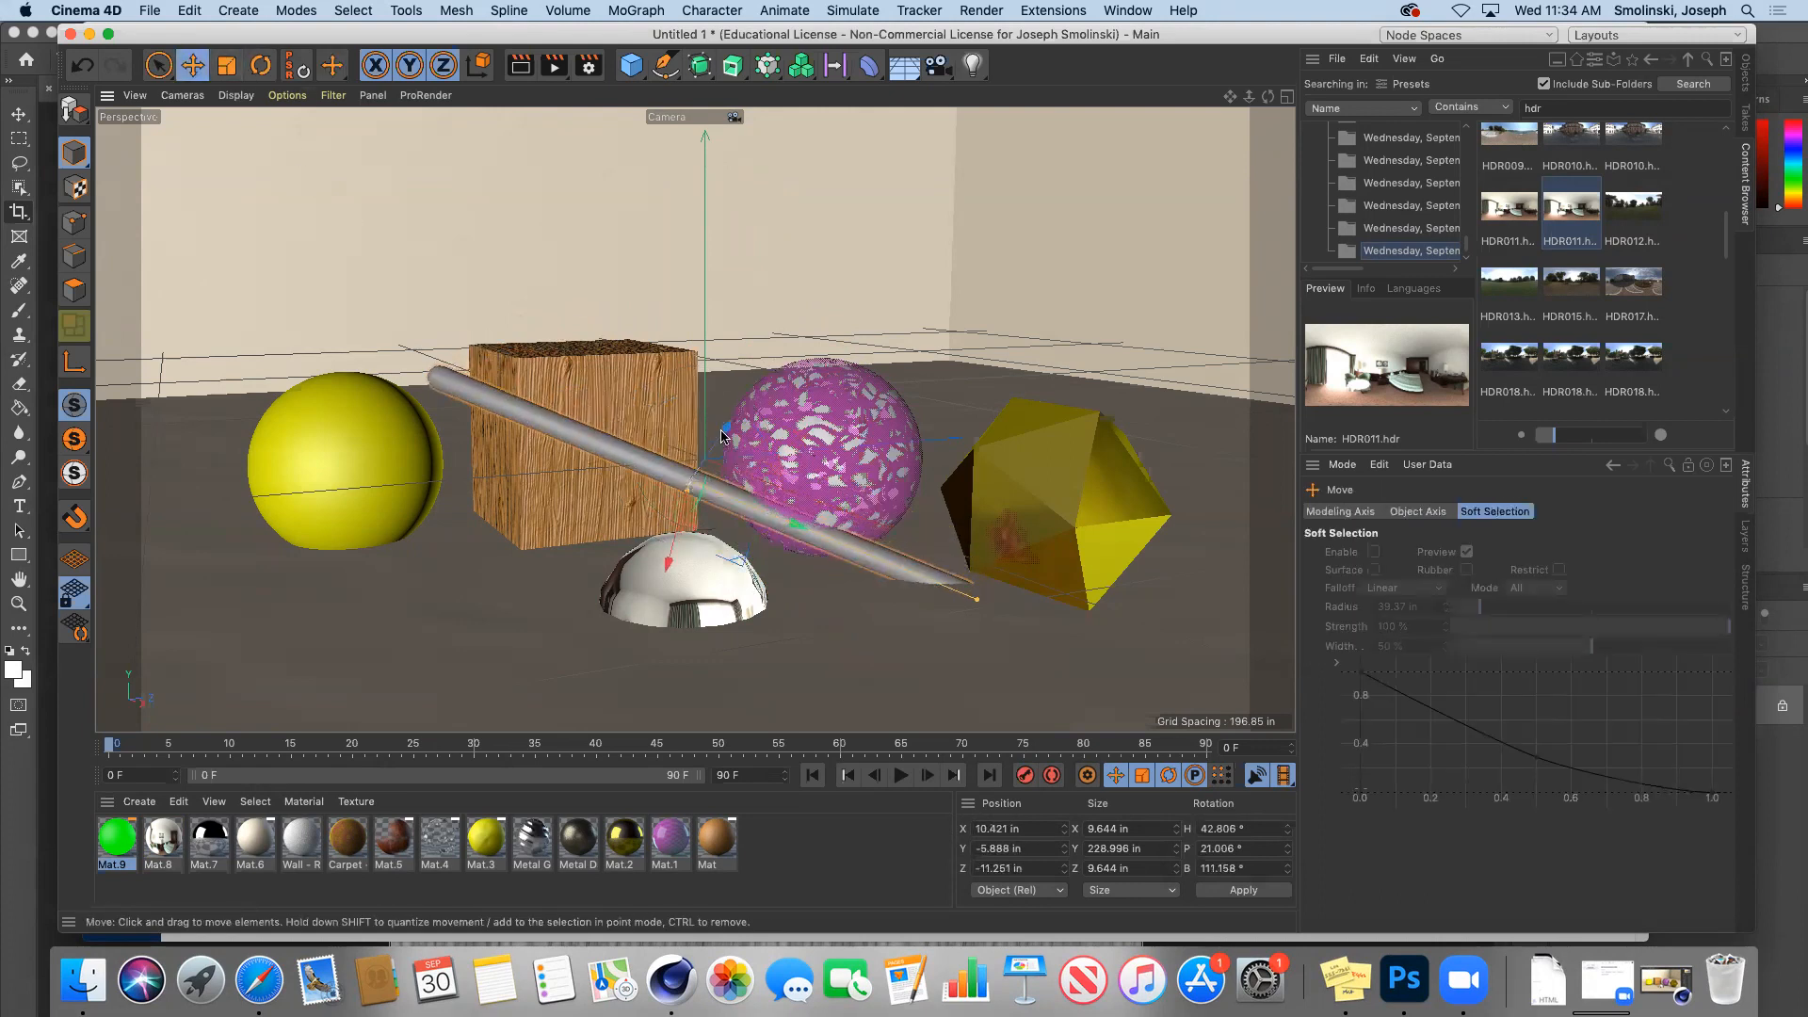
{"action": "left_click_drag", "start_coordinate": [666, 562], "coordinate": [664, 530]}
{"action": "left_click_drag", "start_coordinate": [726, 423], "coordinate": [726, 421]}
{"action": "left_click_drag", "start_coordinate": [913, 574], "coordinate": [742, 512]}
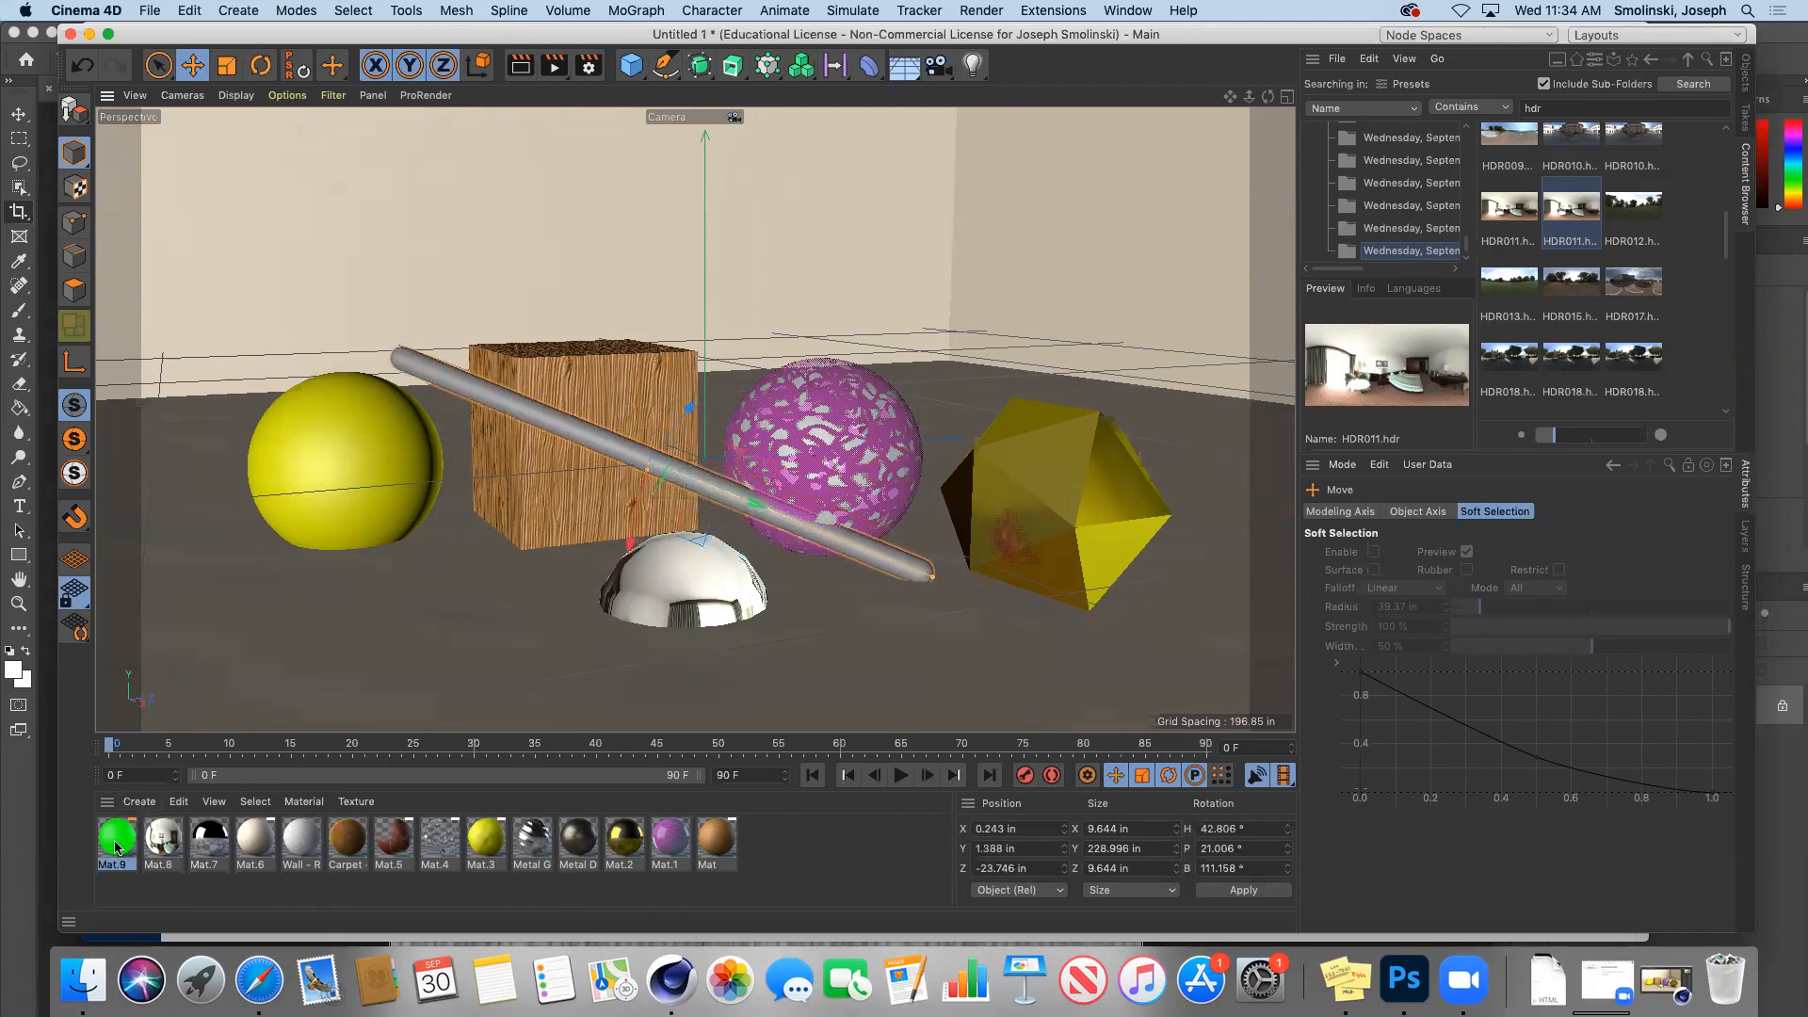
{"action": "left_click_drag", "start_coordinate": [572, 345], "coordinate": [554, 420]}
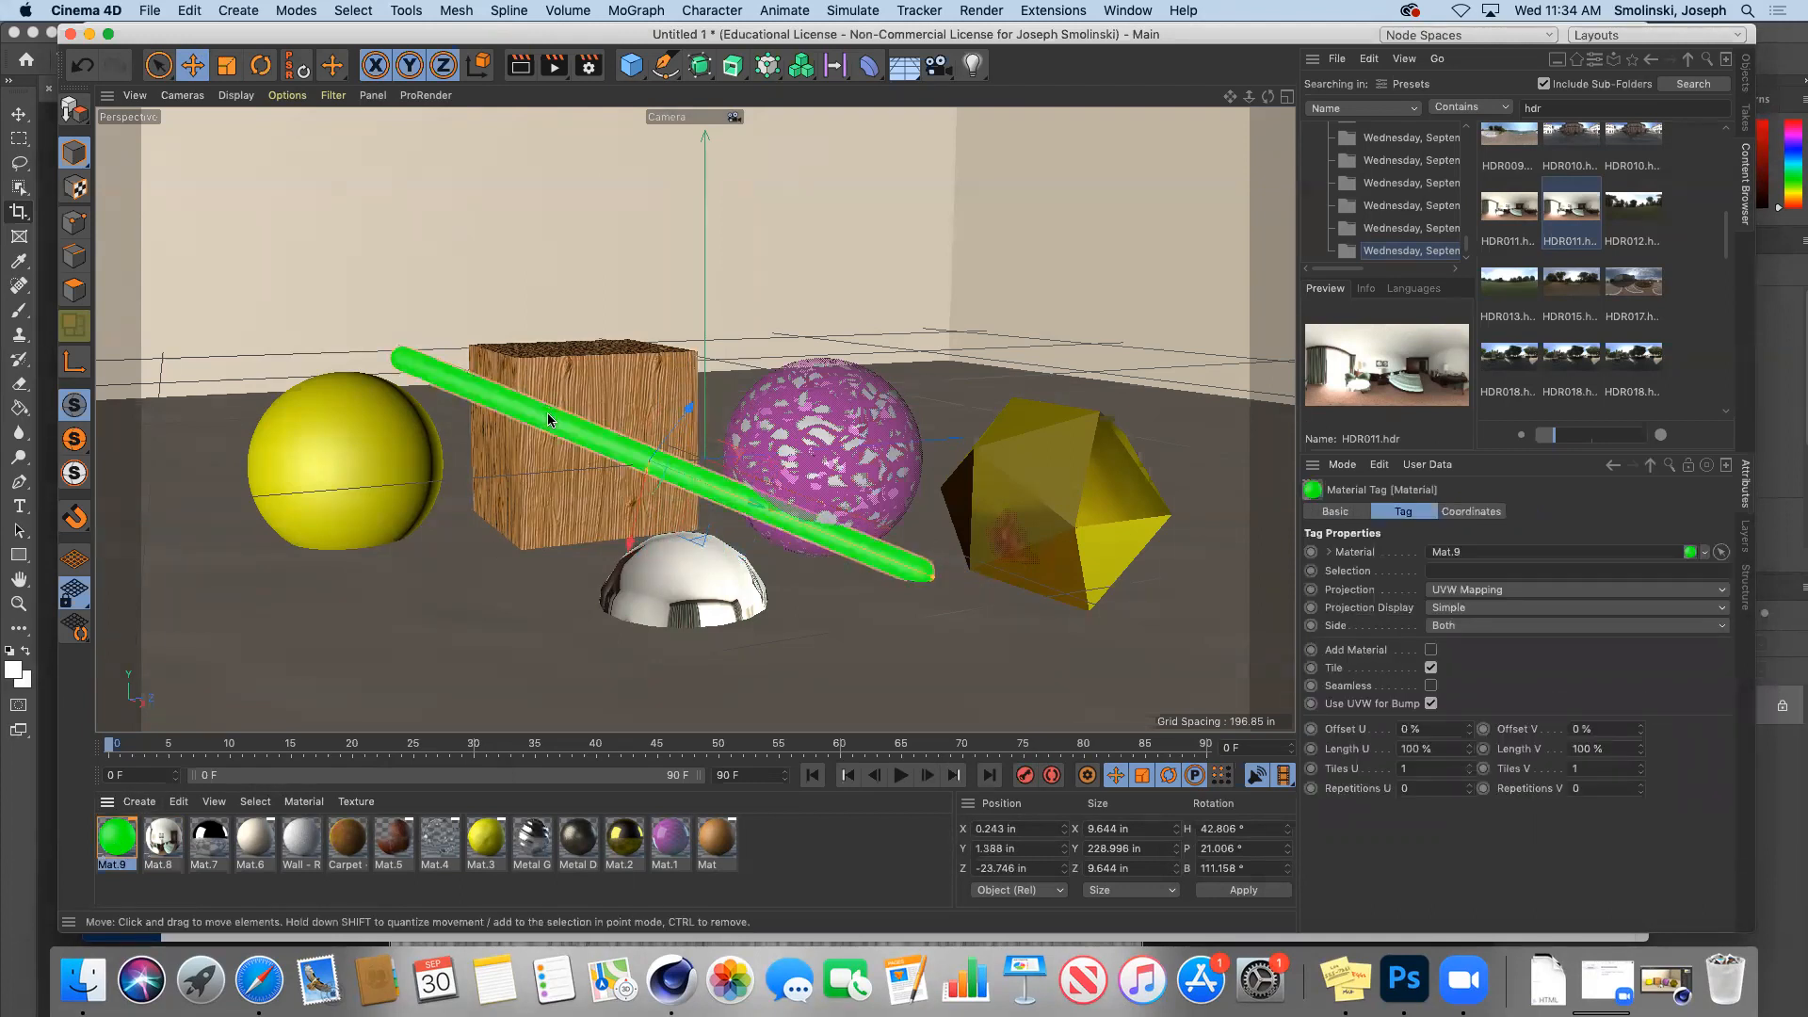
Step: Raise Mat.9's Luminance brightness to 300% and render the scene
{"action": "double_click", "coordinate": [115, 834]}
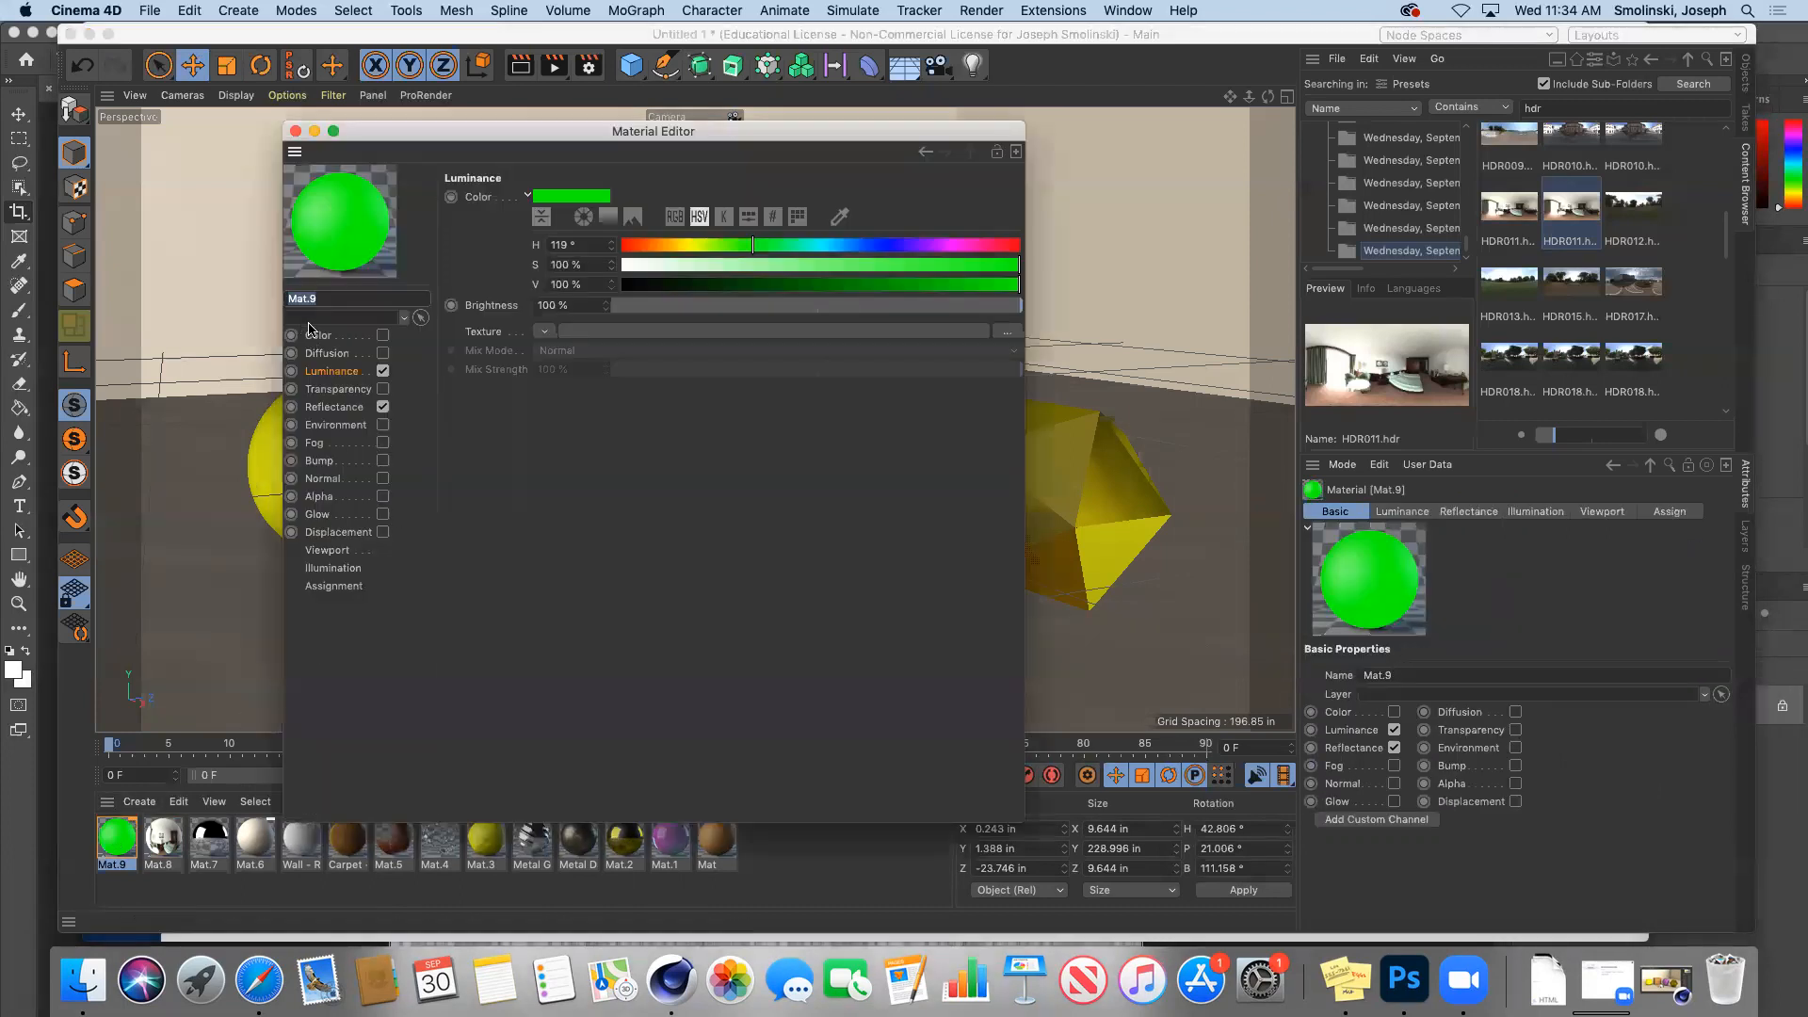
{"action": "left_click", "coordinate": [329, 375]}
{"action": "left_click_drag", "start_coordinate": [559, 305], "coordinate": [488, 300]}
{"action": "type", "text": "300"}
{"action": "key", "text": "Return"}
{"action": "left_click", "coordinate": [295, 130]}
{"action": "left_click", "coordinate": [554, 65]}
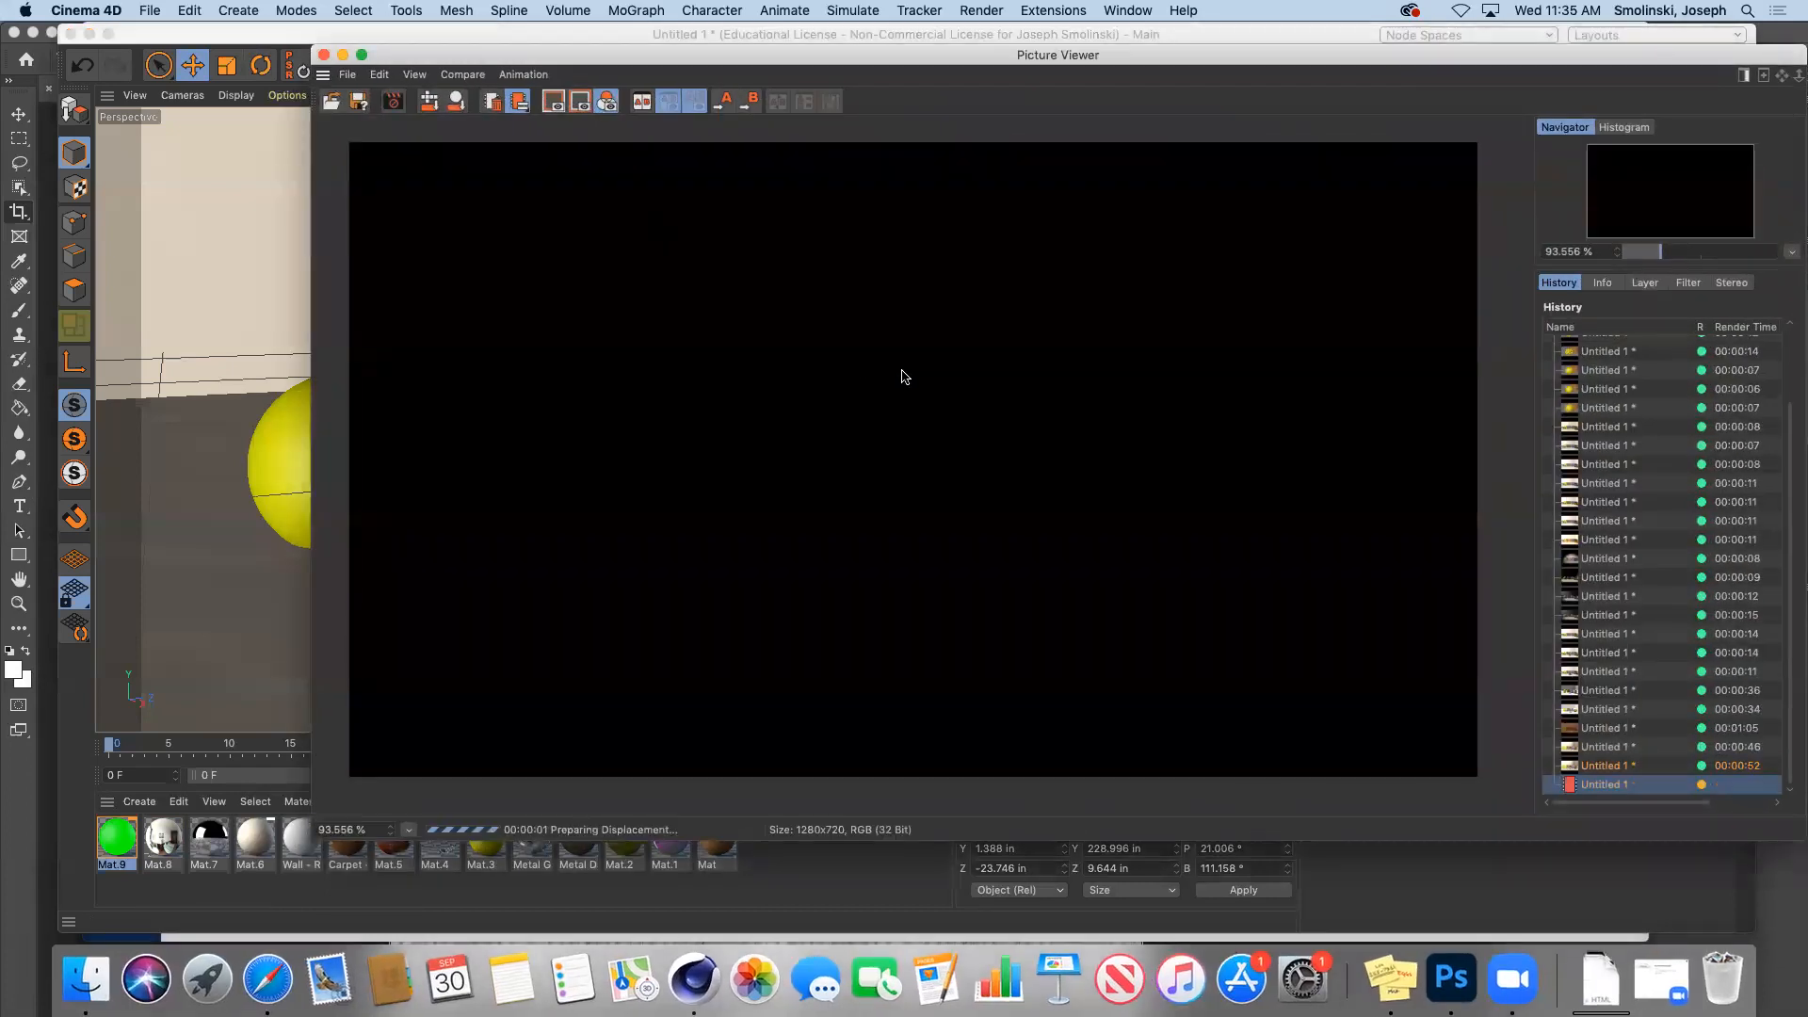
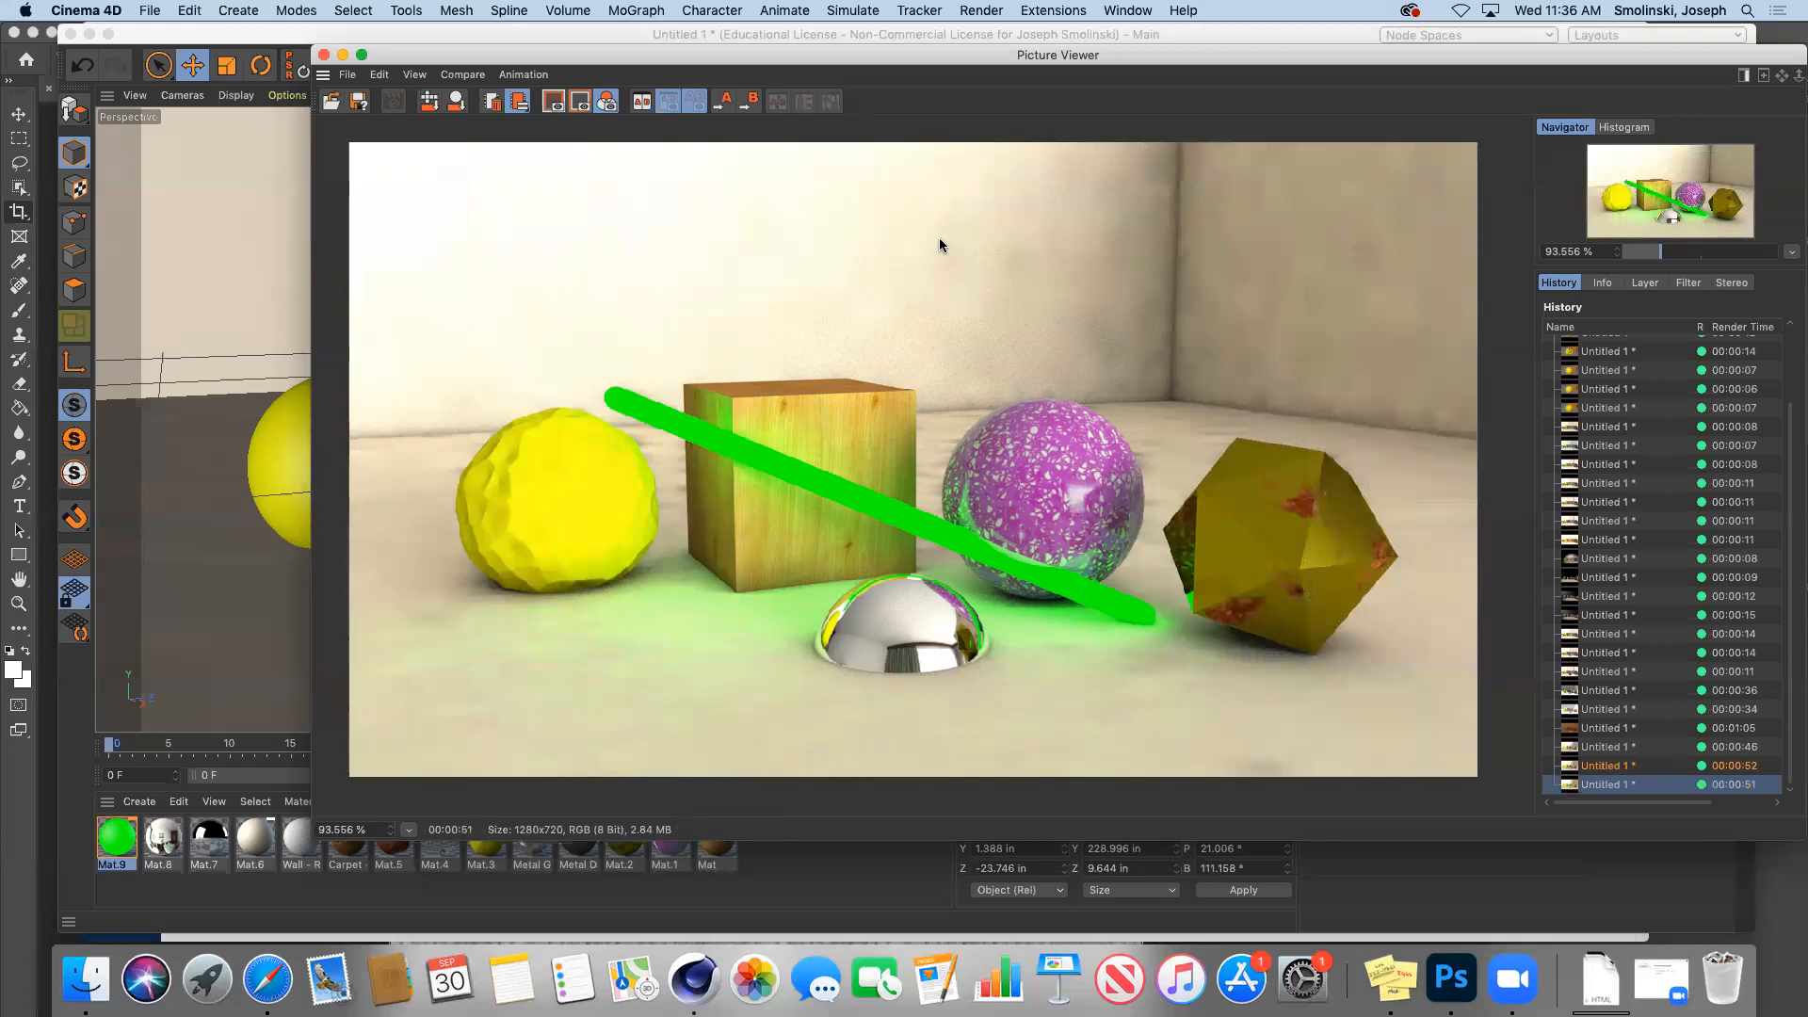
Step: Move the Picture Viewer aside, view the earlier render without the green beam, then minimize it
{"action": "left_click_drag", "start_coordinate": [716, 56], "coordinate": [504, 36]}
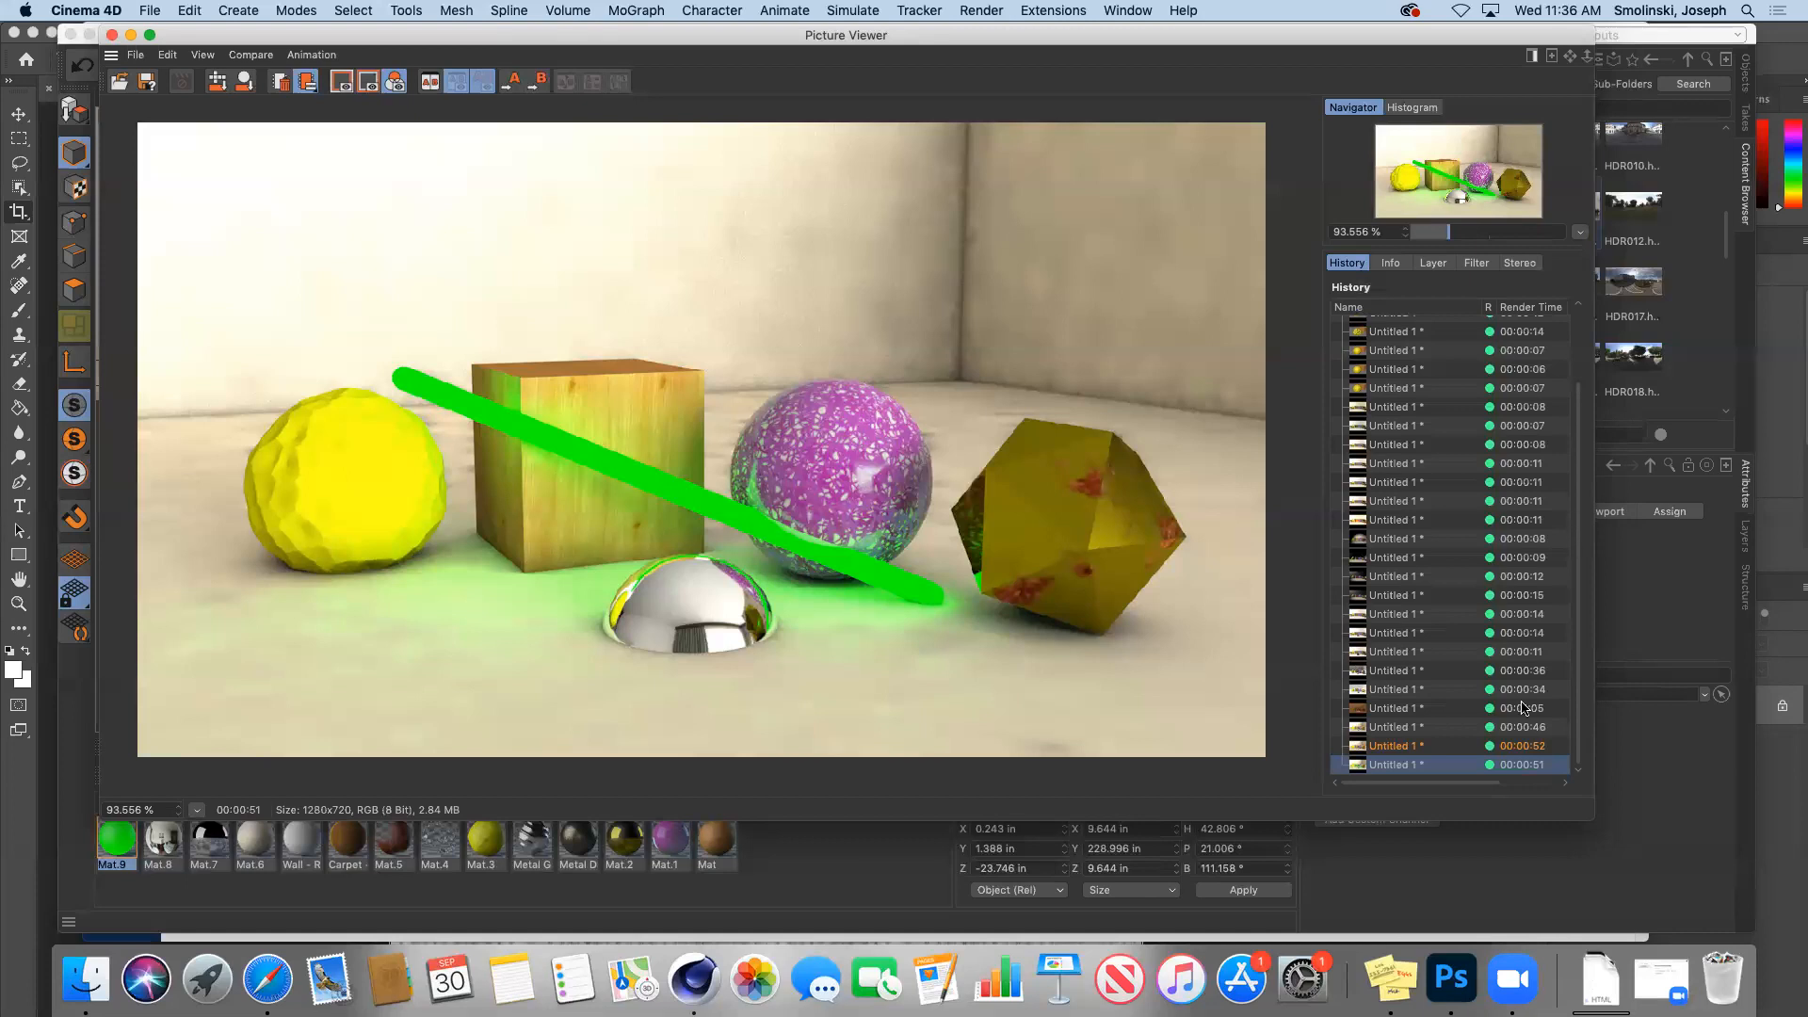
{"action": "left_click", "coordinate": [1374, 673]}
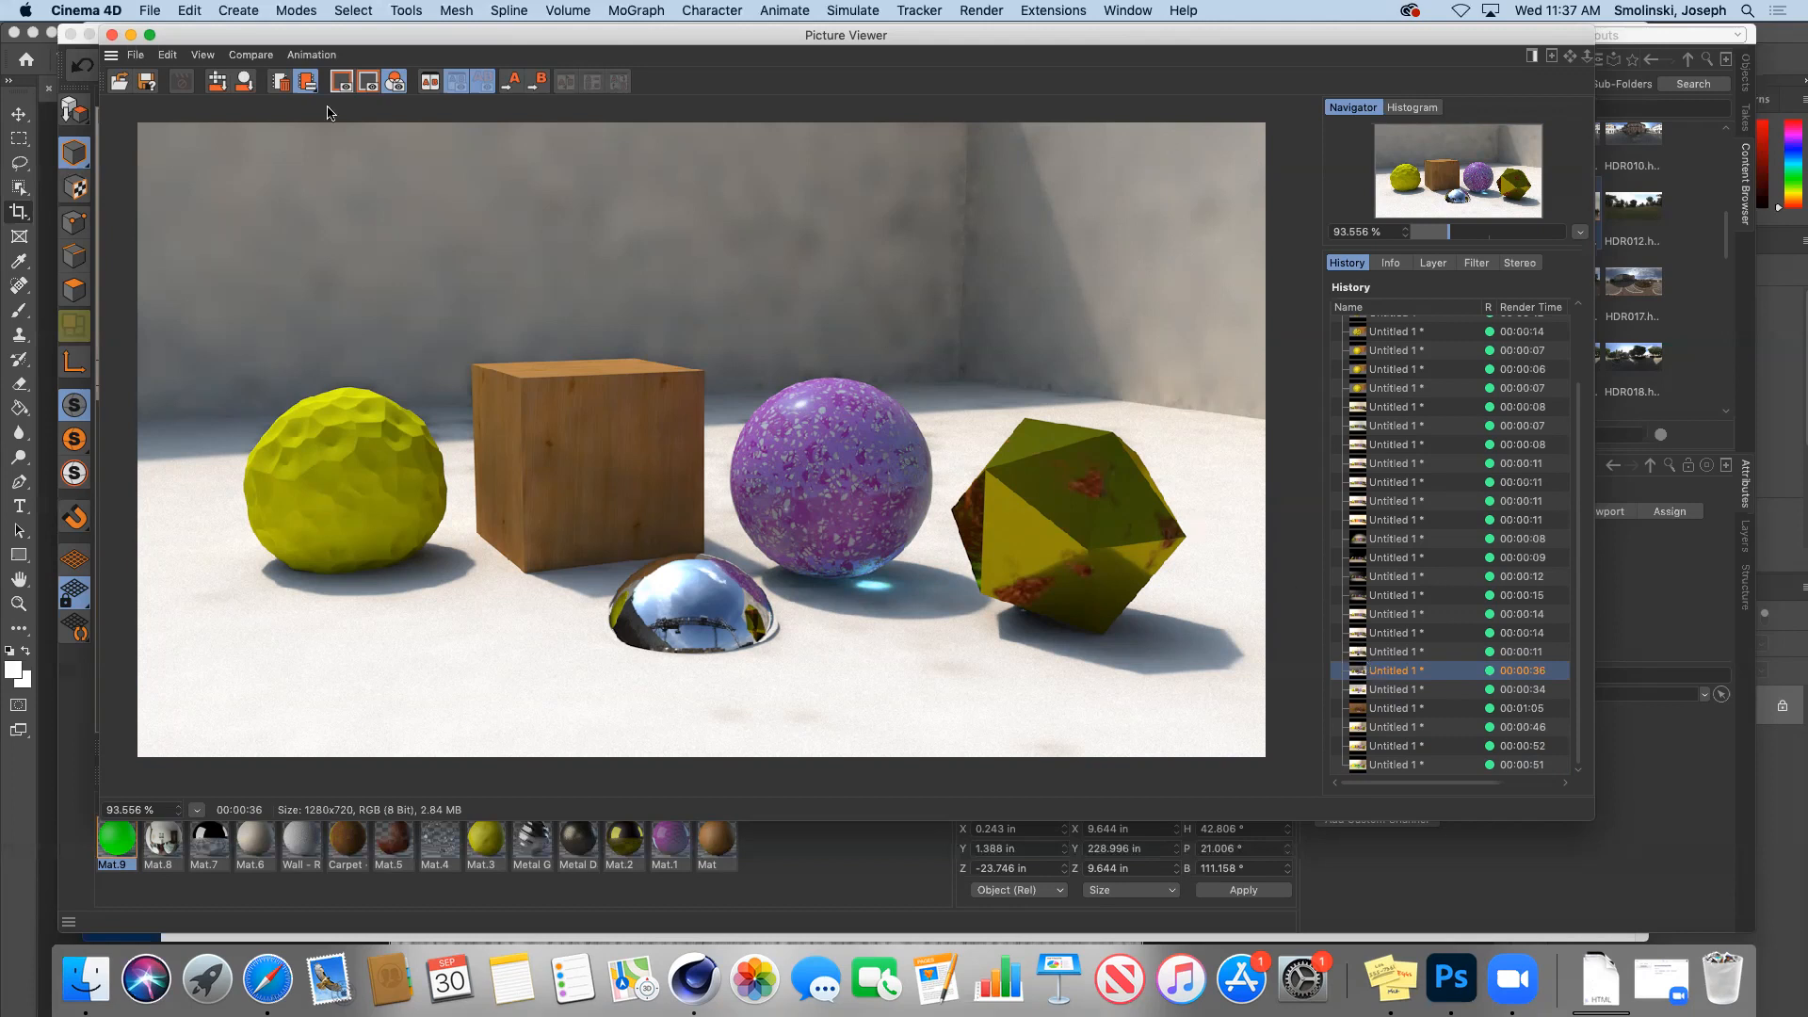
{"action": "left_click", "coordinate": [131, 36]}
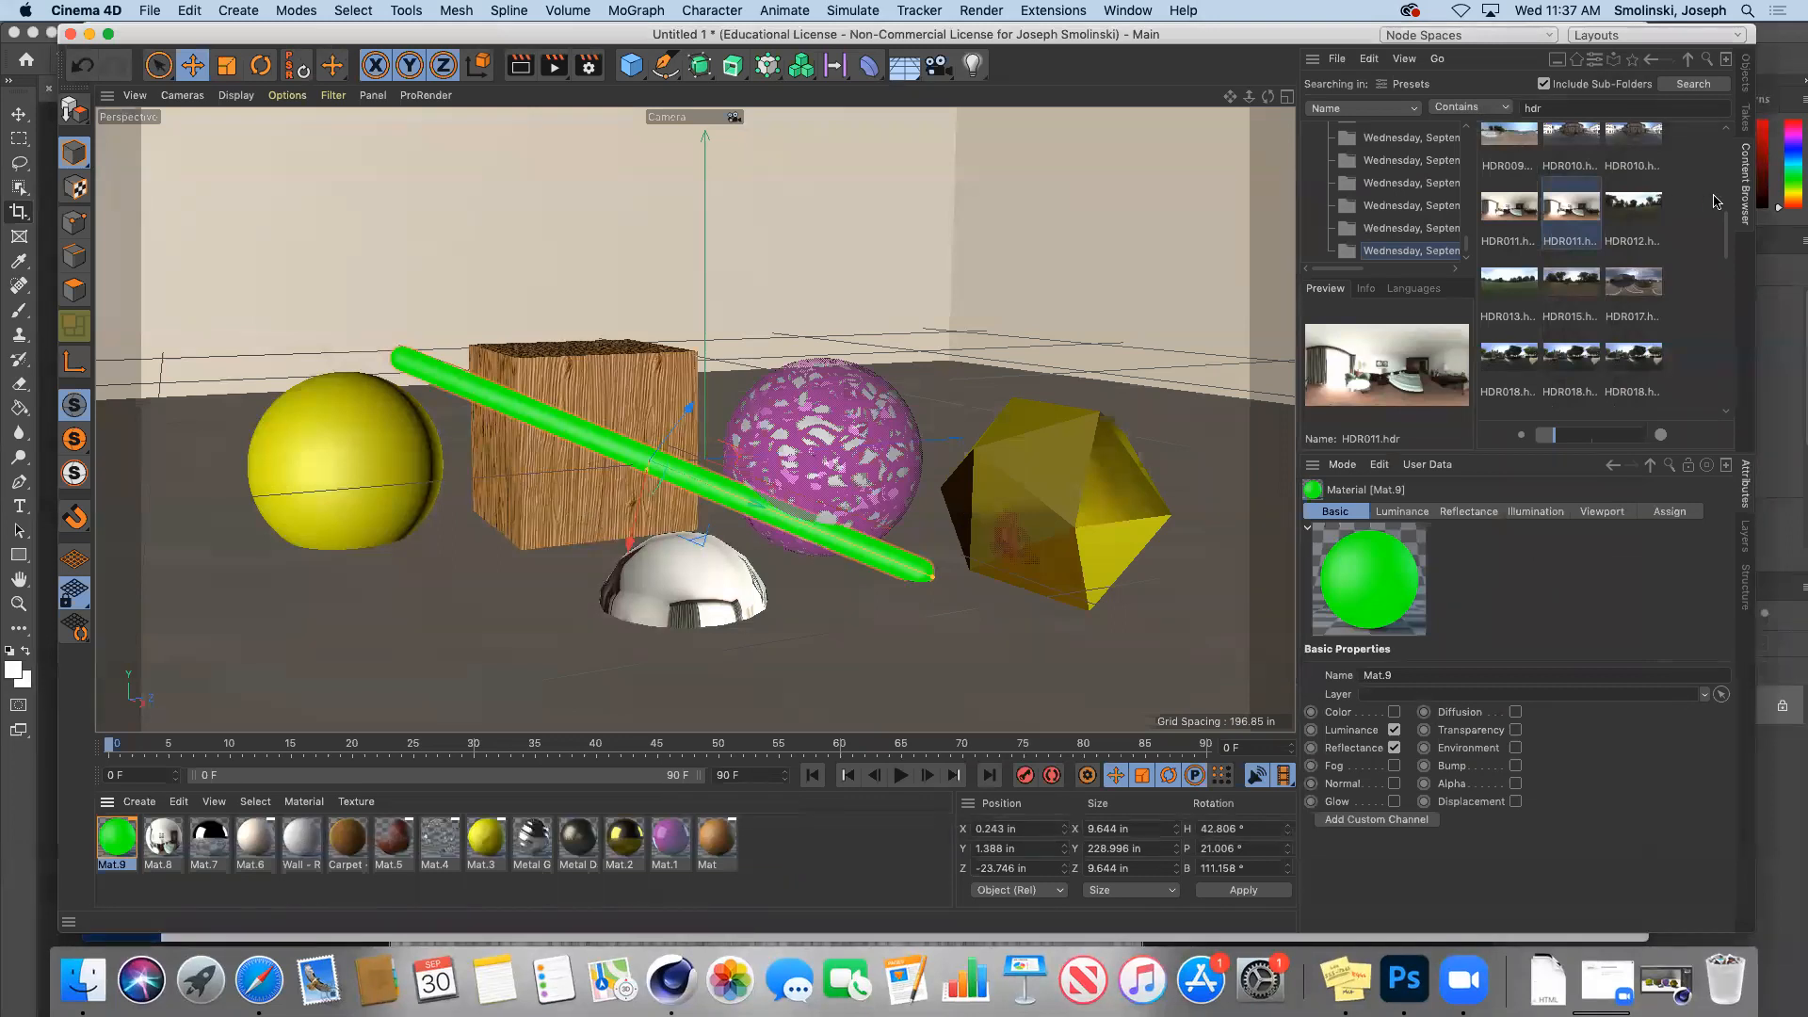
Step: Search the library for 'laptop' and preview the Laptop model preset
{"action": "left_click", "coordinate": [1618, 105]}
{"action": "type", "text": "laptop"}
{"action": "key", "text": "Return"}
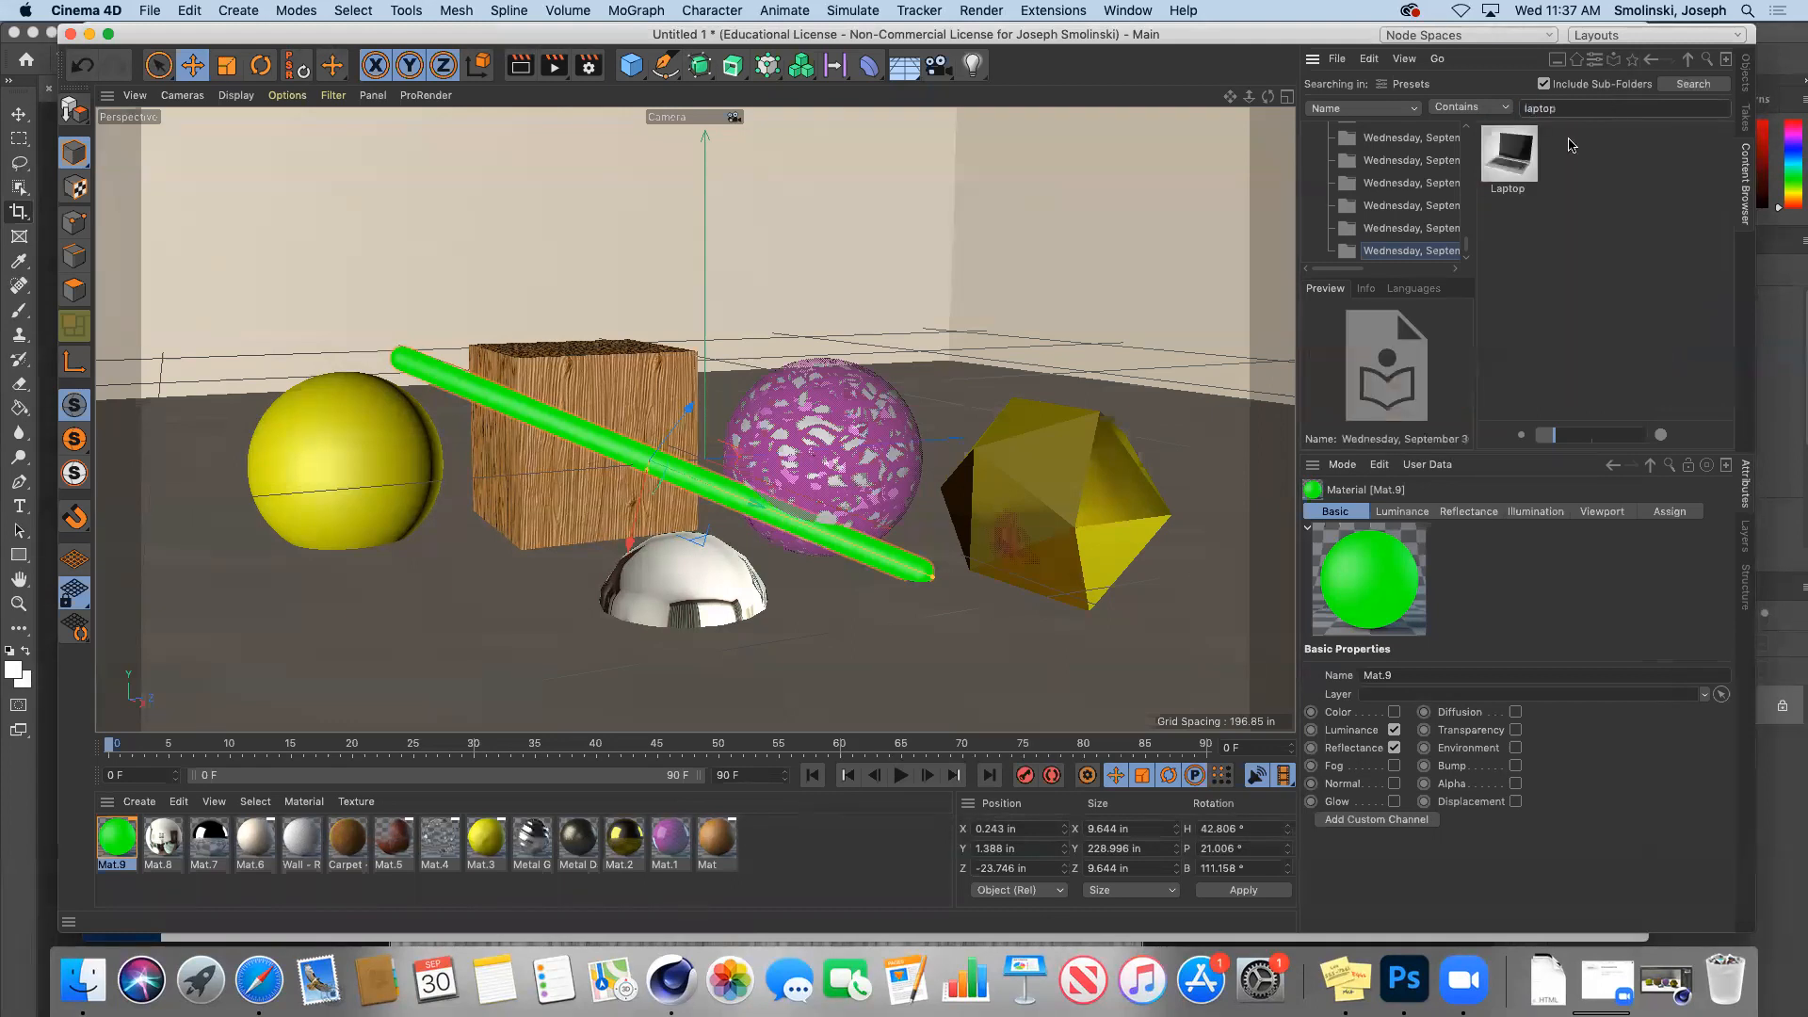
{"action": "left_click", "coordinate": [1508, 160]}
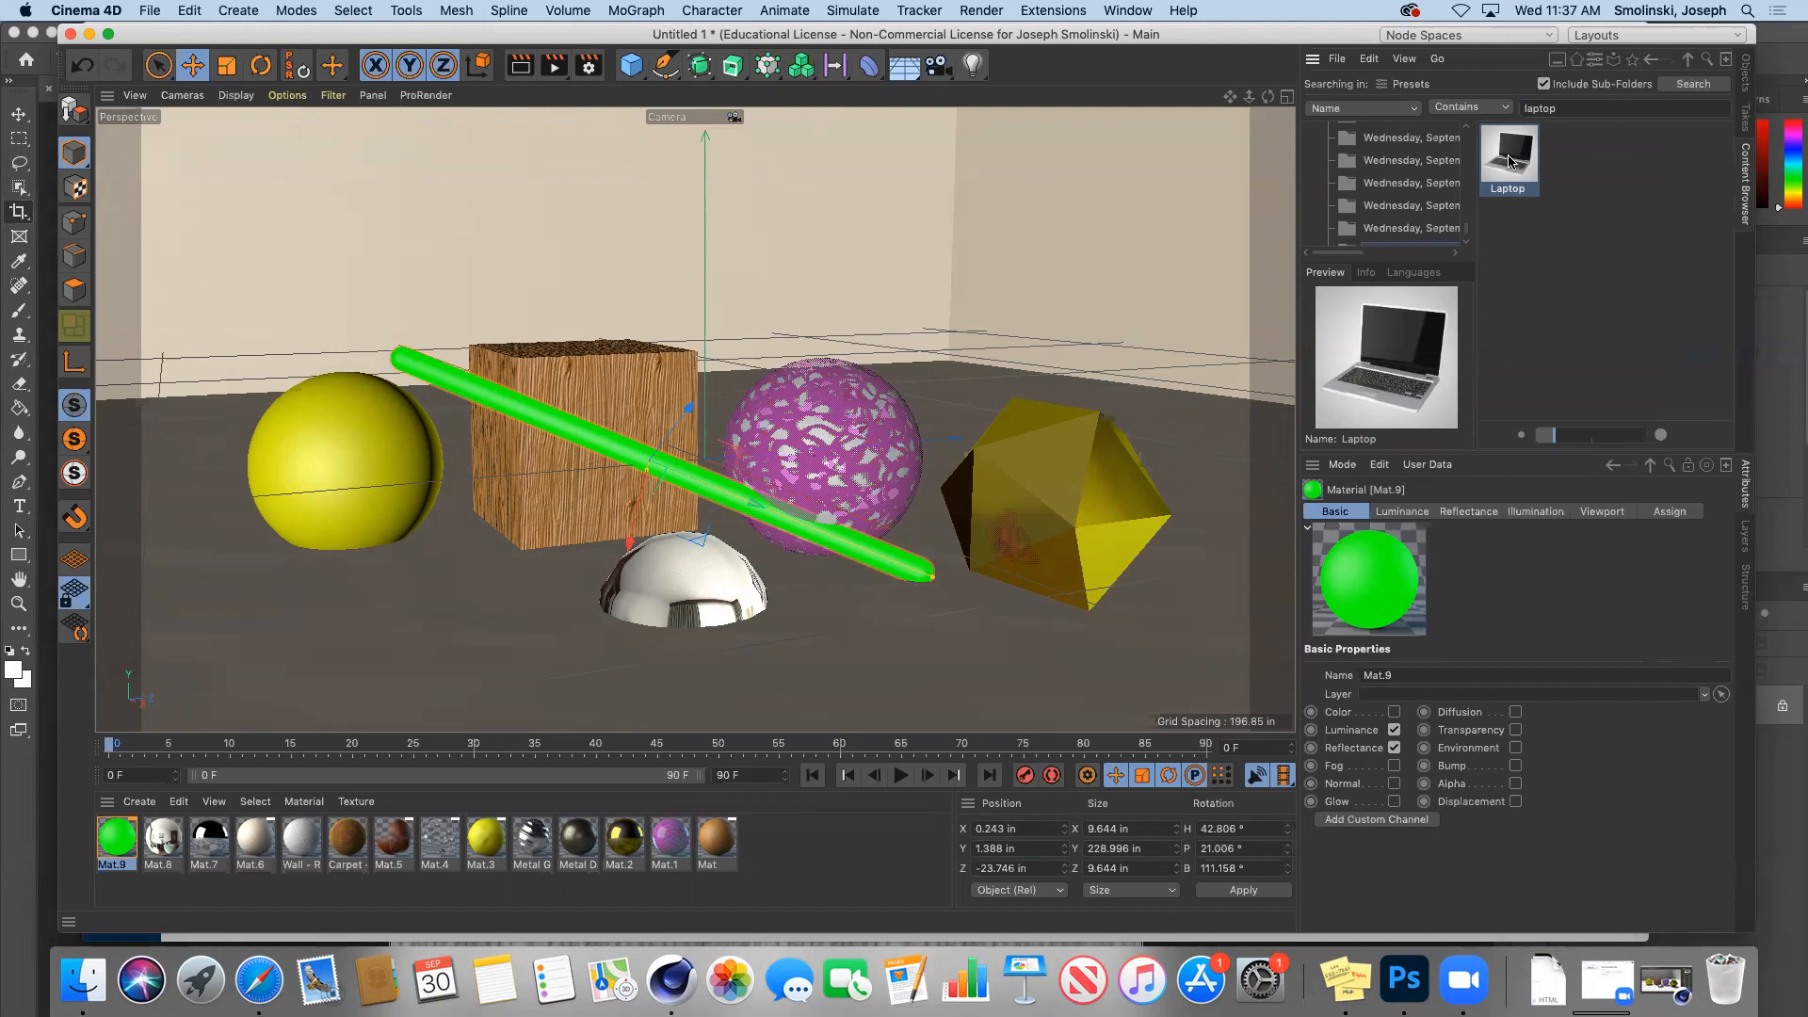
{"action": "double_click", "coordinate": [1511, 162]}
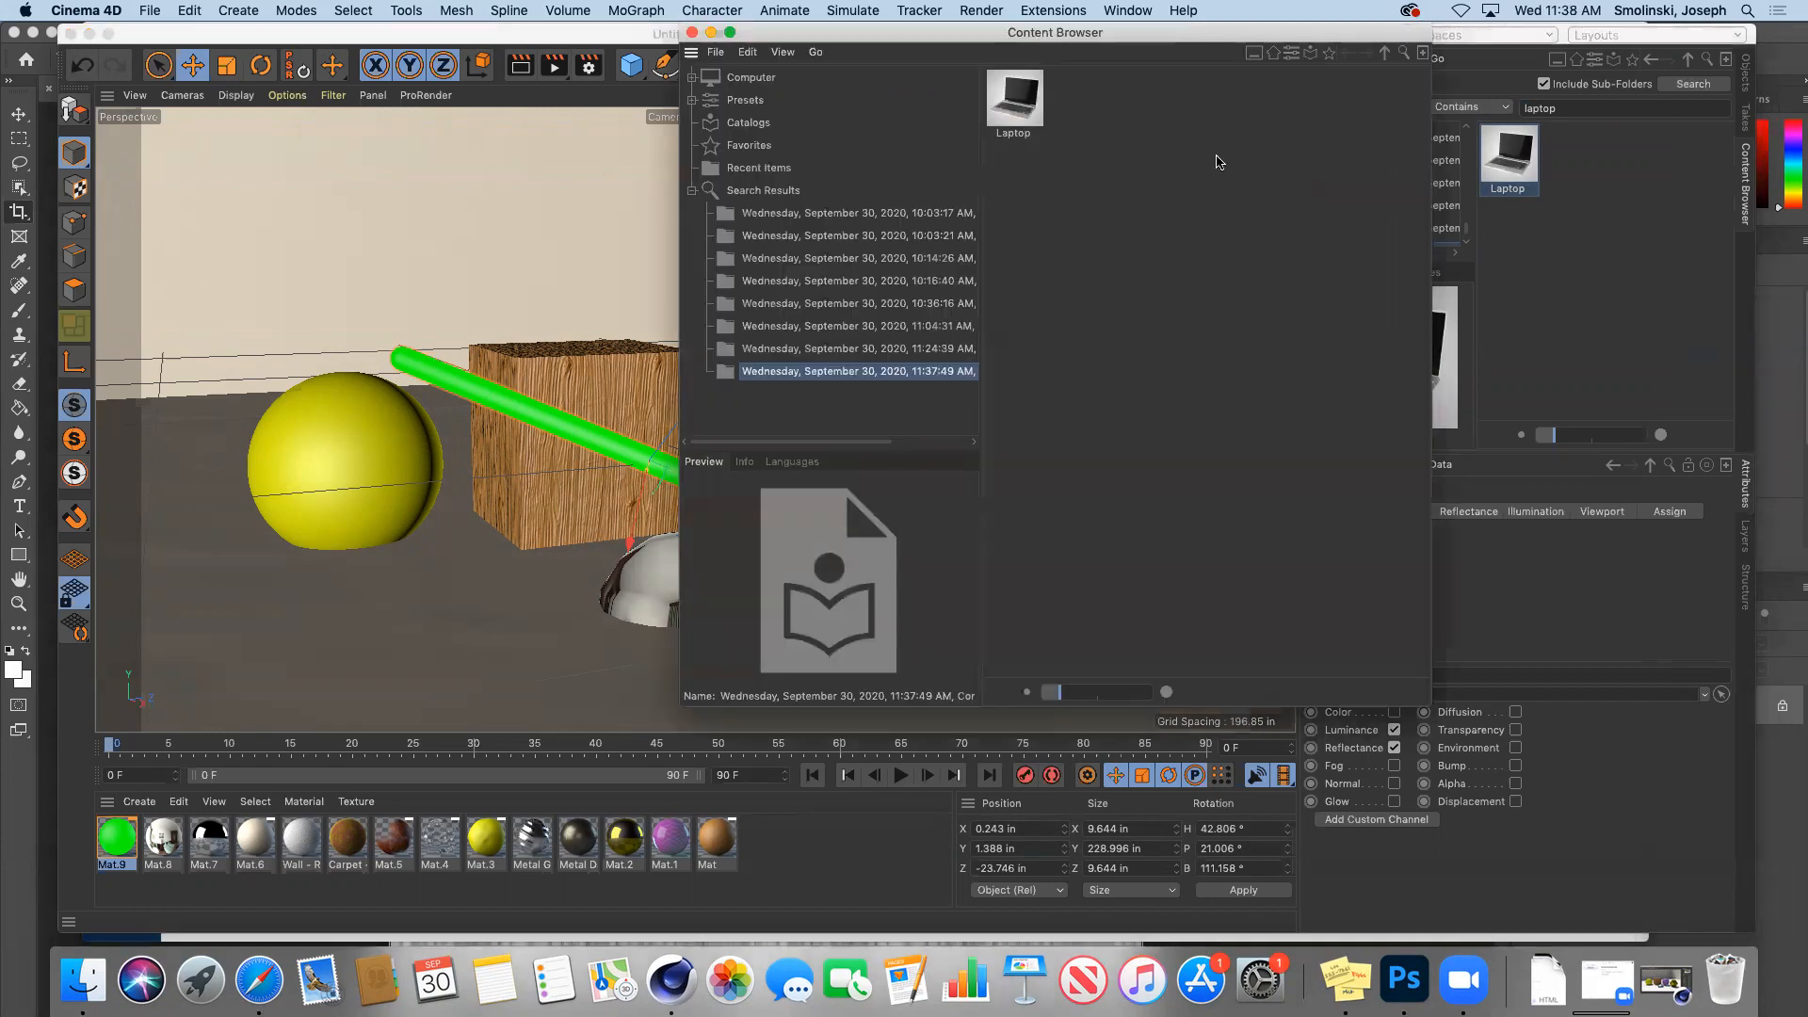
Step: Close the extra library browser and start a new empty project, Untitled 2
{"action": "left_click", "coordinate": [690, 34]}
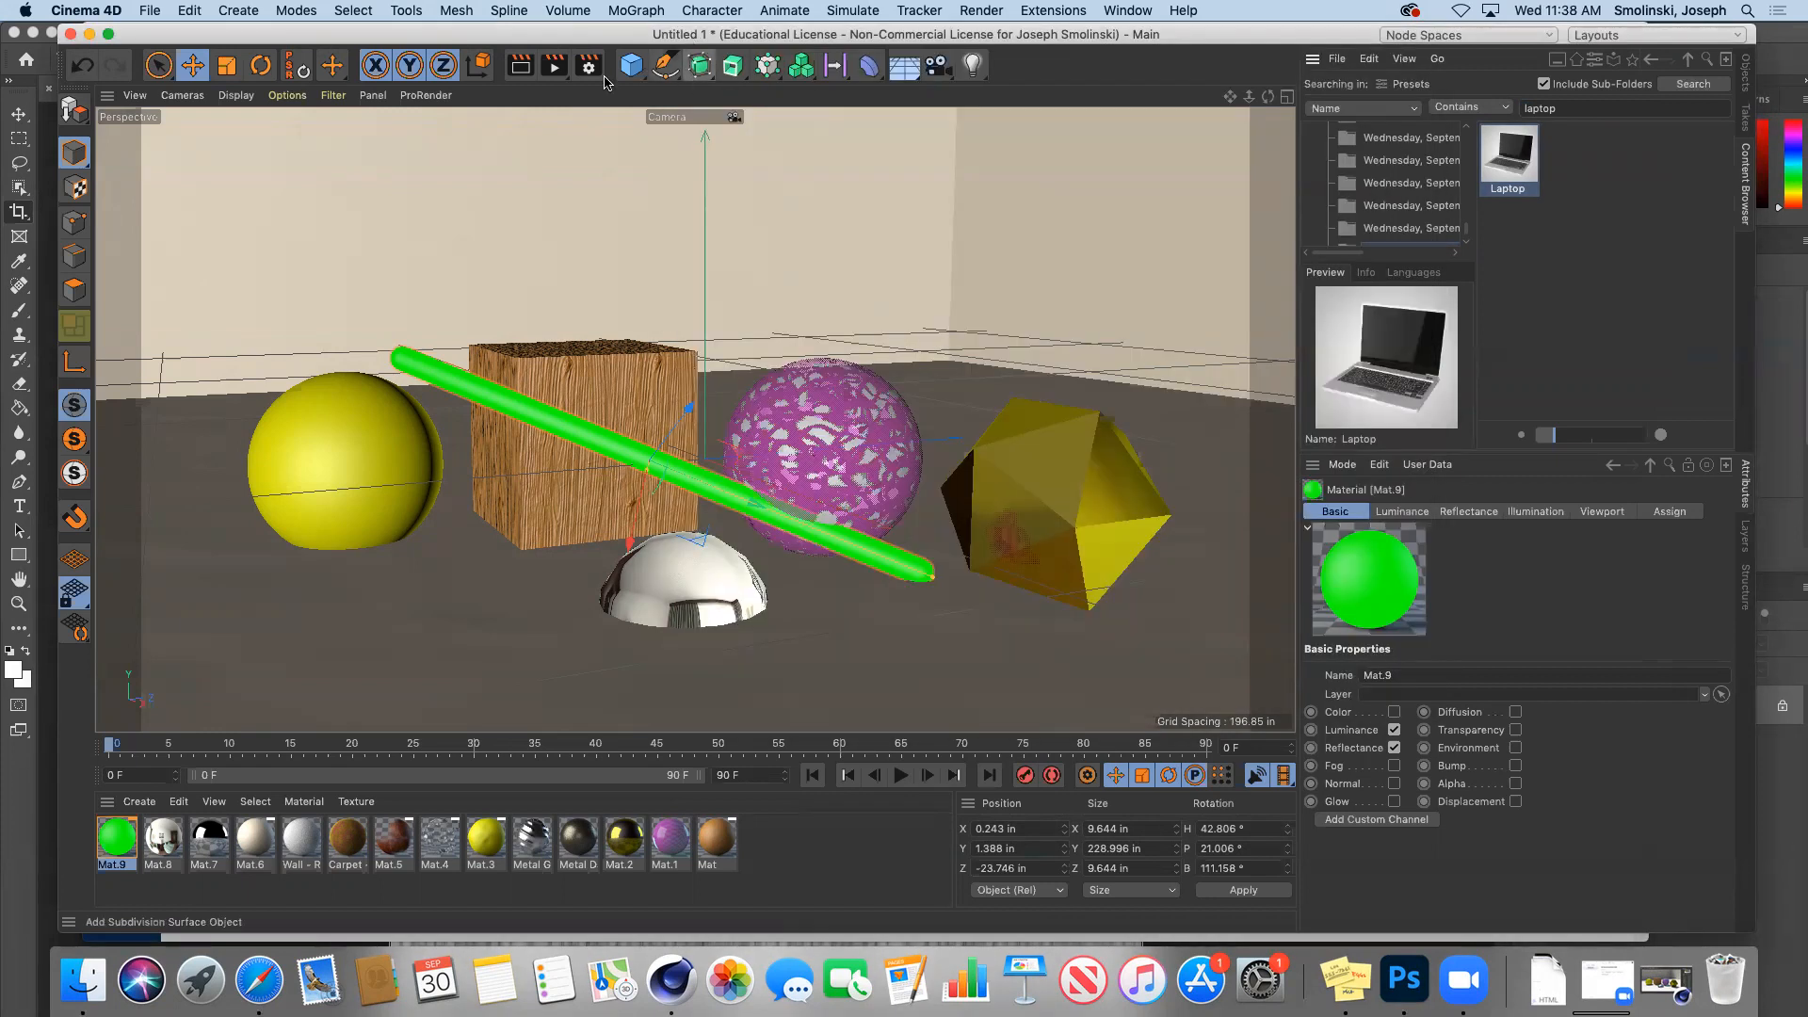
{"action": "left_click", "coordinate": [589, 158]}
{"action": "key", "text": "super+n"}
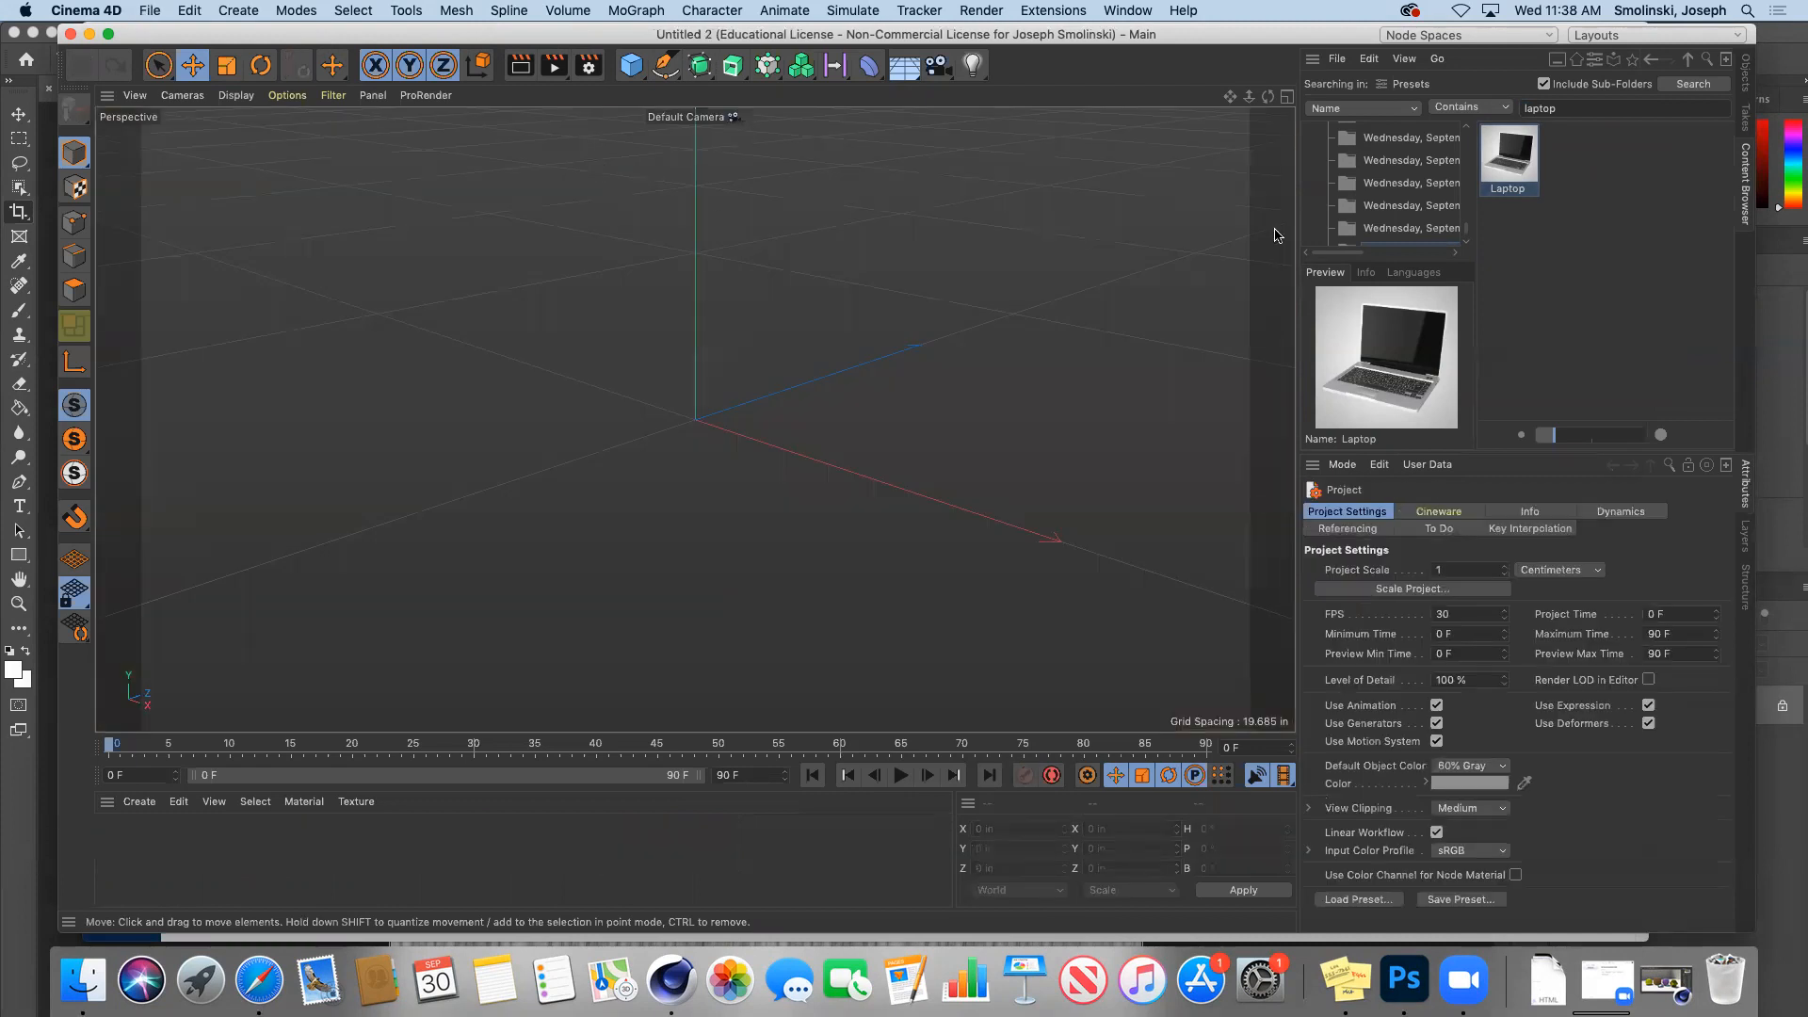
Step: Drag the Laptop preset into the new scene, undoing an accidentally added floor
{"action": "left_click_drag", "start_coordinate": [1518, 164], "coordinate": [688, 348]}
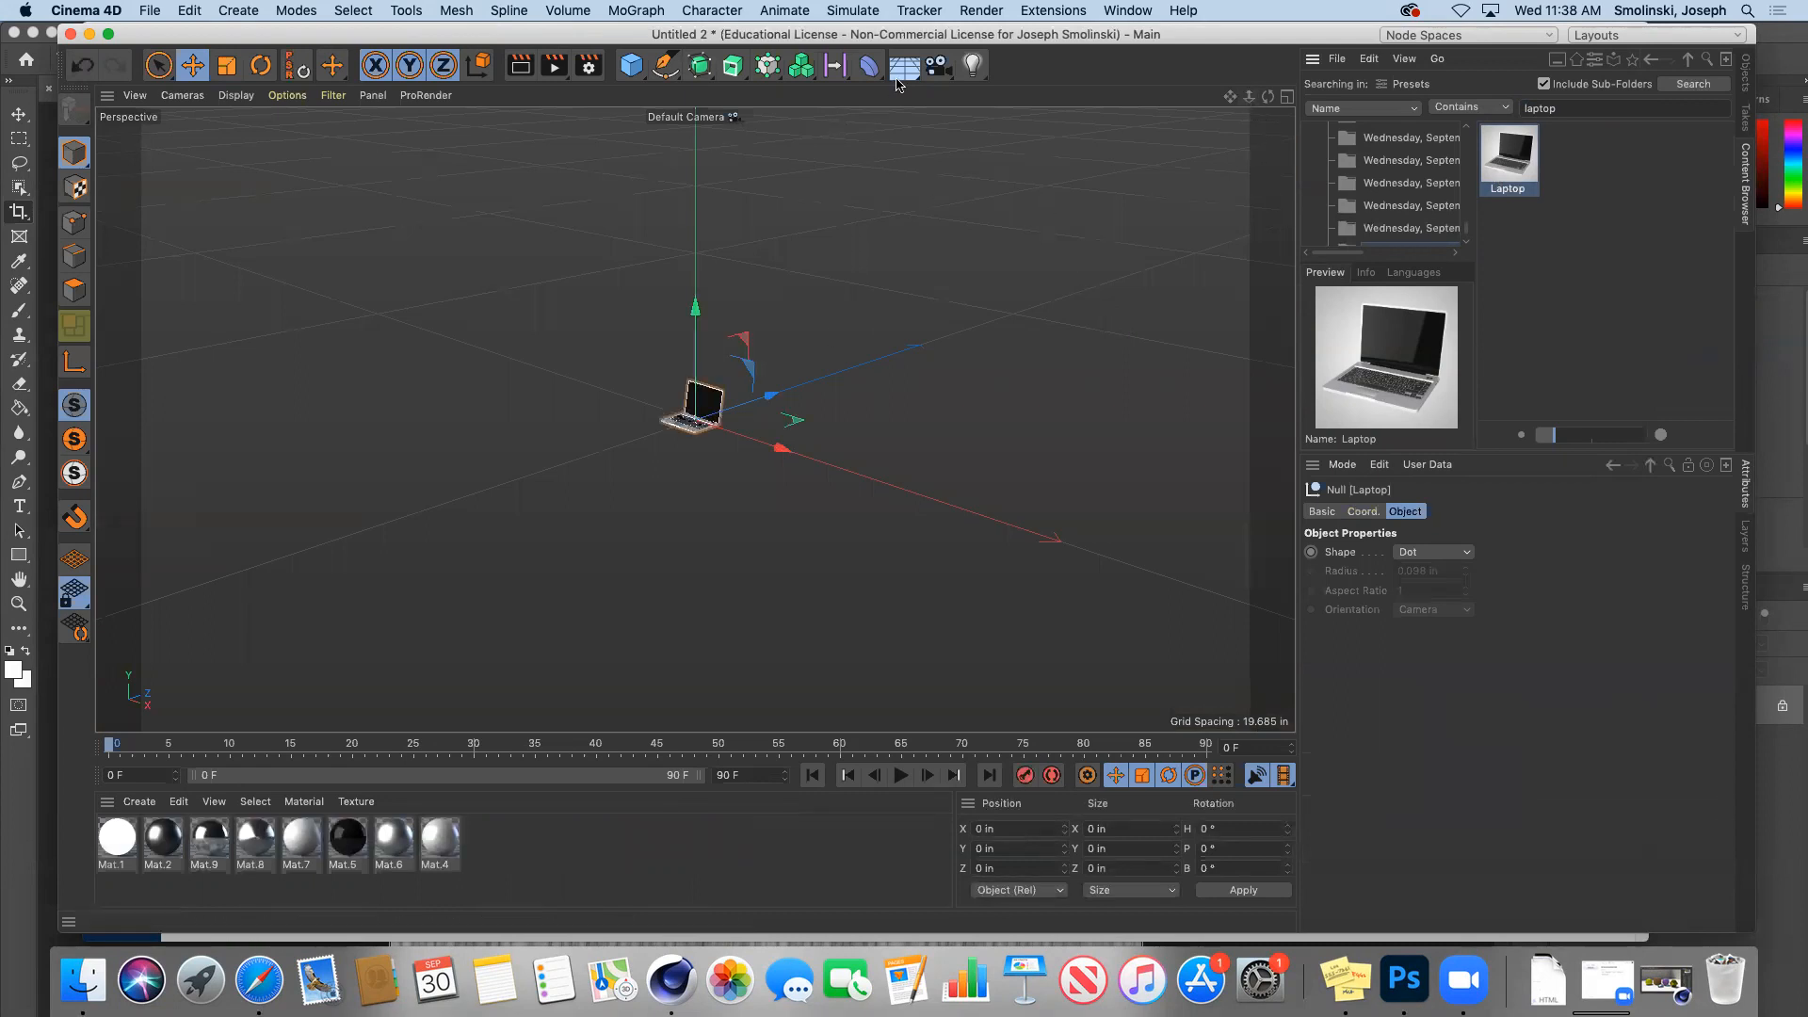
{"action": "left_click_drag", "start_coordinate": [904, 65], "coordinate": [951, 106]}
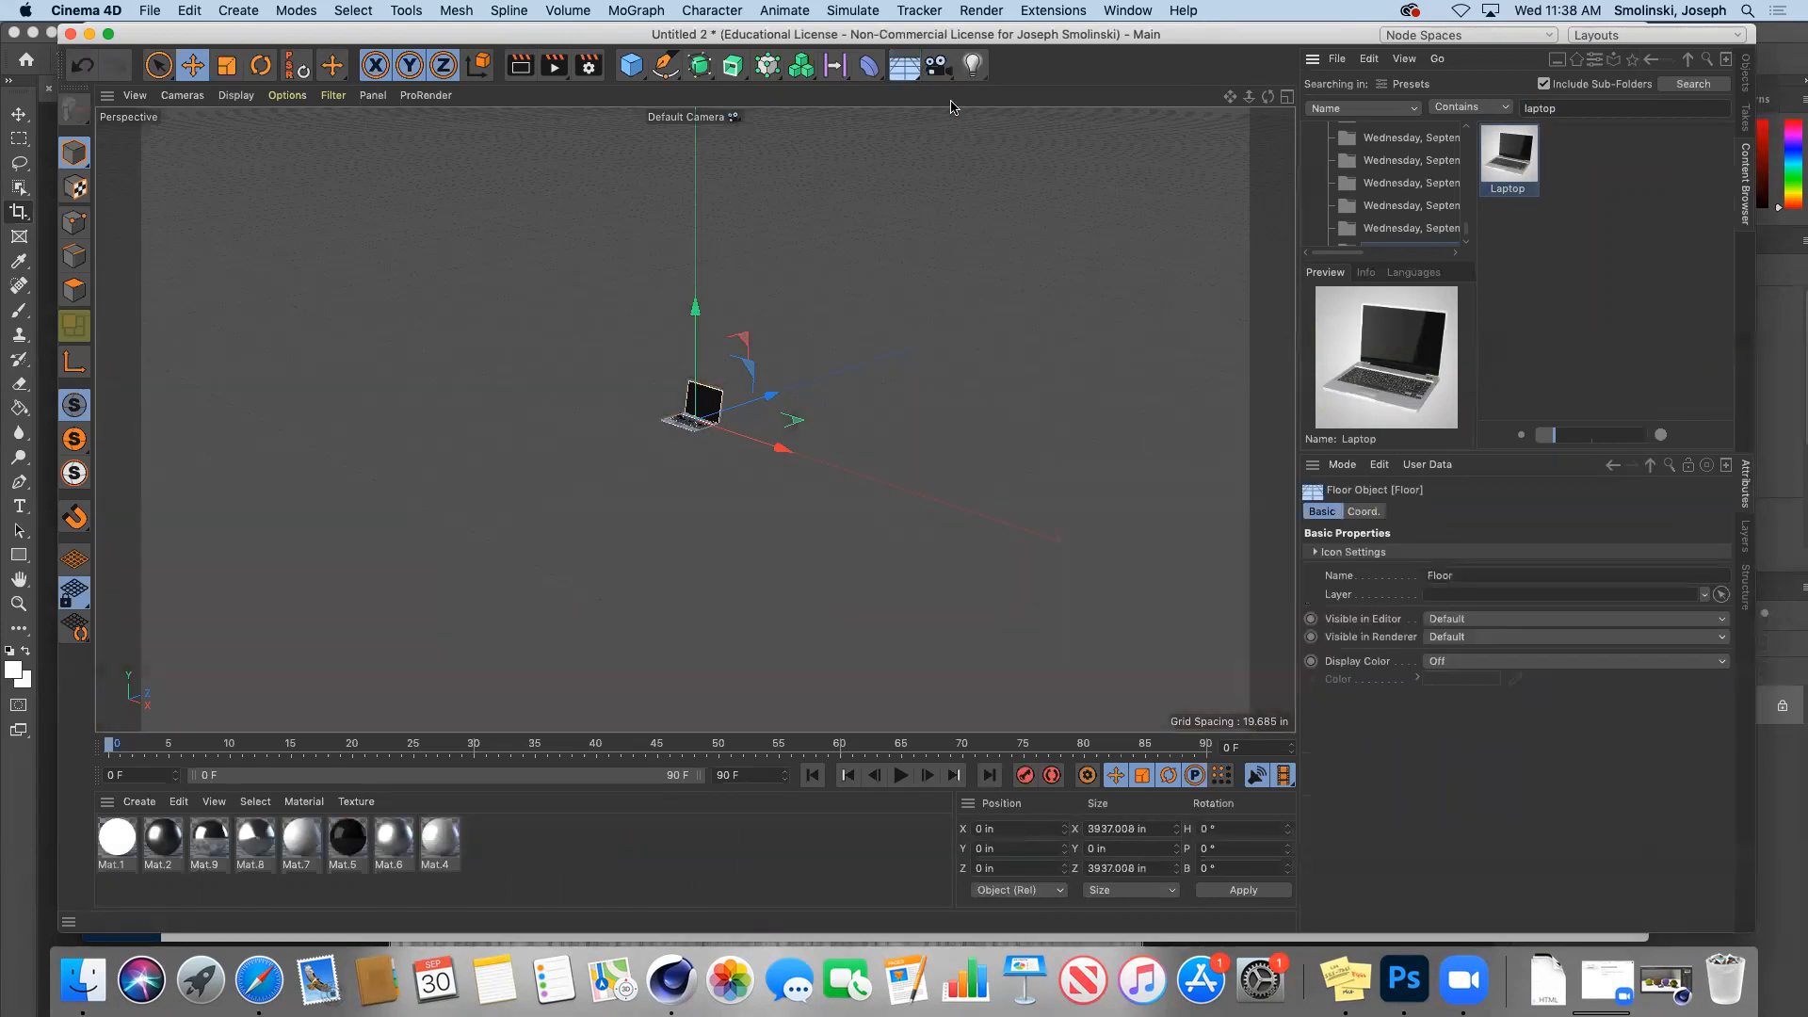
{"action": "key", "text": "super+z"}
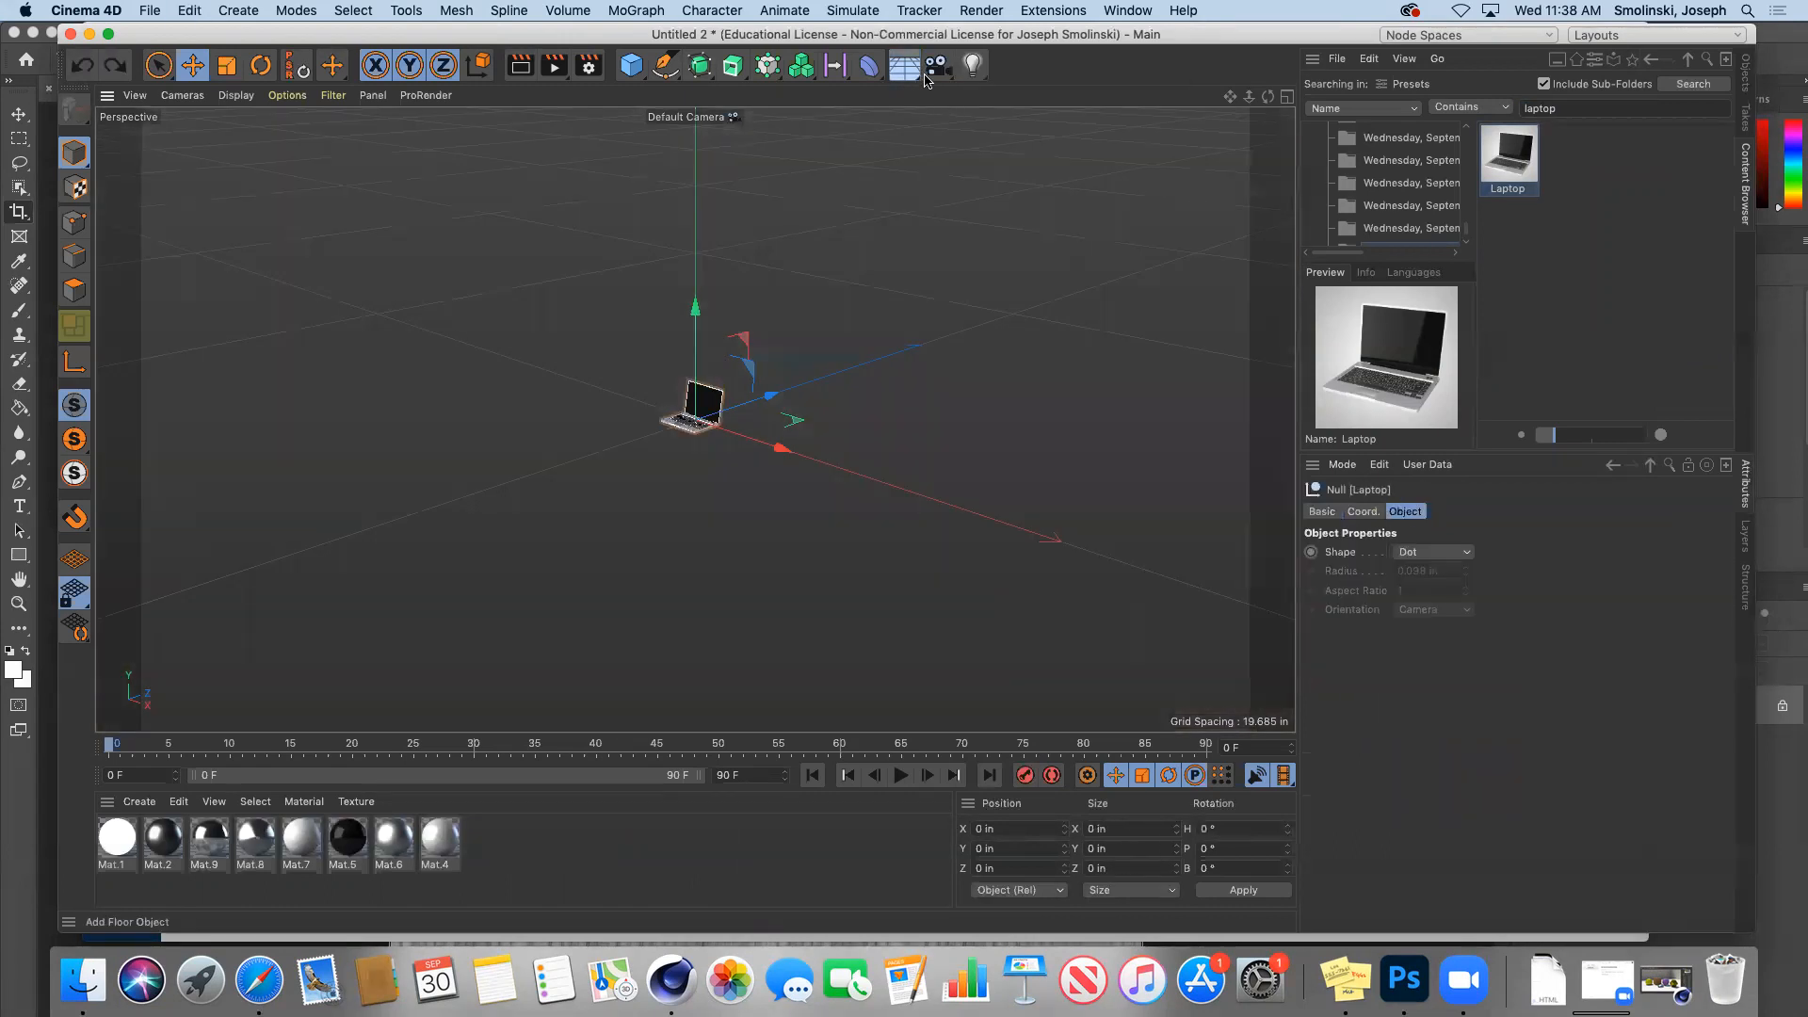
Step: Switch to Untitled 1 and back to bring the room's wall Cube into Untitled 2
{"action": "left_click", "coordinate": [1127, 10]}
{"action": "left_click", "coordinate": [1153, 596]}
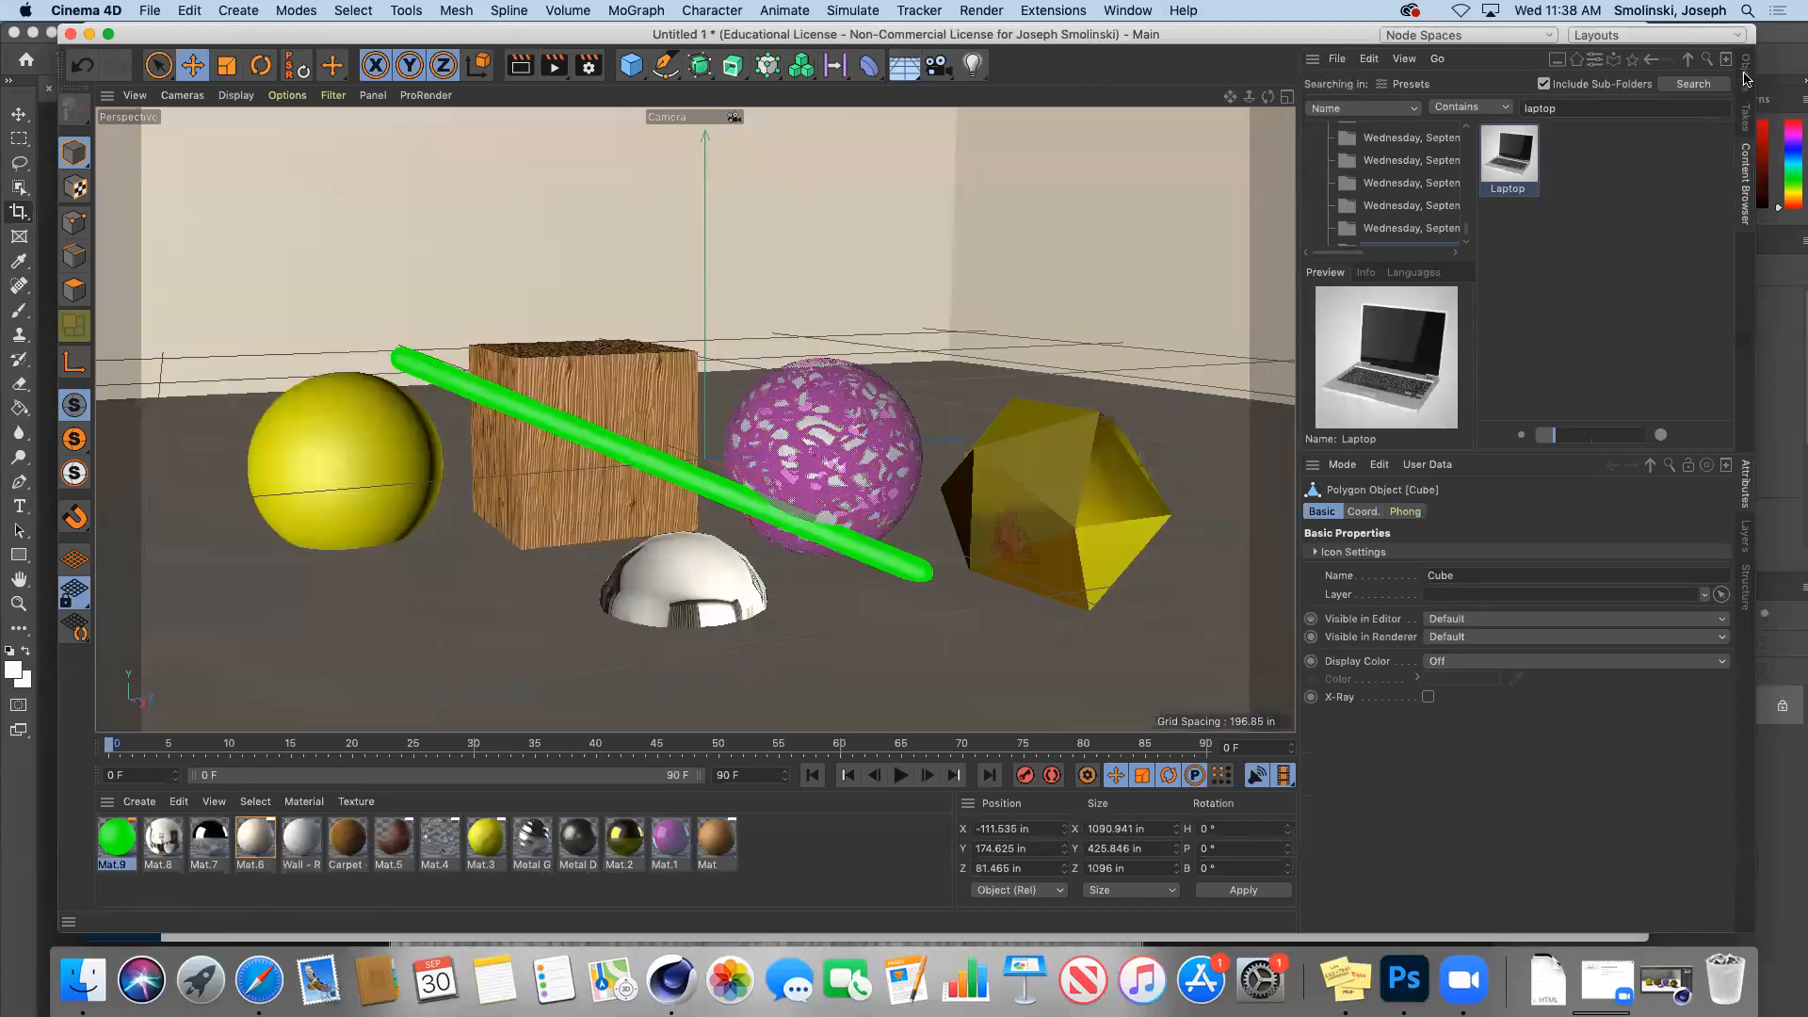
{"action": "left_click", "coordinate": [1745, 76]}
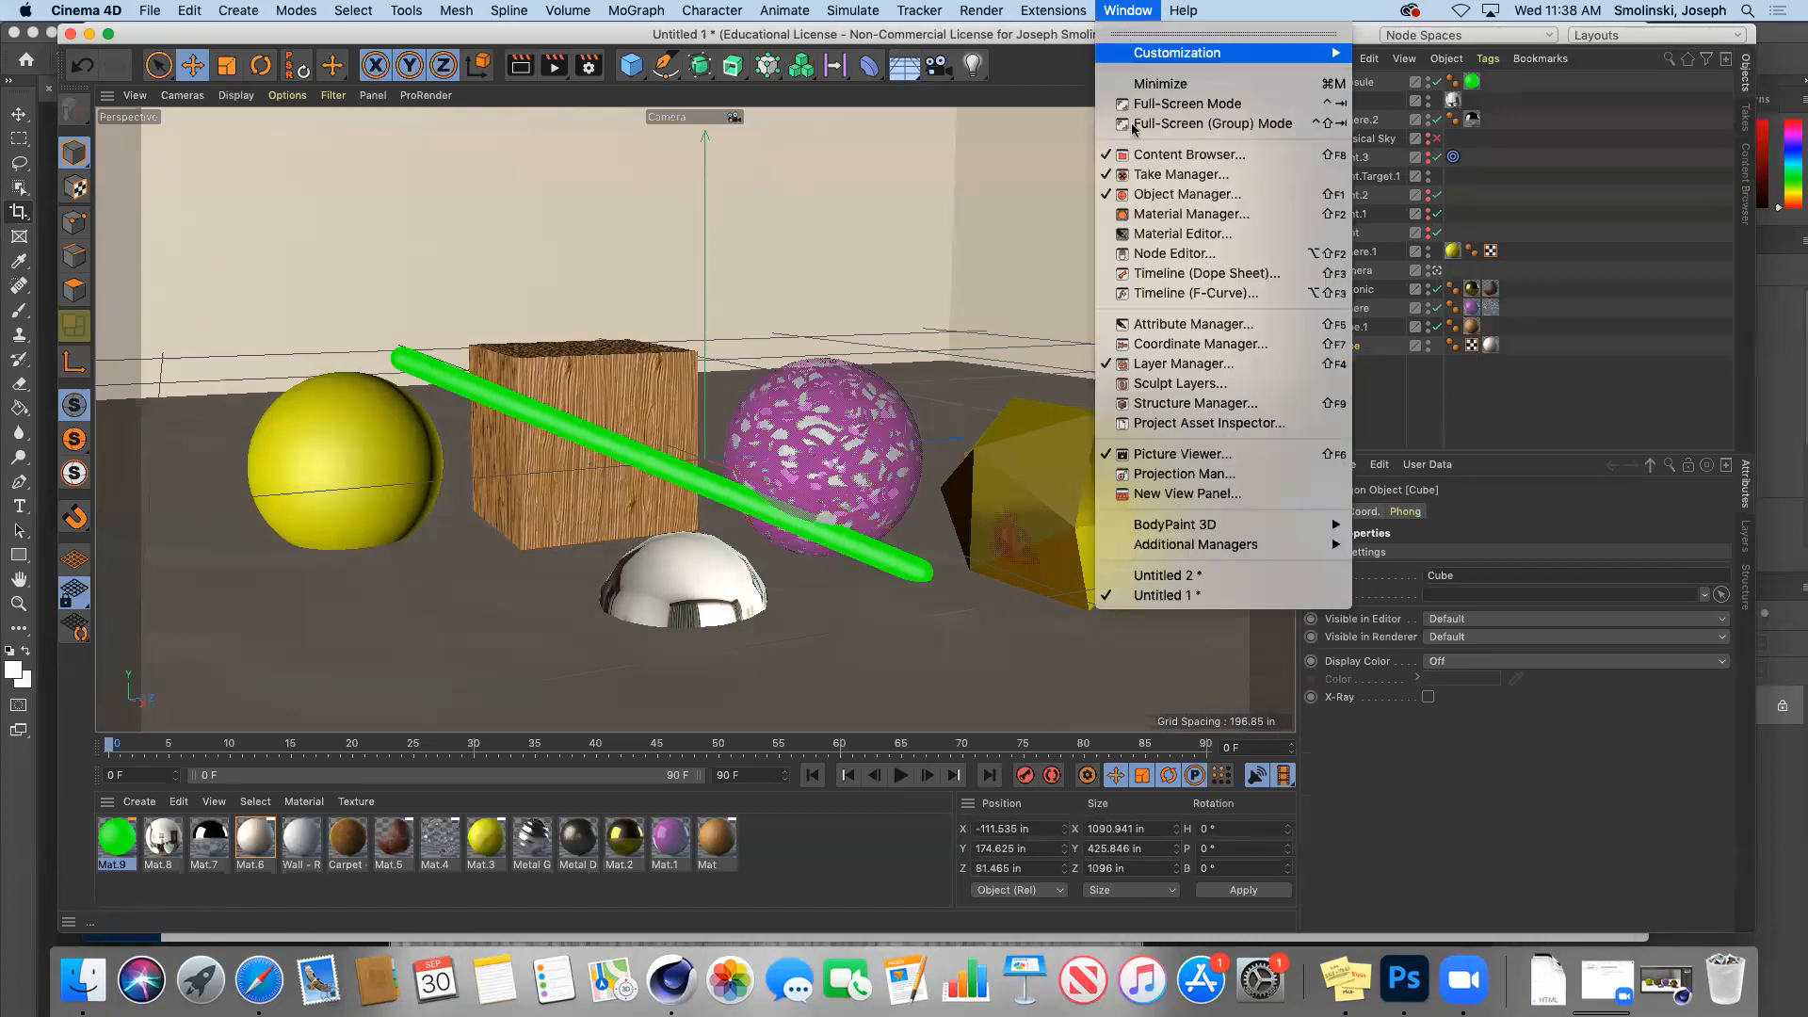
{"action": "left_click", "coordinate": [1188, 575]}
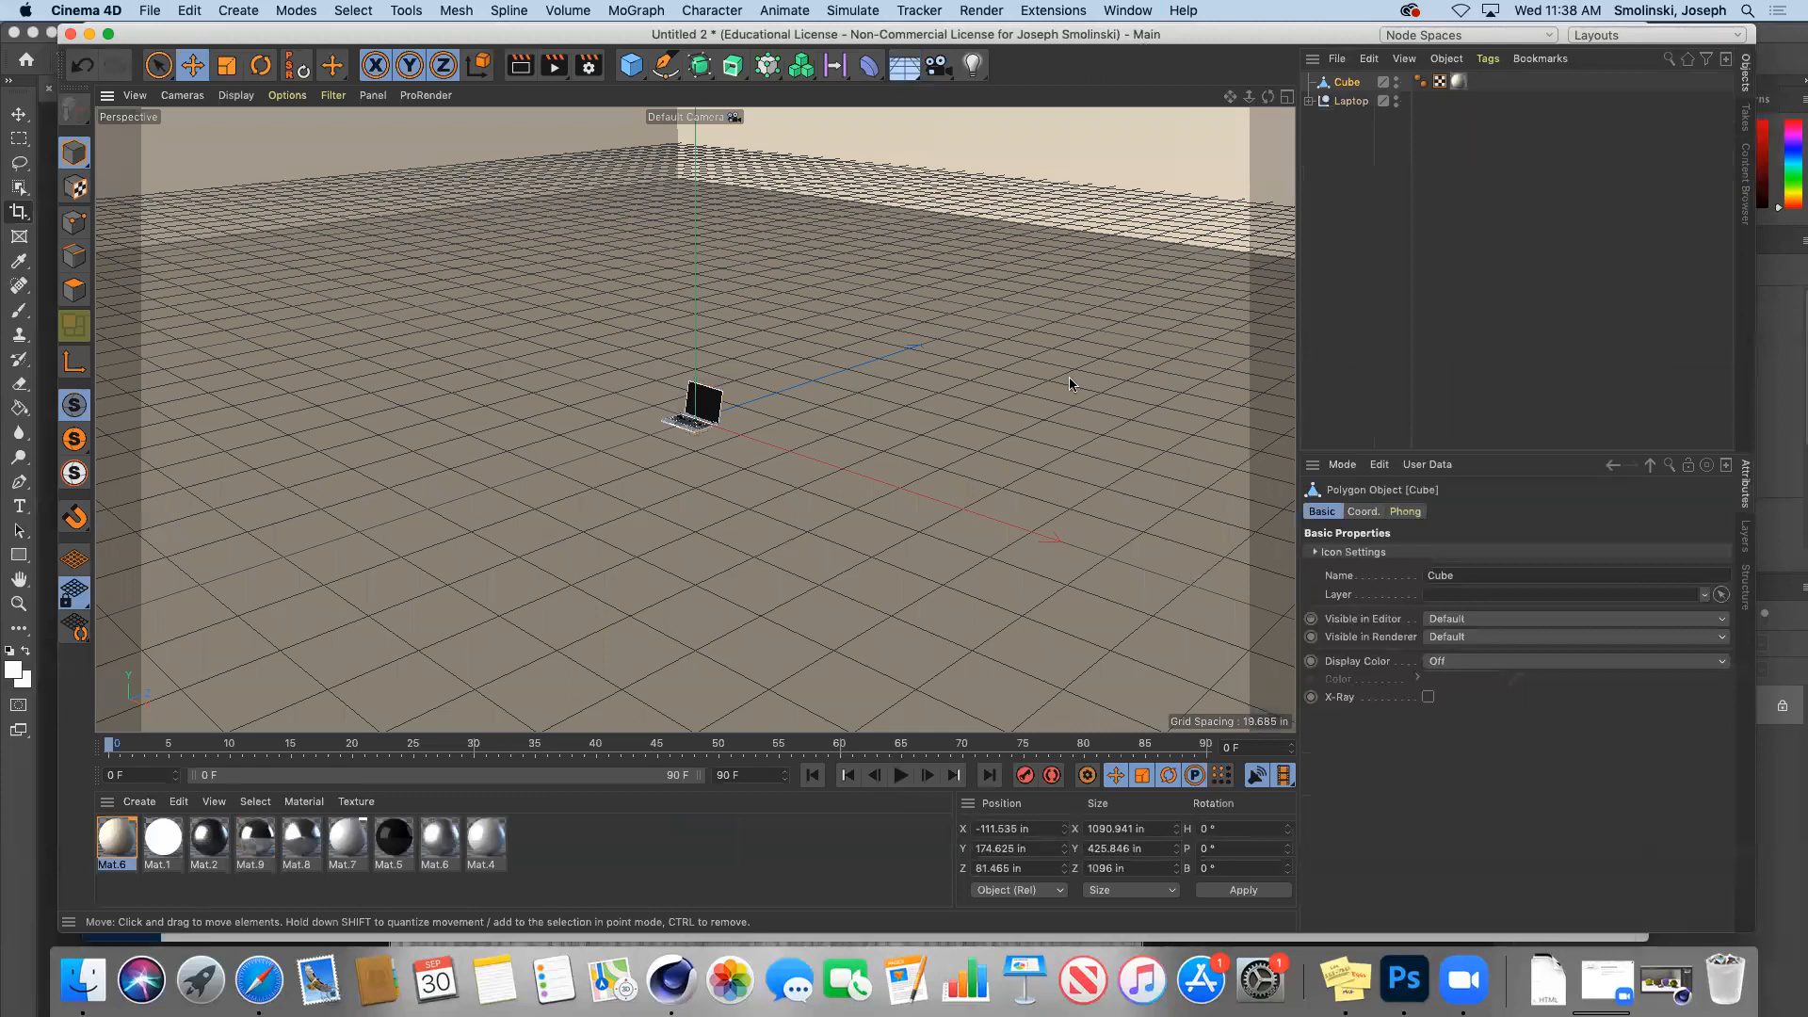
Step: Enlarge the Laptop model with the Scale tool
{"action": "left_click", "coordinate": [1350, 101]}
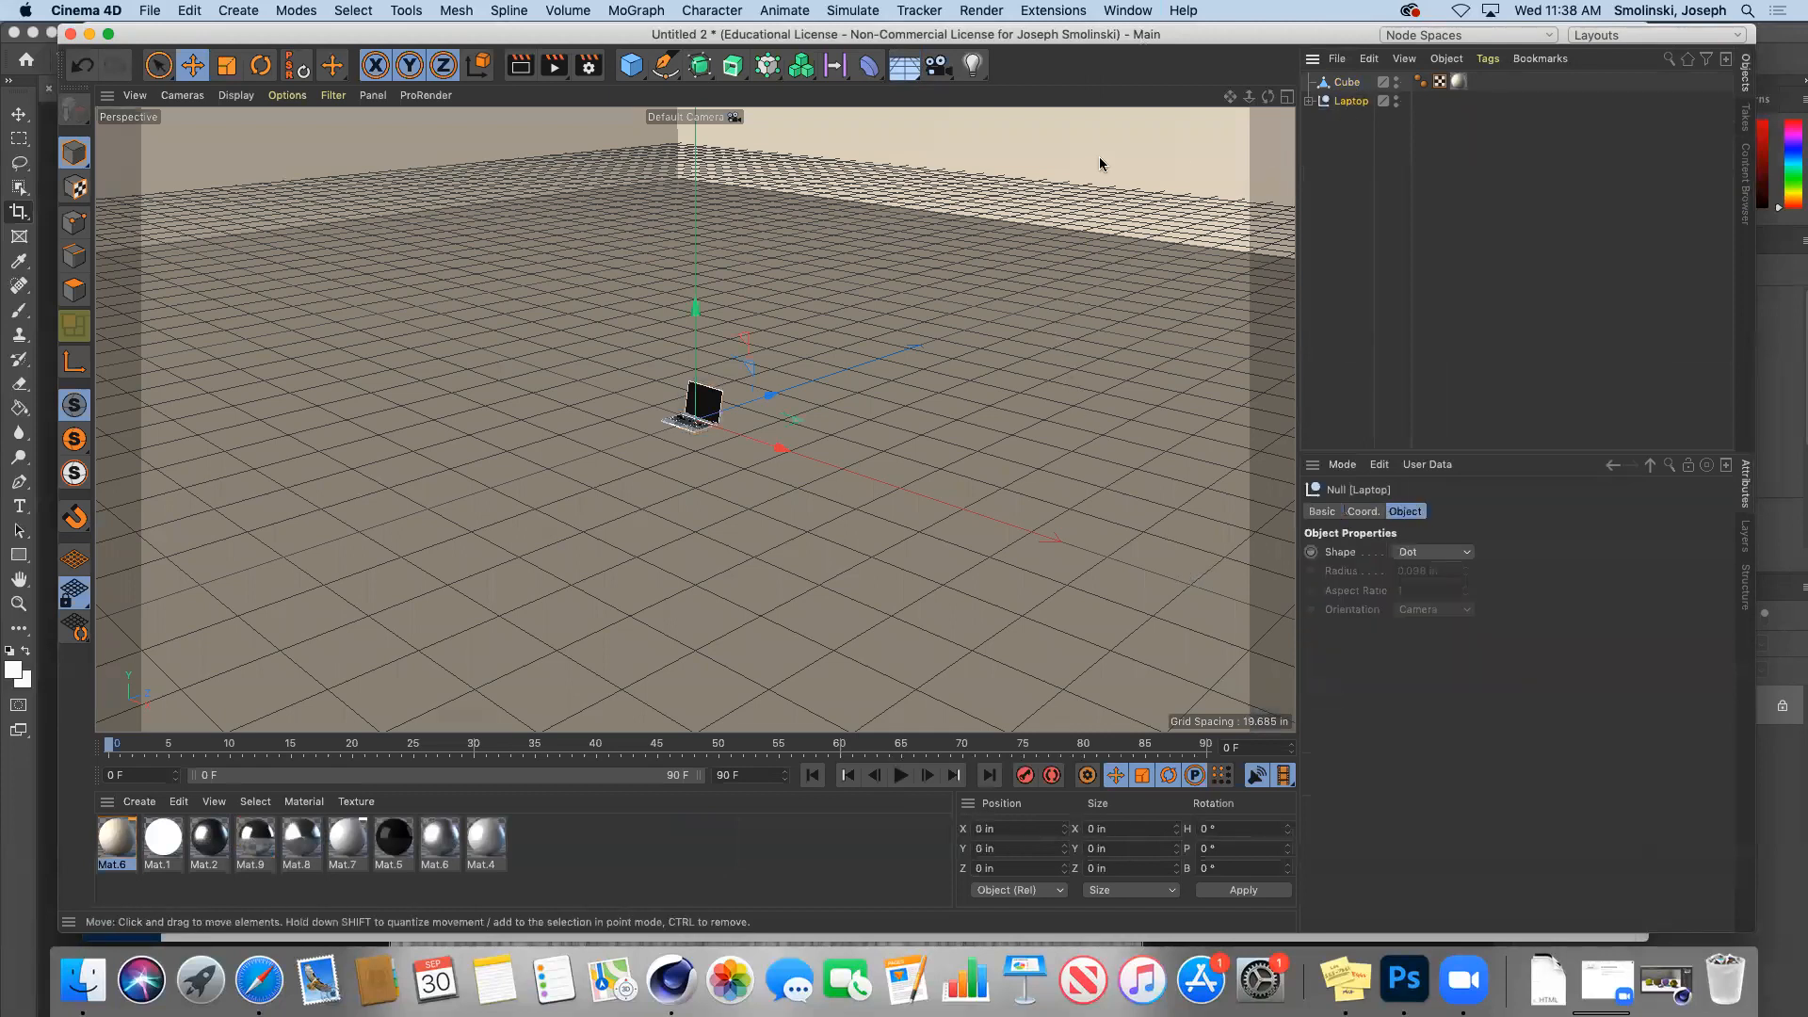
{"action": "left_click", "coordinate": [226, 65]}
{"action": "left_click_drag", "start_coordinate": [274, 358], "coordinate": [848, 315]}
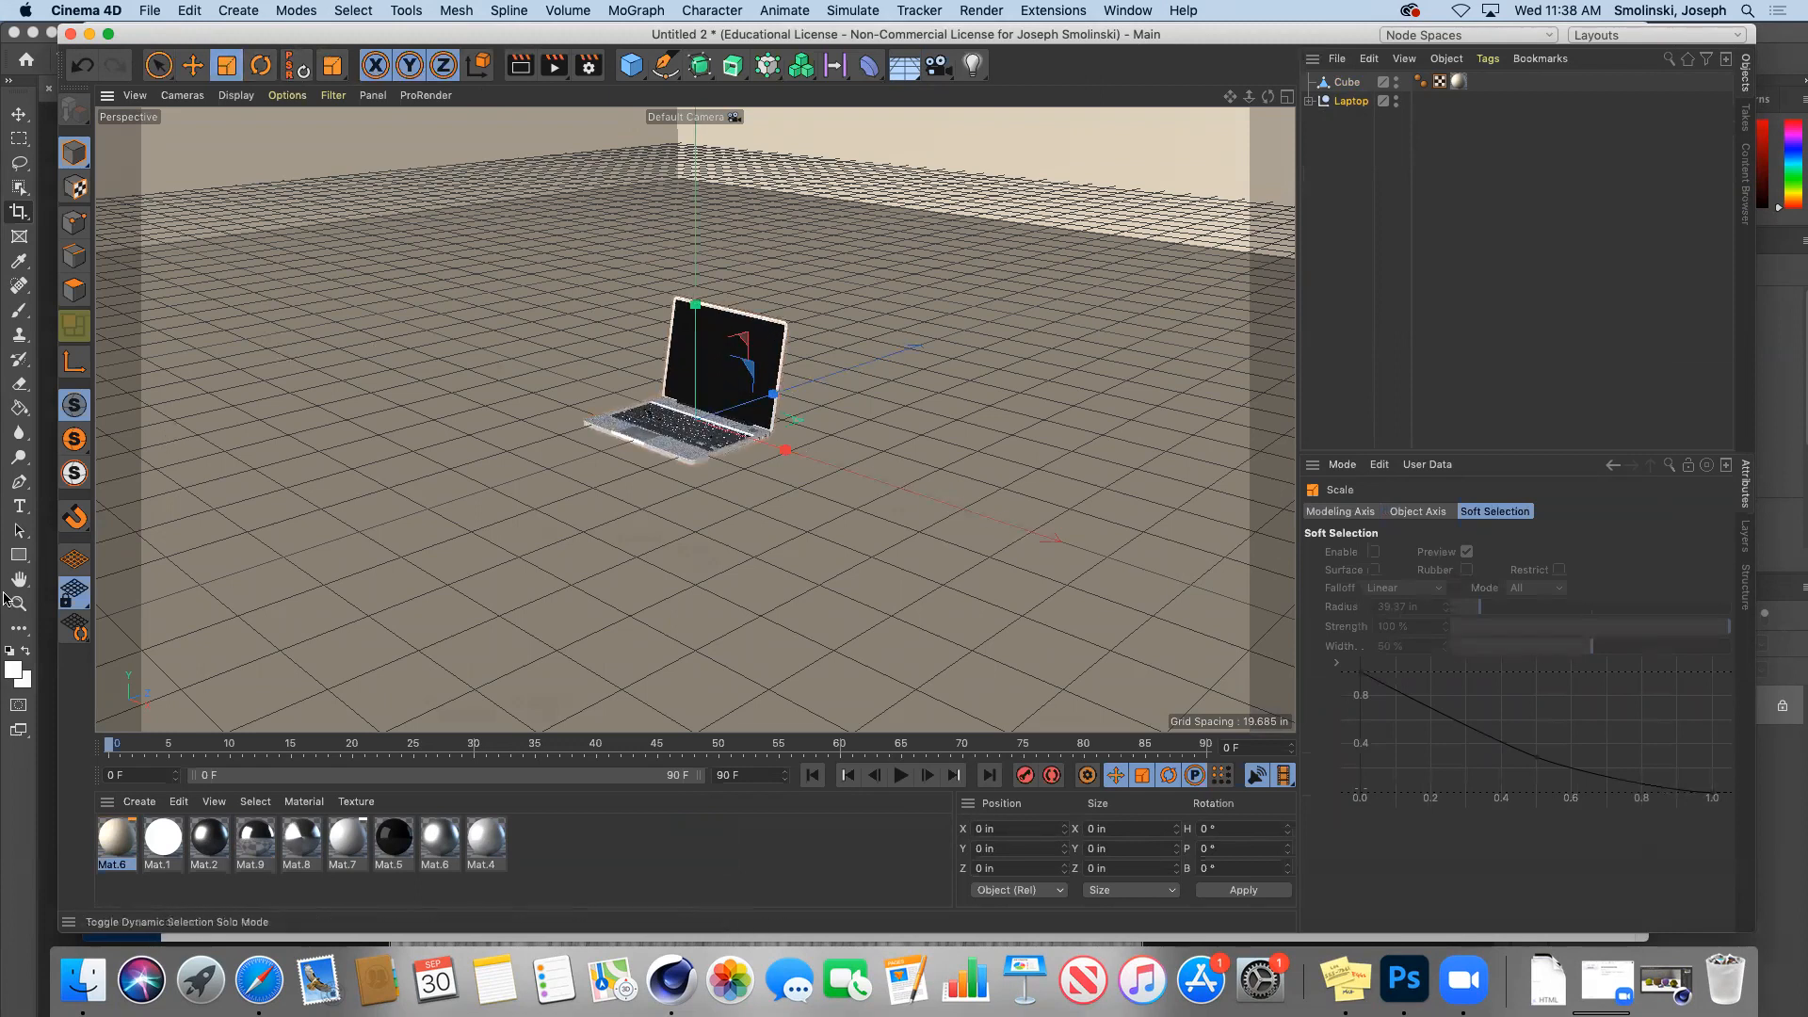
{"action": "left_click_drag", "start_coordinate": [226, 594], "coordinate": [1098, 229]}
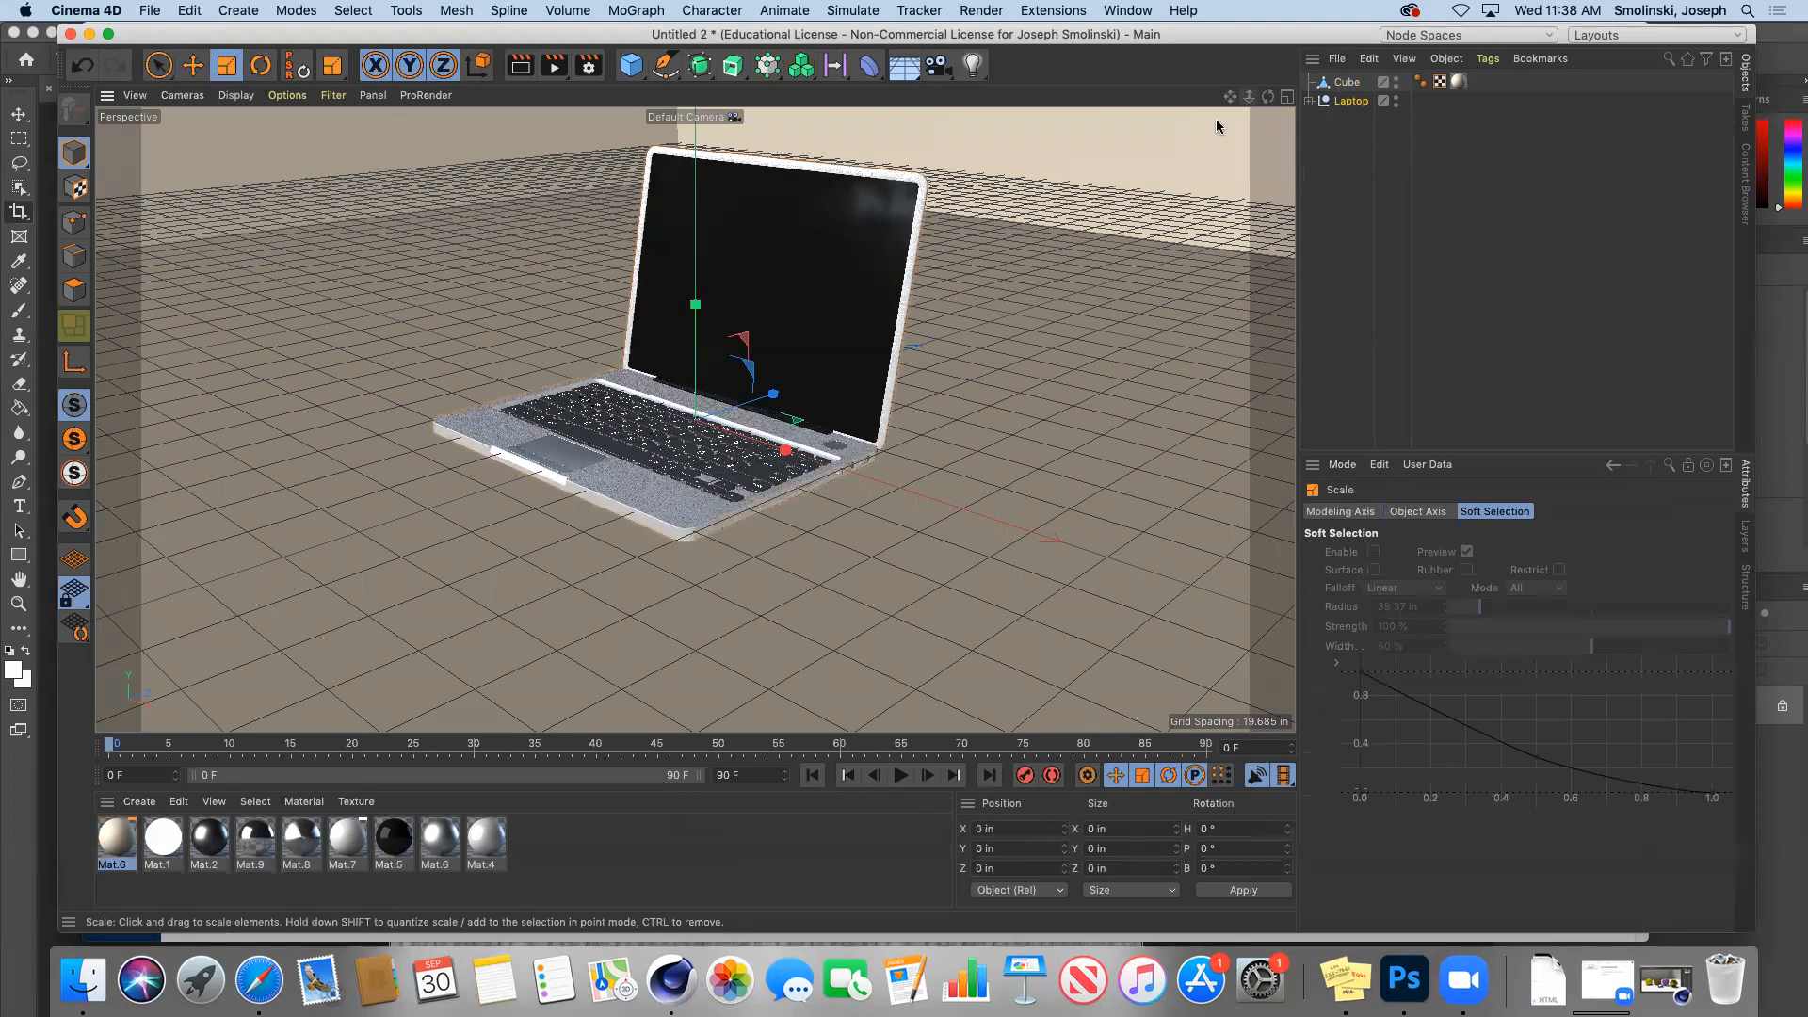
Step: Add a new Cube primitive and make it narrower
{"action": "left_click", "coordinate": [1347, 82]}
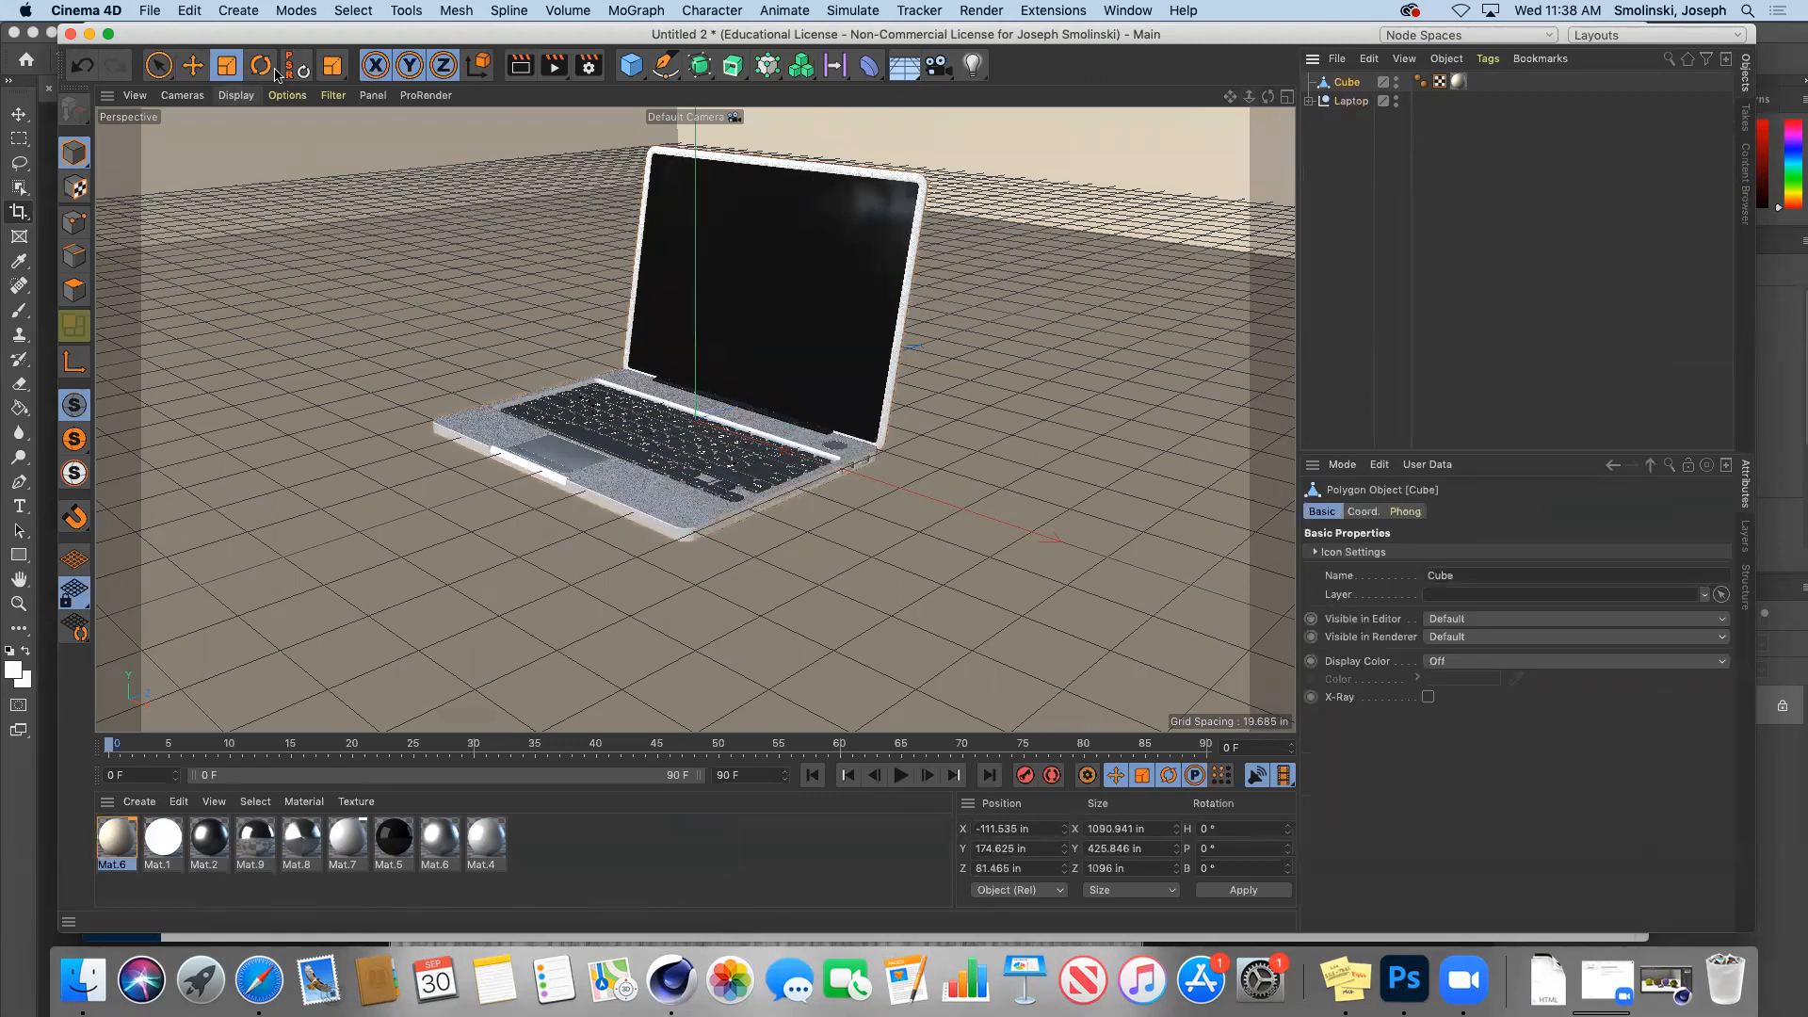
{"action": "left_click", "coordinate": [632, 69]}
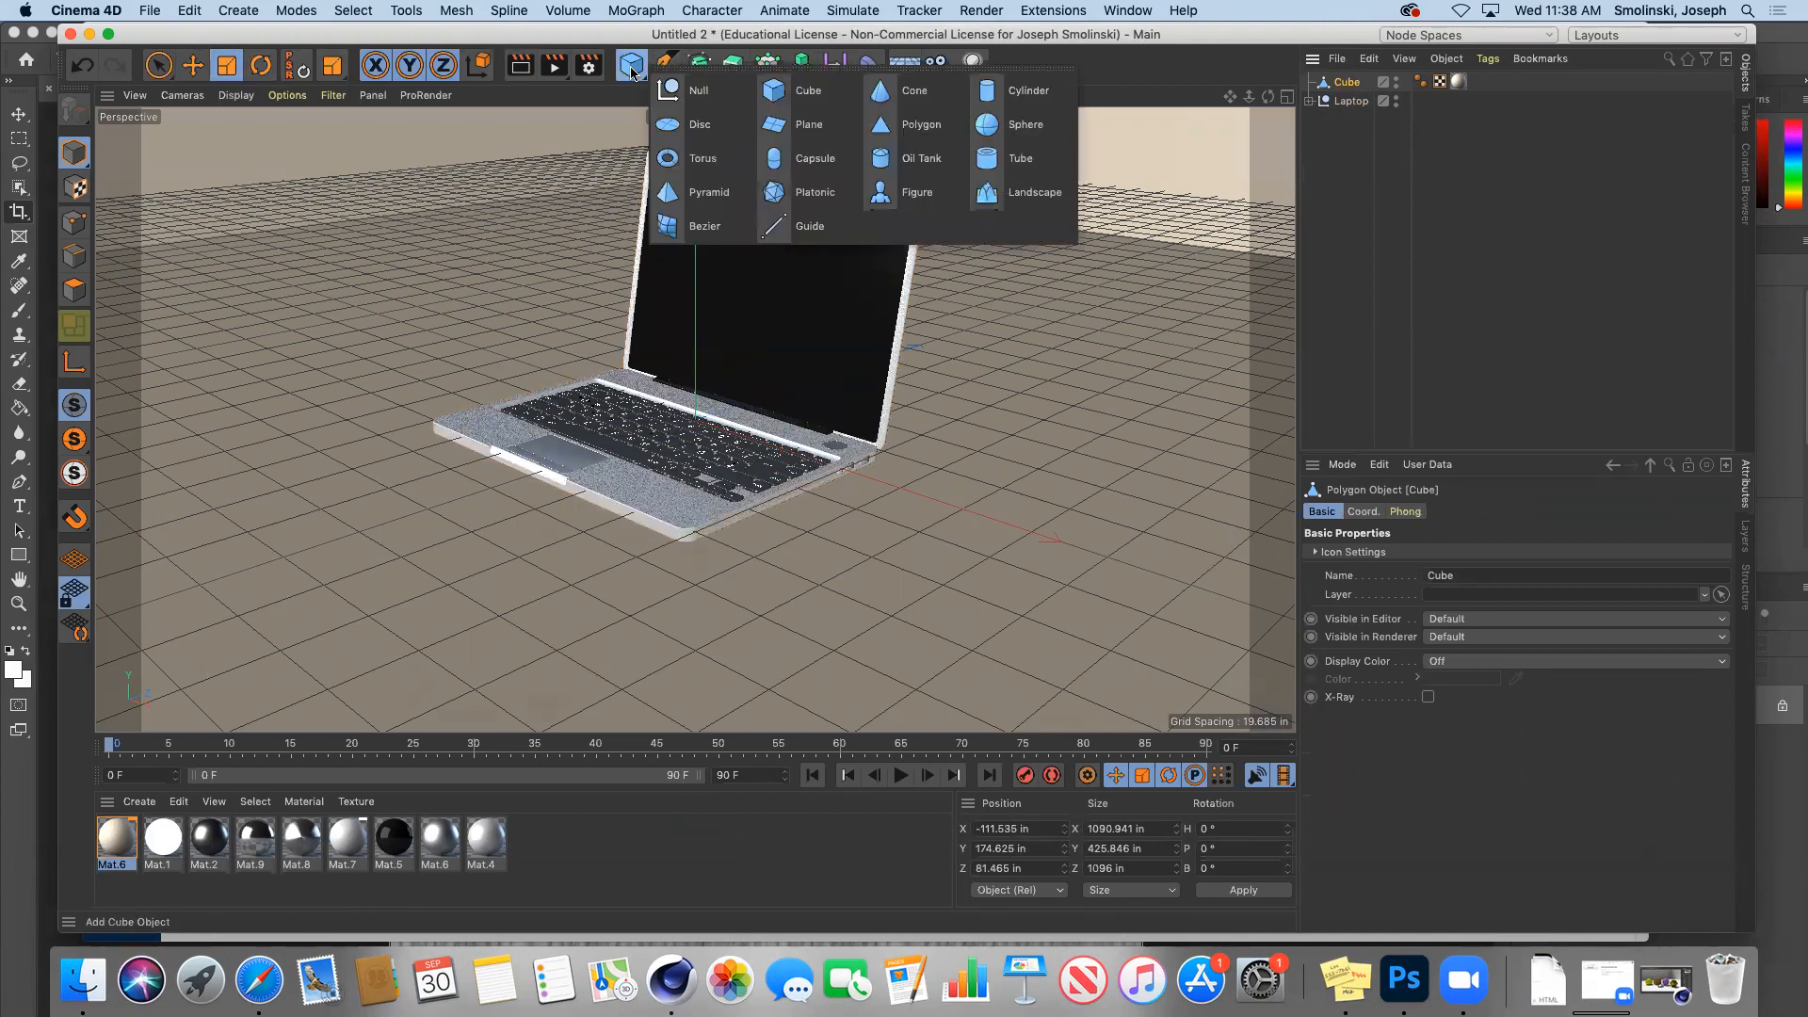
{"action": "left_click", "coordinate": [782, 93]}
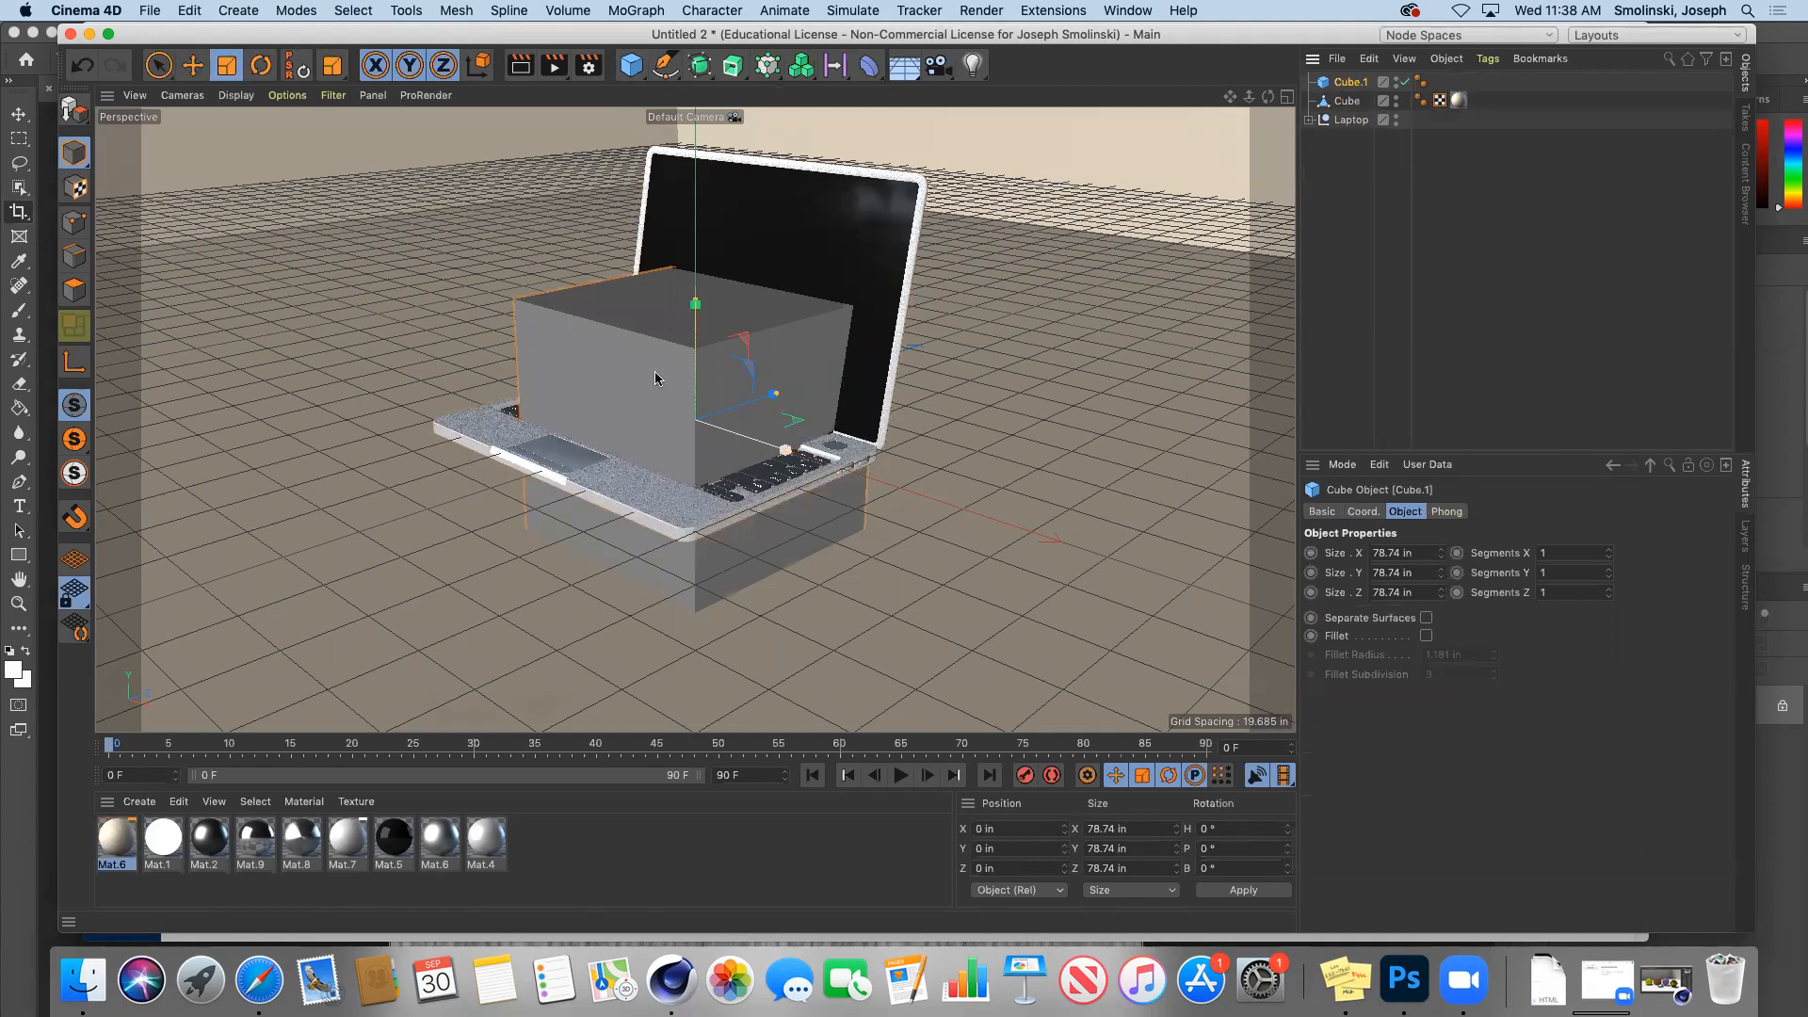
{"action": "key", "text": "e"}
{"action": "left_click_drag", "start_coordinate": [782, 444], "coordinate": [429, 350]}
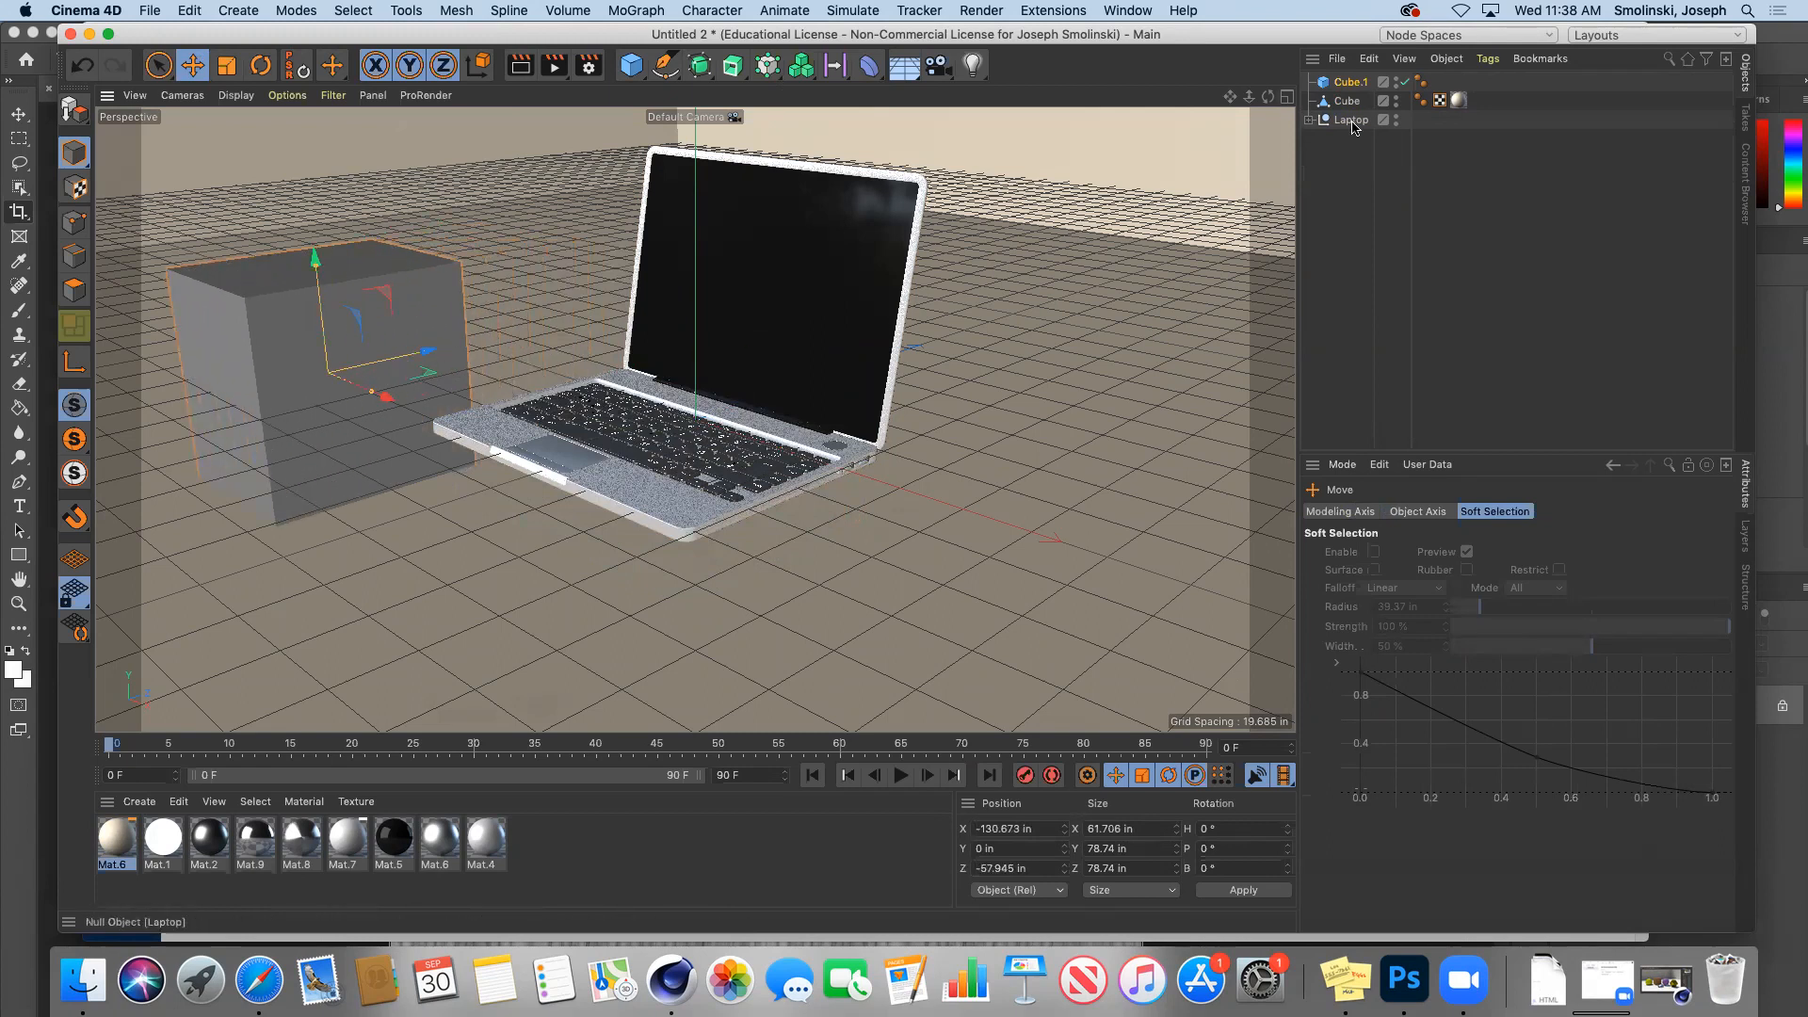
Step: Move the laptop down, back and left to X -61.082, Y -33.692, Z 46.497
{"action": "left_click", "coordinate": [948, 201]}
{"action": "left_click_drag", "start_coordinate": [688, 314], "coordinate": [713, 411]}
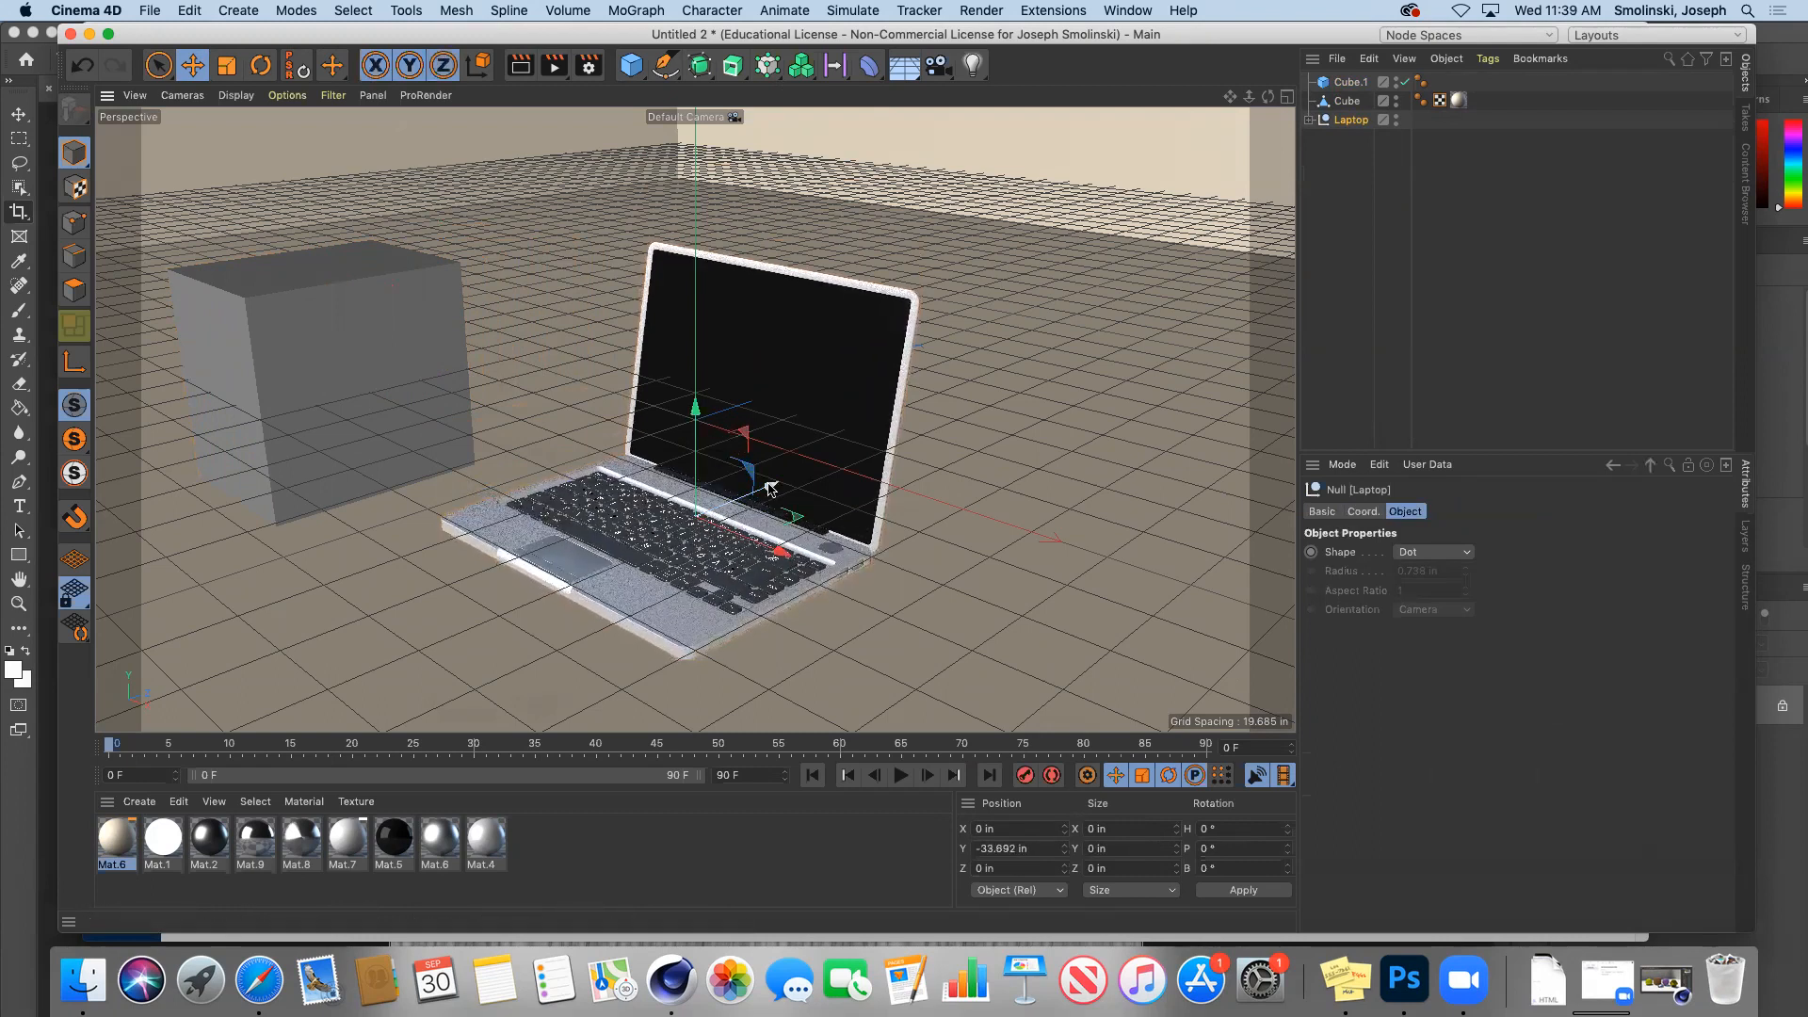
{"action": "left_click_drag", "start_coordinate": [770, 486], "coordinate": [825, 461]}
{"action": "left_click_drag", "start_coordinate": [844, 525], "coordinate": [770, 309]}
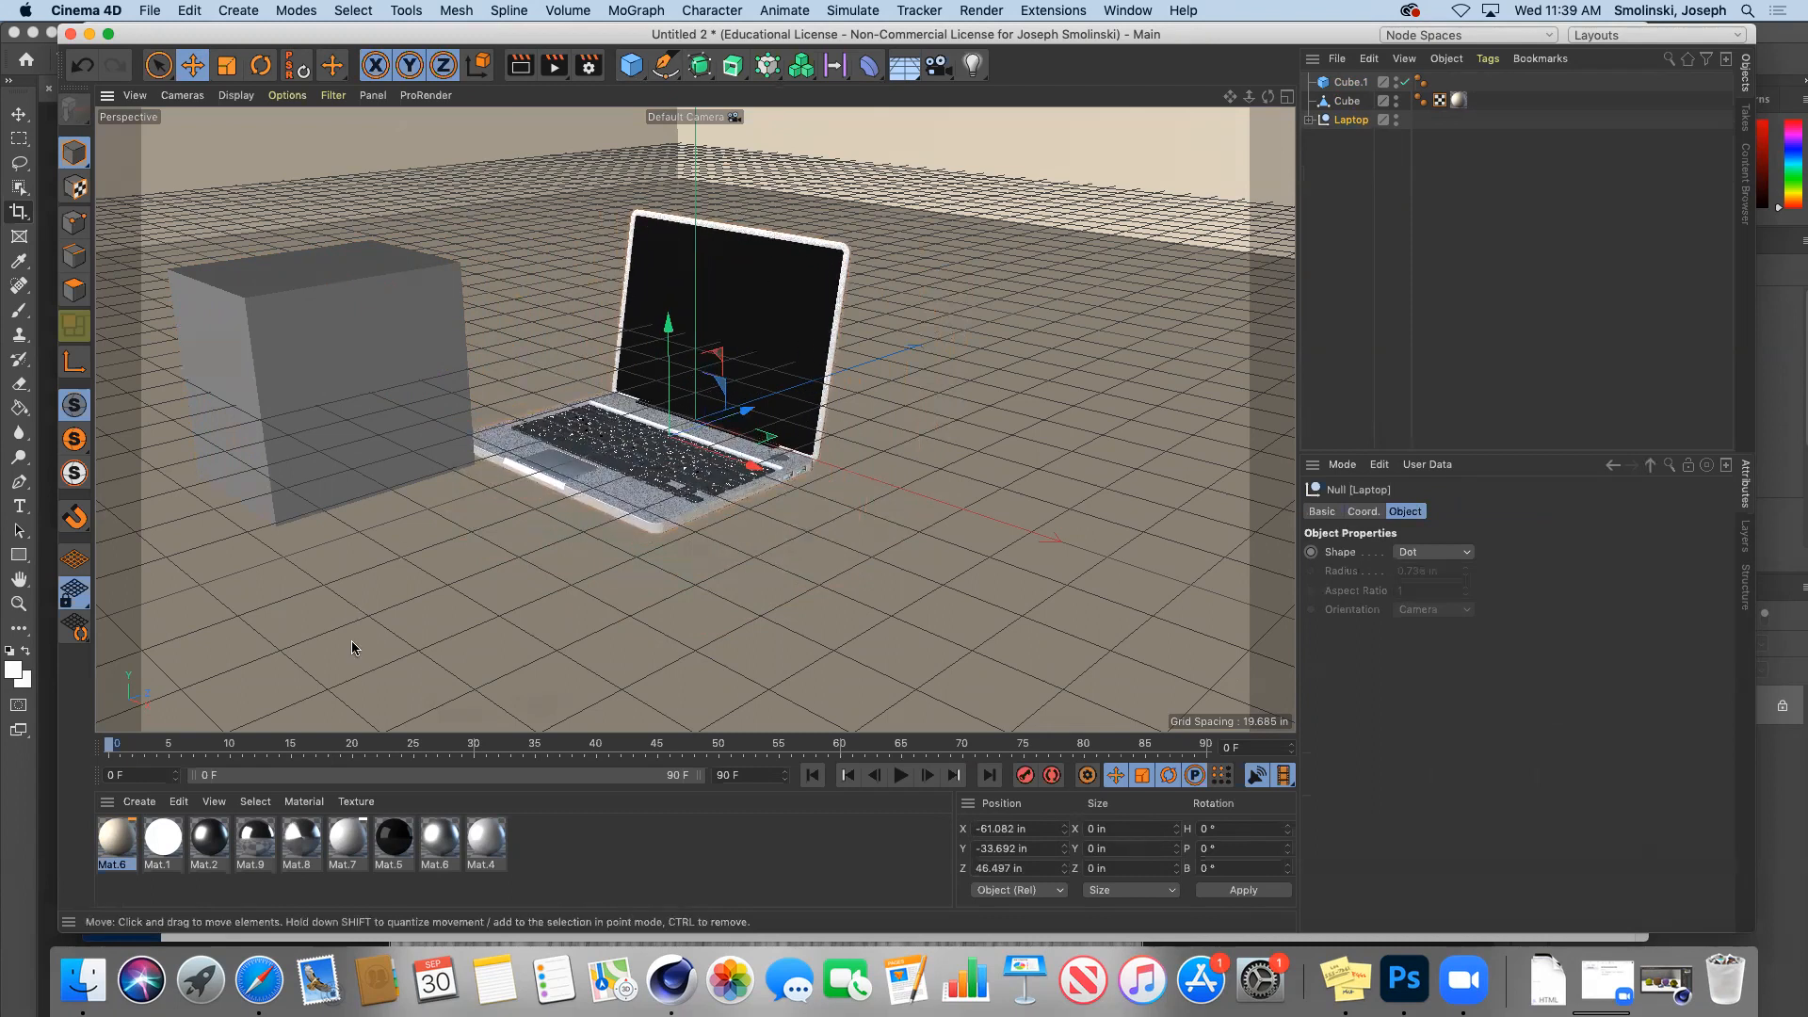
{"action": "left_click", "coordinate": [1308, 120]}
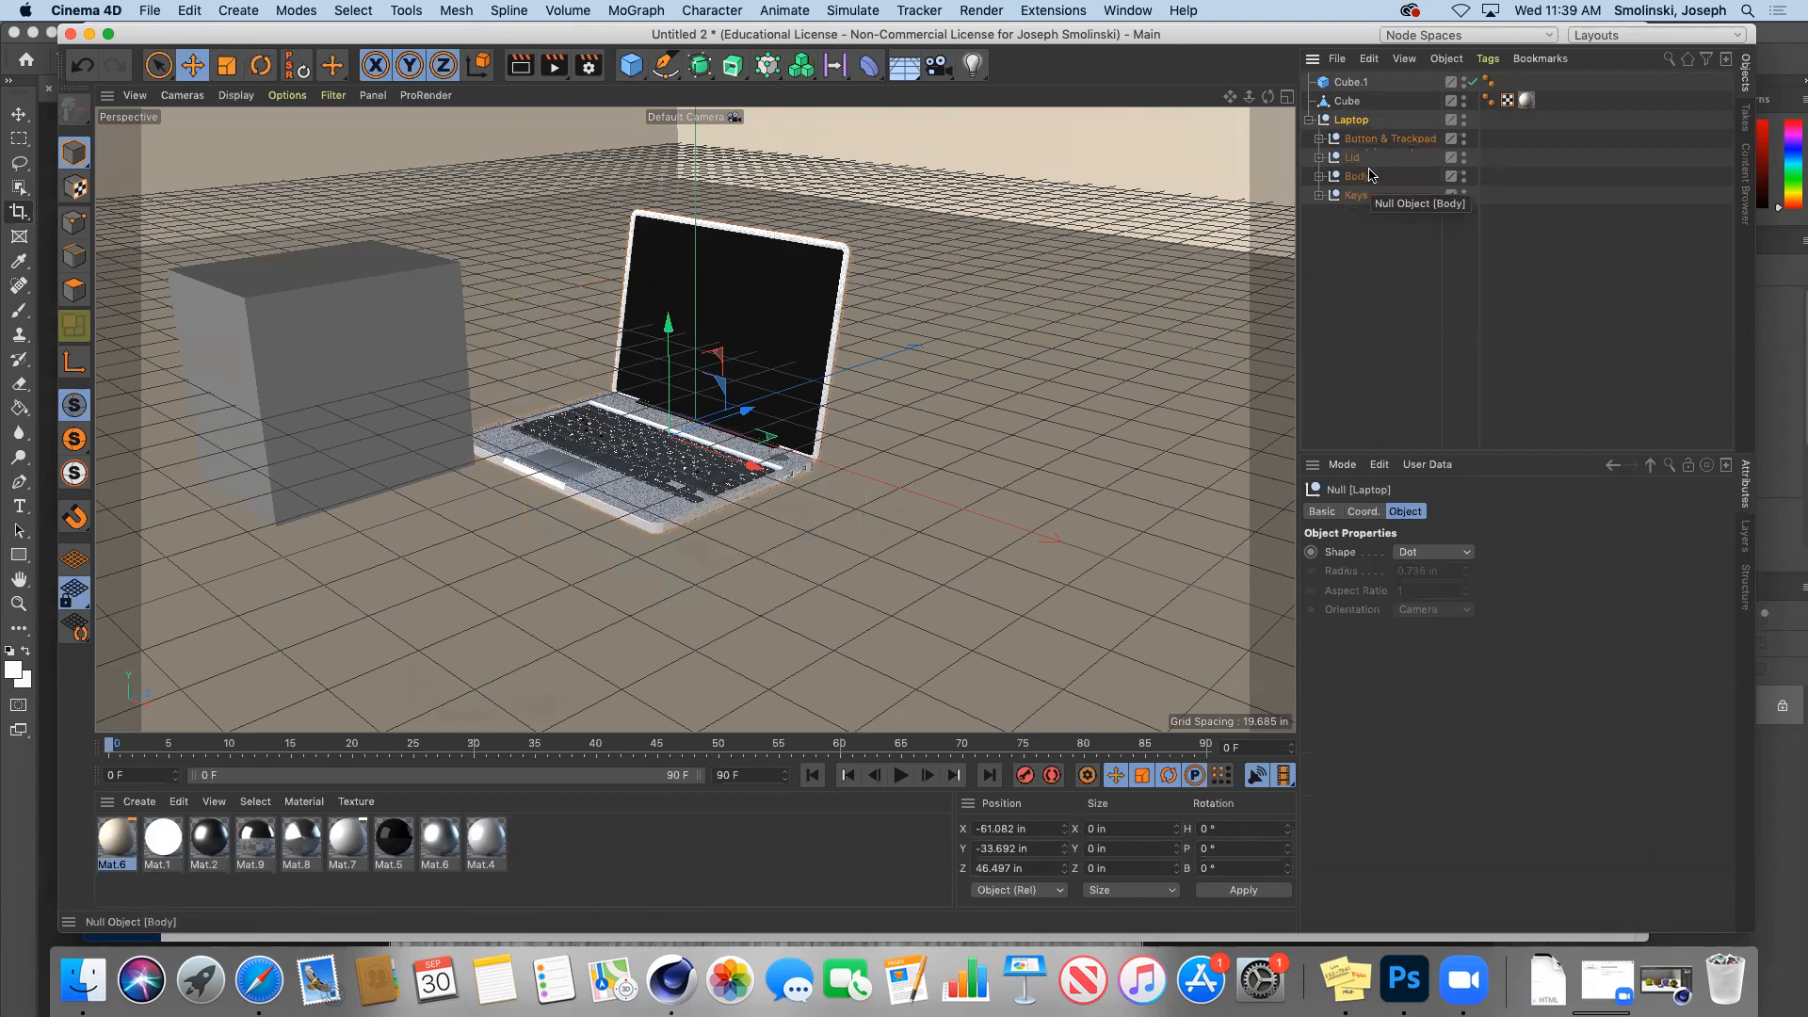
Step: Expand the laptop's Body group, select main and key plate.1, and inspect Mat.5
{"action": "left_click", "coordinate": [1319, 177]}
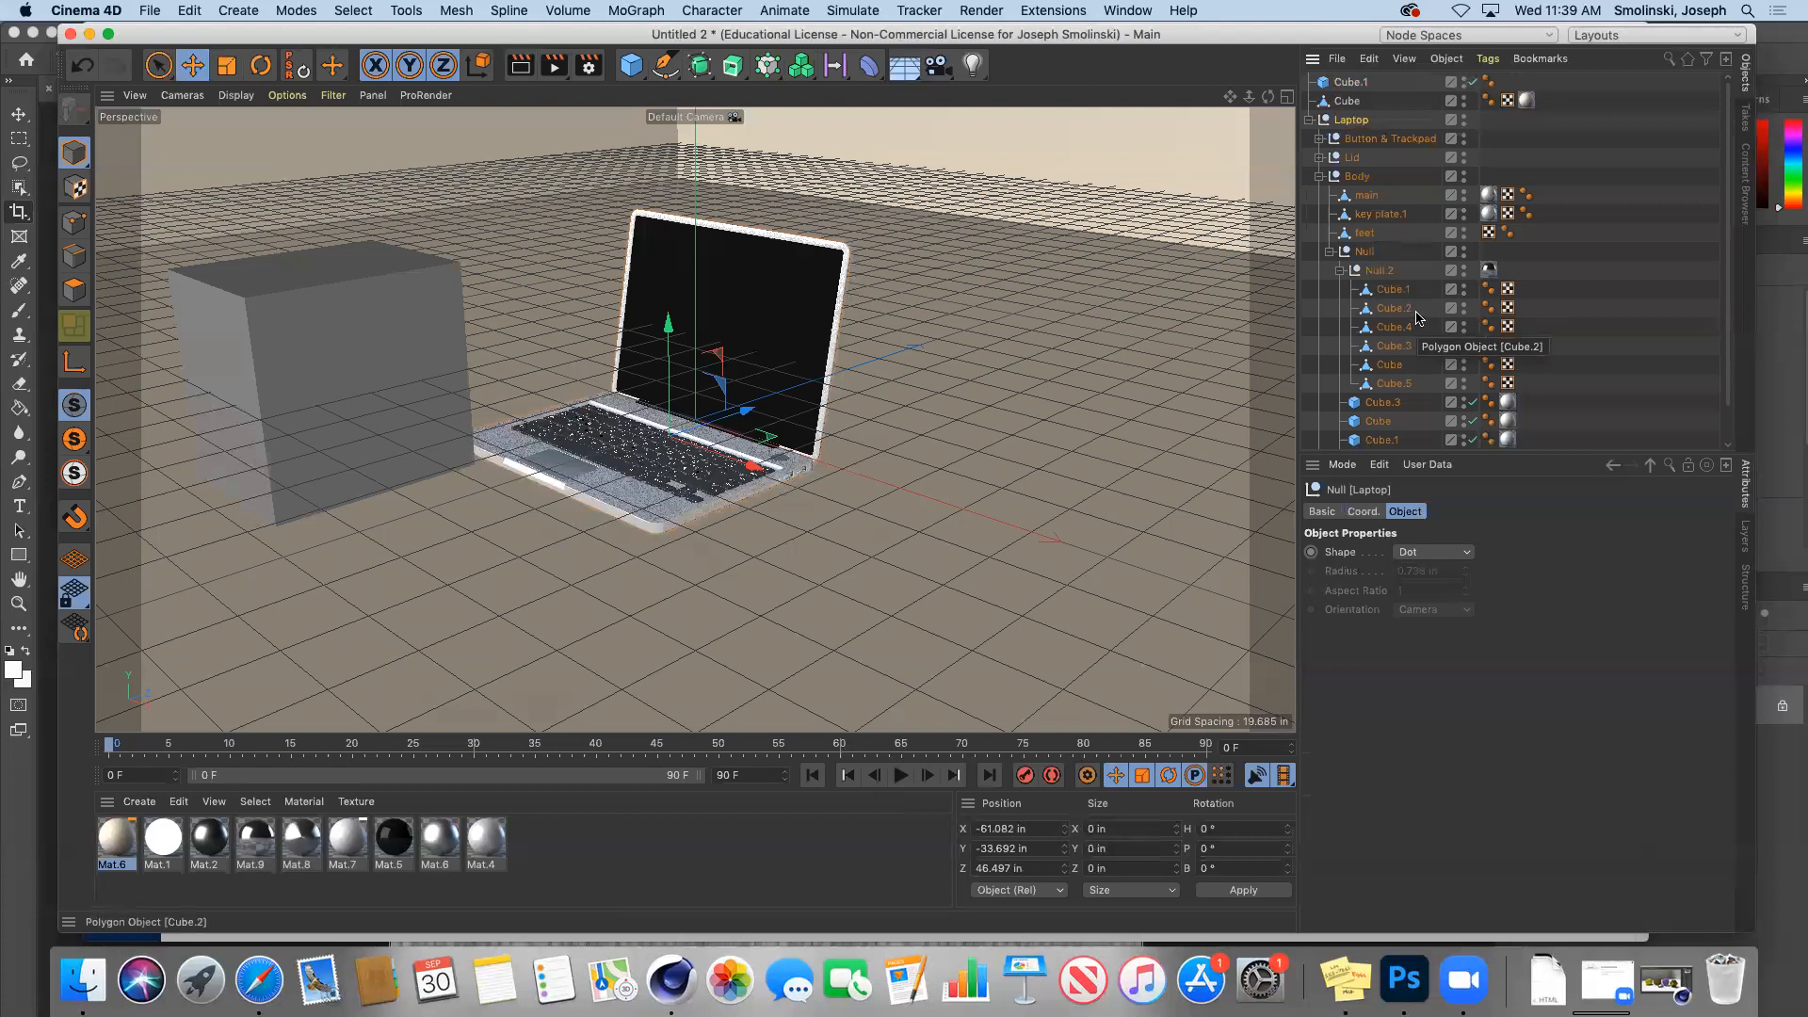
{"action": "scroll", "coordinate": [1729, 207], "scroll_direction": "down", "scroll_amount": 2}
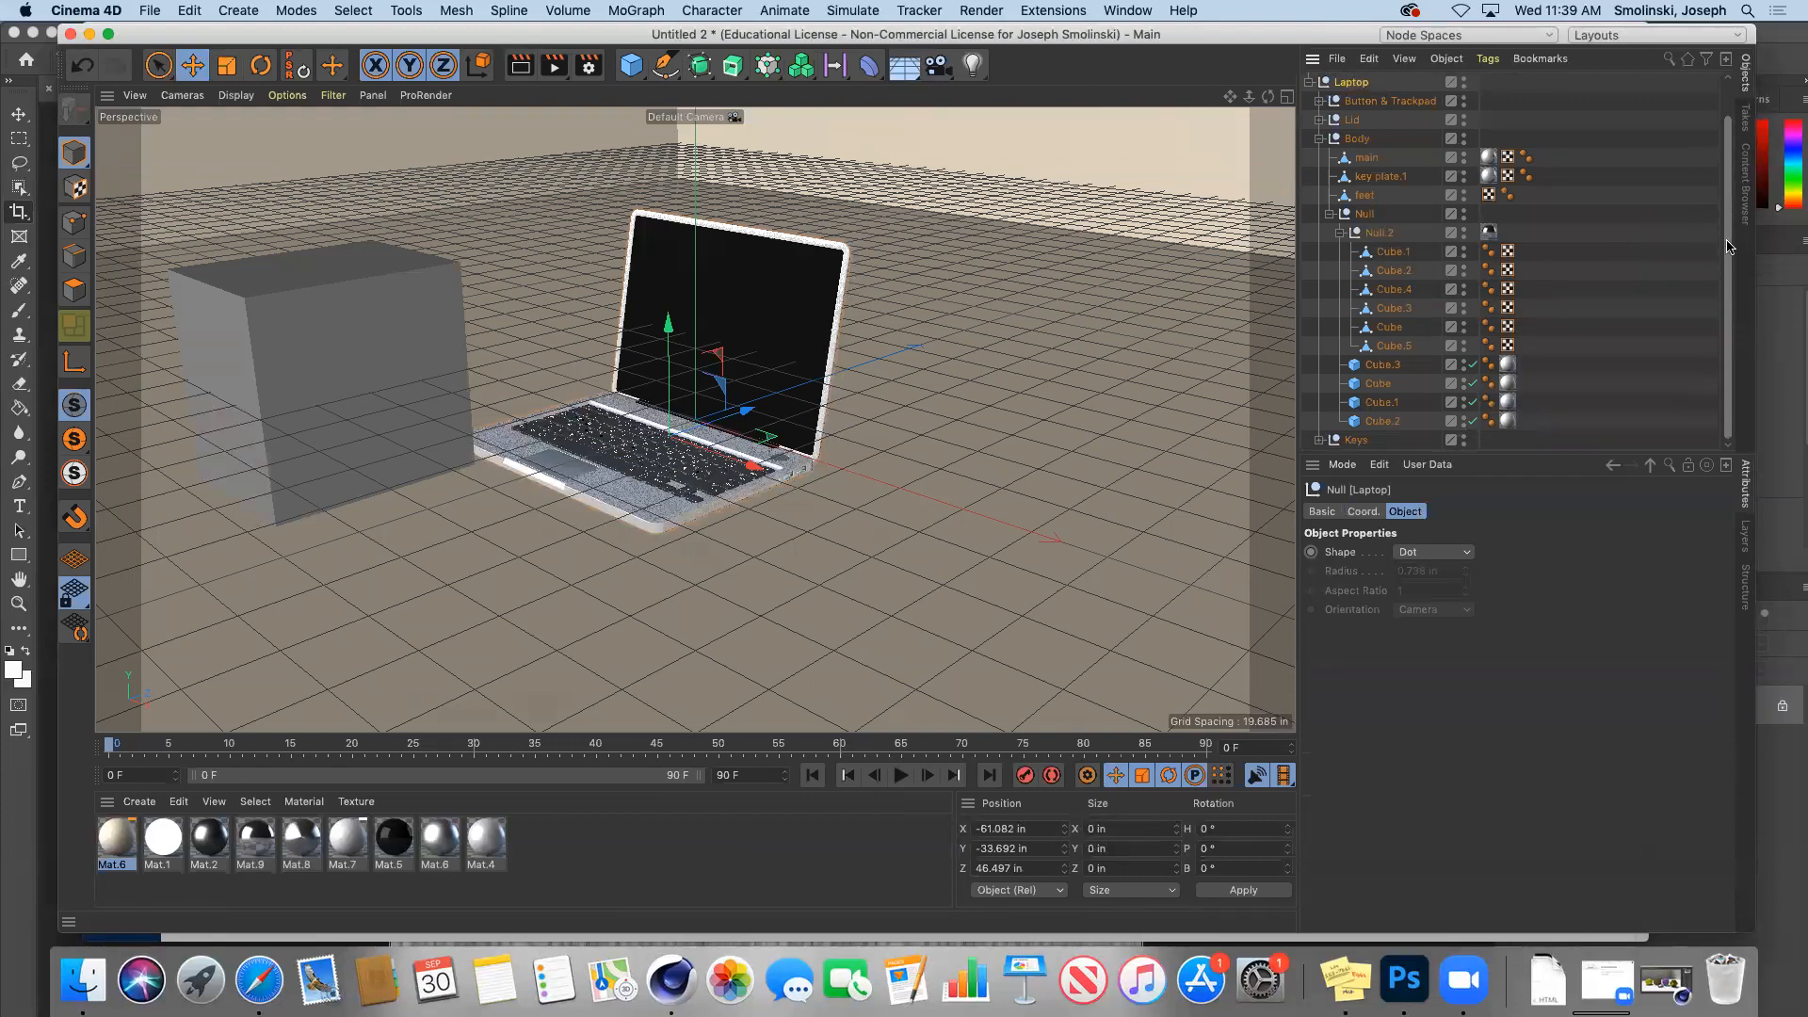
{"action": "left_click", "coordinate": [1366, 158]}
{"action": "left_click", "coordinate": [1372, 180]}
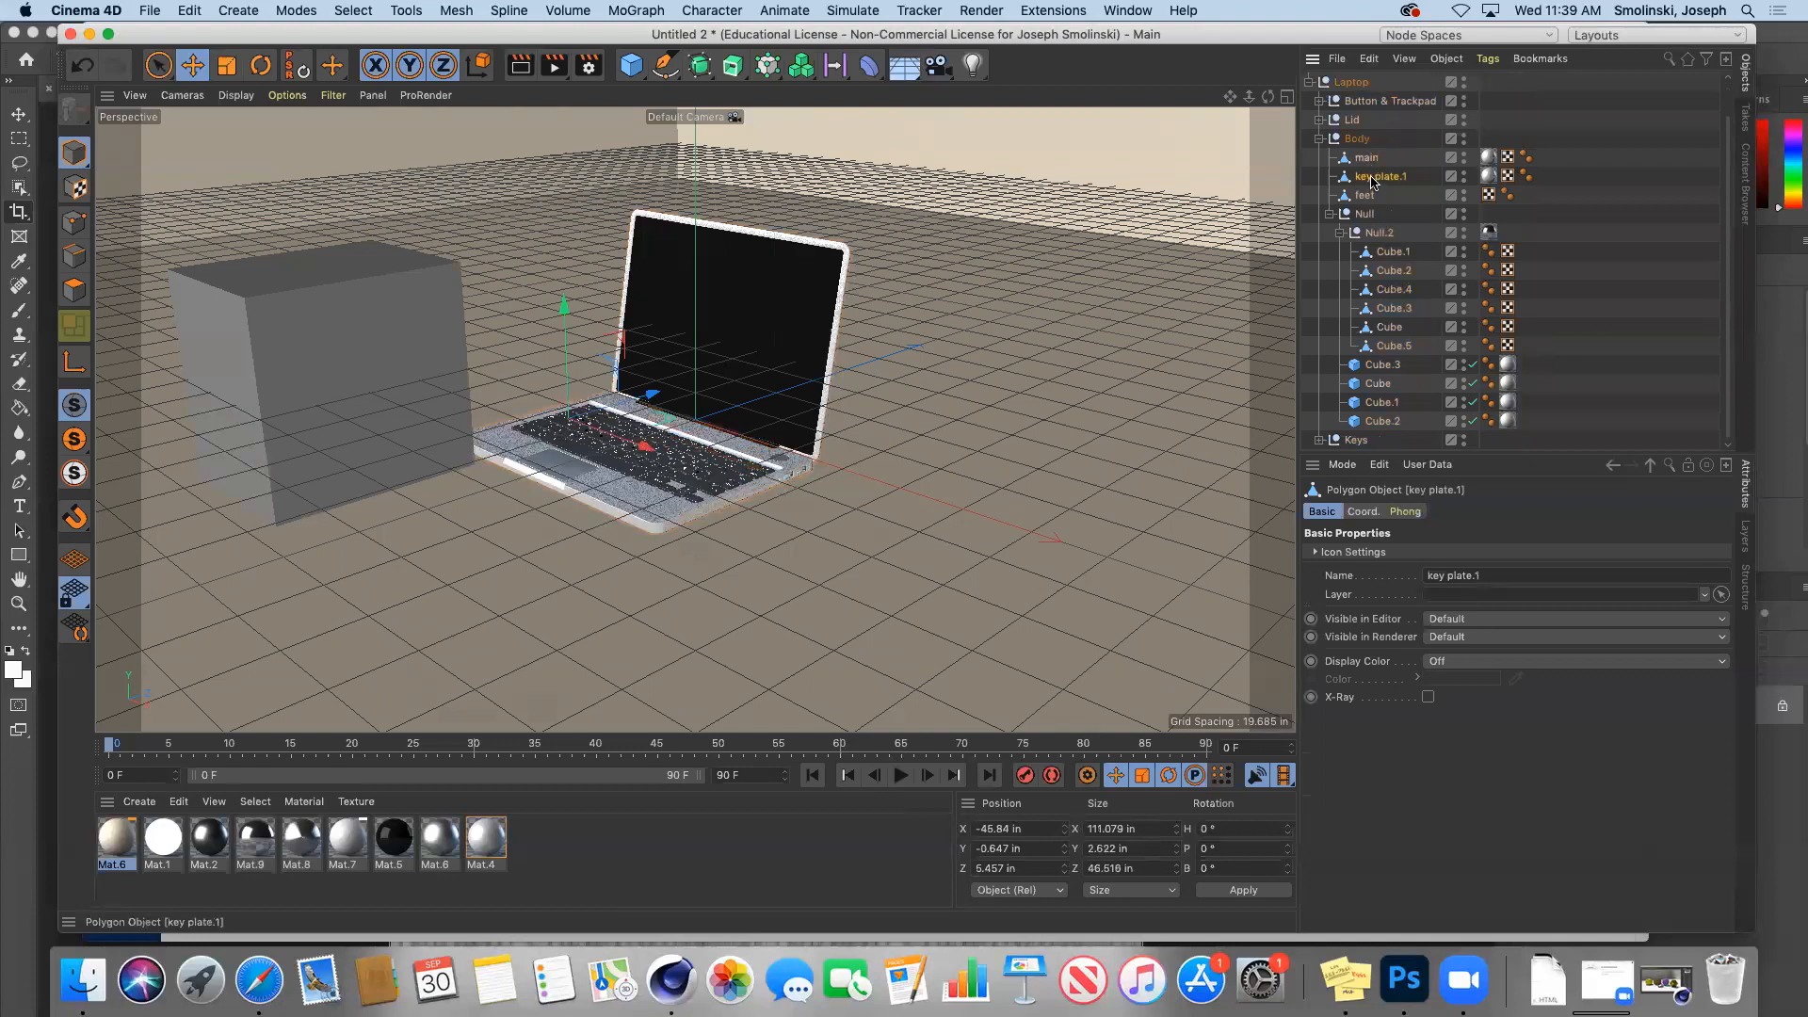
{"action": "left_click", "coordinate": [396, 841]}
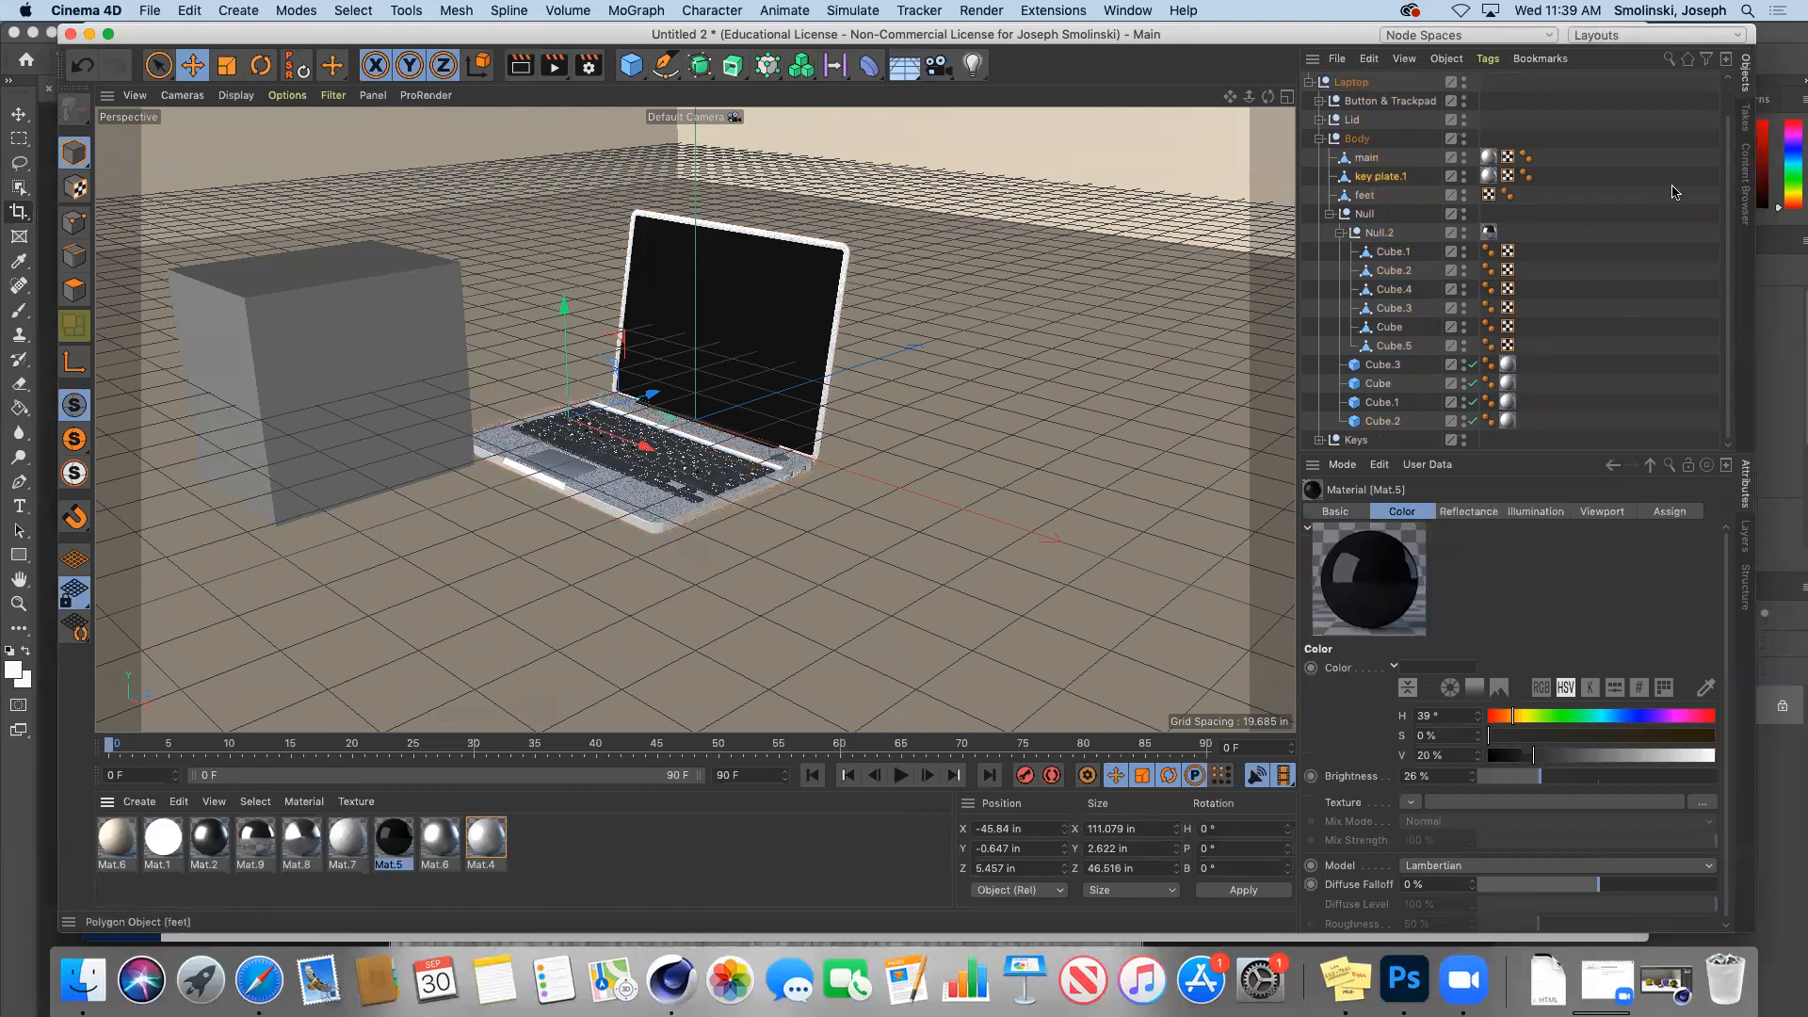
{"action": "left_click_drag", "start_coordinate": [1728, 182], "coordinate": [1725, 141]}
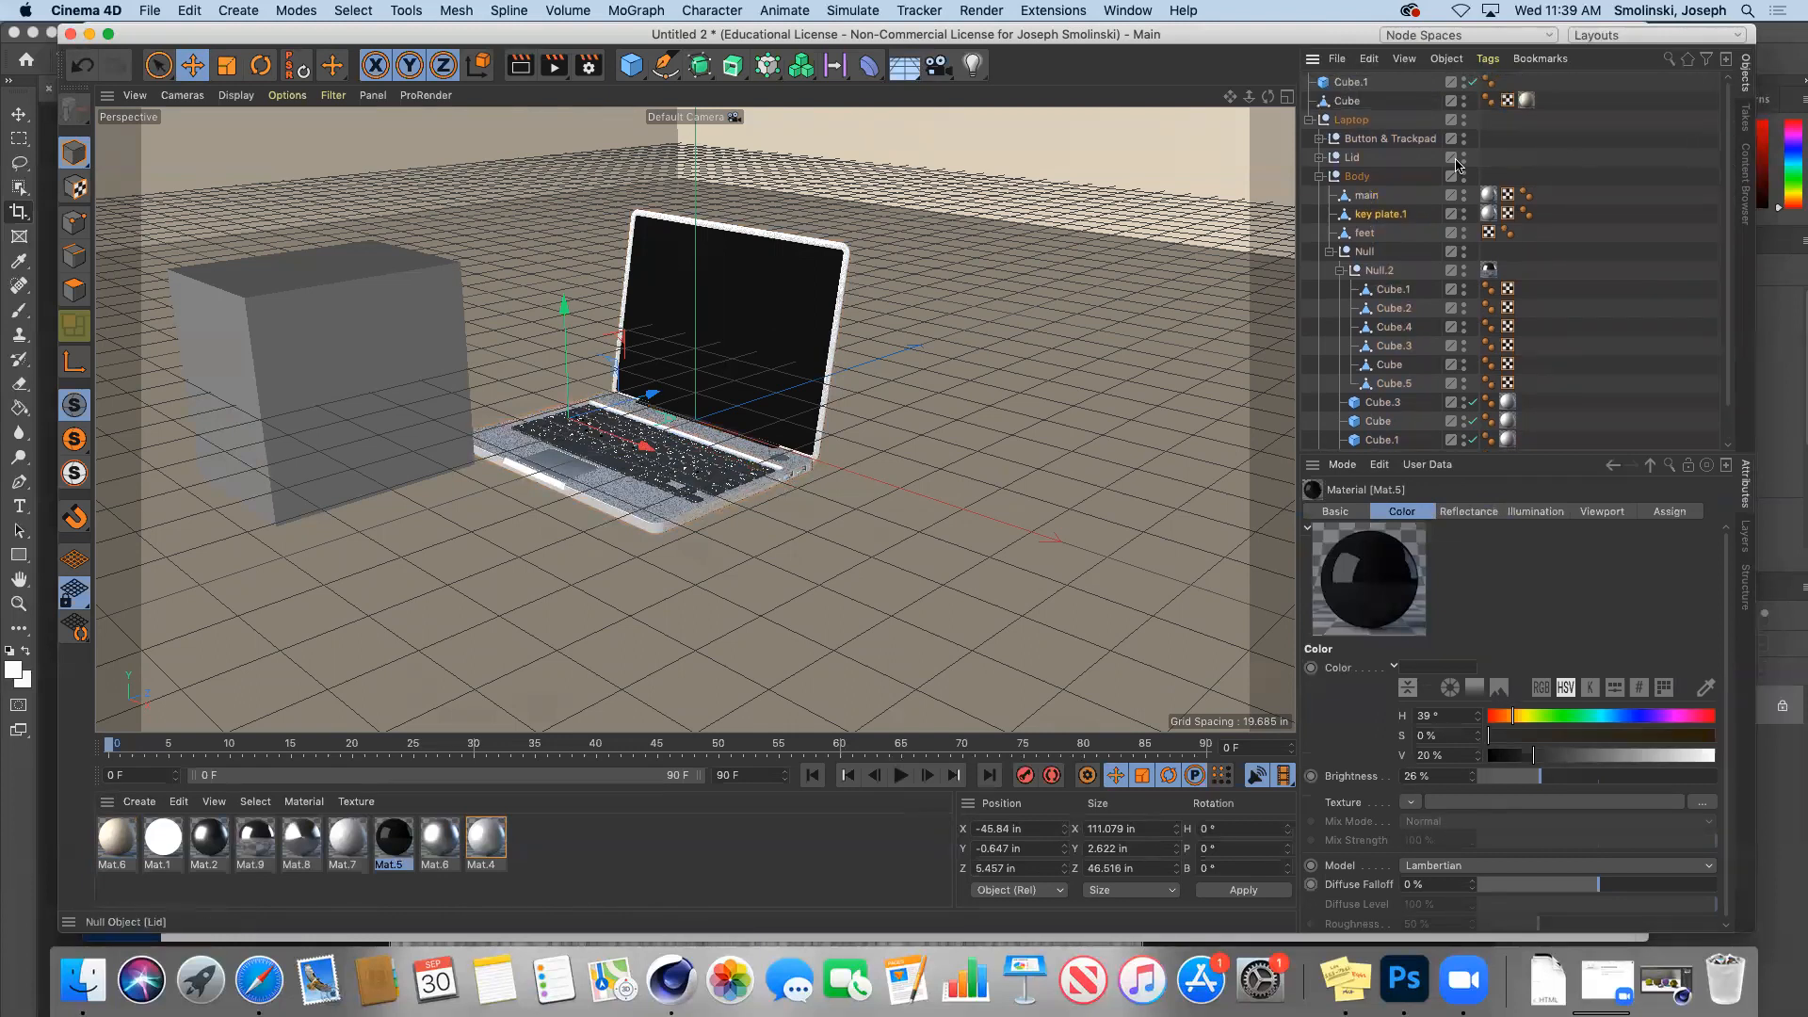
Step: Expand the Lid group, select its Cube and main screen object, and show Mat.5
{"action": "left_click", "coordinate": [1319, 157]}
{"action": "left_click", "coordinate": [1368, 176]}
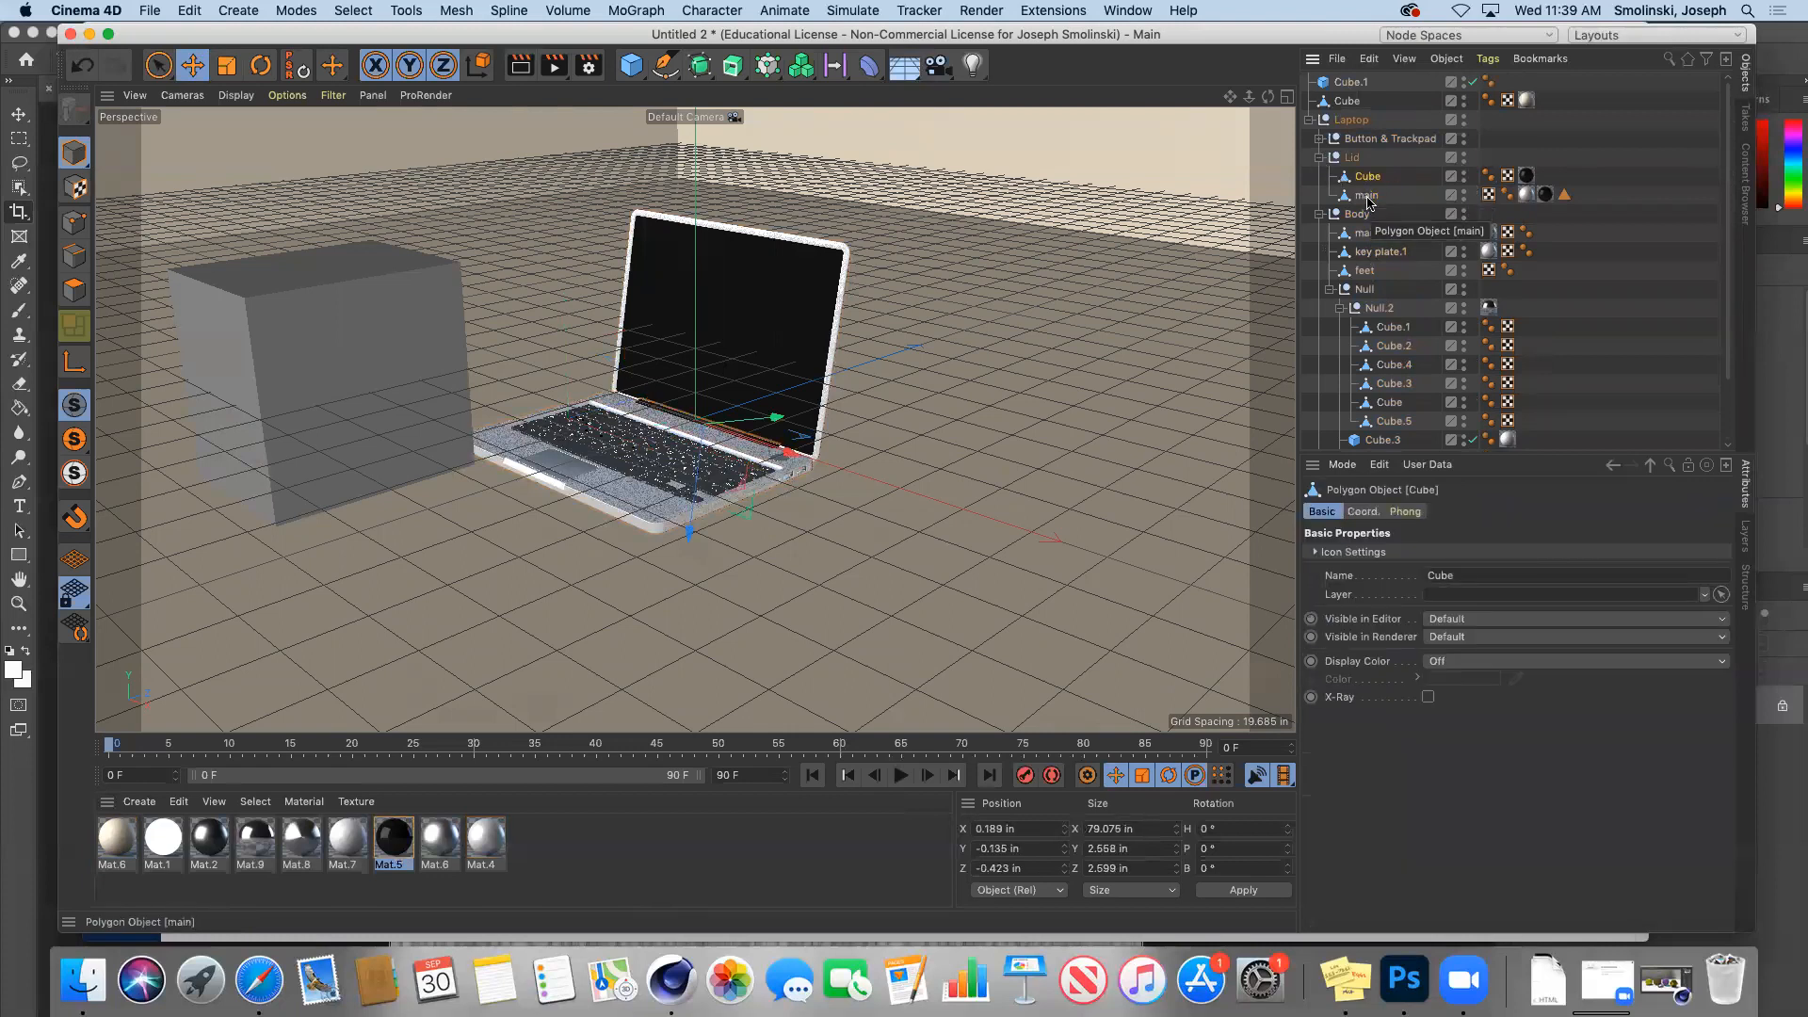
{"action": "left_click", "coordinate": [1367, 196]}
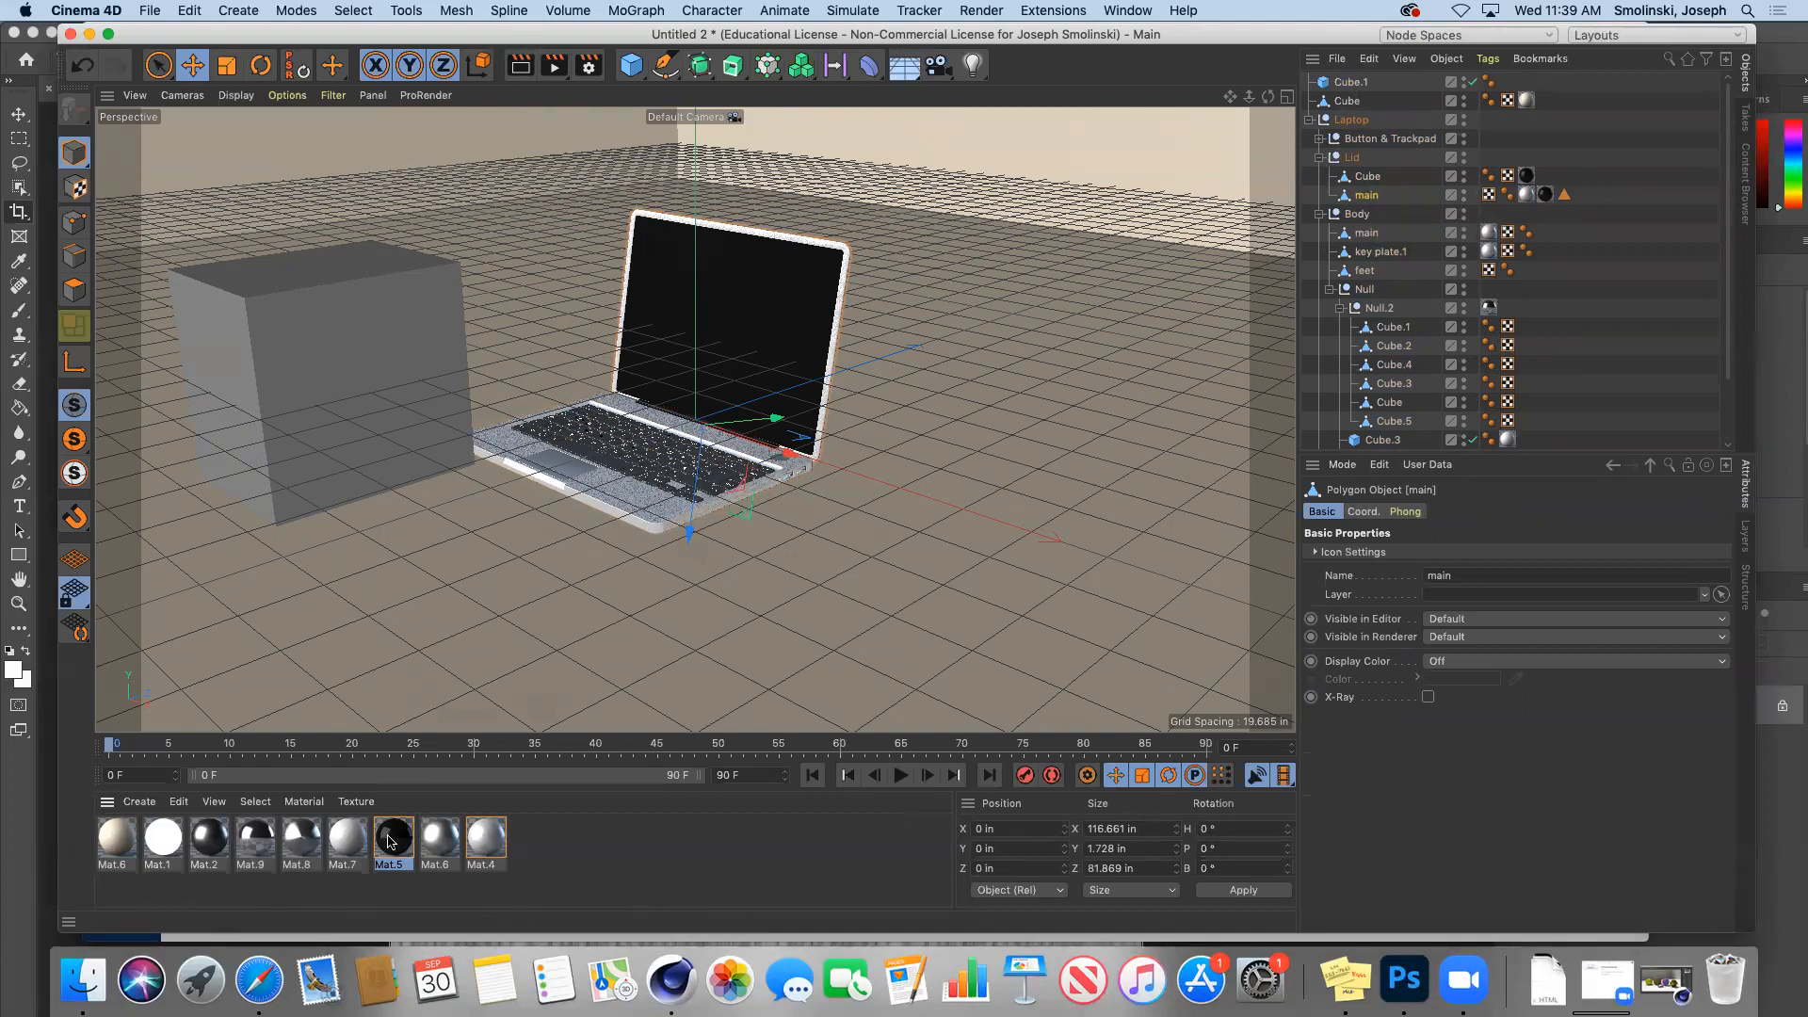
{"action": "left_click", "coordinate": [394, 841]}
Step: Set Mat.5's colour to saturation 84% and value 91%, then render a preview
{"action": "double_click", "coordinate": [394, 841]}
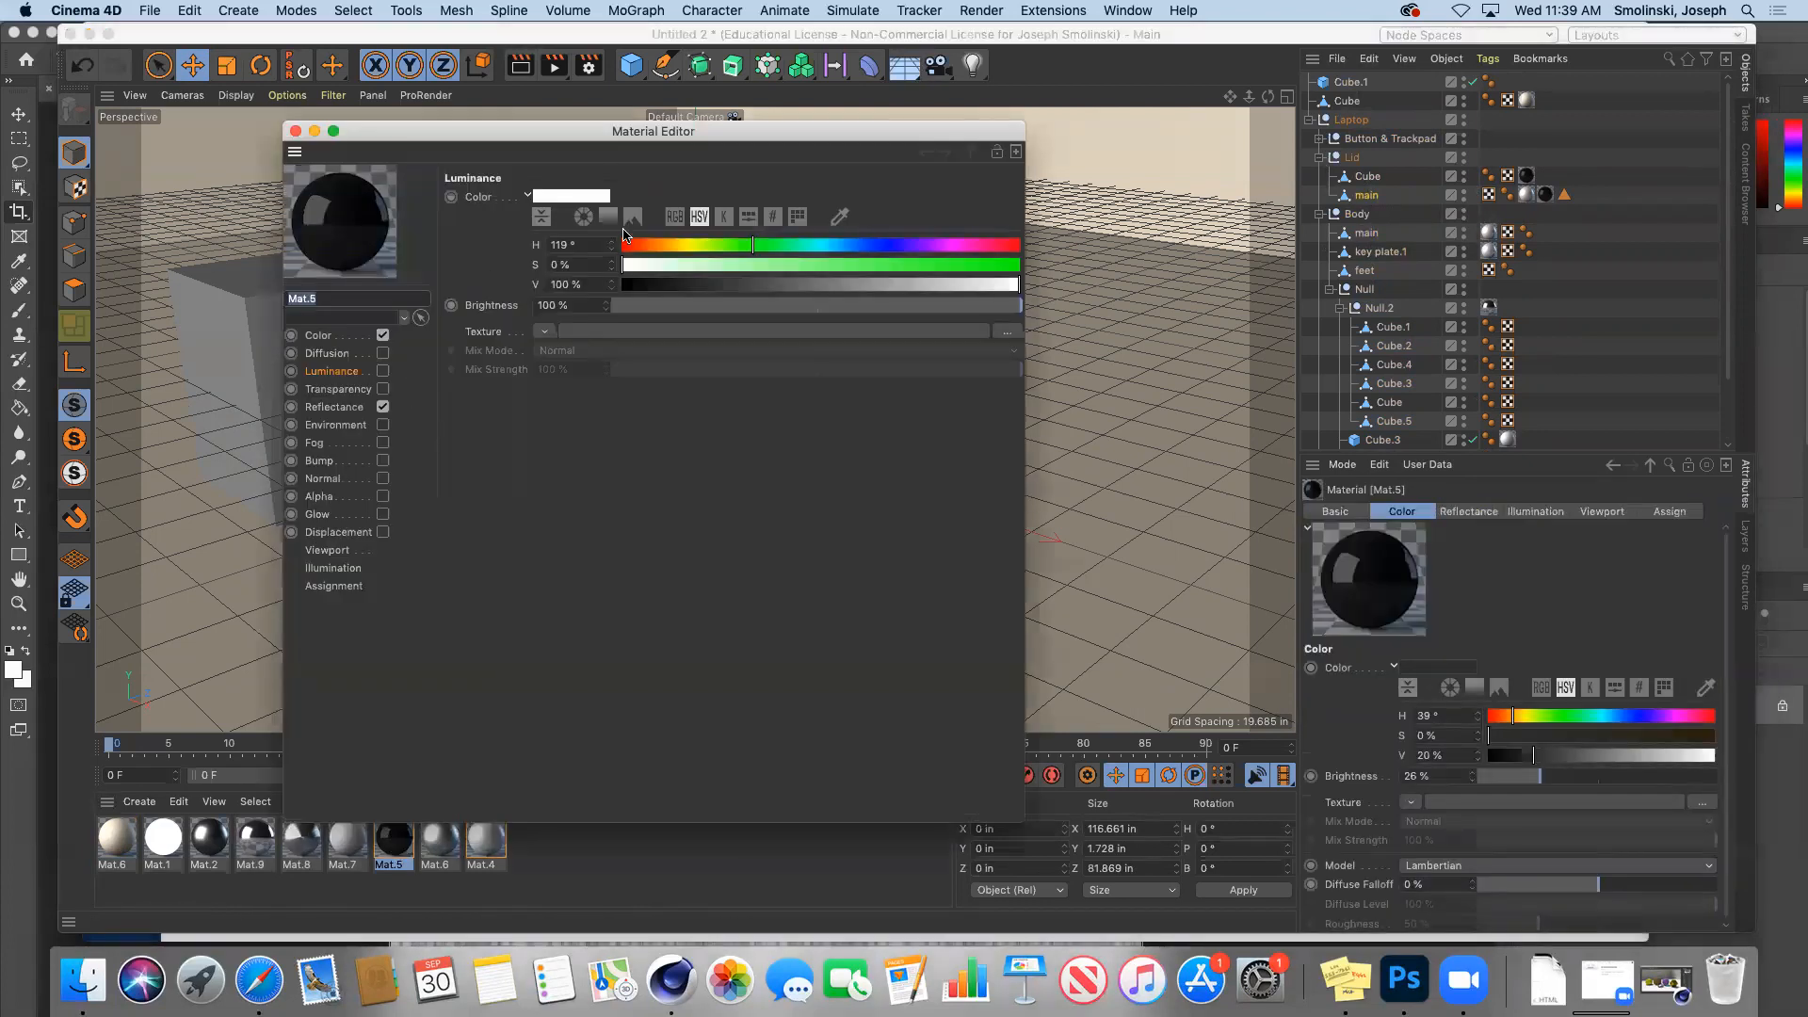
{"action": "left_click", "coordinate": [318, 336]}
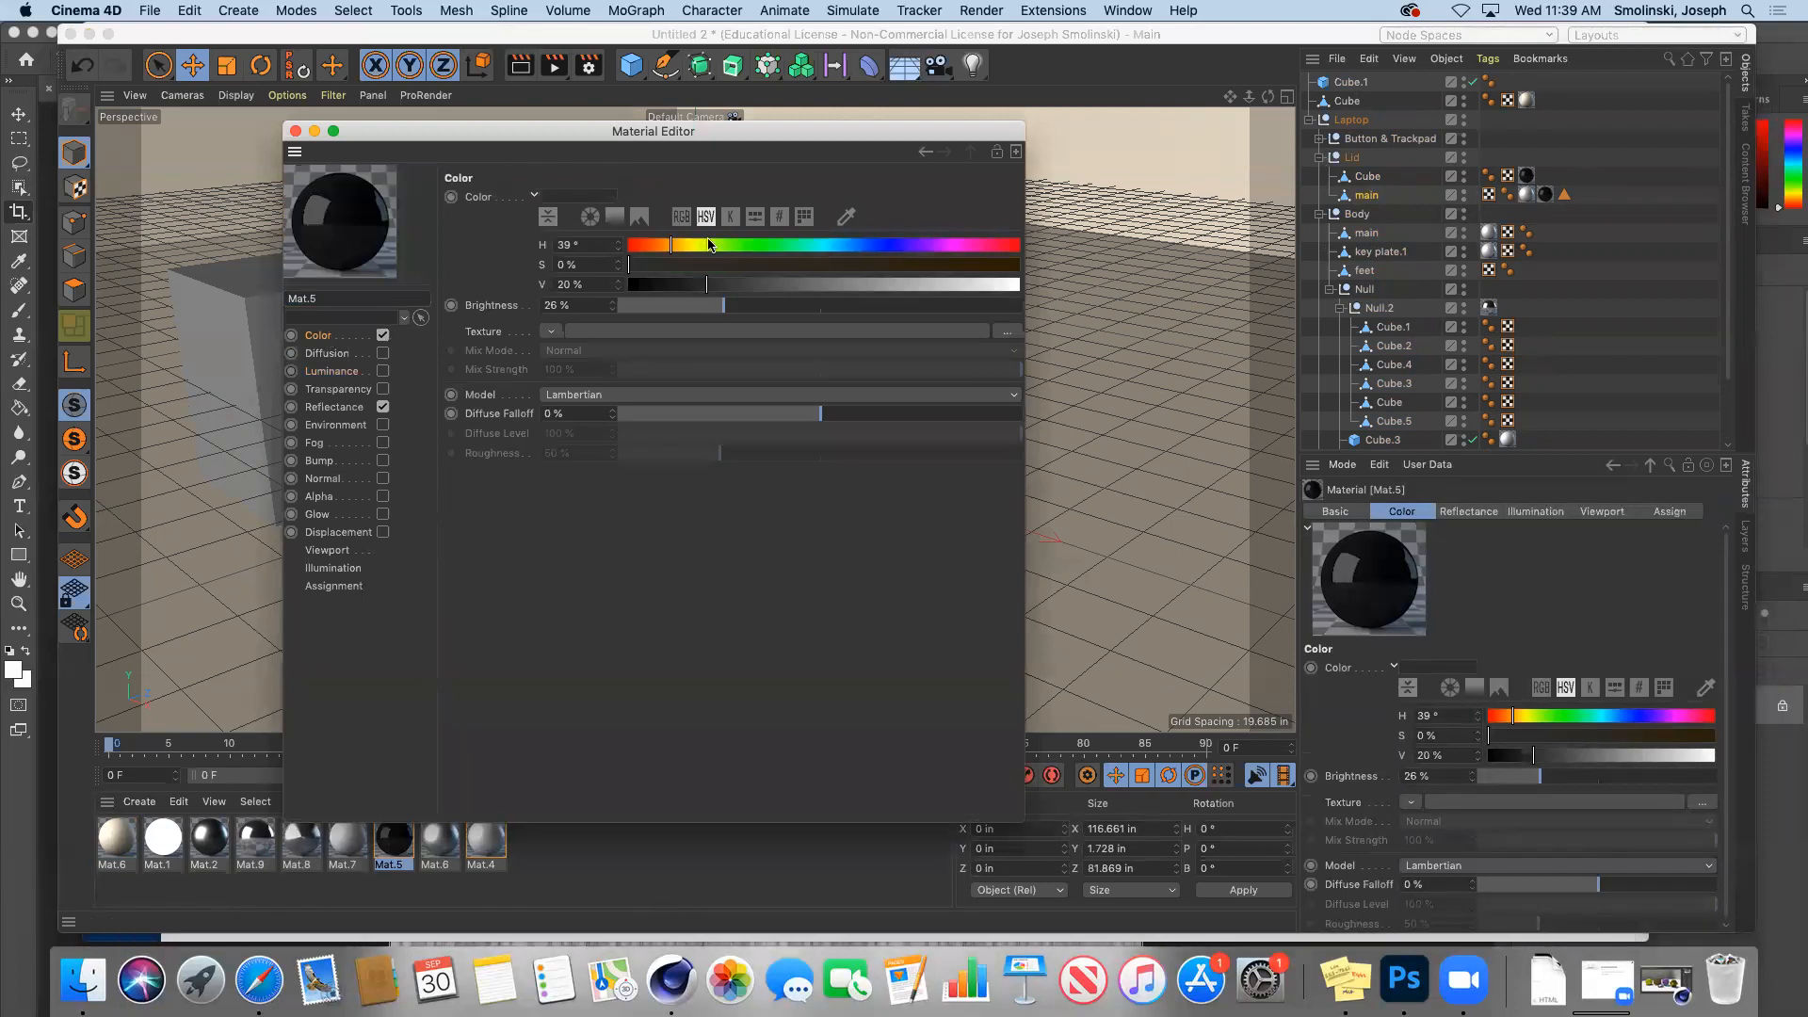
{"action": "left_click", "coordinate": [957, 266]}
{"action": "left_click", "coordinate": [984, 286]}
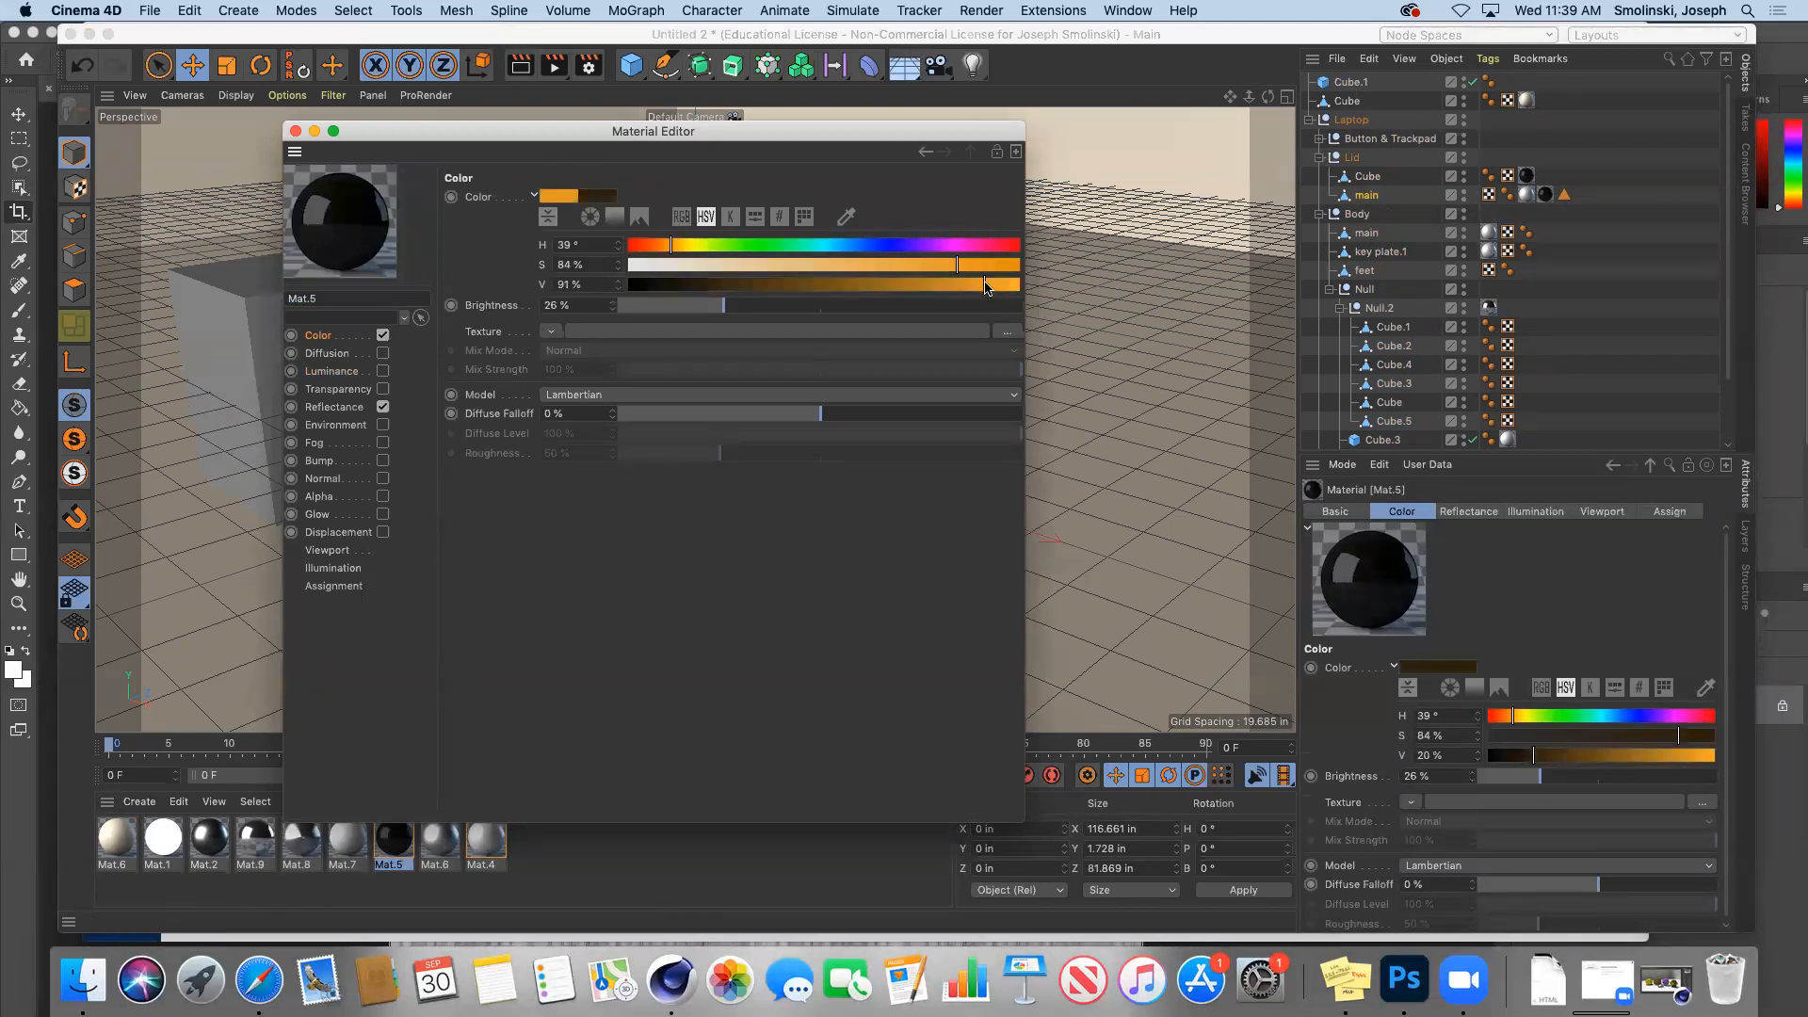
{"action": "left_click", "coordinate": [295, 131]}
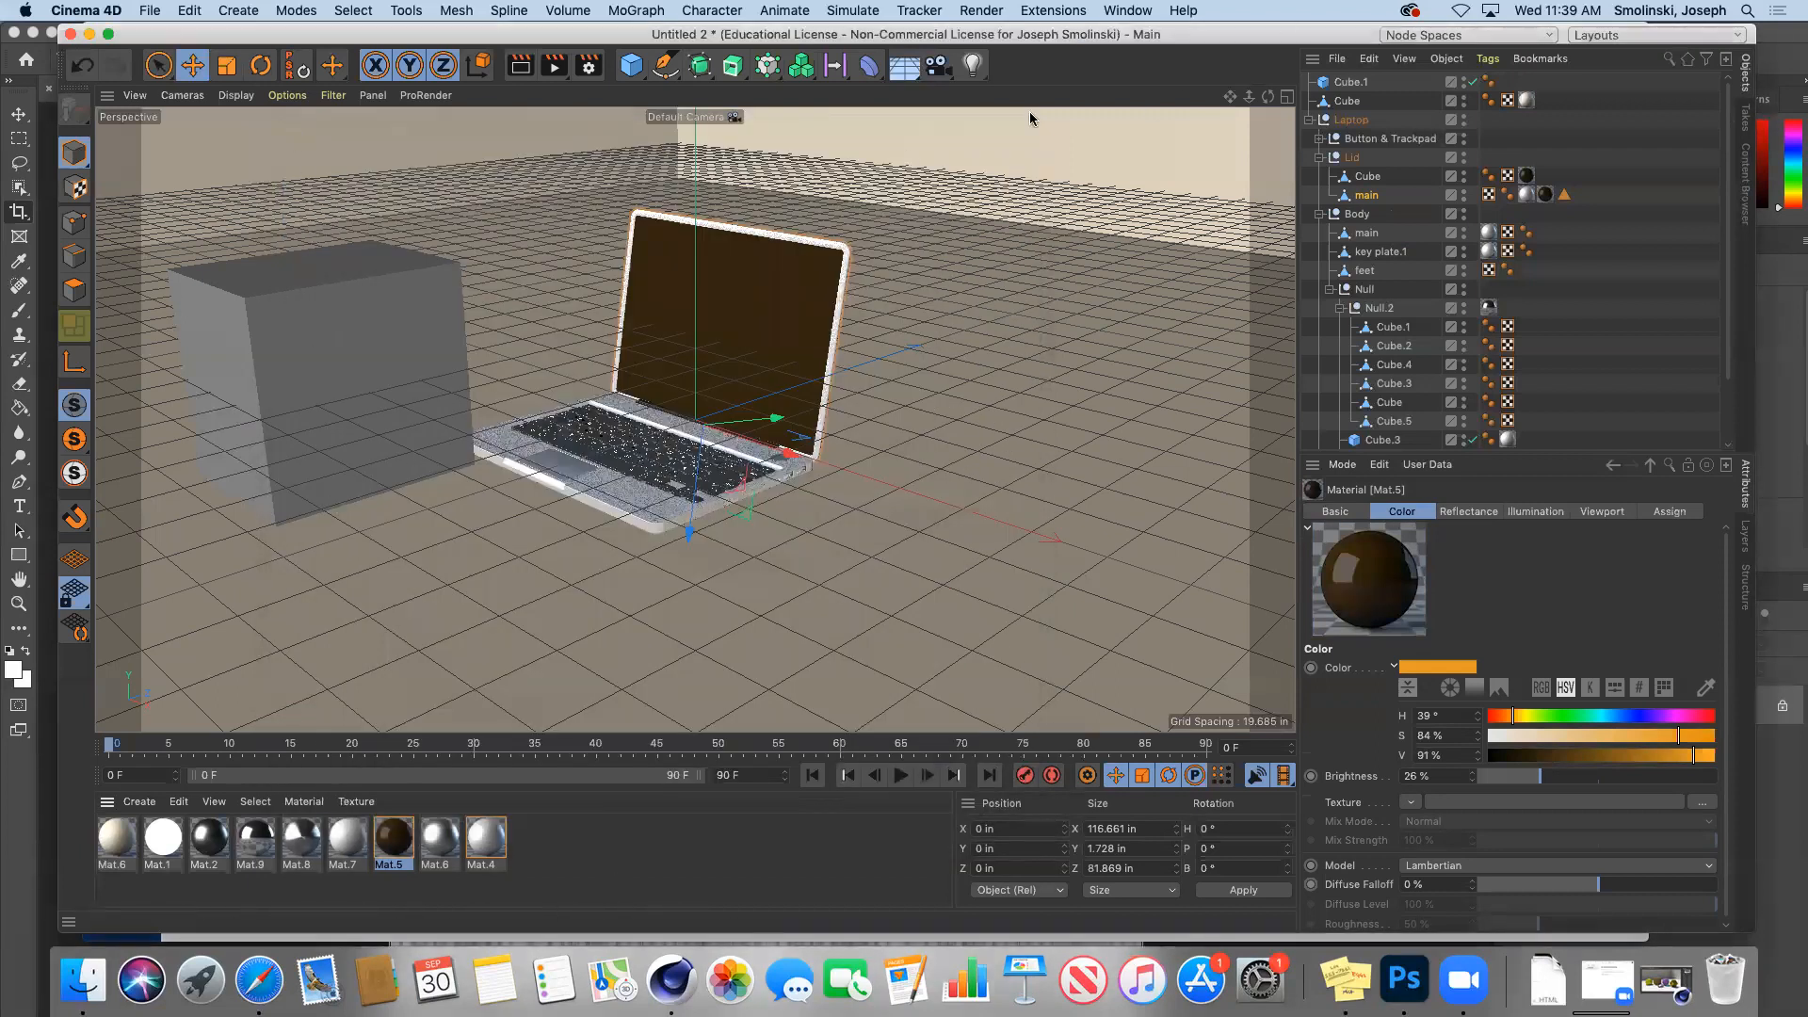
{"action": "left_click", "coordinate": [523, 71]}
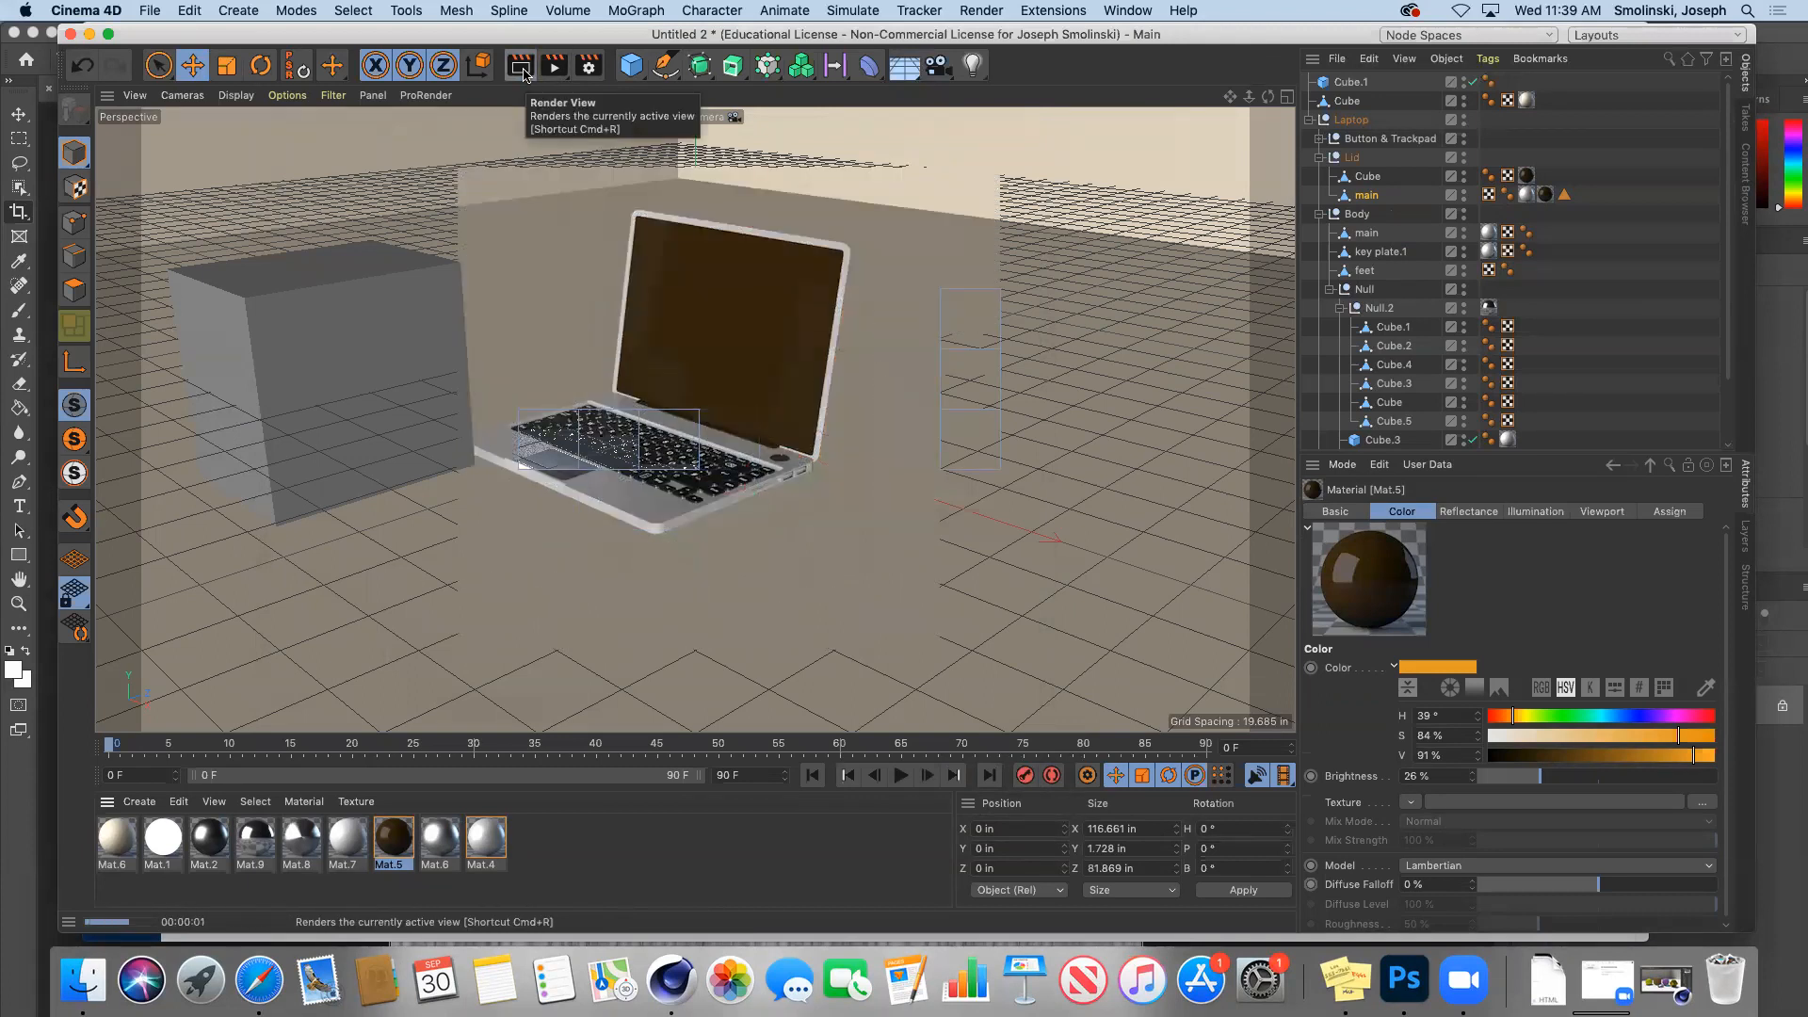
Step: Make Mat.5 blue H 191°, S 100%, V 100%, brightness 100%, reflectance off, colour channel off
{"action": "double_click", "coordinate": [391, 838]}
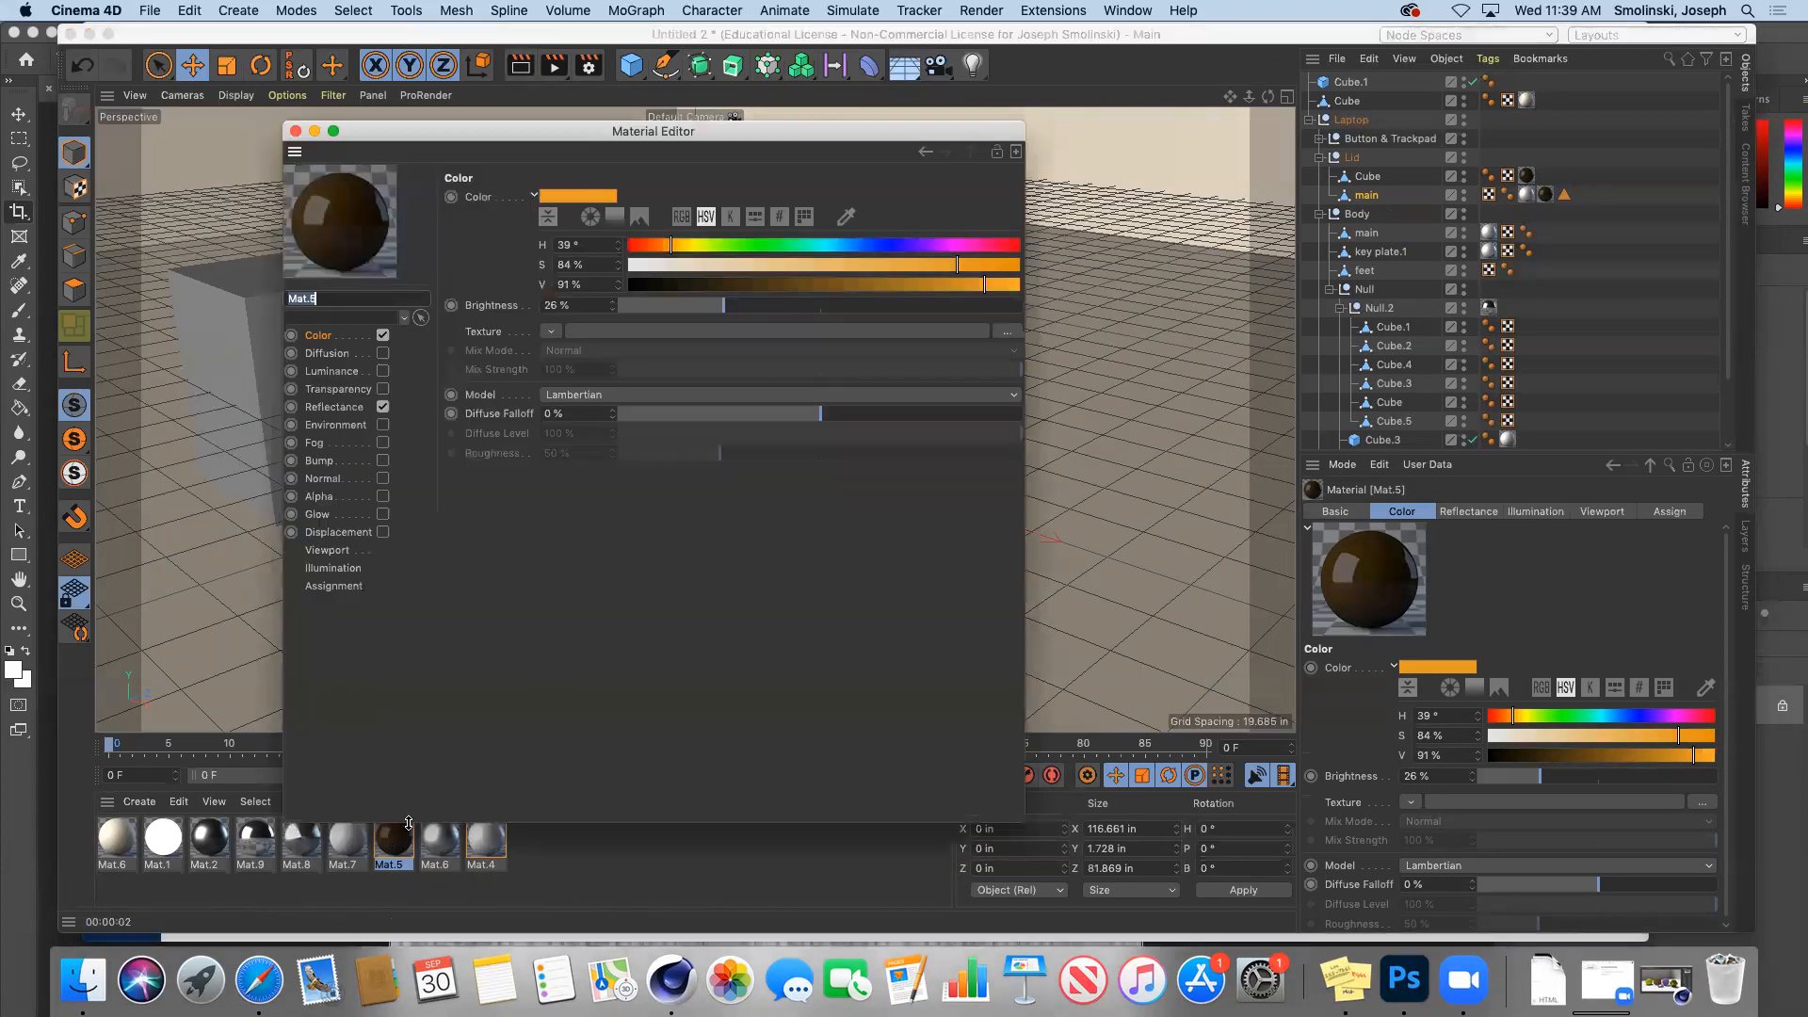
{"action": "left_click", "coordinate": [836, 245]}
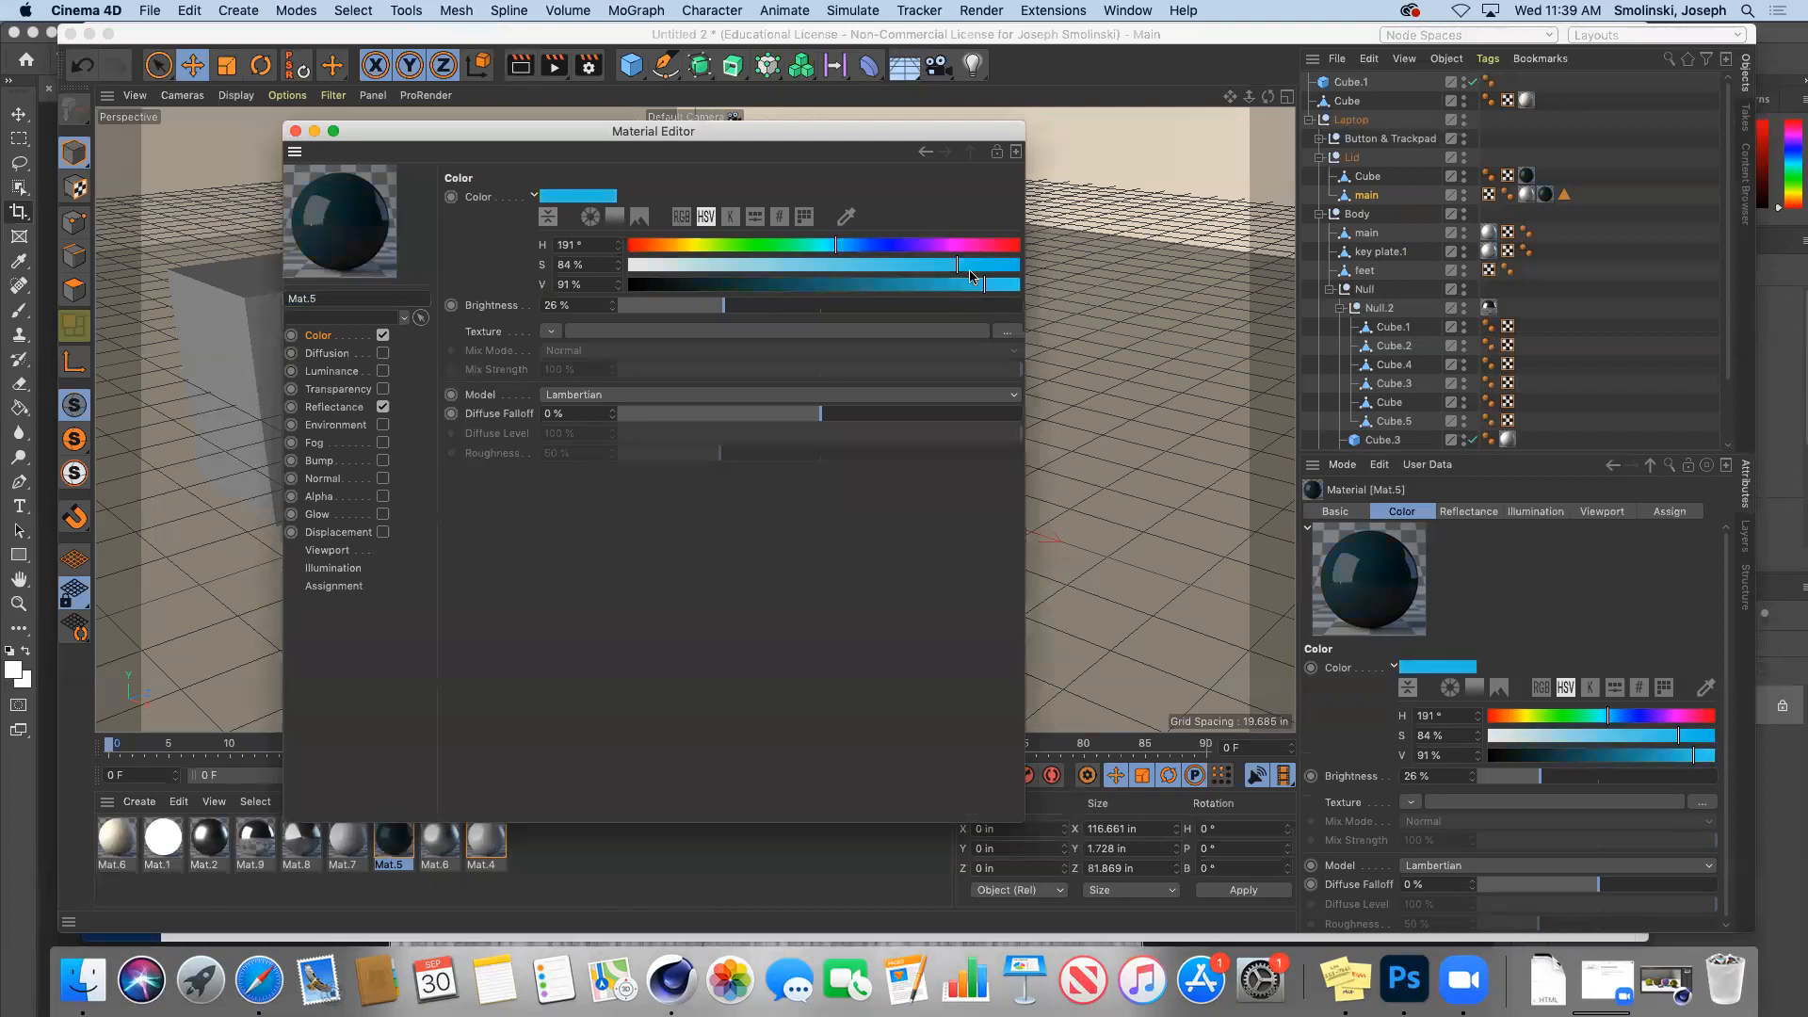
{"action": "left_click_drag", "start_coordinate": [959, 273], "coordinate": [1055, 279]}
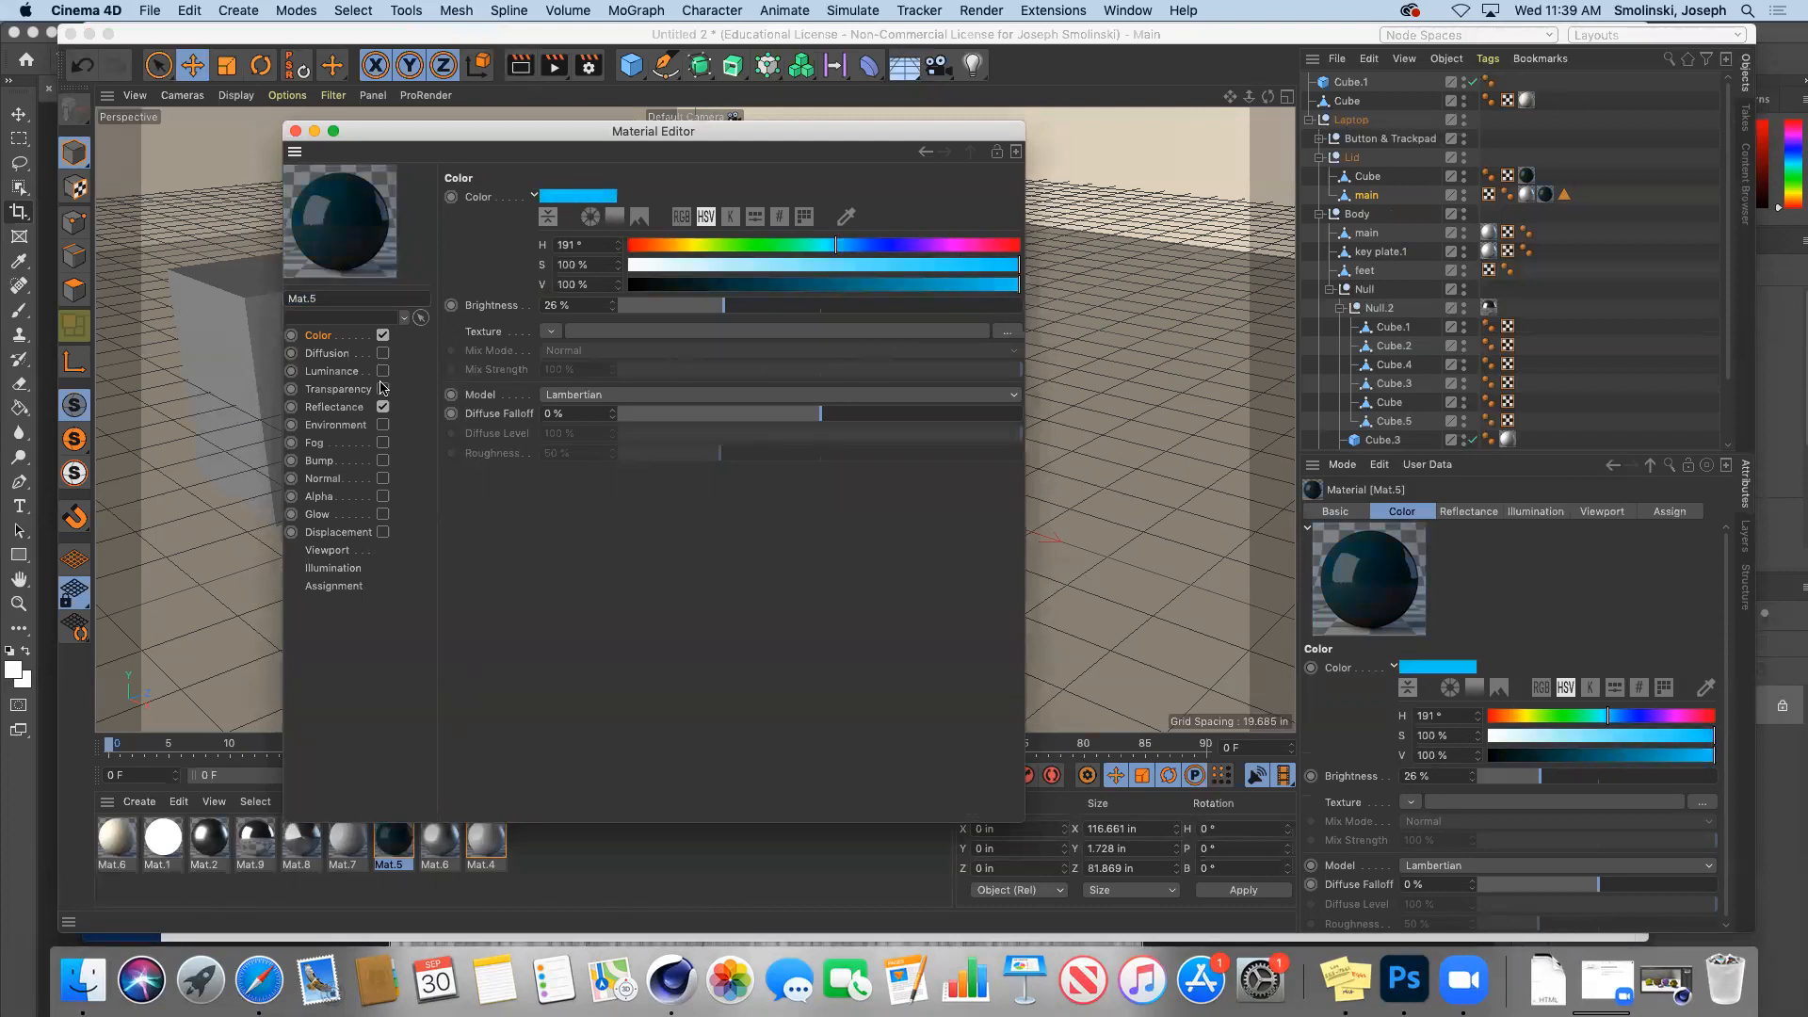
{"action": "left_click", "coordinate": [345, 409]}
{"action": "left_click", "coordinate": [383, 408]}
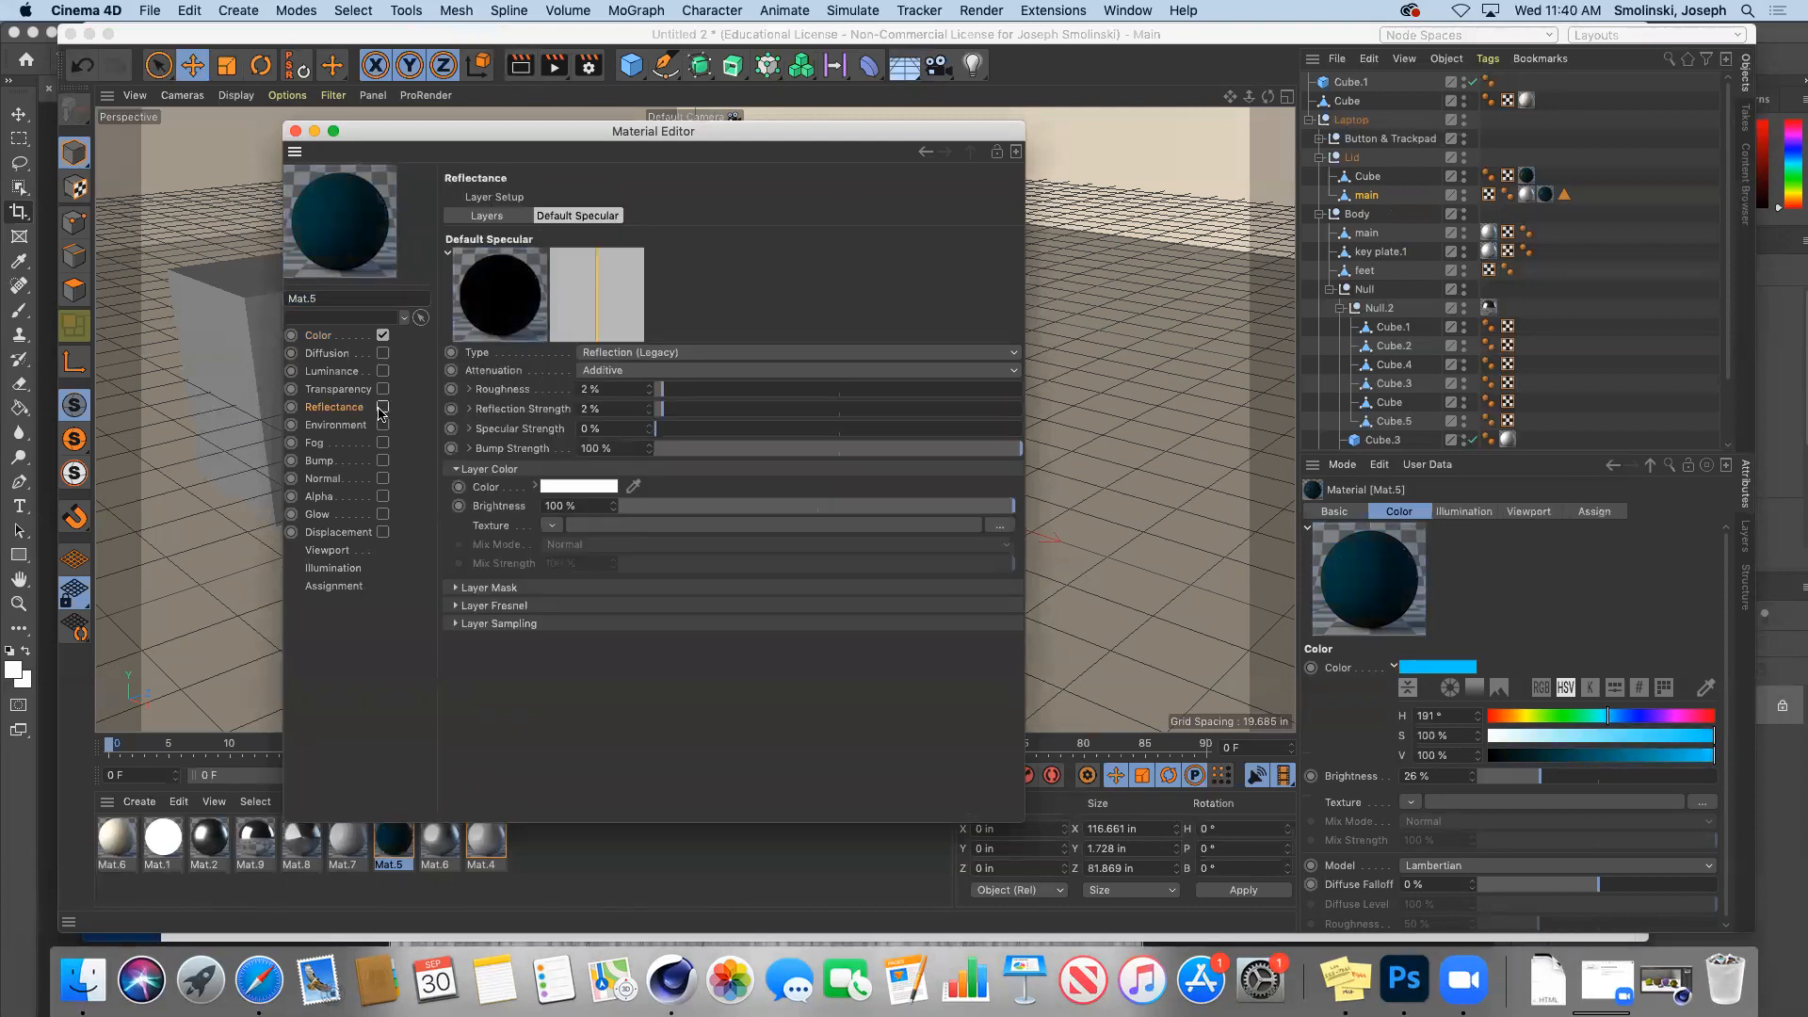
{"action": "left_click", "coordinate": [318, 336]}
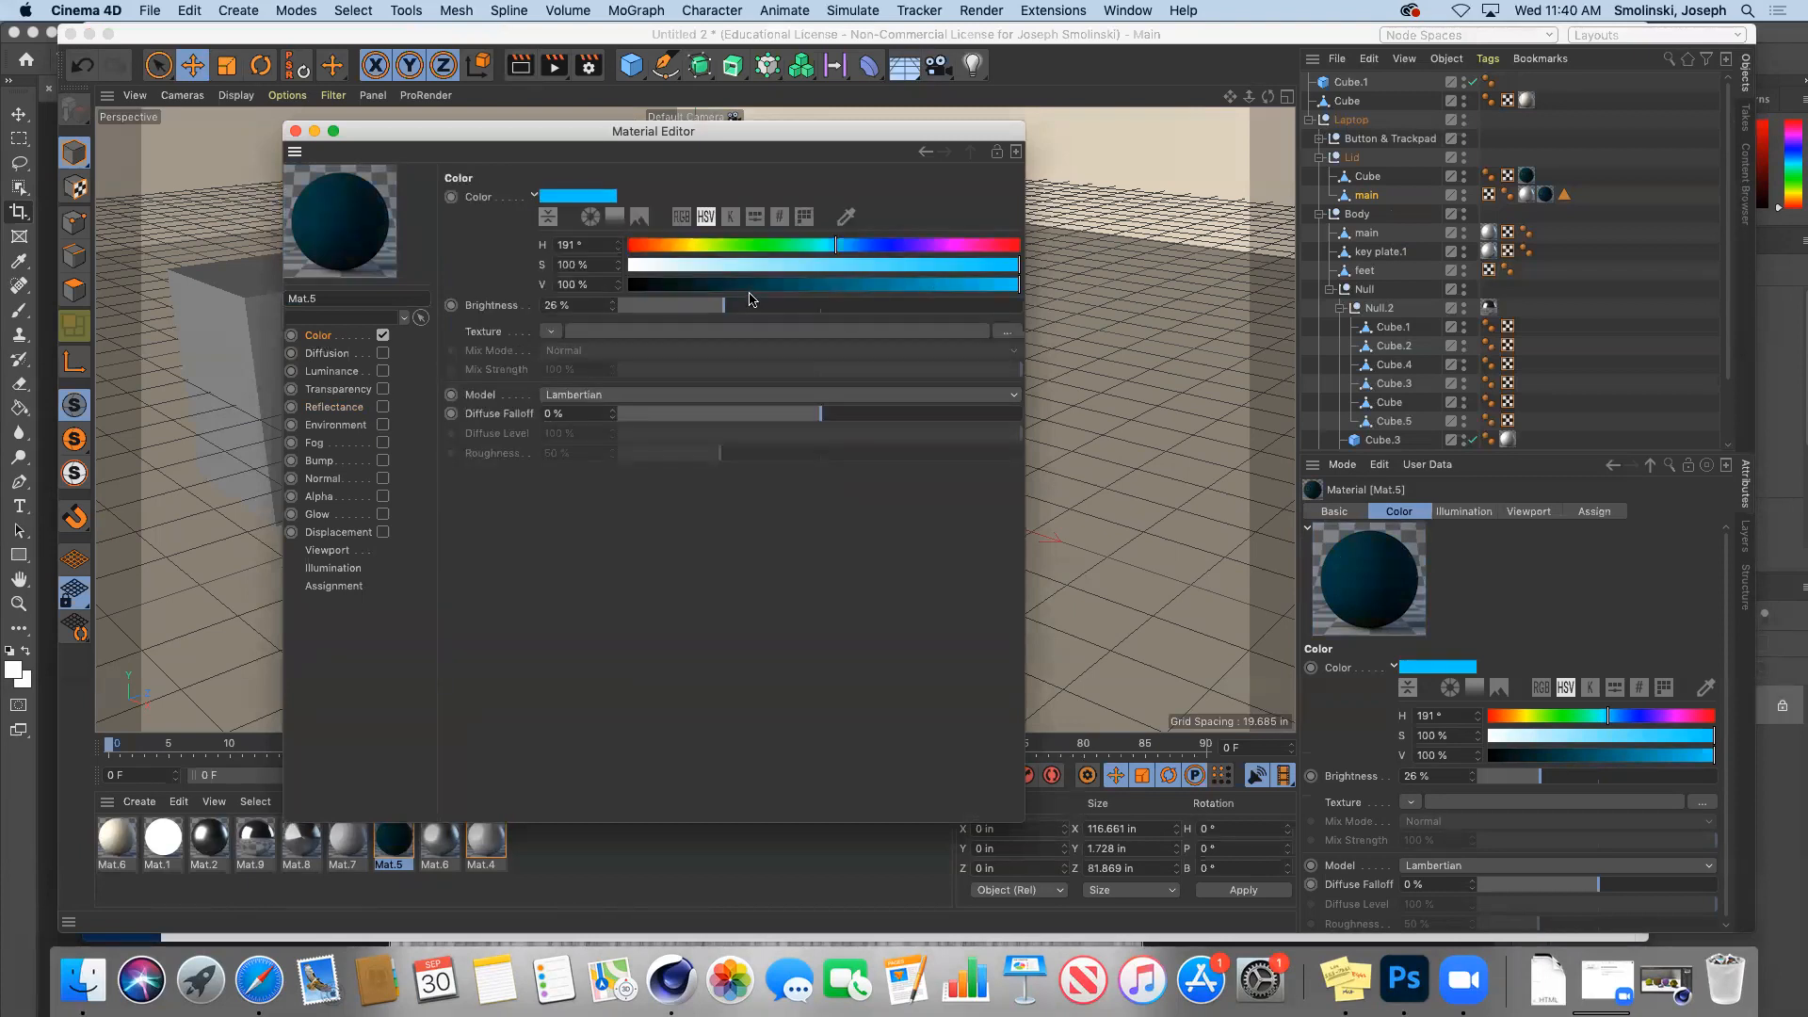
{"action": "left_click_drag", "start_coordinate": [723, 308], "coordinate": [1064, 324]}
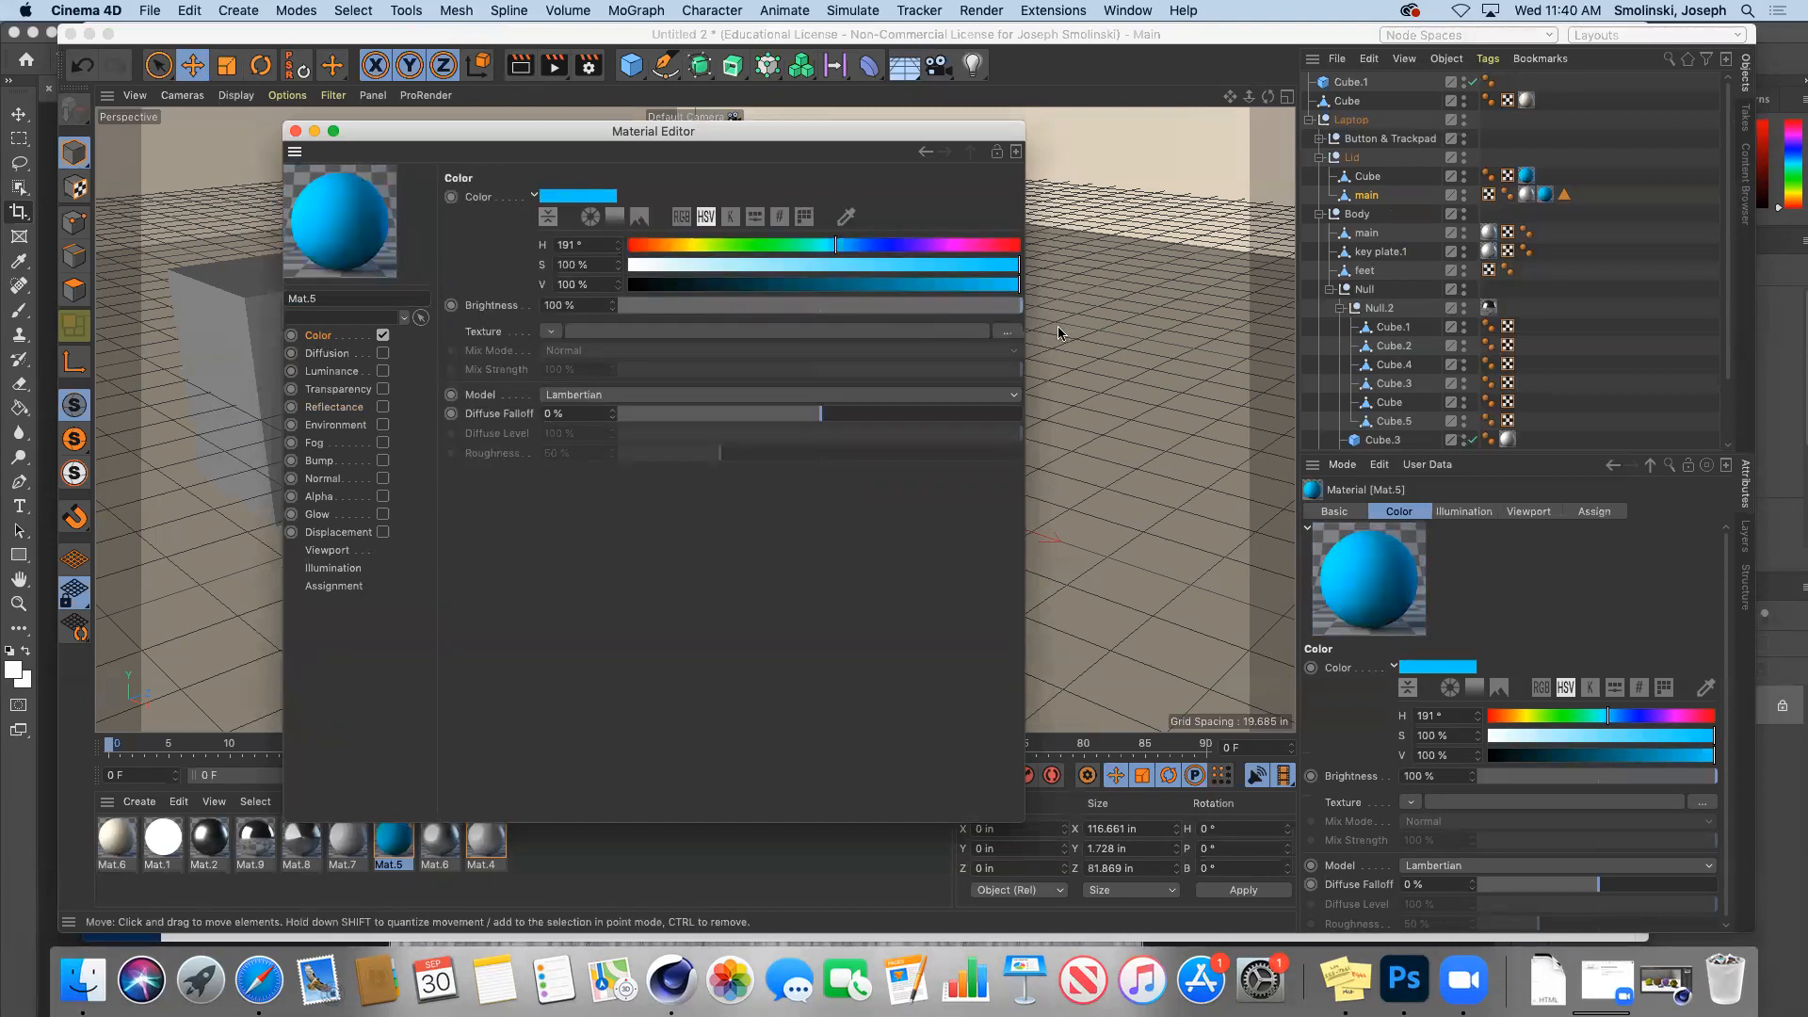
{"action": "left_click", "coordinate": [383, 335]}
Step: Enable Mat.5's Luminance with hue 197°, full saturation and 300% brightness
{"action": "left_click", "coordinate": [383, 371]}
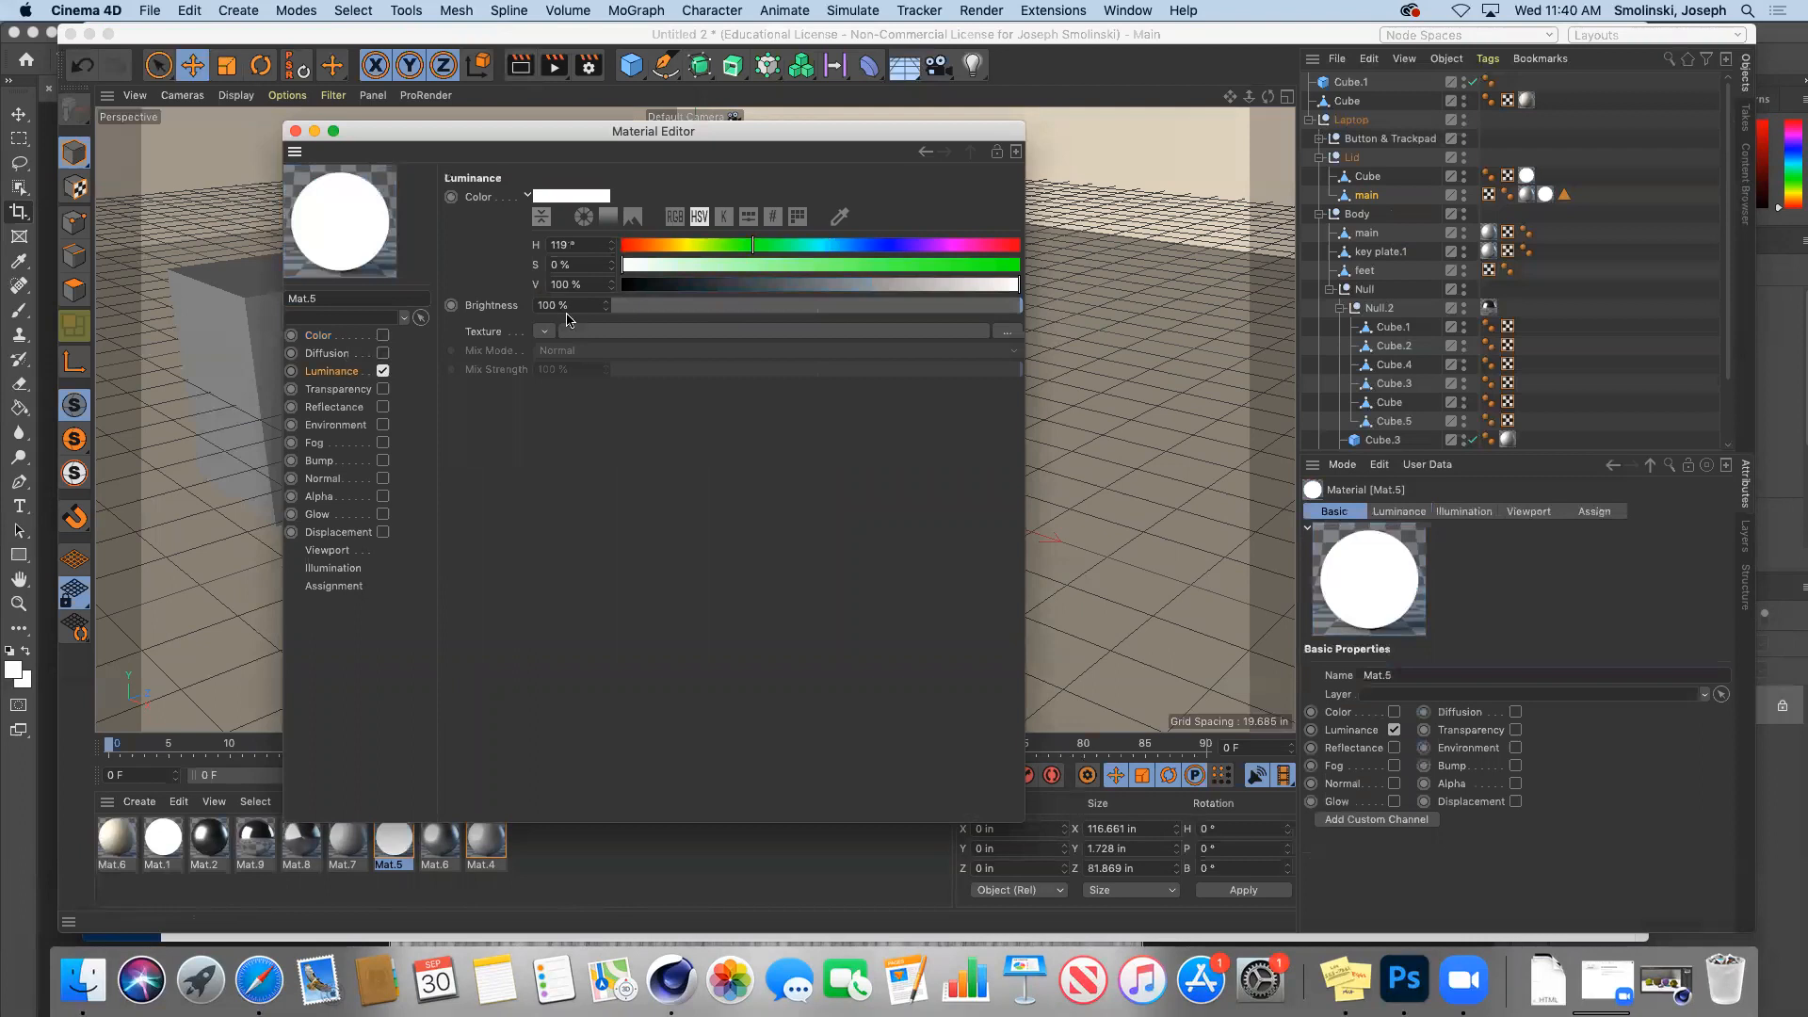
{"action": "left_click_drag", "start_coordinate": [865, 246], "coordinate": [848, 248]}
{"action": "left_click_drag", "start_coordinate": [964, 270], "coordinate": [1017, 281]}
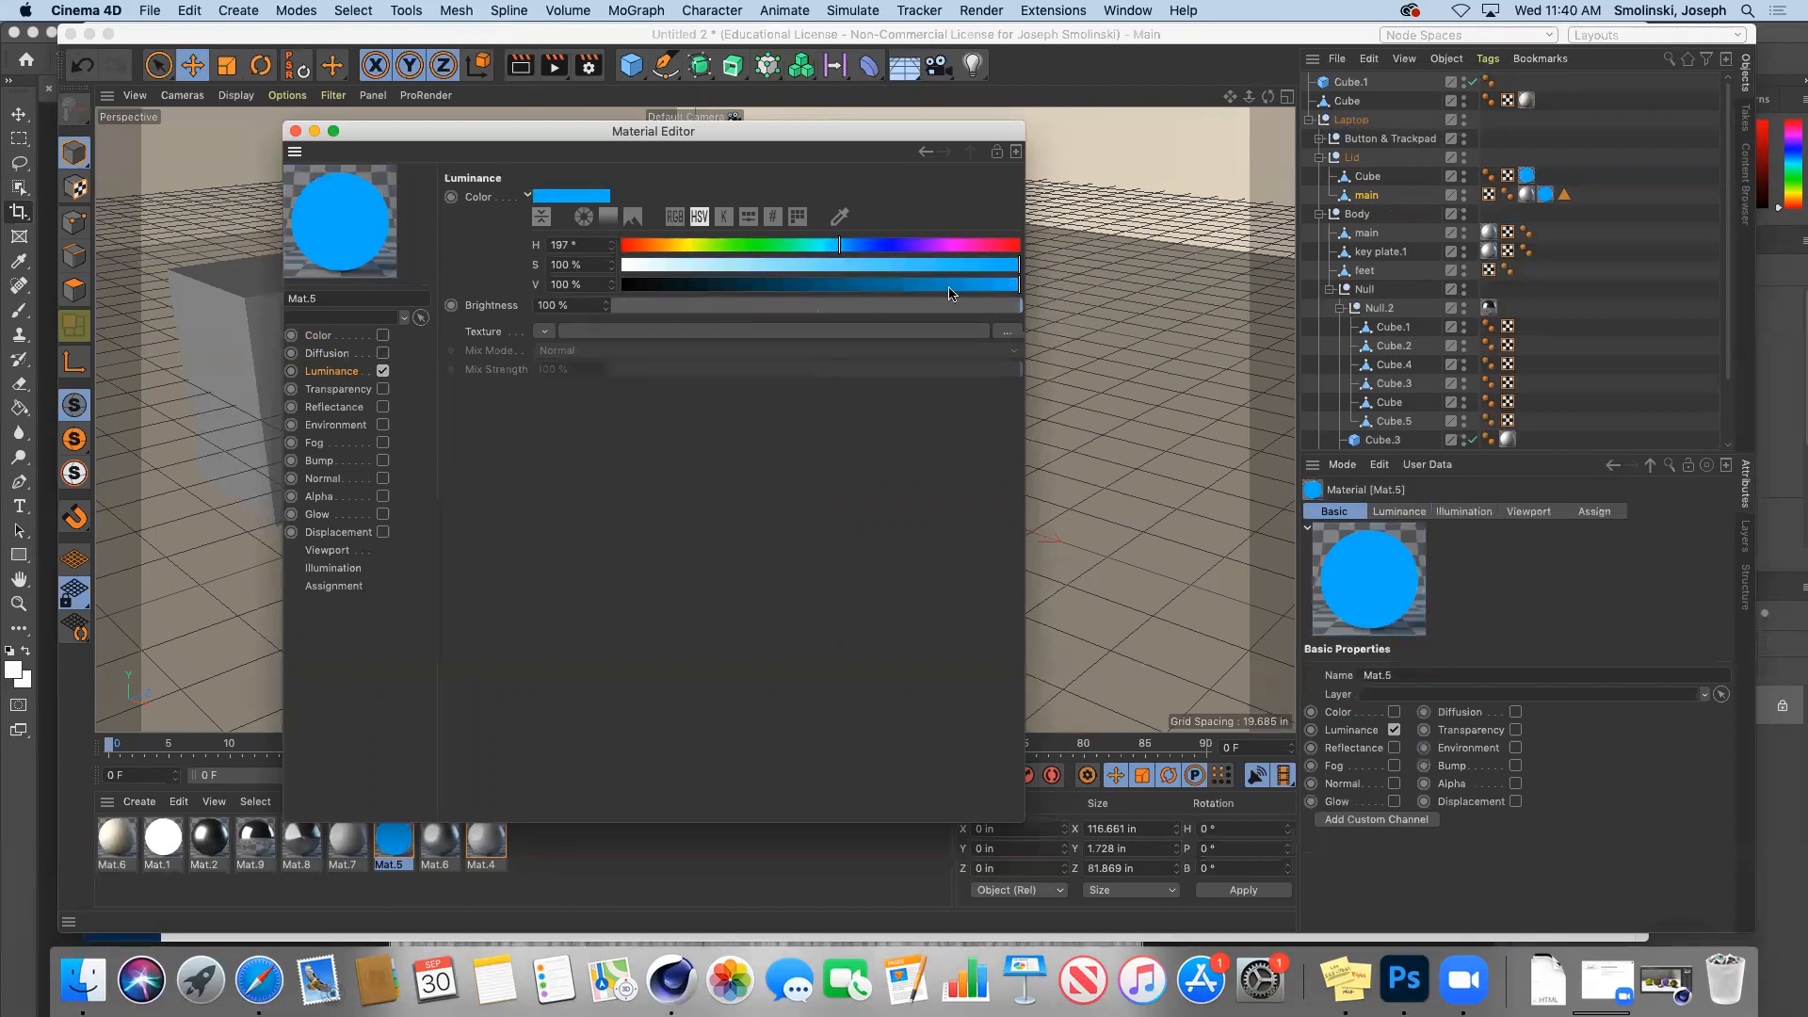
{"action": "double_click", "coordinate": [557, 305]}
{"action": "type", "text": "300"}
{"action": "key", "text": "Return"}
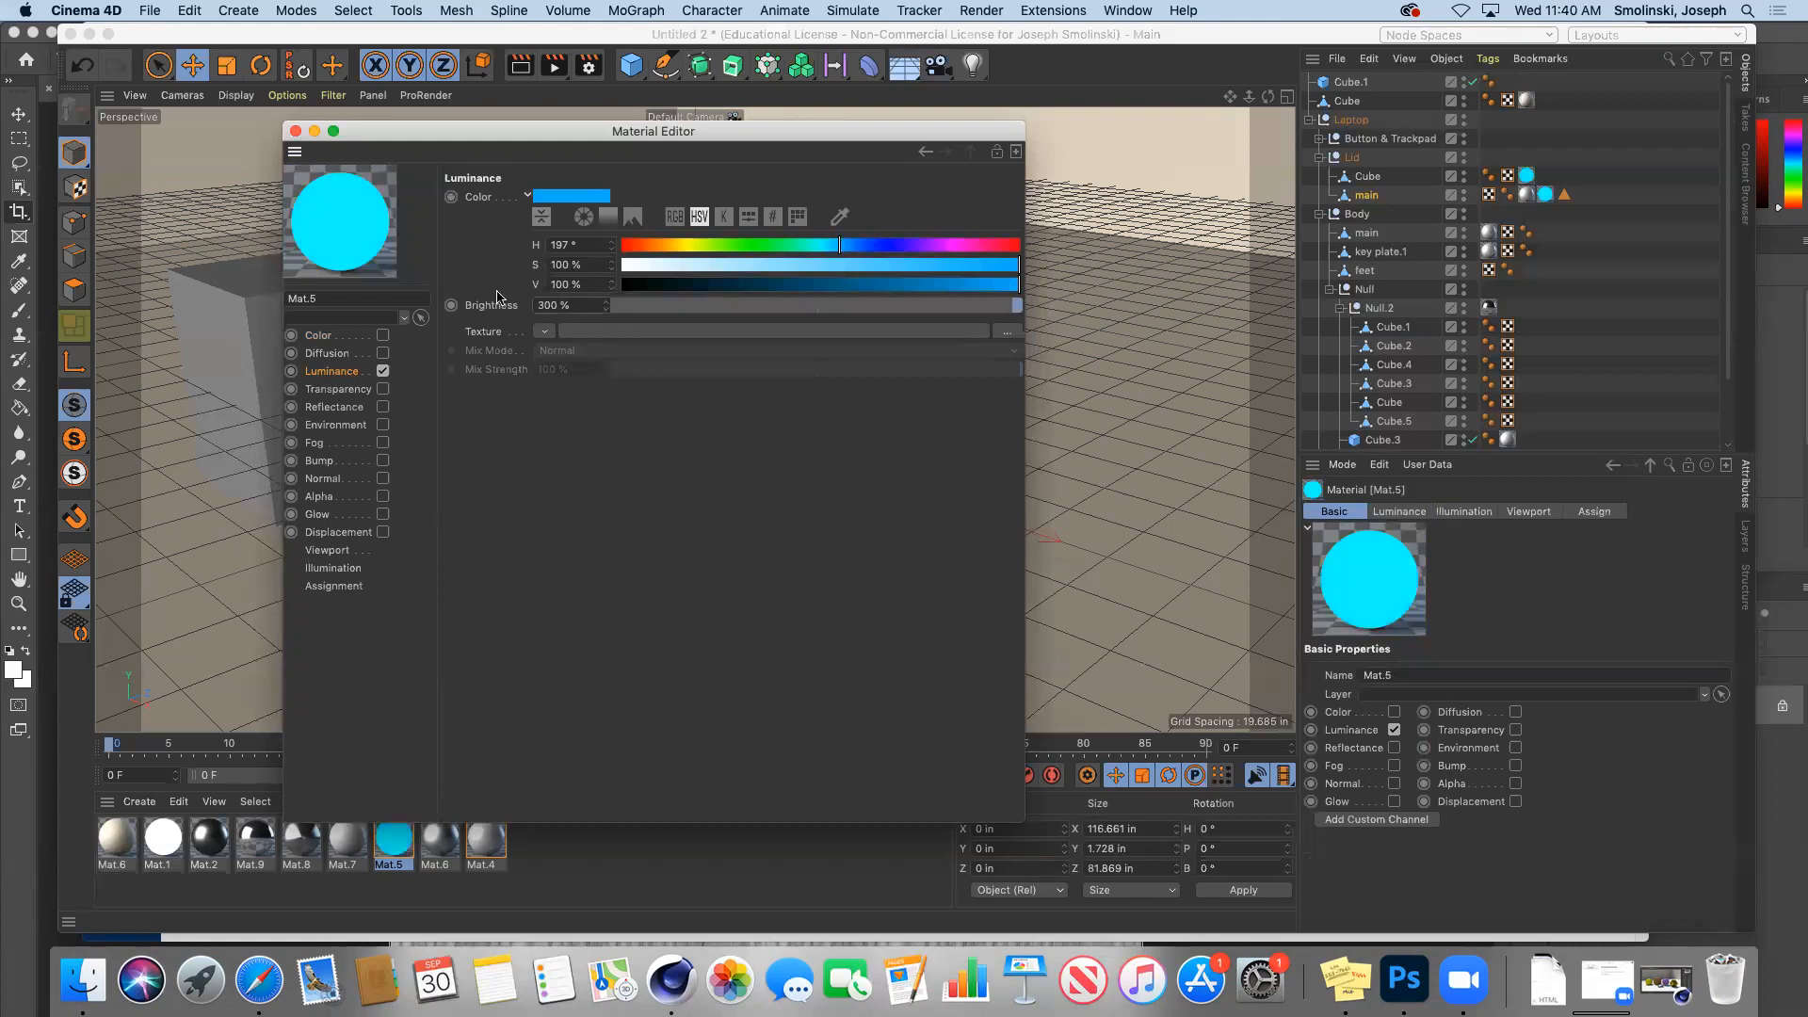
{"action": "left_click", "coordinate": [295, 131]}
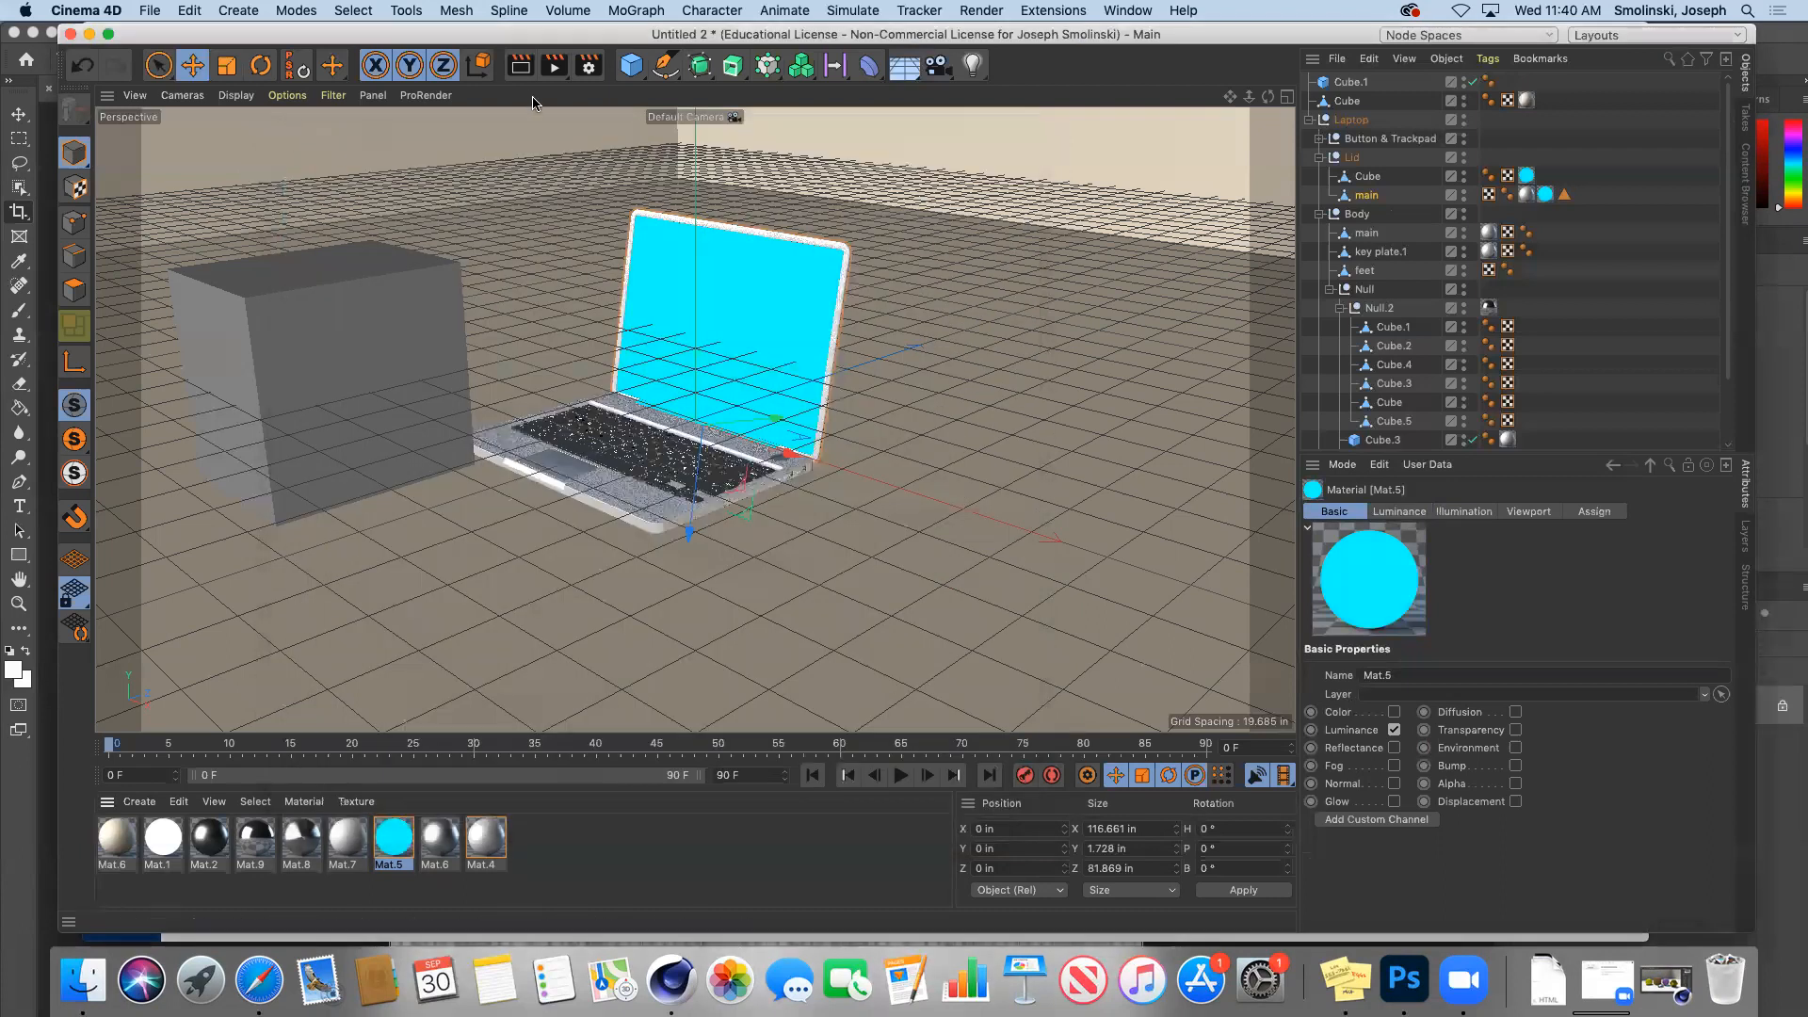
Step: Switch to the Physical renderer, add Global Illumination with the Interior - Preview preset, and render
{"action": "left_click", "coordinate": [589, 66]}
{"action": "left_click", "coordinate": [708, 99]}
{"action": "left_click", "coordinate": [702, 117]}
{"action": "left_click", "coordinate": [656, 474]}
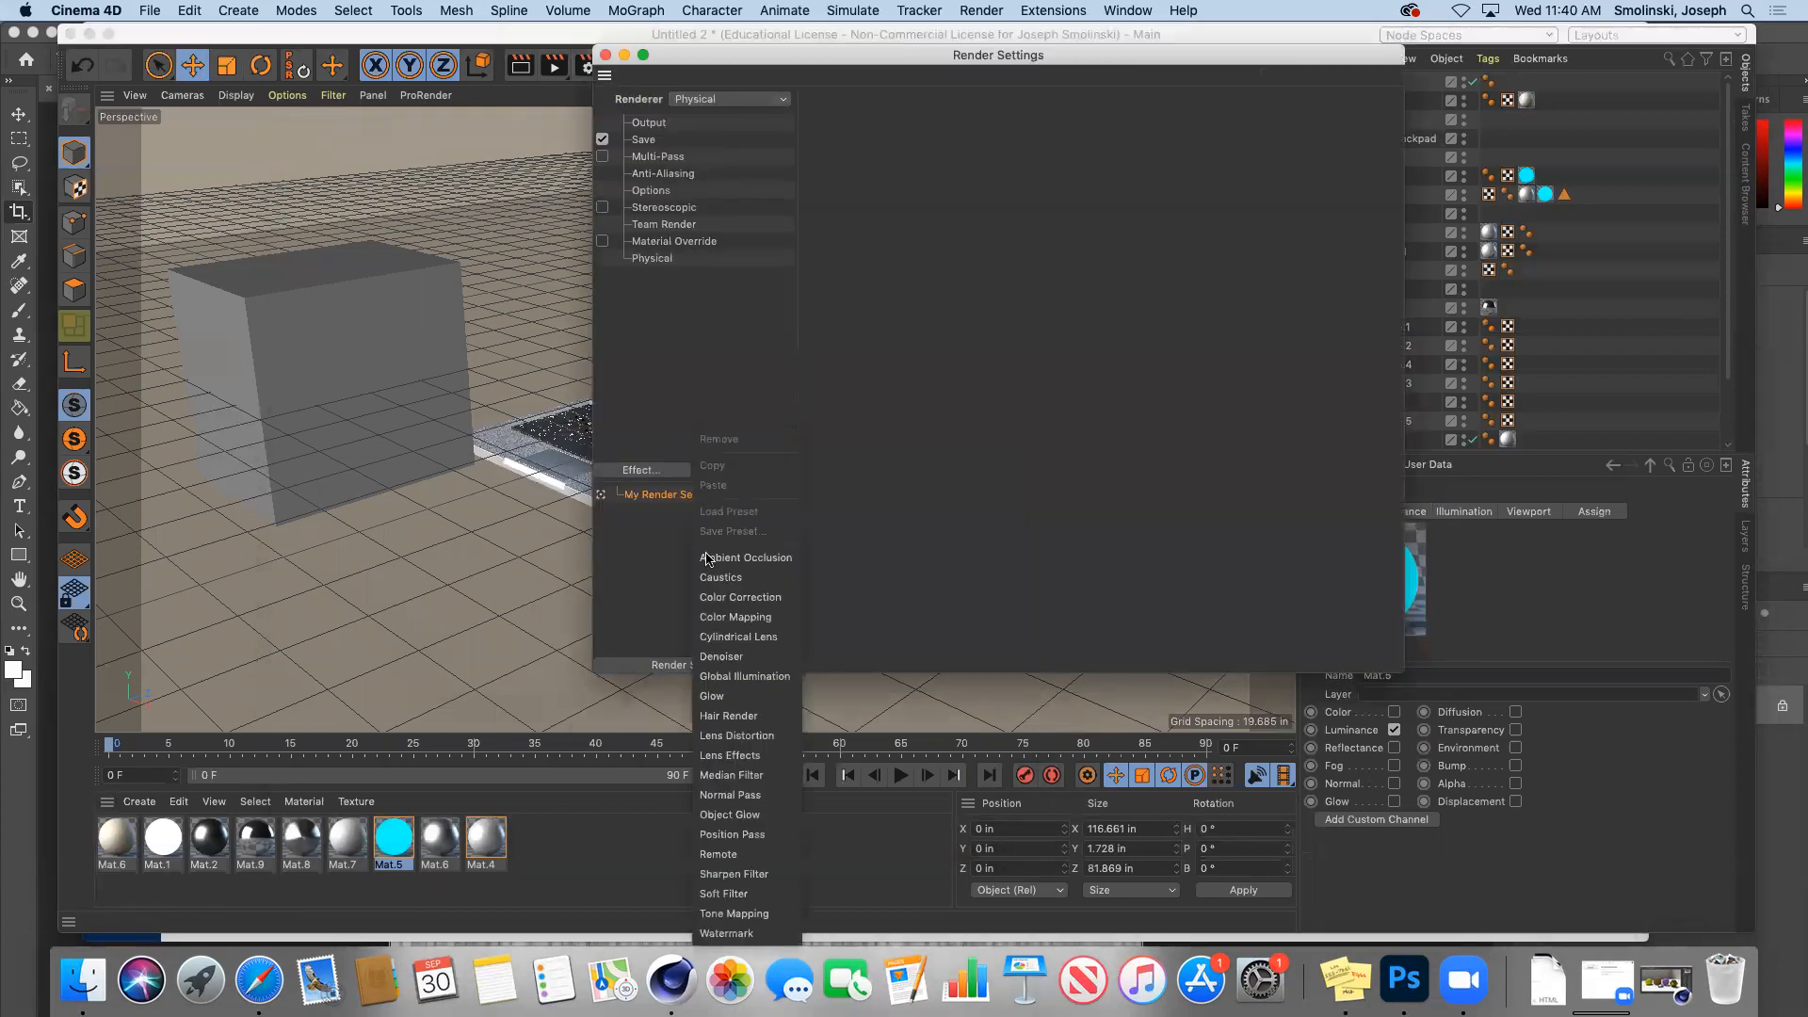
{"action": "left_click", "coordinate": [768, 676]}
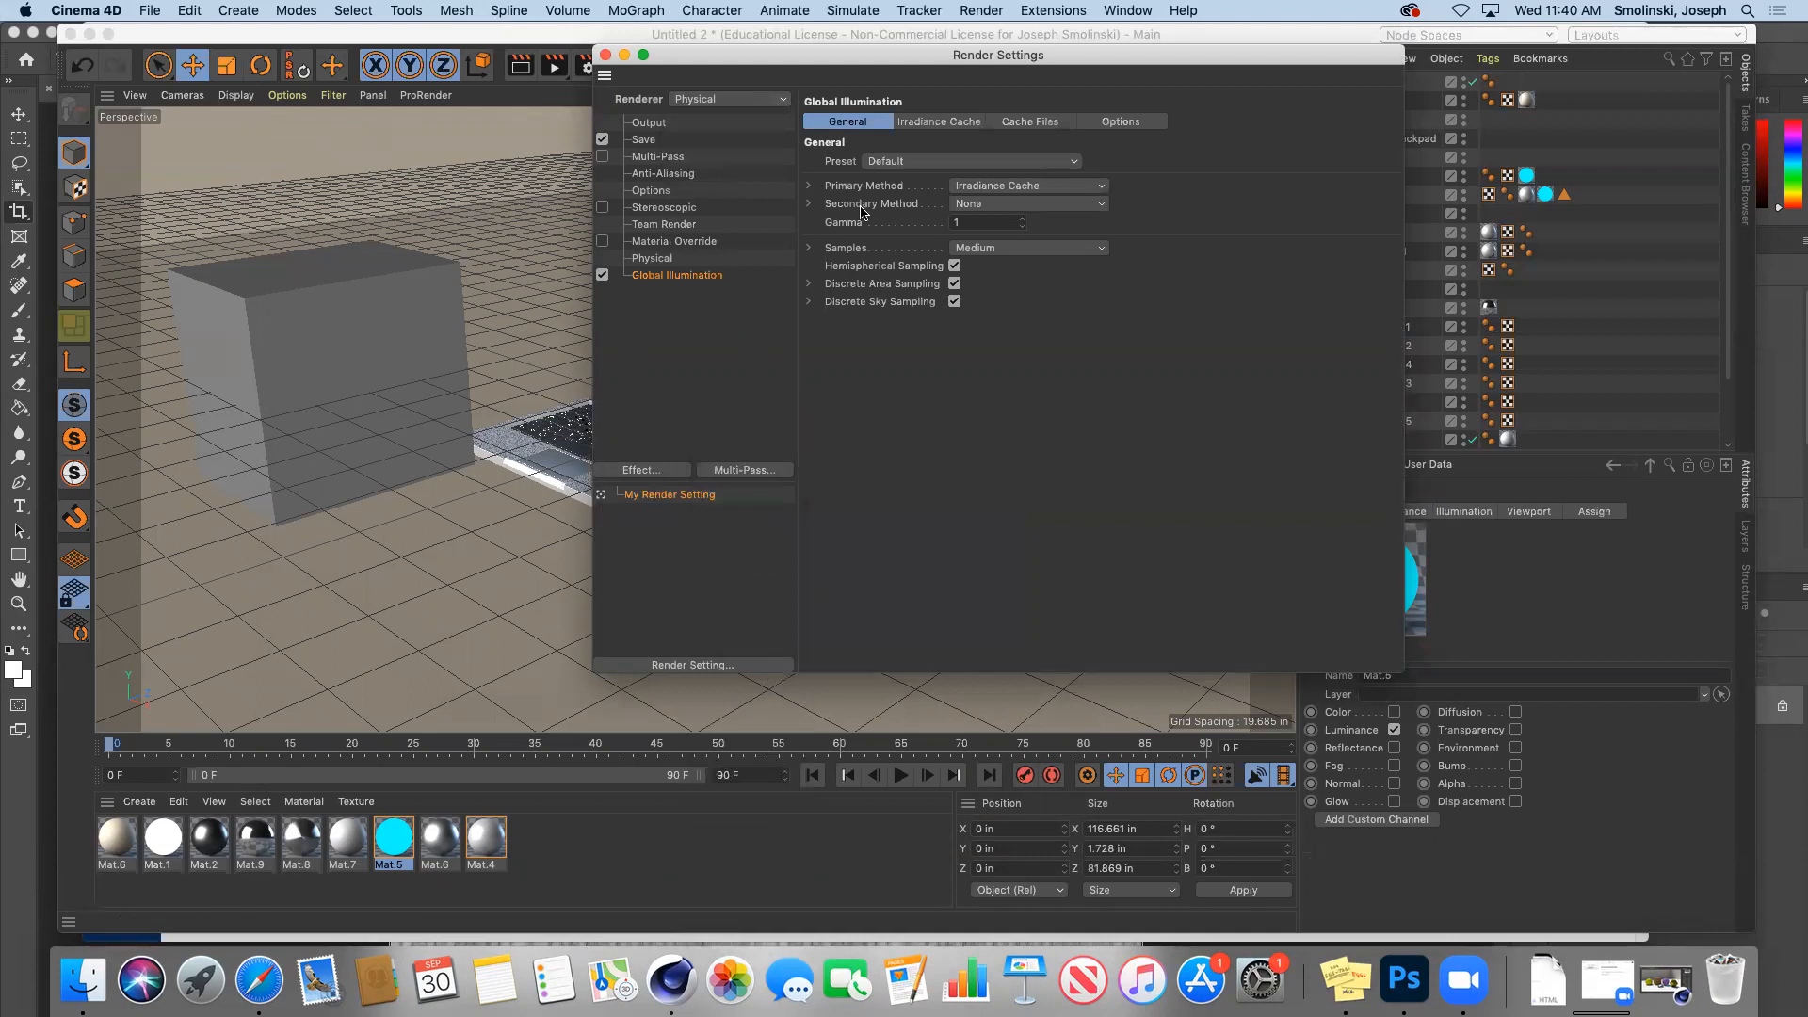
{"action": "left_click", "coordinate": [898, 163]}
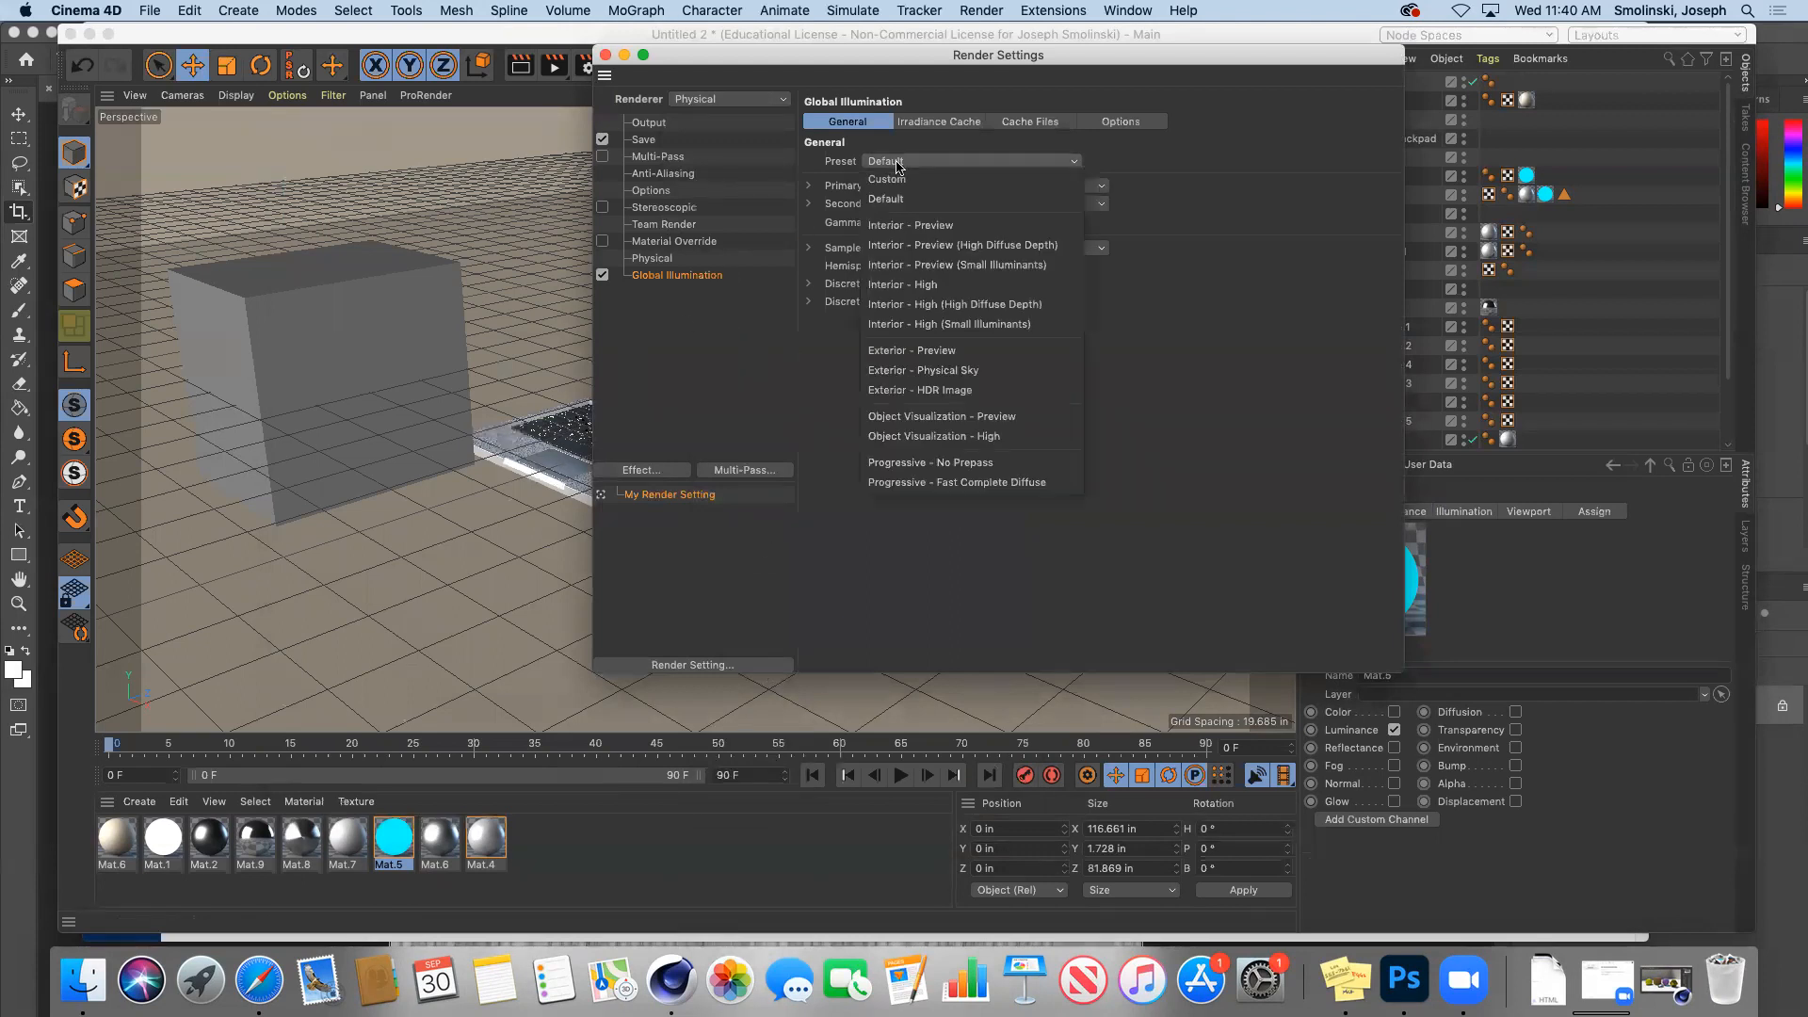
{"action": "left_click", "coordinate": [922, 226]}
{"action": "left_click", "coordinate": [606, 55]}
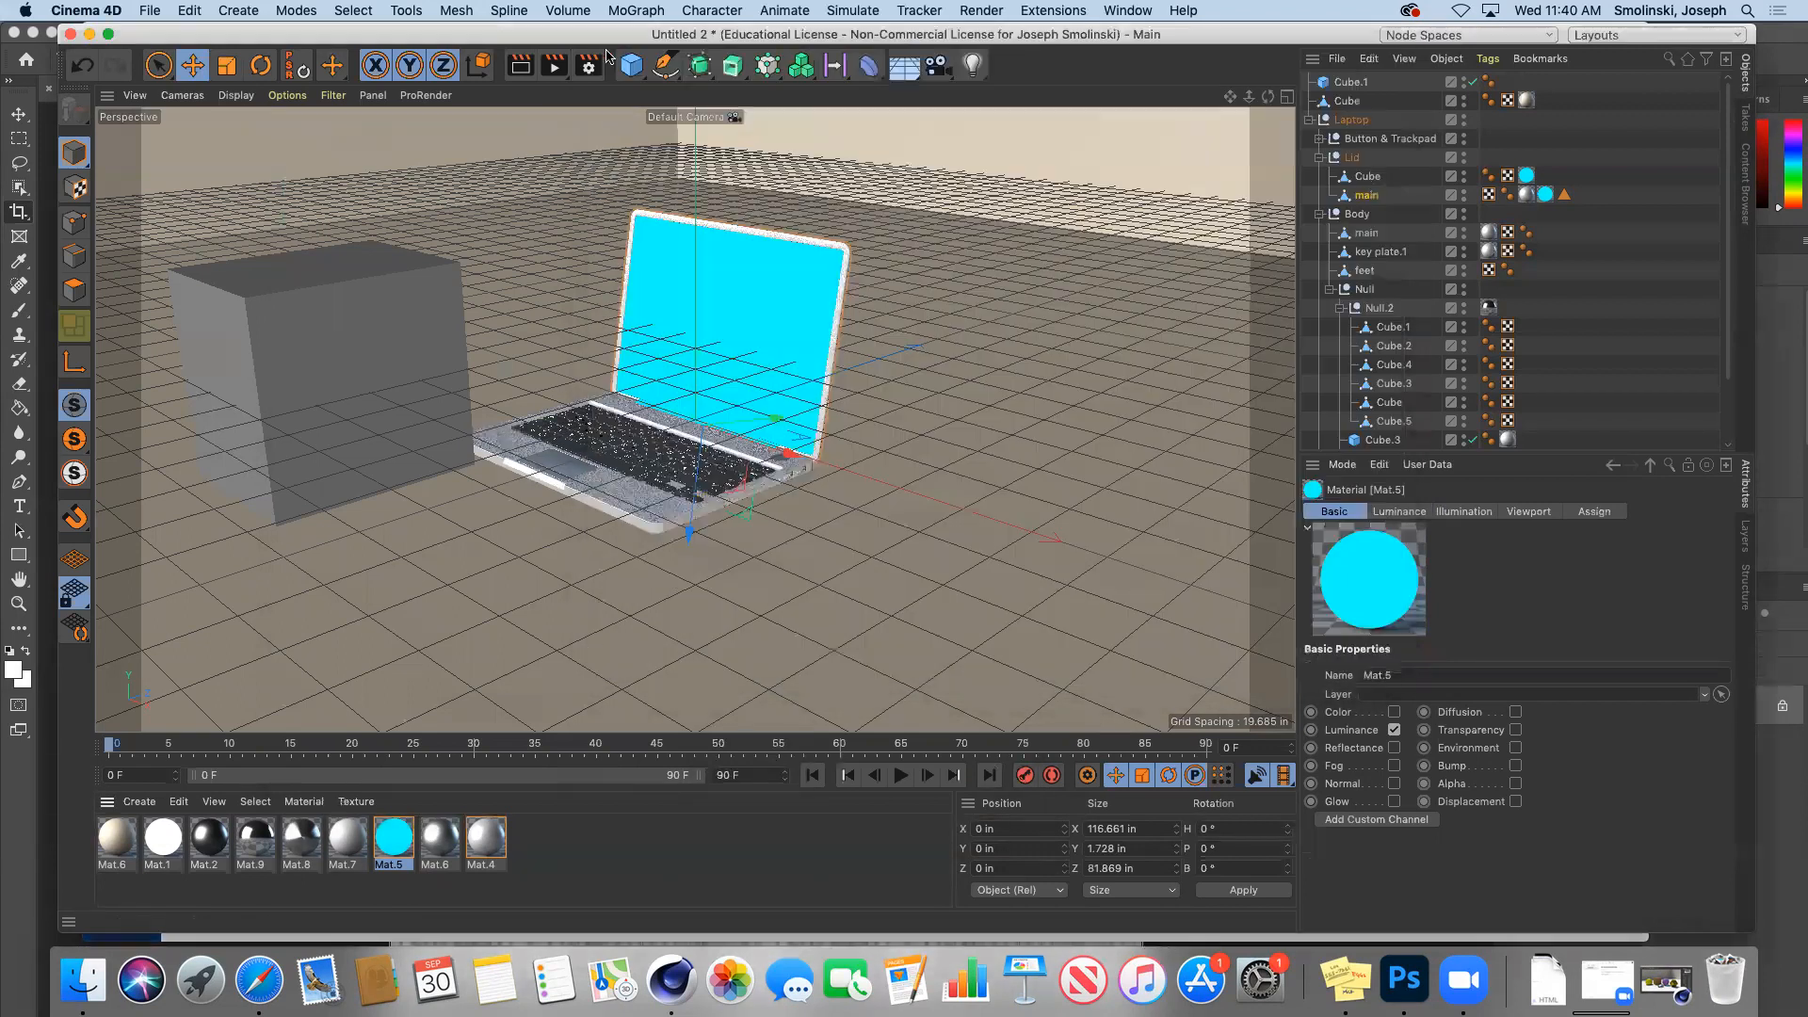
{"action": "left_click", "coordinate": [554, 65]}
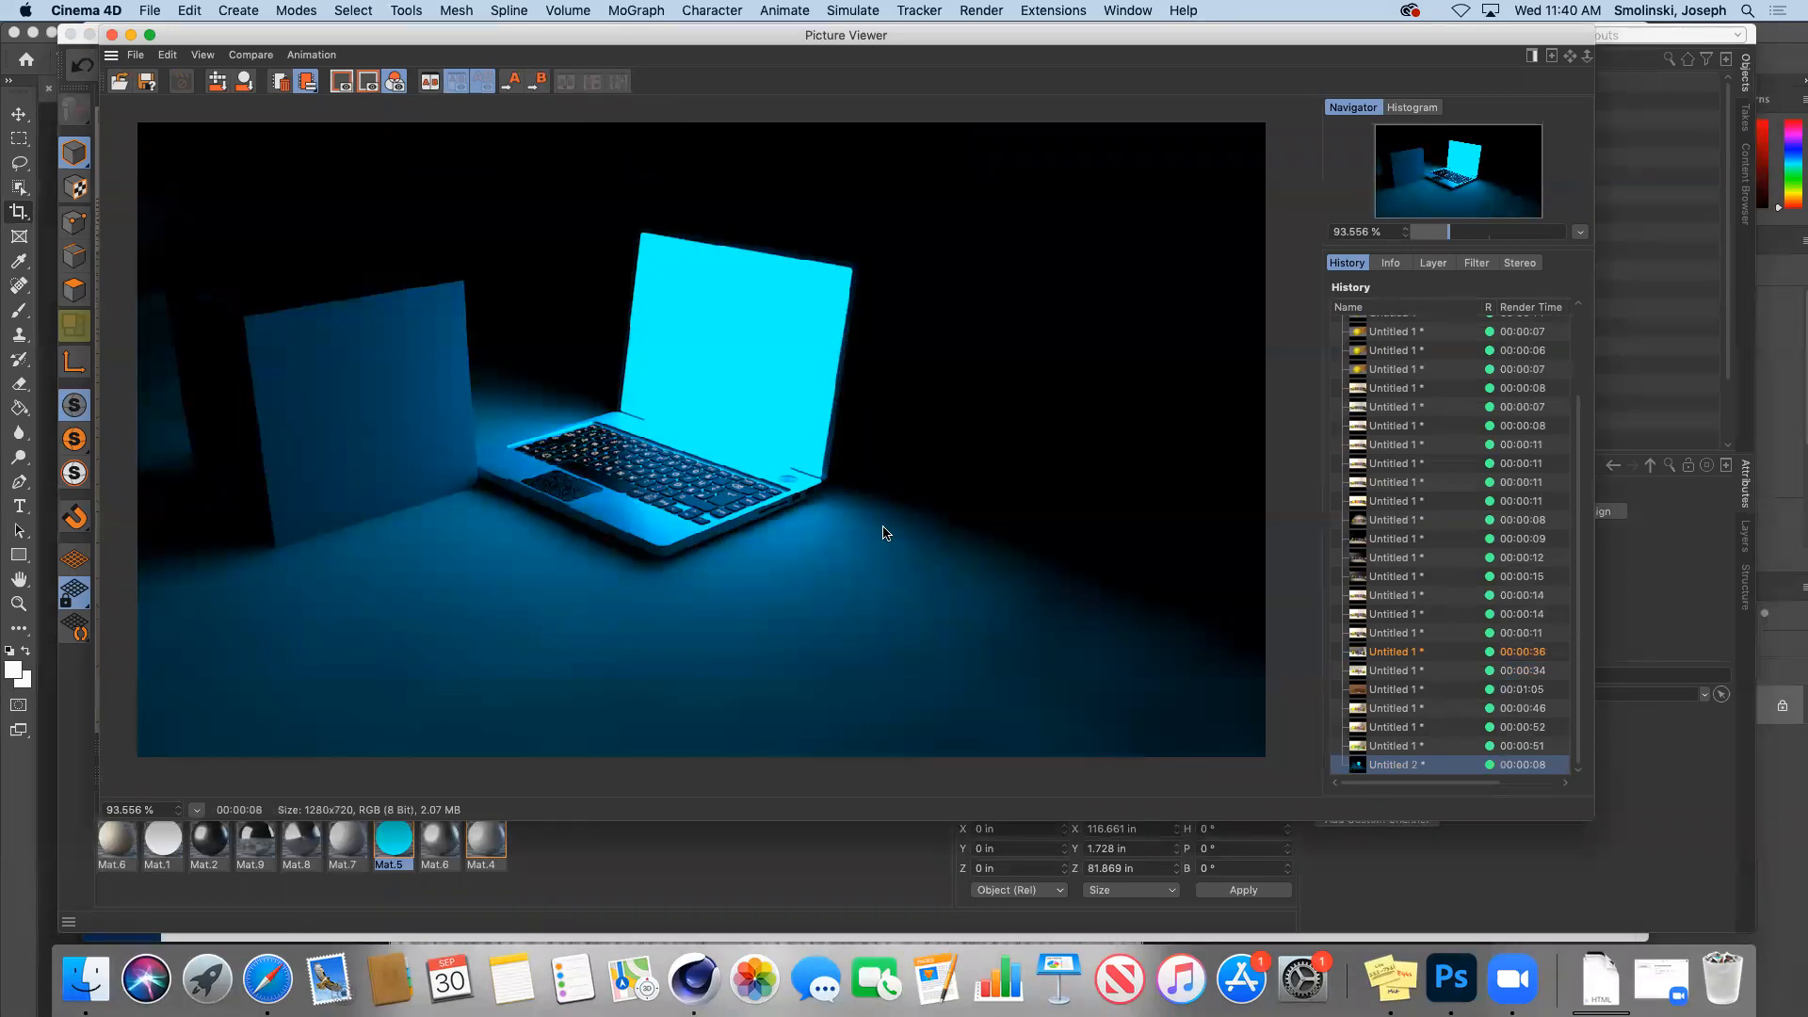
Step: Lower Mat.5's luminance brightness to 100% and render the scene again
{"action": "double_click", "coordinate": [391, 857]}
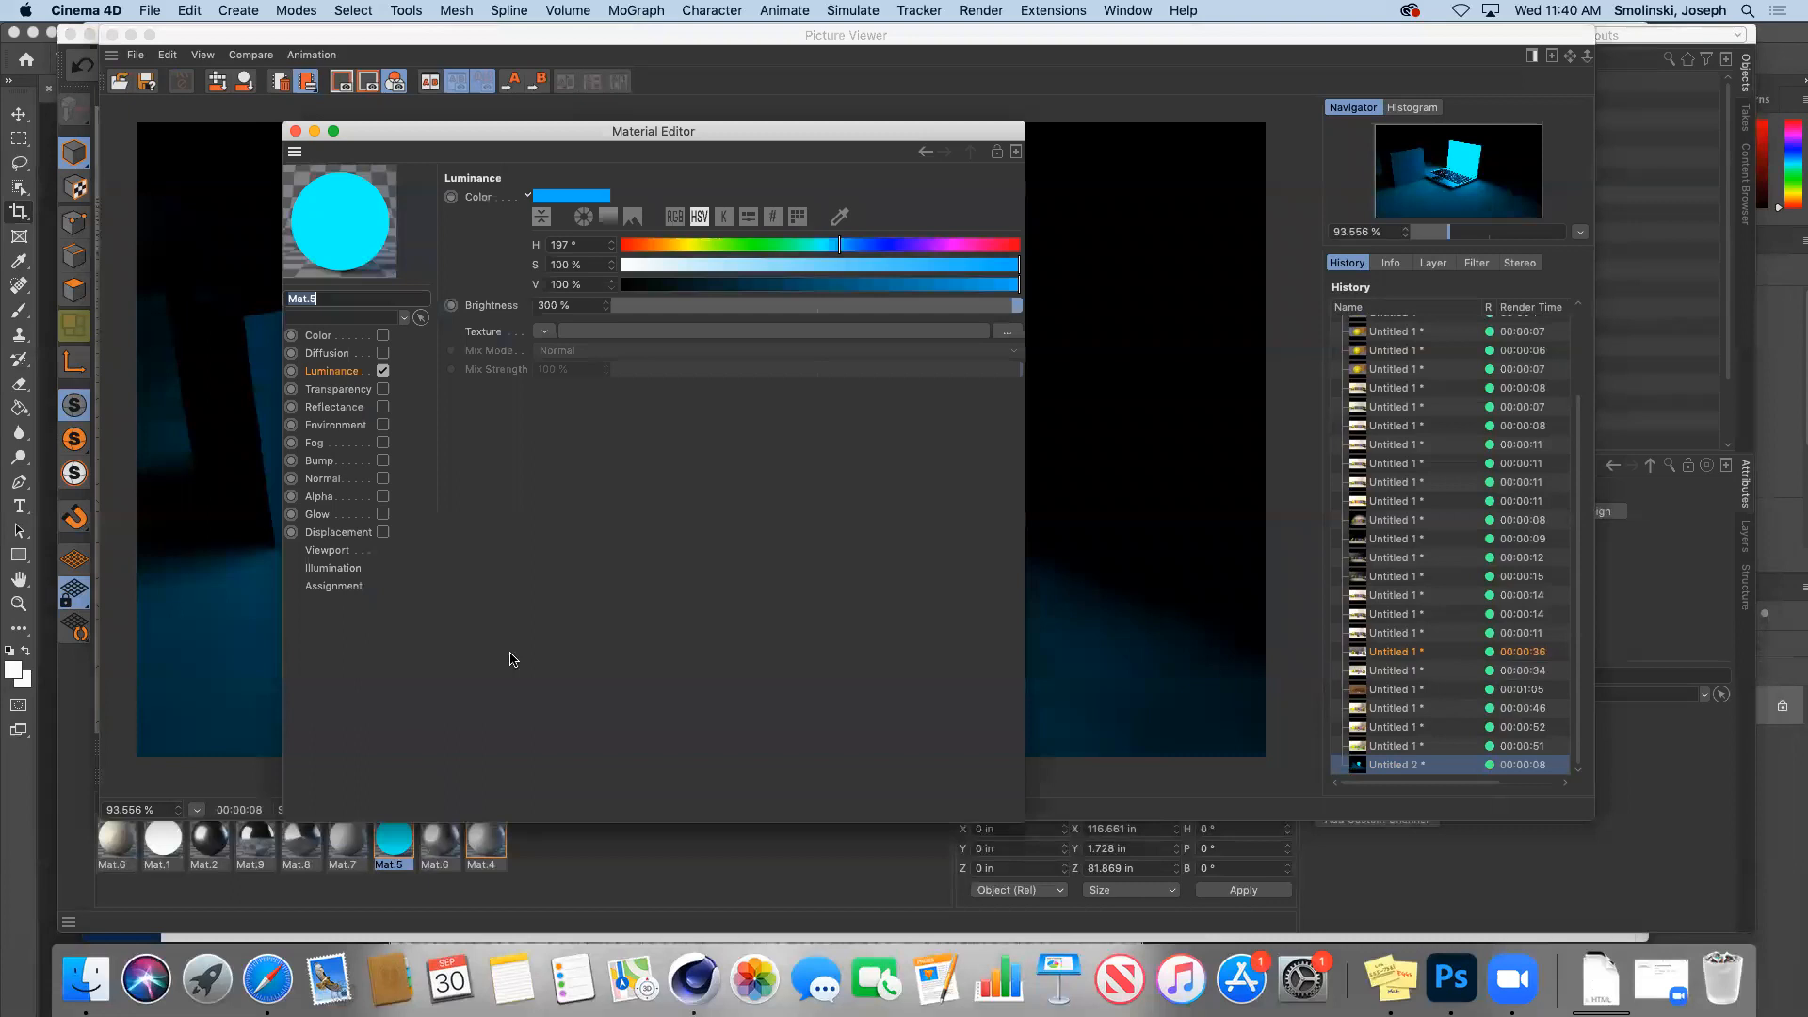
{"action": "double_click", "coordinate": [574, 299]}
{"action": "type", "text": "0"}
{"action": "key", "text": "Return"}
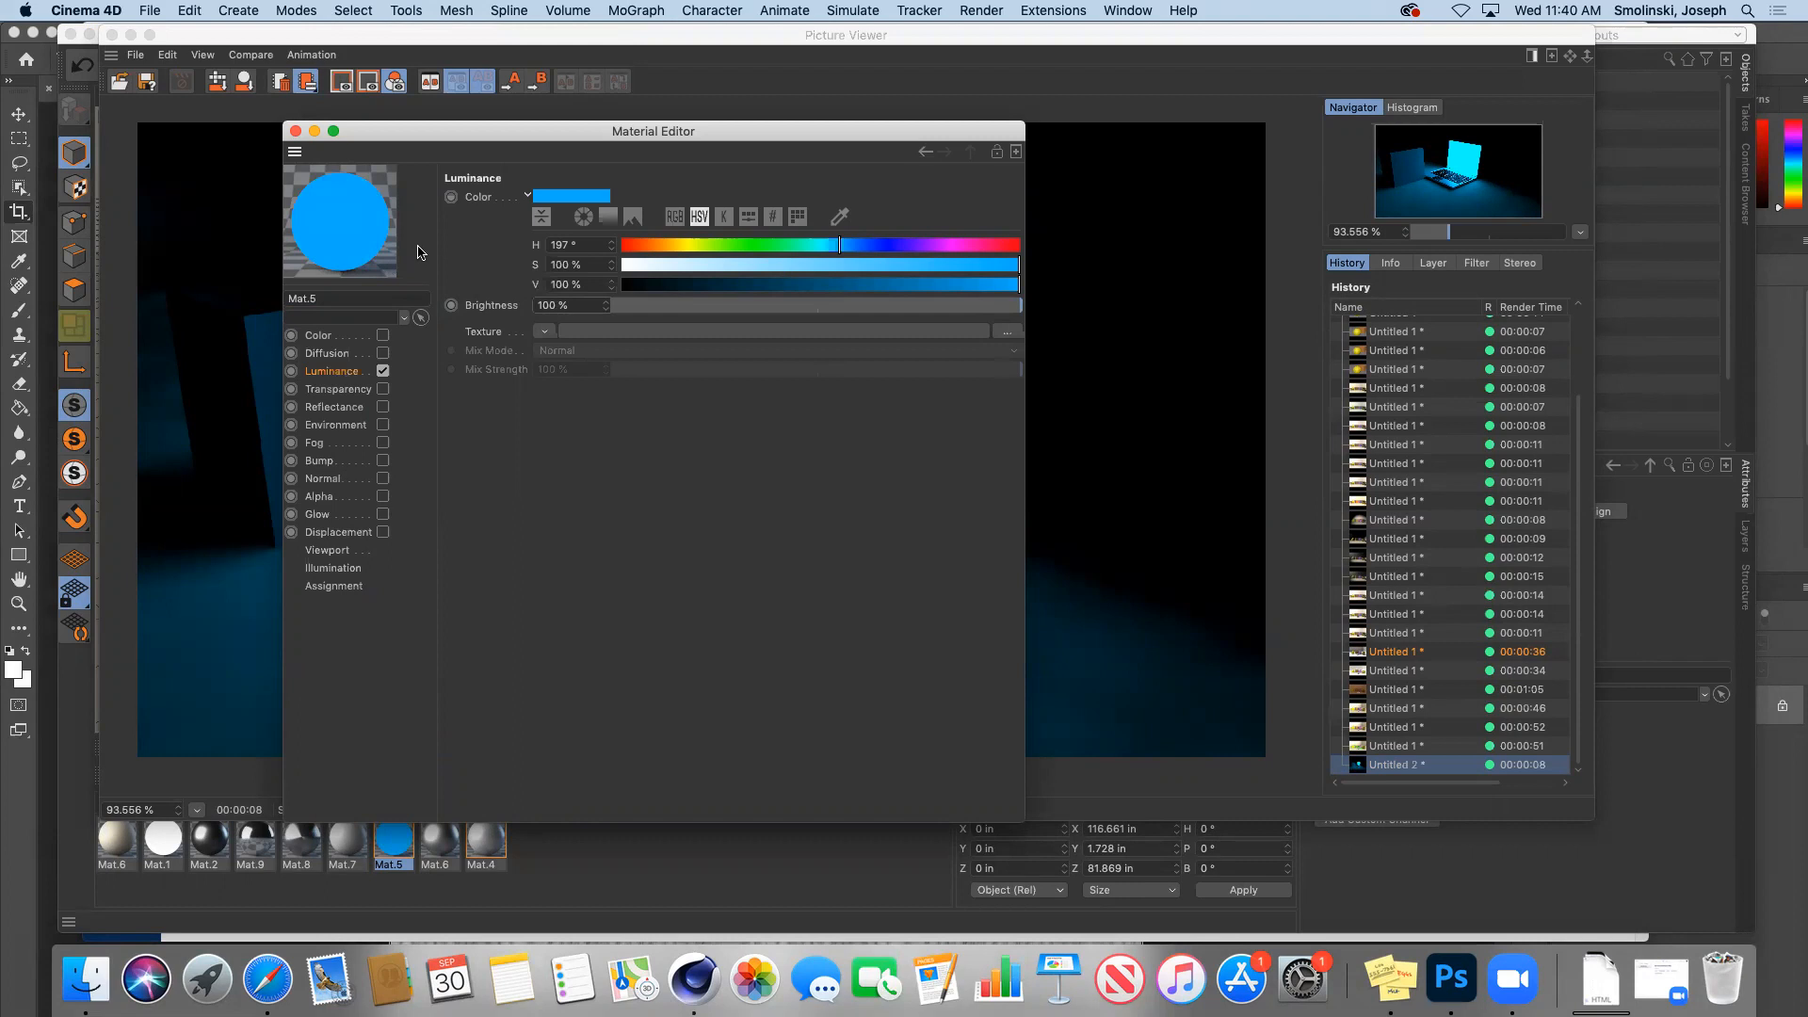
{"action": "left_click", "coordinate": [296, 132]}
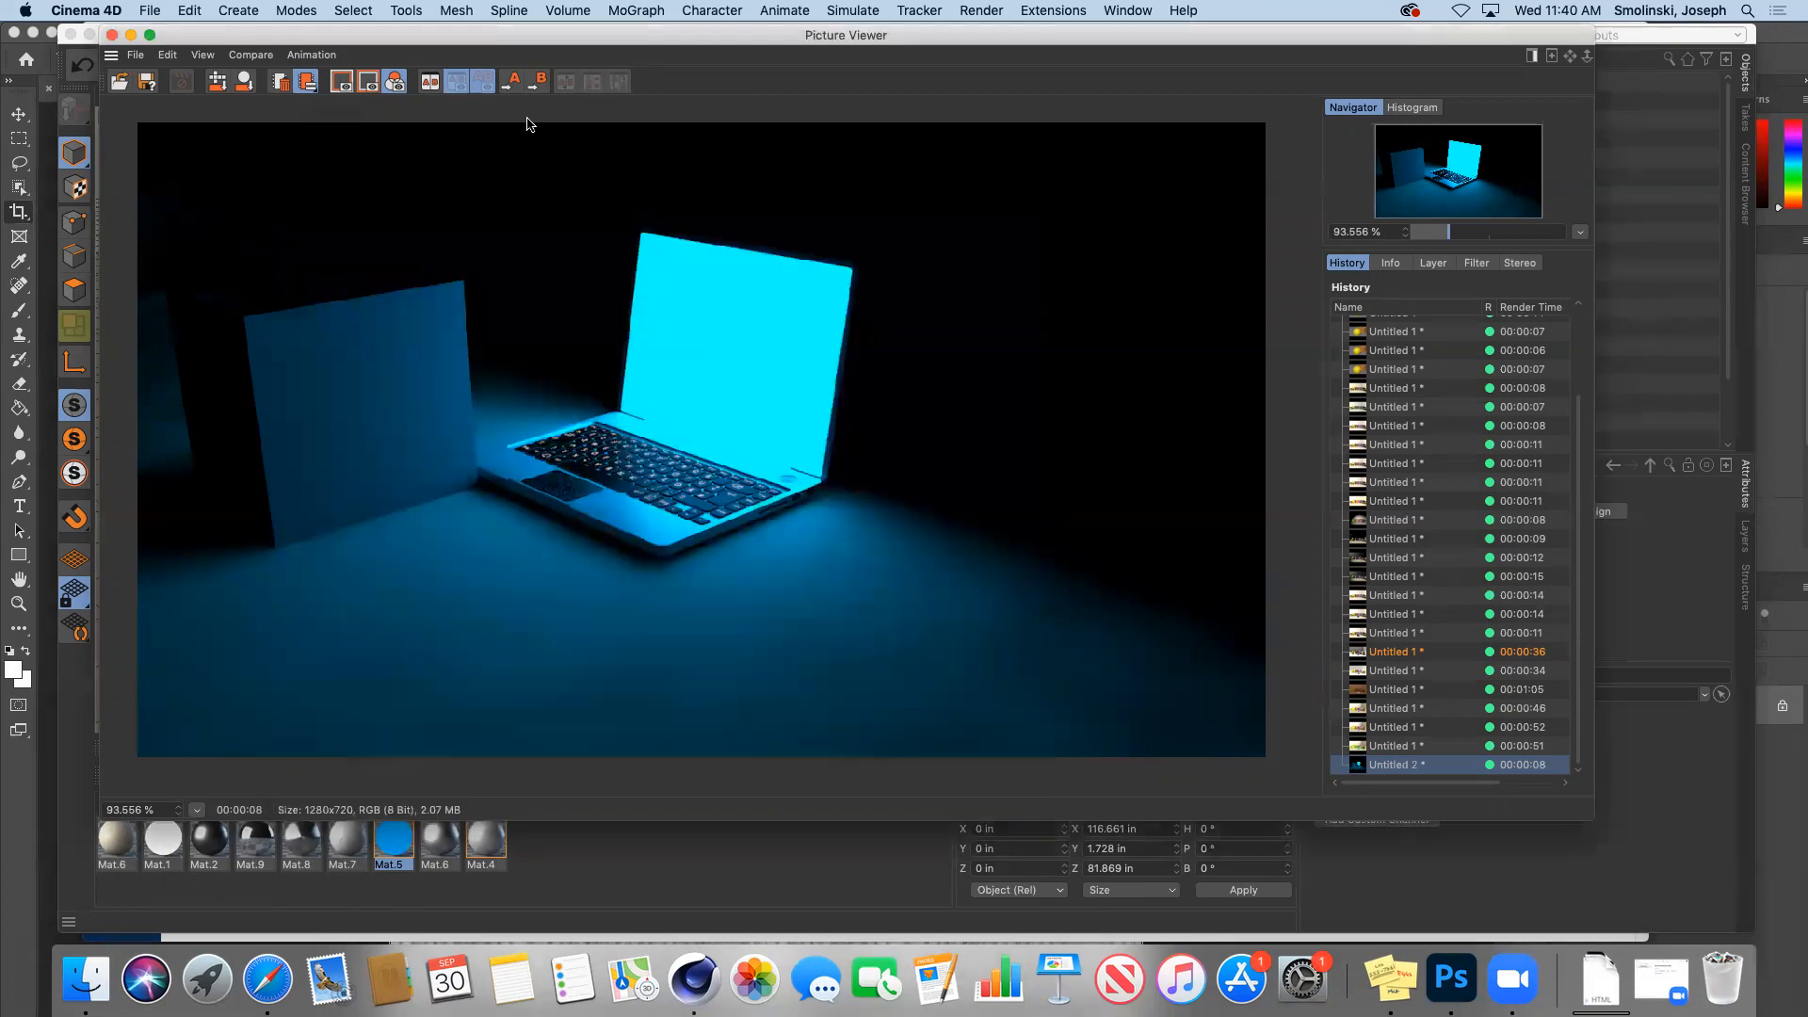
{"action": "left_click", "coordinate": [130, 35]}
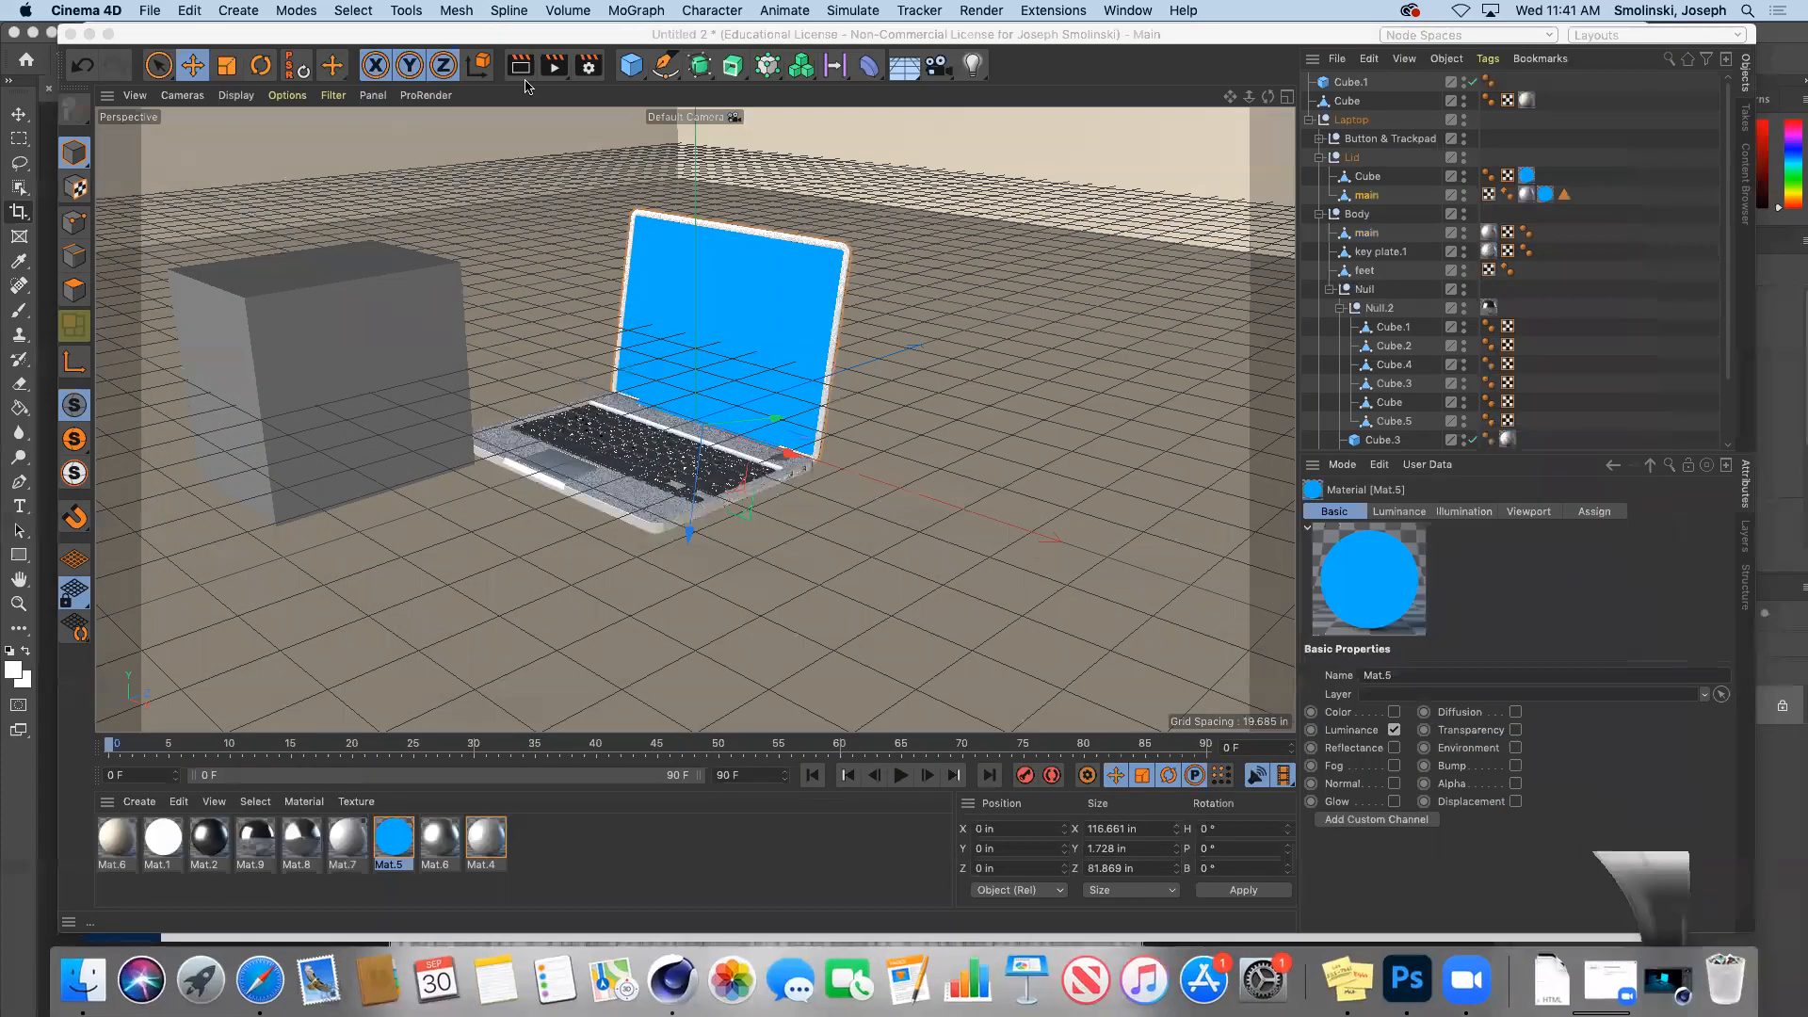
{"action": "left_click", "coordinate": [555, 81]}
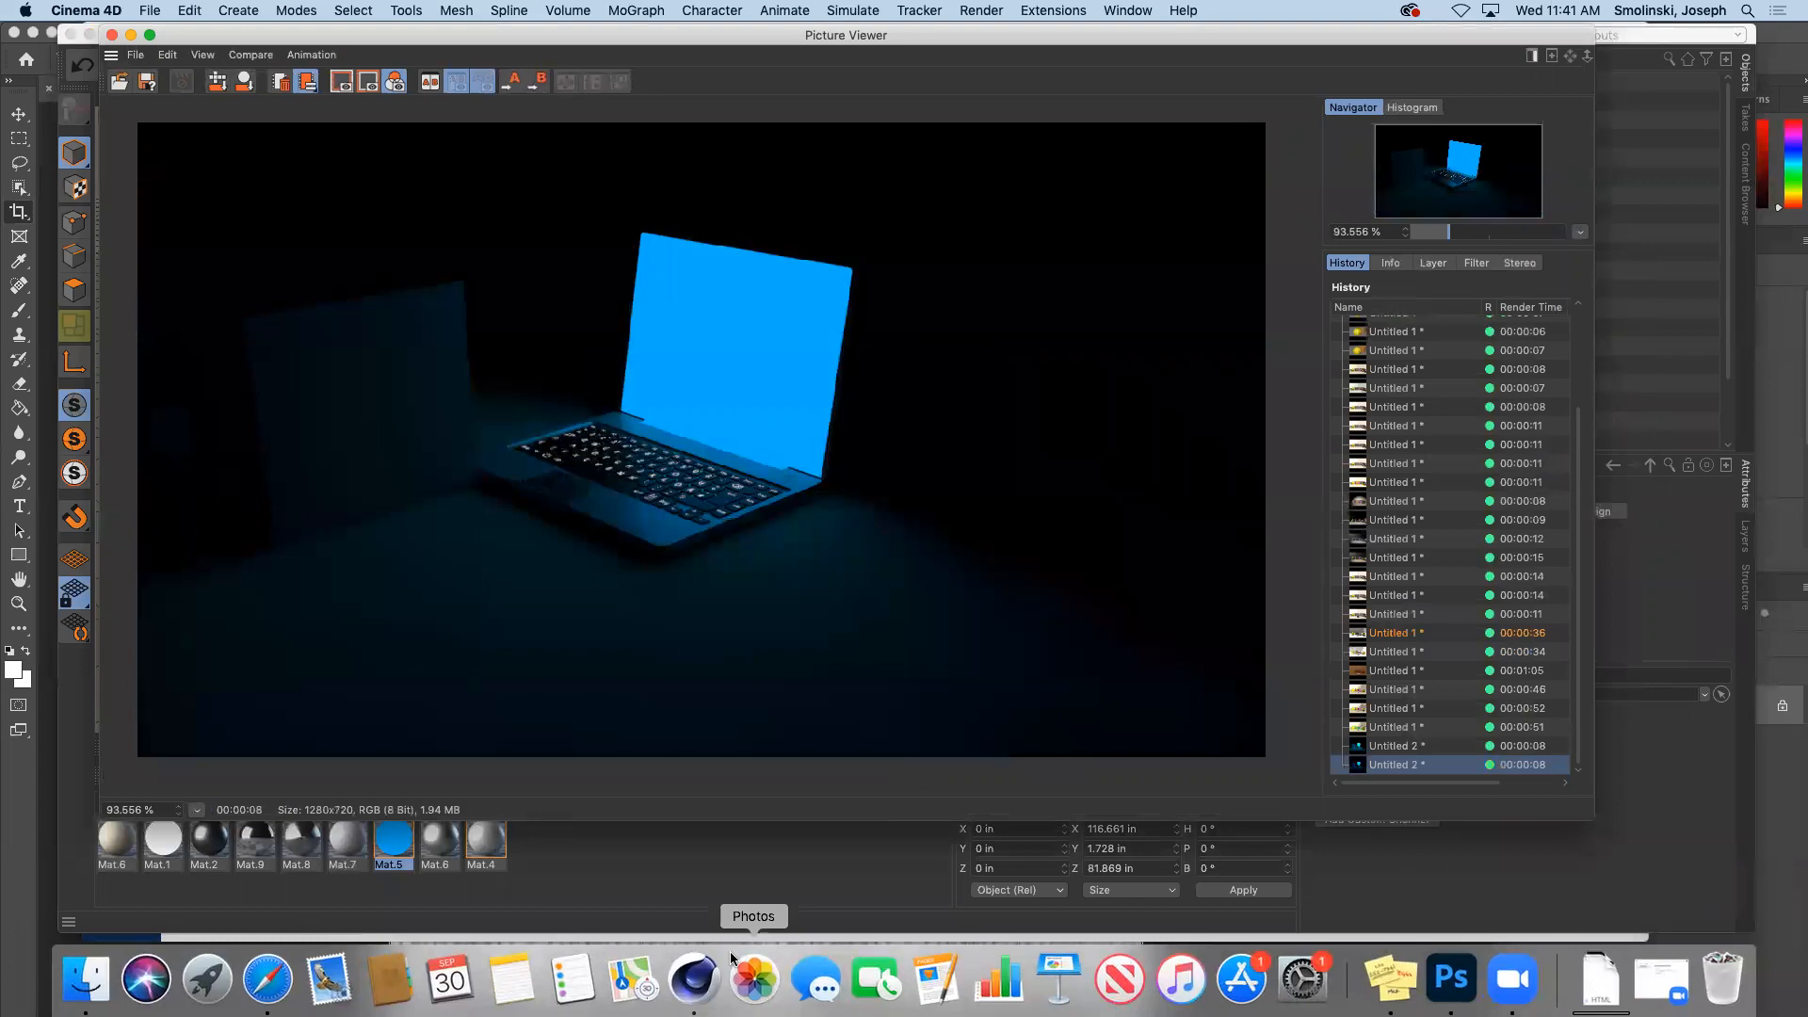
Step: In Safari, search Google Images for 'screen grab'
{"action": "left_click", "coordinate": [267, 980]}
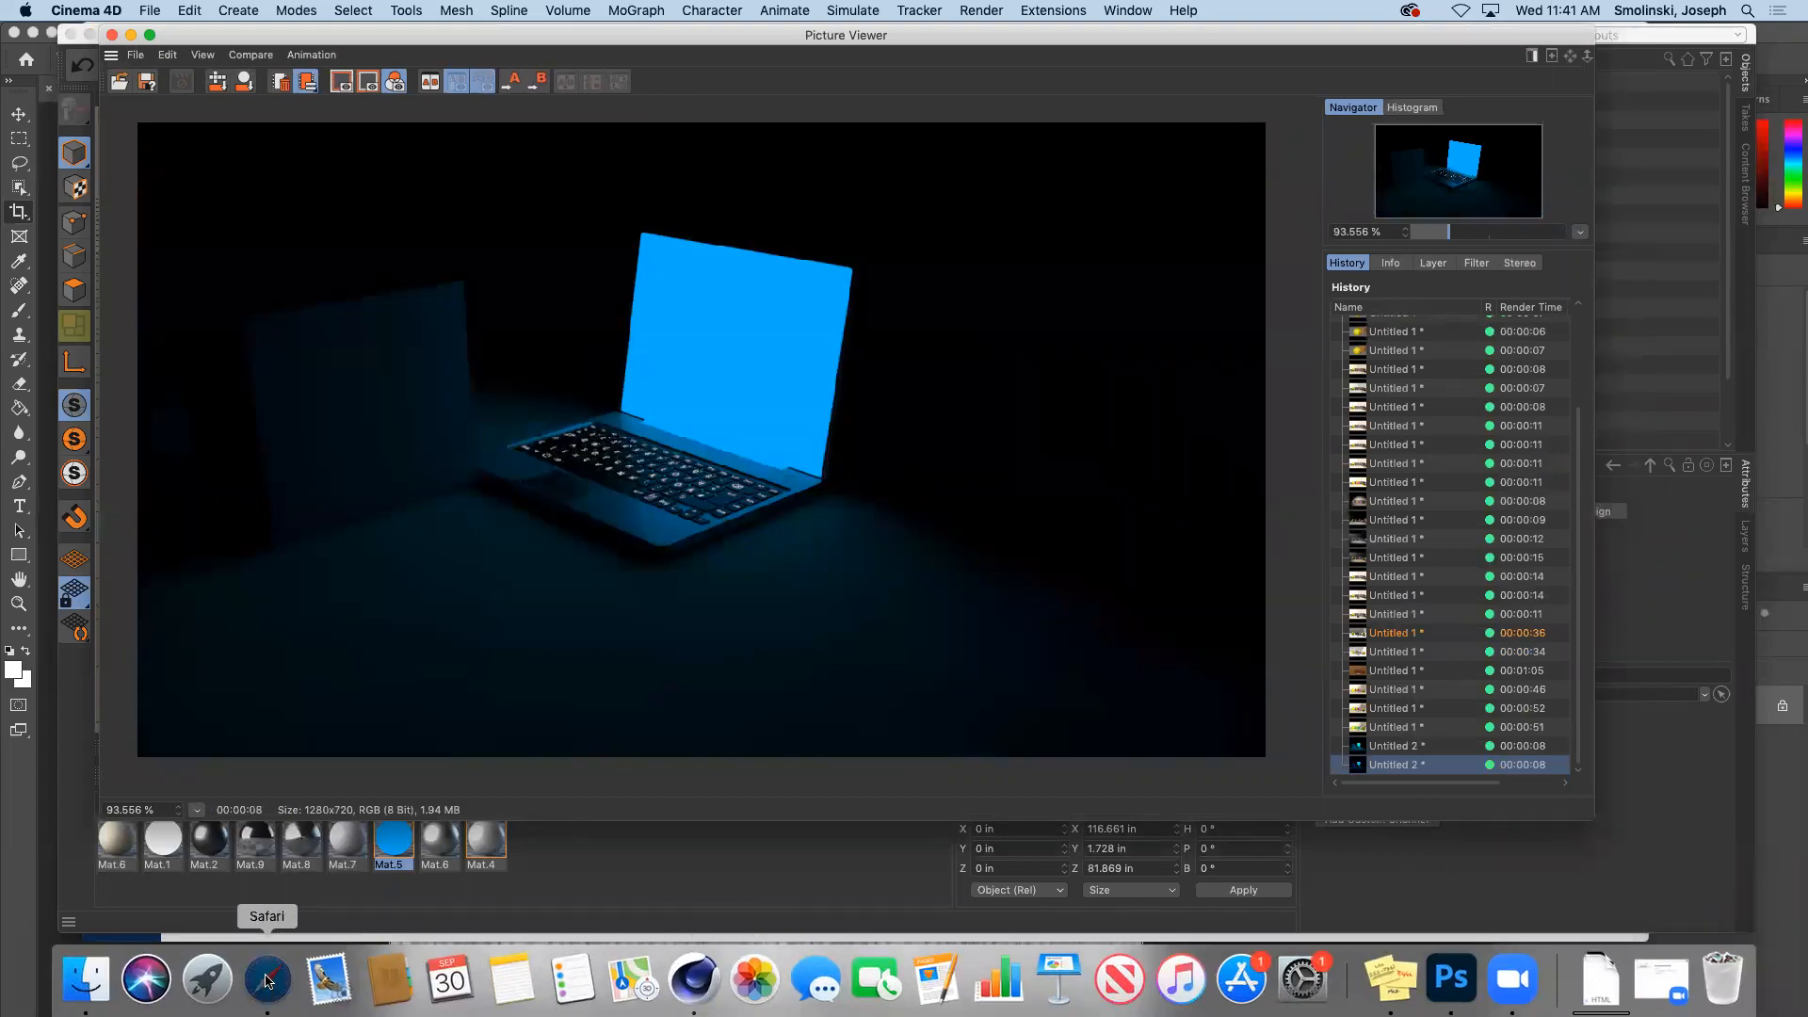
{"action": "key", "text": "super+t"}
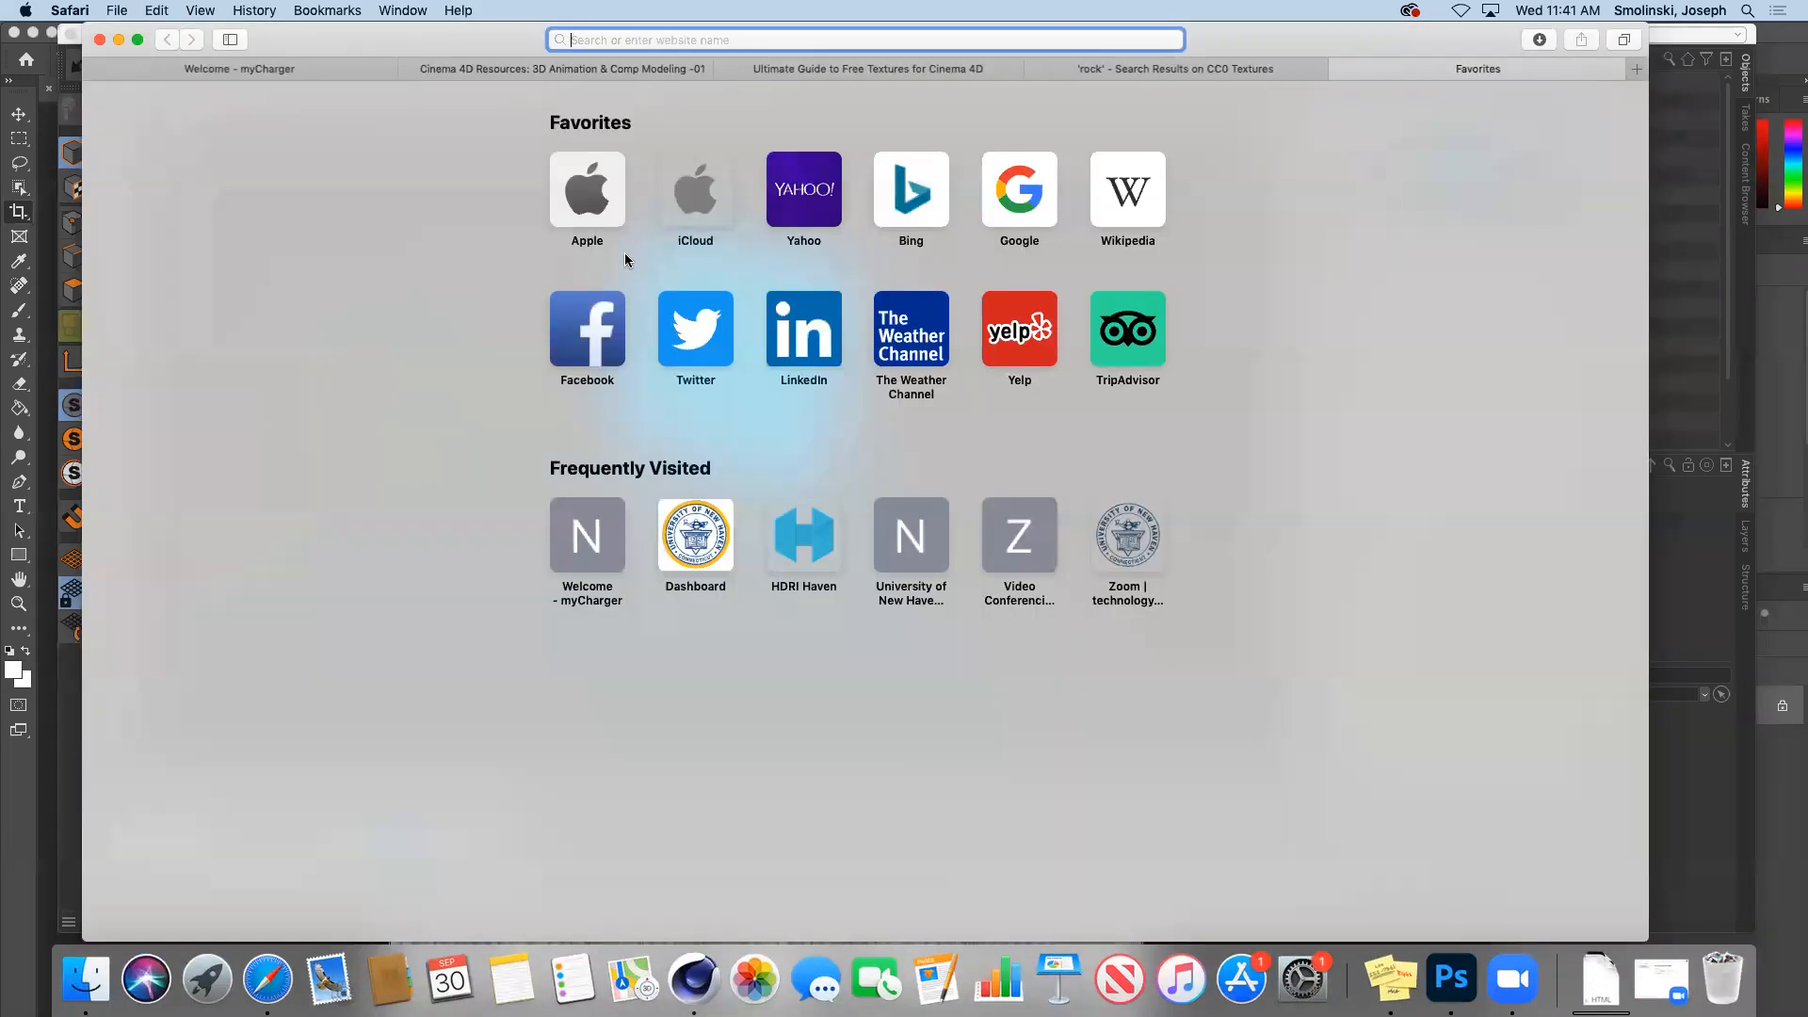
{"action": "type", "text": "scren"}
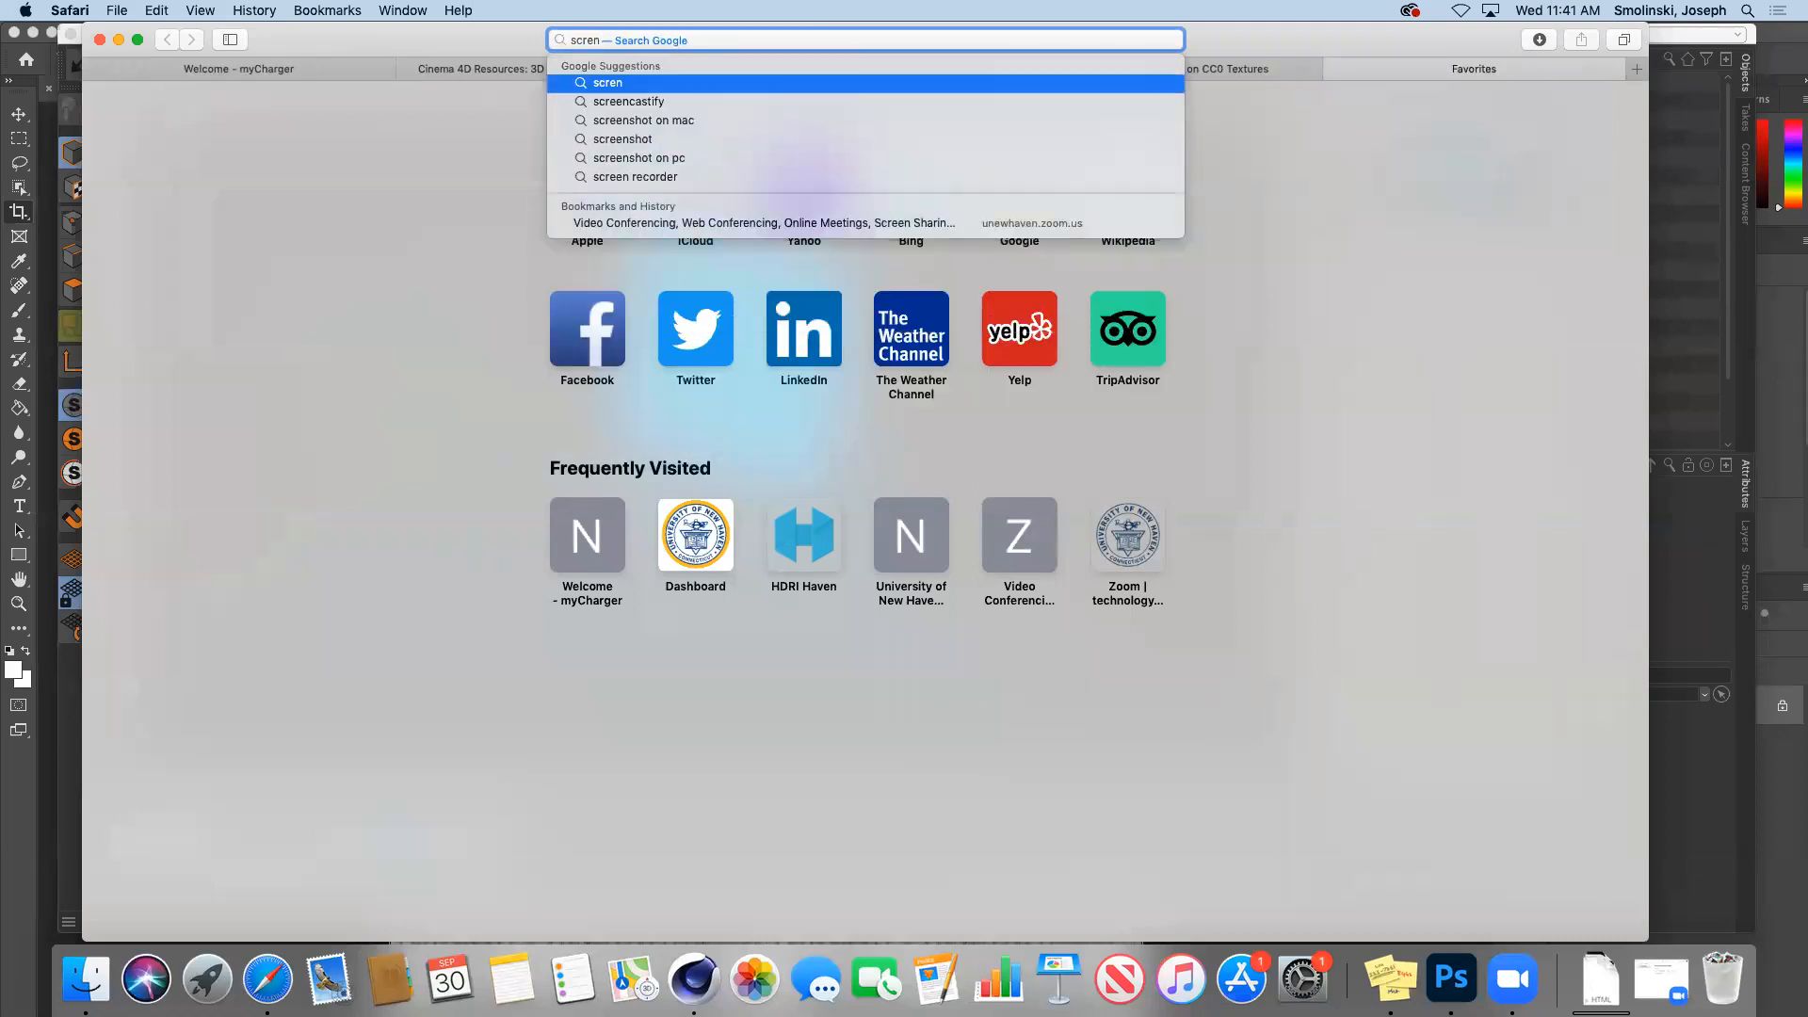
{"action": "key", "text": "BackSpace"}
{"action": "type", "text": "en grab"}
{"action": "key", "text": "Return"}
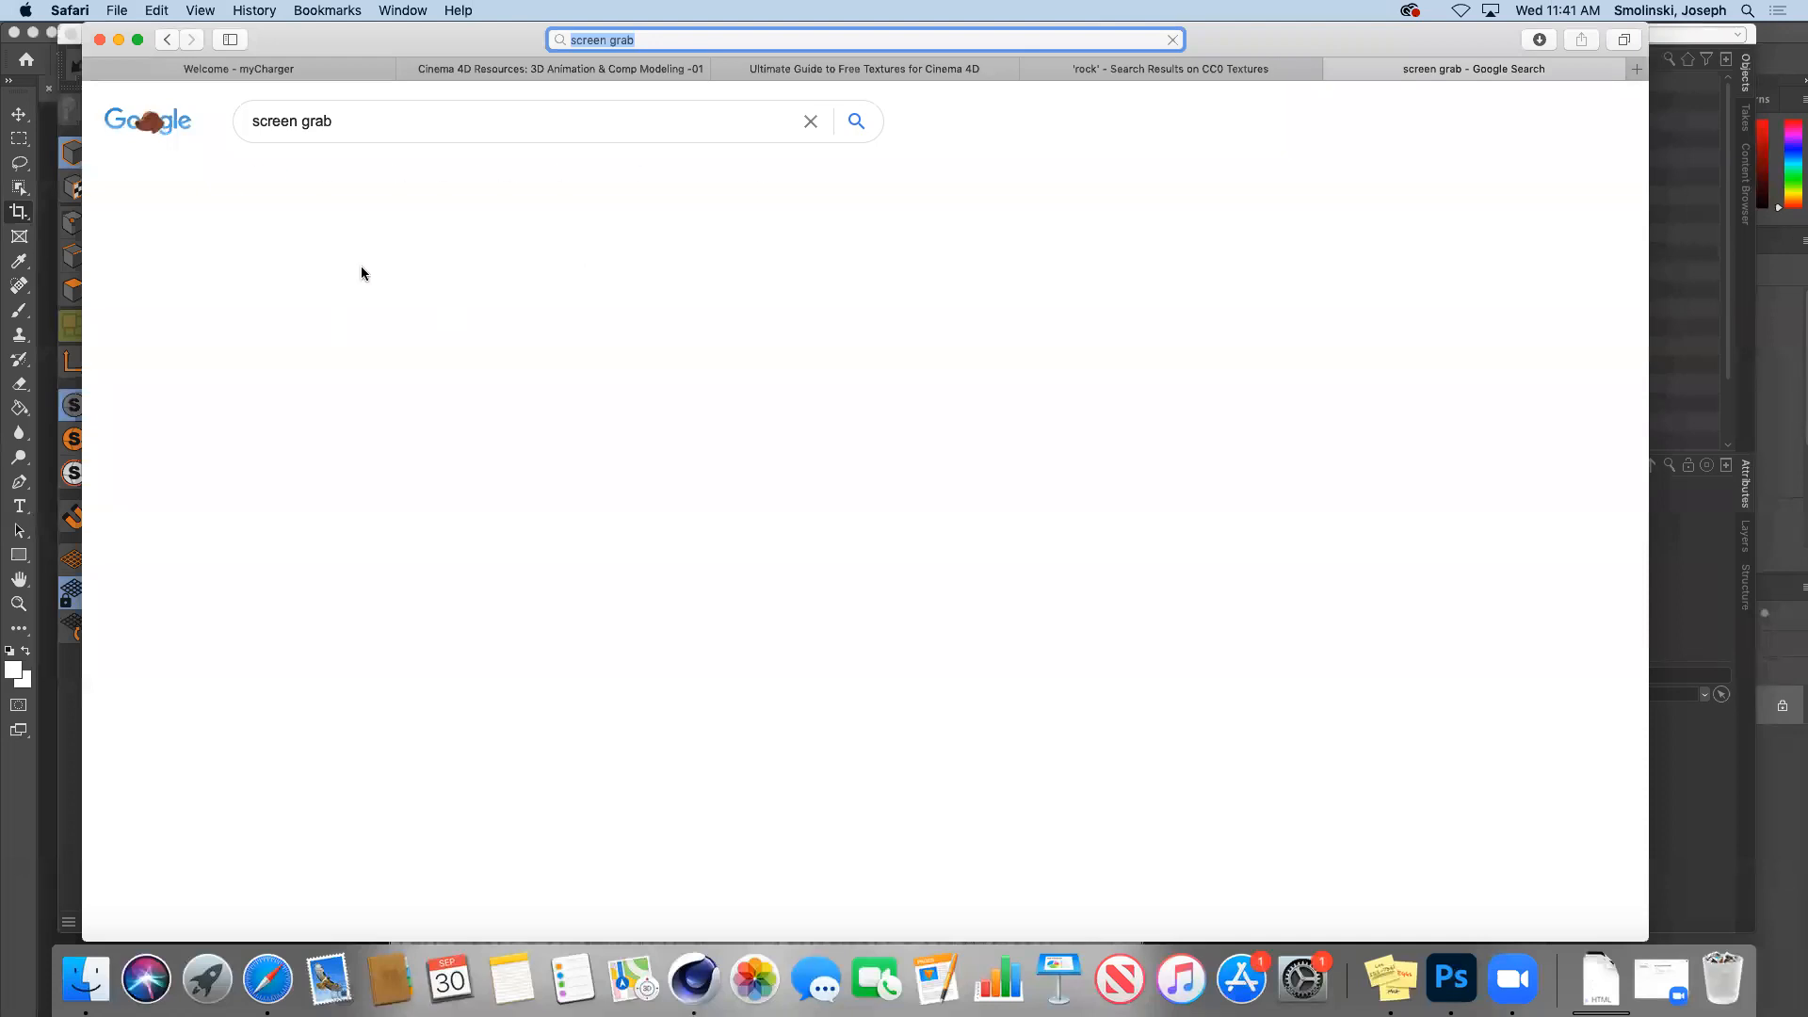
{"action": "left_click", "coordinate": [411, 178]}
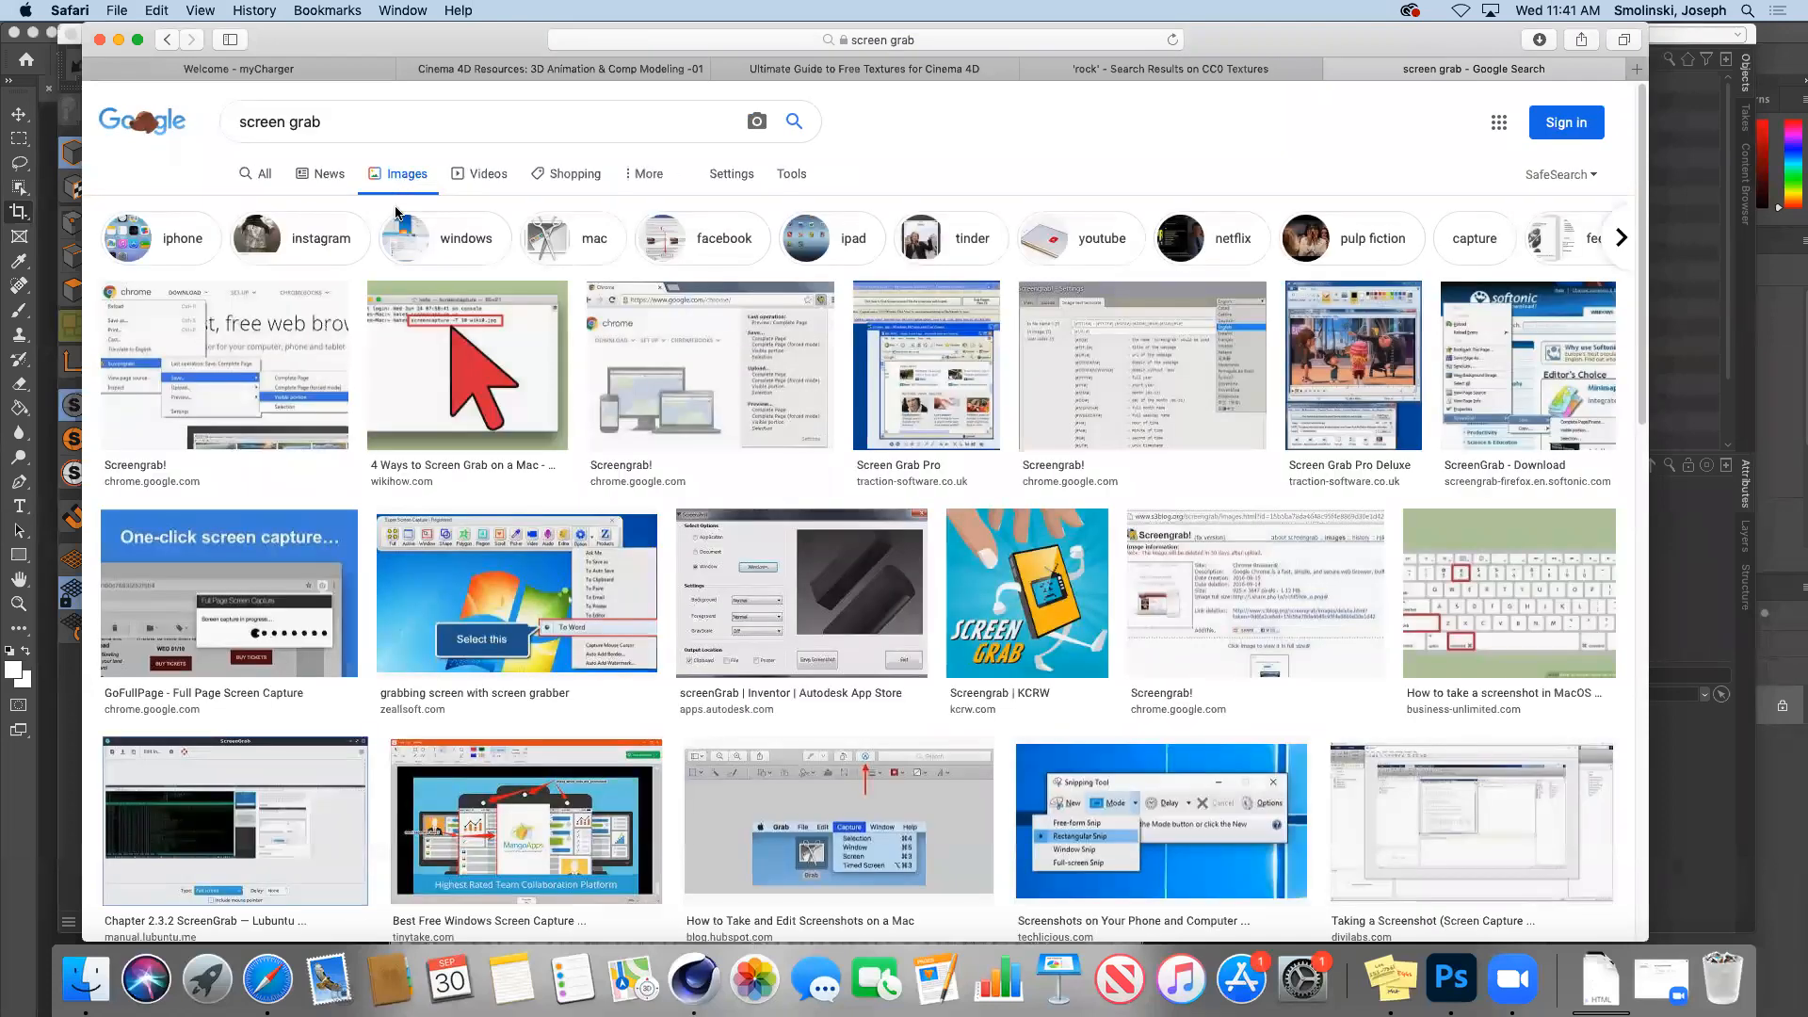
Step: Save the screen grabber screenshot image as 'screen' and return to Cinema 4D
{"action": "left_click", "coordinate": [537, 592]}
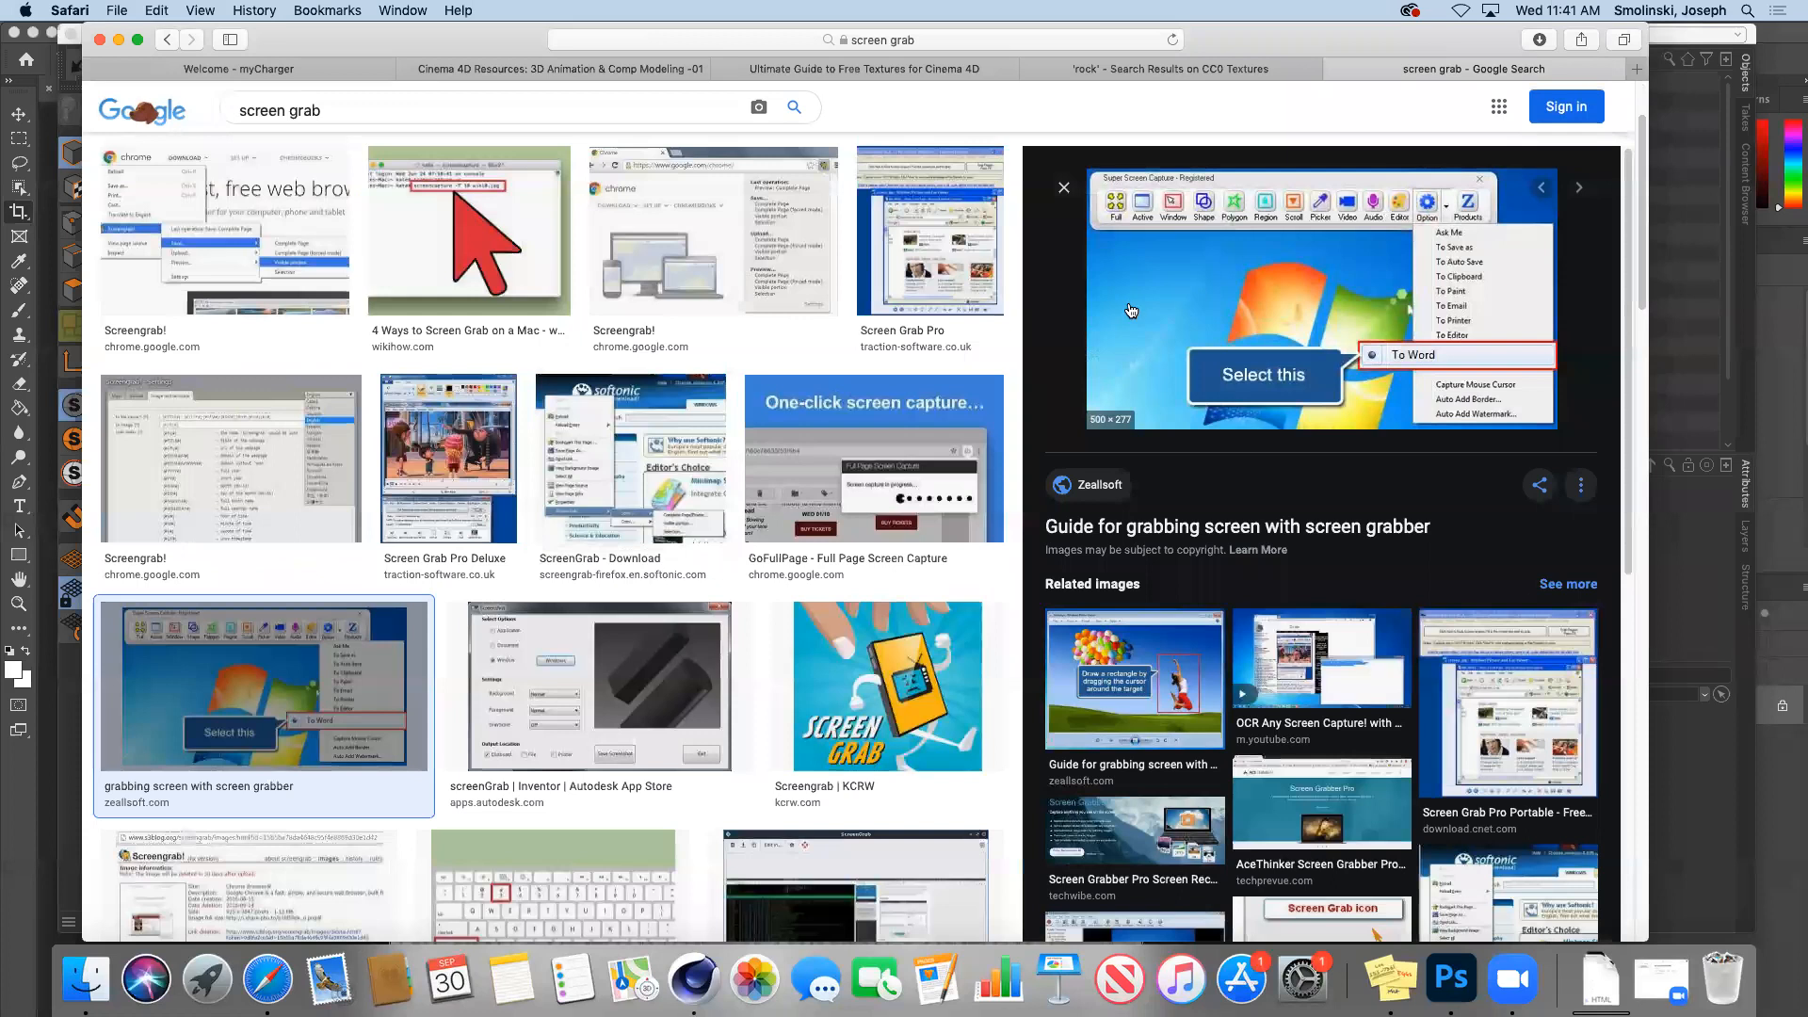
{"action": "right_click", "coordinate": [1131, 311]}
{"action": "left_click", "coordinate": [1206, 534]}
{"action": "type", "text": "sc"}
{"action": "key", "text": "Return"}
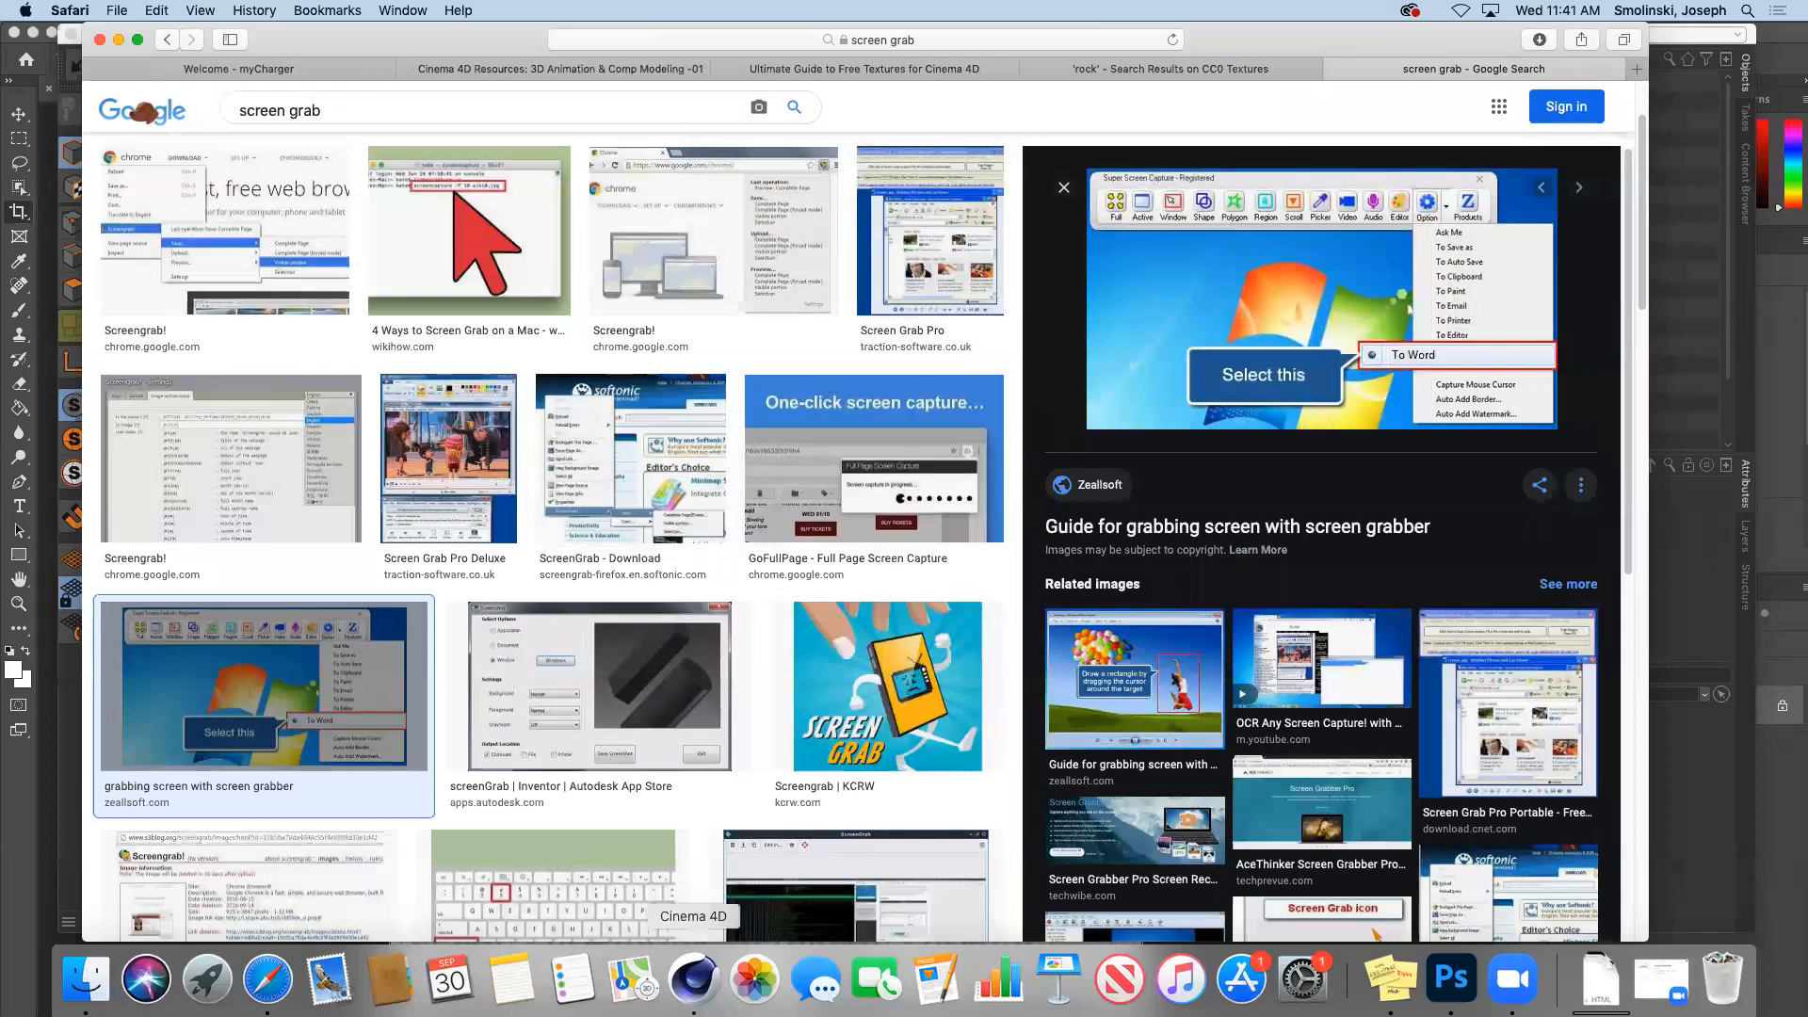
{"action": "left_click", "coordinate": [694, 980]}
Step: Load screen.jpg as the Luminance texture of Mat.5 and close the material editor
{"action": "double_click", "coordinate": [395, 848]}
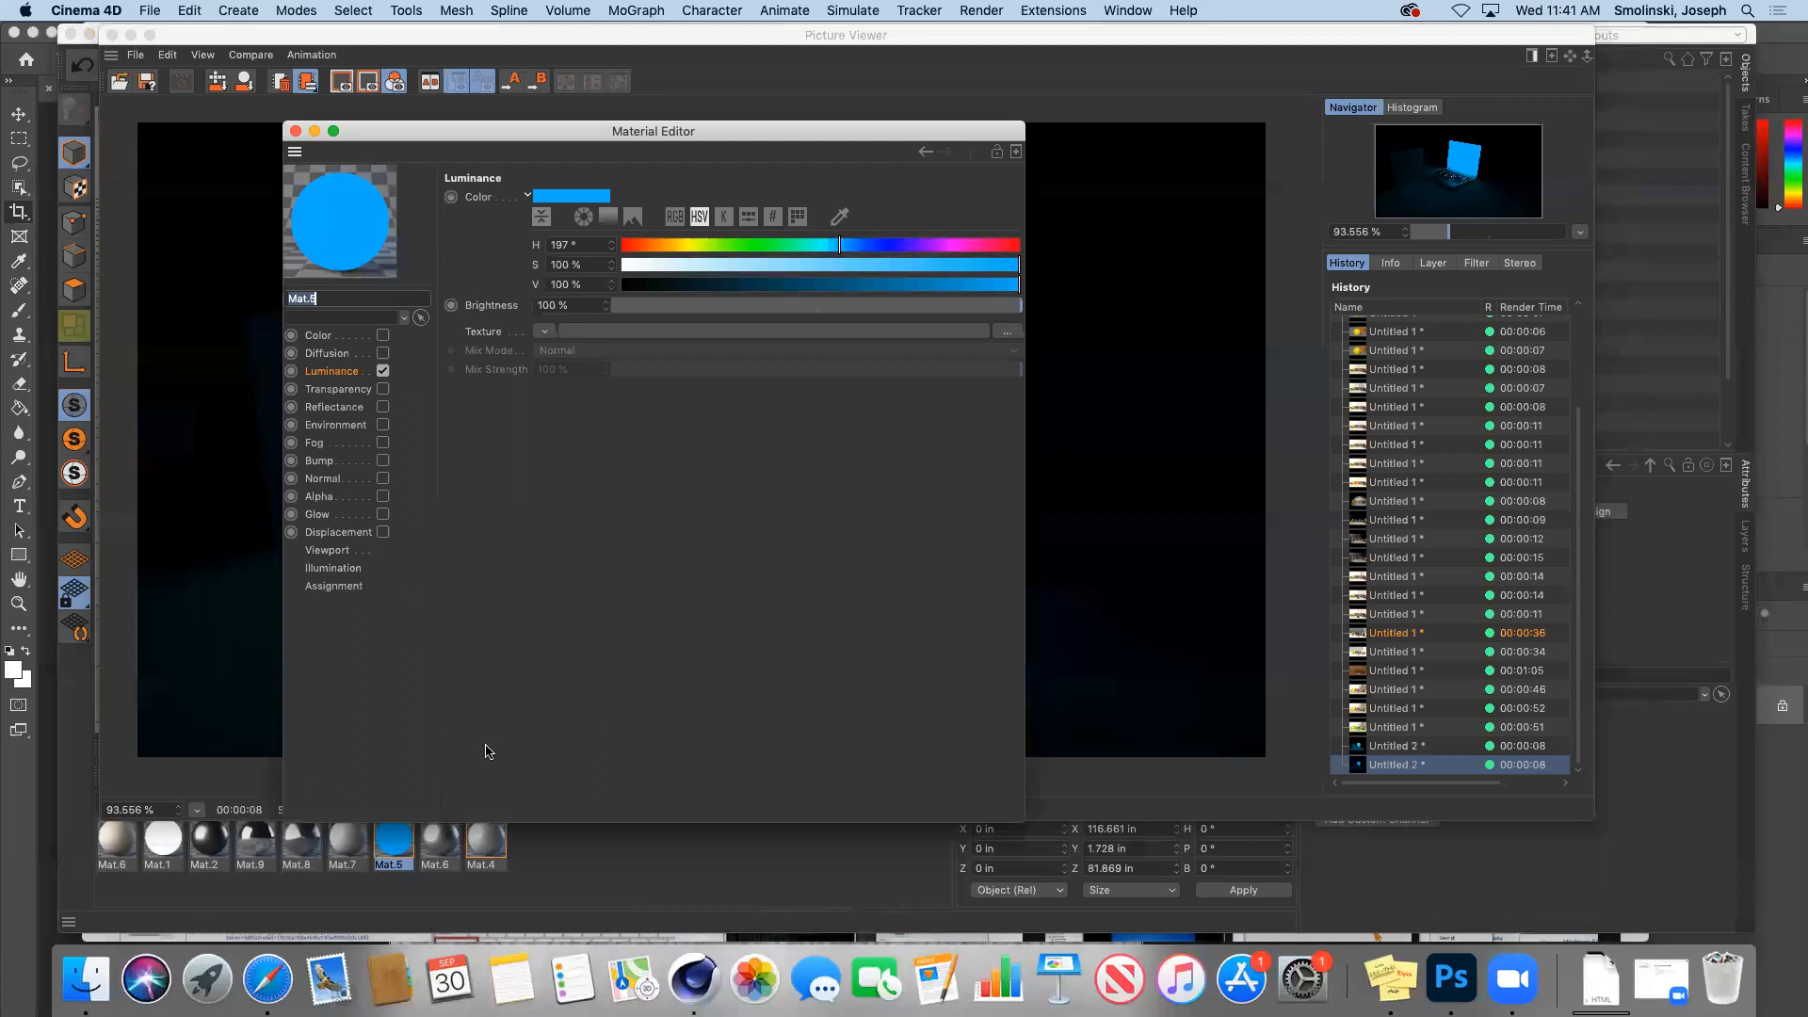
{"action": "left_click", "coordinate": [545, 334]}
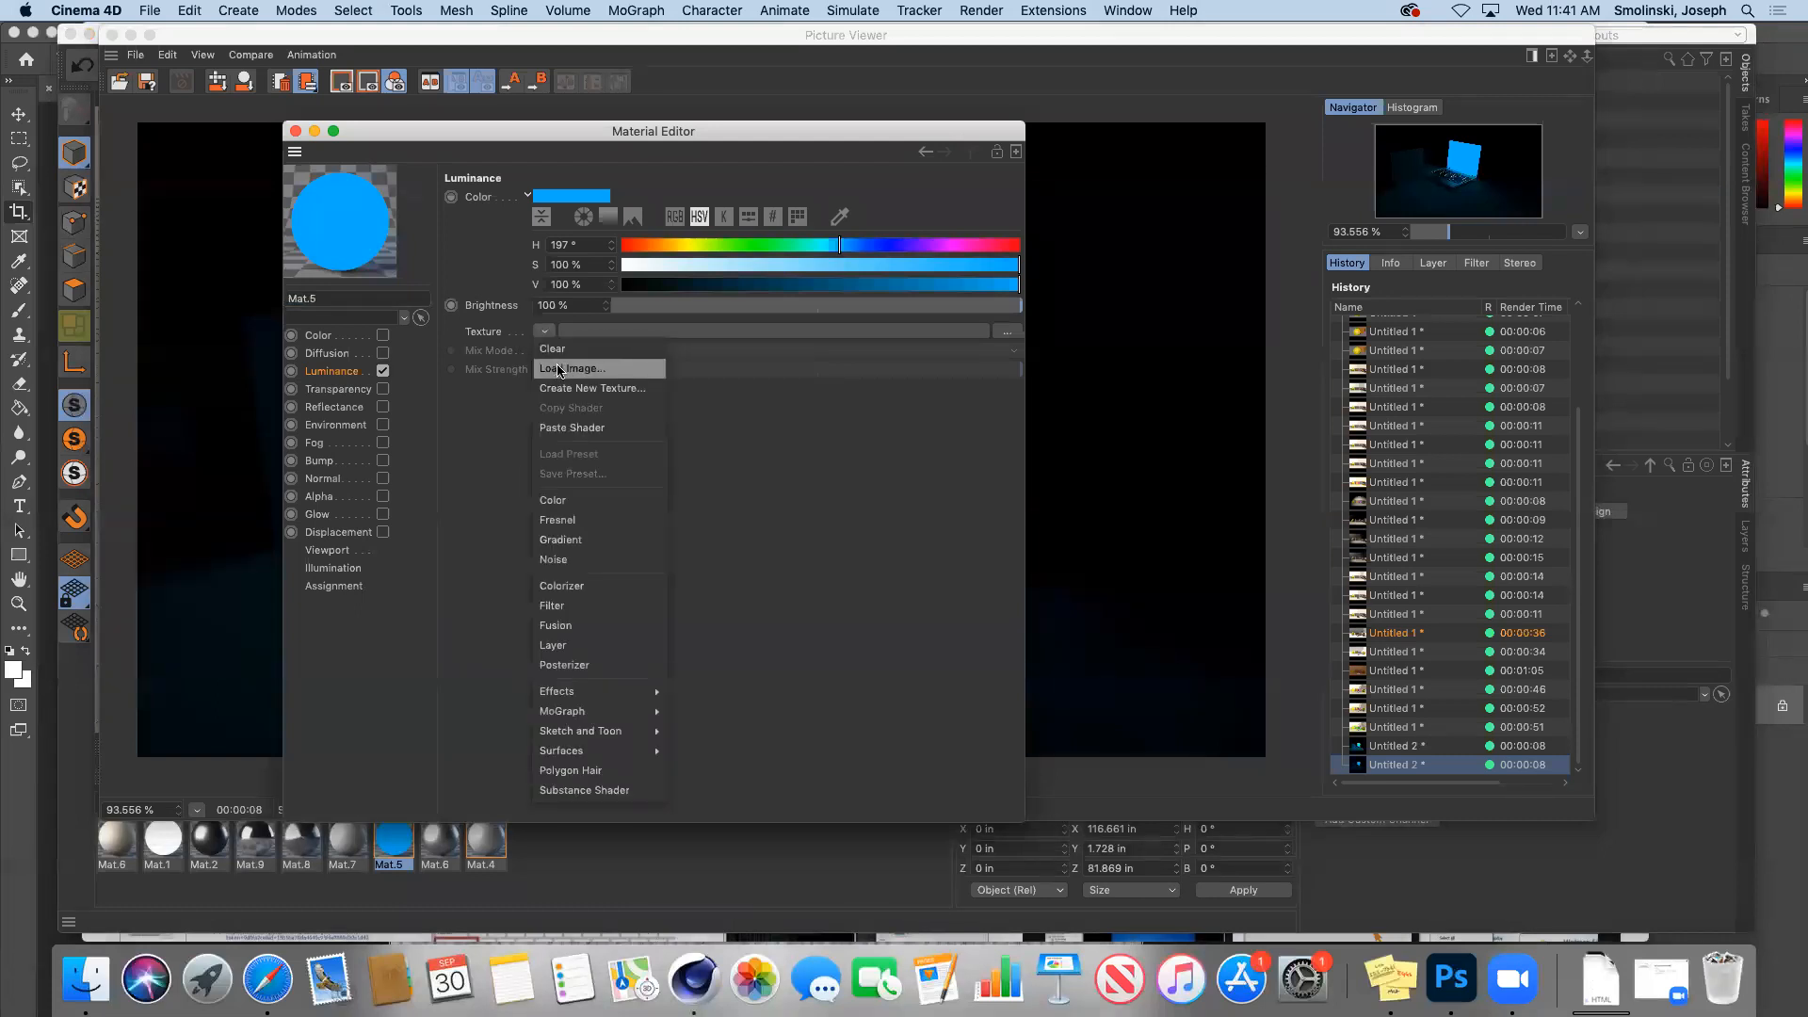
{"action": "left_click", "coordinate": [557, 363]}
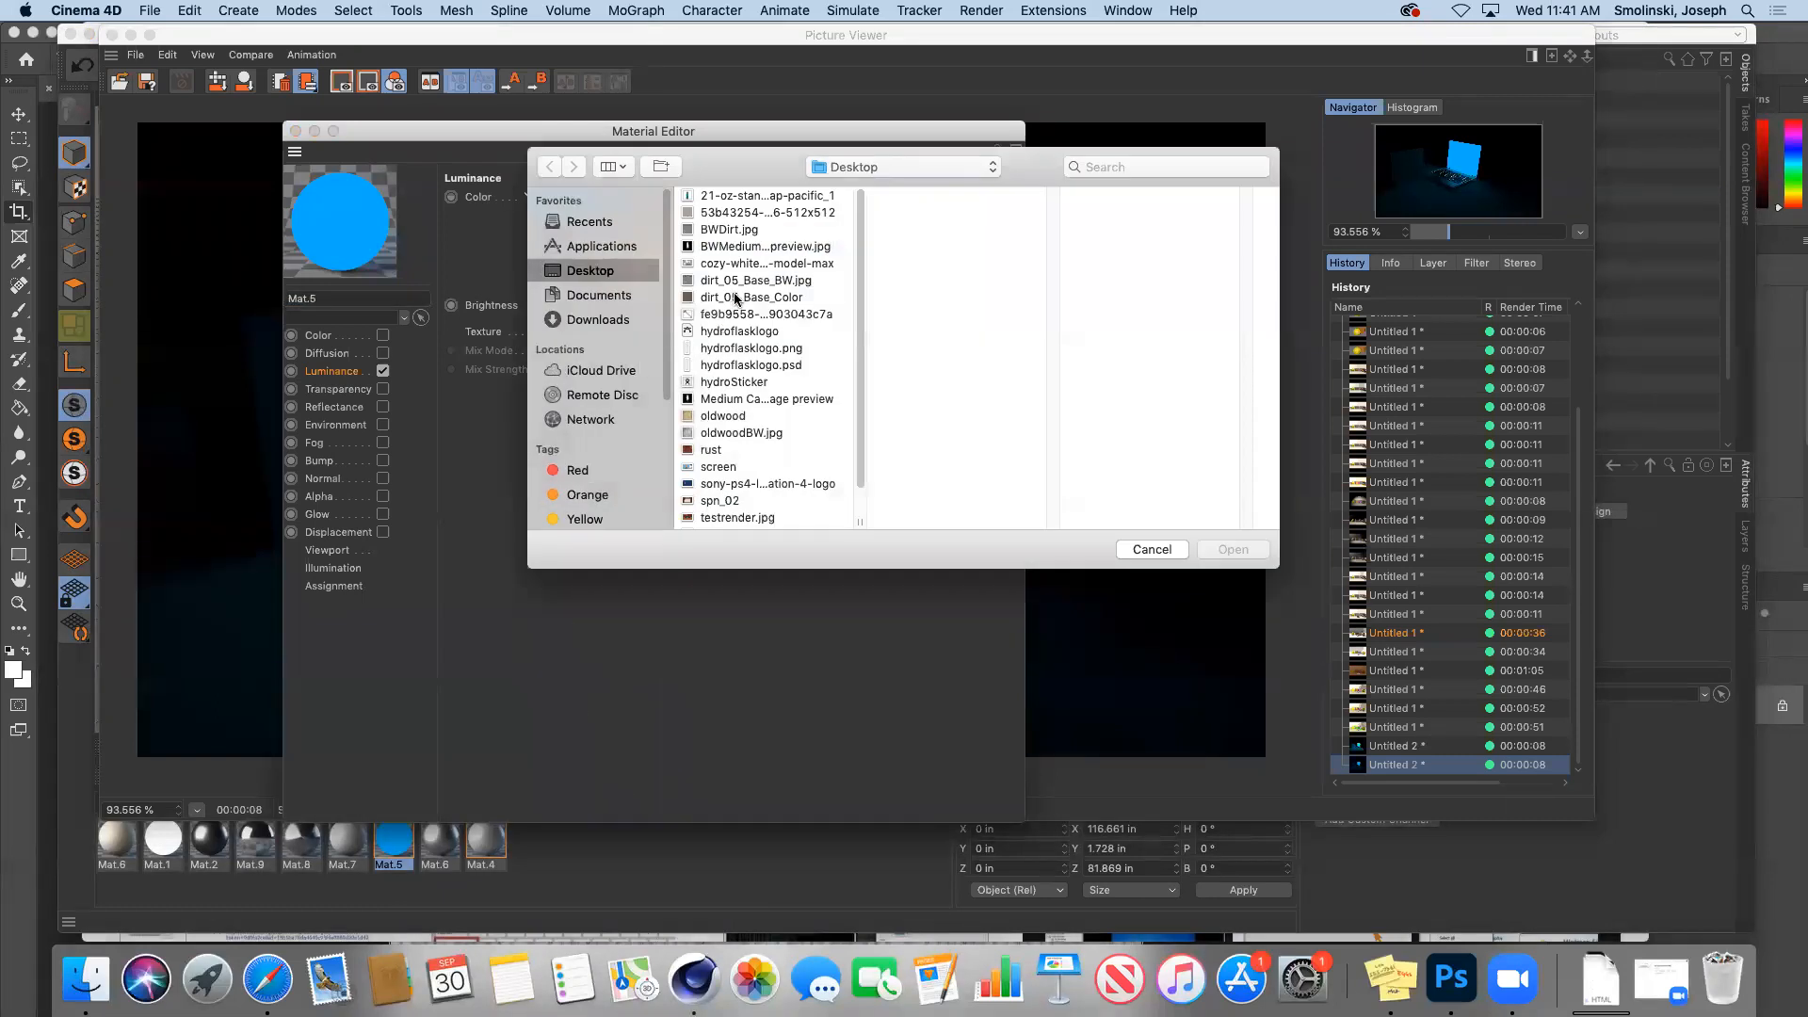
{"action": "left_click", "coordinate": [735, 468]}
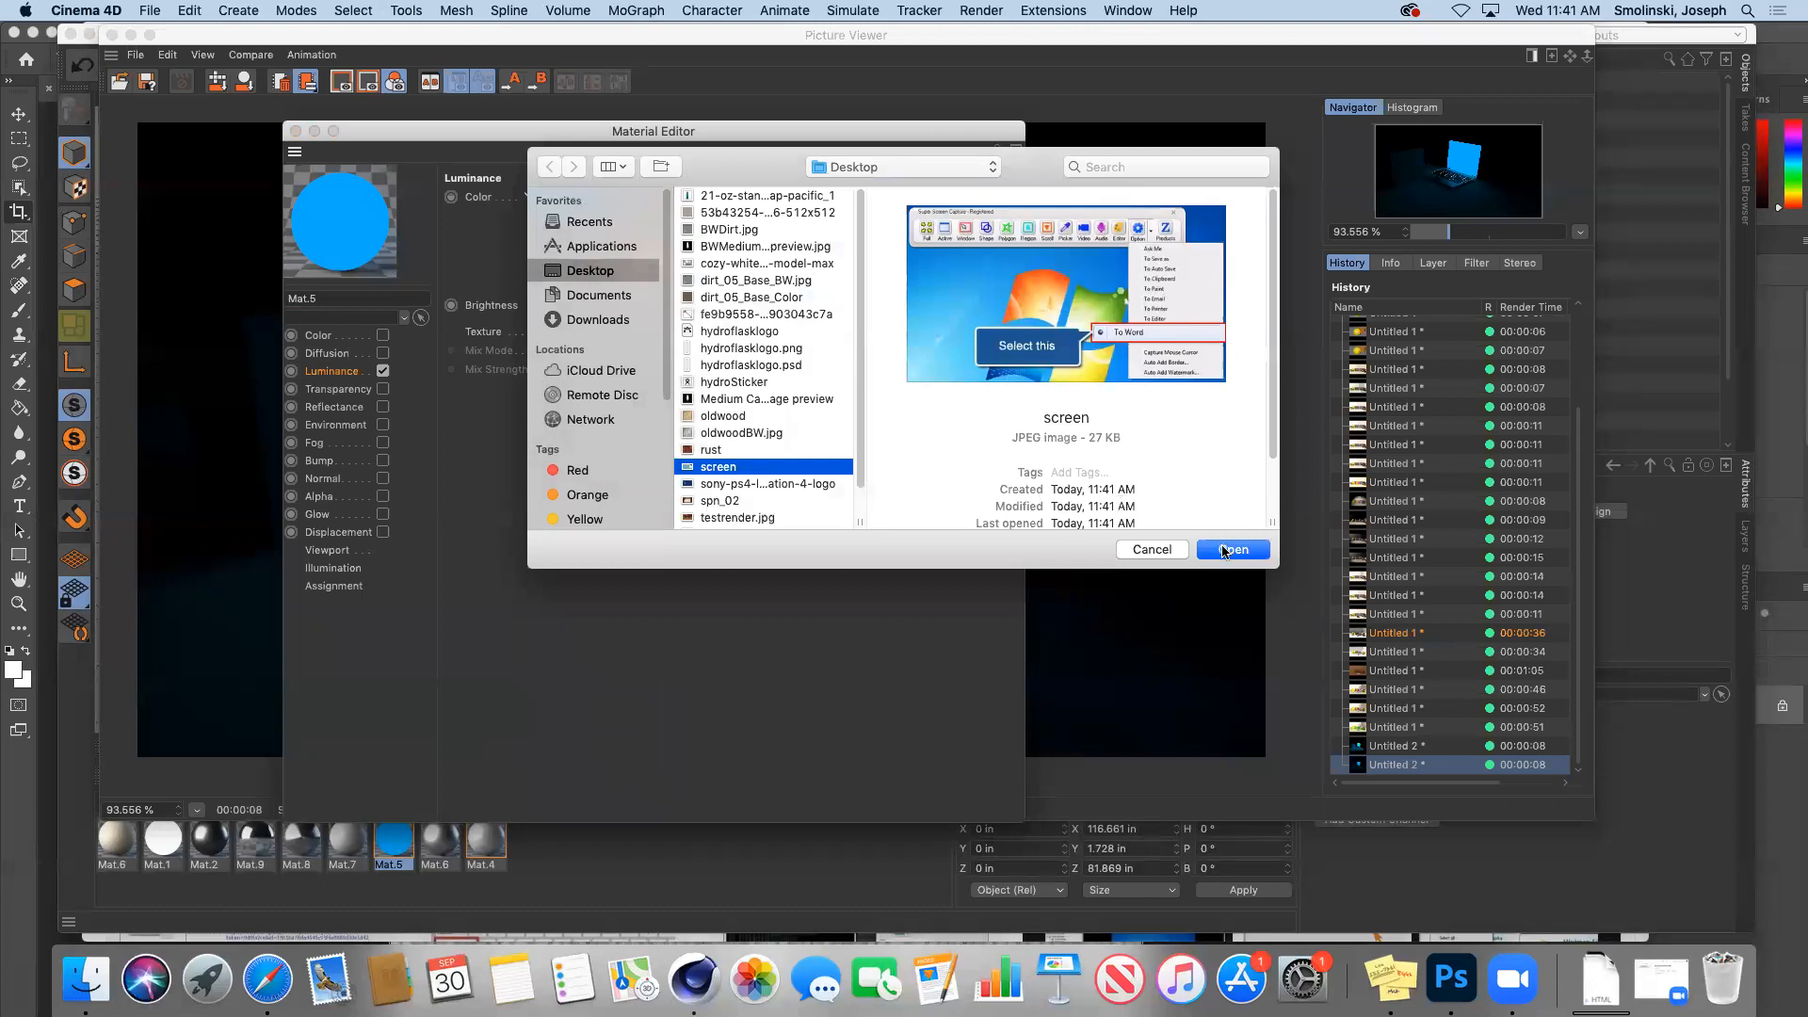
{"action": "left_click", "coordinate": [1223, 551]}
{"action": "left_click", "coordinate": [1056, 357]}
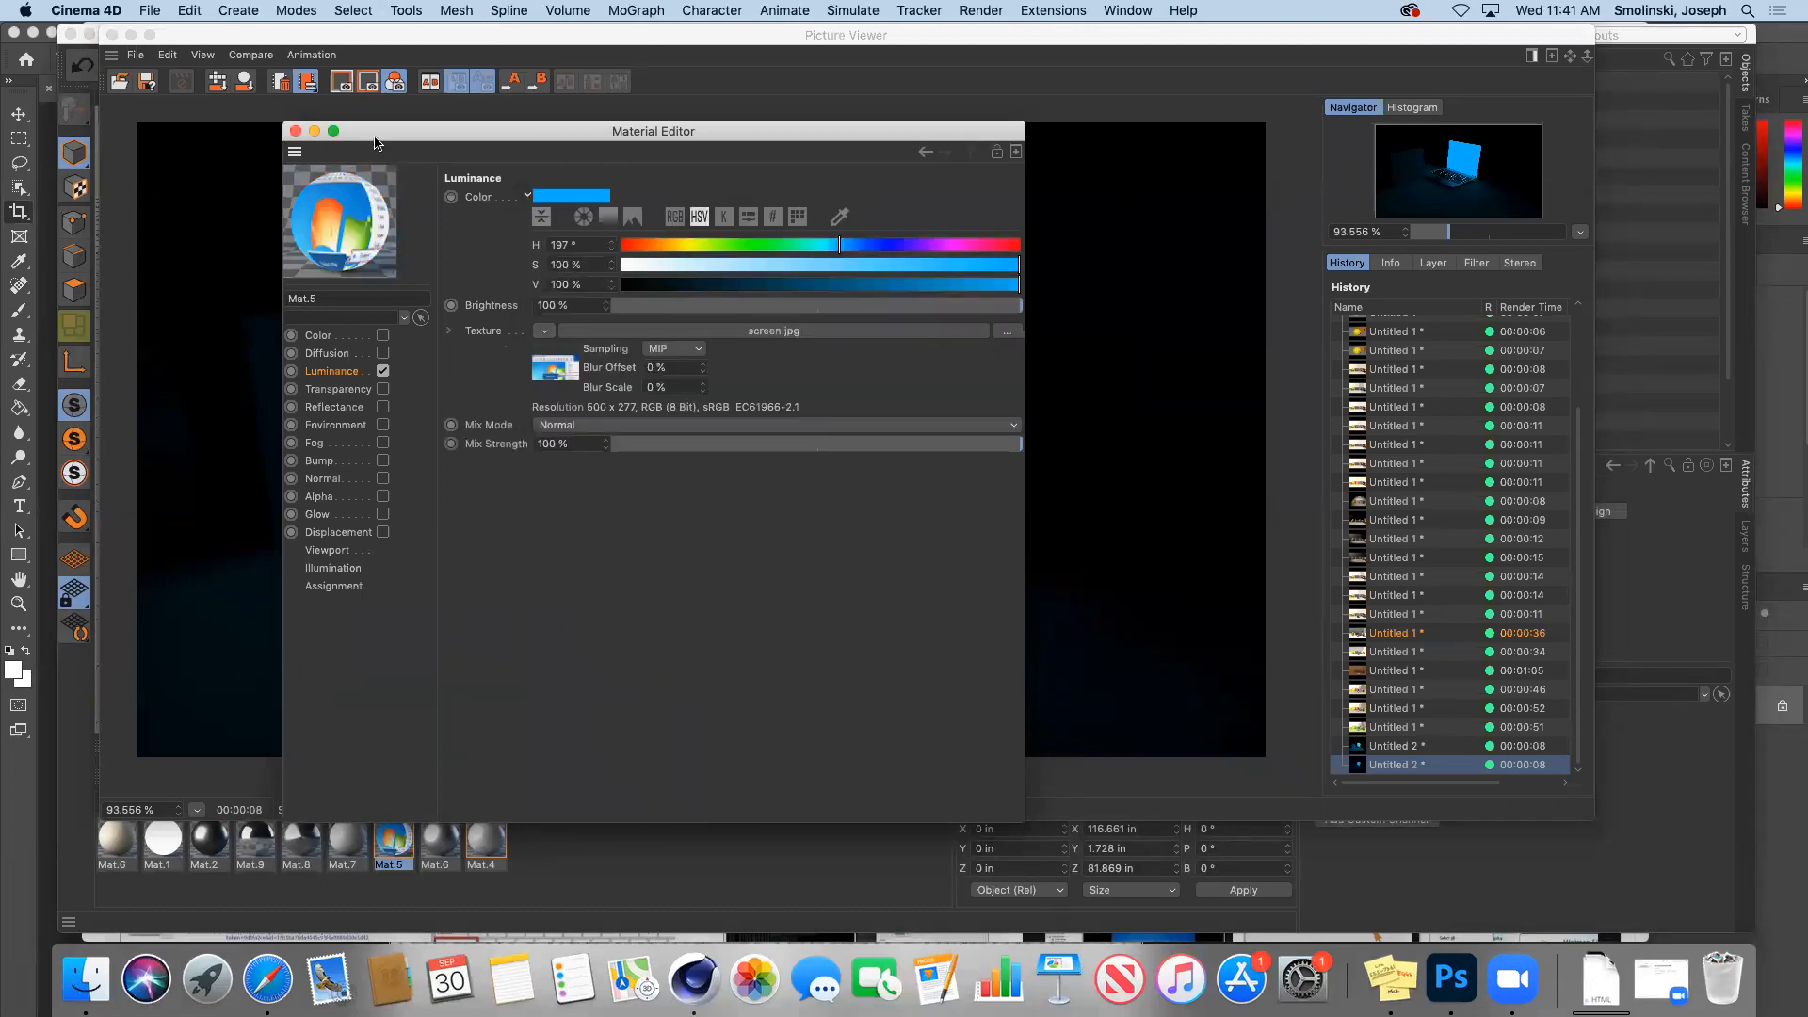
{"action": "left_click", "coordinate": [295, 131]}
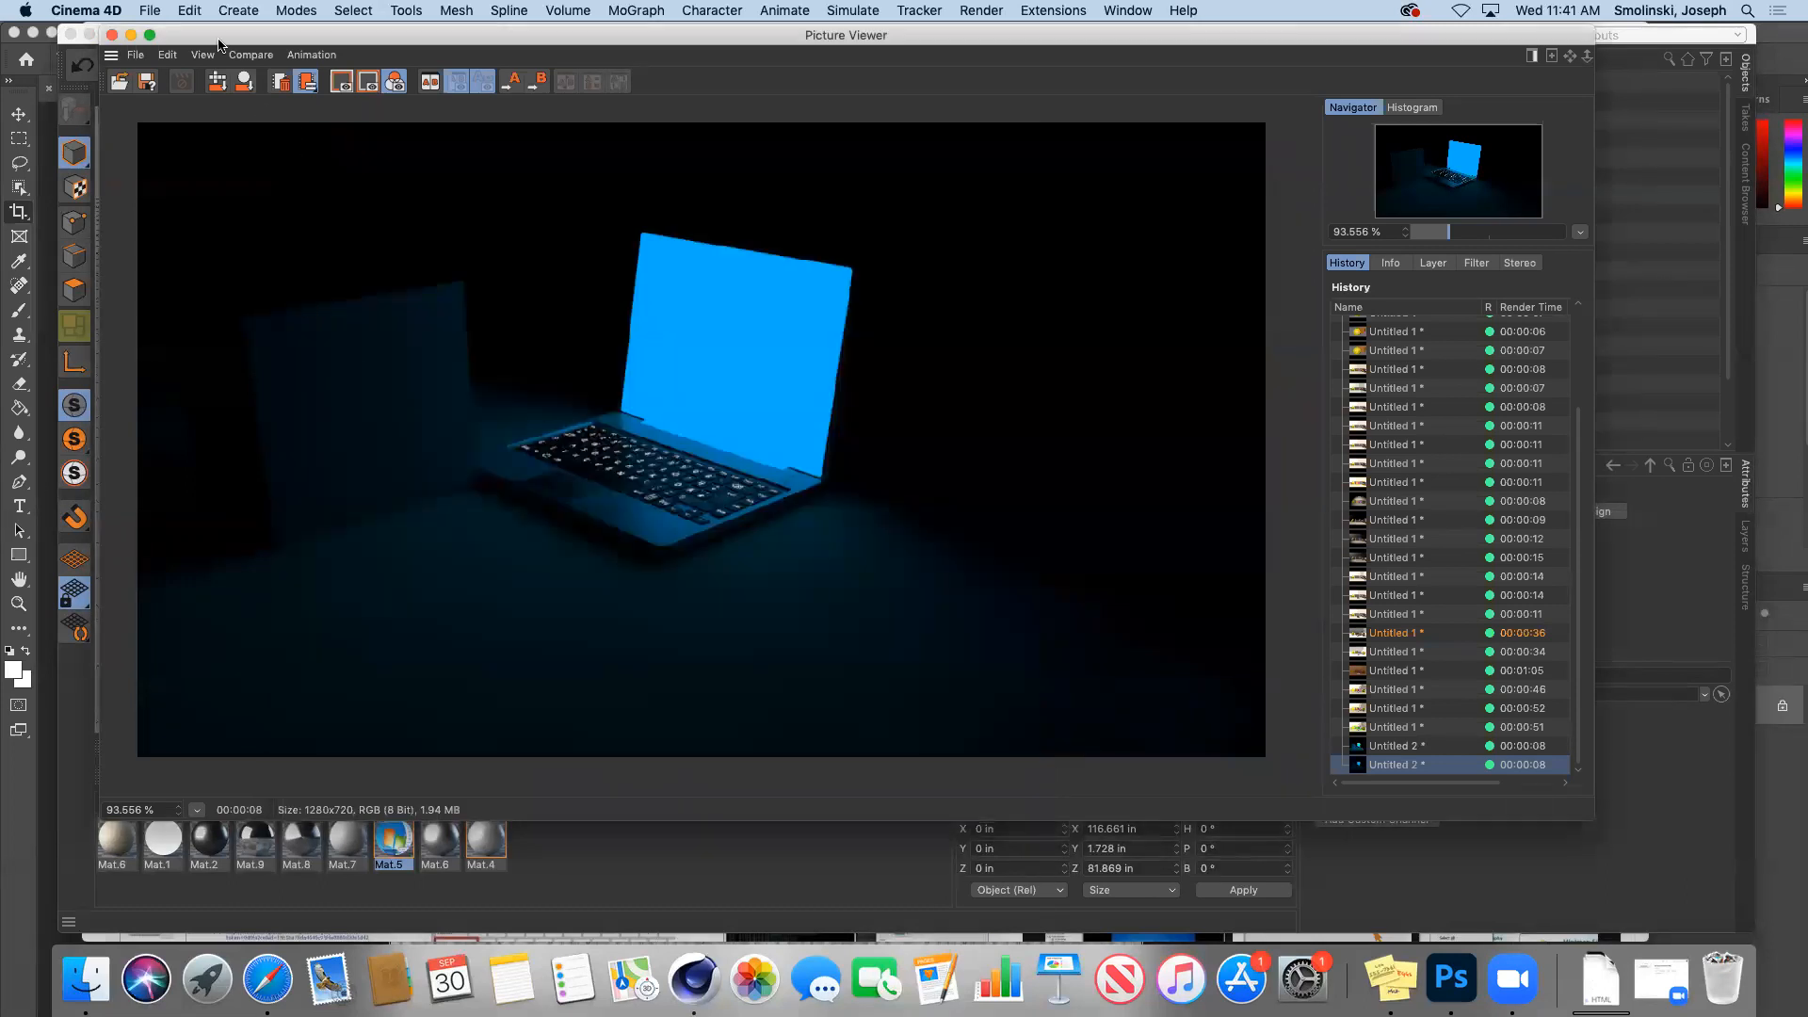
Step: Close the old render and re-render the dark scene to the Picture Viewer with the textured screen
{"action": "left_click", "coordinate": [111, 35]}
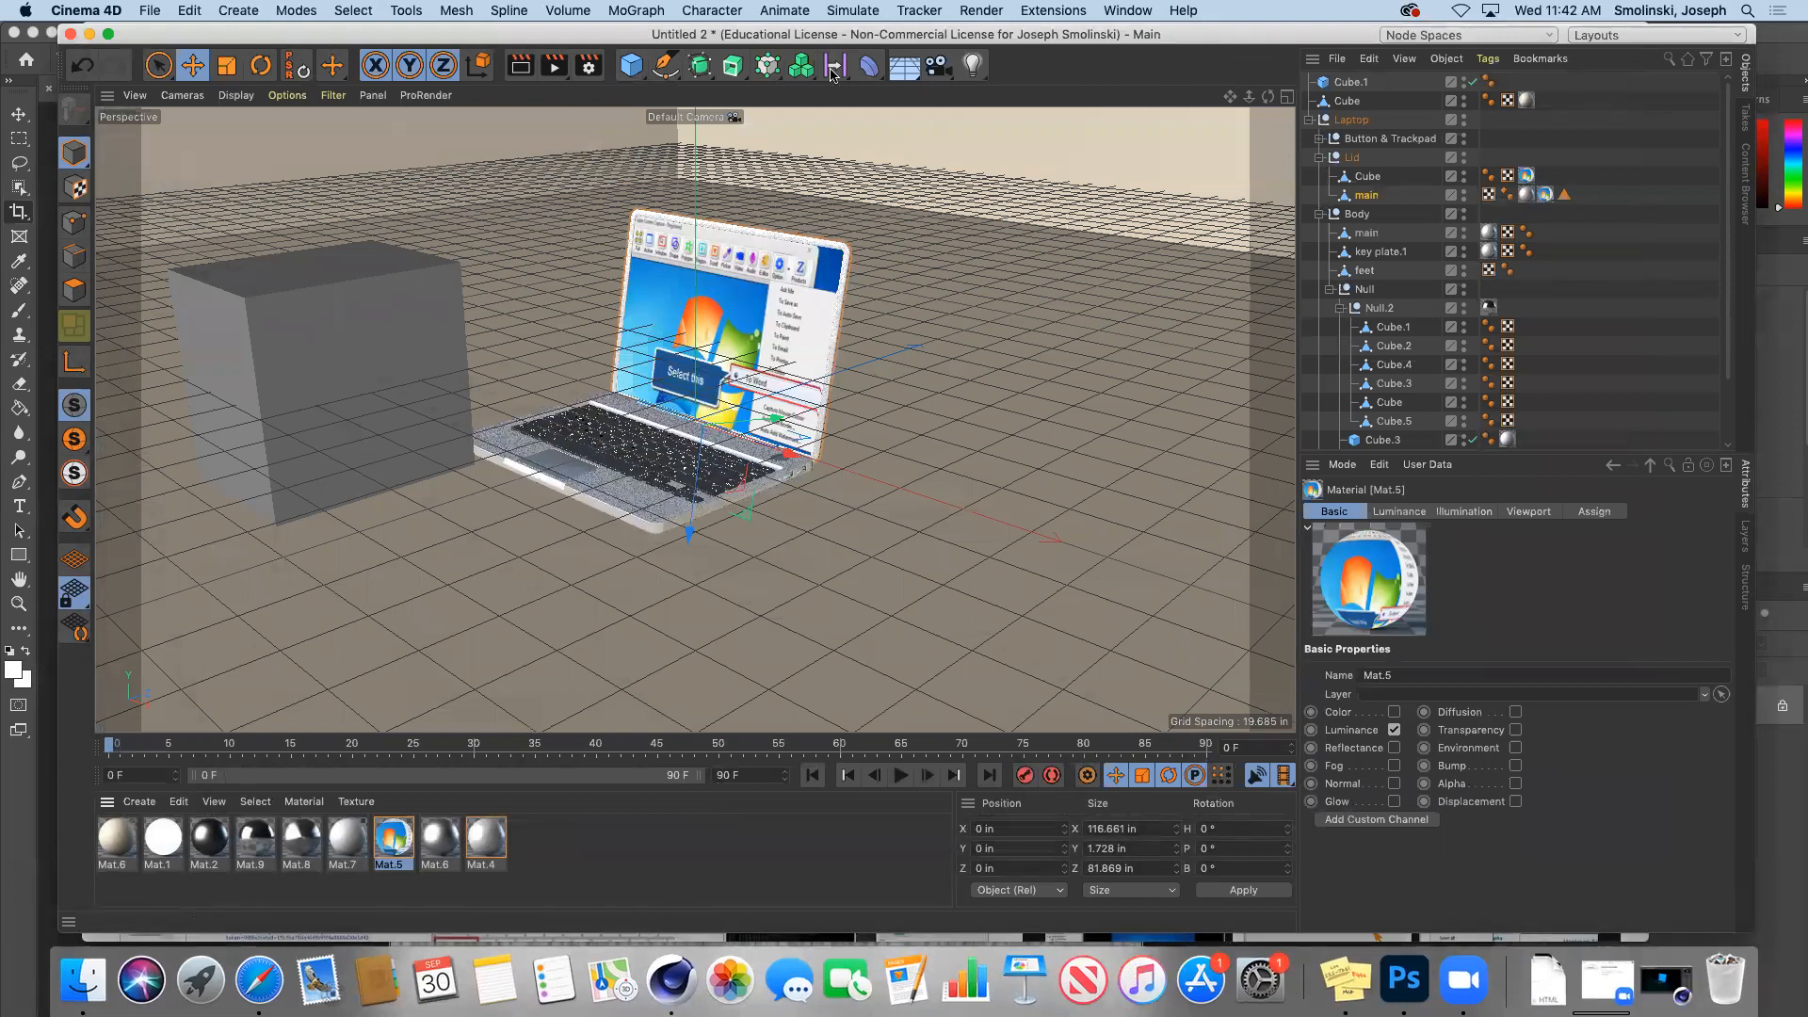
{"action": "left_click", "coordinate": [553, 68]}
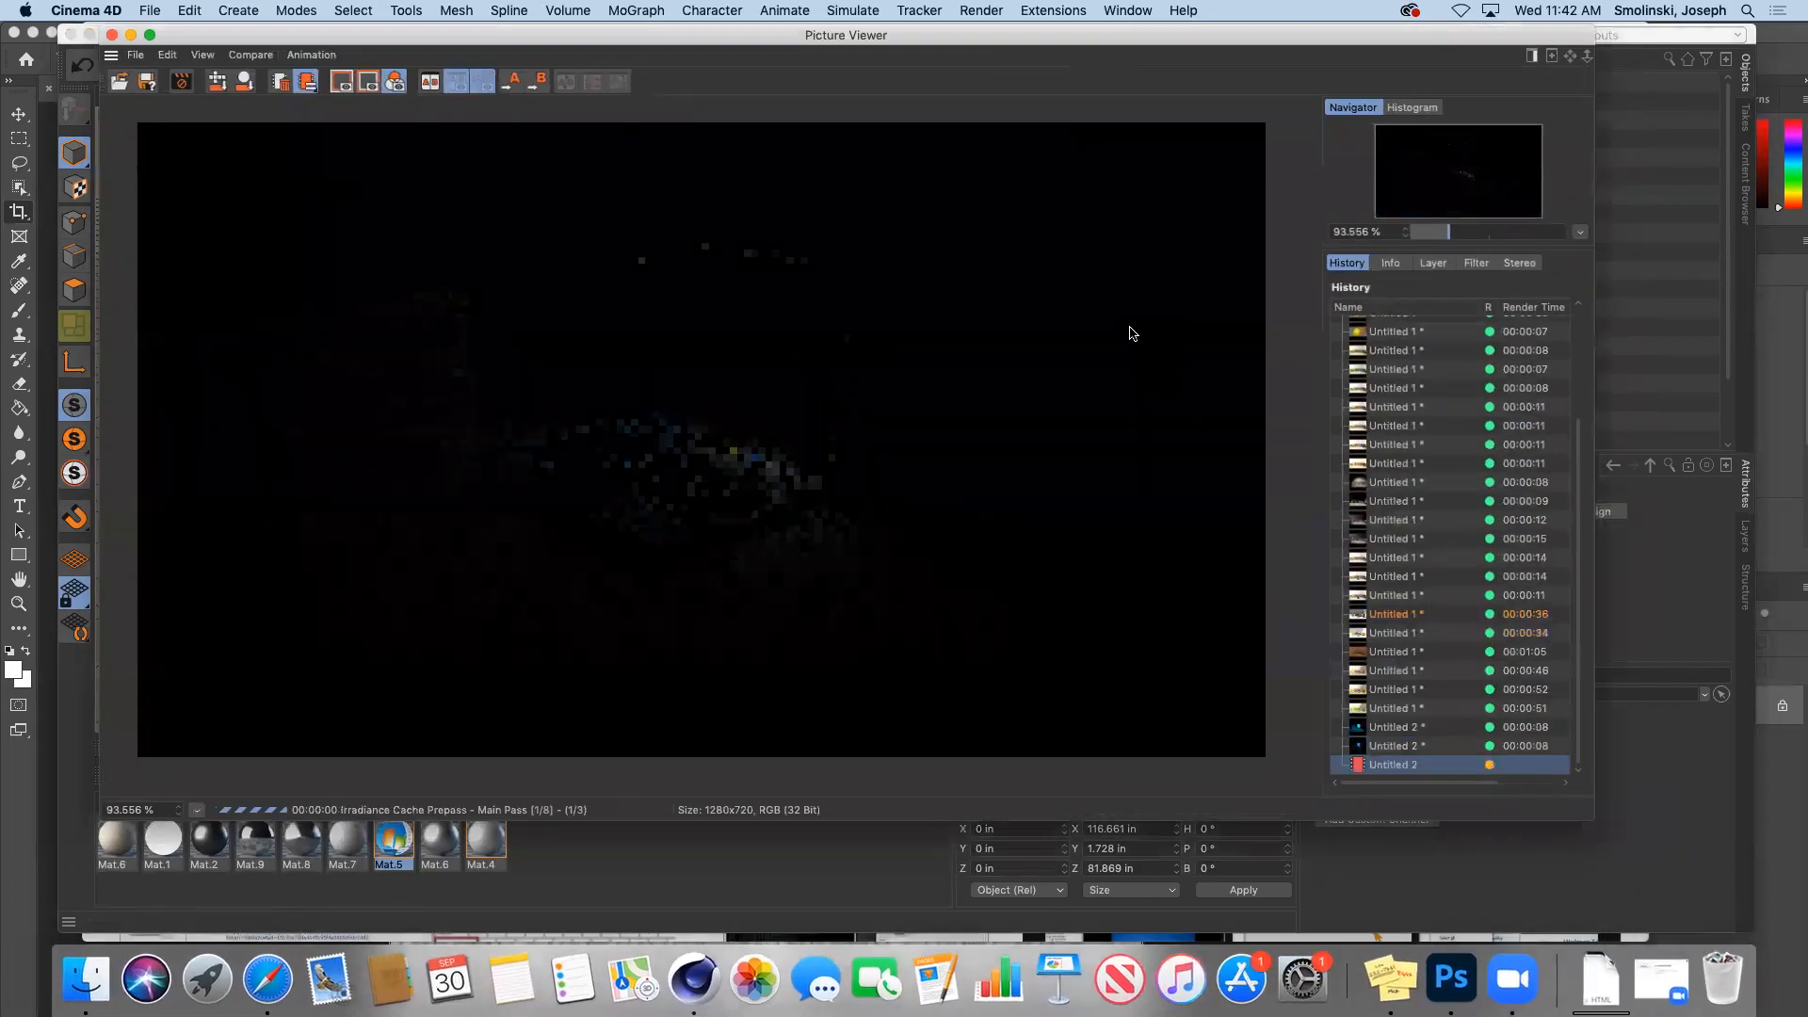